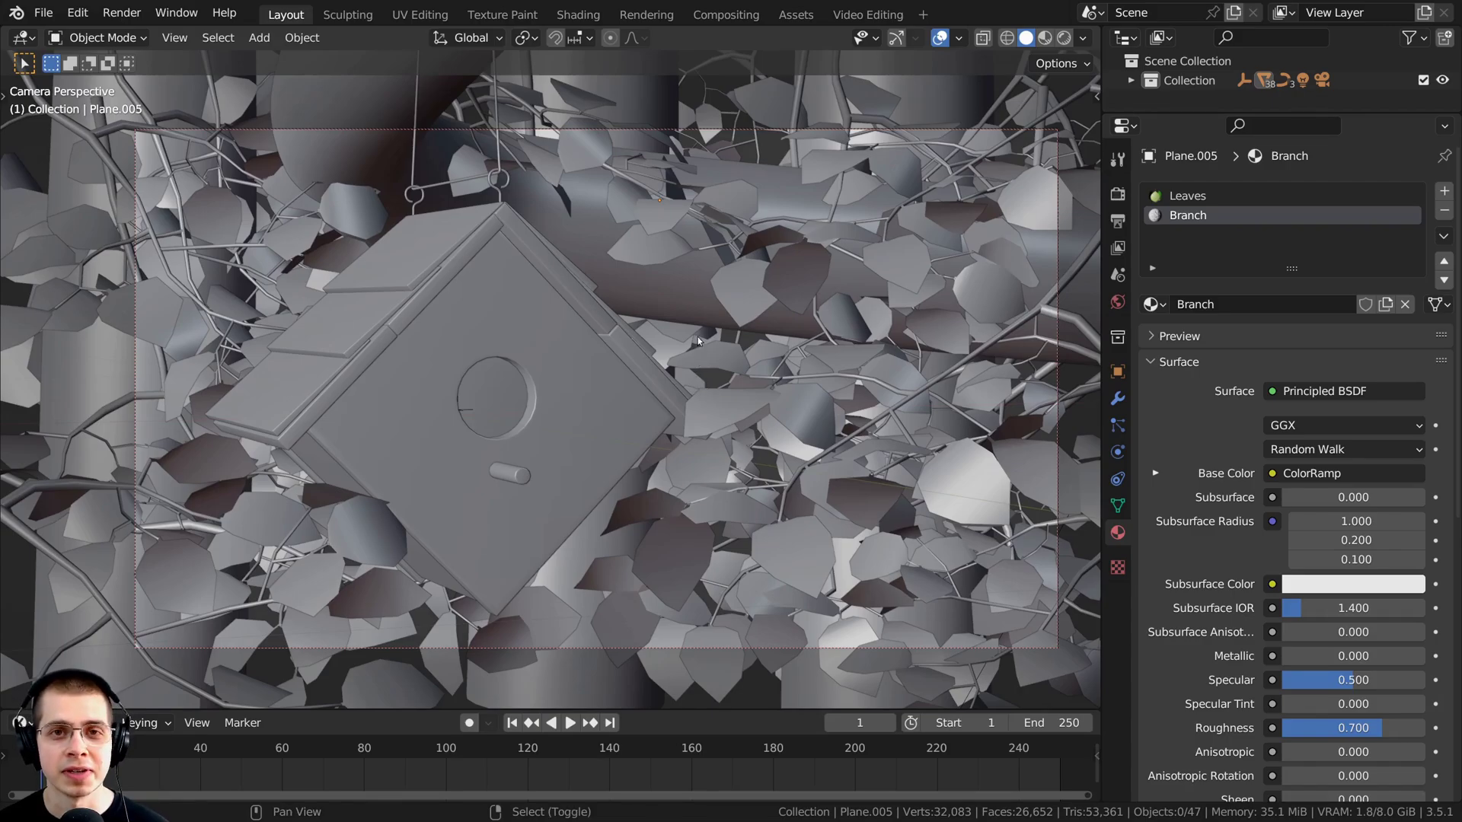
# Step: Switch the viewport to rendered shading and bring the whole camera frame of the birdhouse into view
pyautogui.press('z')
pyautogui.click(619, 299)
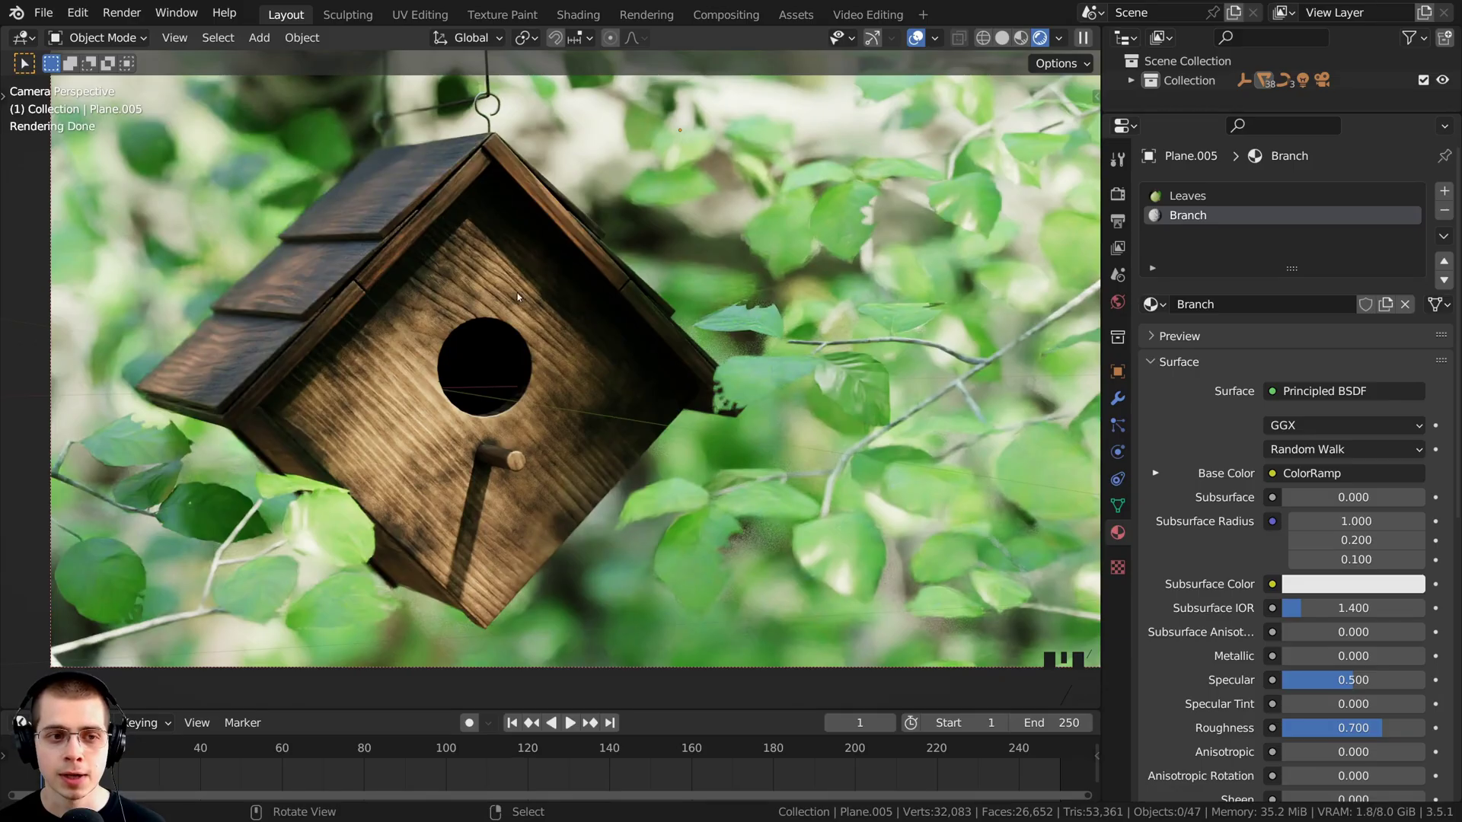
pyautogui.scroll(-3, 517, 243)
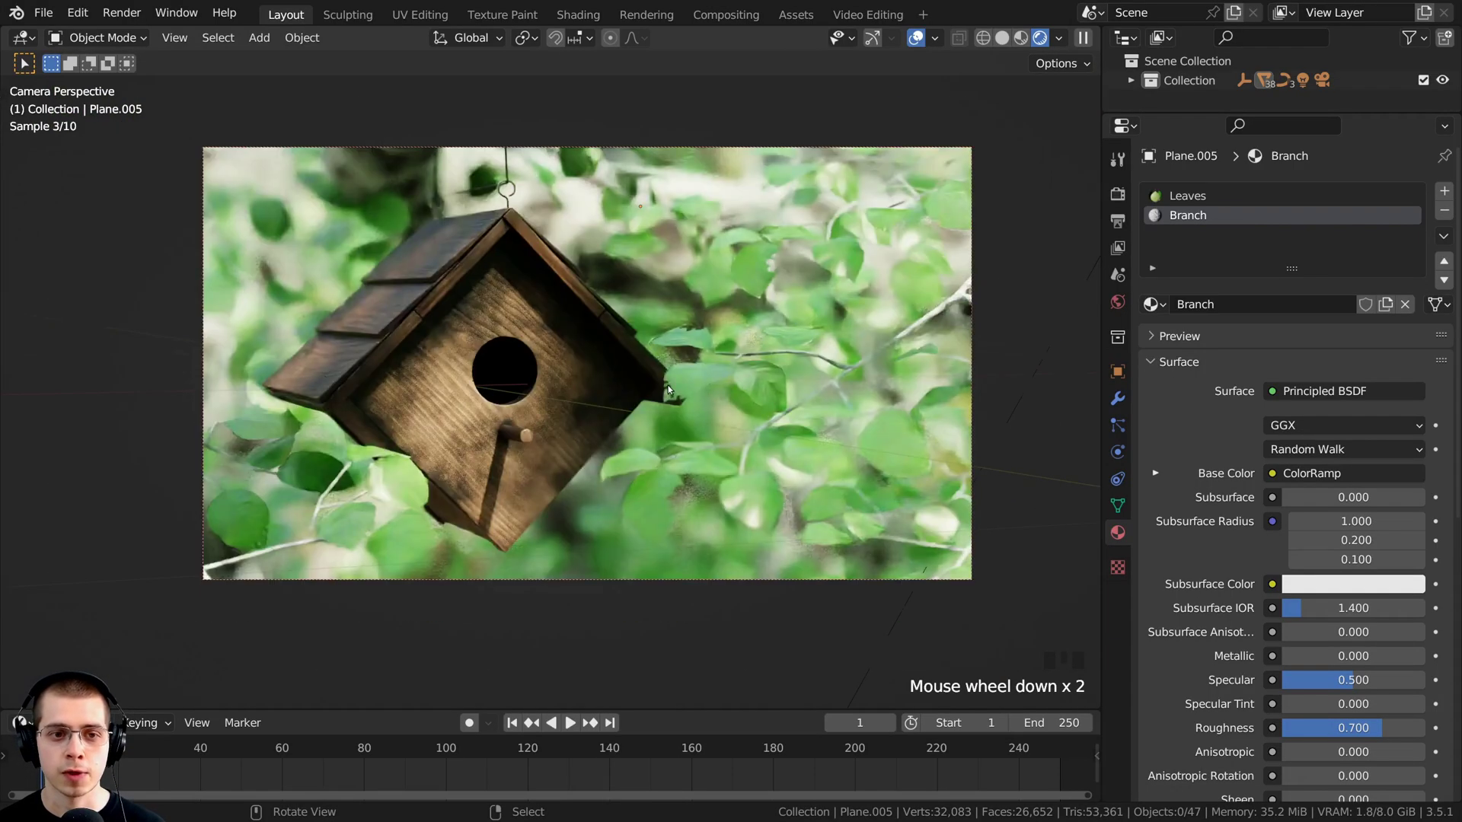
# Step: Select the leaf-shaped shadow plane above the scene and move it
pyautogui.moveTo(525, 251); pyautogui.dragTo(761, 540, button='middle')
pyautogui.scroll(-1, 767, 388)
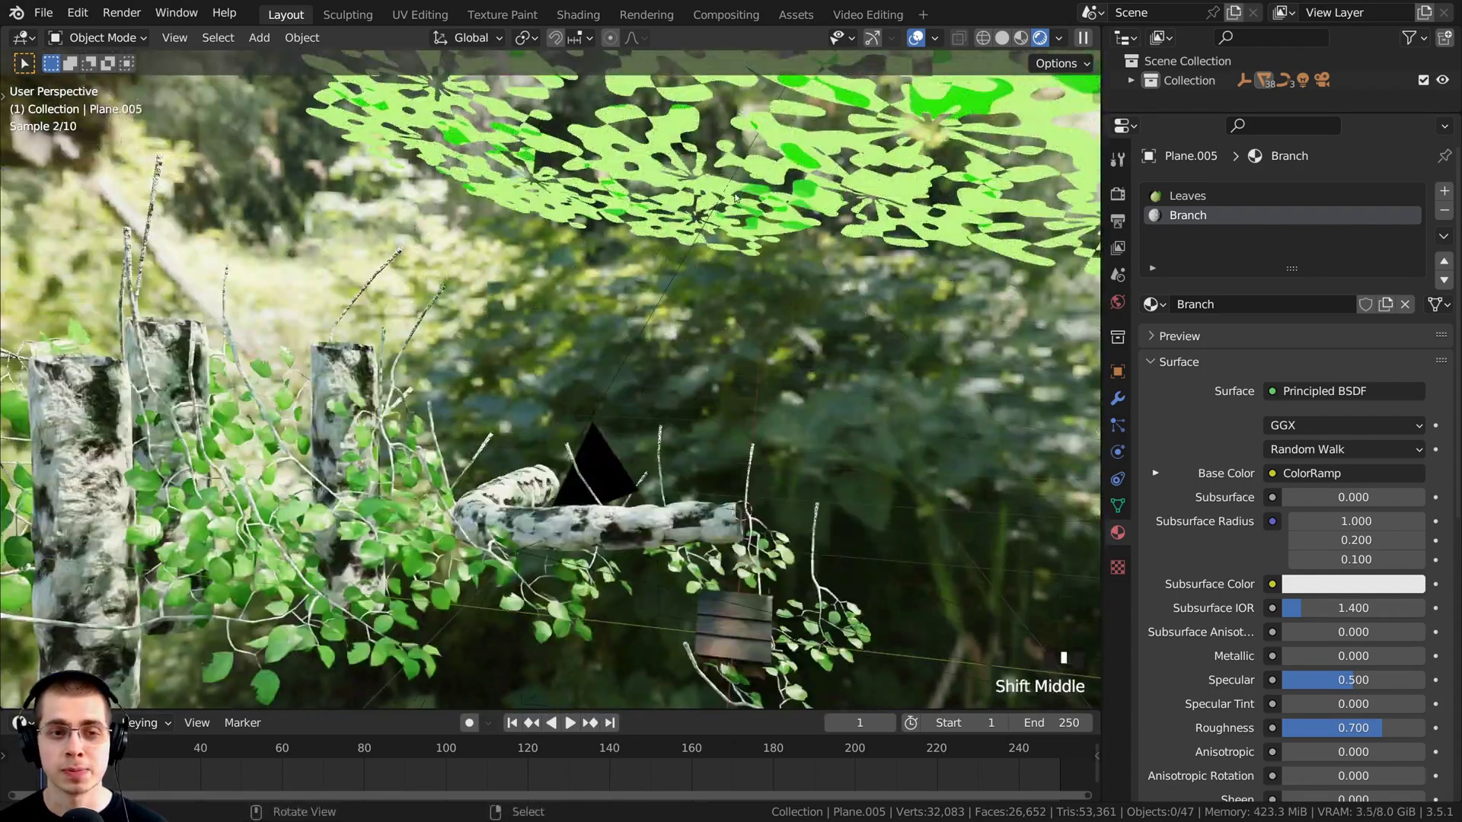
pyautogui.scroll(-2, 642, 206)
pyautogui.rightClick(642, 207)
pyautogui.moveTo(641, 206); pyautogui.dragTo(602, 188, button='middle')
pyautogui.press('g')
pyautogui.click(564, 227)
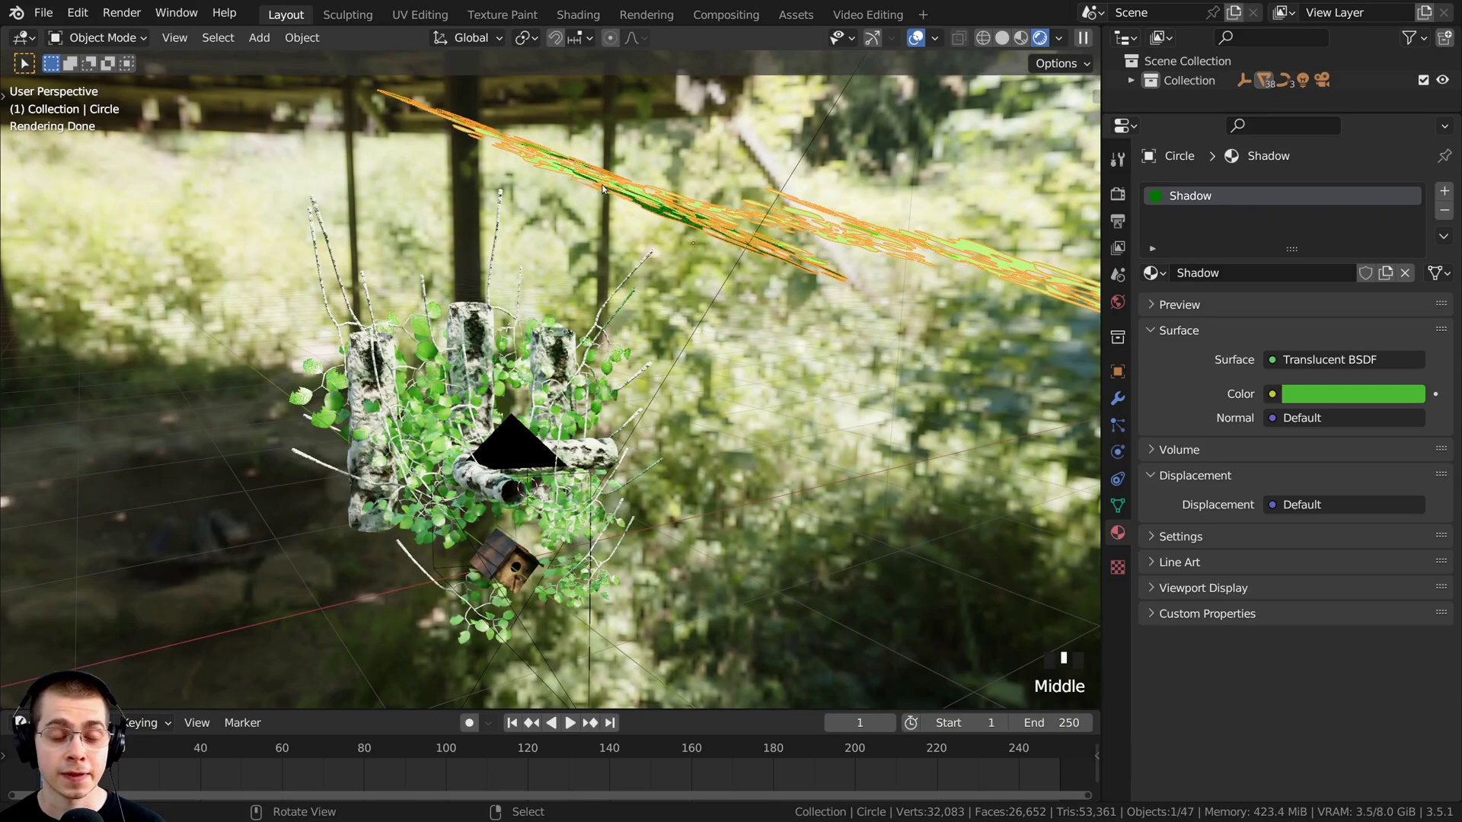
# Step: Reposition the shadow plane from the camera view to adjust the light and shadow falling on the birdhouse
pyautogui.press('KP_0')
pyautogui.press('g')
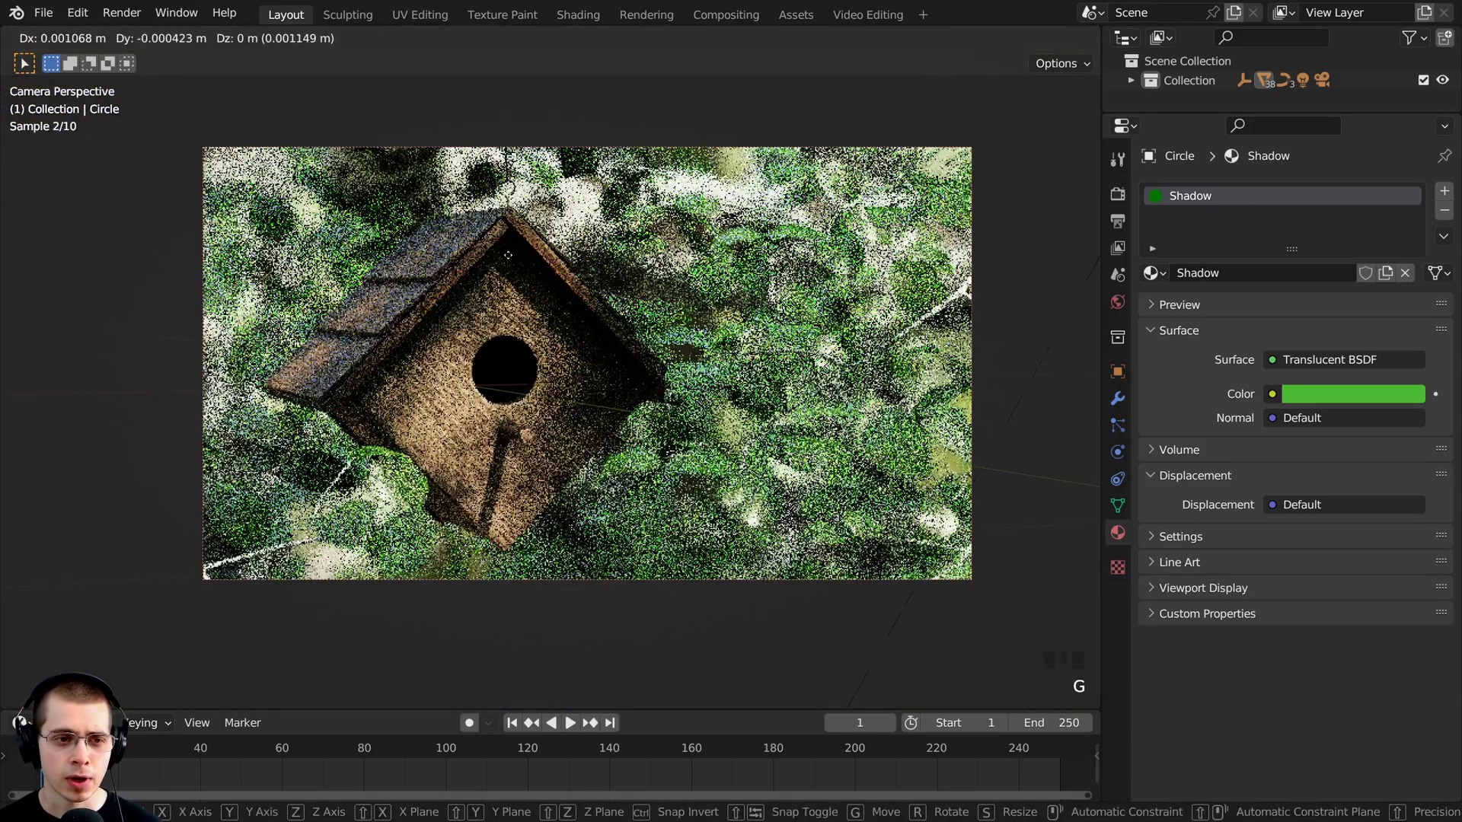
pyautogui.click(602, 289)
pyautogui.press('g')
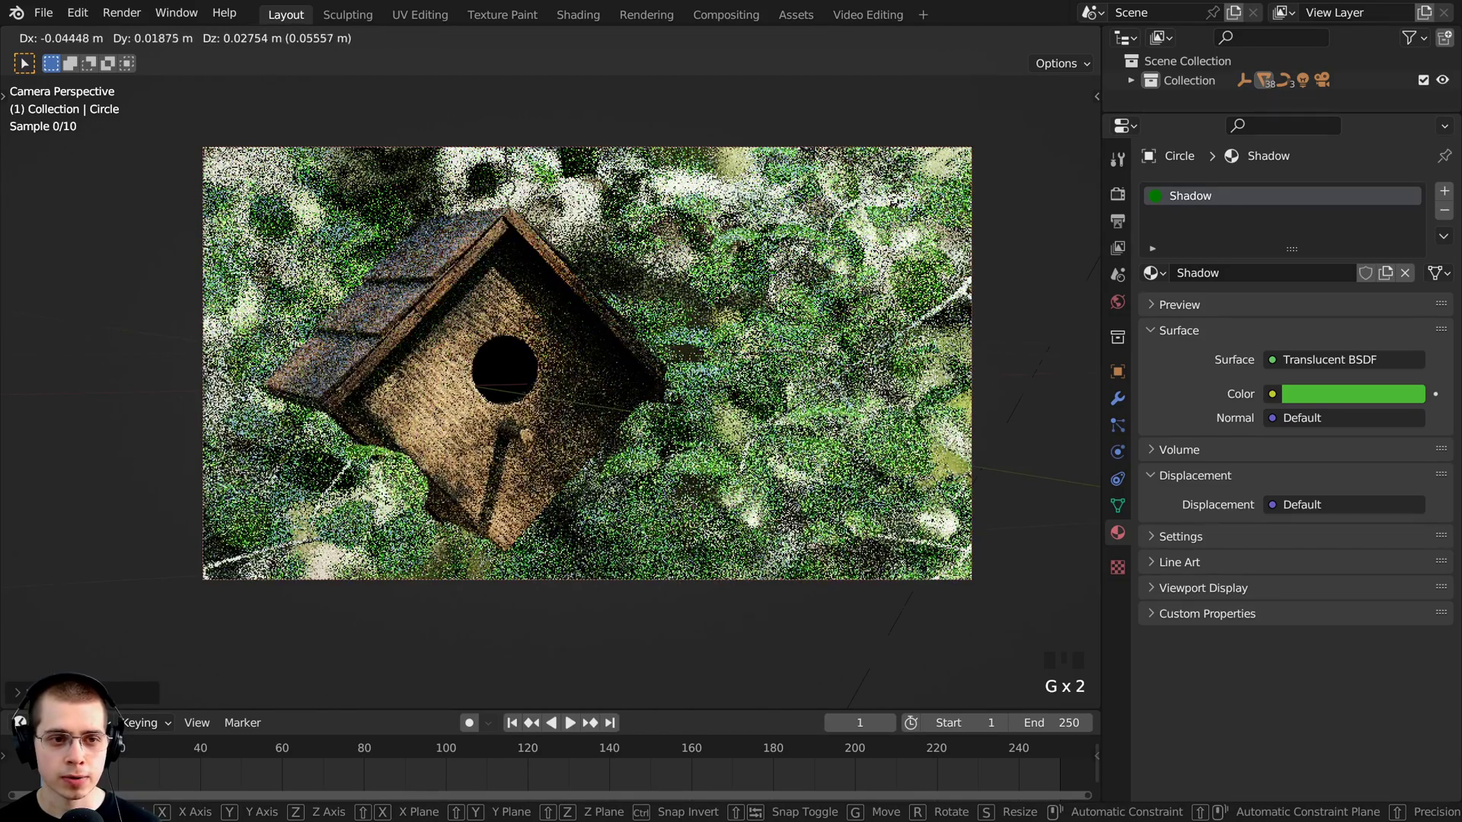
pyautogui.click(32, 284)
pyautogui.press('g')
pyautogui.click(609, 390)
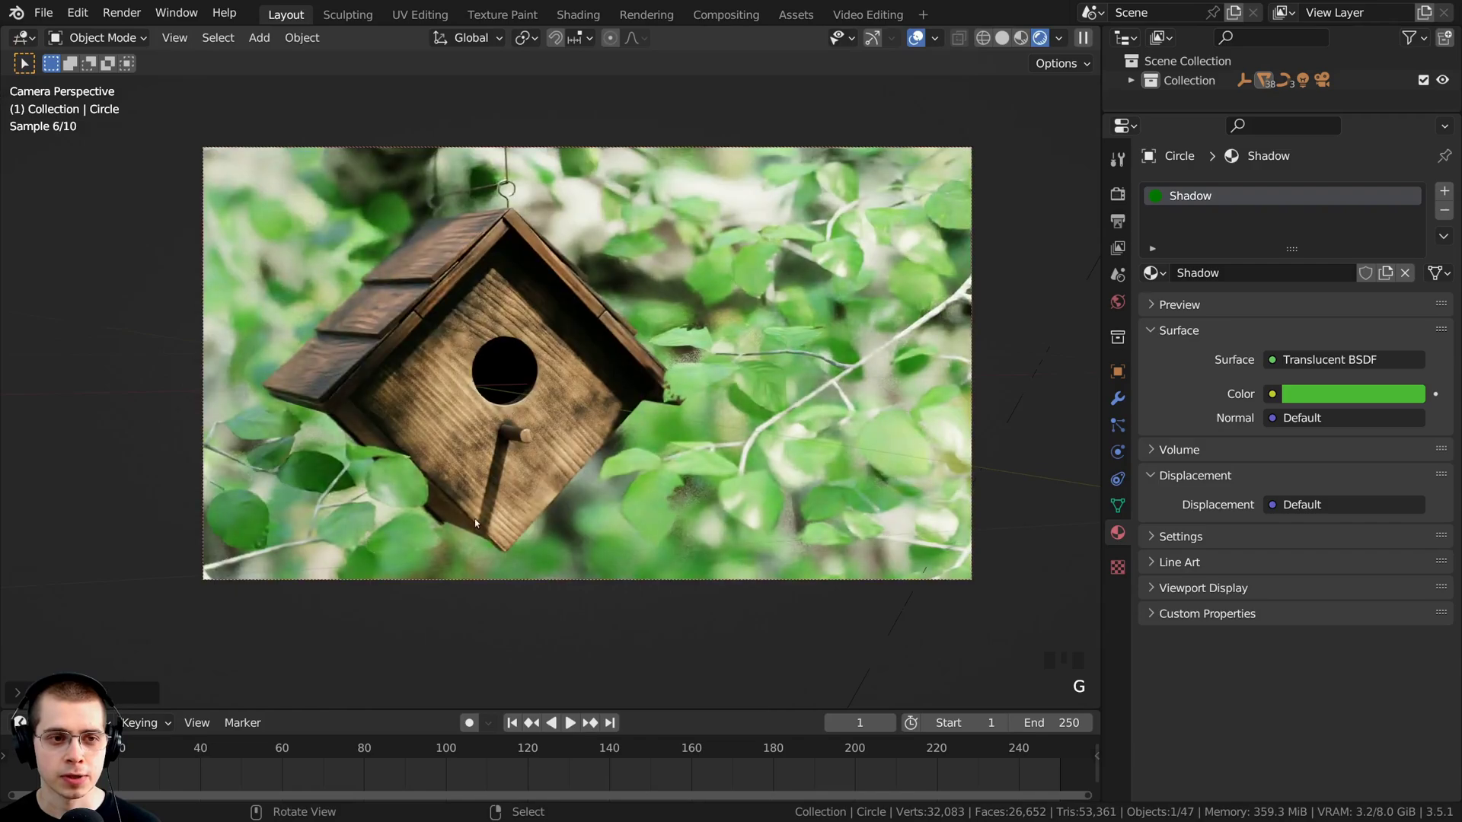
pyautogui.press('g')
pyautogui.click(450, 364)
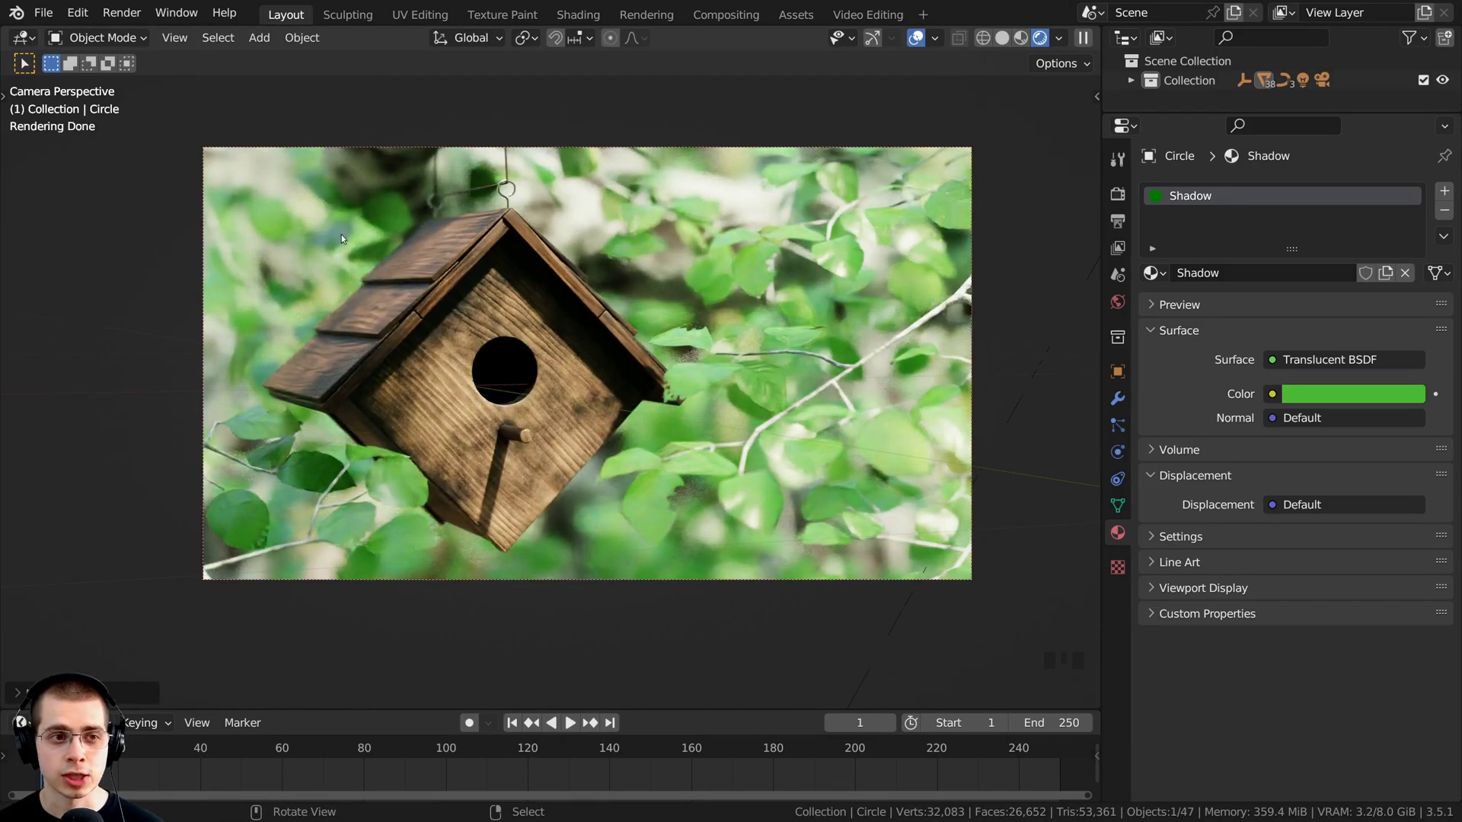
# Step: Deselect the shadow plane and display the output resolution and file format settings
pyautogui.keyDown('shift'); pyautogui.moveTo(577, 189); pyautogui.dragTo(590, 193, button='middle'); pyautogui.keyUp('shift')
pyautogui.click(1029, 229)
pyautogui.click(1117, 221)
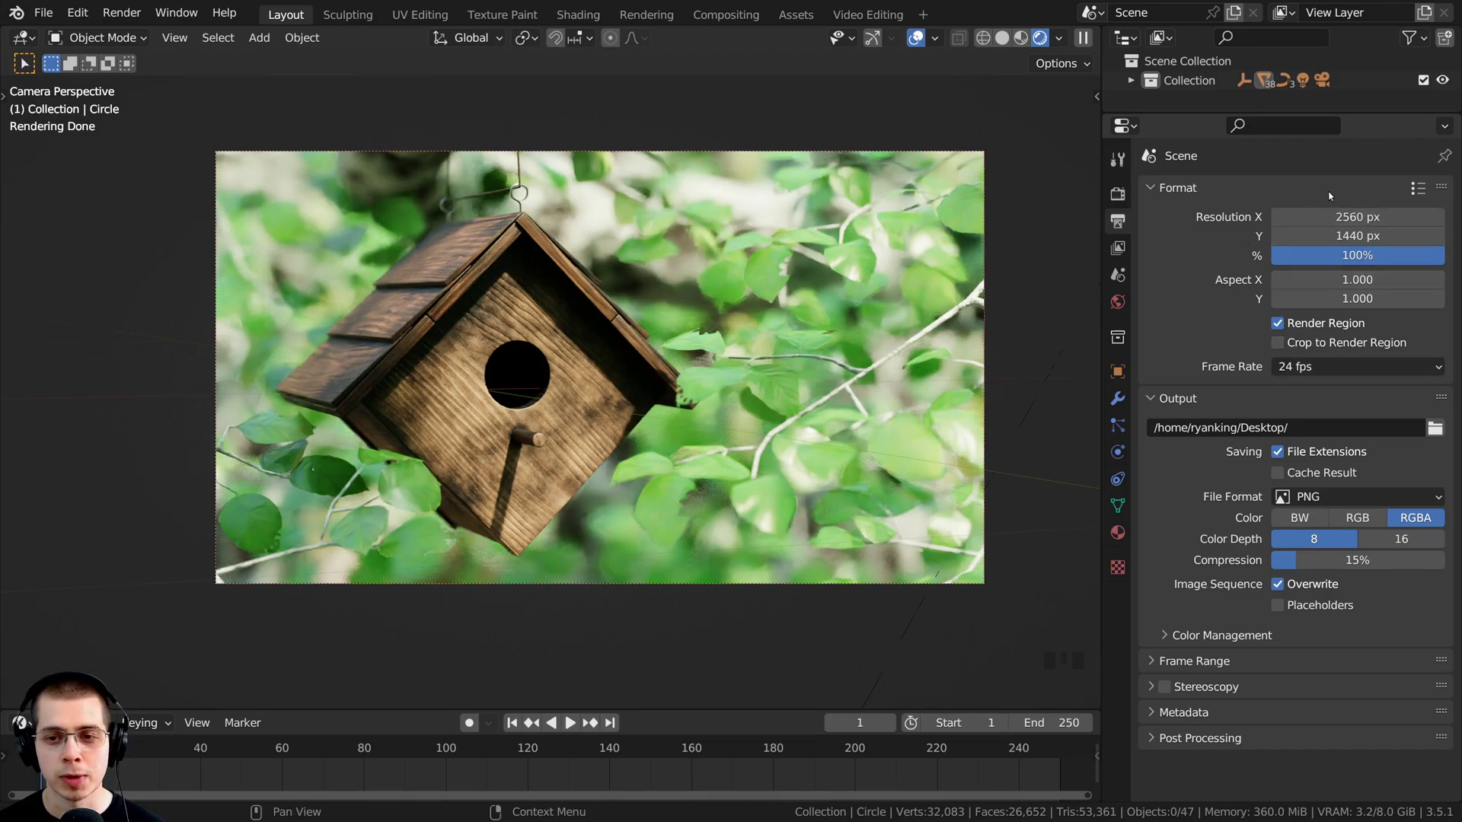
# Step: Set the final render sample count to 300 in the Cycles sampling settings
pyautogui.click(1110, 200)
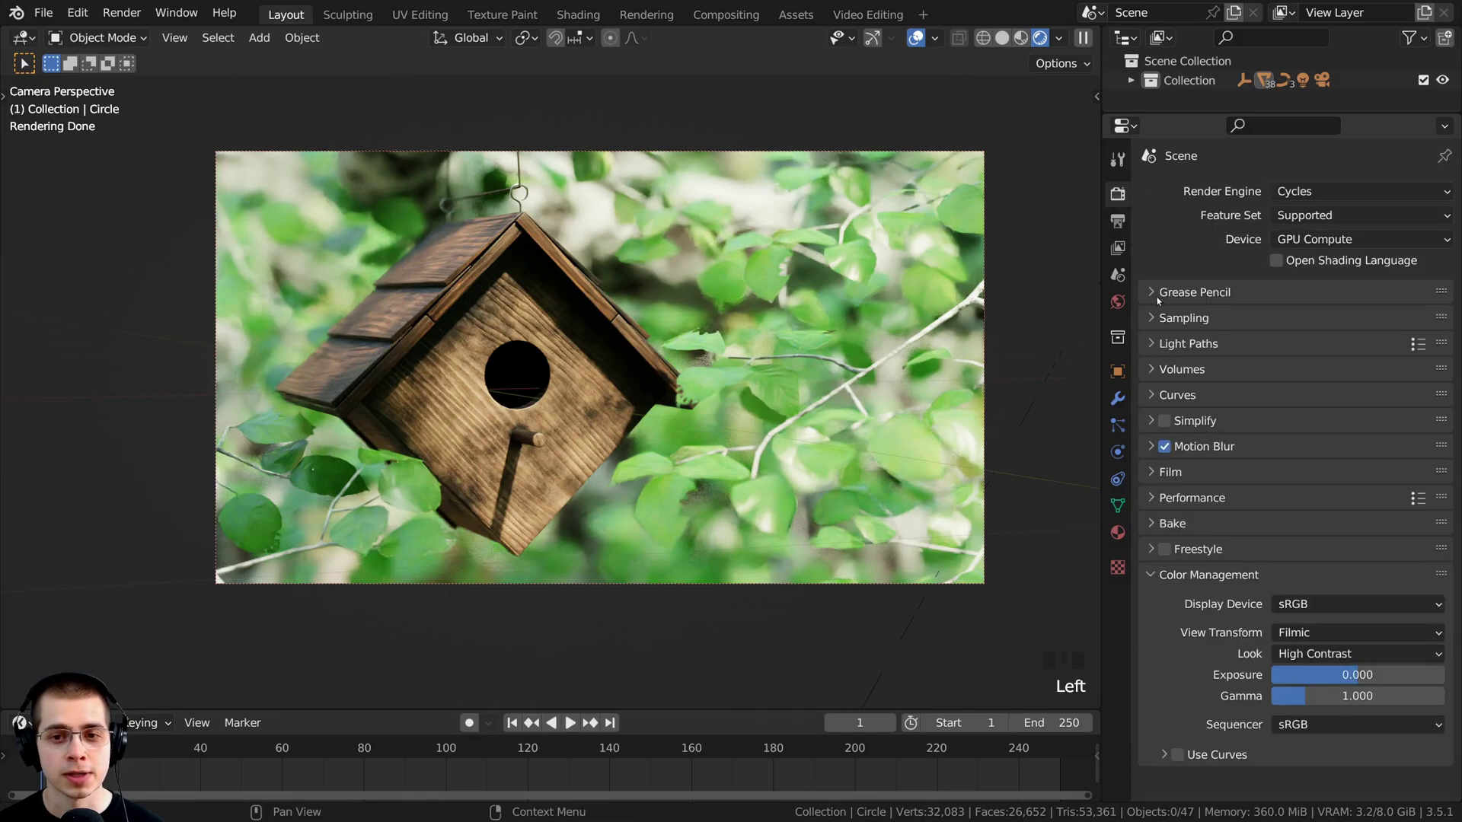
pyautogui.click(1151, 319)
pyautogui.scroll(1, 854, 639)
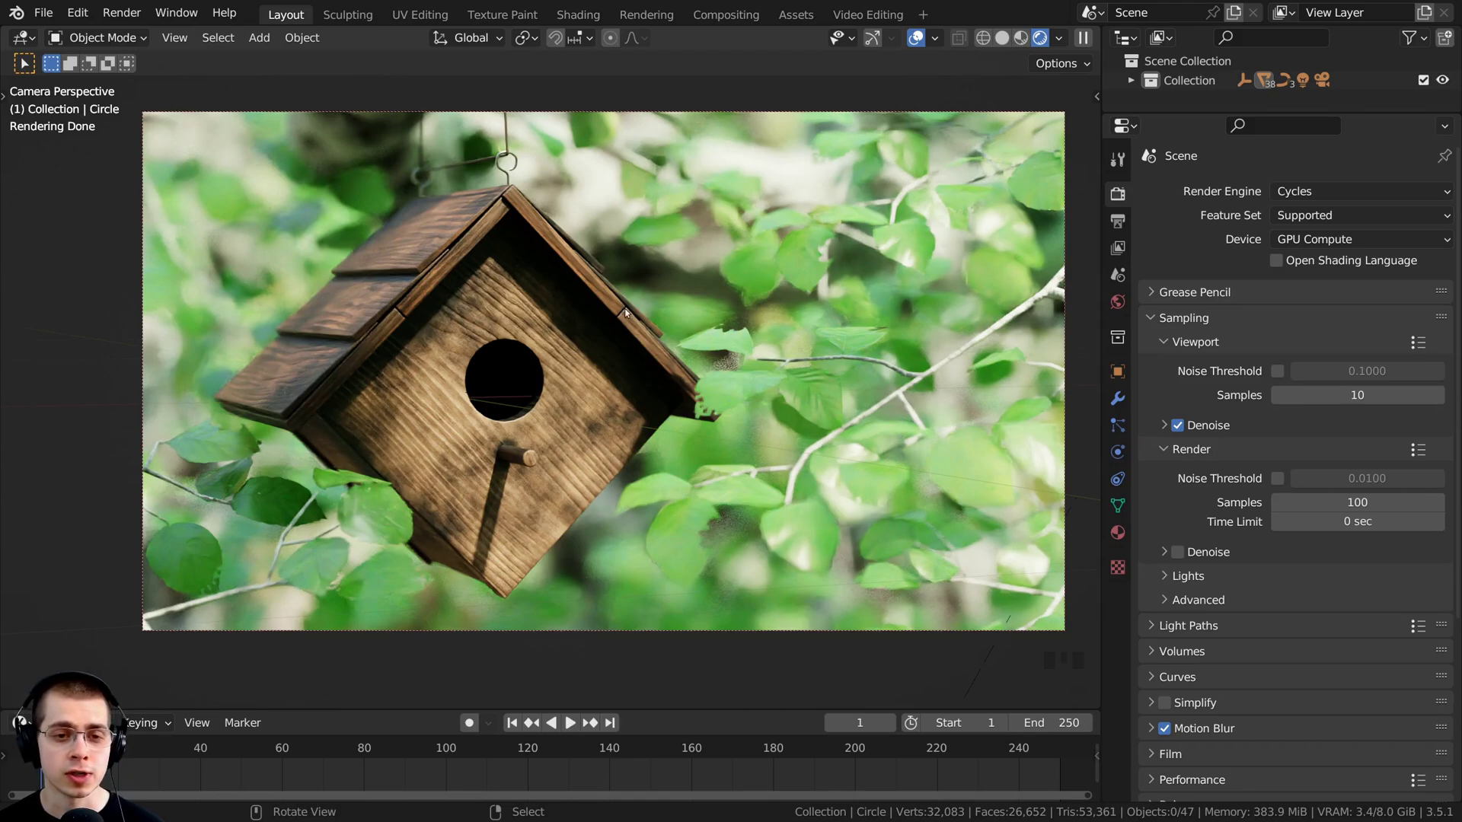
pyautogui.click(1333, 500)
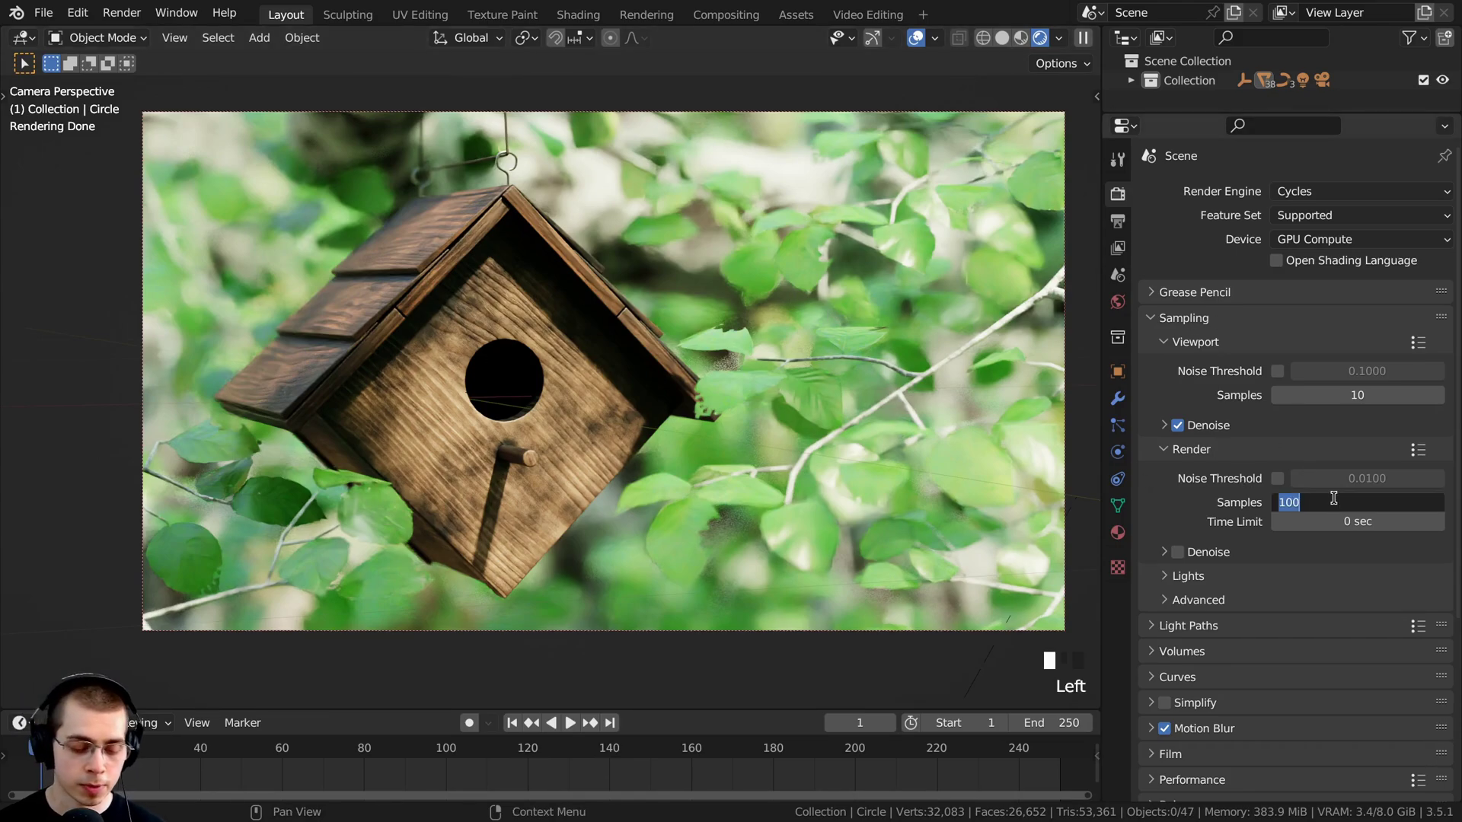
pyautogui.write('300')
pyautogui.press('Return')
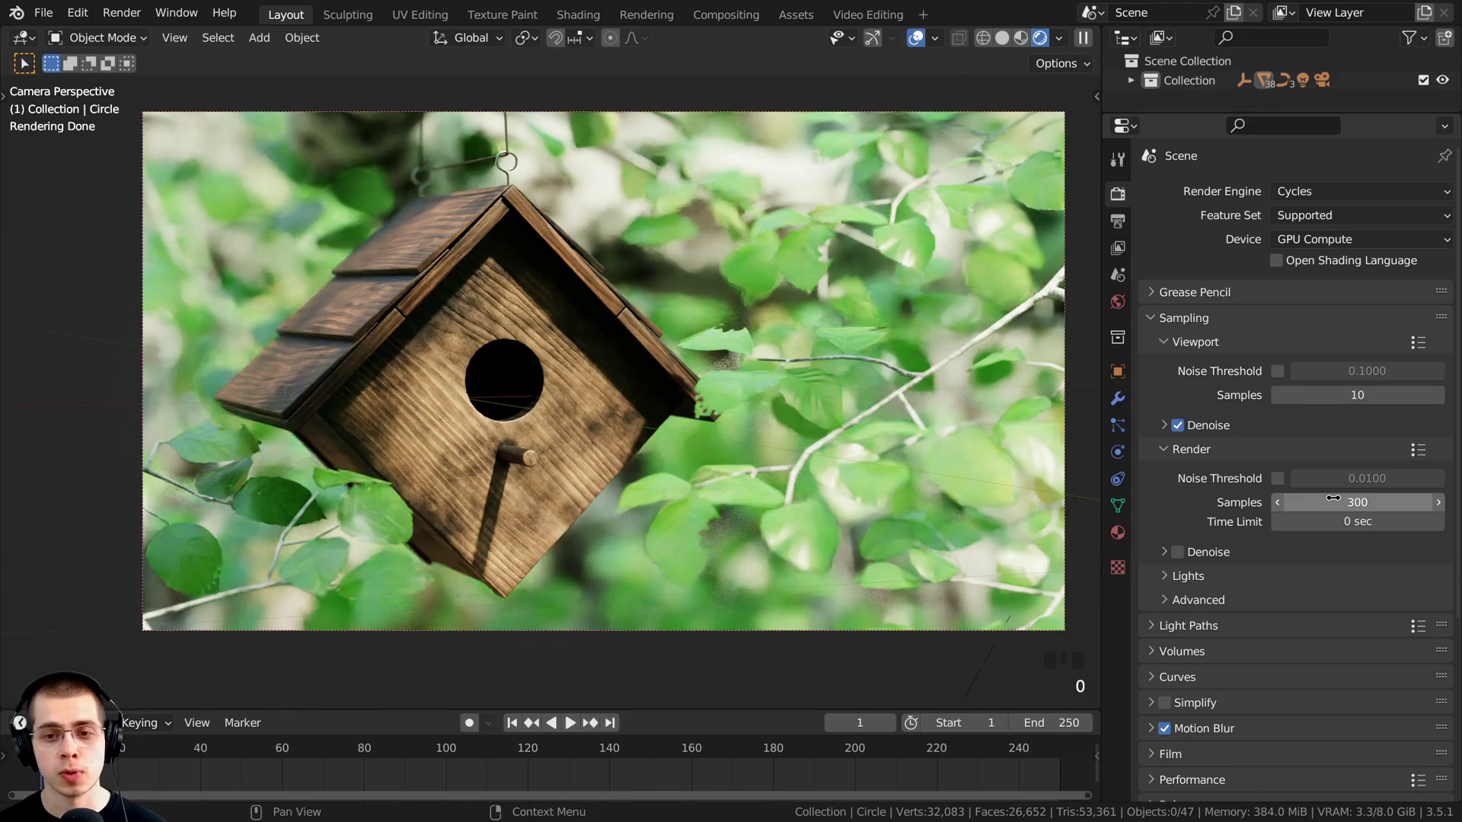
# Step: Disable reflective and refractive caustics, and set both Filter Glossy and indirect light clamping to 0
pyautogui.scroll(-4, 1182, 528)
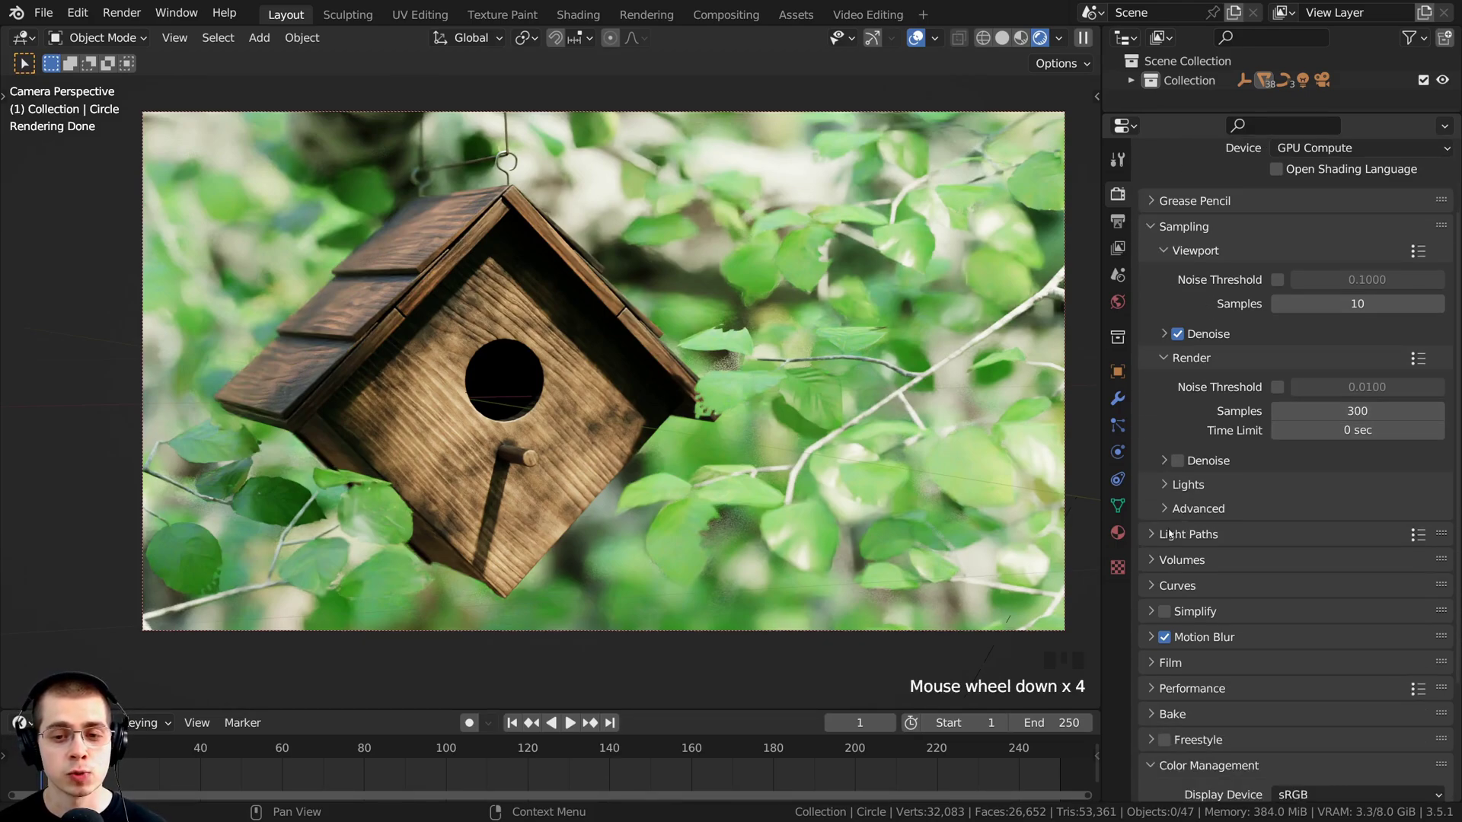
pyautogui.click(1151, 535)
pyautogui.scroll(-3, 1207, 611)
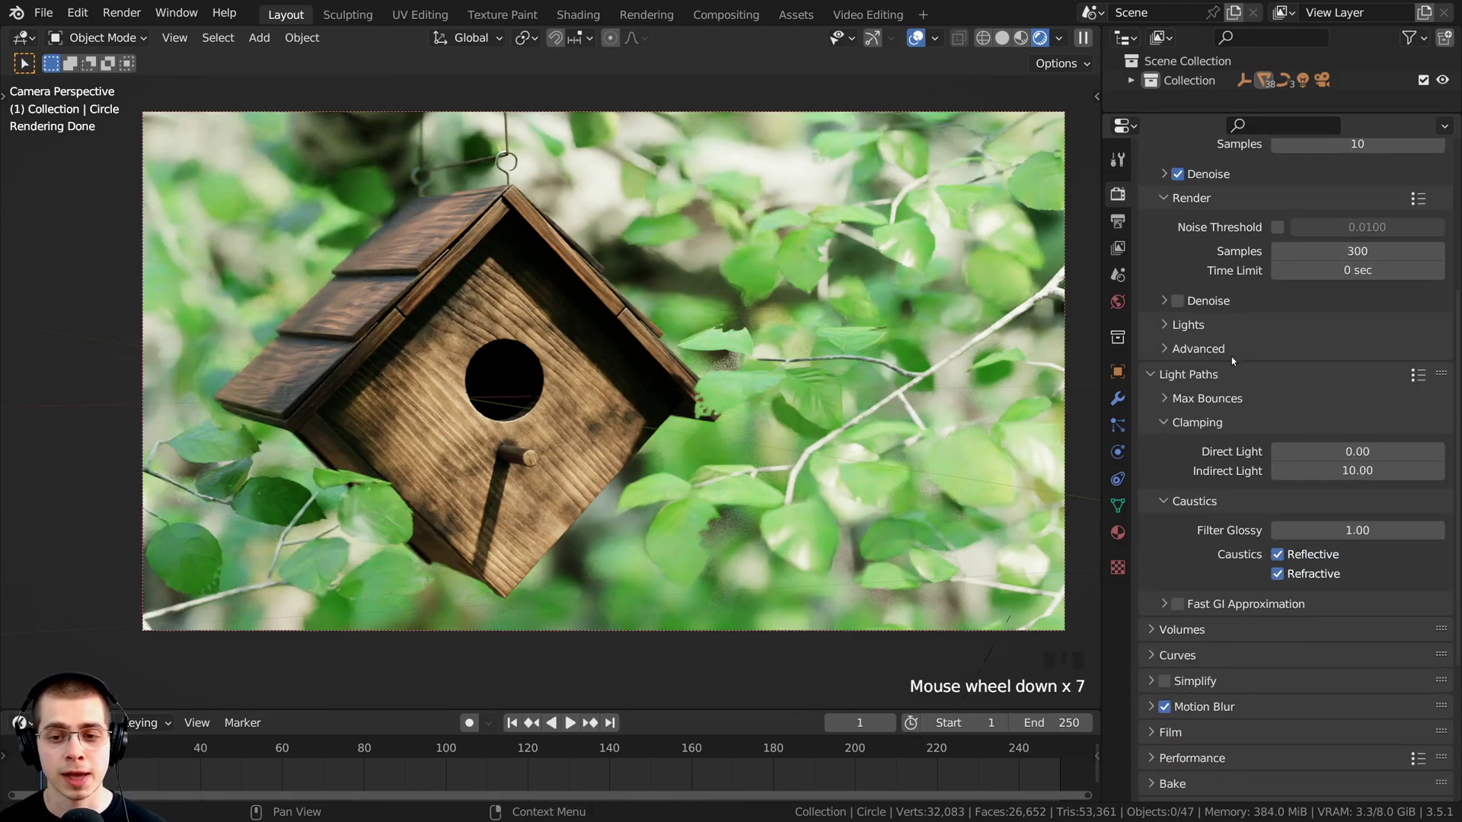
pyautogui.click(1180, 401)
pyautogui.scroll(-2, 1250, 491)
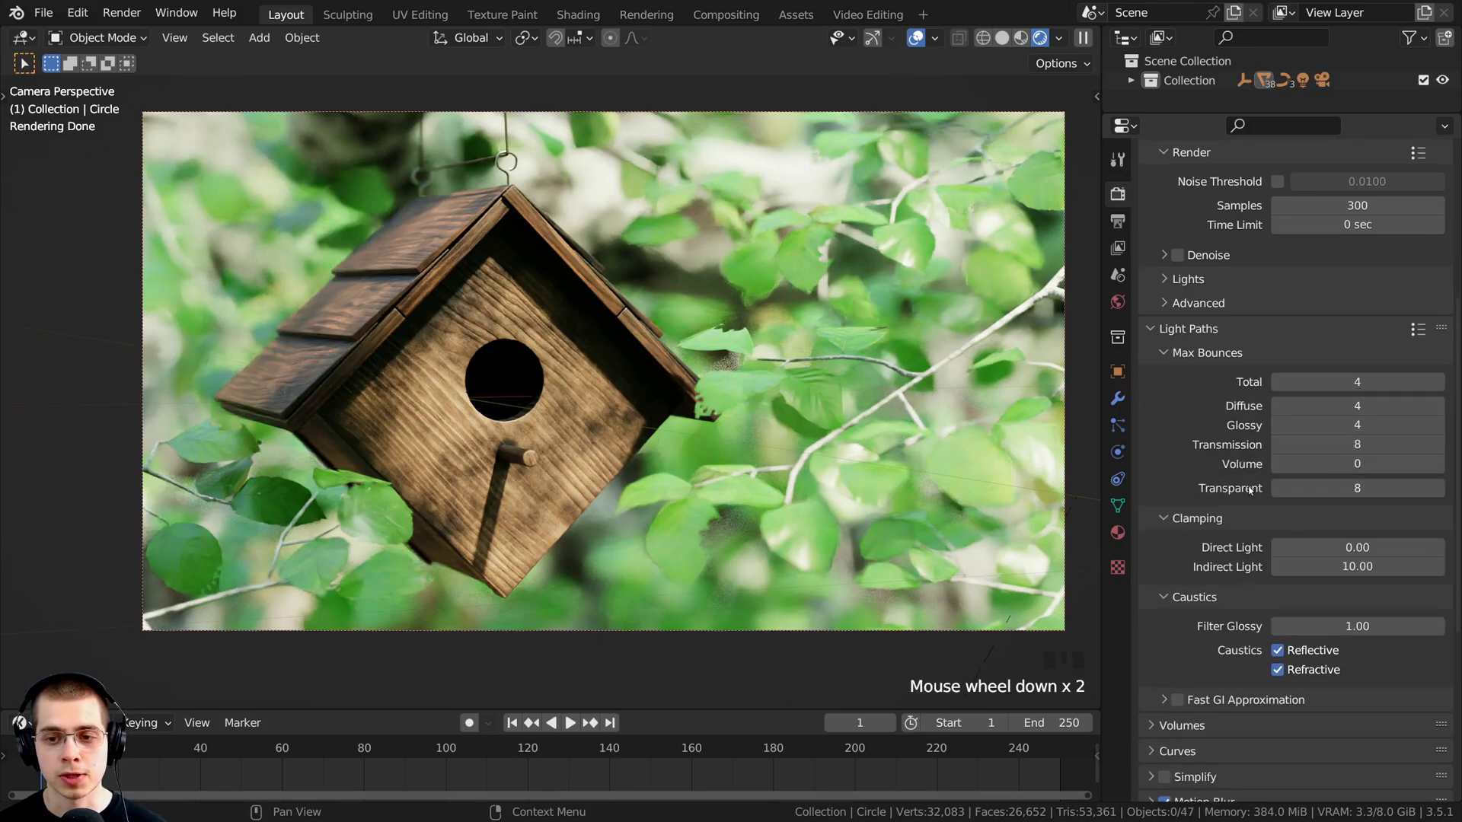
pyautogui.click(1277, 652)
pyautogui.click(1277, 670)
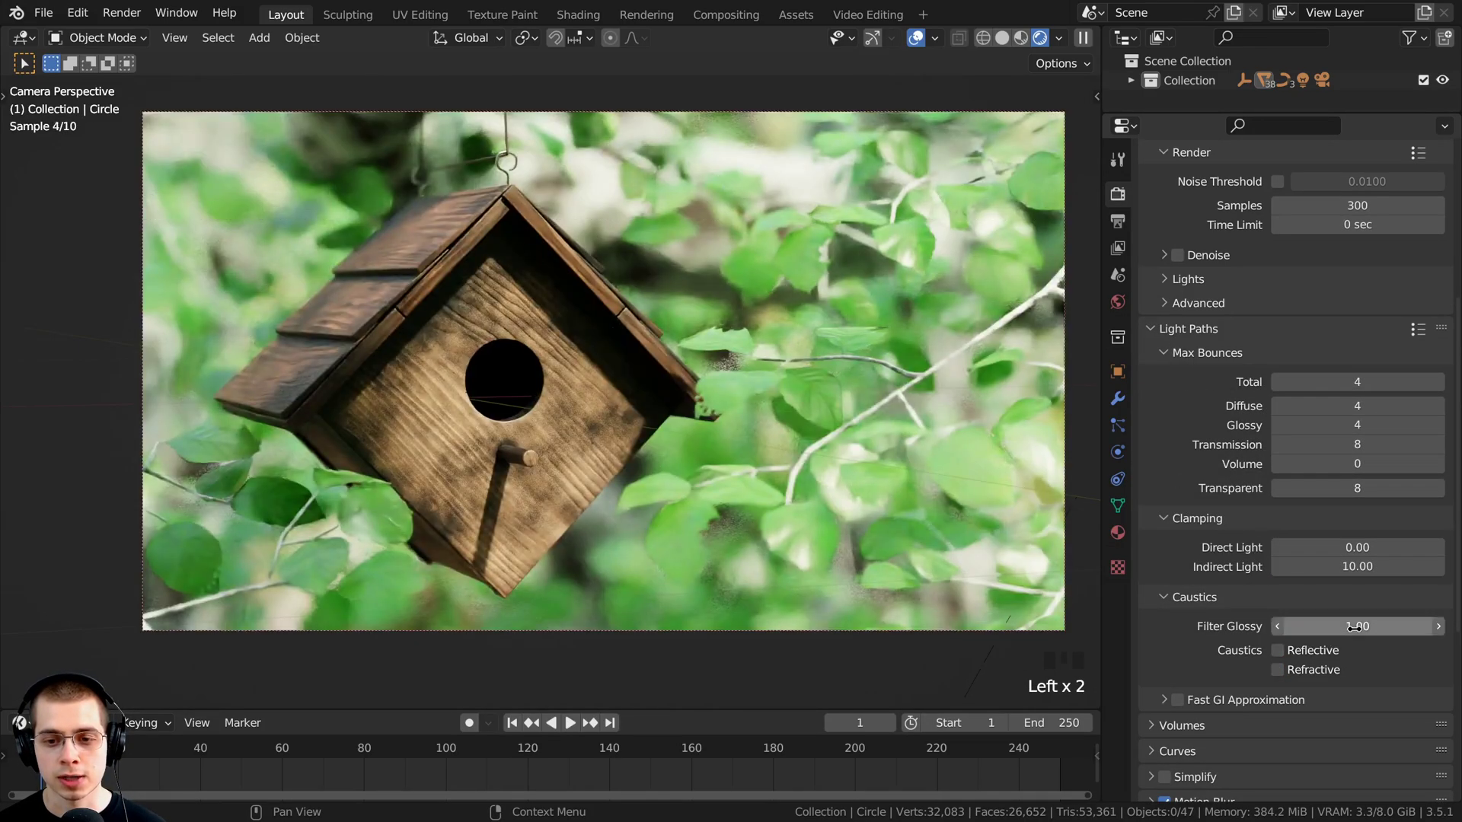
pyautogui.moveTo(1357, 627); pyautogui.dragTo(1302, 626)
pyautogui.moveTo(1356, 567); pyautogui.dragTo(1294, 567)
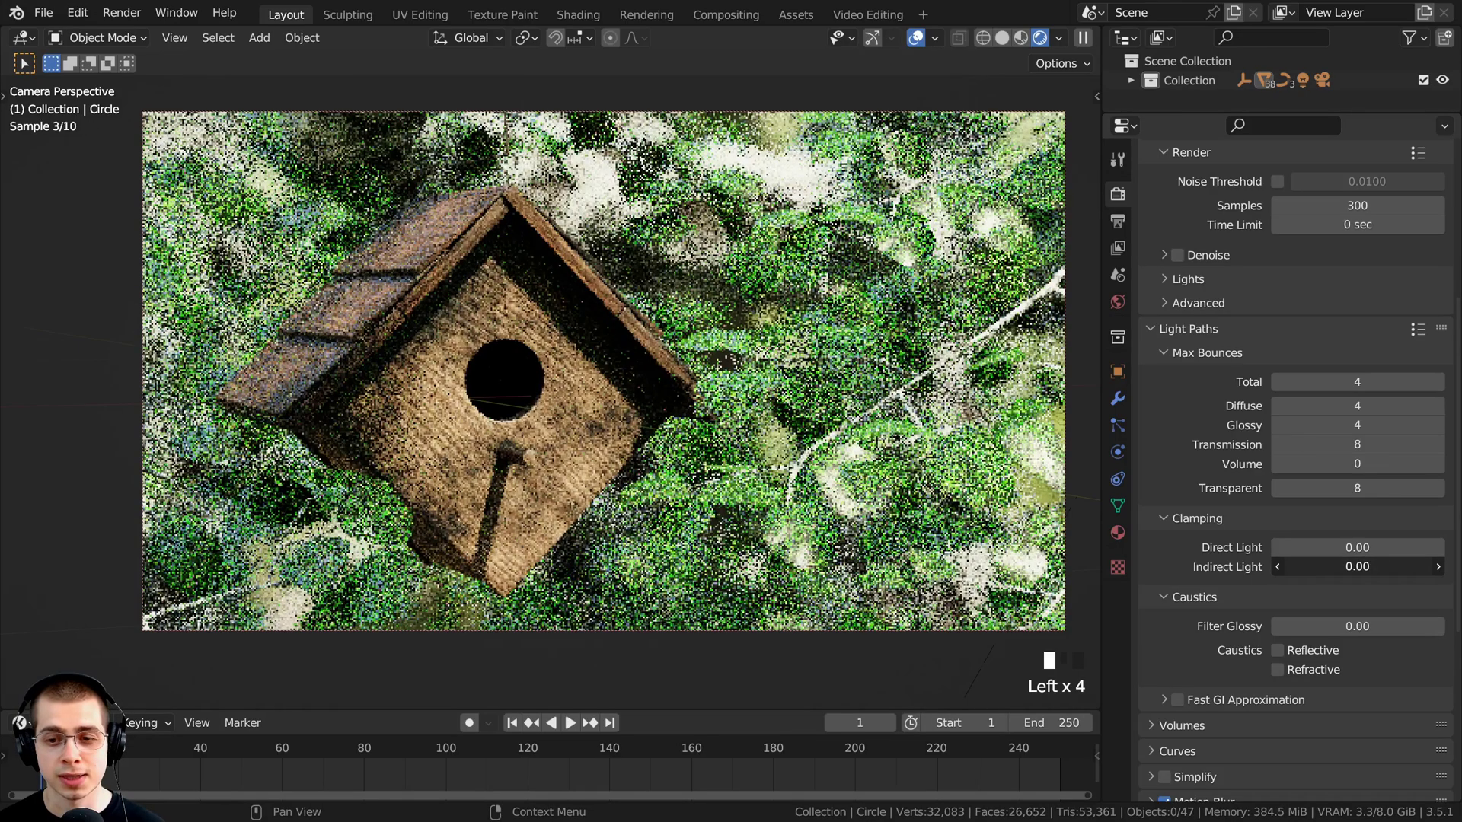
# Step: Try the transparent light bounces at 0 to check the effect on the leaves
pyautogui.moveTo(1359, 490); pyautogui.dragTo(1309, 489)
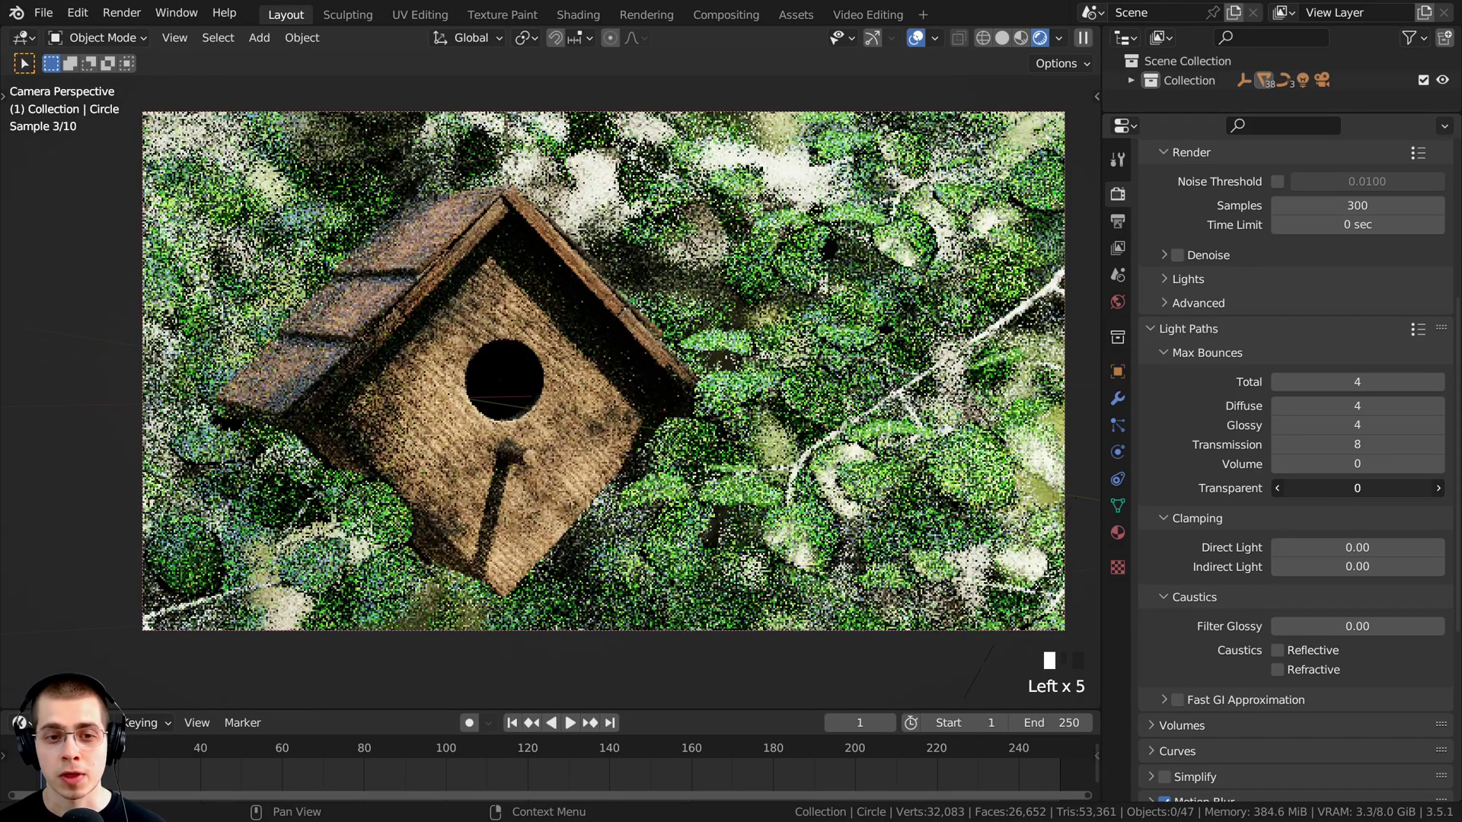
pyautogui.rightClick(1372, 496)
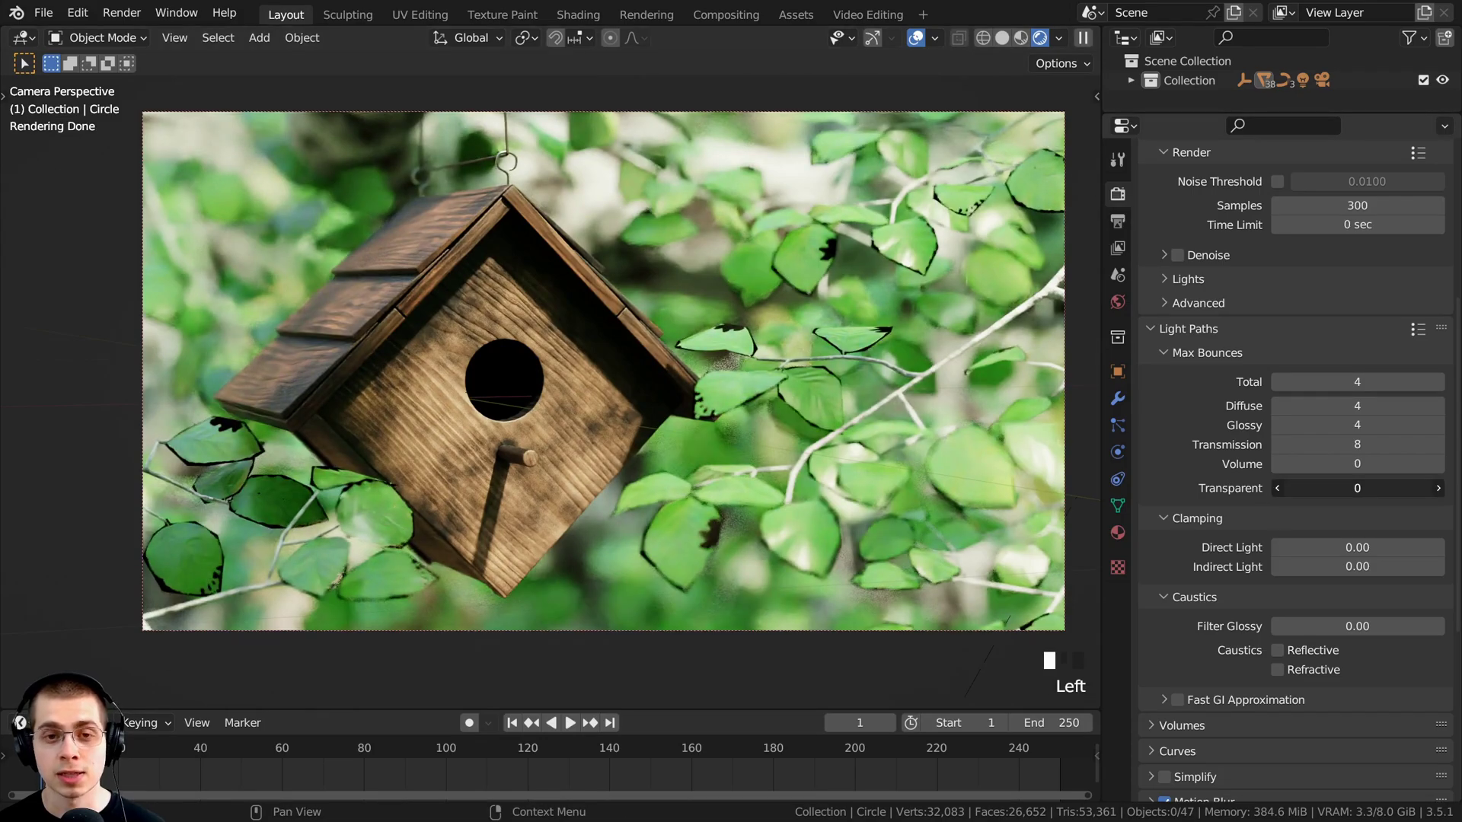
pyautogui.rightClick(1396, 487)
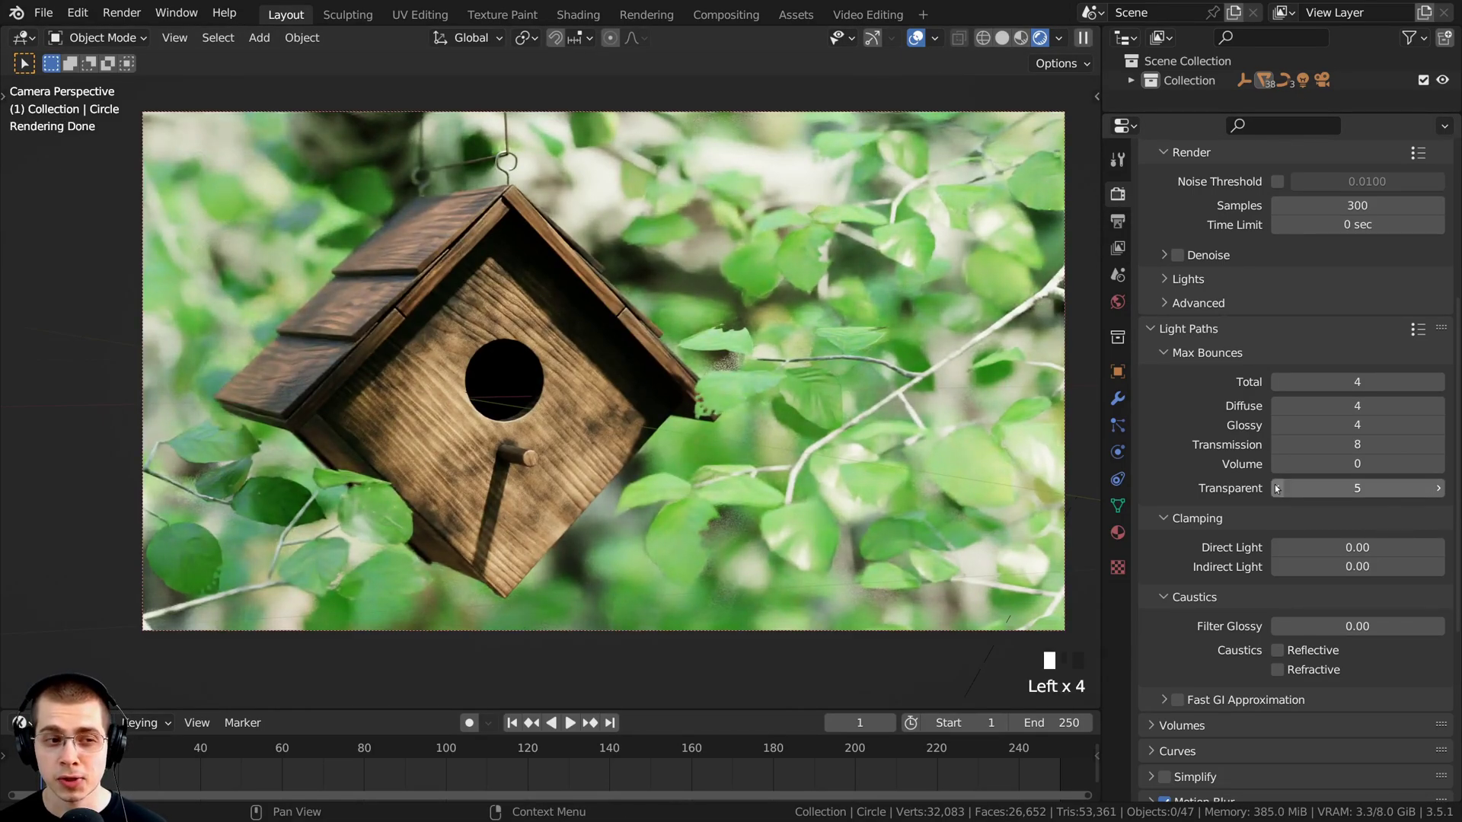
pyautogui.click(1277, 490)
pyautogui.click(1276, 489)
pyautogui.click(1277, 490)
pyautogui.click(1277, 490)
pyautogui.click(1276, 489)
pyautogui.click(1277, 489)
pyautogui.click(1277, 490)
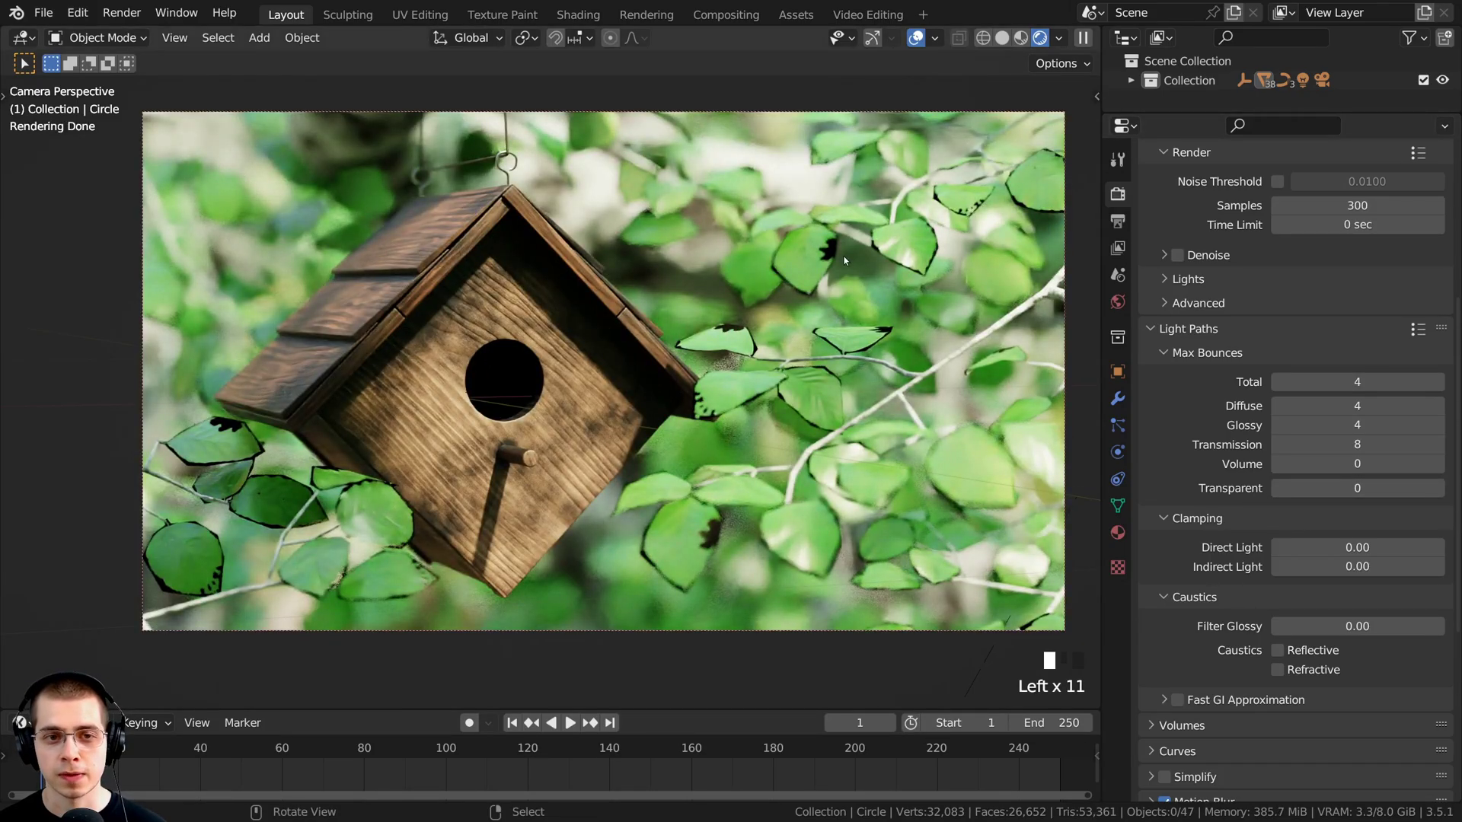
# Step: Raise the transparent light bounces to 4
pyautogui.click(1439, 489)
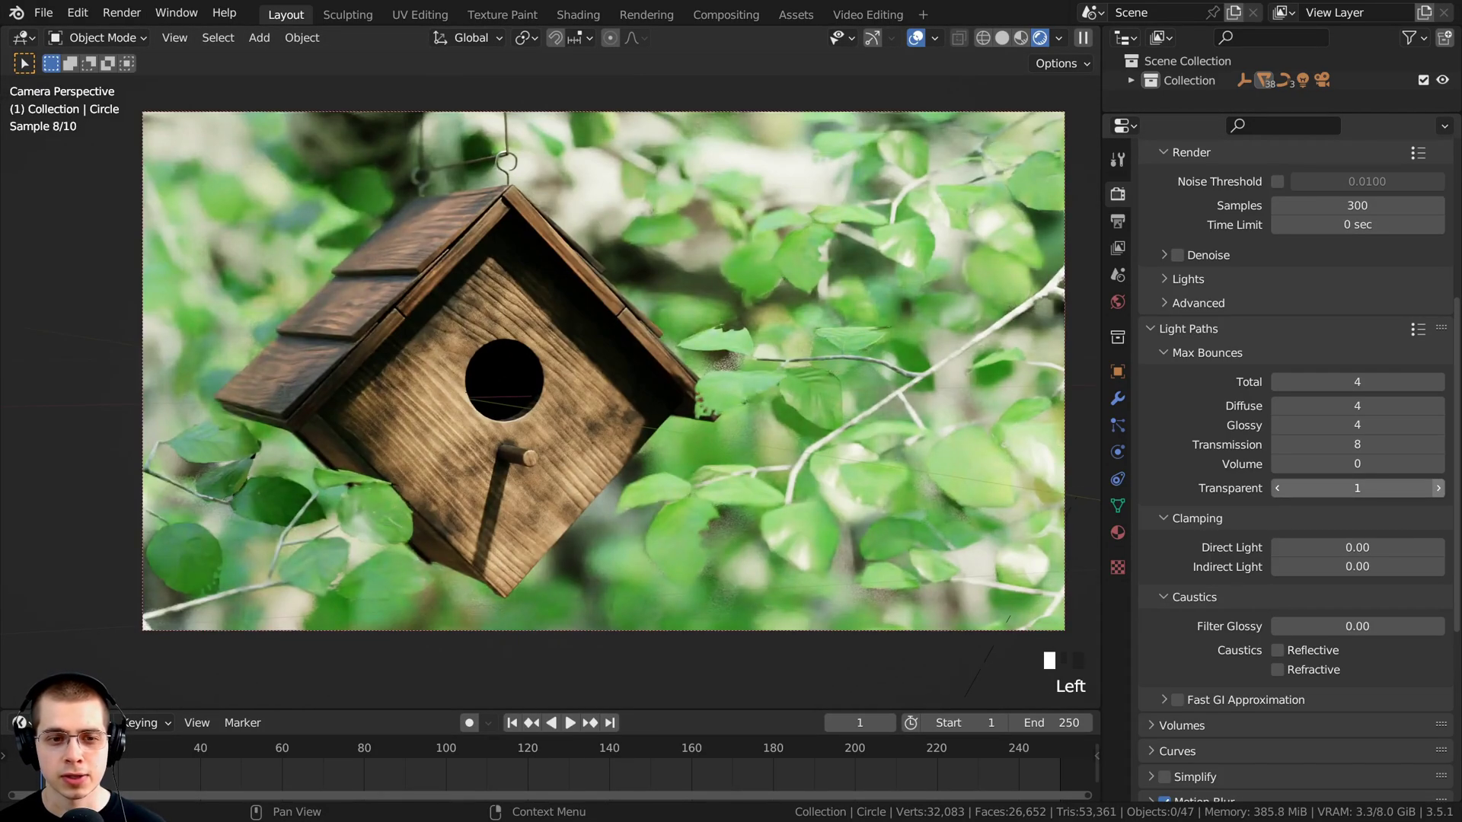
pyautogui.click(1438, 489)
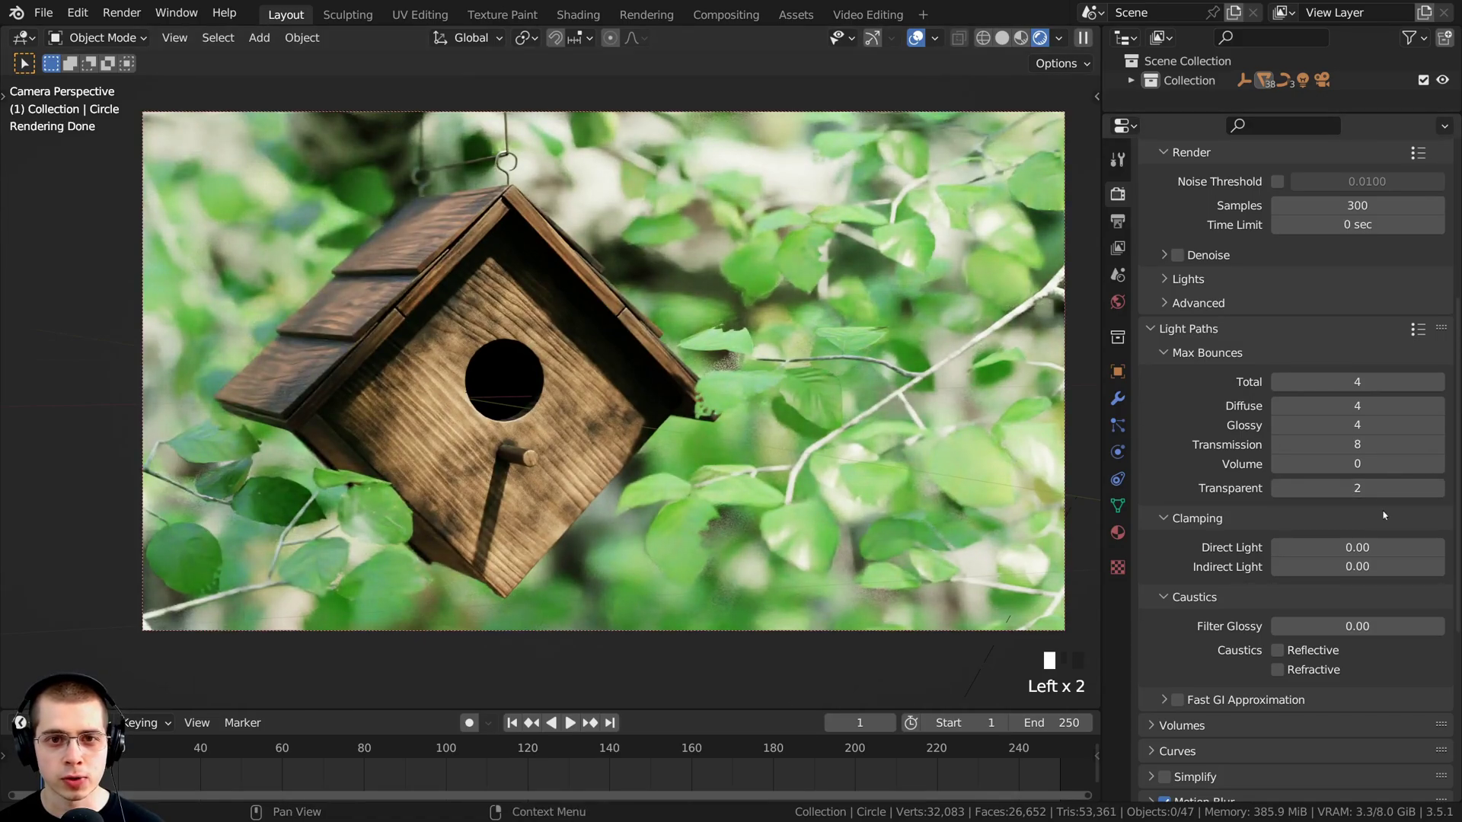
pyautogui.click(1438, 489)
pyautogui.click(1438, 488)
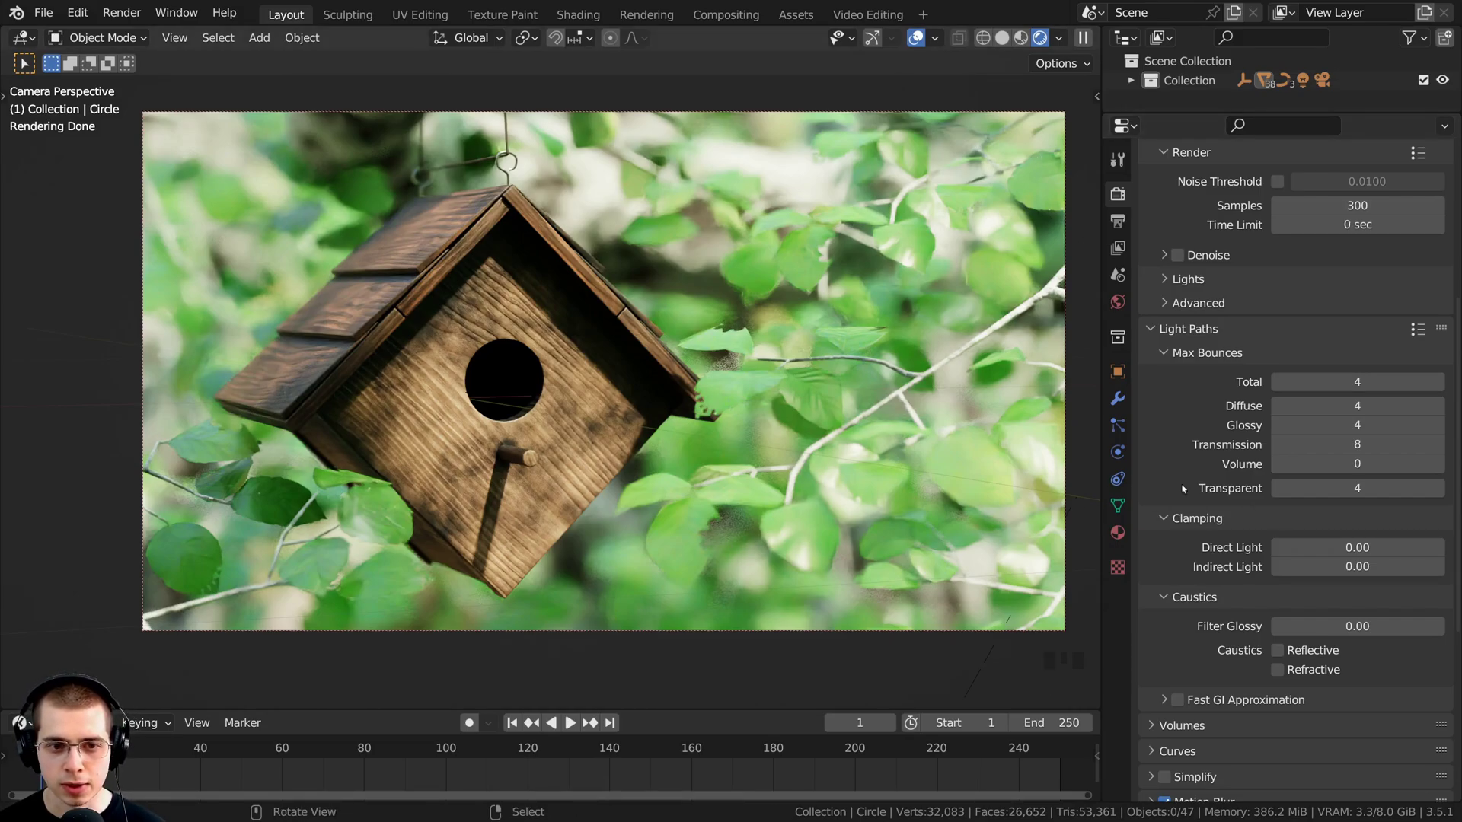
# Step: Reduce the max light bounces to 0 for transmission and 2 each for glossy, diffuse and total
pyautogui.moveTo(1374, 445); pyautogui.dragTo(1294, 446)
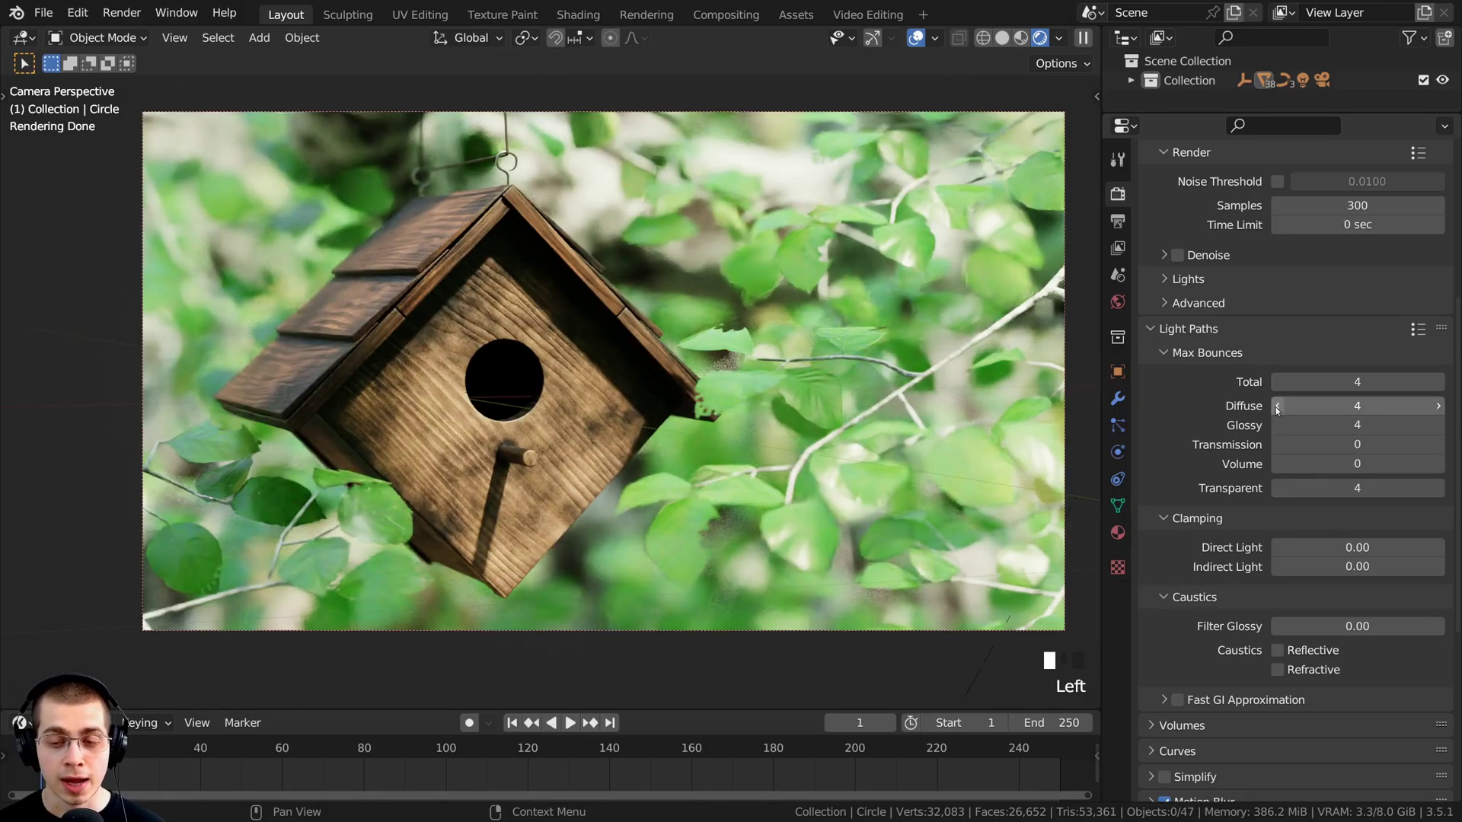
pyautogui.click(1277, 426)
pyautogui.click(1277, 425)
pyautogui.click(1278, 406)
pyautogui.click(1278, 406)
pyautogui.click(1278, 382)
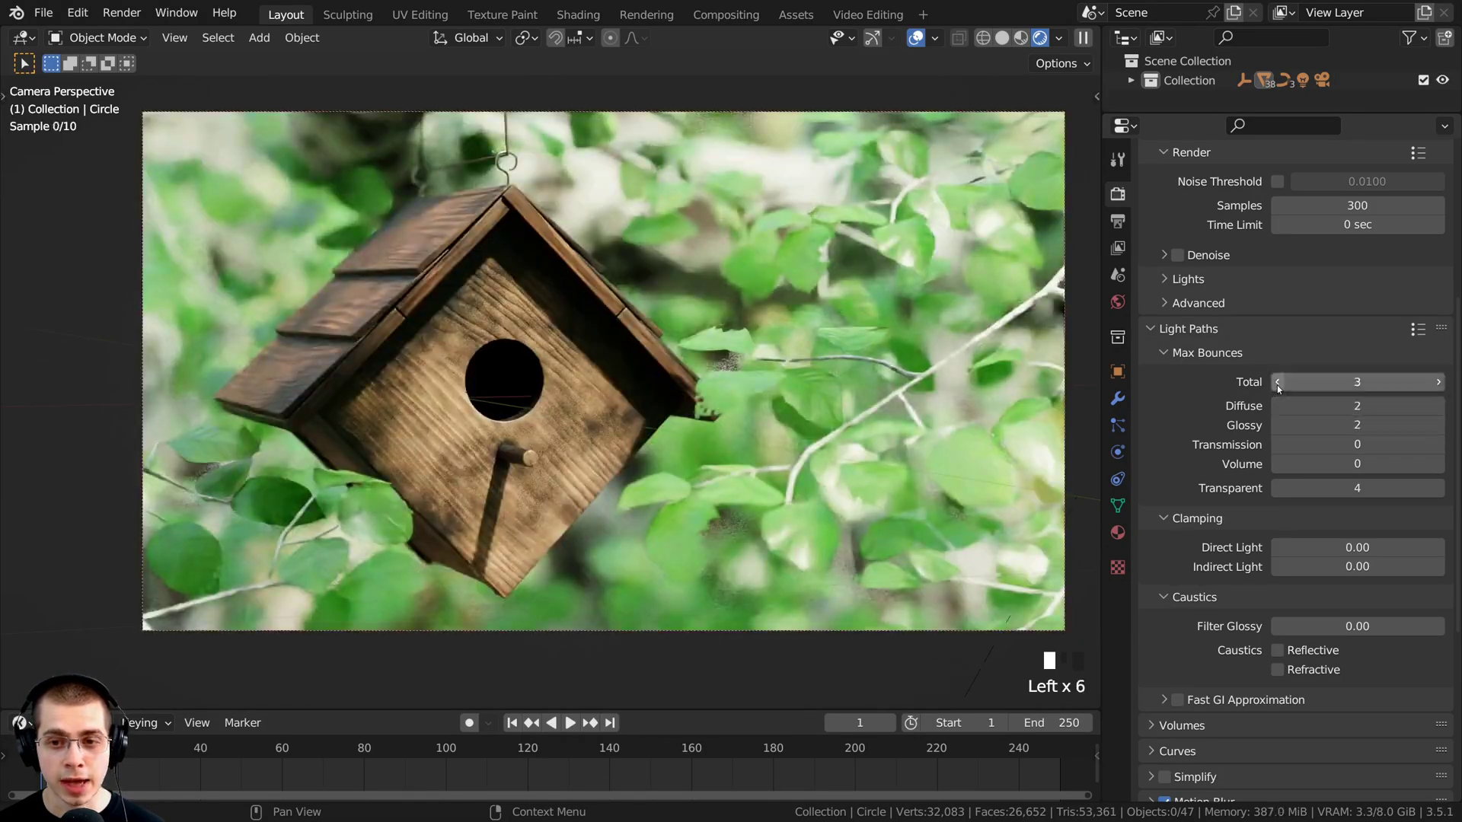
pyautogui.click(1278, 383)
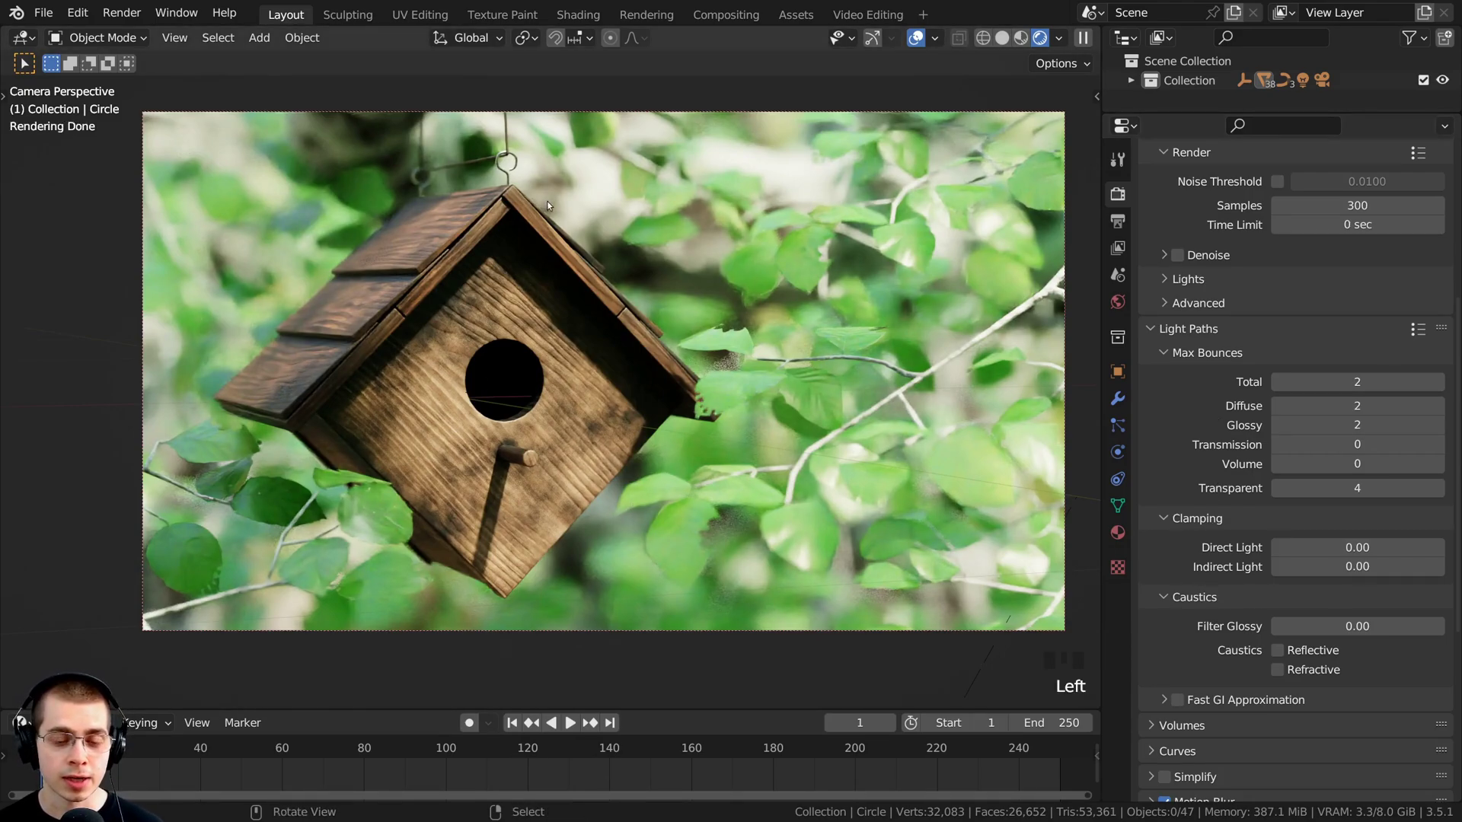
# Step: Save the file and render the final image of the birdhouse
pyautogui.hotkey('ctrl', 's')
pyautogui.click(122, 12)
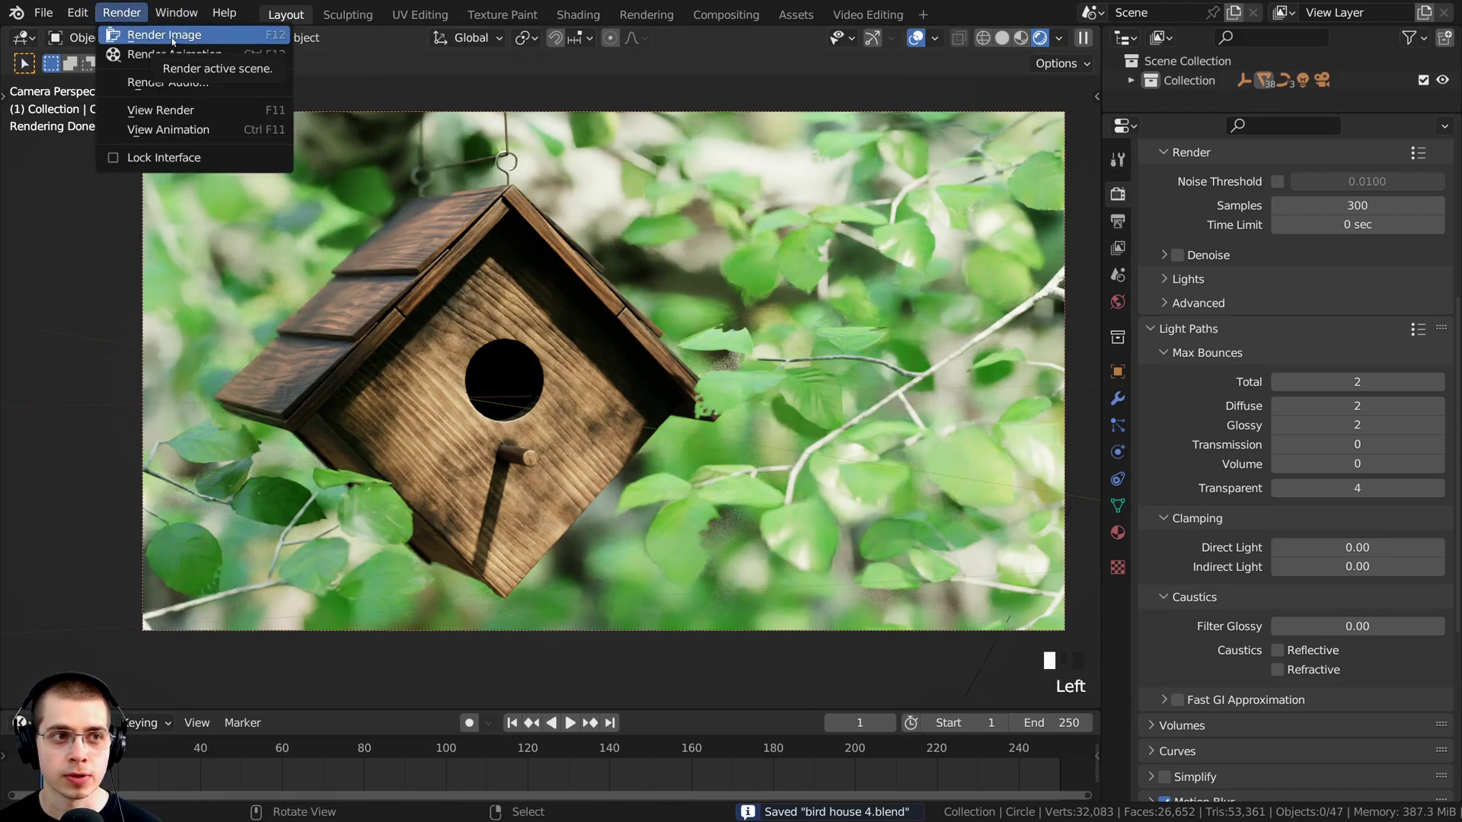
pyautogui.click(173, 37)
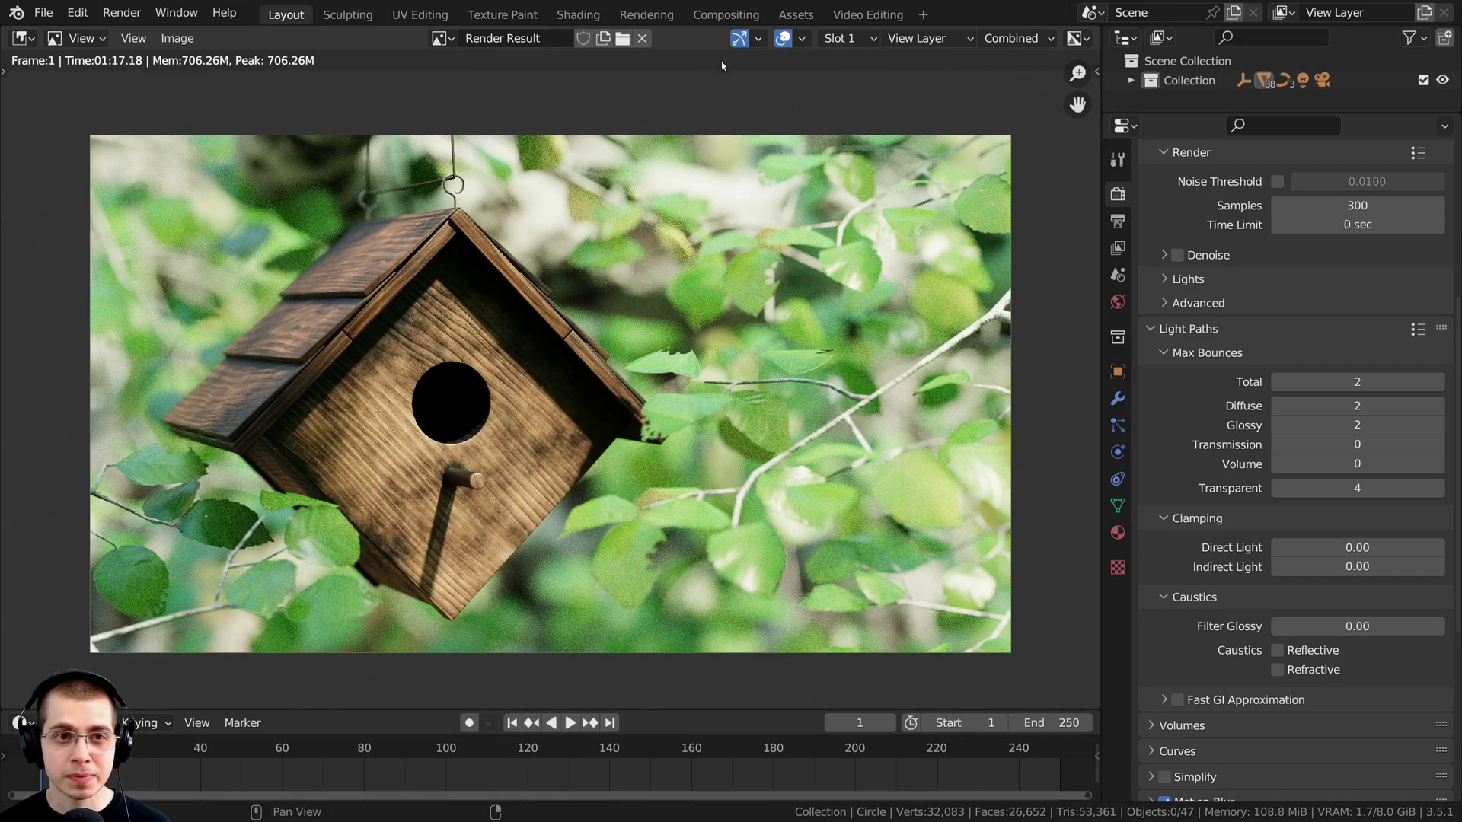
# Step: Enable nodes in the Compositing workspace and move the Render Layers node away from Composite to make room between them
pyautogui.click(723, 15)
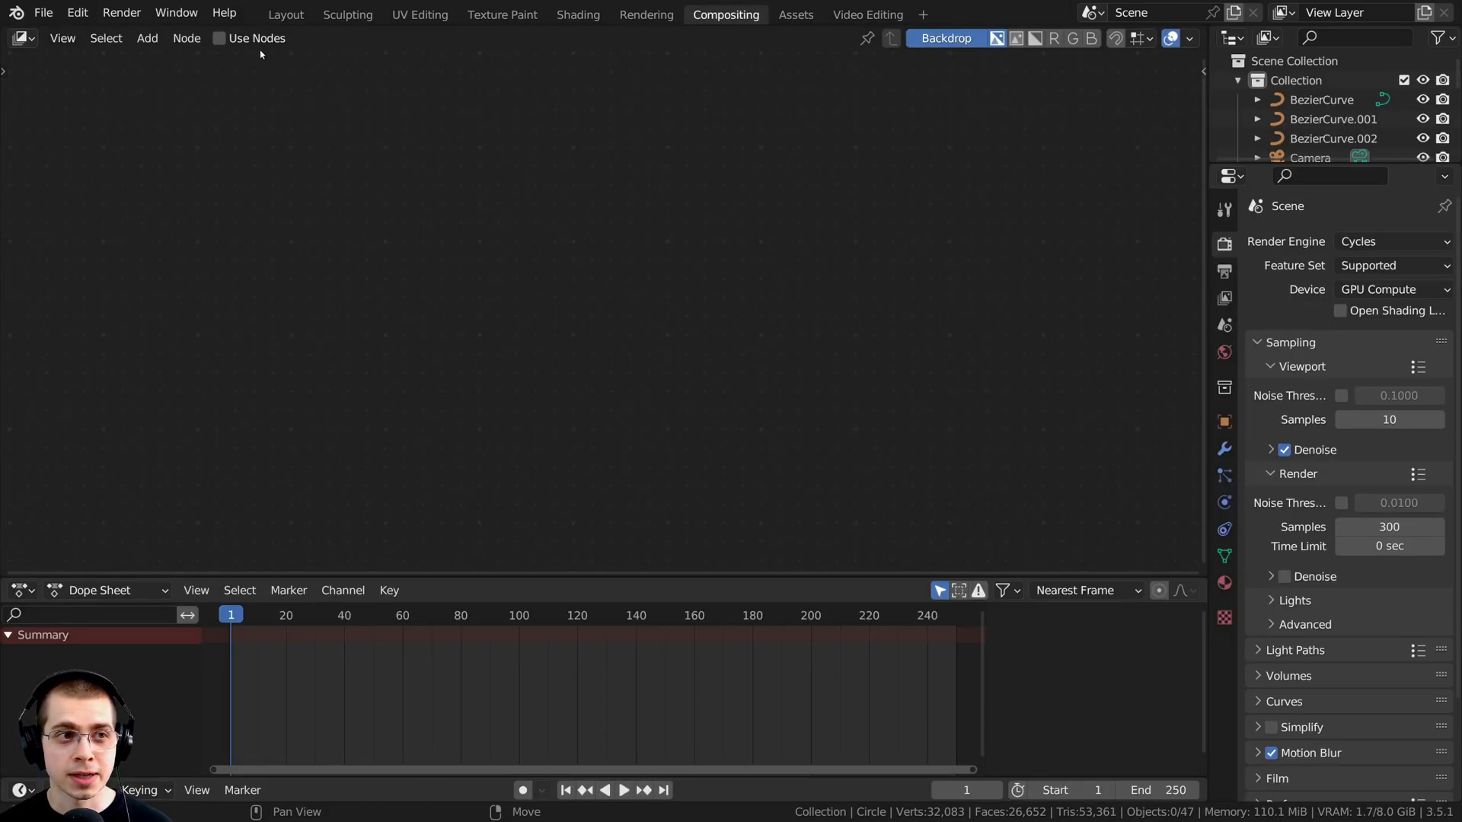
pyautogui.click(237, 40)
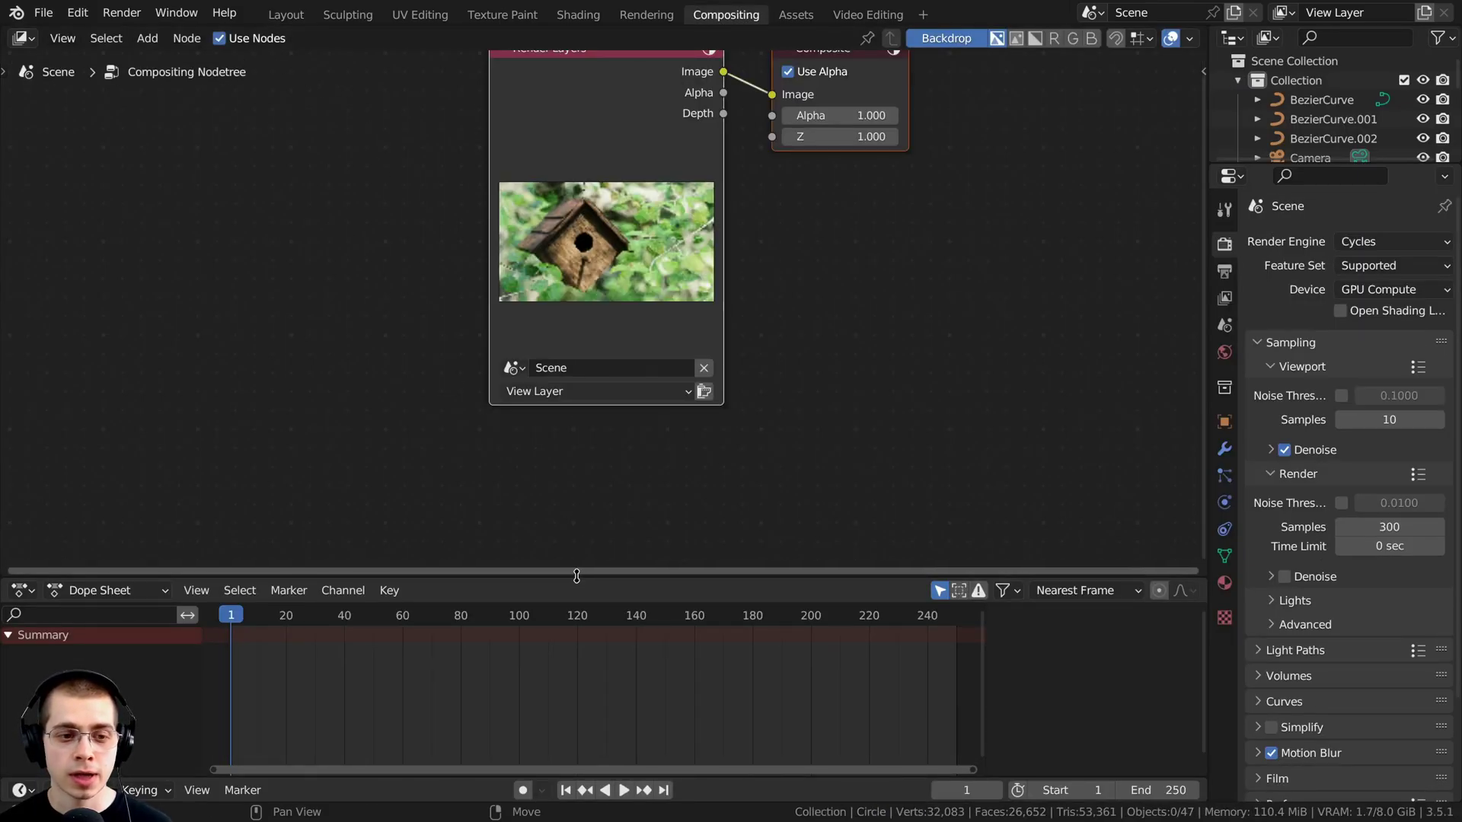
pyautogui.moveTo(576, 575); pyautogui.dragTo(577, 749)
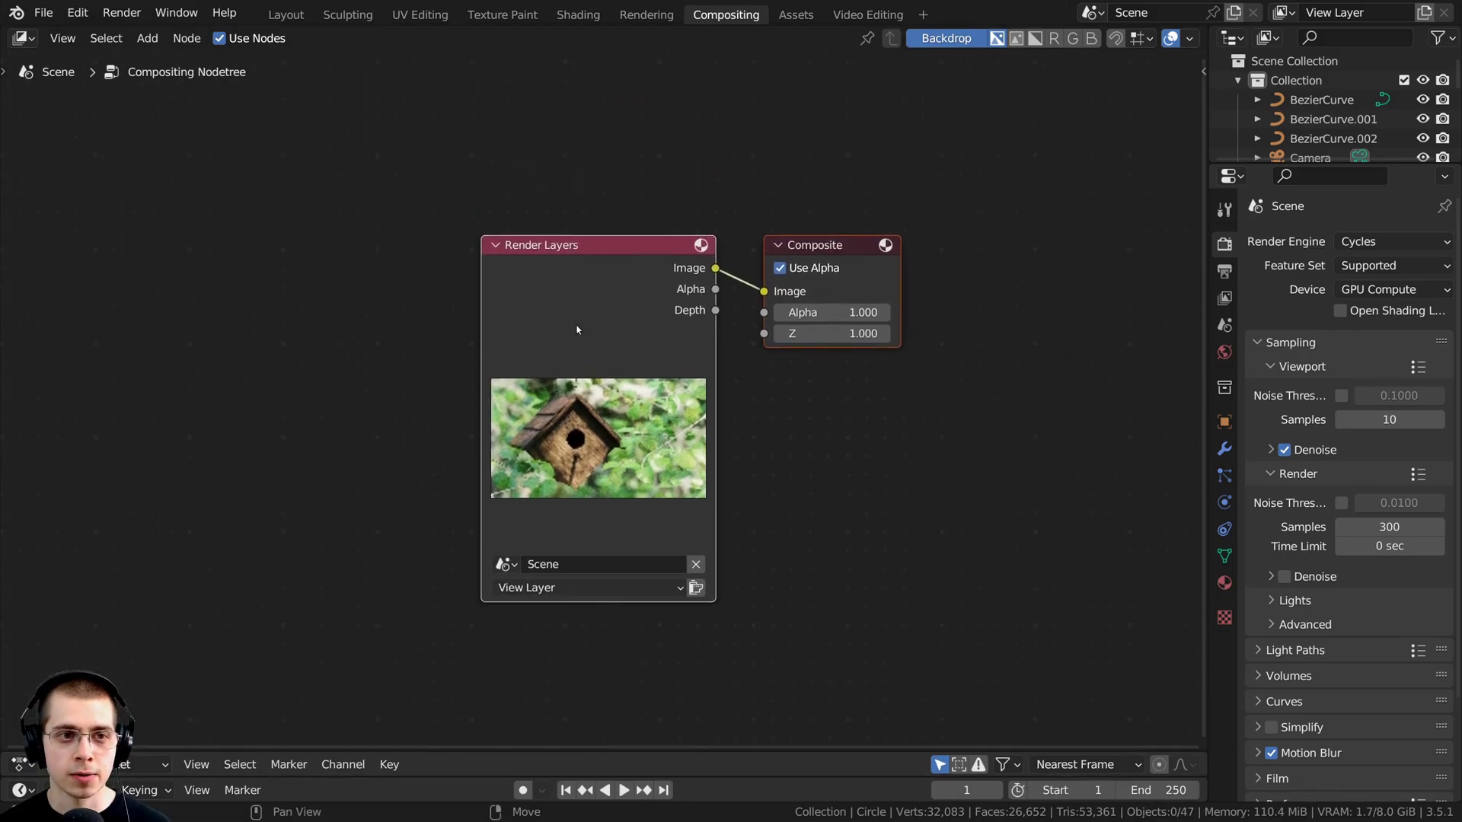
pyautogui.moveTo(573, 304); pyautogui.dragTo(356, 313)
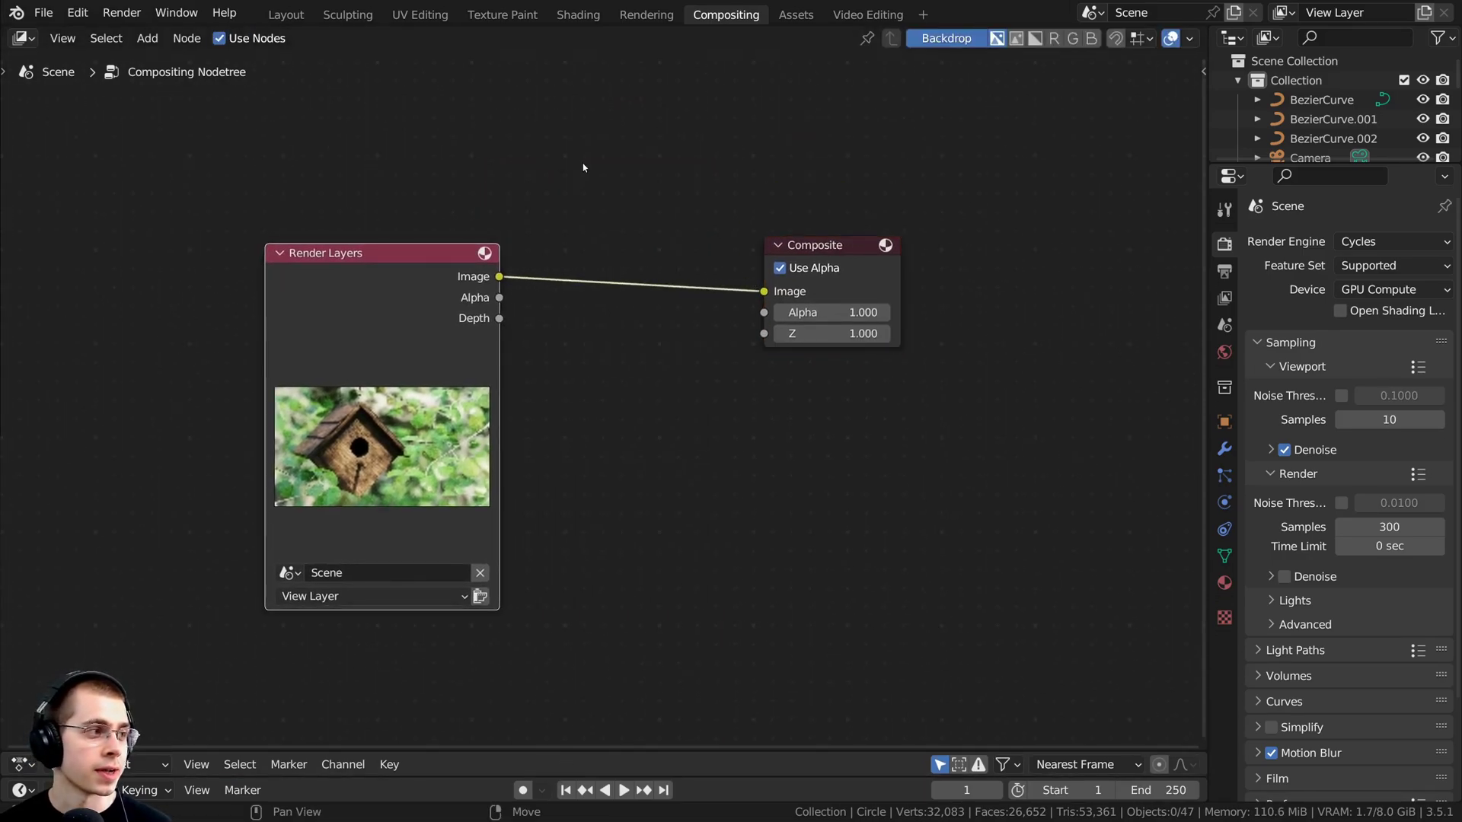
# Step: Insert an RGB Curves node between the Render Layers and Composite nodes
pyautogui.scroll(1, 598, 164)
pyautogui.hotkey('shift', 'a')
pyautogui.click(601, 161)
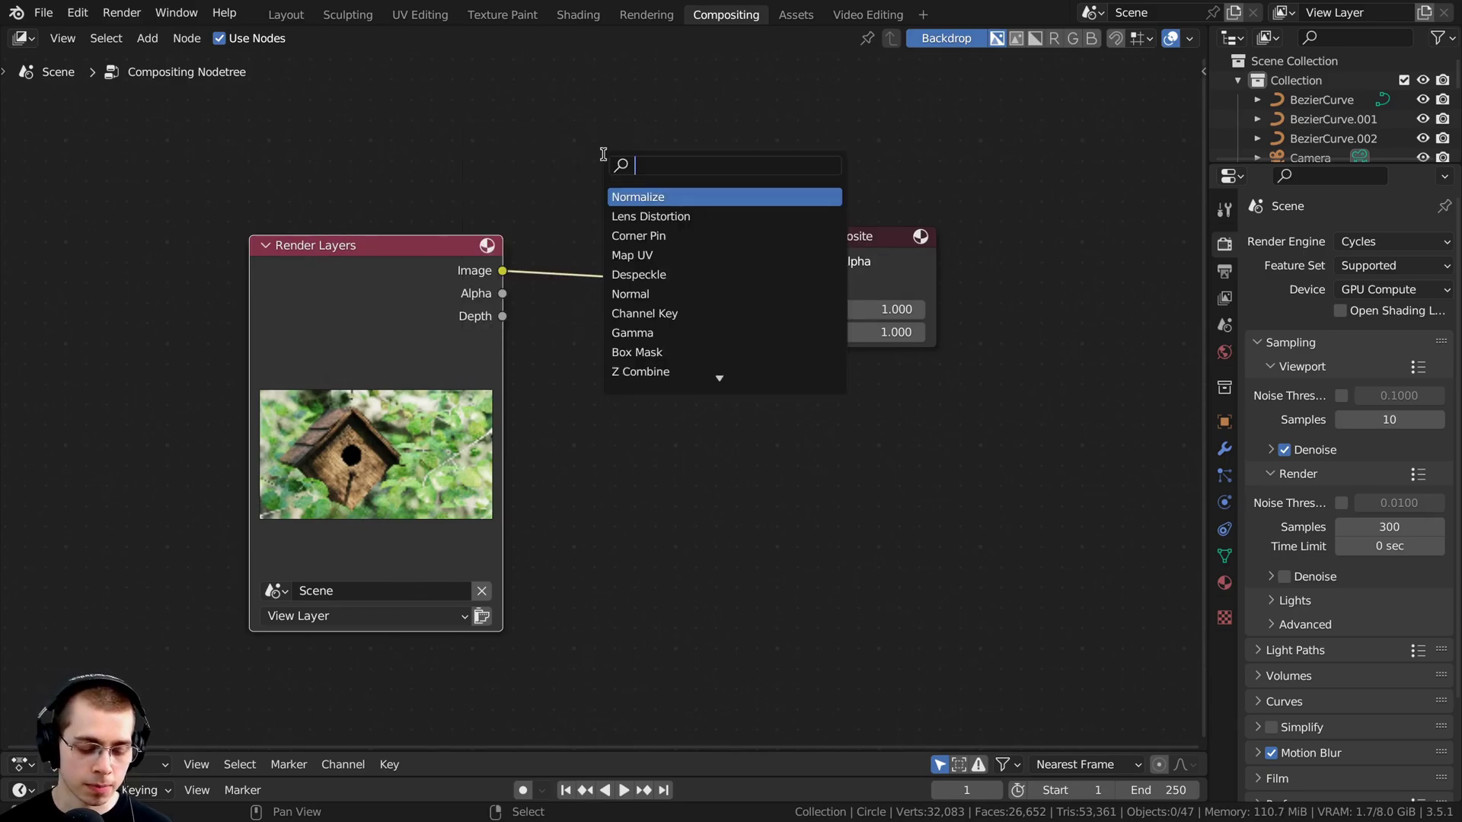
pyautogui.write('rgb')
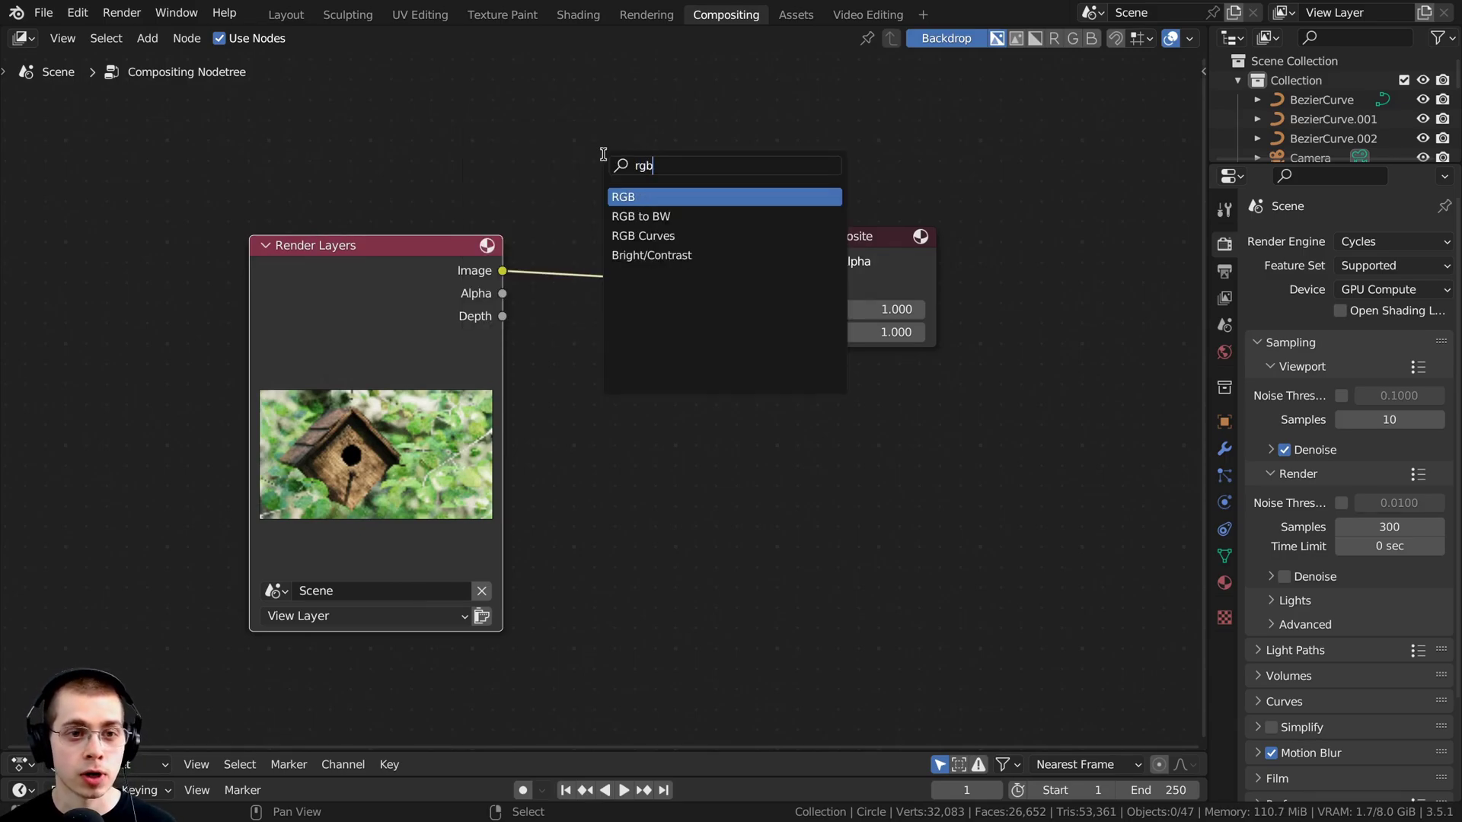
pyautogui.click(643, 235)
pyautogui.click(704, 322)
pyautogui.moveTo(727, 211); pyautogui.dragTo(743, 228)
pyautogui.scroll(-1, 743, 227)
pyautogui.moveTo(740, 232); pyautogui.dragTo(718, 219, button='middle')
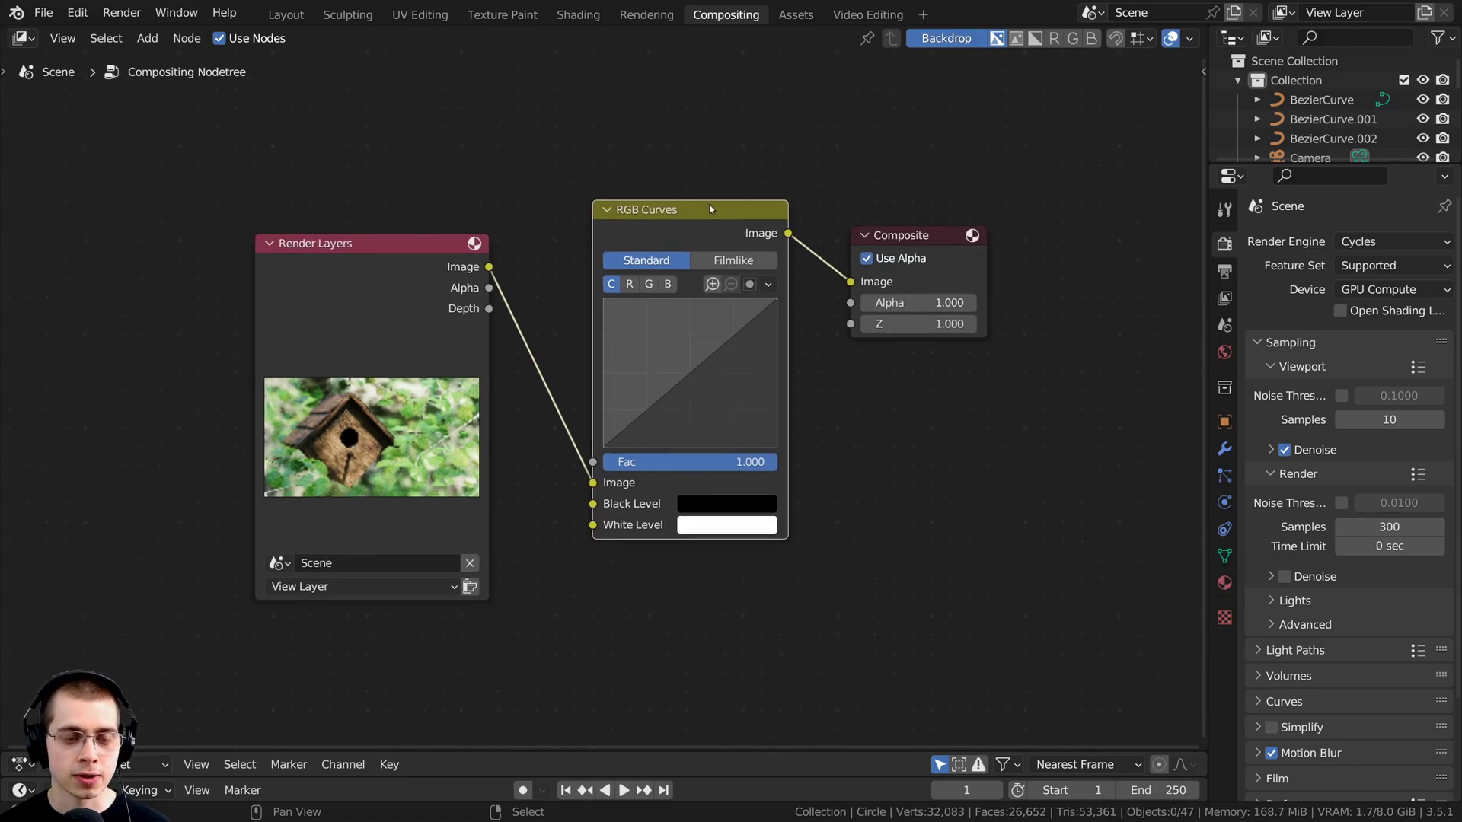
# Step: Connect a Viewer node to the RGB Curves output and arrange it below Composite, with both output nodes spaced away from RGB Curves
pyautogui.keyDown('ctrl'); pyautogui.keyDown('shift'); pyautogui.click(700, 222); pyautogui.keyUp('shift'); pyautogui.keyUp('ctrl')
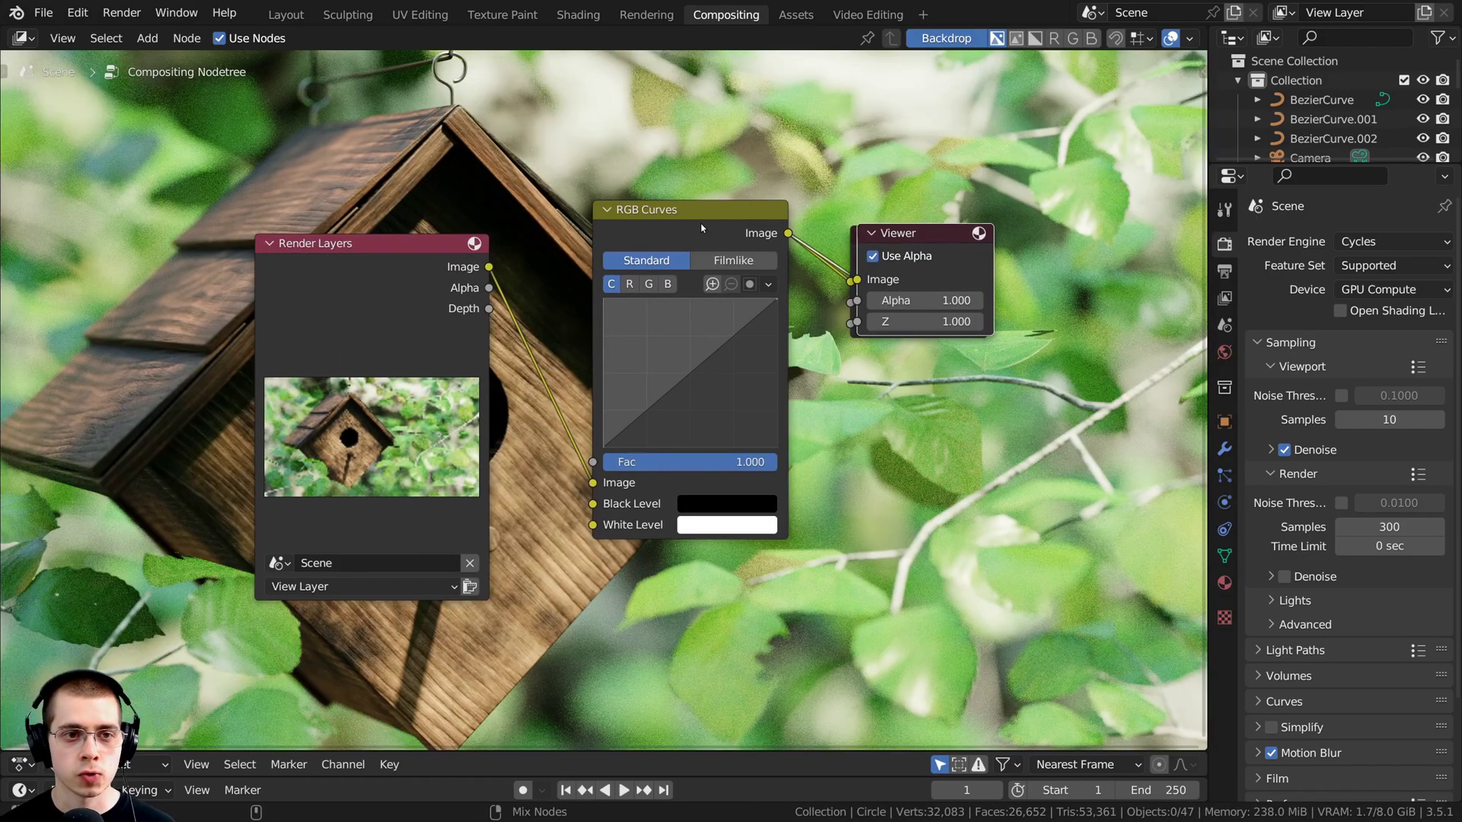
pyautogui.moveTo(937, 239); pyautogui.dragTo(939, 365)
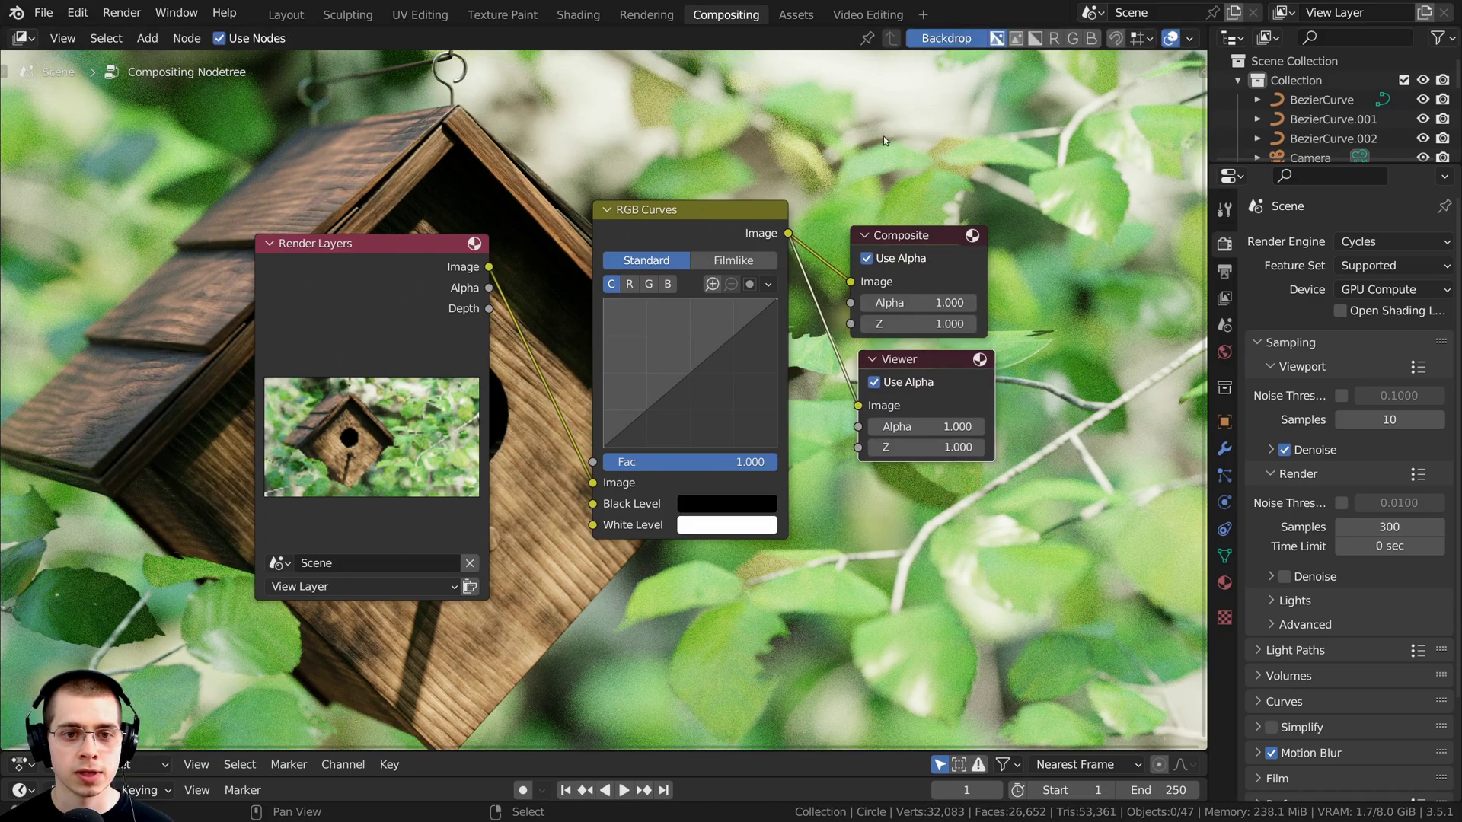
pyautogui.moveTo(881, 136); pyautogui.dragTo(944, 479)
pyautogui.moveTo(919, 394); pyautogui.dragTo(1042, 372)
pyautogui.click(898, 335)
pyautogui.moveTo(698, 231); pyautogui.dragTo(725, 343)
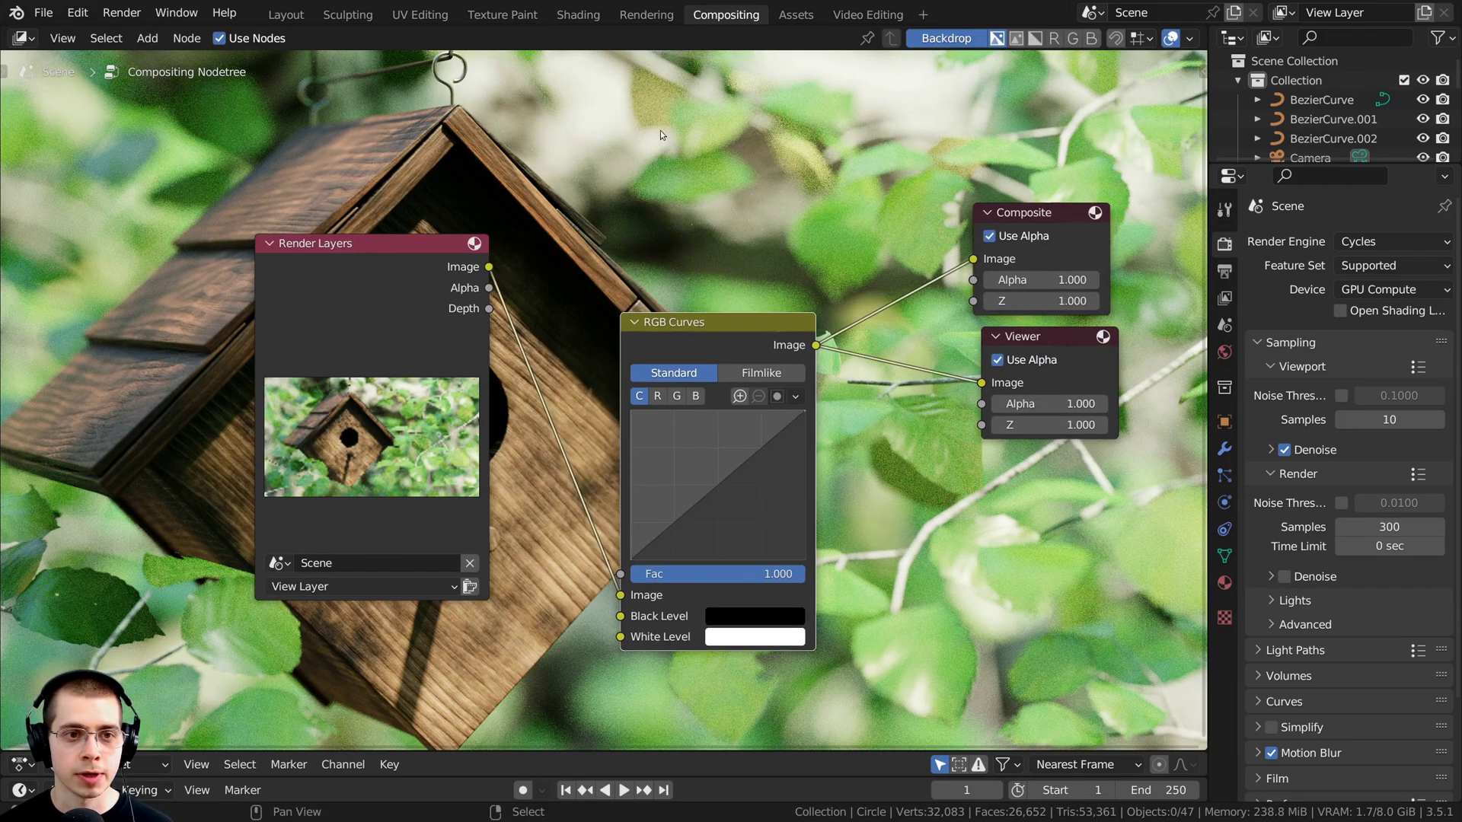
# Step: Shape the combined RGB curve with a raised midpoint at about 0.4, 0.5 and a lower shadow point at about 0.2, 0.2
pyautogui.scroll(1, 731, 289)
pyautogui.moveTo(731, 289); pyautogui.dragTo(750, 294, button='middle')
pyautogui.scroll(2, 751, 294)
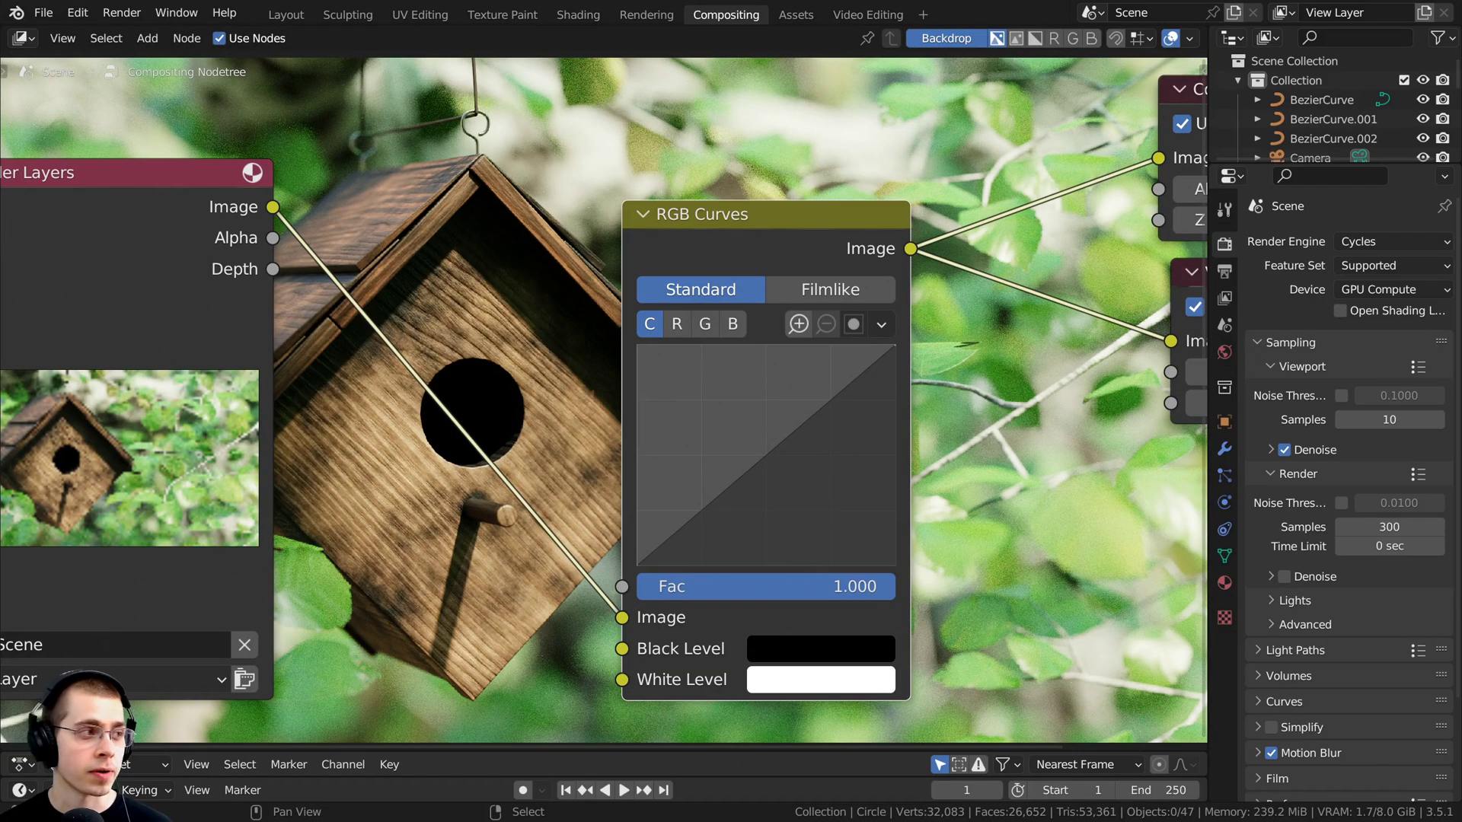
pyautogui.moveTo(730, 362); pyautogui.dragTo(792, 314, button='middle')
pyautogui.scroll(-3, 254, 238)
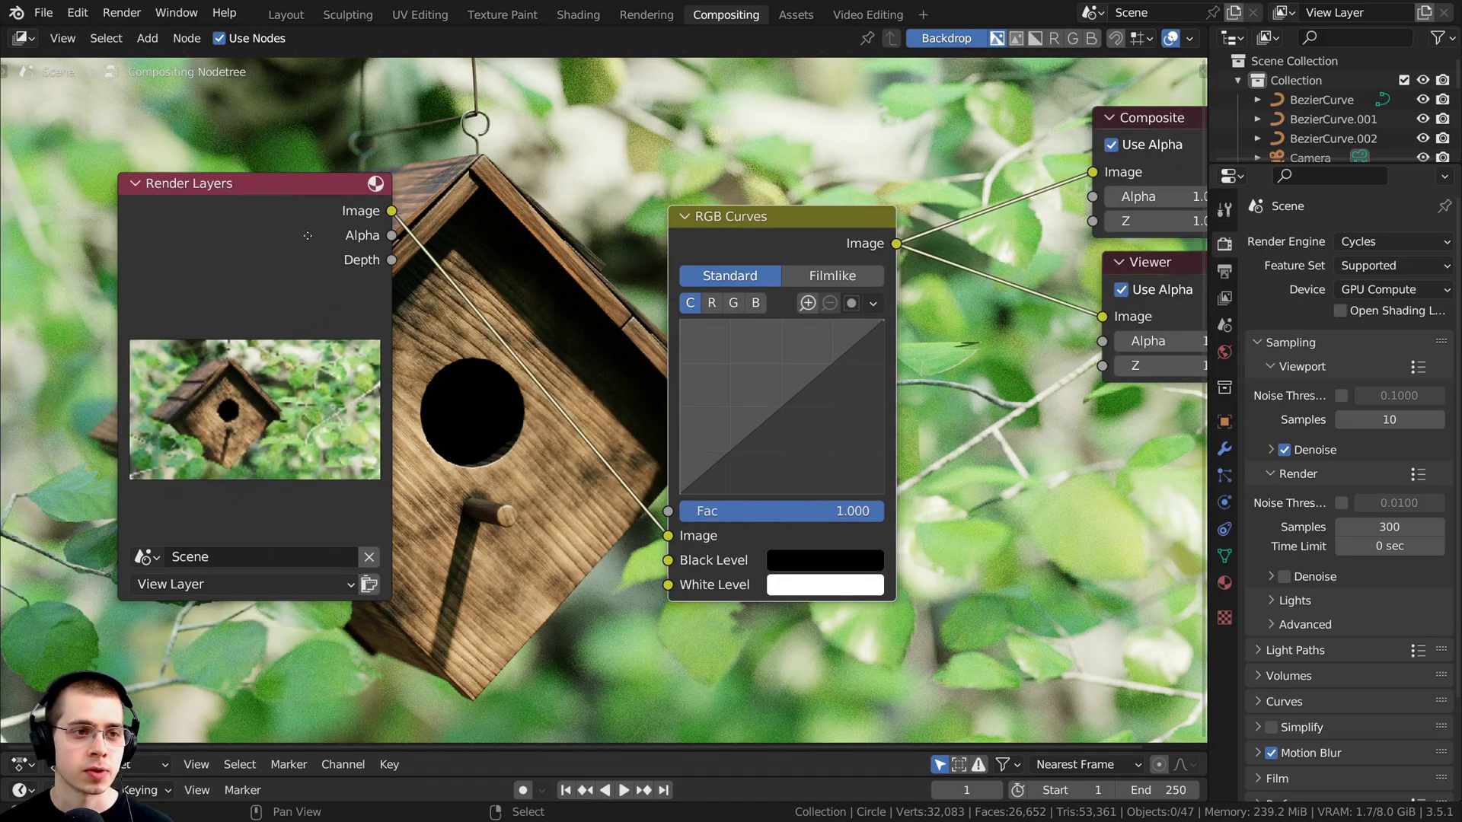
pyautogui.moveTo(307, 236); pyautogui.dragTo(236, 430)
pyautogui.scroll(1, 816, 430)
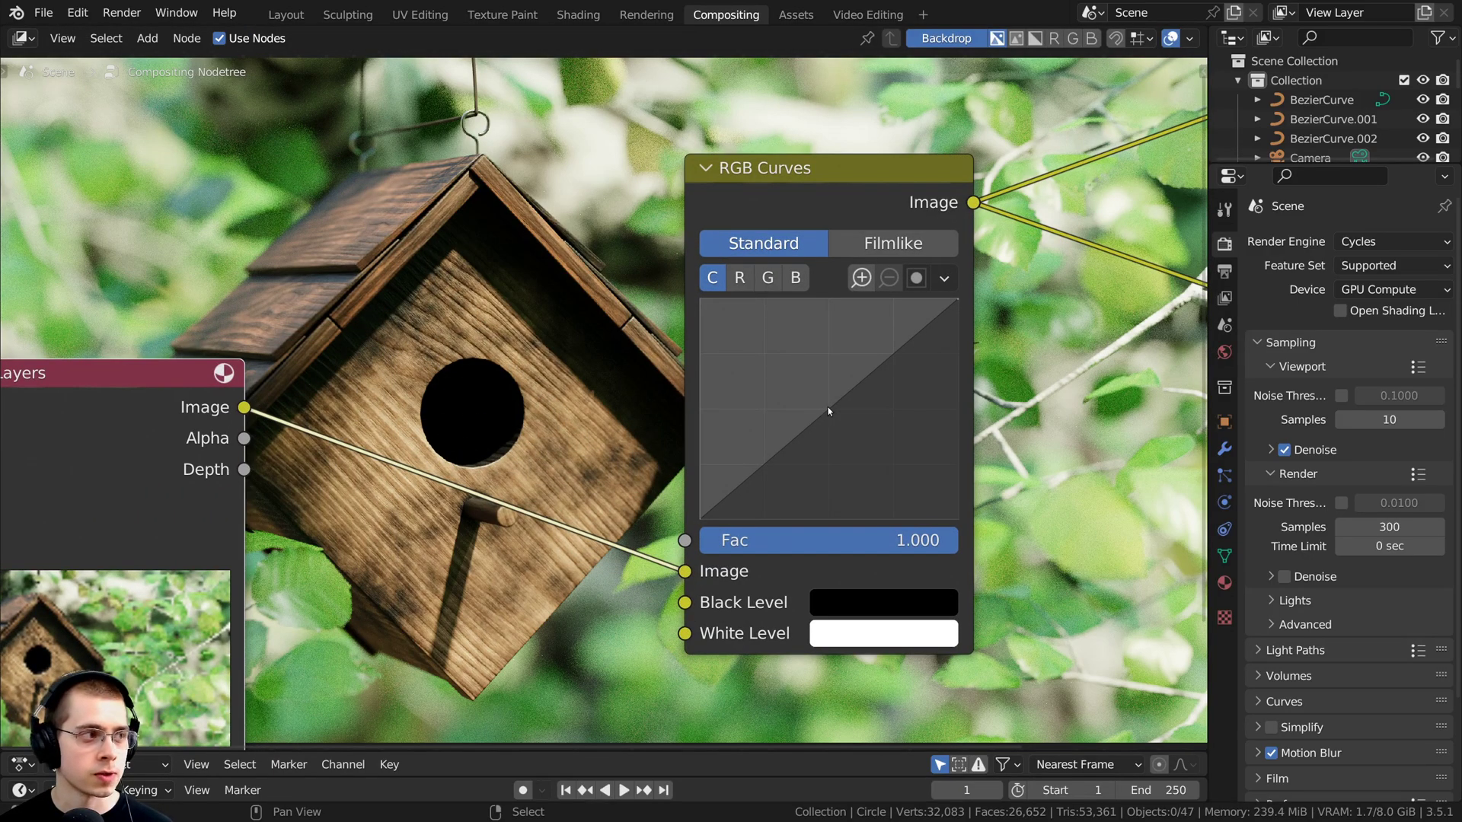
pyautogui.moveTo(828, 411); pyautogui.dragTo(827, 389)
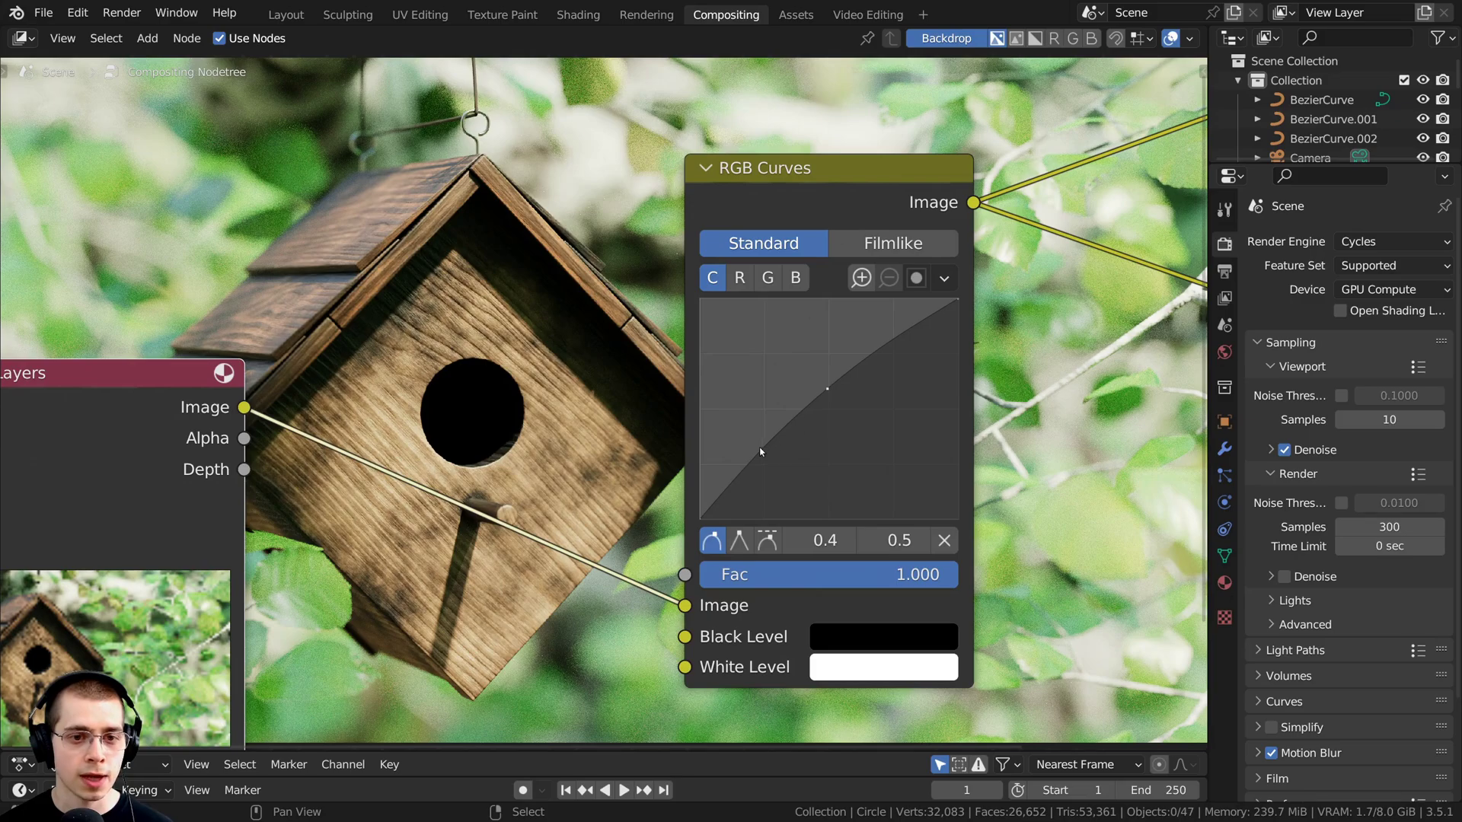
pyautogui.click(759, 454)
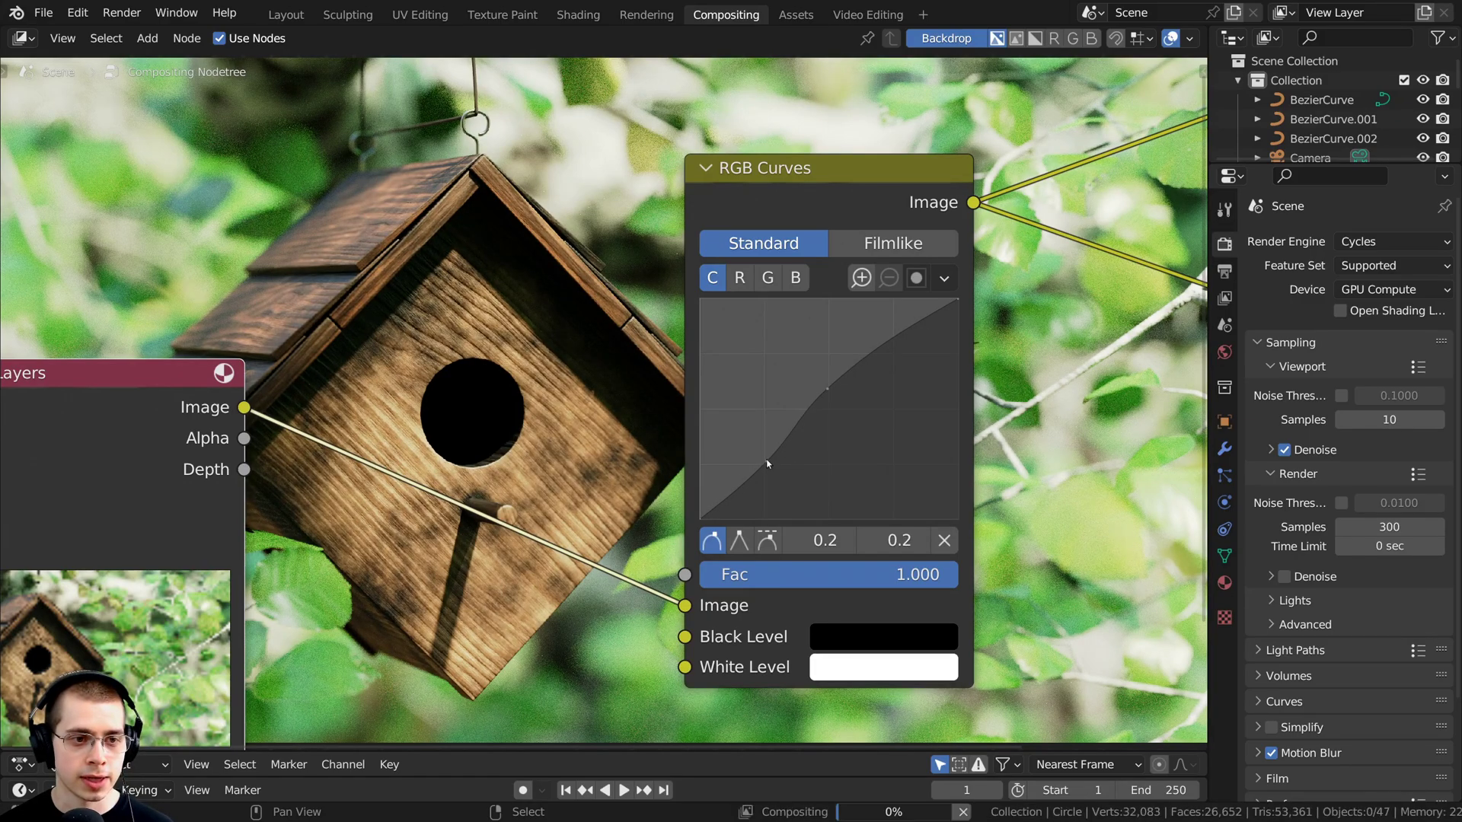
# Step: Compare the backdrop image with the RGB Curves node muted and unmuted
pyautogui.scroll(-1, 417, 280)
pyautogui.scroll(-1, 417, 280)
pyautogui.moveTo(417, 280); pyautogui.dragTo(514, 455, button='middle')
pyautogui.moveTo(833, 407); pyautogui.dragTo(788, 400)
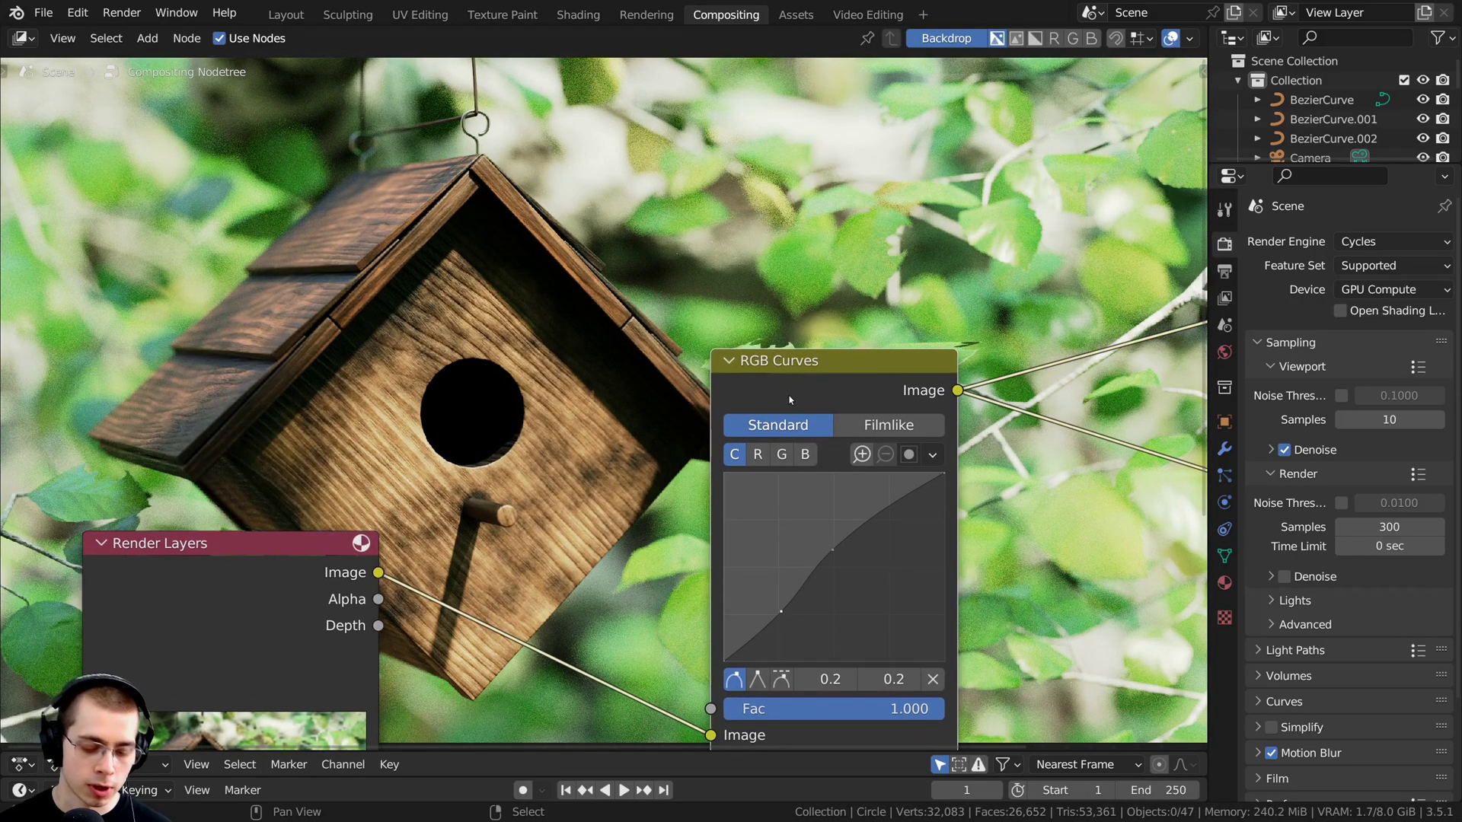
pyautogui.press('m')
pyautogui.press('m')
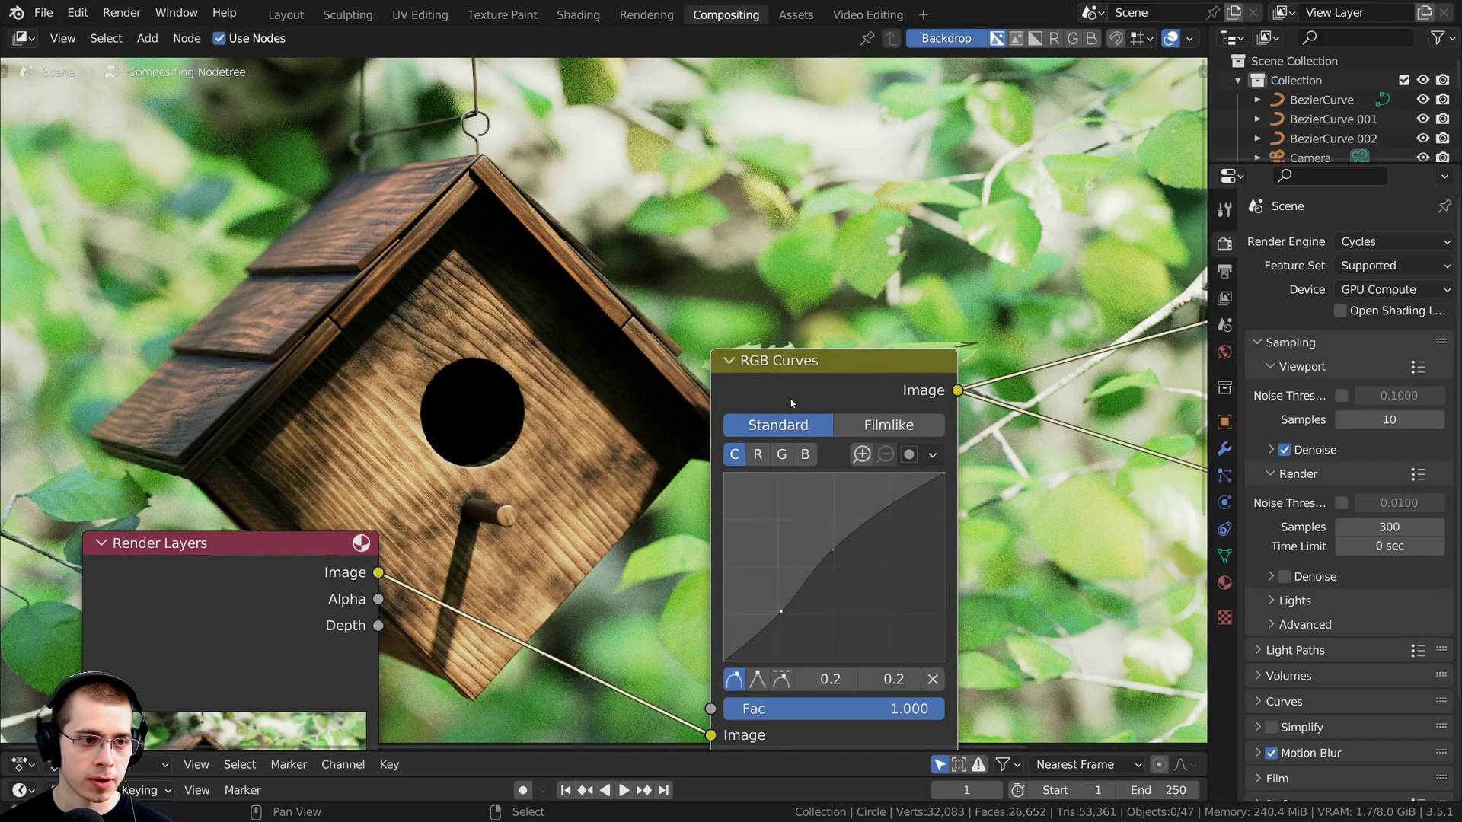
pyautogui.press('m')
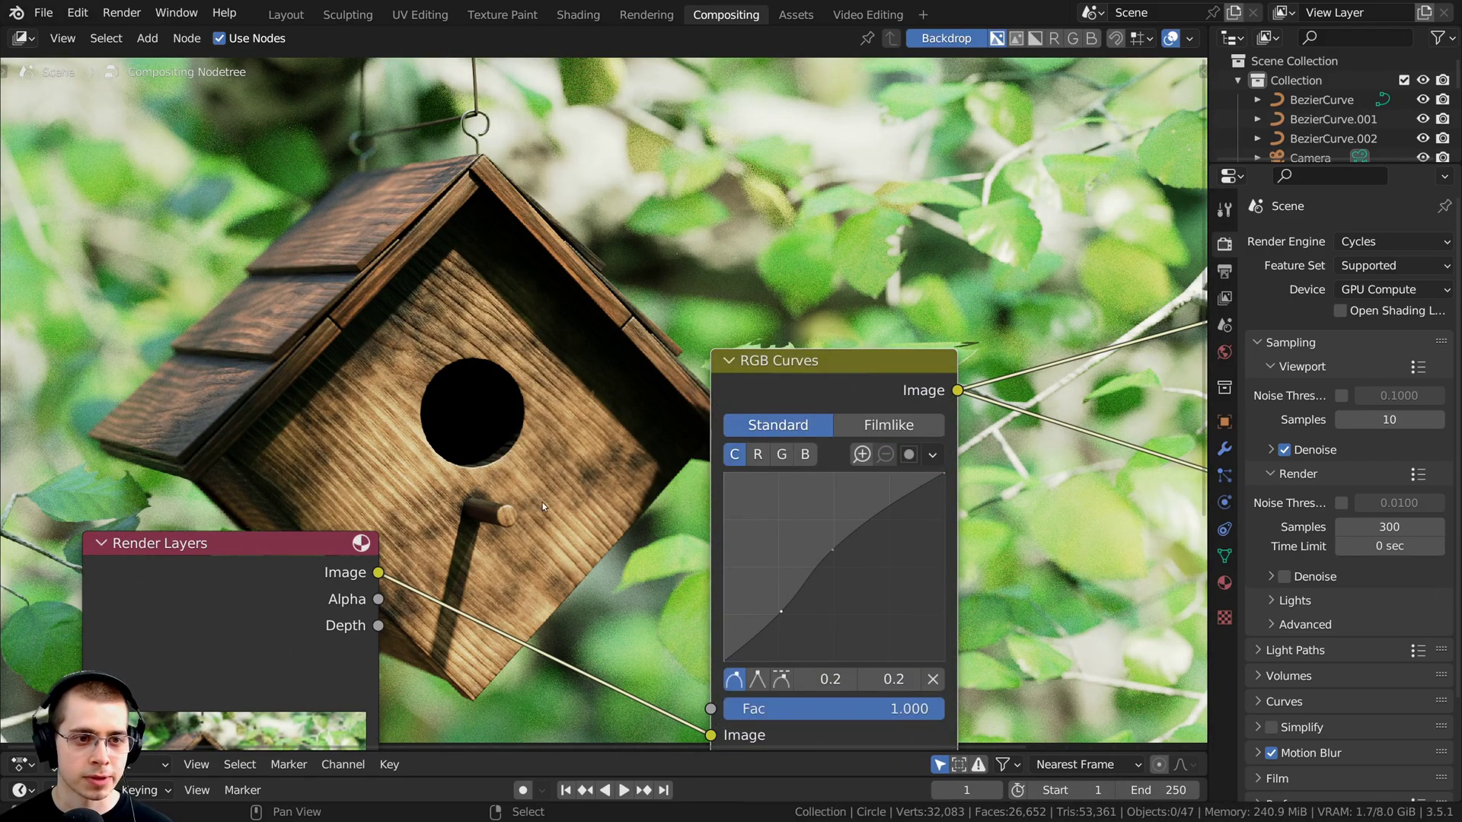
pyautogui.moveTo(577, 501); pyautogui.dragTo(533, 368, button='middle')
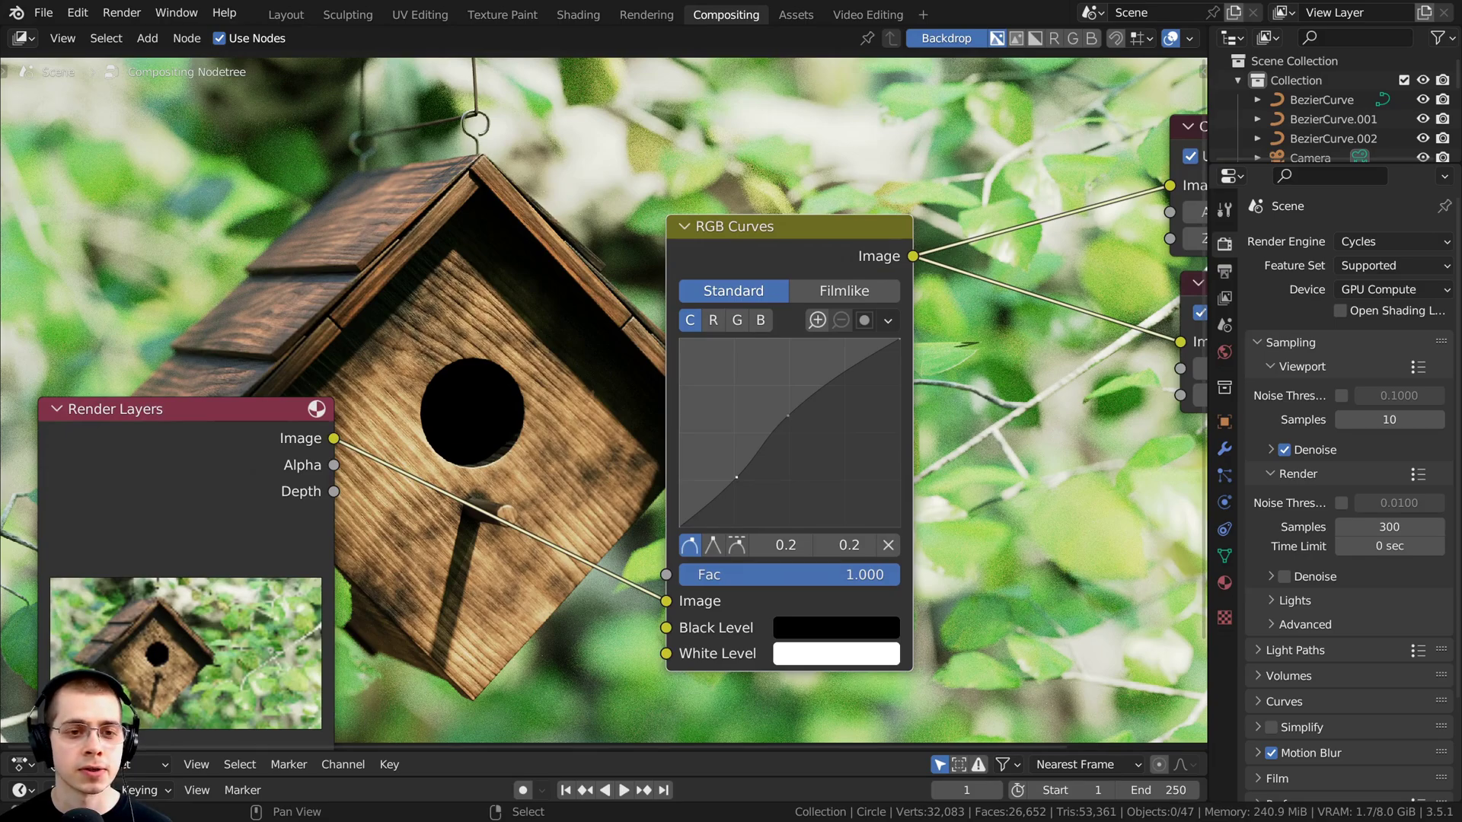
# Step: Join the Composite and Viewer links through one reroute and move these nodes farther from RGB Curves
pyautogui.scroll(-1, 784, 279)
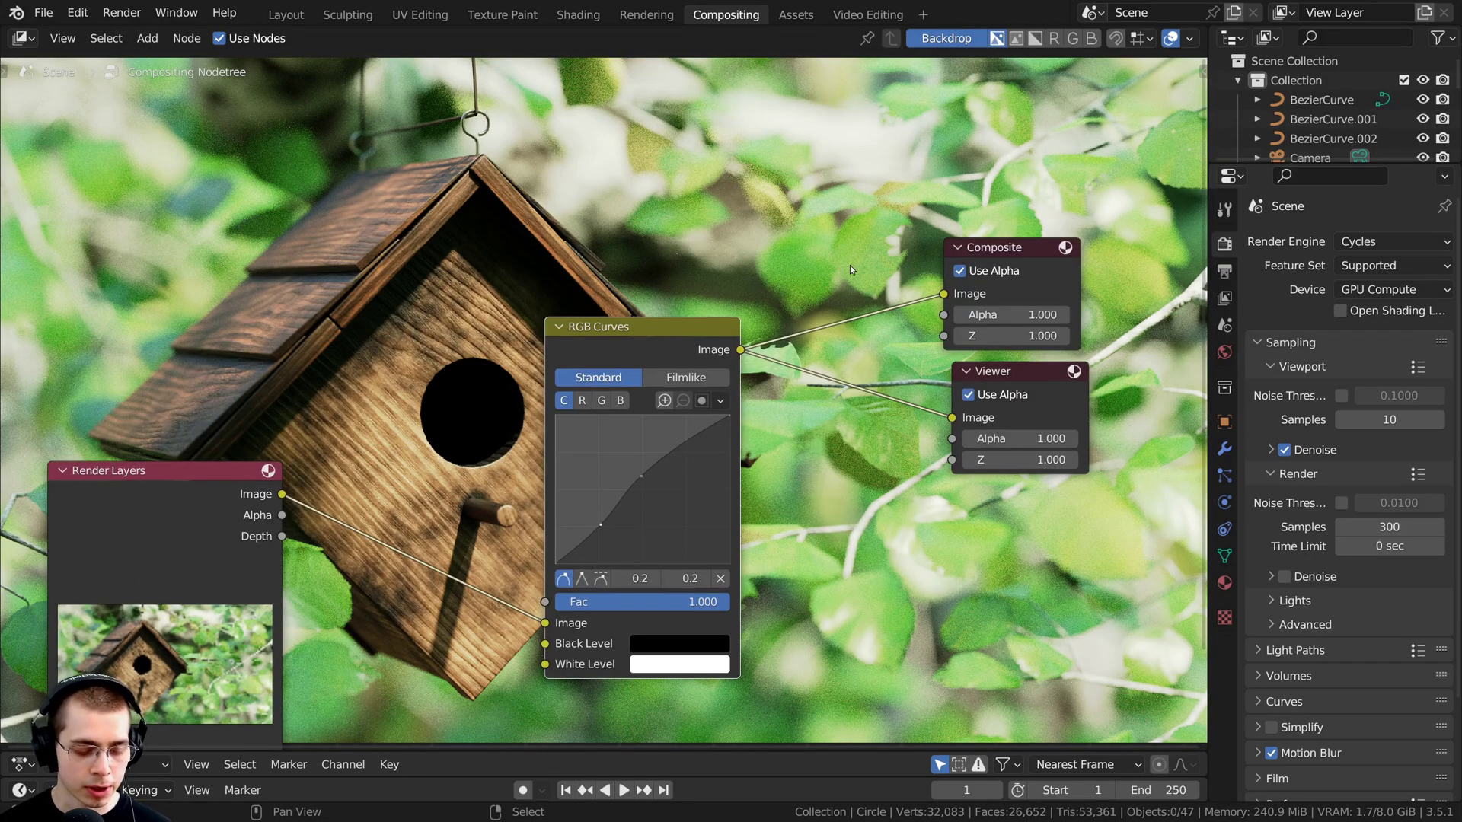
pyautogui.keyDown('ctrl'); pyautogui.moveTo(905, 229); pyautogui.dragTo(925, 477, button='right'); pyautogui.keyUp('ctrl')
pyautogui.keyDown('ctrl'); pyautogui.scroll(-1, 761, 457); pyautogui.keyUp('ctrl')
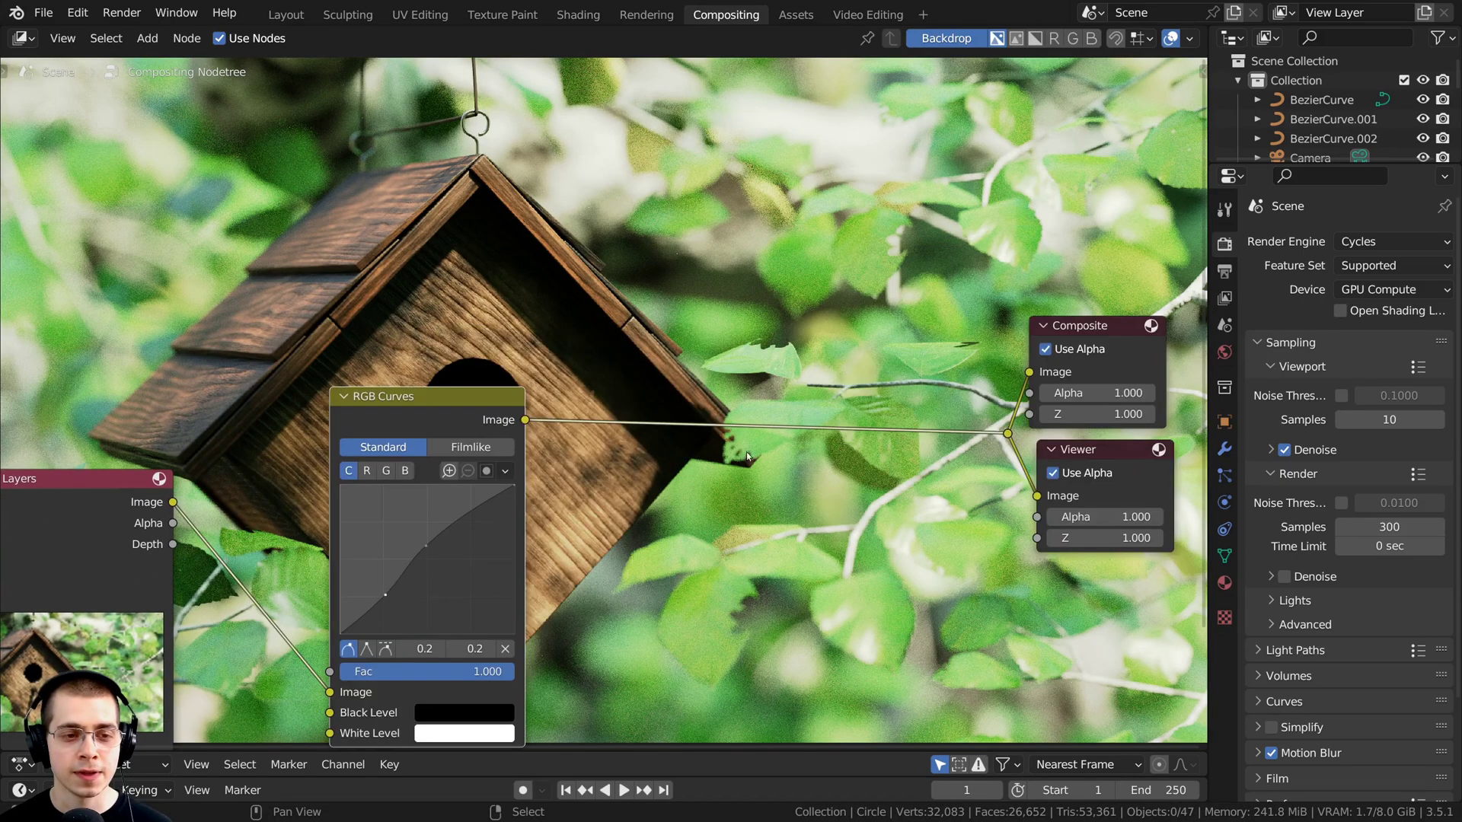
pyautogui.moveTo(648, 456); pyautogui.dragTo(556, 543, button='middle')
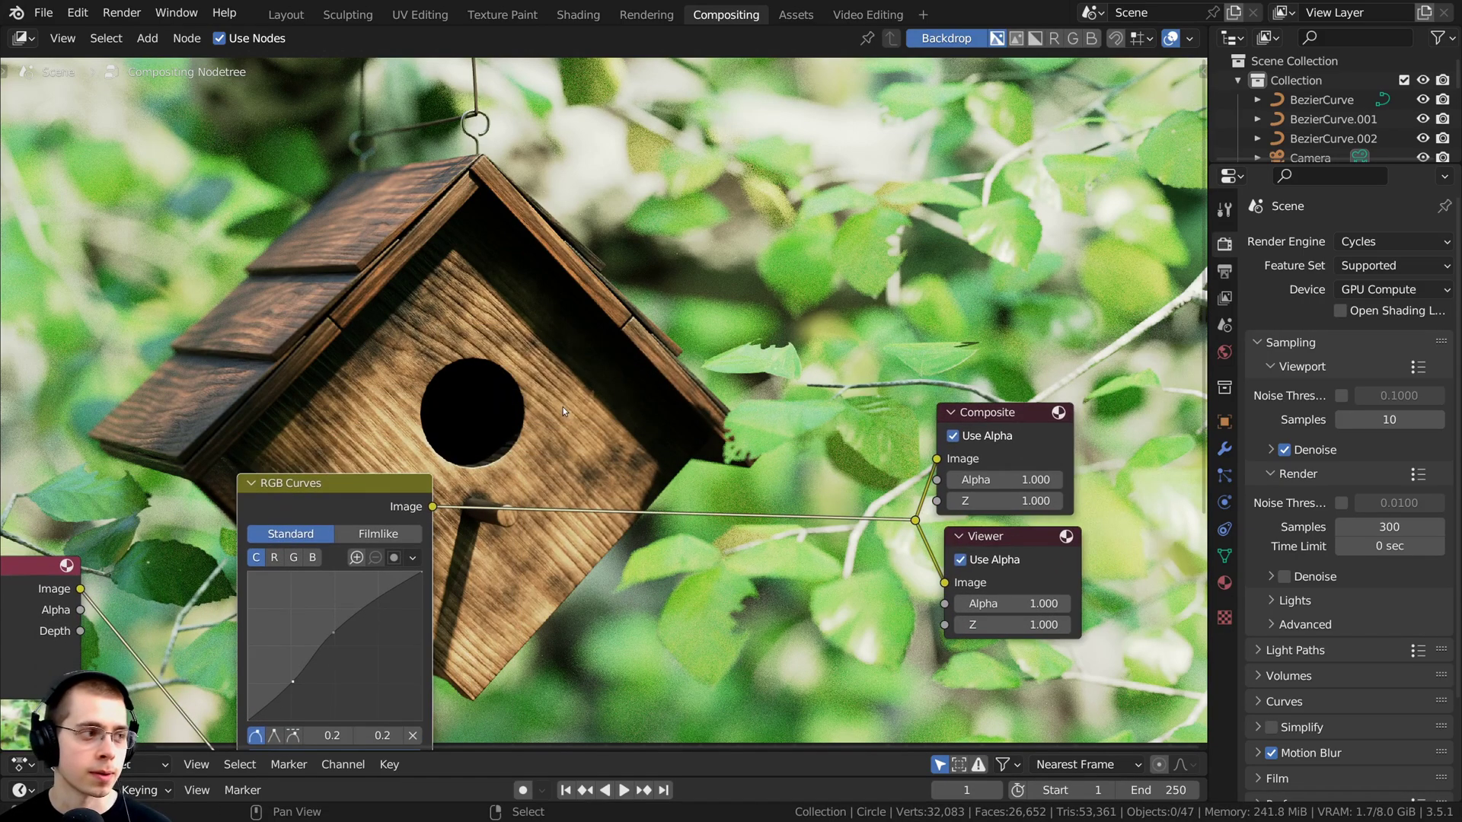
# Step: Insert a Glare node between the RGB Curves node and the reroute
pyautogui.hotkey('shift', 'a')
pyautogui.click(598, 415)
pyautogui.write('gl')
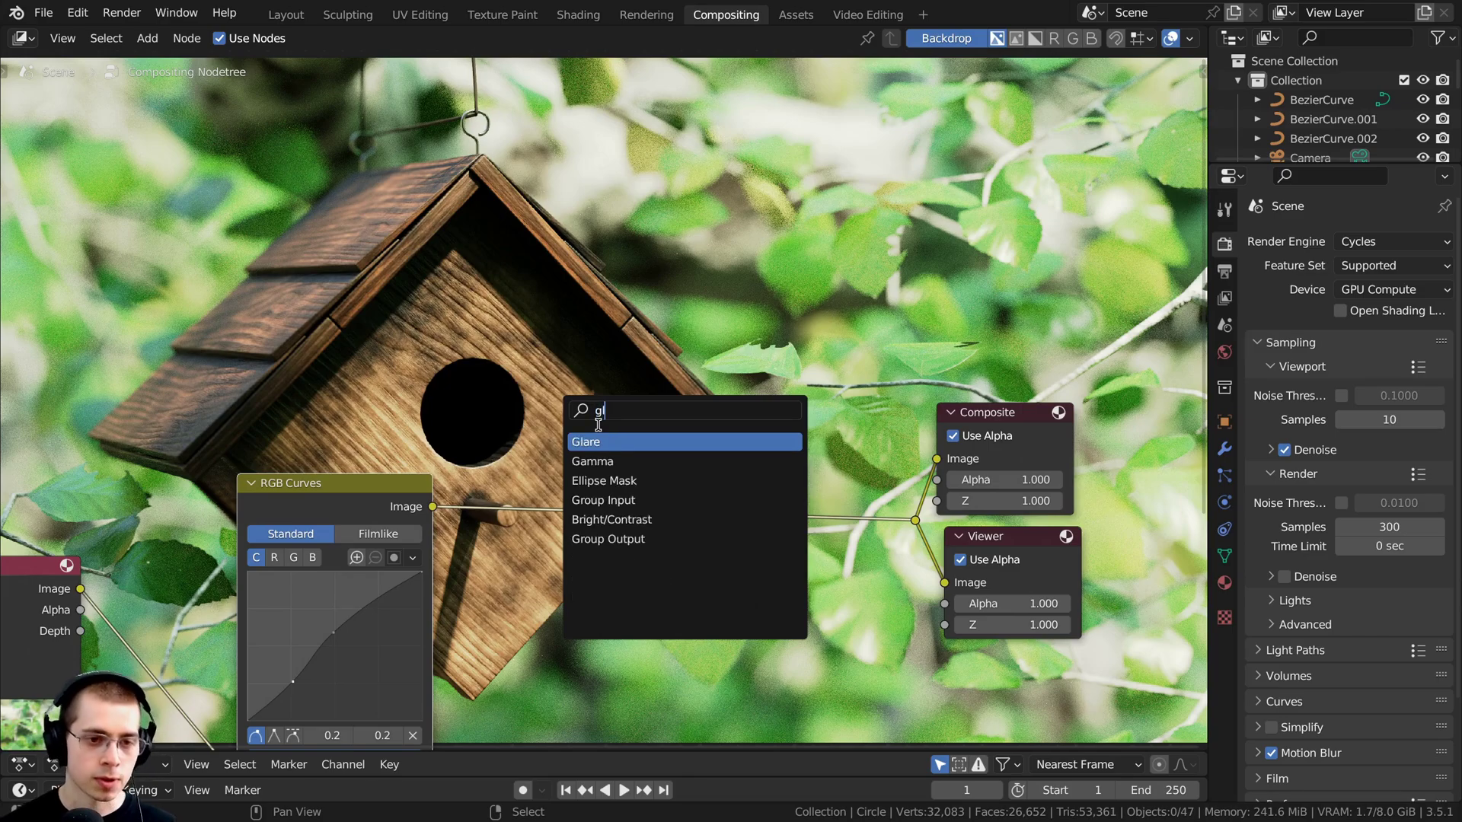
pyautogui.click(601, 442)
pyautogui.click(602, 476)
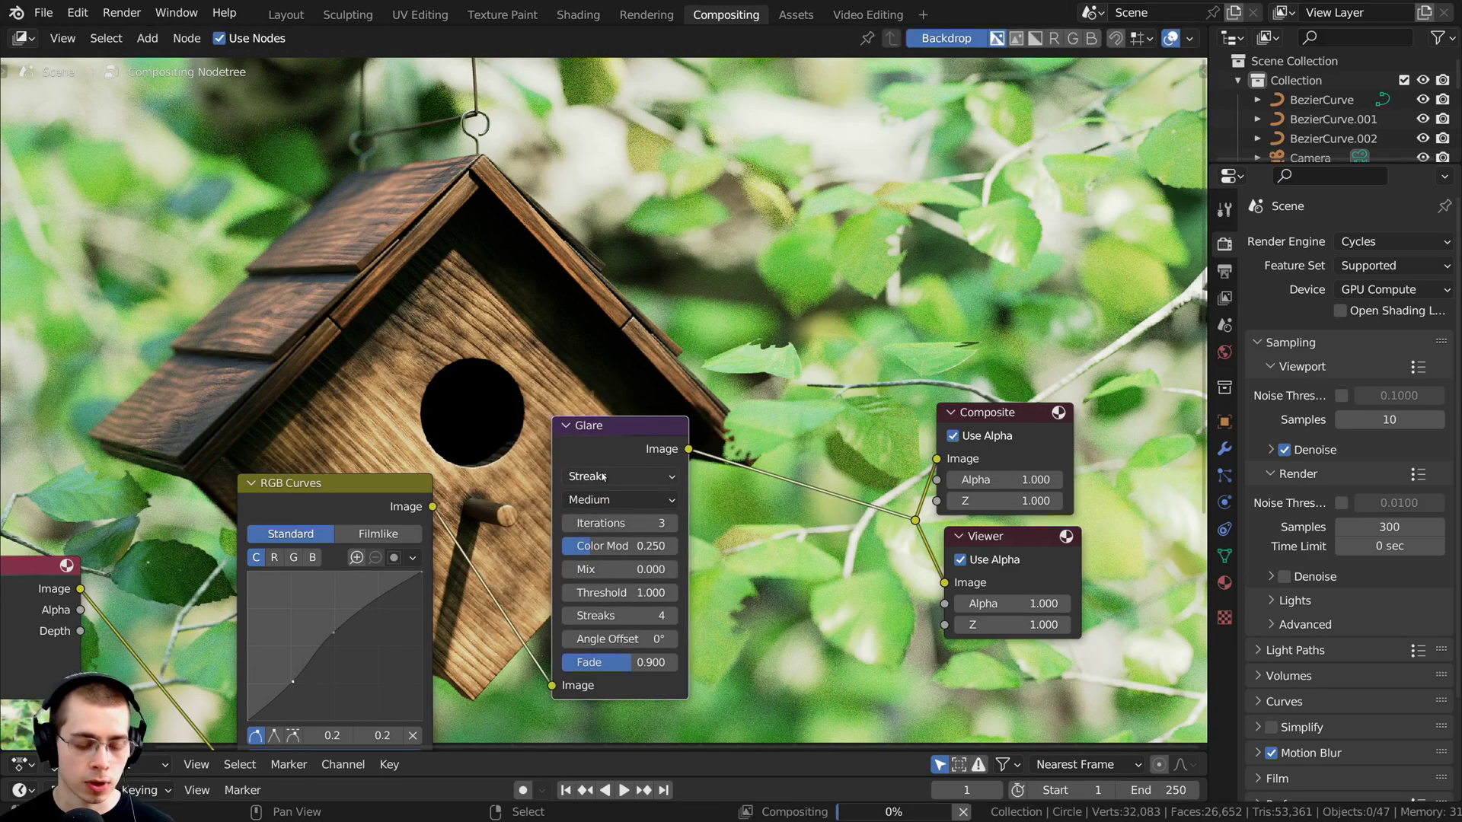
# Step: Fit the backdrop image inside the compositor and set the Glare node's type to Fog Glow
pyautogui.scroll(2, 609, 479)
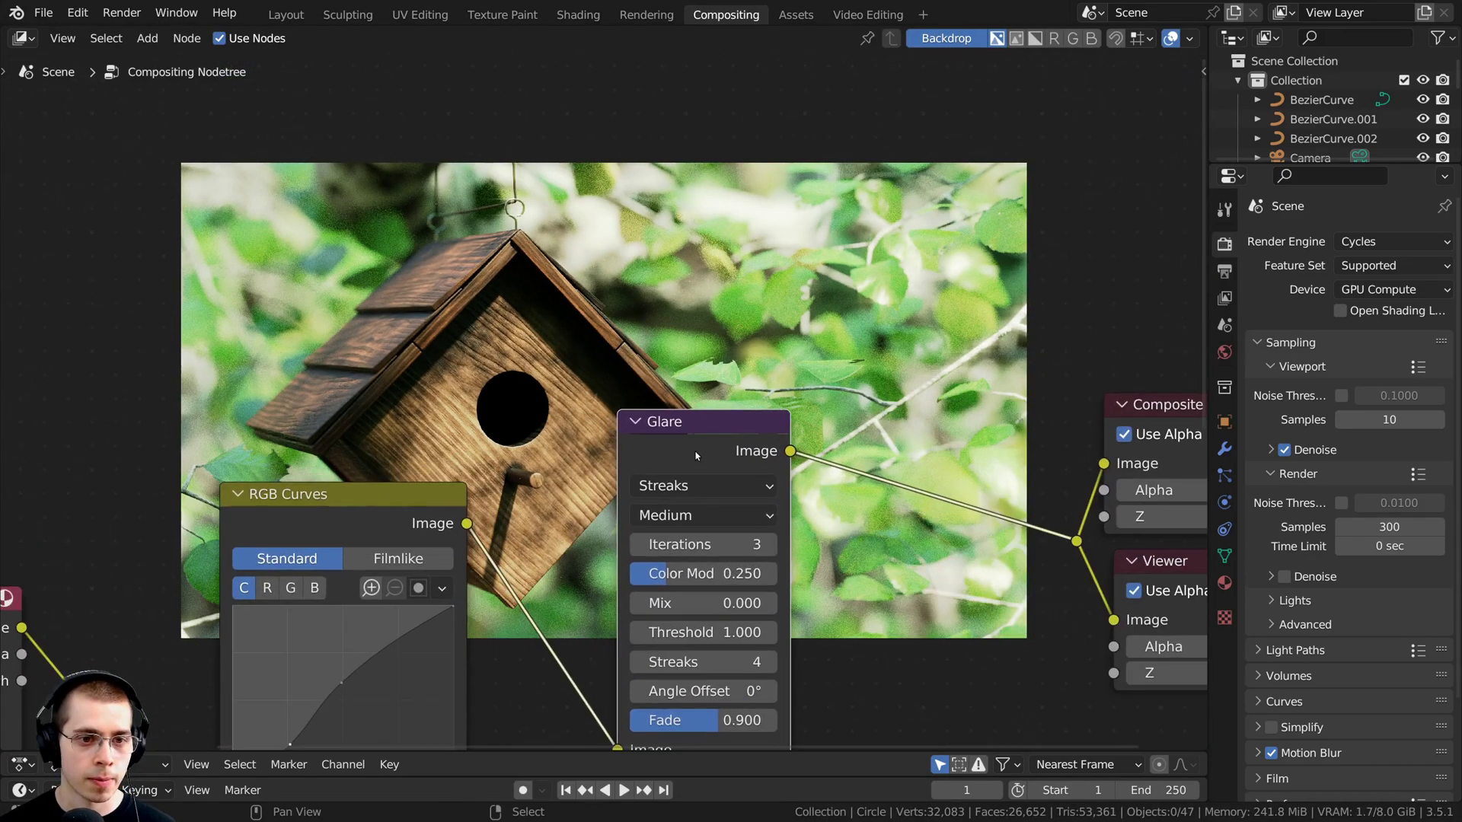
pyautogui.click(713, 487)
pyautogui.click(711, 565)
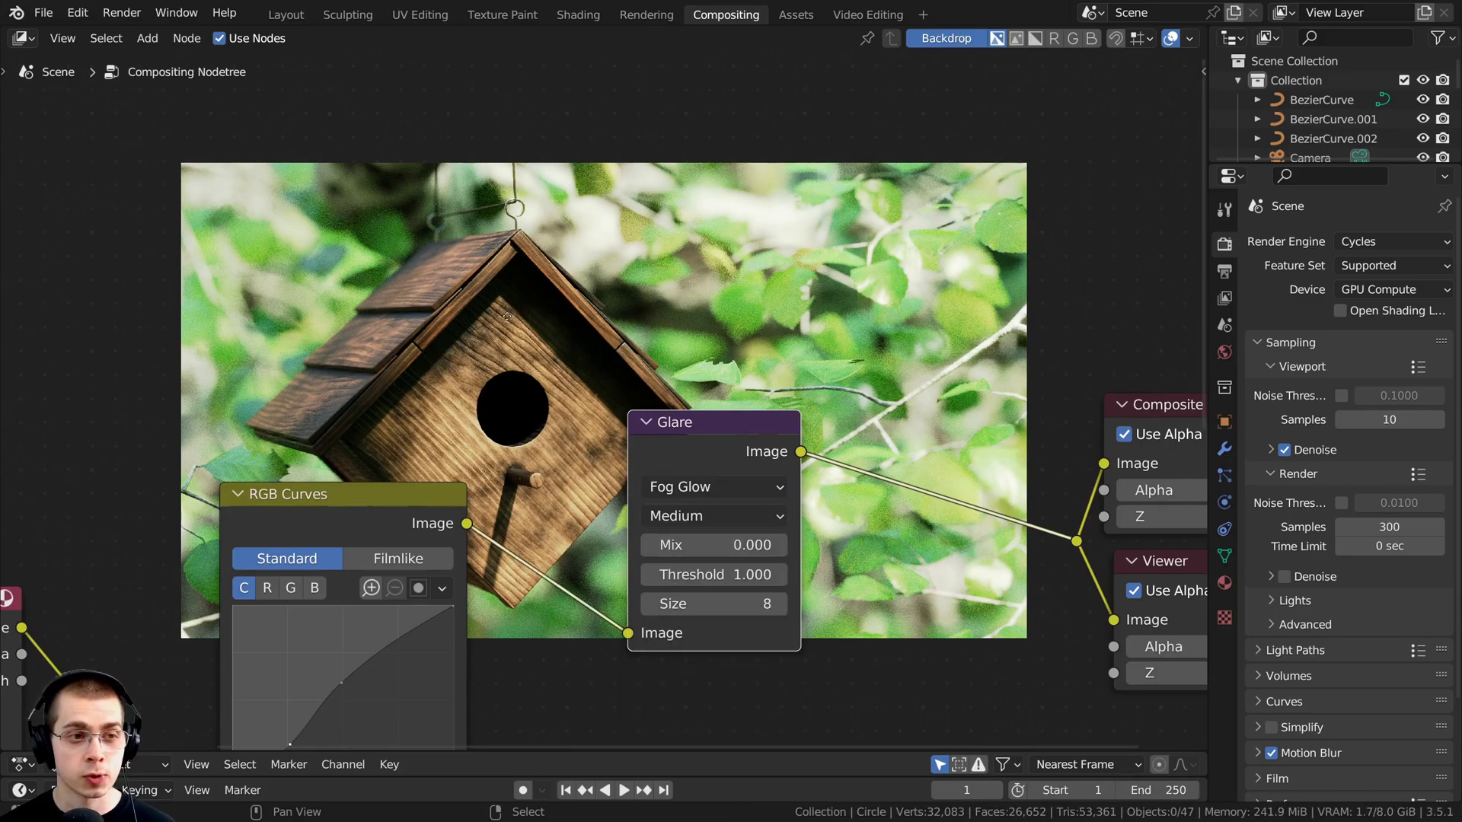
pyautogui.moveTo(655, 427); pyautogui.dragTo(646, 432, button='middle')
pyautogui.moveTo(646, 433); pyautogui.dragTo(641, 494)
pyautogui.moveTo(641, 495); pyautogui.dragTo(619, 412, button='middle')
pyautogui.scroll(1, 701, 289)
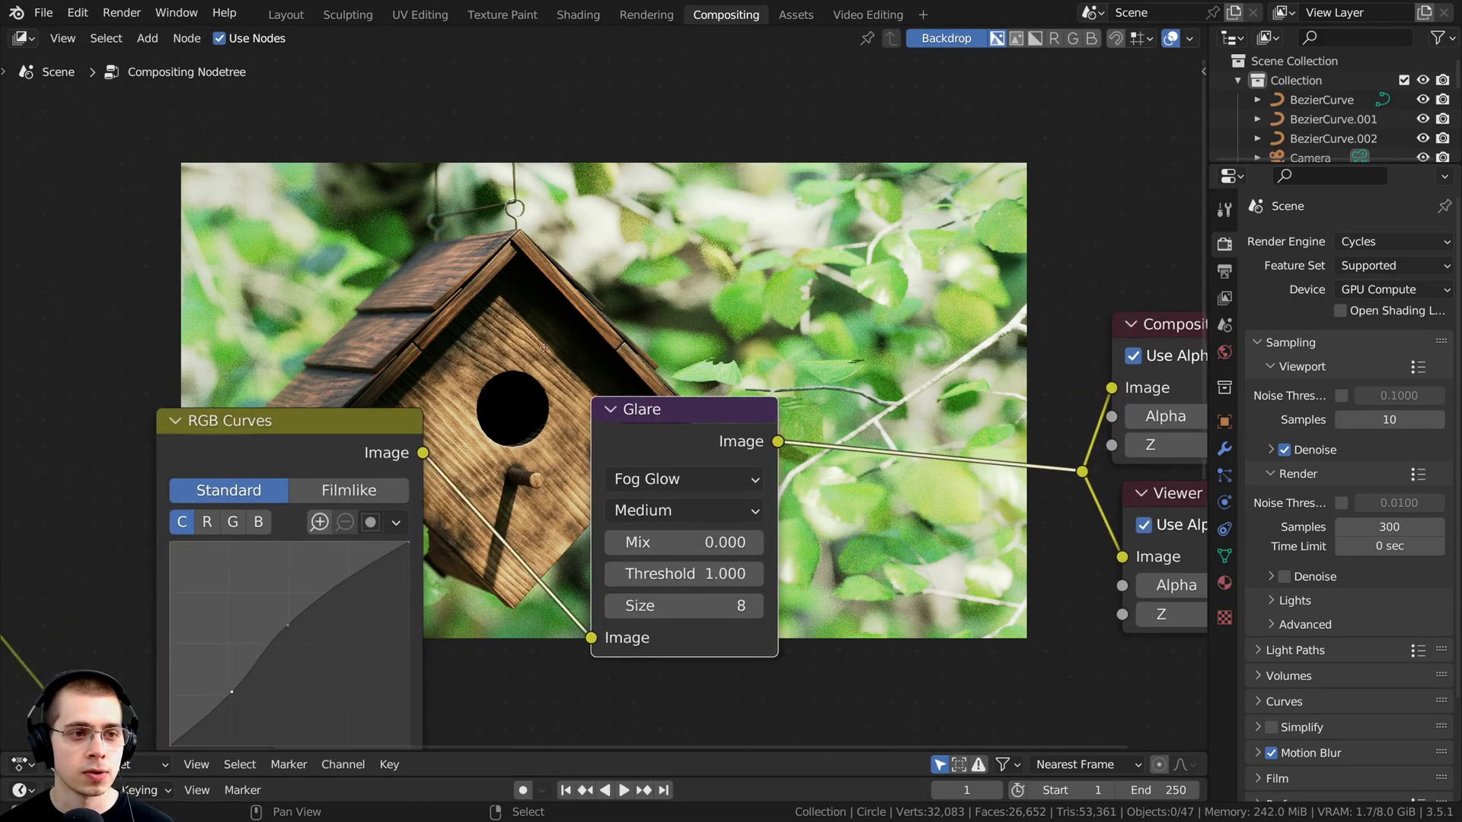
pyautogui.moveTo(701, 280); pyautogui.dragTo(717, 497, button='middle')
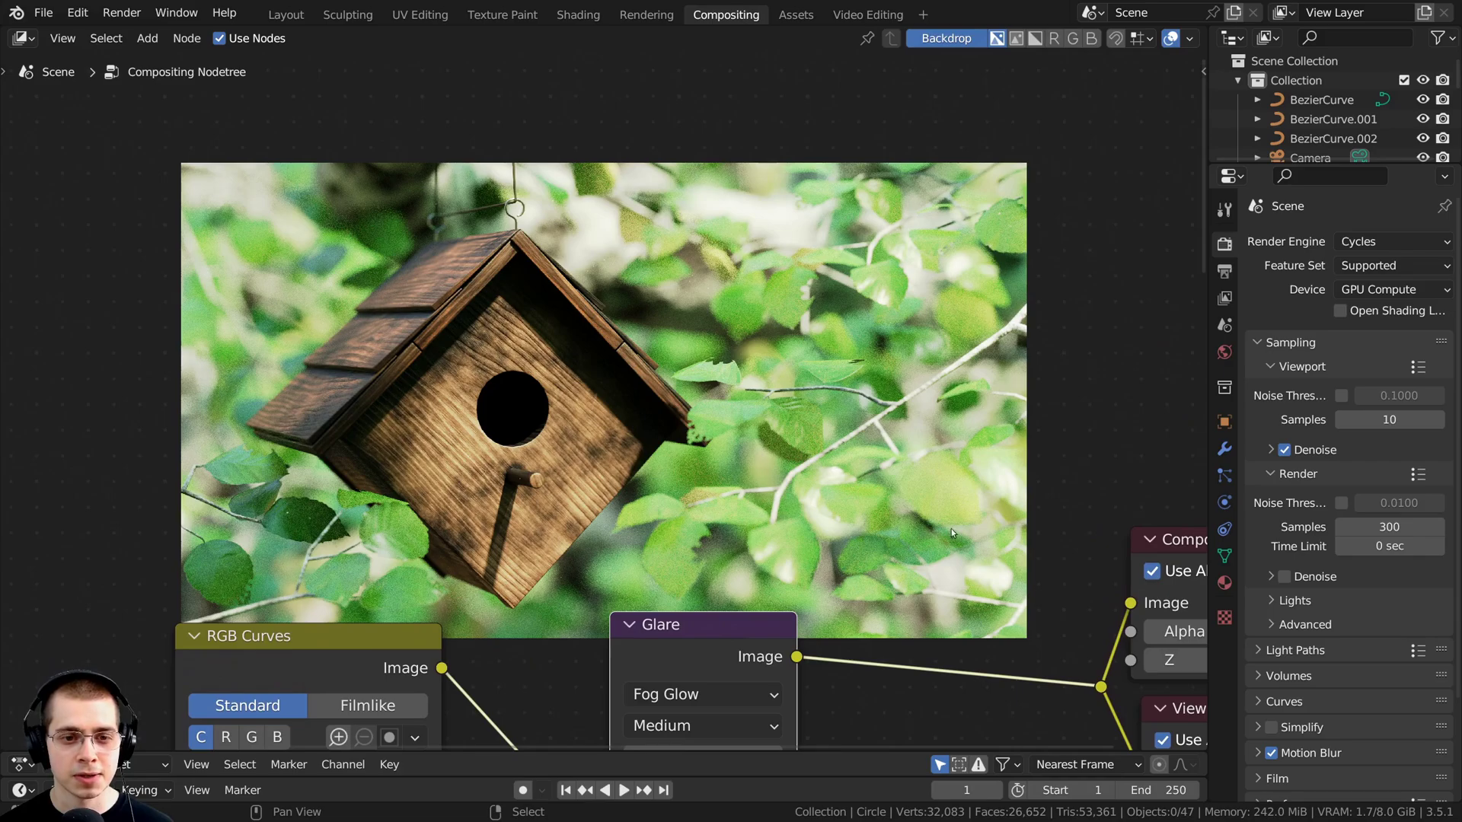
pyautogui.moveTo(633, 579); pyautogui.dragTo(583, 482, button='middle')
# Step: Set the Glare node's threshold to 0.5 and inspect the glow on the backdrop image
pyautogui.click(626, 545)
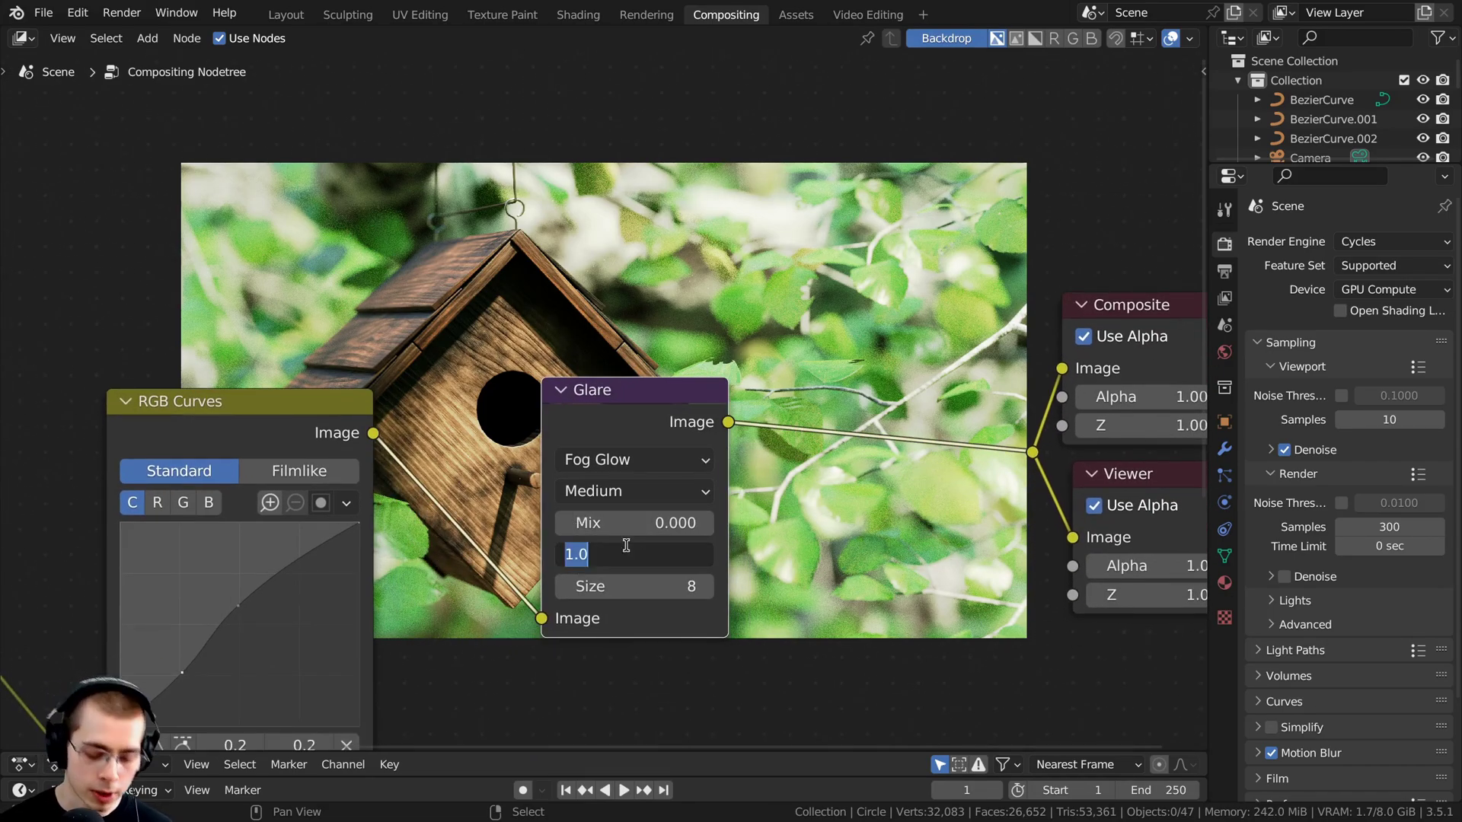
pyautogui.write('.5')
pyautogui.press('Return')
pyautogui.moveTo(640, 218); pyautogui.dragTo(656, 493, button='middle')
pyautogui.moveTo(661, 674); pyautogui.dragTo(600, 503, button='middle')
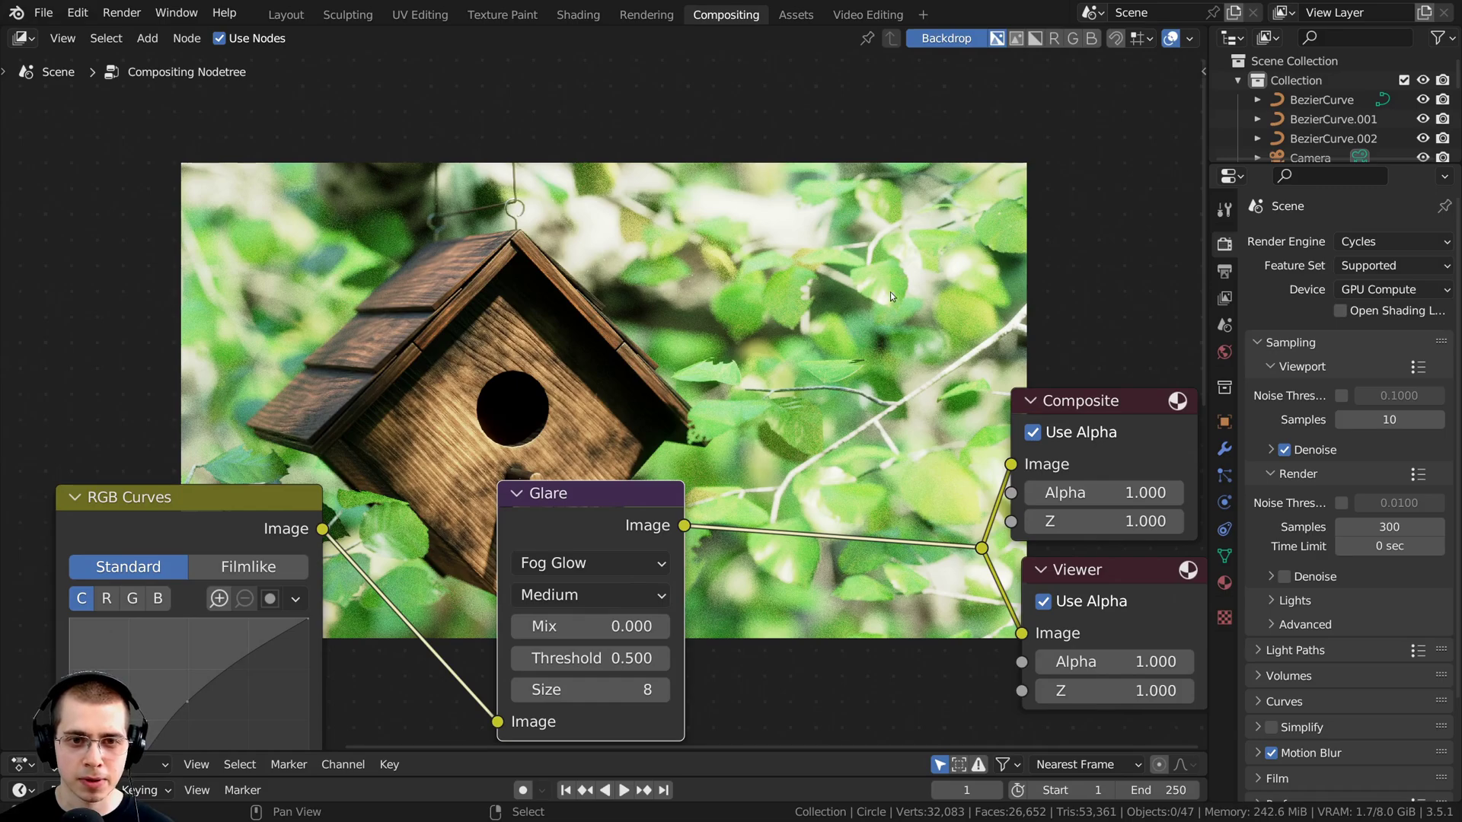
# Step: Try a Glare threshold of 0.2, compare the image with the node muted, and settle on a threshold of 0.4
pyautogui.click(524, 657)
pyautogui.click(523, 658)
pyautogui.click(524, 658)
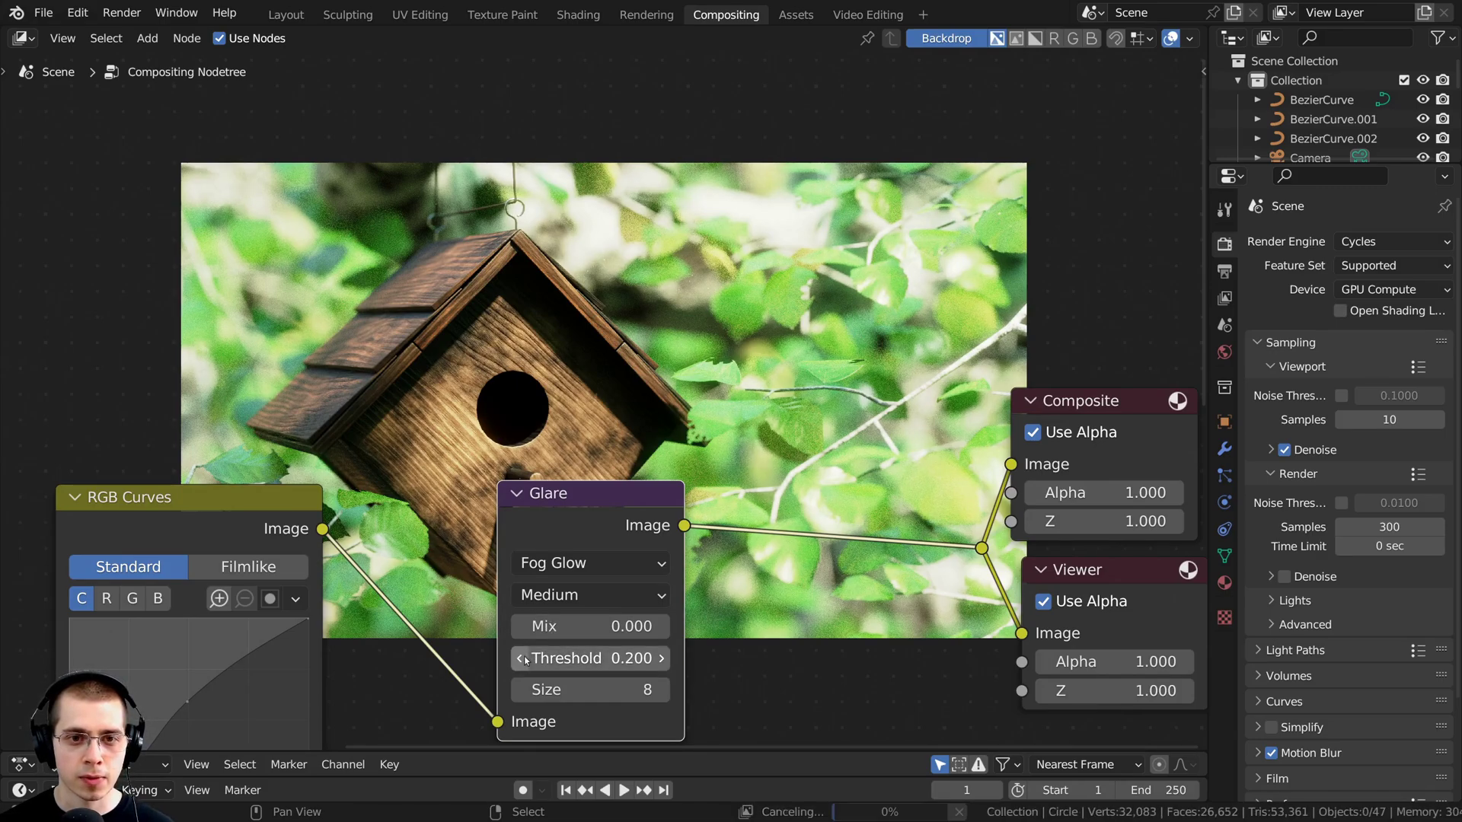
pyautogui.moveTo(572, 476); pyautogui.dragTo(575, 563, button='middle')
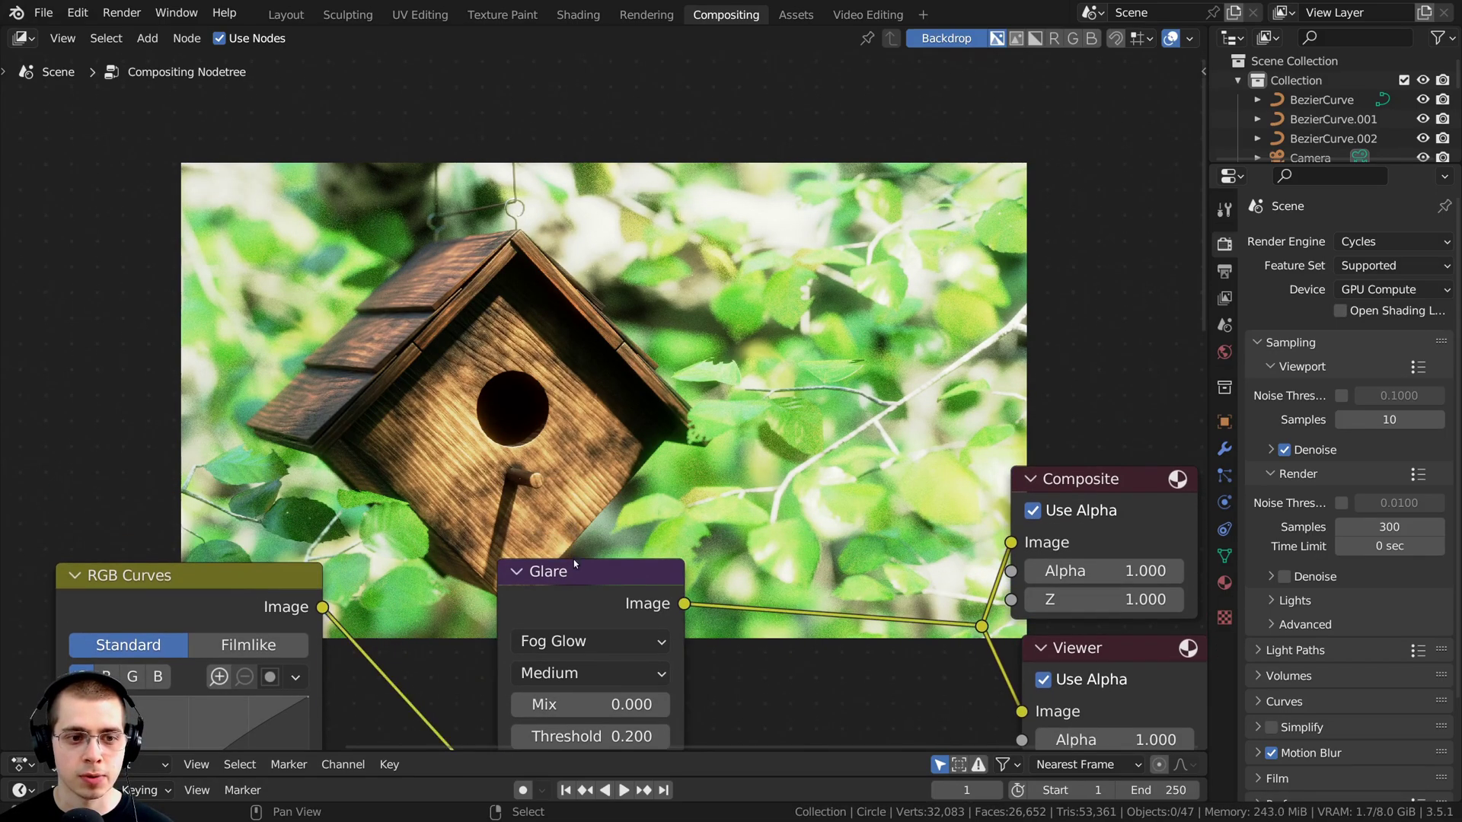
pyautogui.click(575, 569)
pyautogui.press('m')
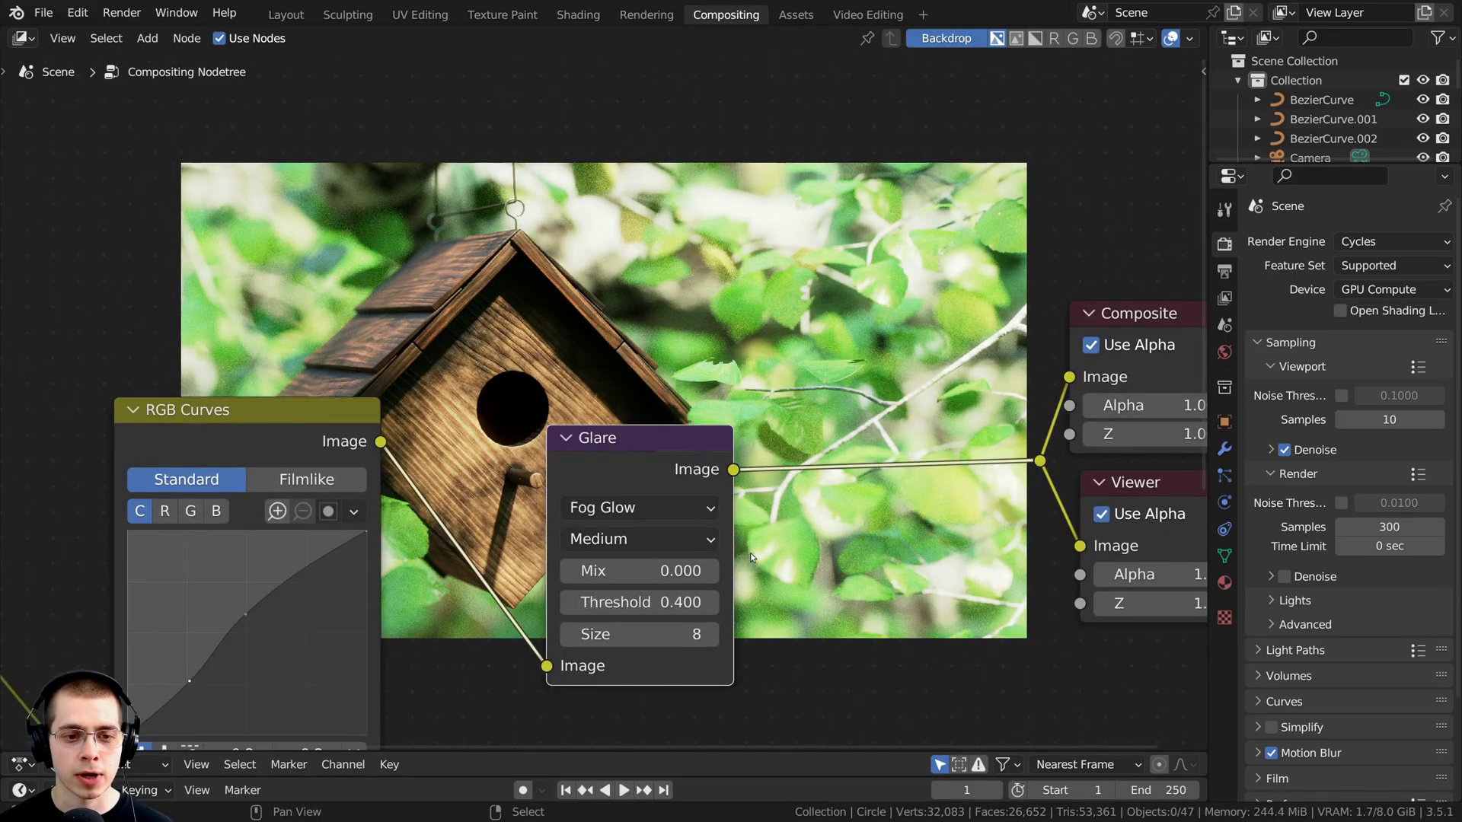
pyautogui.moveTo(682, 448); pyautogui.dragTo(579, 596, button='middle')
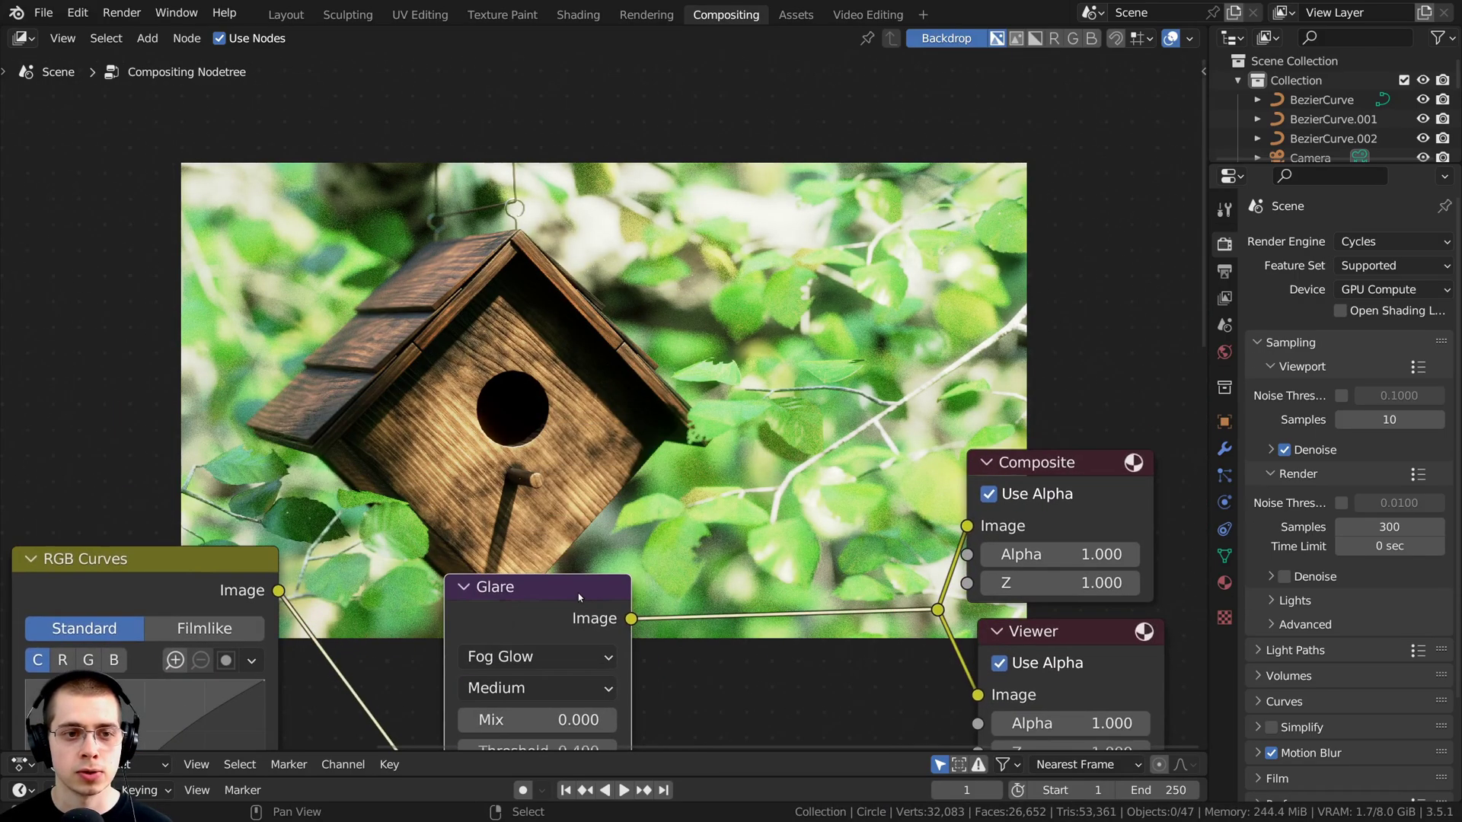
pyautogui.click(542, 473)
pyautogui.scroll(-2, 542, 473)
pyautogui.moveTo(541, 474); pyautogui.dragTo(608, 521, button='middle')
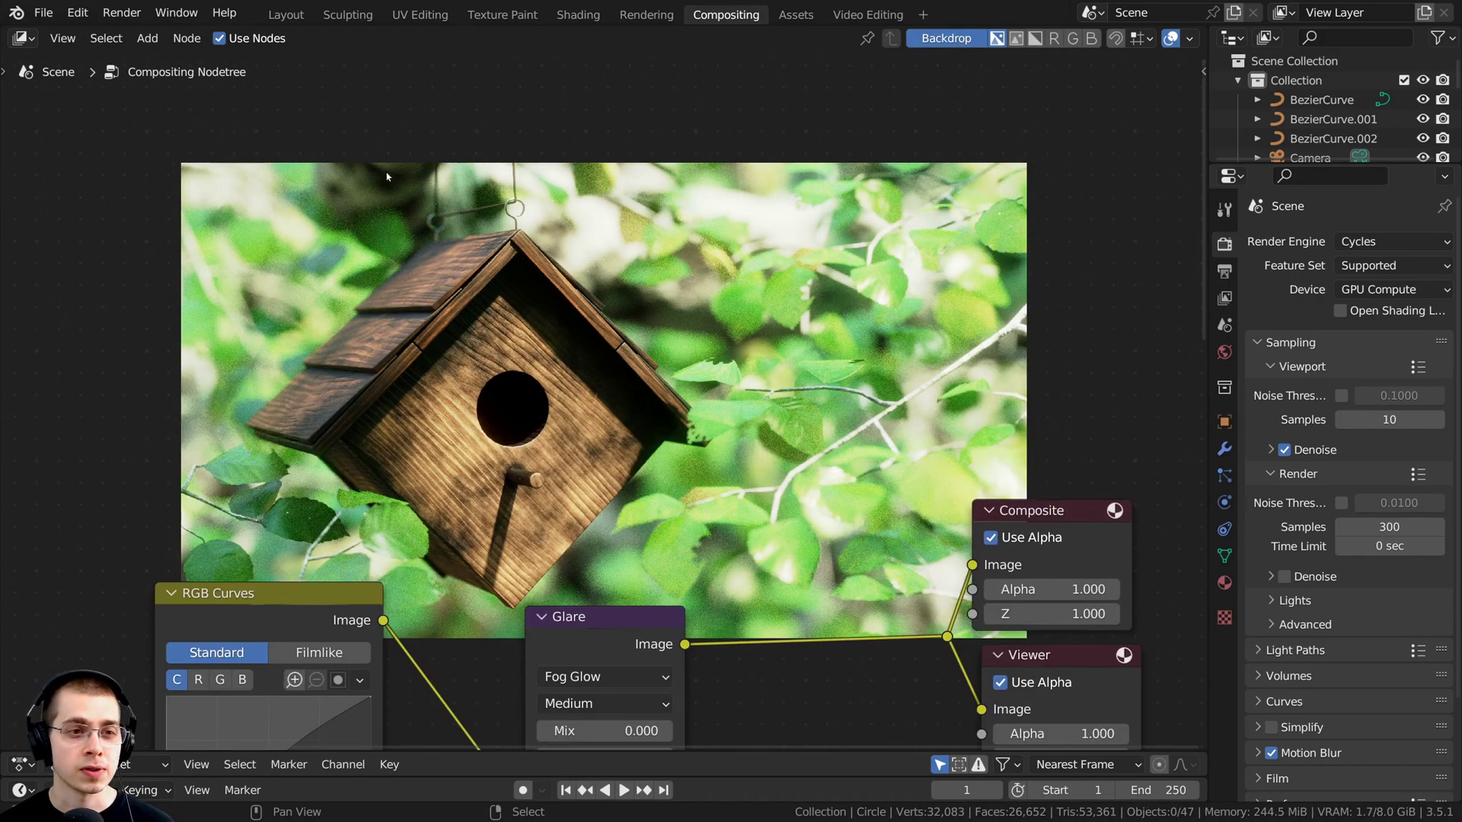
# Step: Add a Box Mask node and place it unconnected above the RGB Curves node
pyautogui.moveTo(552, 413); pyautogui.dragTo(607, 372, button='middle')
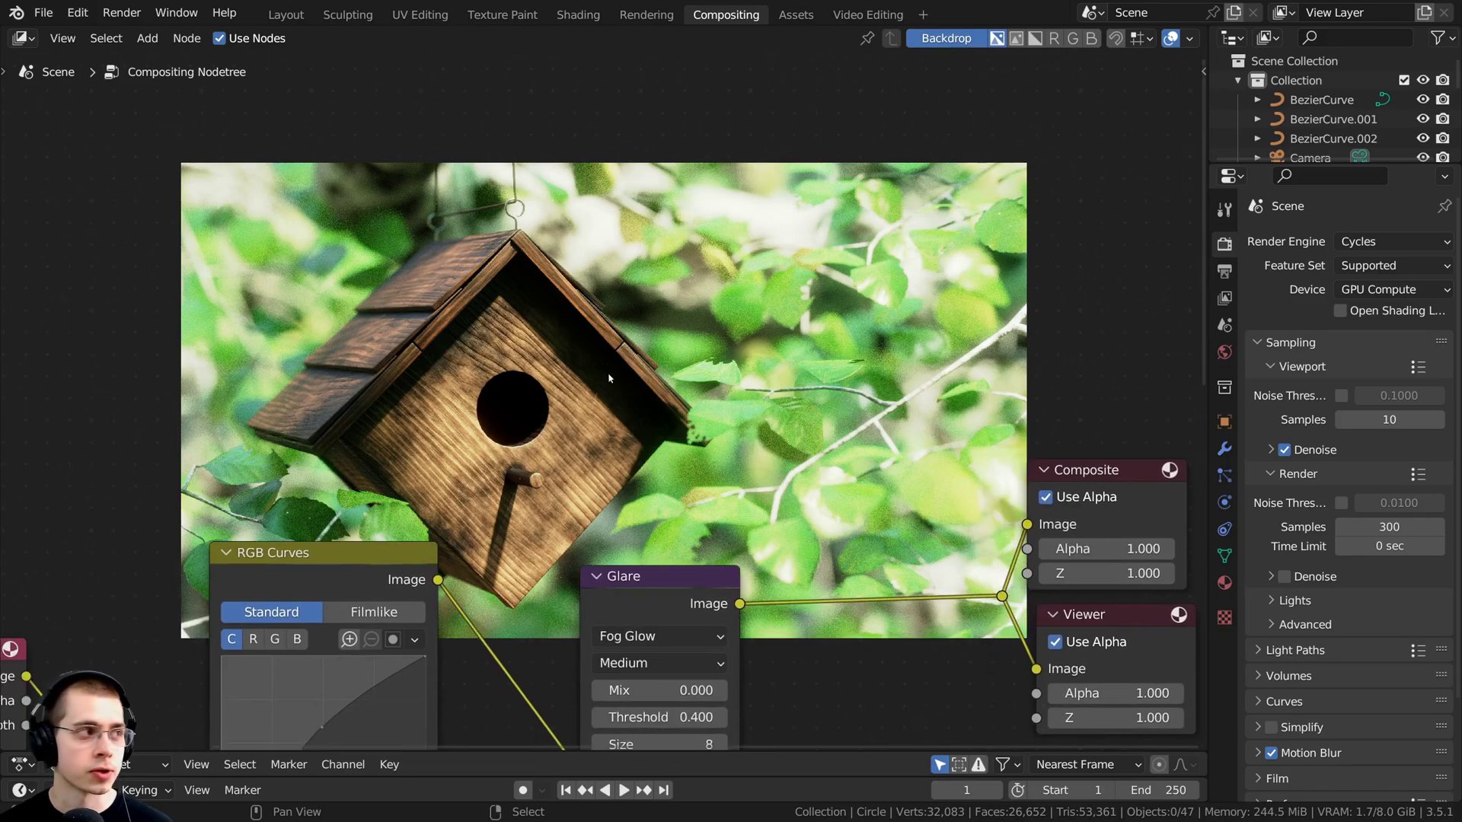
pyautogui.hotkey('shift', 'a')
pyautogui.click(607, 375)
pyautogui.write('box')
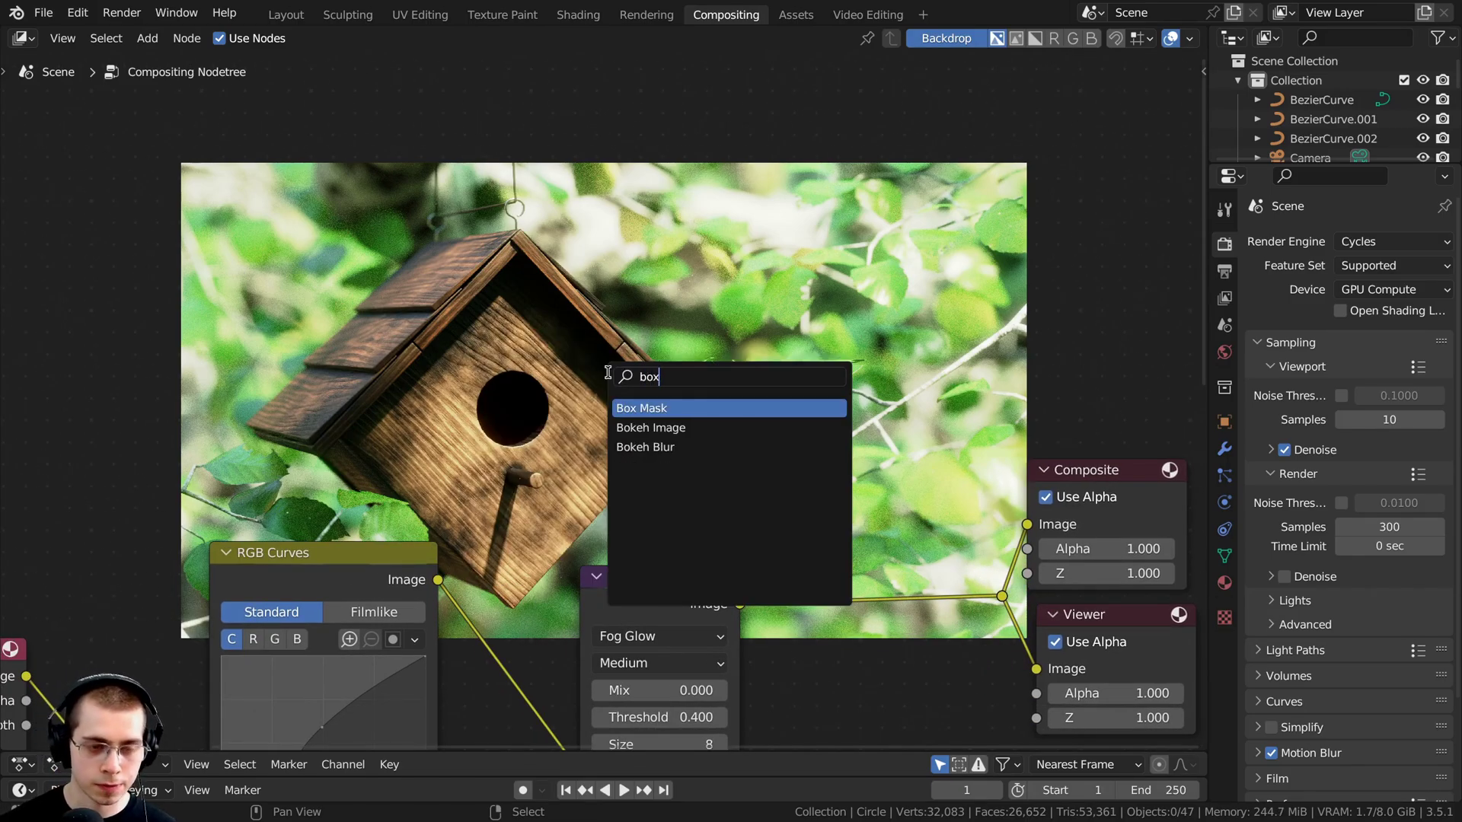
pyautogui.press('Return')
pyautogui.click(252, 285)
pyautogui.moveTo(304, 298); pyautogui.dragTo(303, 289)
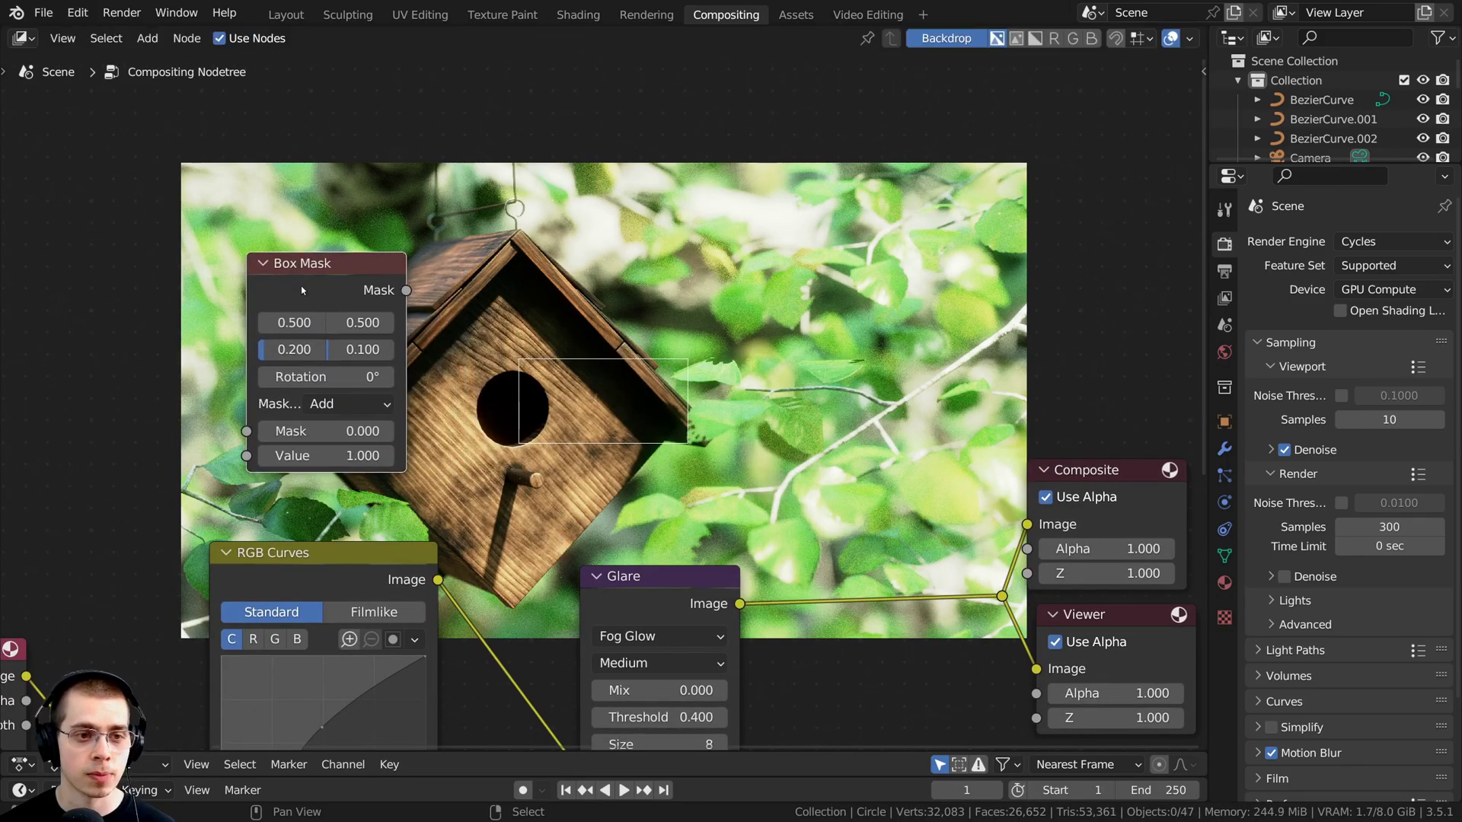
# Step: Increase the Box Mask's width to about 0.672 and widen the node so its field labels are readable
pyautogui.moveTo(304, 290); pyautogui.dragTo(341, 289, button='middle')
pyautogui.moveTo(342, 289); pyautogui.dragTo(312, 295)
pyautogui.moveTo(302, 356); pyautogui.dragTo(375, 358)
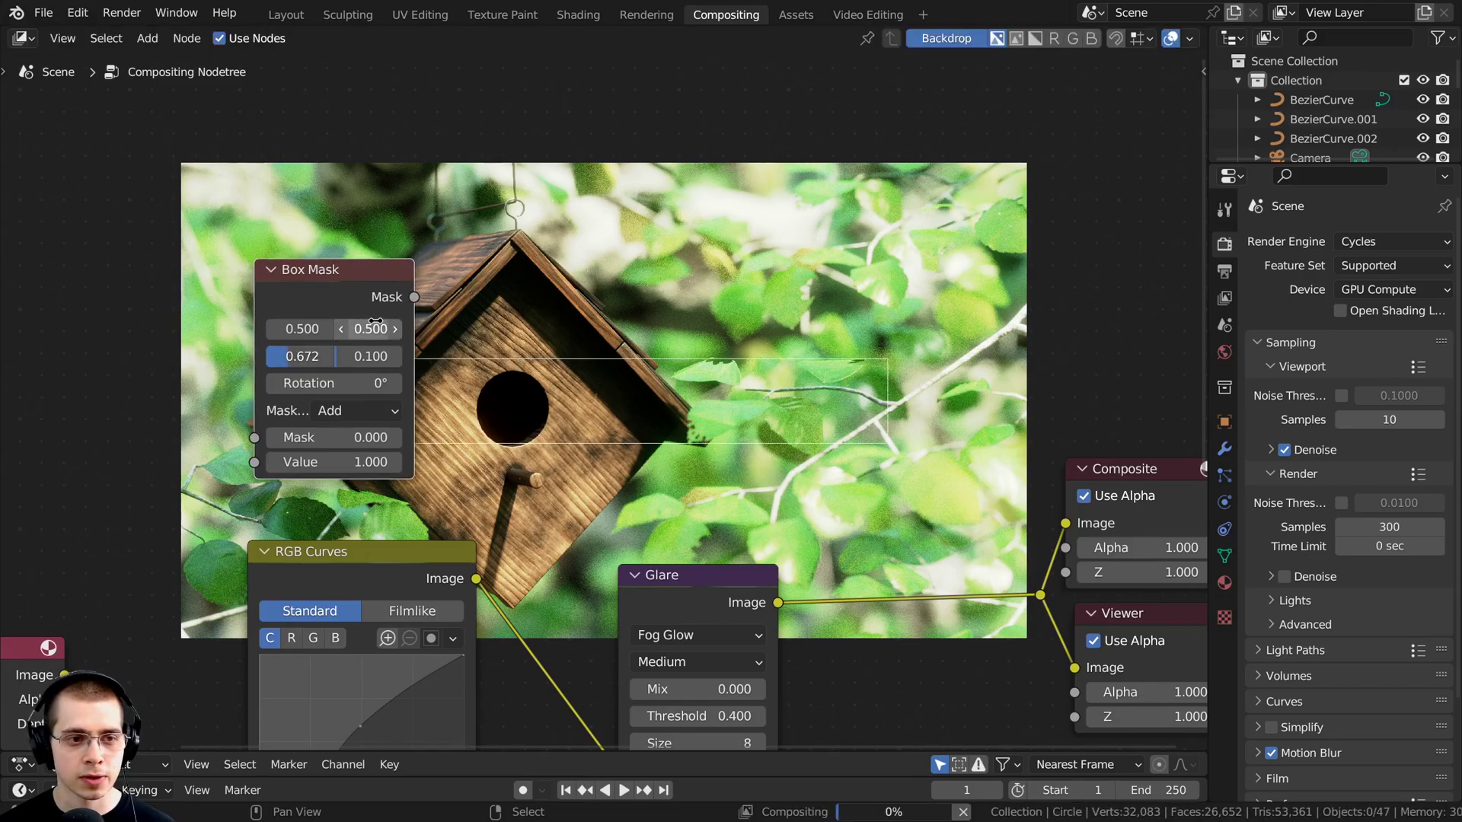
pyautogui.moveTo(412, 312); pyautogui.dragTo(544, 310)
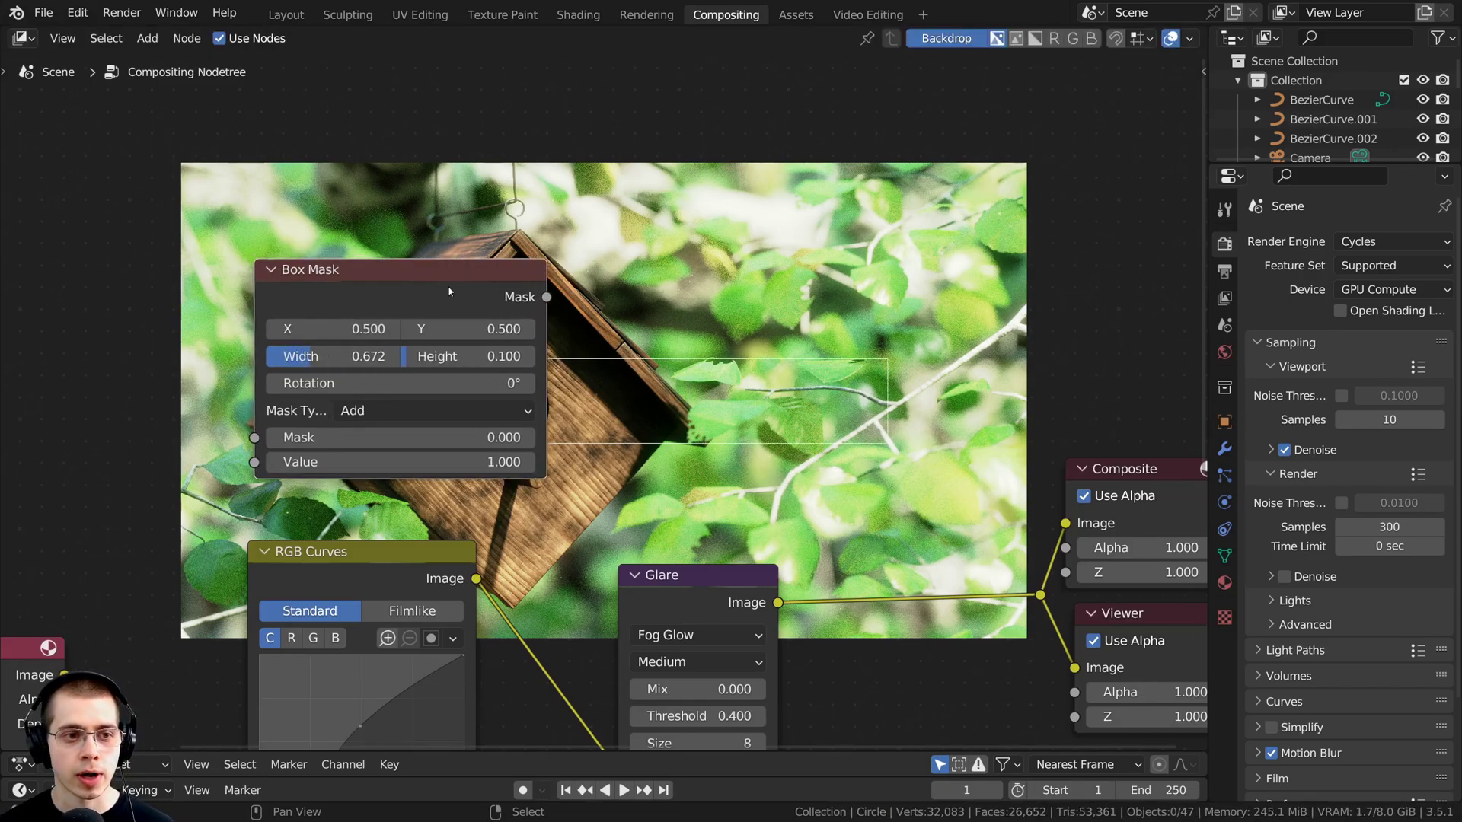
# Step: Set the Box Mask to width 0.915 and height 0.483 and preview its mask on the backdrop
pyautogui.moveTo(450, 290); pyautogui.dragTo(398, 296)
pyautogui.moveTo(287, 362)
pyautogui.keyDown('shift'); pyautogui.mouseDown()
pyautogui.moveTo(341, 362)
pyautogui.moveTo(304, 363)
pyautogui.mouseUp(); pyautogui.keyUp('shift')
pyautogui.moveTo(397, 363); pyautogui.dragTo(415, 362)
pyautogui.keyDown('ctrl'); pyautogui.keyDown('shift'); pyautogui.click(352, 291); pyautogui.keyUp('shift'); pyautogui.keyUp('ctrl')
pyautogui.moveTo(352, 291); pyautogui.dragTo(302, 529, button='middle')
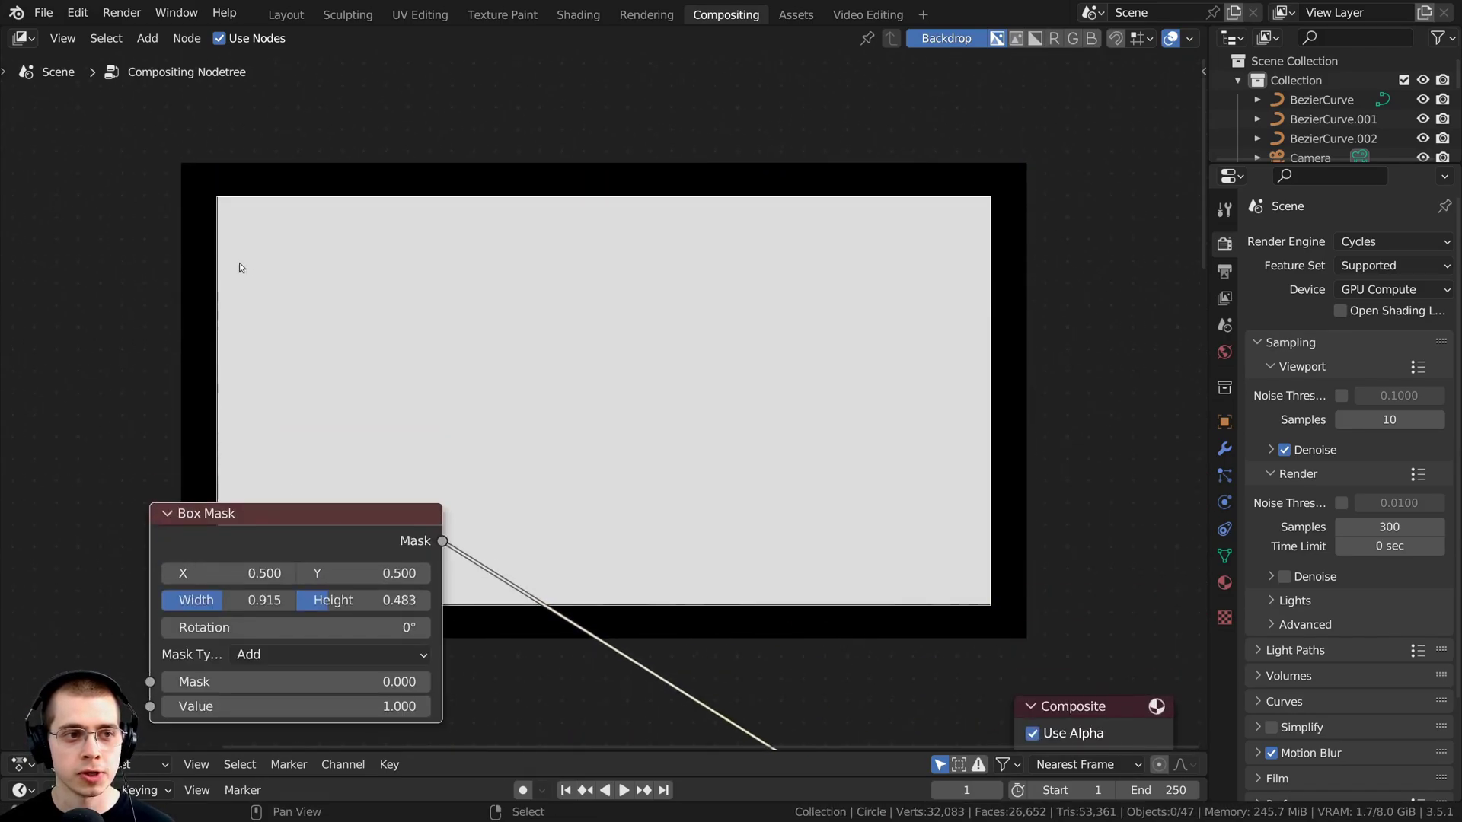
# Step: Add a Blur node on the link after the Box Mask so that it filters the mask
pyautogui.scroll(1, 238, 450)
pyautogui.moveTo(238, 450); pyautogui.dragTo(216, 360, button='middle')
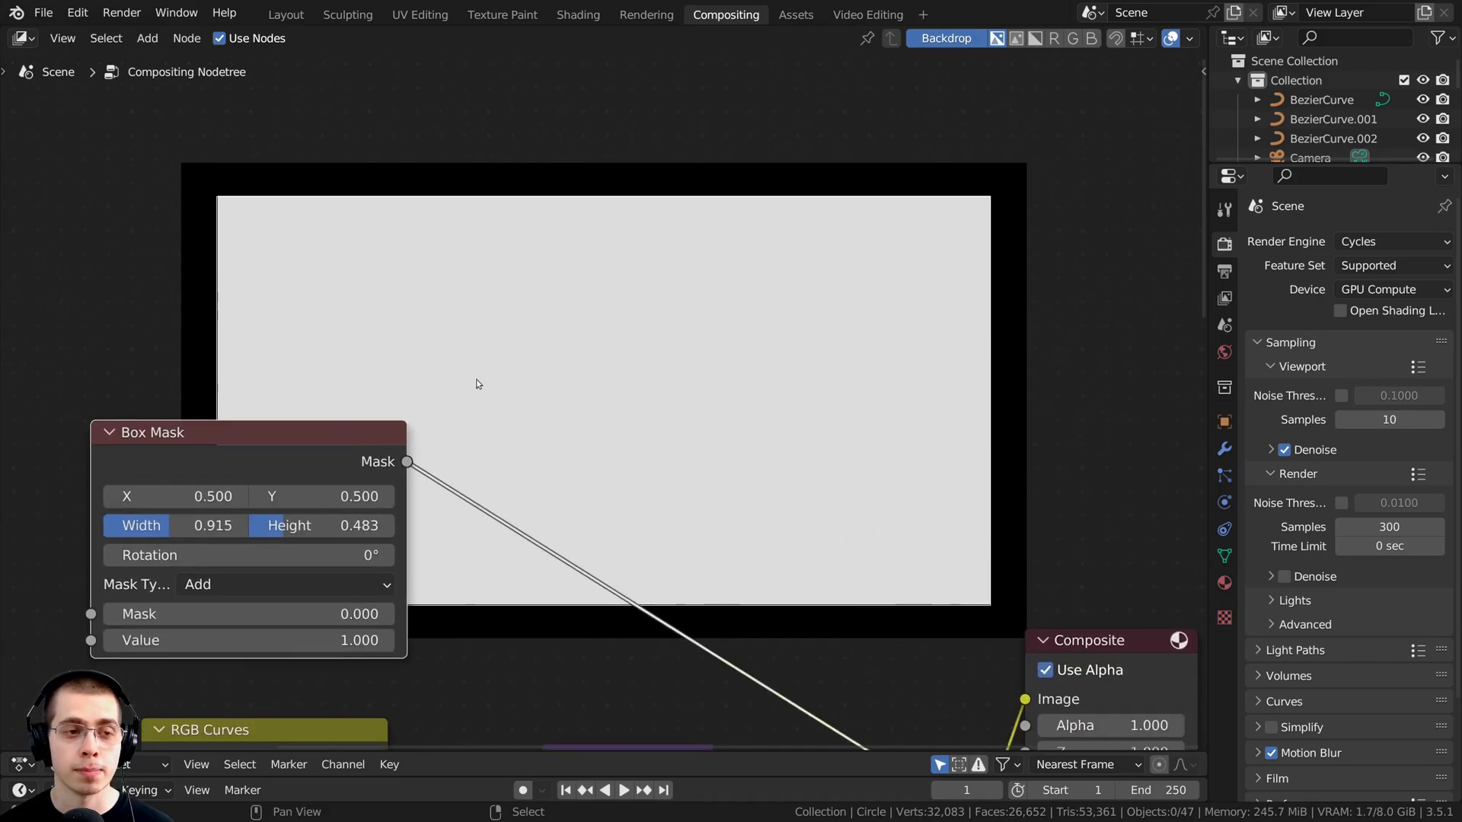
pyautogui.hotkey('shift', 'a')
pyautogui.click(484, 378)
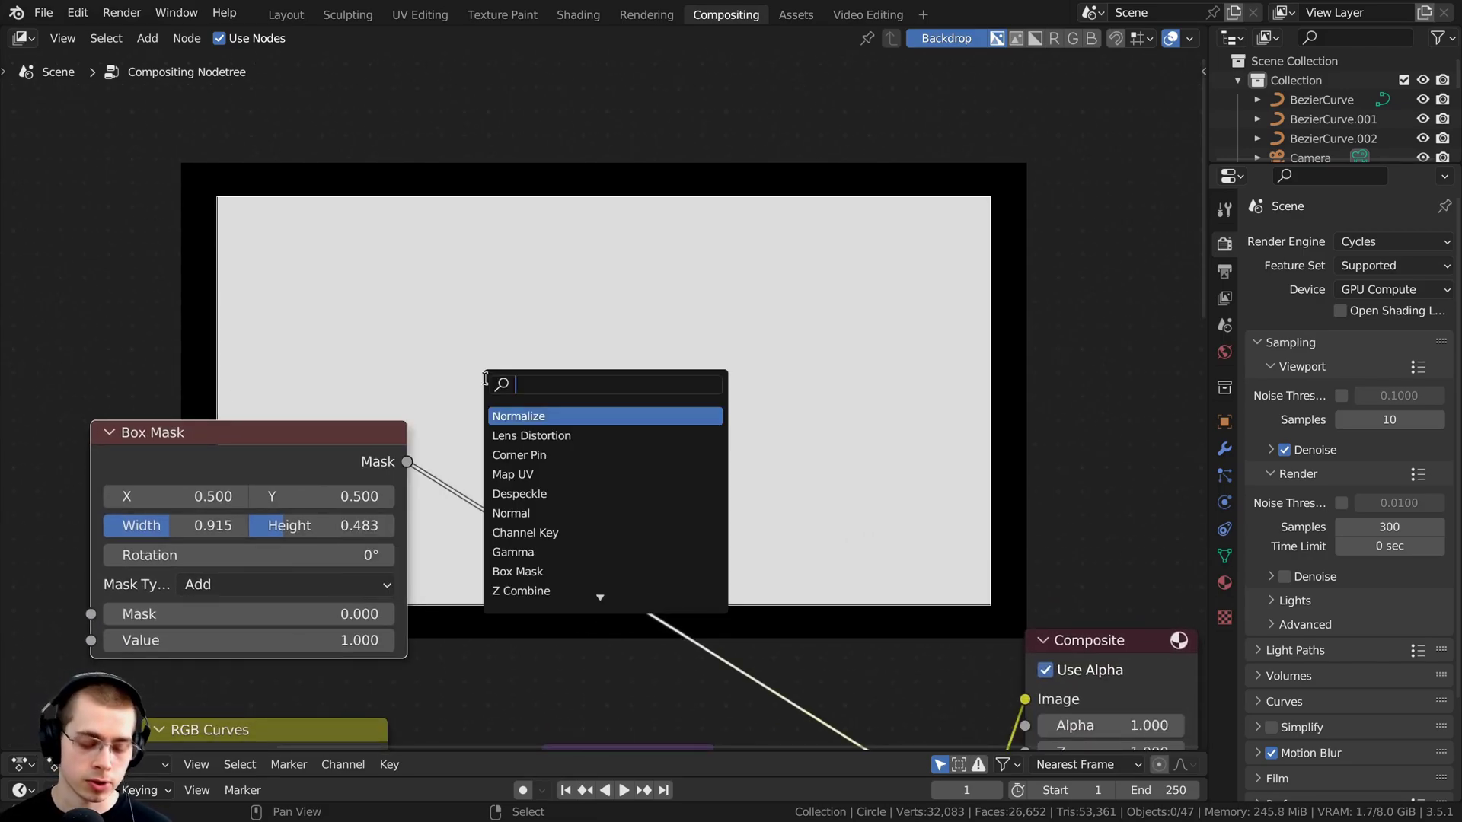
pyautogui.write('bl')
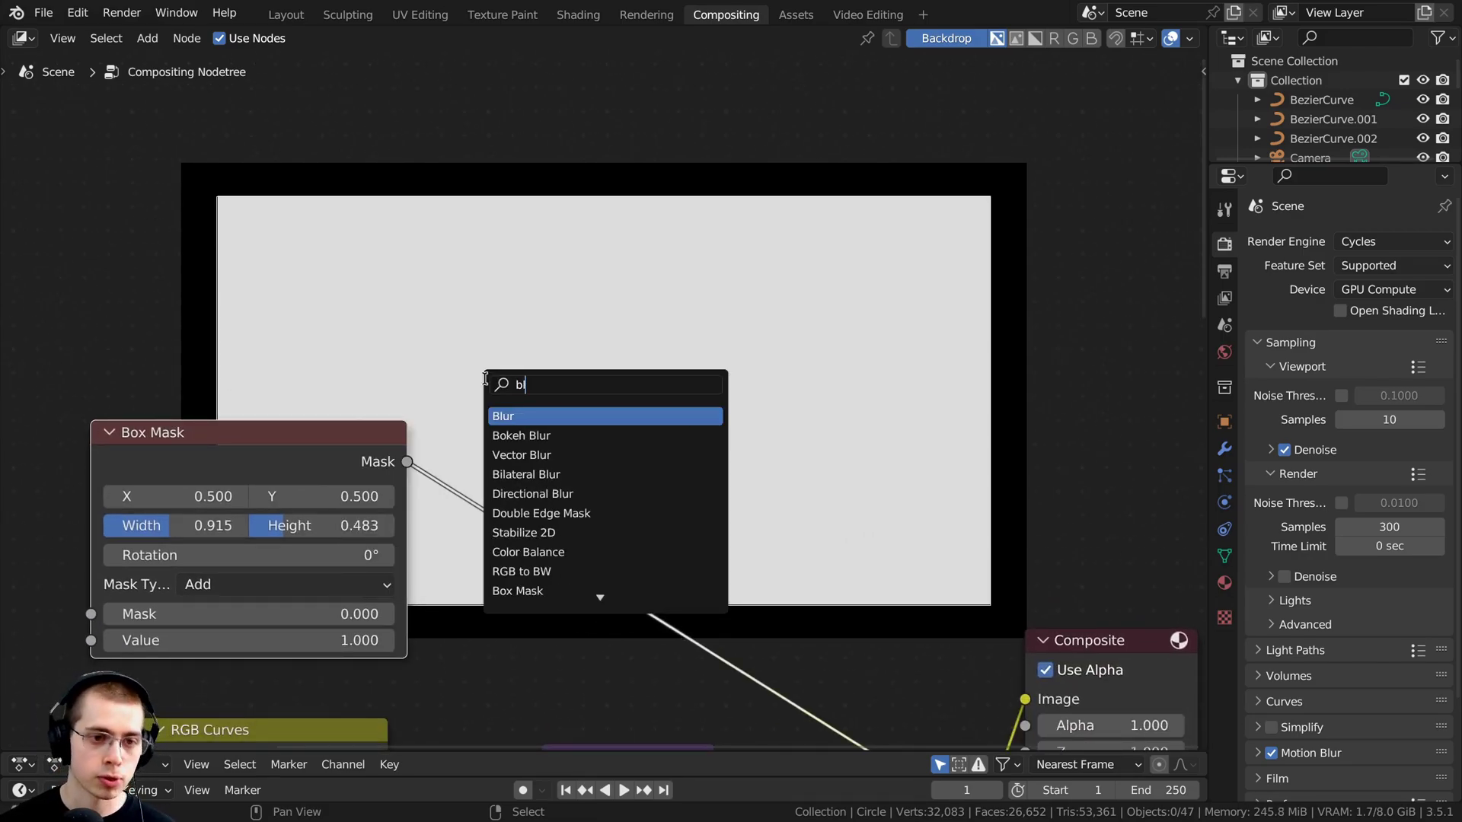
pyautogui.click(523, 416)
pyautogui.click(608, 532)
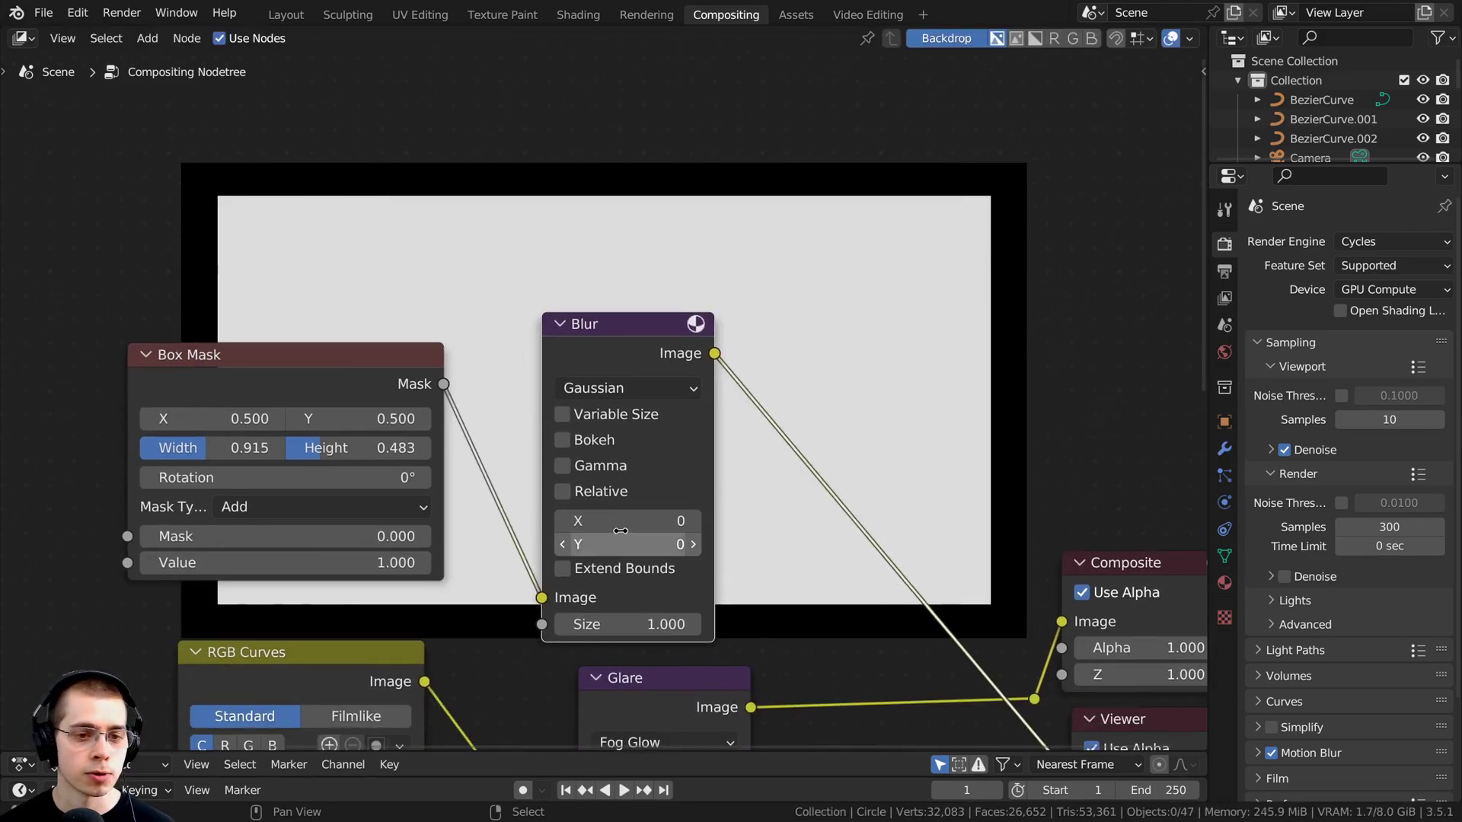
# Step: Set the Blur node's X and Y size to 300 and inspect the mask's softened edges on the backdrop
pyautogui.moveTo(620, 530); pyautogui.dragTo(630, 534)
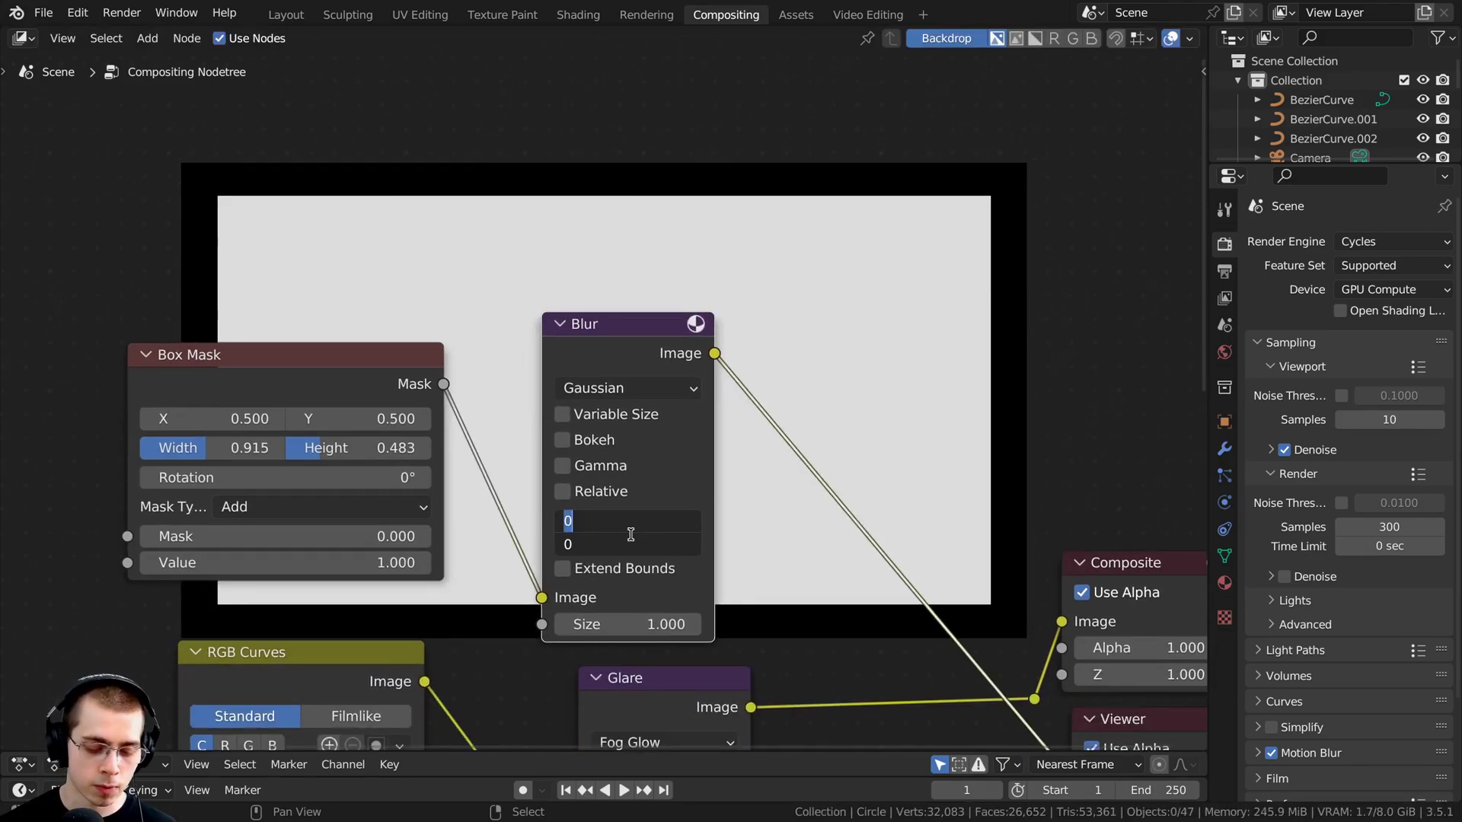
pyautogui.write('300')
pyautogui.press('Return')
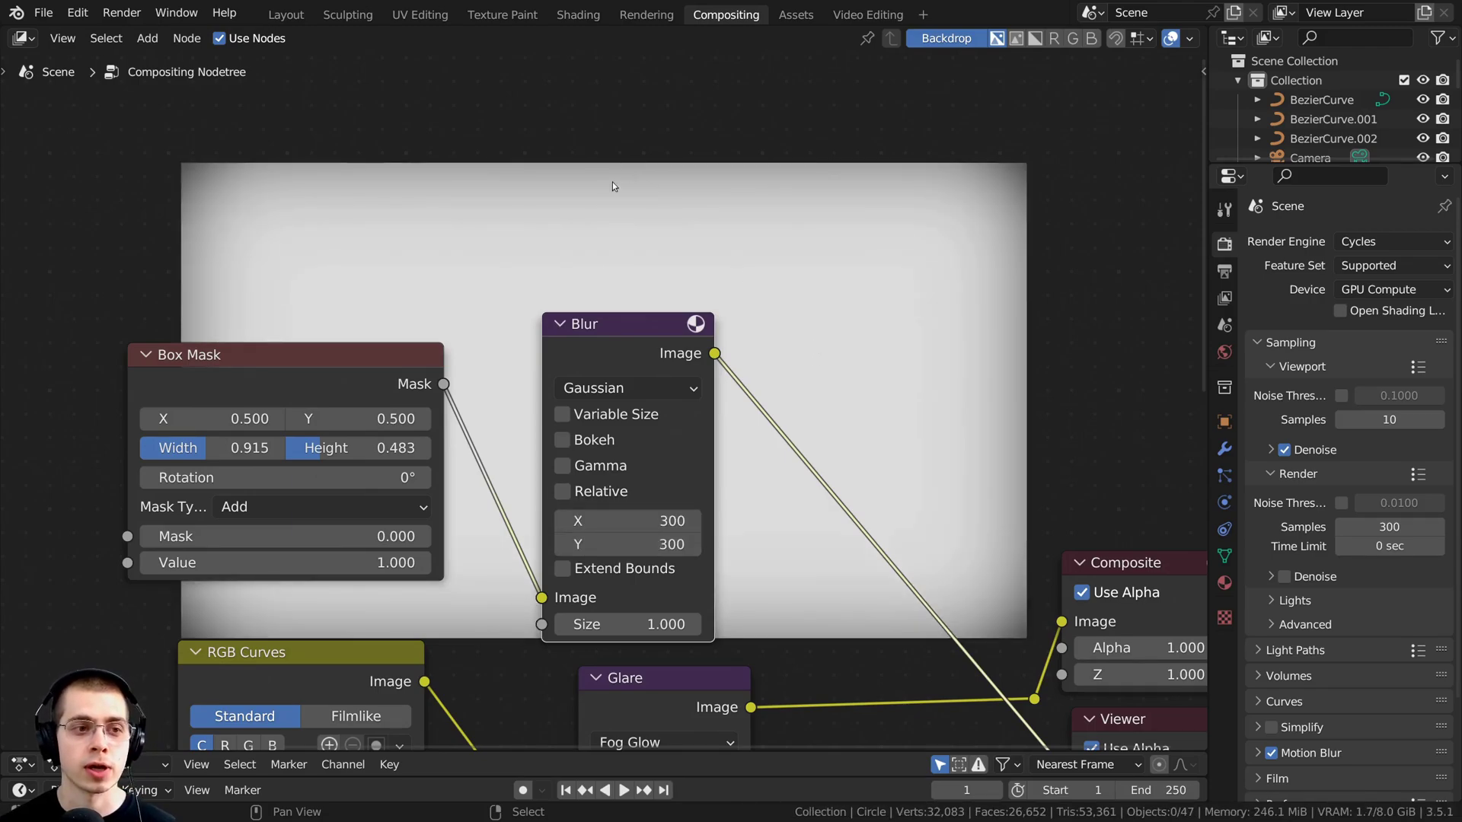
pyautogui.moveTo(612, 186); pyautogui.dragTo(593, 248, button='middle')
pyautogui.moveTo(654, 386); pyautogui.dragTo(624, 358)
pyautogui.scroll(-1, 606, 395)
pyautogui.moveTo(681, 449); pyautogui.dragTo(588, 329, button='middle')
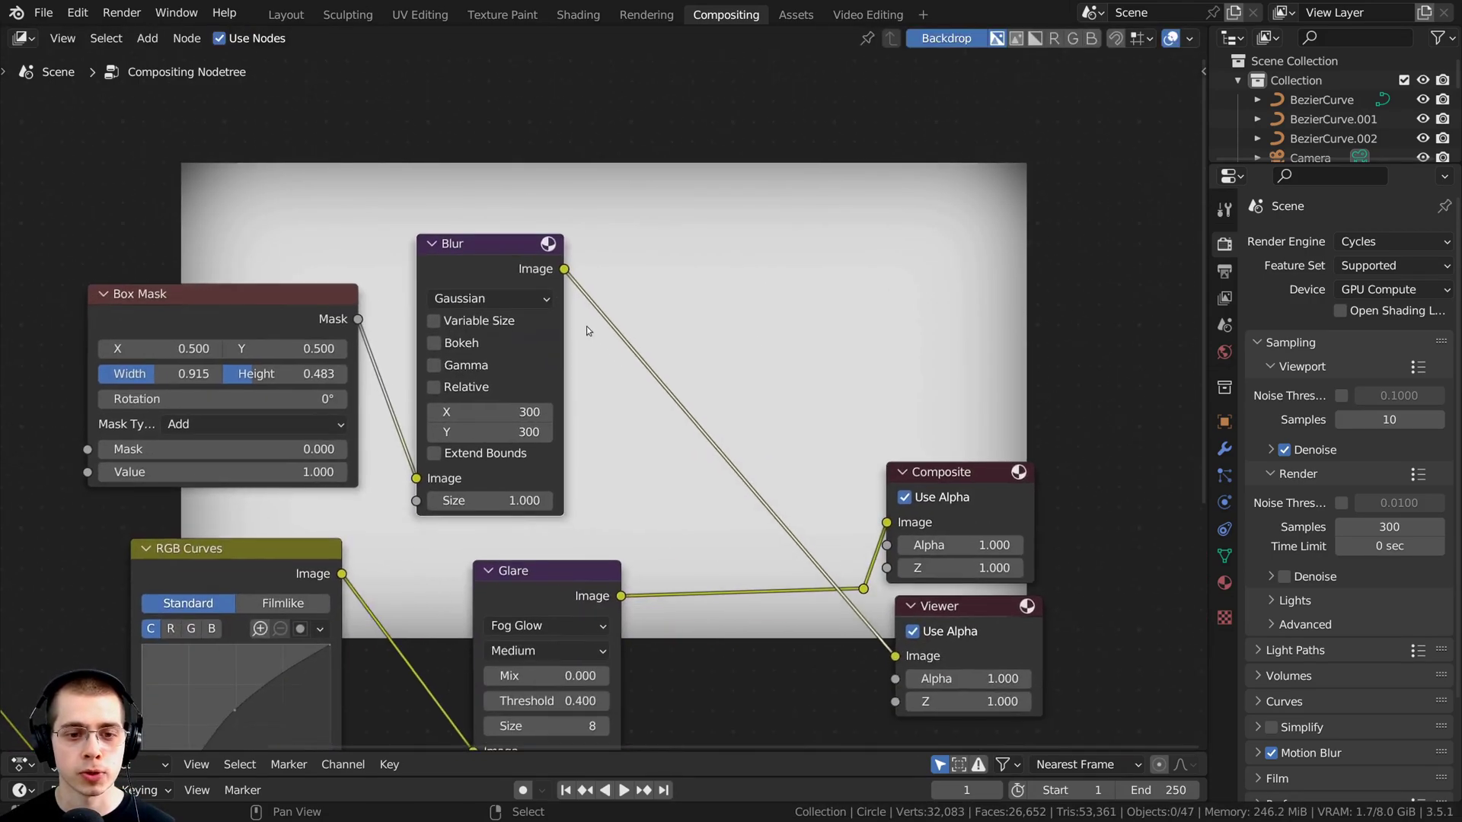
pyautogui.moveTo(689, 367); pyautogui.dragTo(606, 529, button='middle')
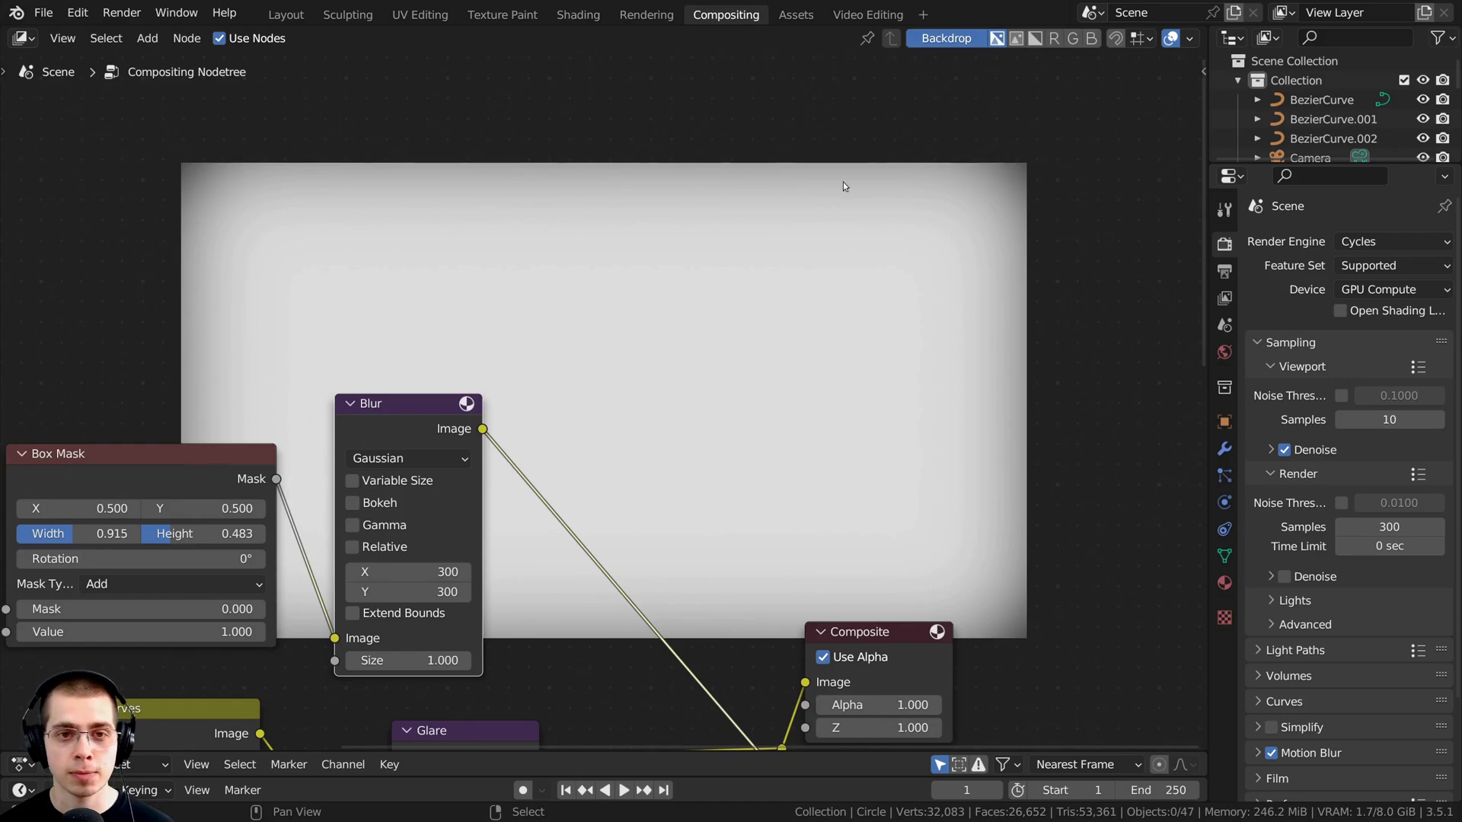
pyautogui.moveTo(373, 570); pyautogui.dragTo(439, 404, button='middle')
pyautogui.moveTo(623, 231); pyautogui.dragTo(575, 310, button='middle')
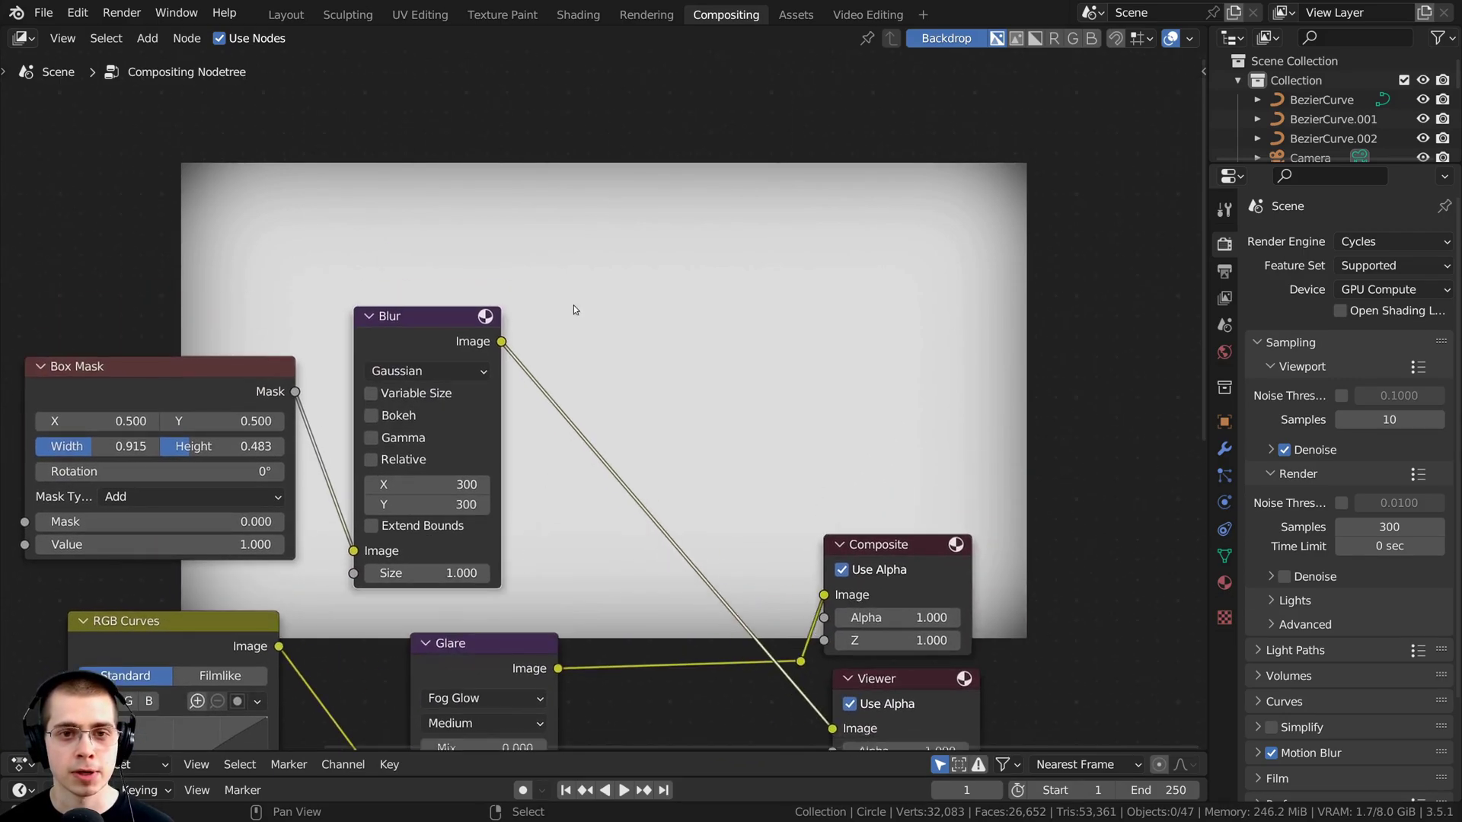
# Step: Insert an Alpha Over node between the Glare node and the outputs and send its result to the Viewer
pyautogui.hotkey('shift', 'a')
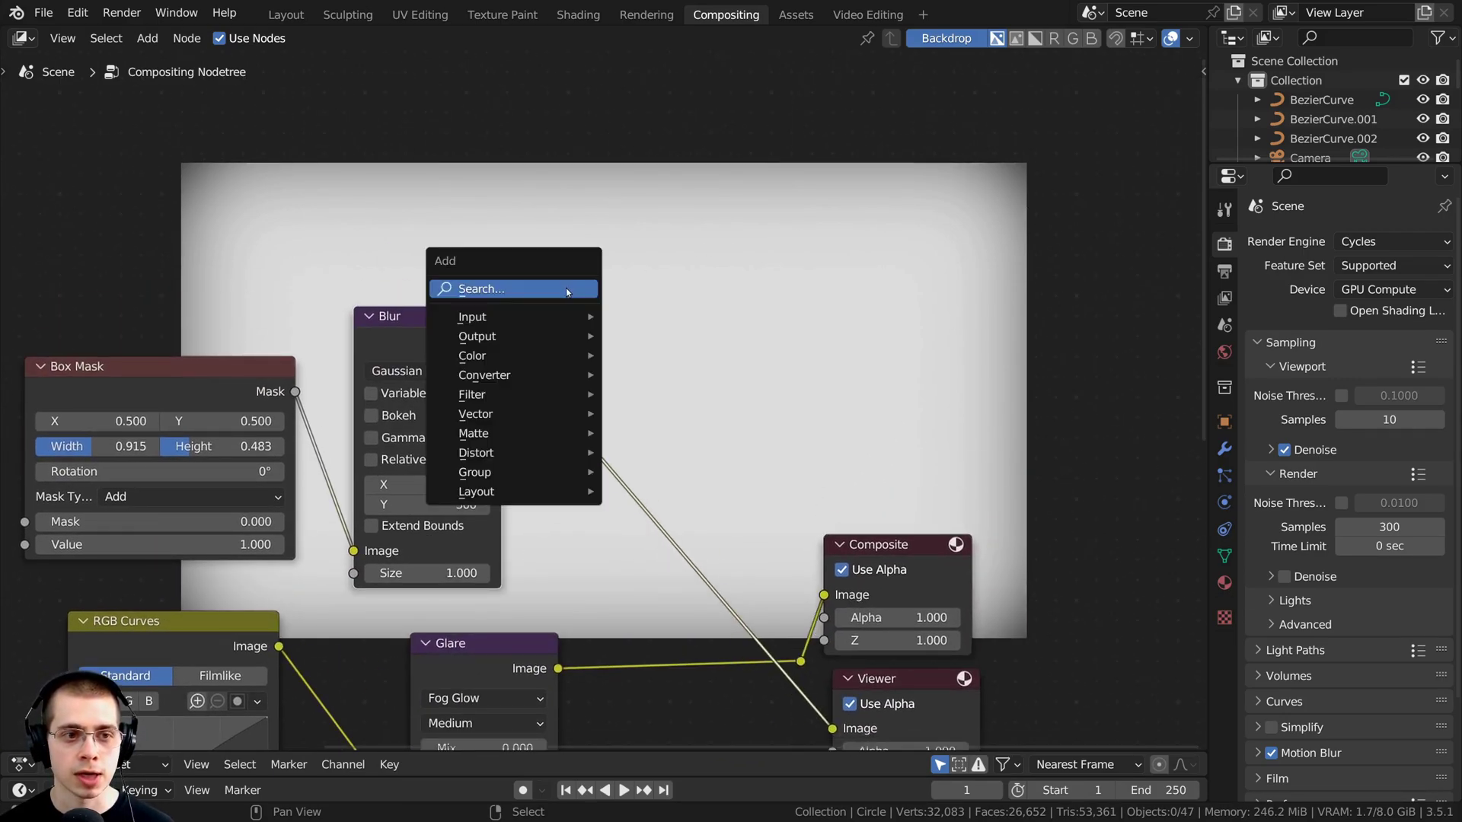
pyautogui.click(598, 287)
pyautogui.write('al')
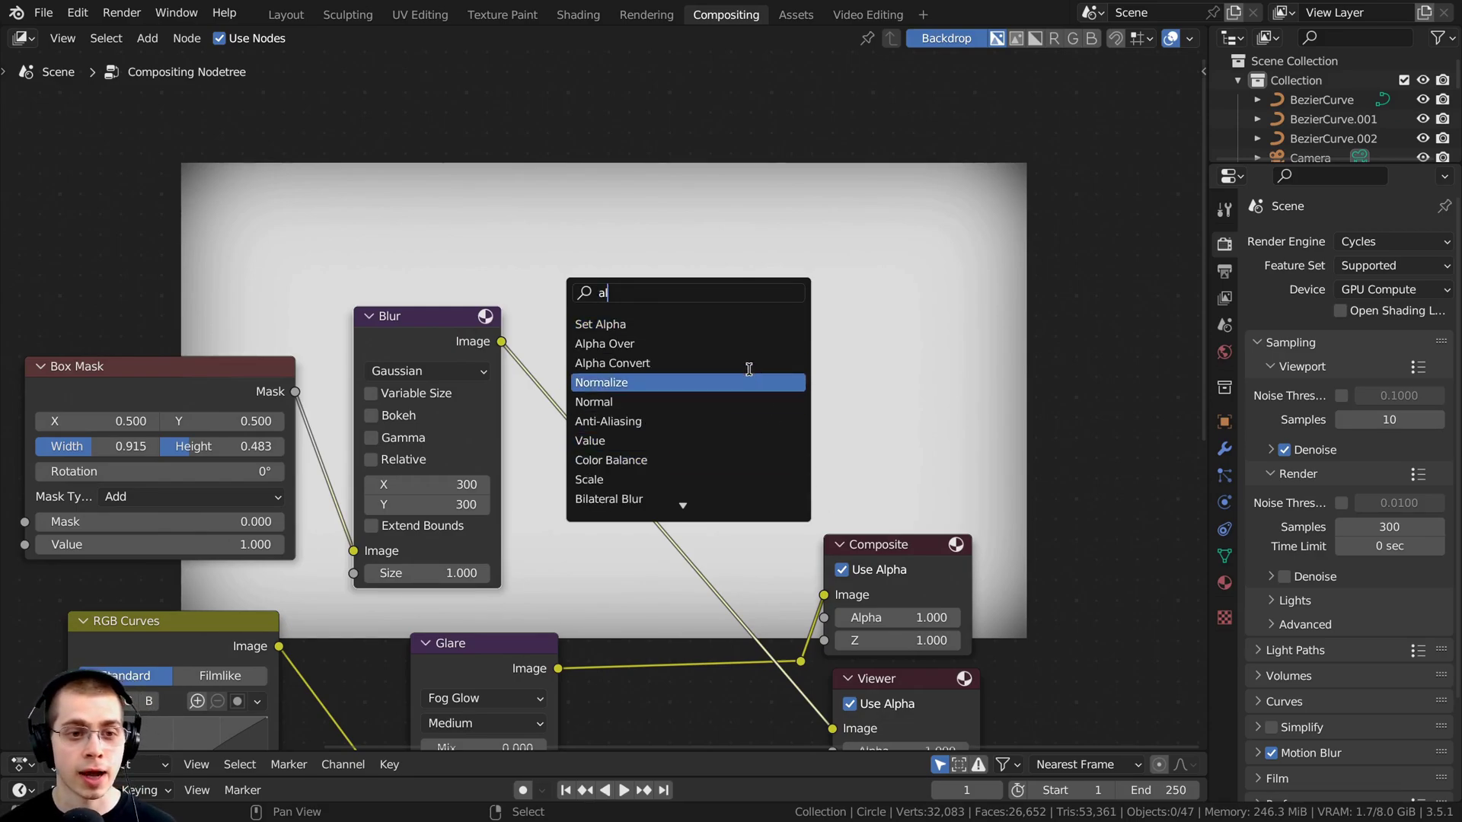
pyautogui.click(723, 344)
pyautogui.click(741, 714)
pyautogui.moveTo(804, 669); pyautogui.dragTo(784, 459, button='middle')
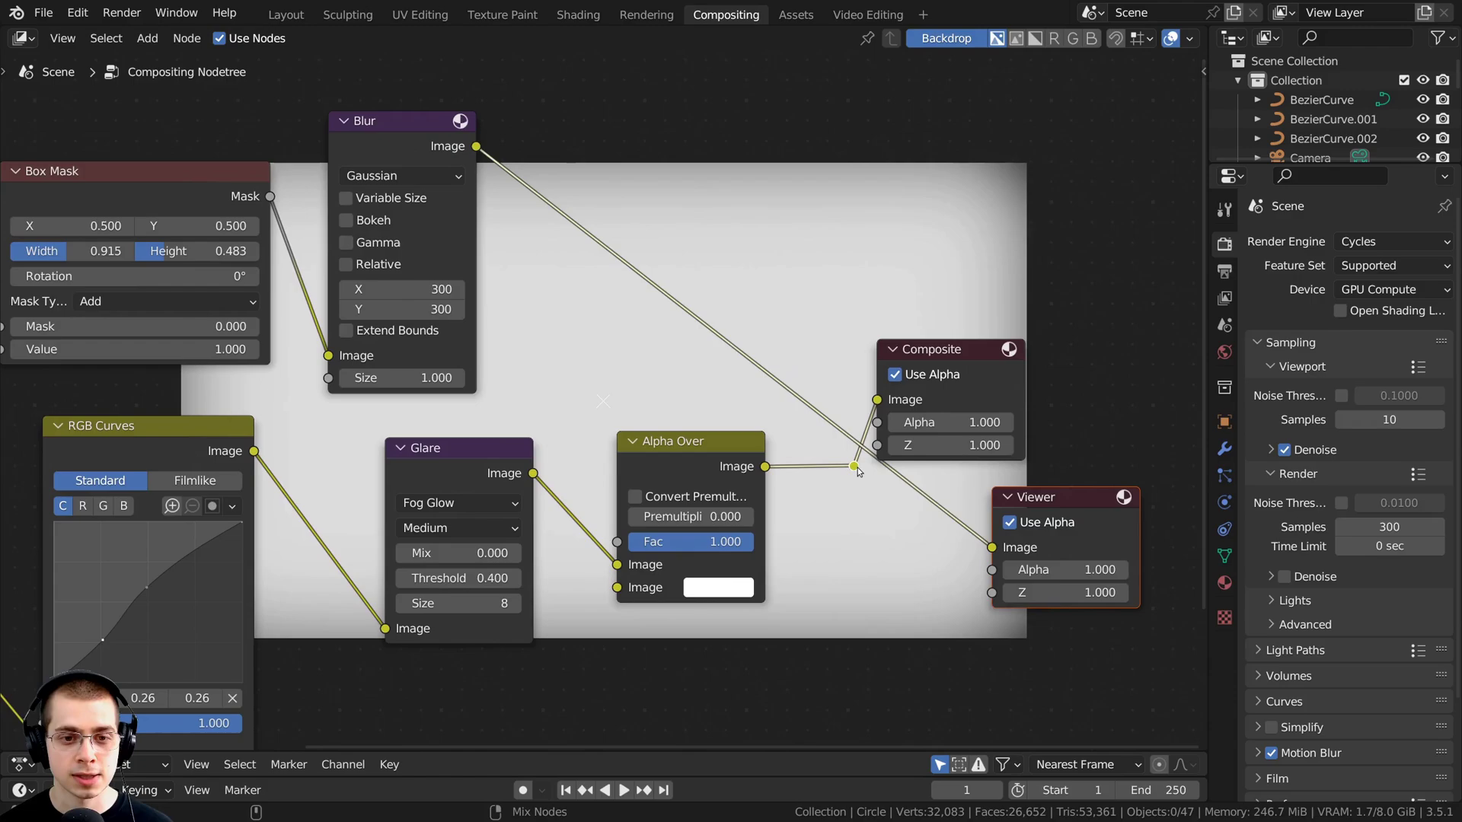
pyautogui.keyDown('ctrl'); pyautogui.keyDown('shift'); pyautogui.click(857, 471); pyautogui.keyUp('shift'); pyautogui.keyUp('ctrl')
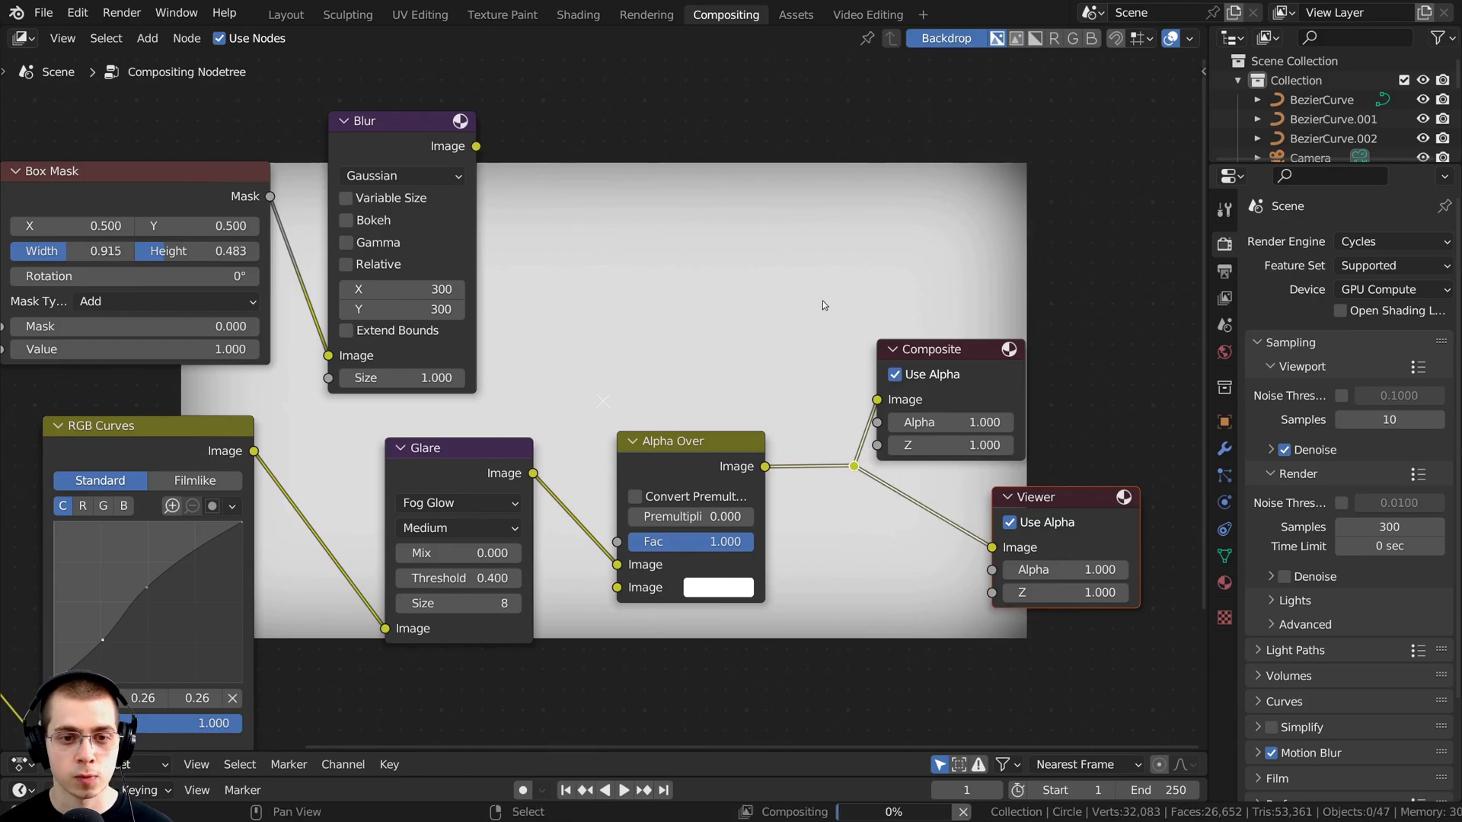
# Step: Move the Composite and Viewer nodes with their shared reroute further away from the Alpha Over node
pyautogui.moveTo(825, 304); pyautogui.dragTo(1010, 510)
pyautogui.scroll(-2, 1009, 511)
pyautogui.press('g')
pyautogui.click(1060, 517)
pyautogui.press('s')
pyautogui.press('x')
pyautogui.click(965, 496)
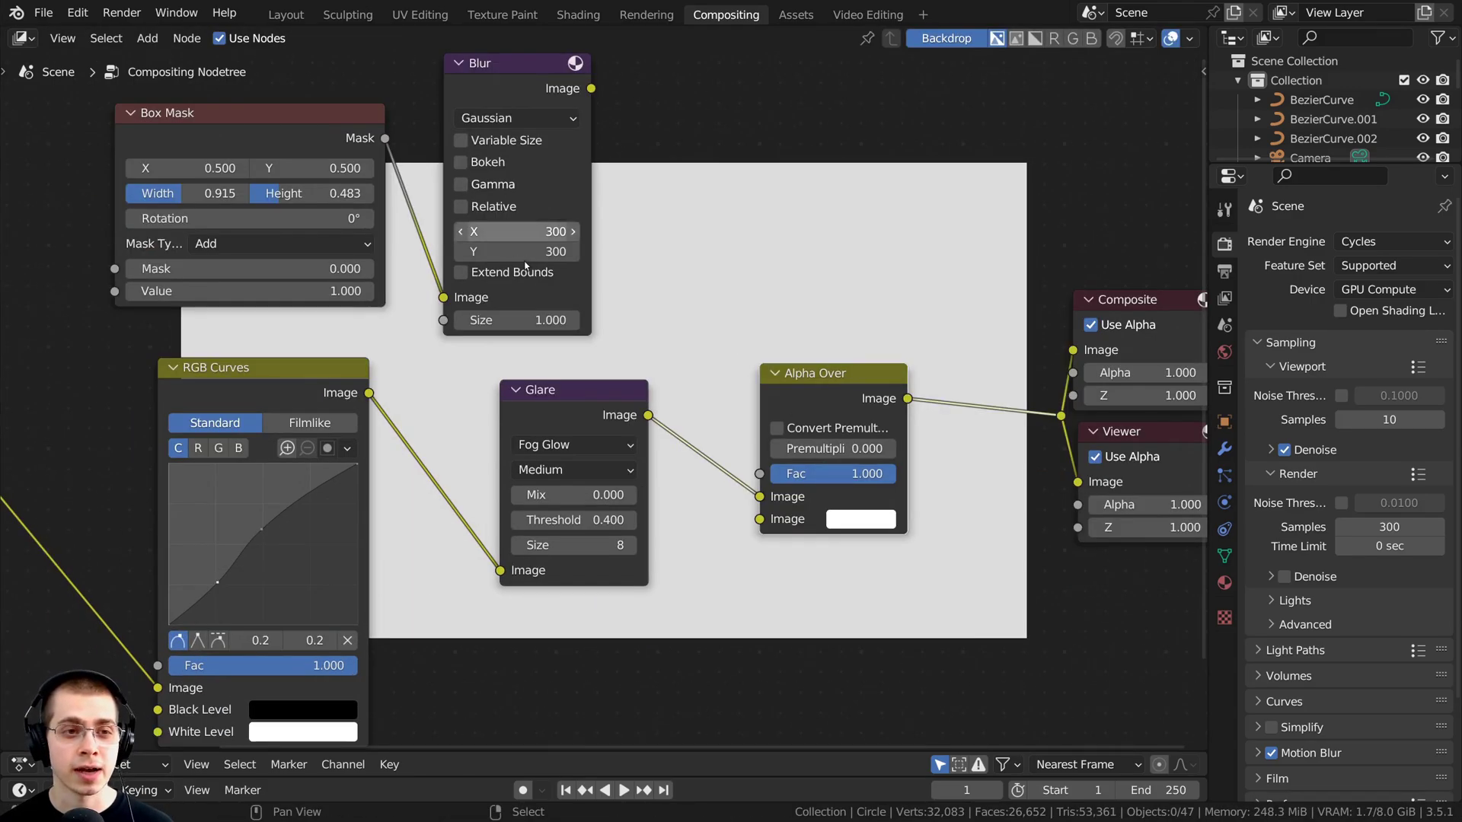
# Step: Connect the Blur output to Alpha Over's Fac and move the Glare link to Alpha Over's second Image input
pyautogui.moveTo(427, 116); pyautogui.dragTo(445, 155, button='middle')
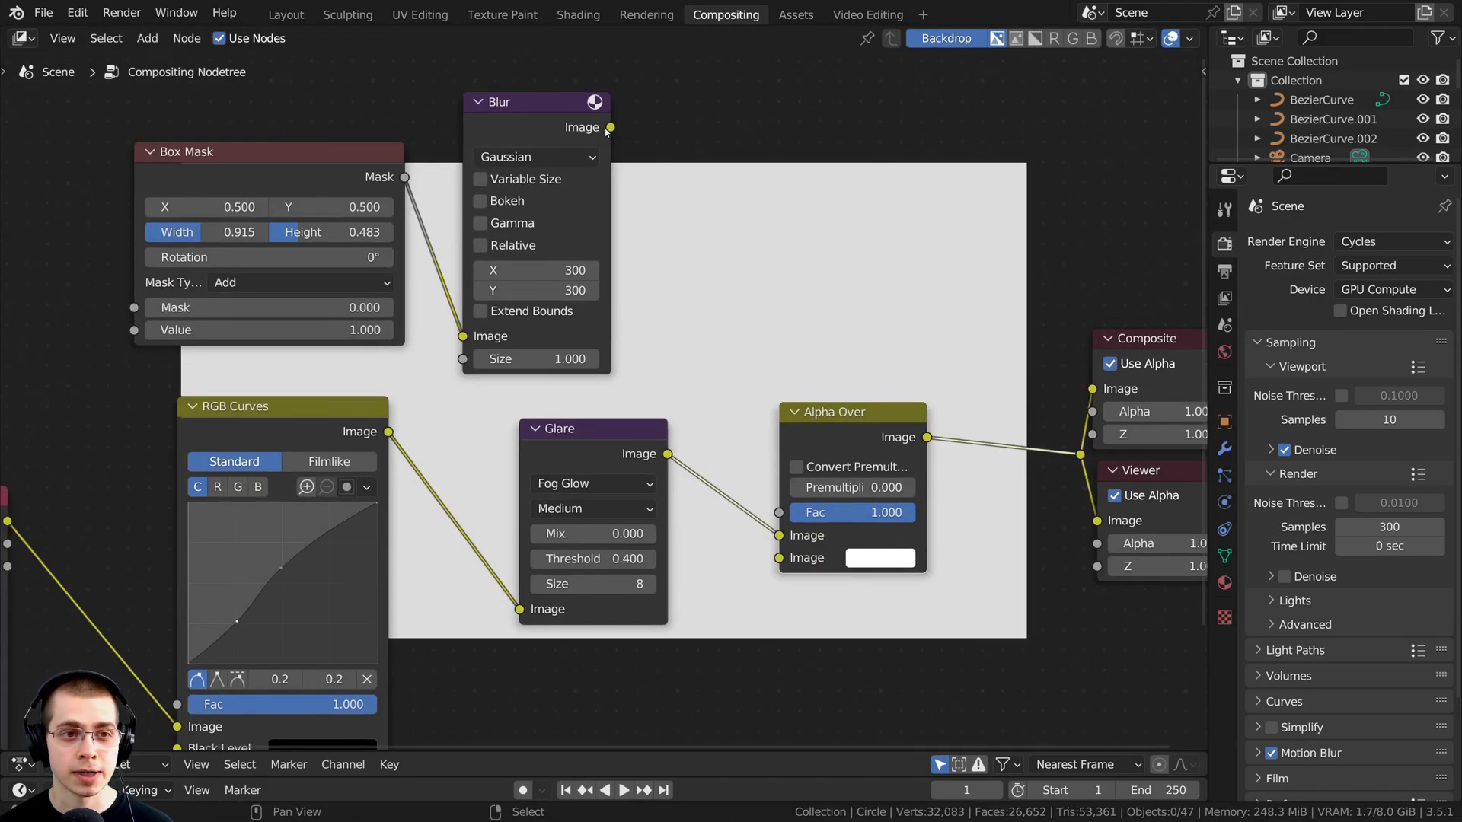
pyautogui.moveTo(610, 128); pyautogui.dragTo(776, 510)
pyautogui.moveTo(603, 430); pyautogui.dragTo(576, 436)
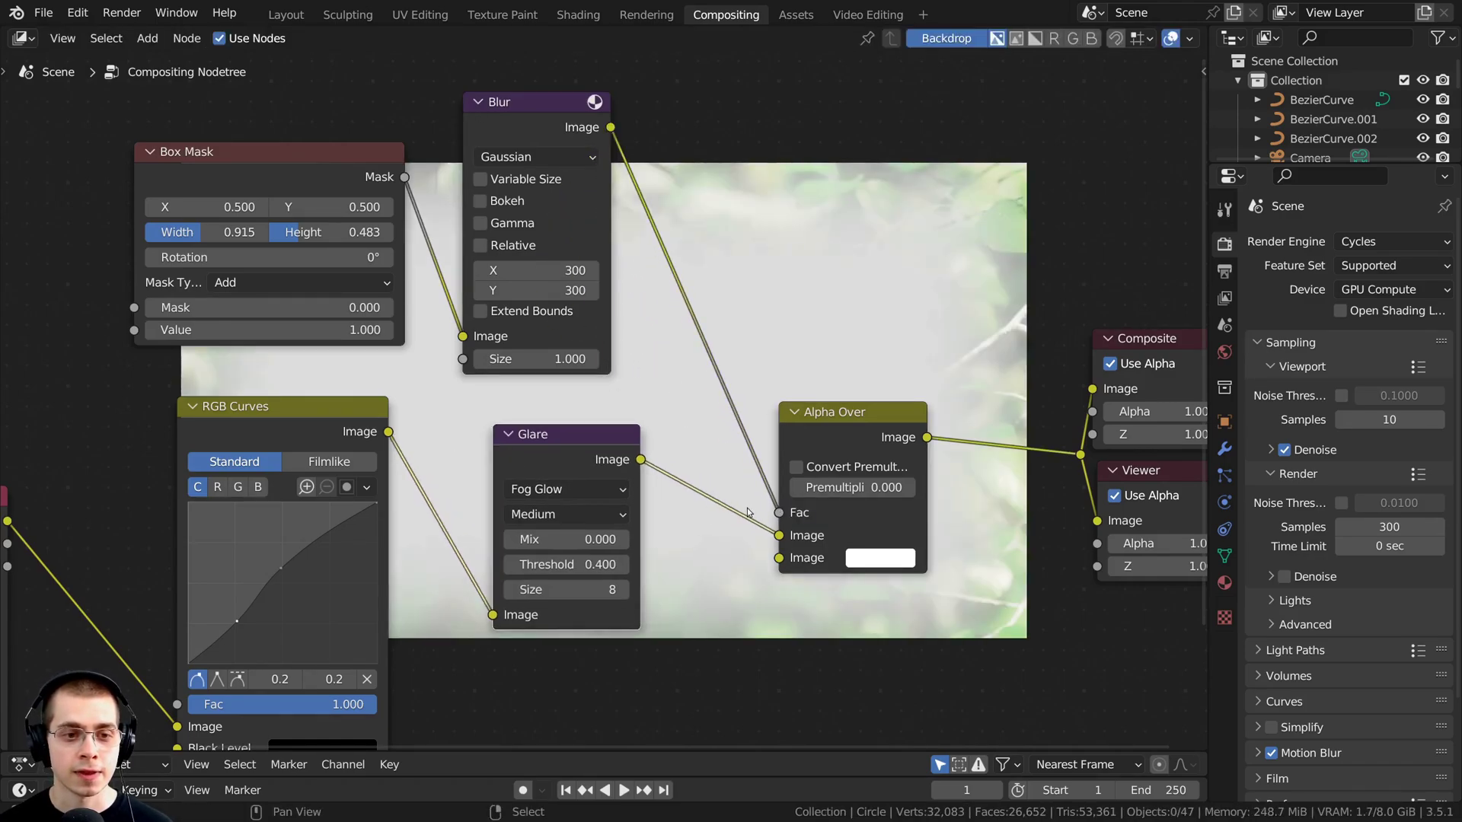
pyautogui.moveTo(776, 537); pyautogui.dragTo(778, 561)
pyautogui.moveTo(882, 535); pyautogui.dragTo(725, 601, button='middle')
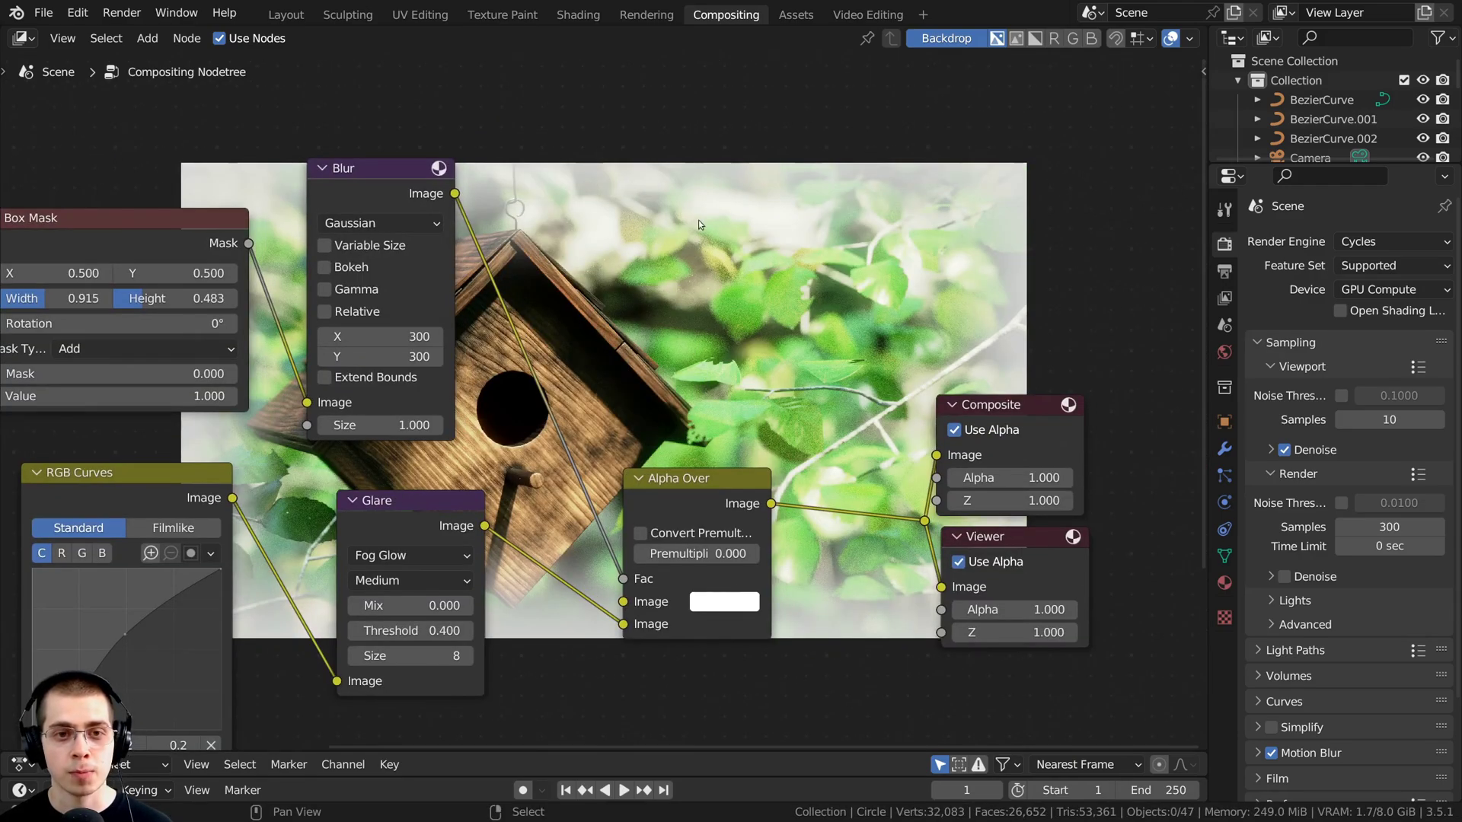
# Step: Set Alpha Over's first Image colour to black and reduce the Box Mask to width 0.905 and height 0.475
pyautogui.moveTo(499, 543); pyautogui.dragTo(287, 681, button='middle')
pyautogui.scroll(-1, 682, 499)
pyautogui.moveTo(682, 499); pyautogui.dragTo(670, 395, button='middle')
pyautogui.click(521, 620)
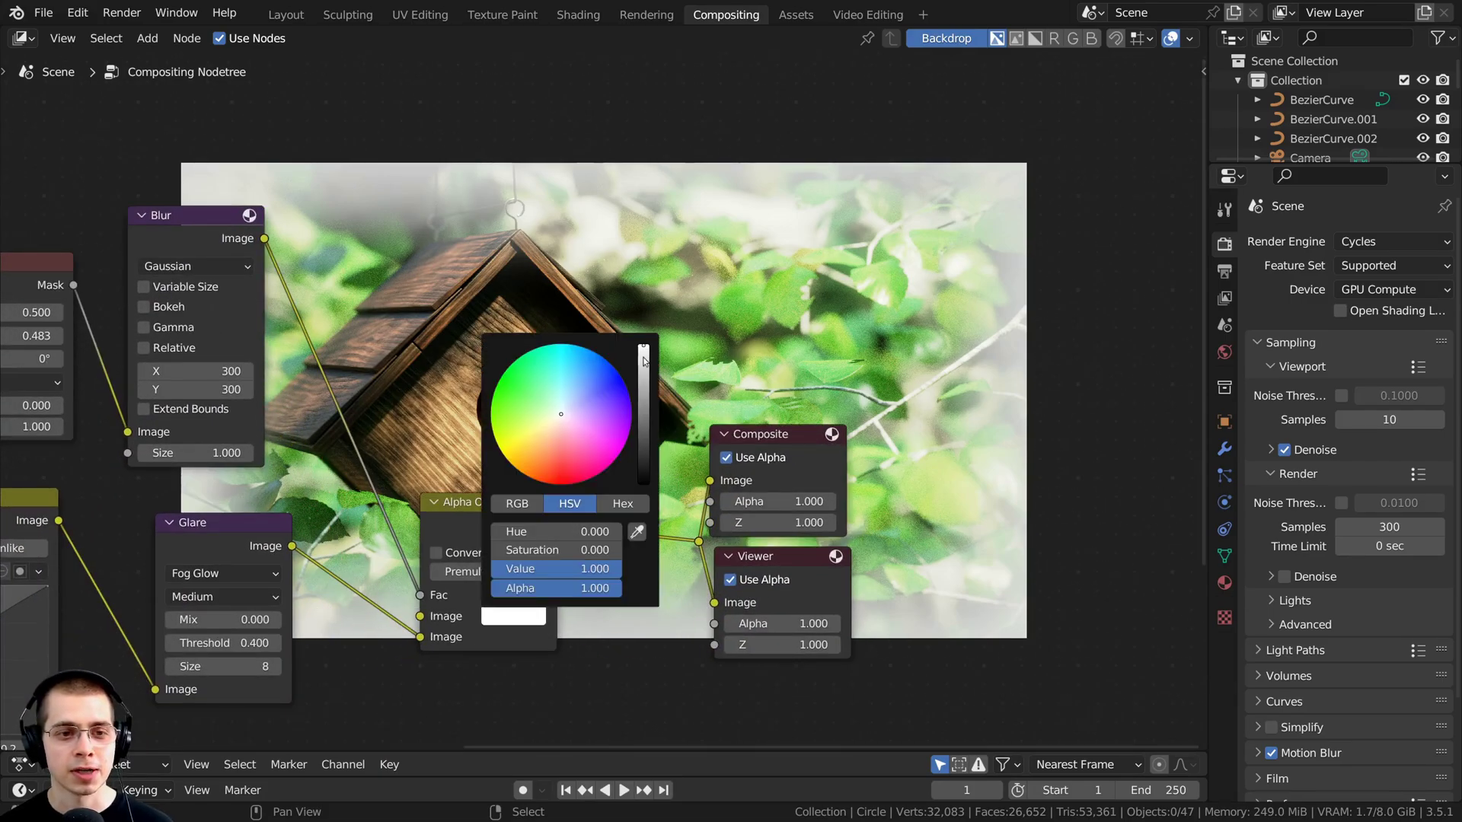
pyautogui.moveTo(644, 362); pyautogui.dragTo(642, 506)
pyautogui.moveTo(278, 361); pyautogui.dragTo(250, 521, button='middle')
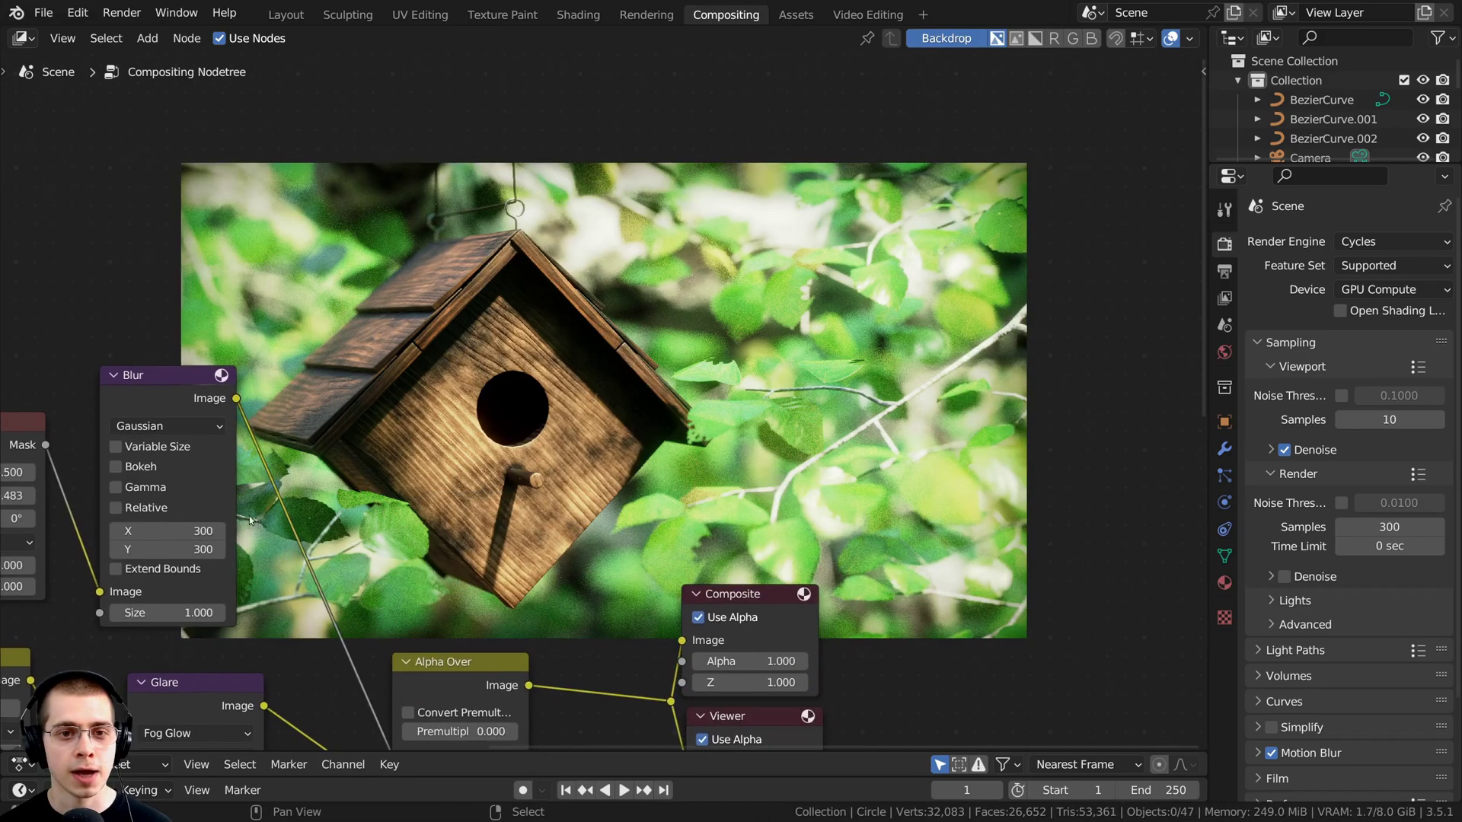
pyautogui.moveTo(324, 583); pyautogui.dragTo(681, 398, button='middle')
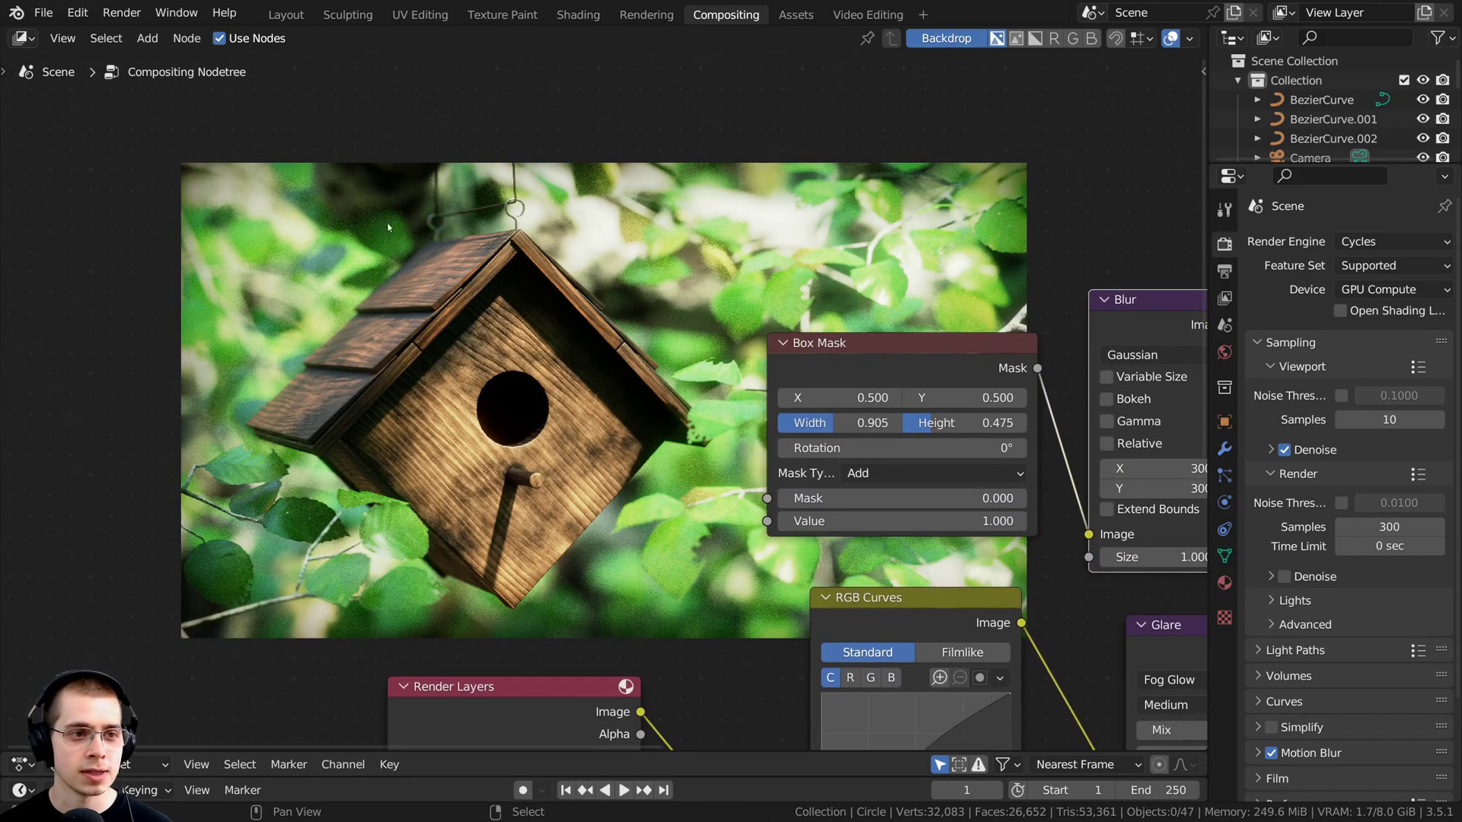
# Step: Insert a Denoise node between the Render Layers and RGB Curves nodes
pyautogui.moveTo(631, 482); pyautogui.dragTo(572, 392, button='middle')
pyautogui.hotkey('shift', 'a')
pyautogui.click(572, 394)
pyautogui.write('d')
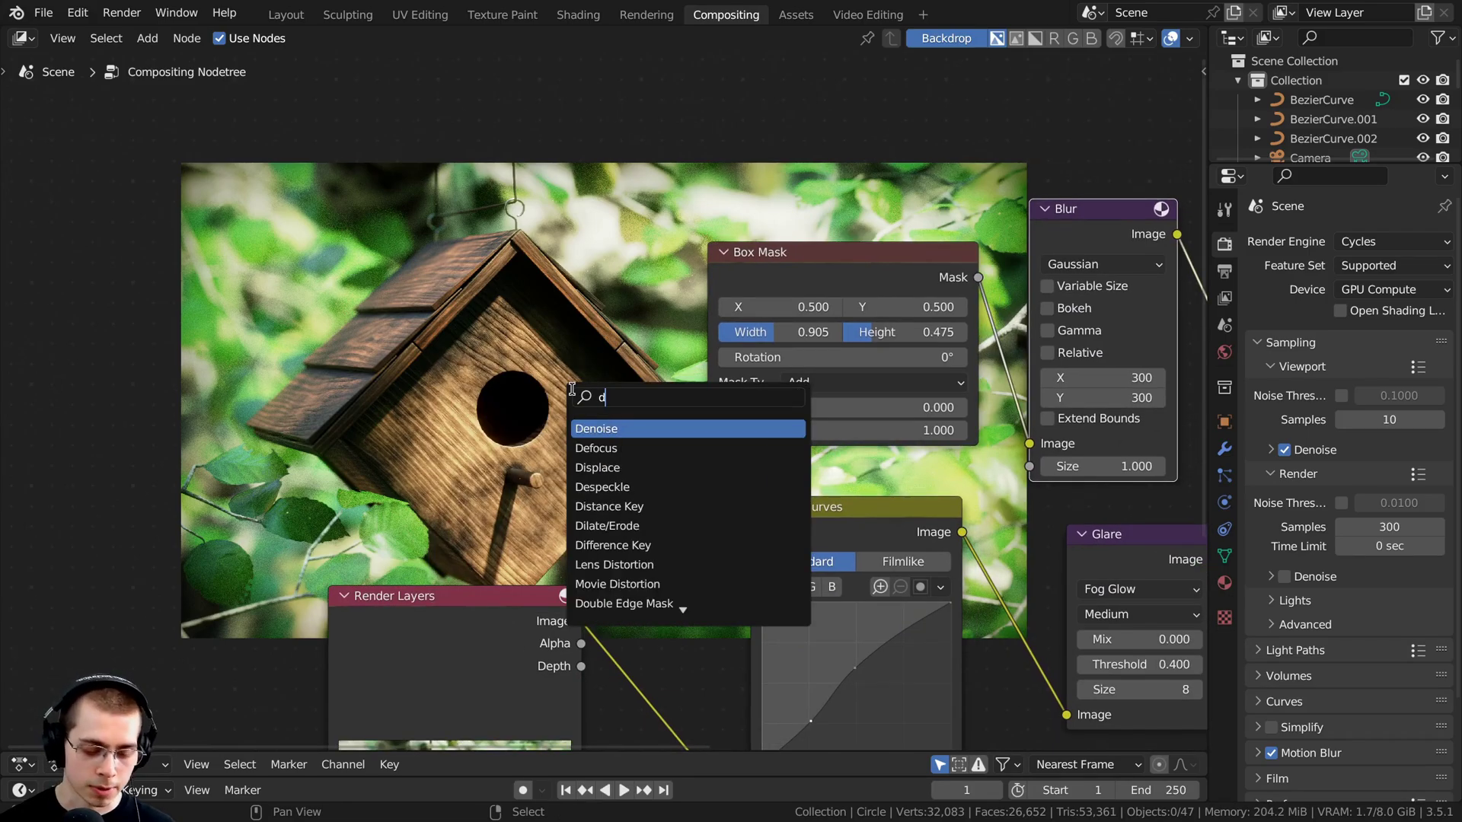
pyautogui.write('e')
pyautogui.click(595, 429)
pyautogui.click(597, 585)
# Step: Set the Denoise node's prefilter to Fast and inspect the denoised image on the backdrop
pyautogui.moveTo(632, 611); pyautogui.dragTo(588, 519, button='middle')
pyautogui.moveTo(682, 523); pyautogui.dragTo(673, 523)
pyautogui.click(673, 581)
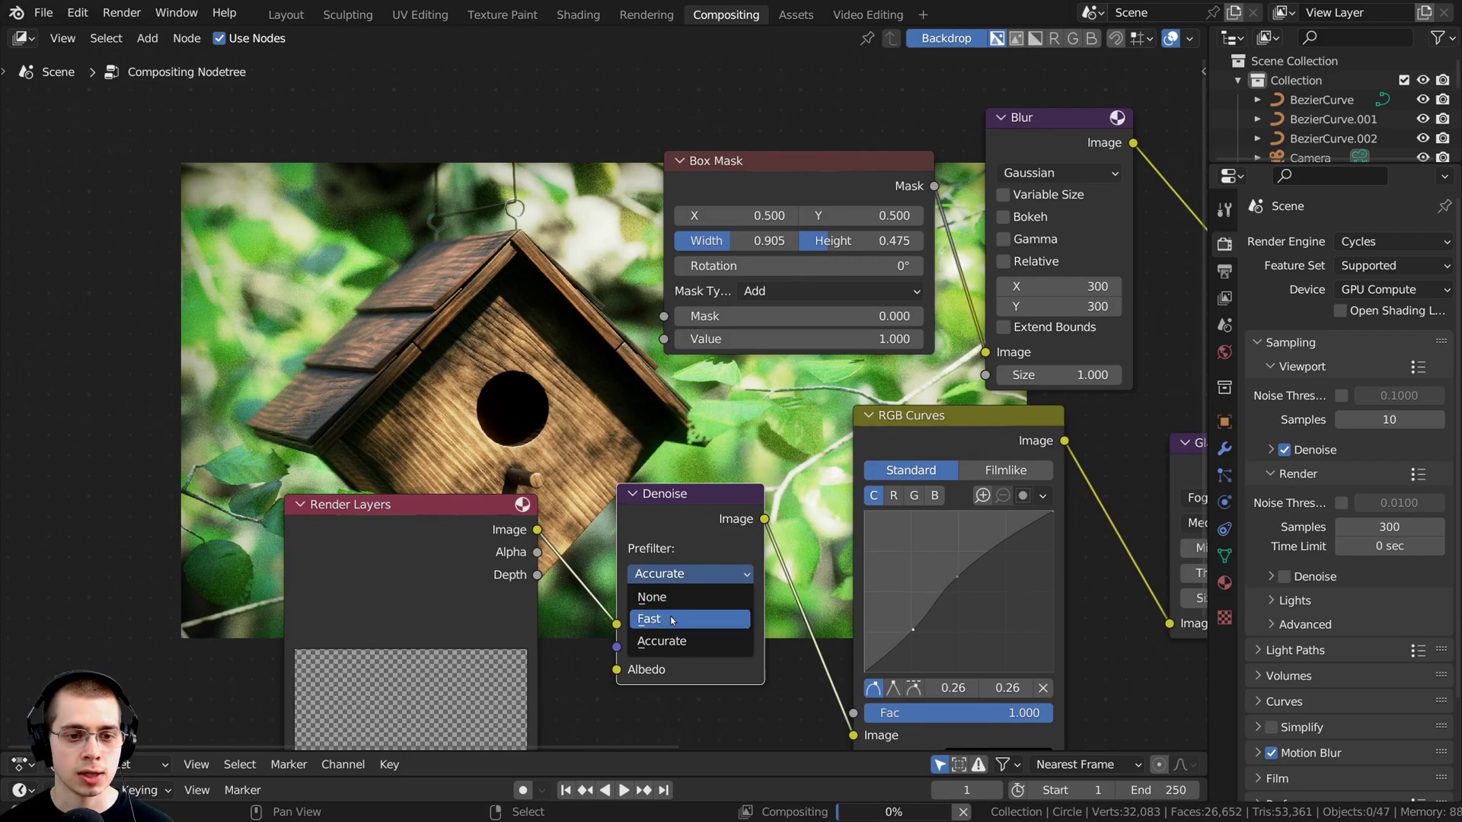
pyautogui.click(674, 620)
pyautogui.moveTo(472, 570); pyautogui.dragTo(892, 607, button='middle')
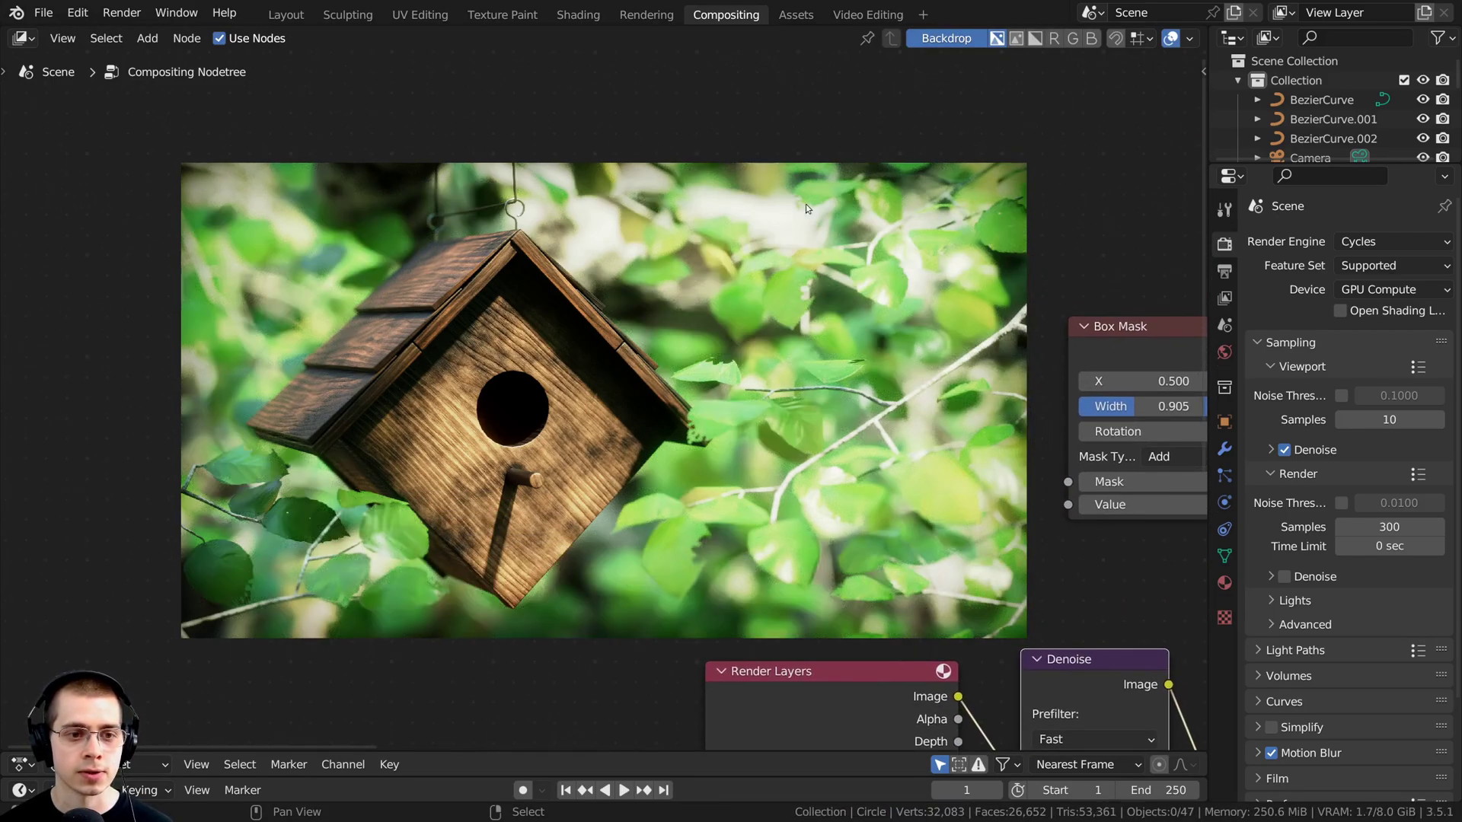
# Step: Select the Viewer node and show its node properties with the option for saving the image
pyautogui.moveTo(734, 438); pyautogui.dragTo(319, 388, button='middle')
pyautogui.scroll(-4, 326, 392)
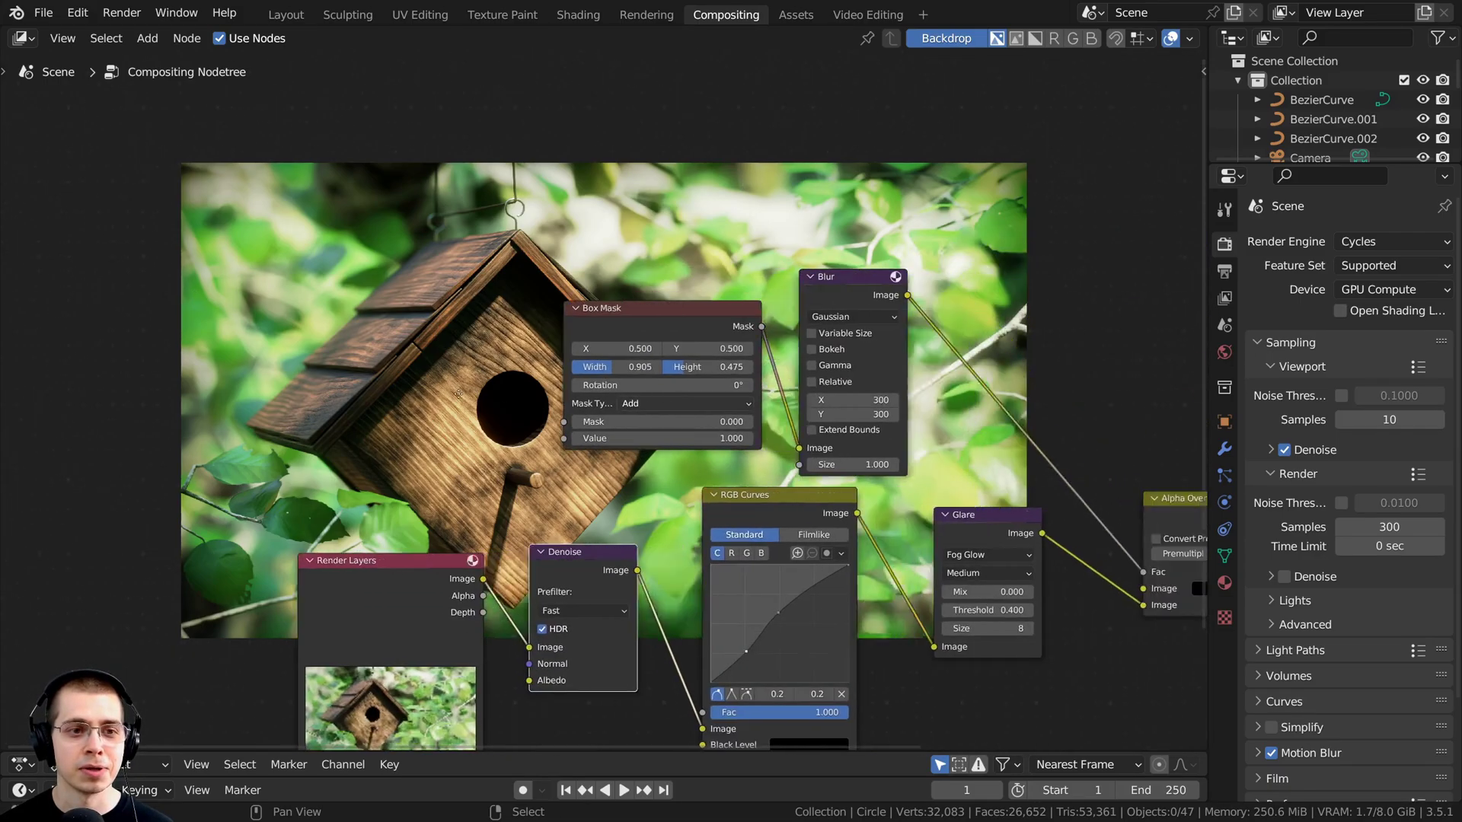
pyautogui.moveTo(1195, 395); pyautogui.dragTo(586, 322, button='middle')
pyautogui.scroll(1, 631, 517)
pyautogui.scroll(3, 586, 321)
pyautogui.click(865, 532)
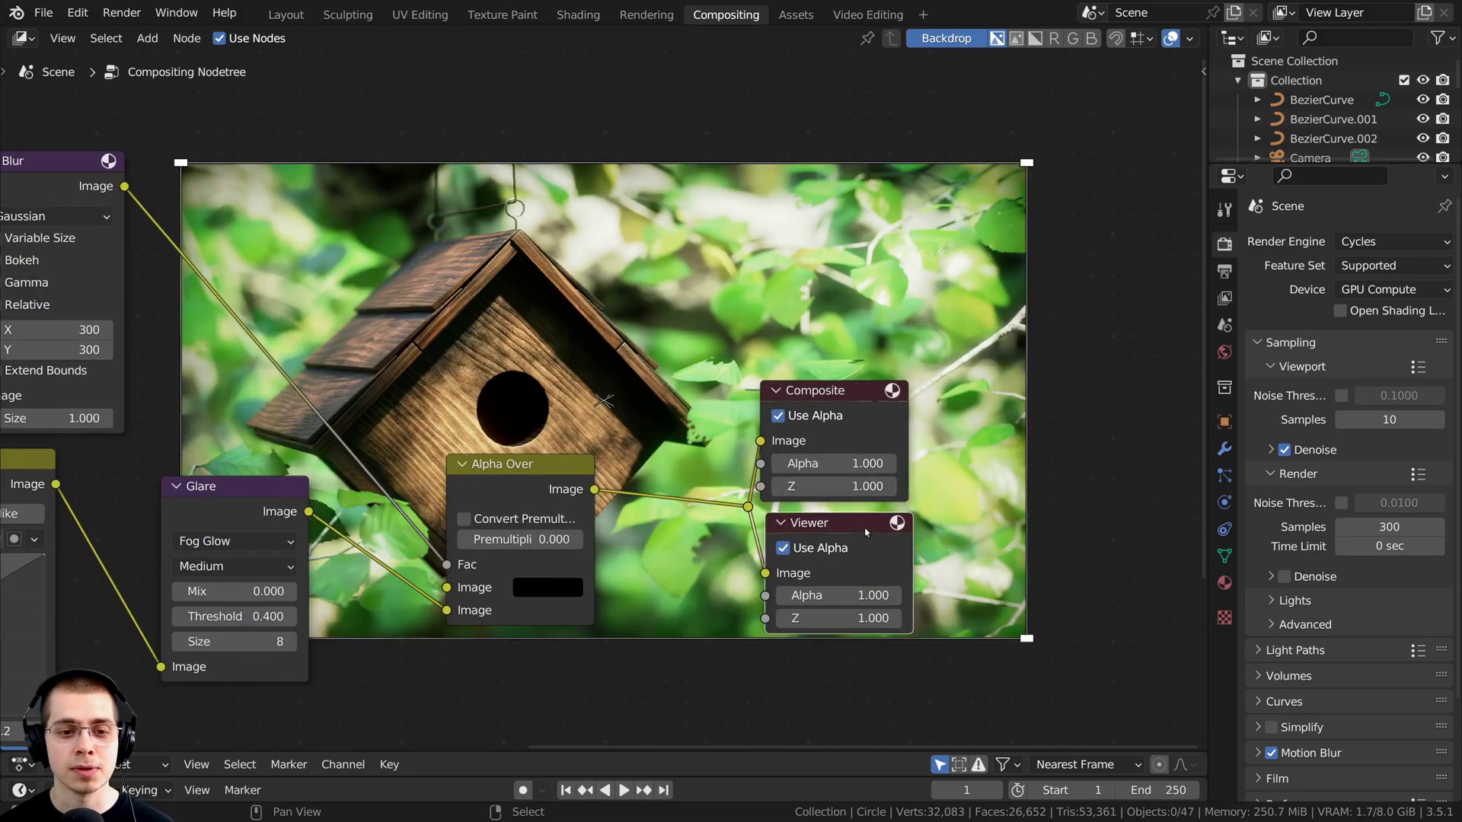
pyautogui.moveTo(891, 436); pyautogui.dragTo(882, 442, button='middle')
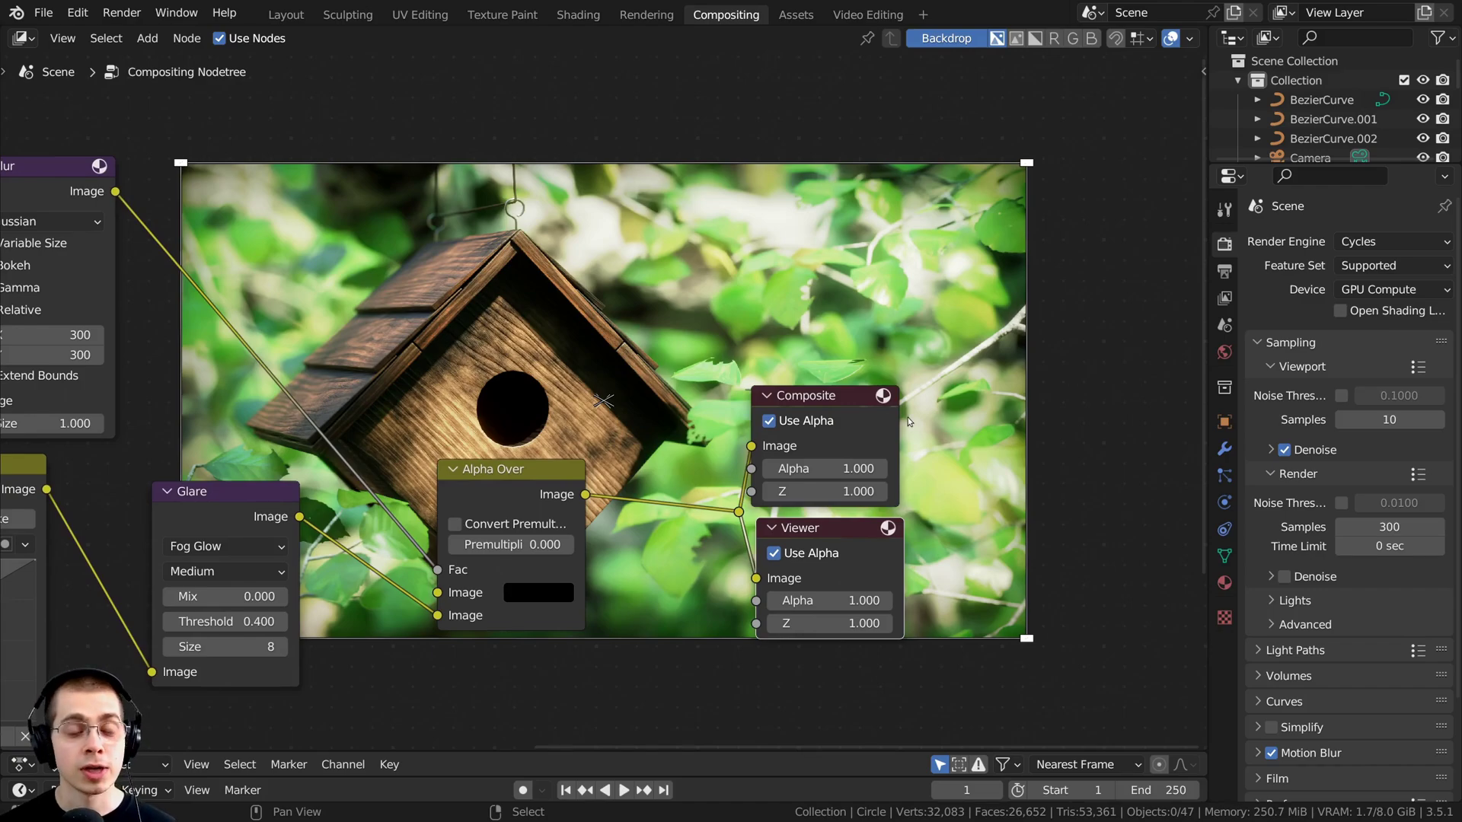
pyautogui.press('n')
pyautogui.click(1197, 163)
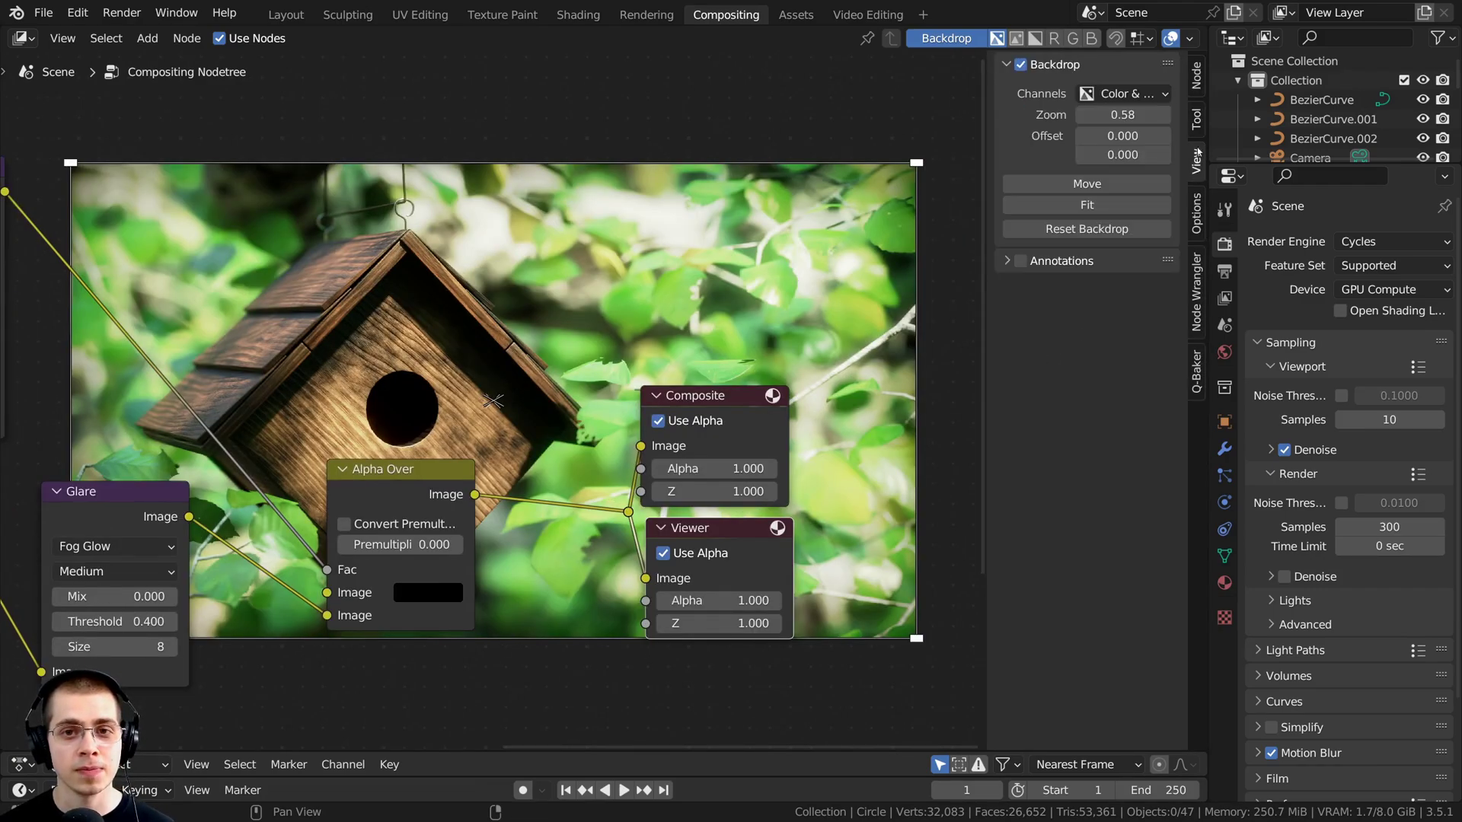
pyautogui.click(1195, 76)
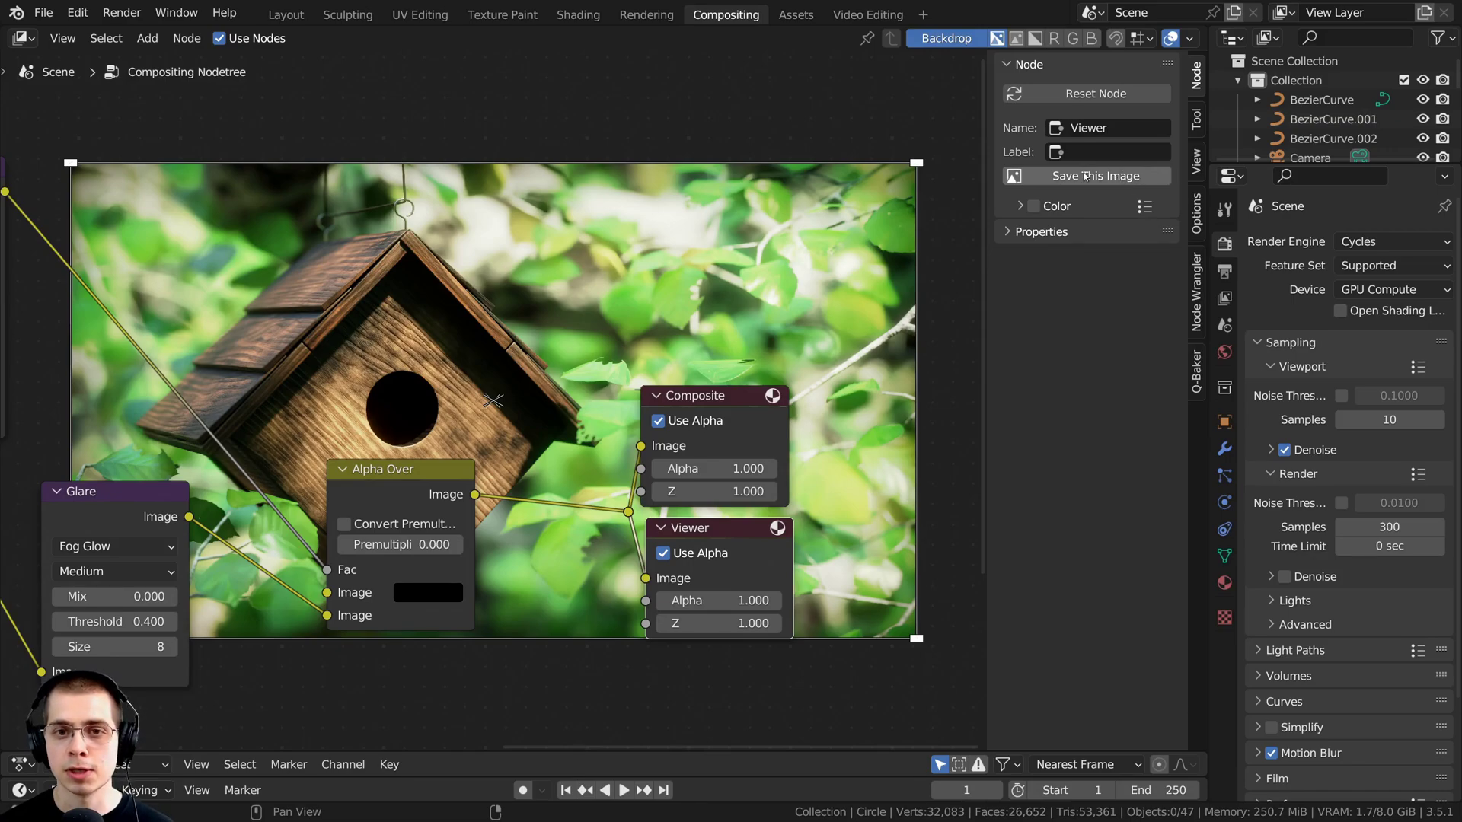
pyautogui.moveTo(615, 347); pyautogui.dragTo(638, 371, button='middle')
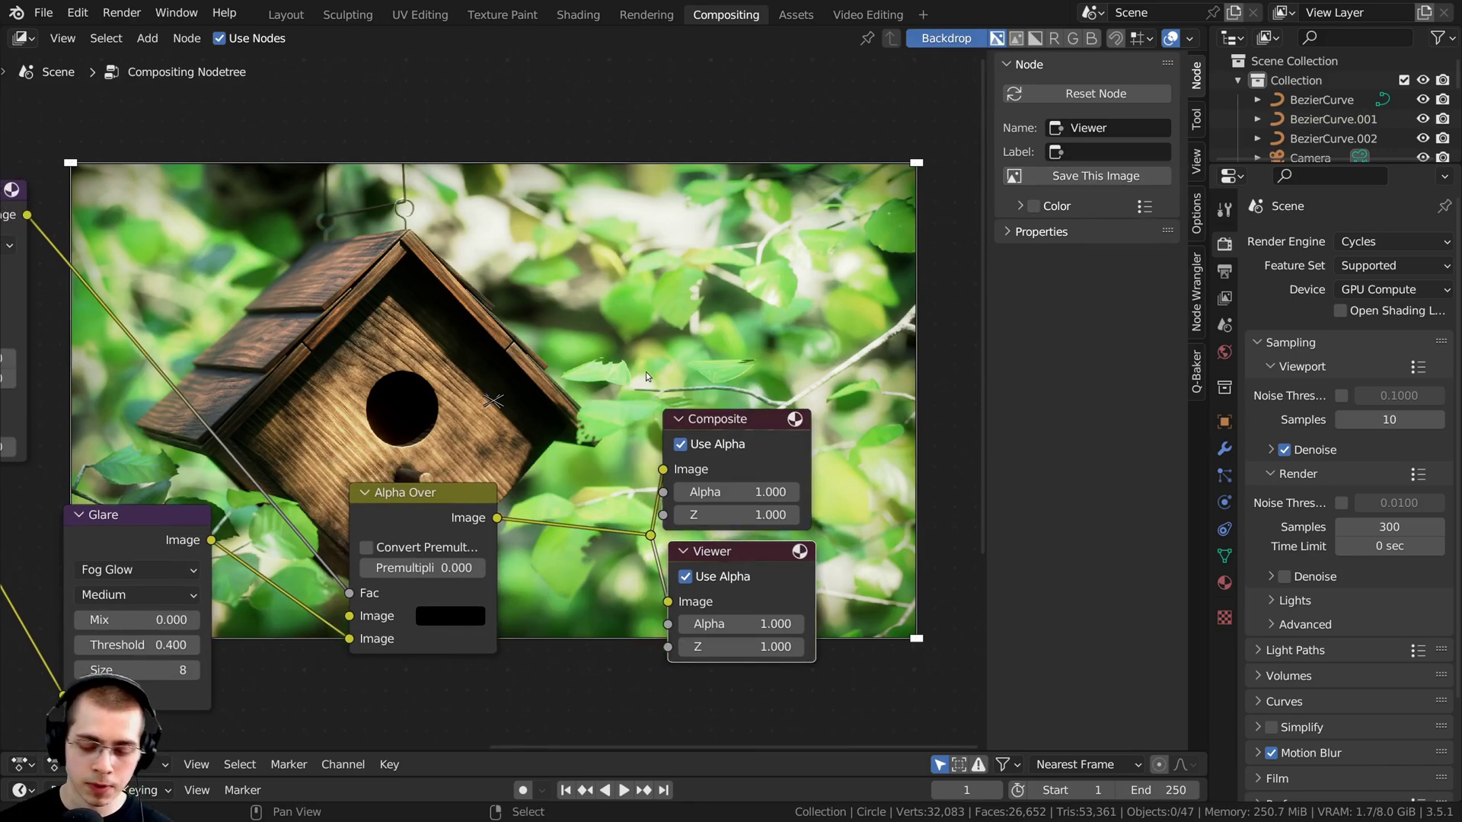
# Step: Show the render result in the image view and switch the displayed image to Viewer Node
pyautogui.press('F11')
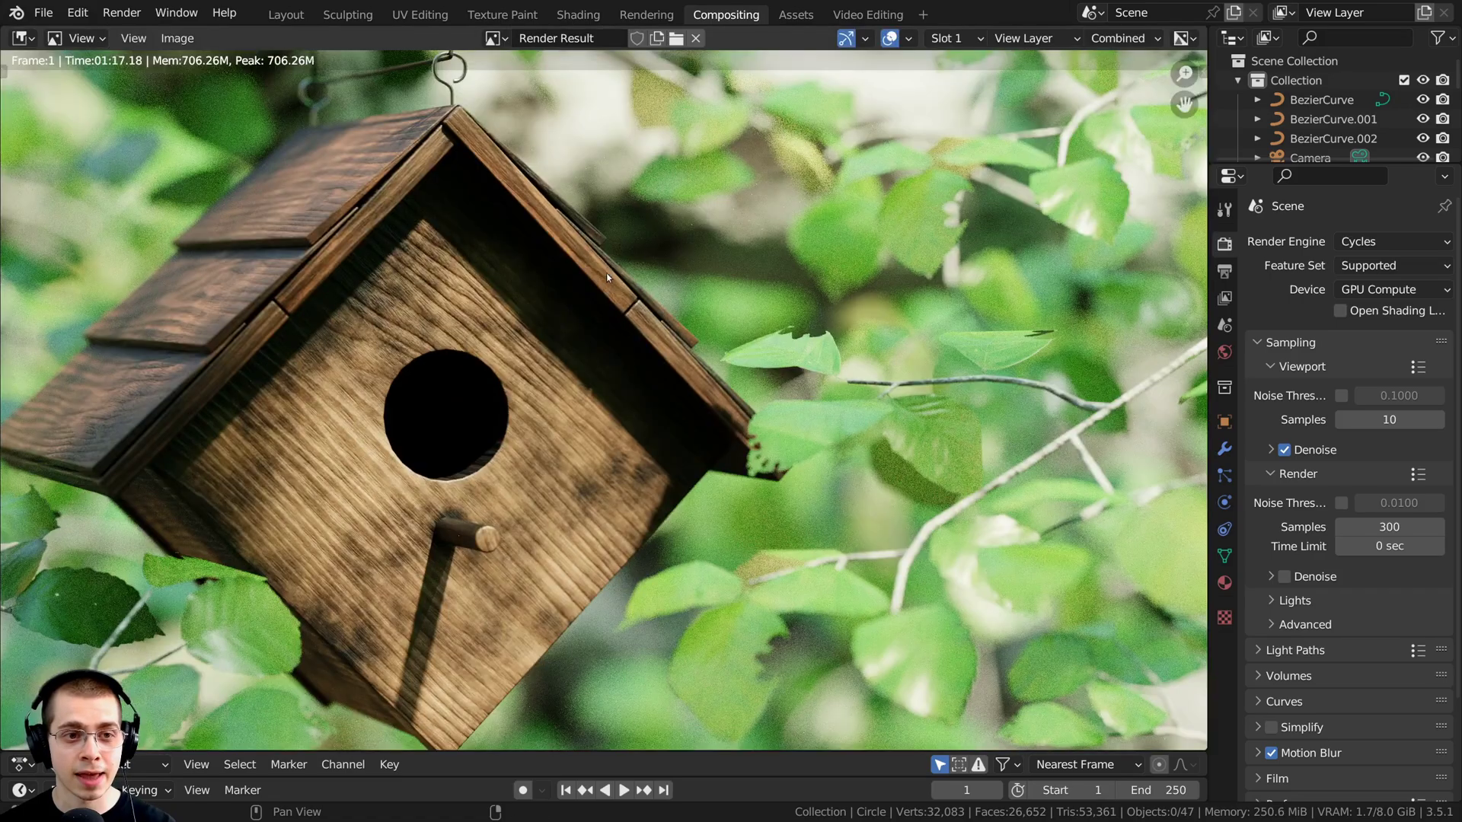
pyautogui.scroll(-2, 576, 218)
pyautogui.click(492, 39)
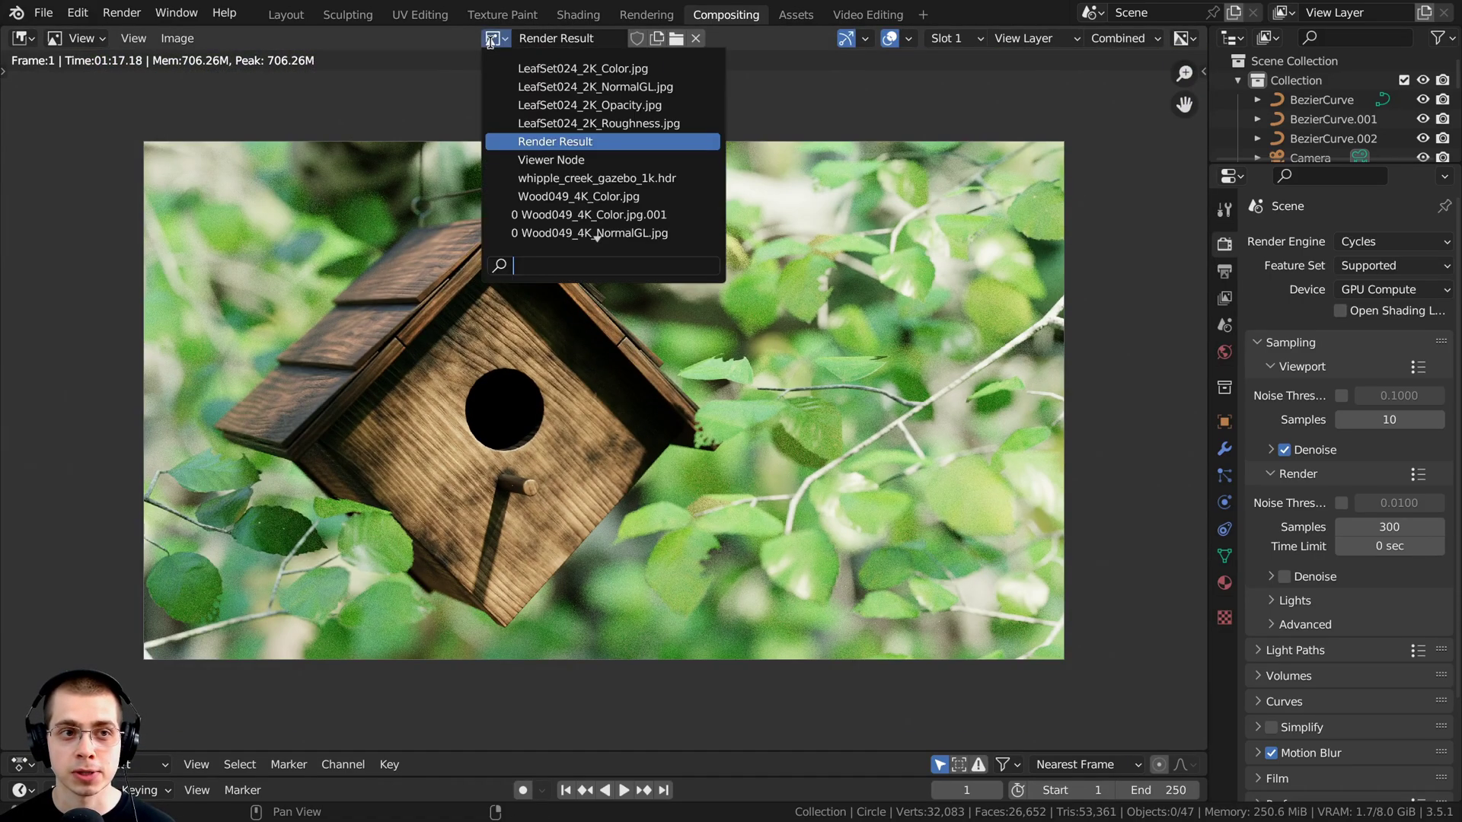
pyautogui.click(529, 160)
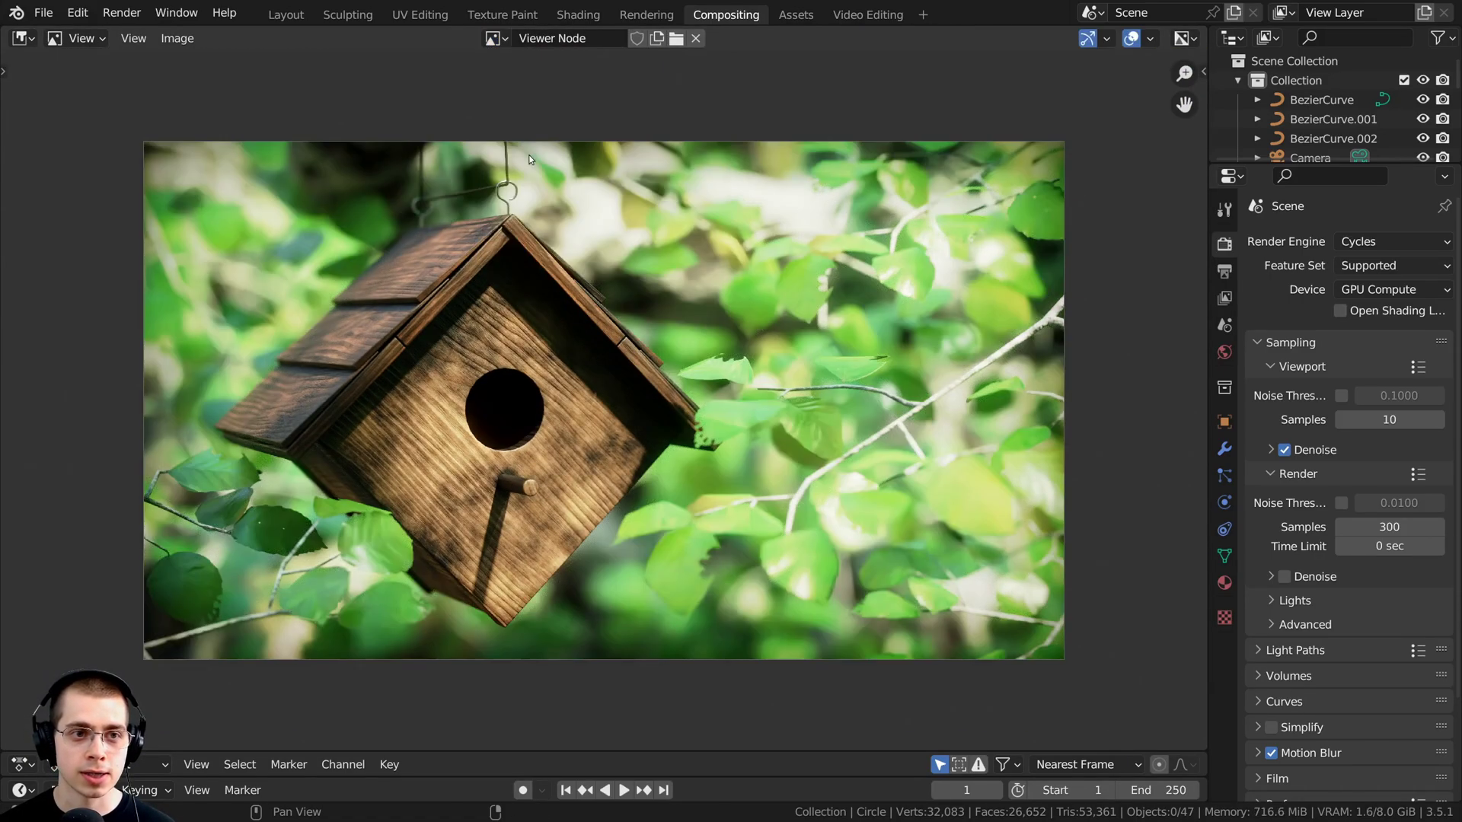
# Step: Look at the options for saving the Viewer Node image, examine the final picture, and return to the compositor node tree
pyautogui.click(176, 39)
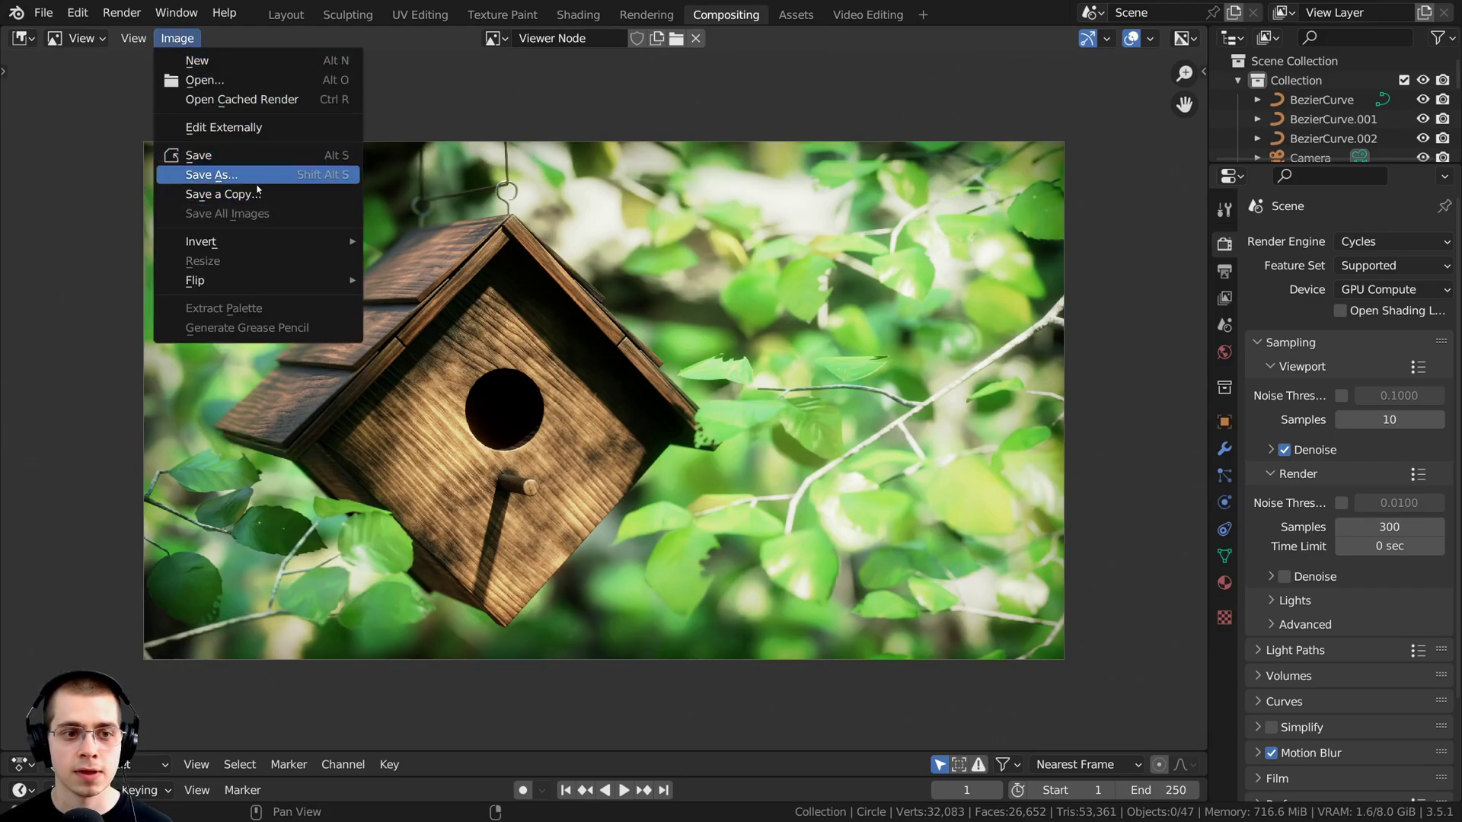
pyautogui.moveTo(686, 263); pyautogui.dragTo(690, 280, button='middle')
pyautogui.scroll(1, 690, 280)
pyautogui.scroll(-1, 690, 280)
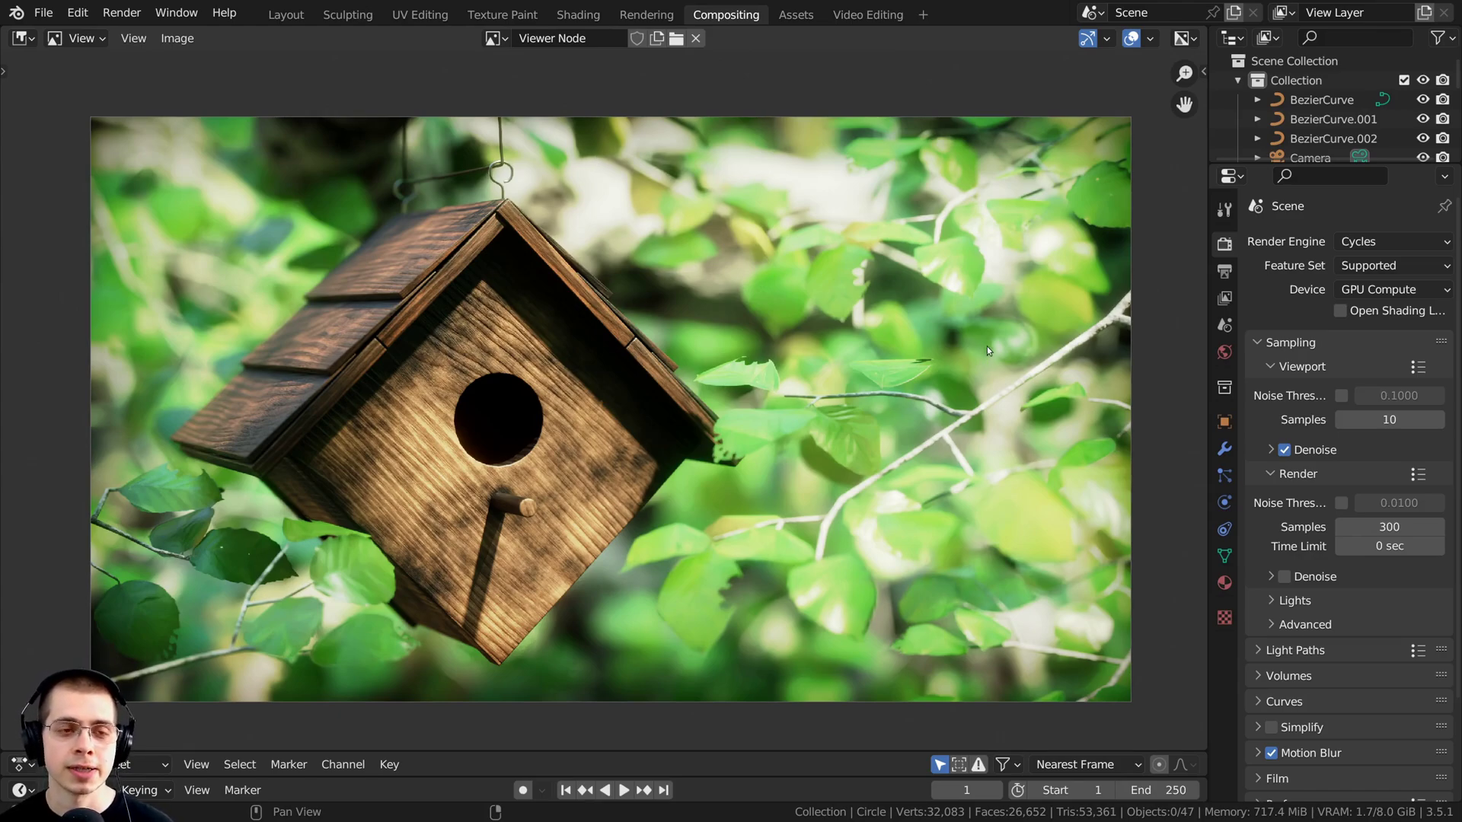
pyautogui.hotkey('shift', 'F3')
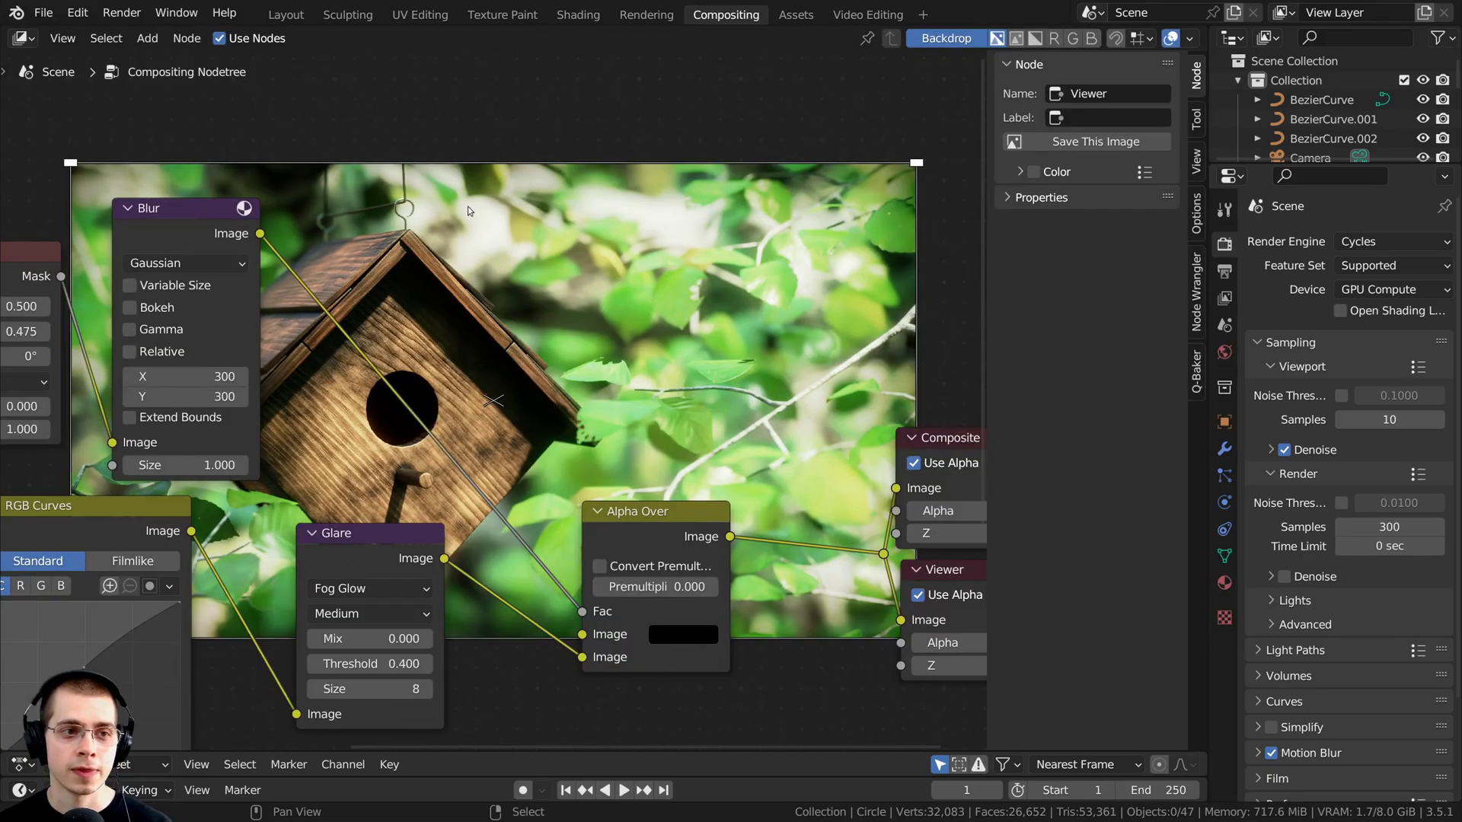
# Step: Switch to the Layout workspace, close the render result, and set the 3D viewport to Solid shading
pyautogui.click(286, 16)
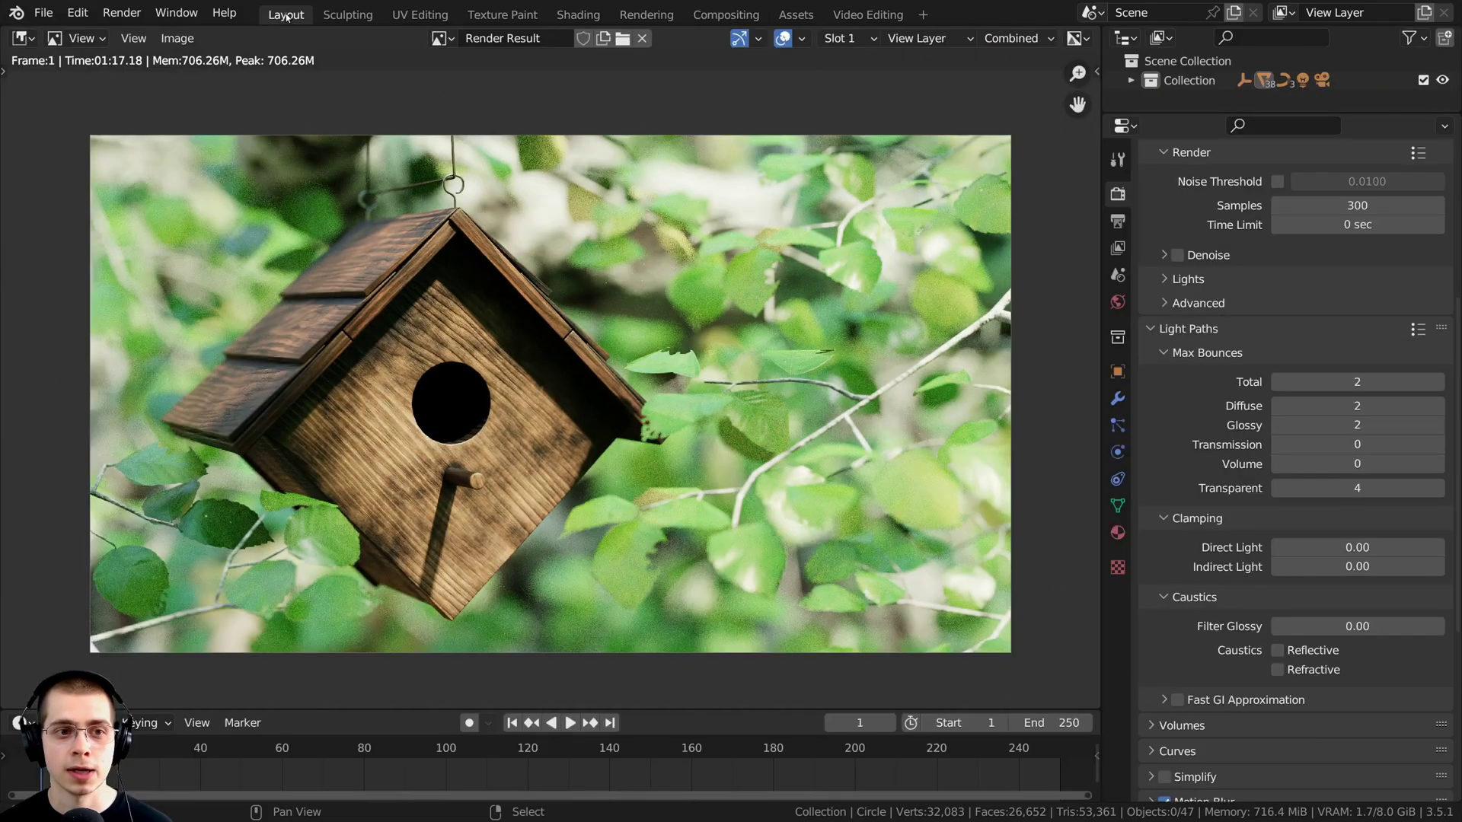
pyautogui.press('Escape')
pyautogui.press('Escape')
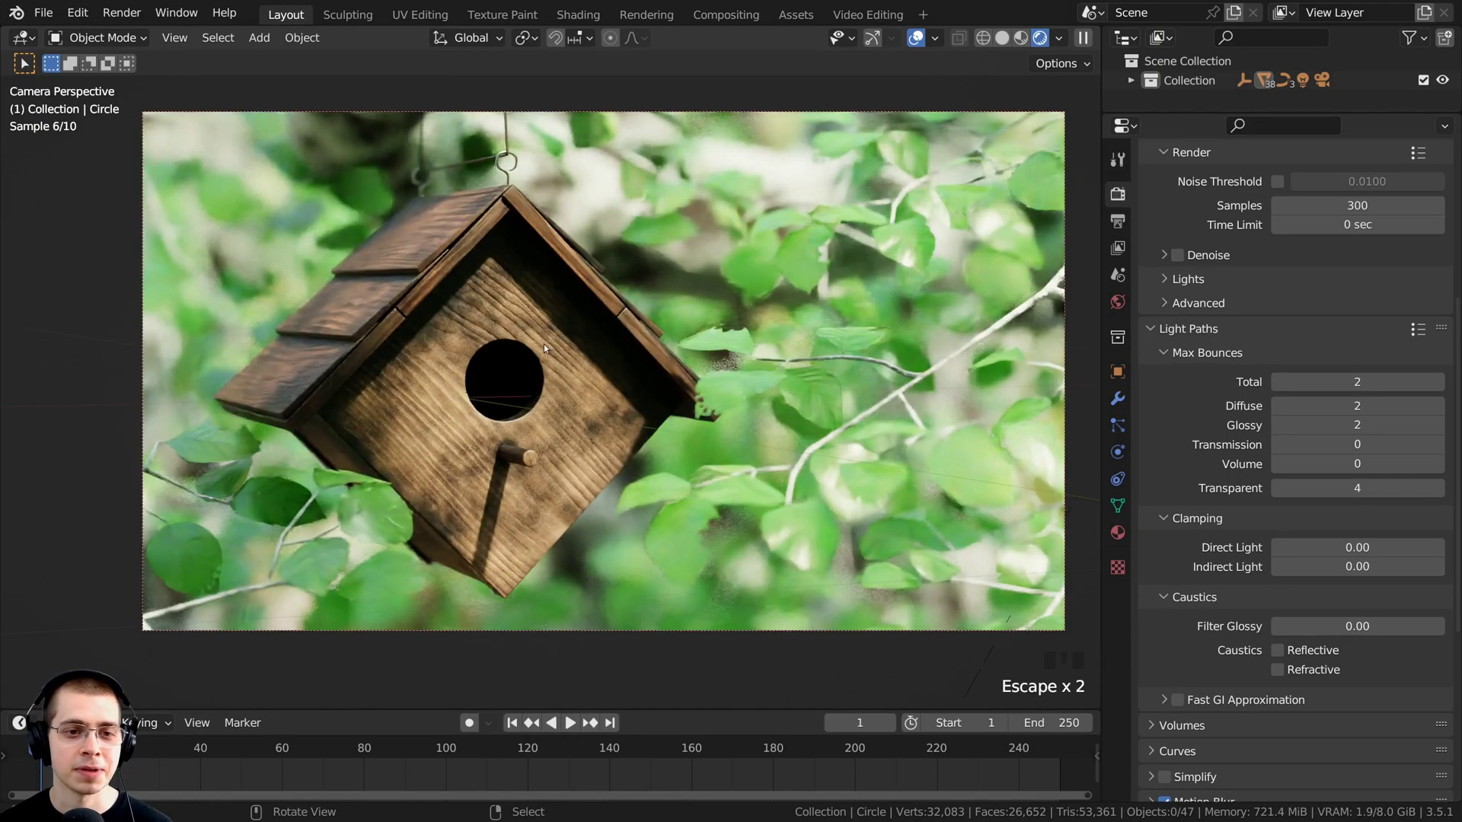
pyautogui.keyDown('shift'); pyautogui.moveTo(540, 353); pyautogui.dragTo(507, 353, button='middle'); pyautogui.keyUp('shift')
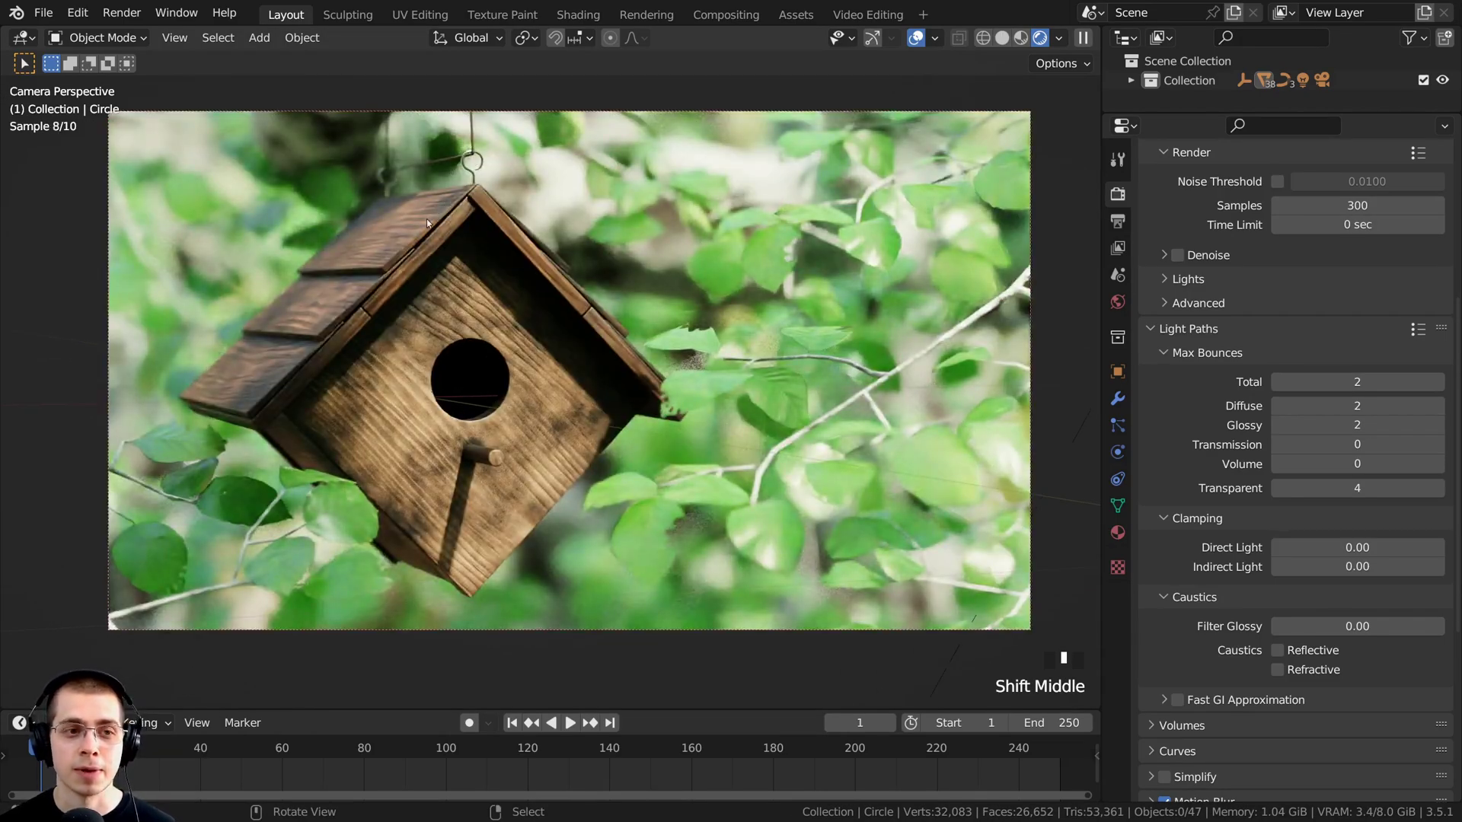
pyautogui.press('z')
pyautogui.click(702, 227)
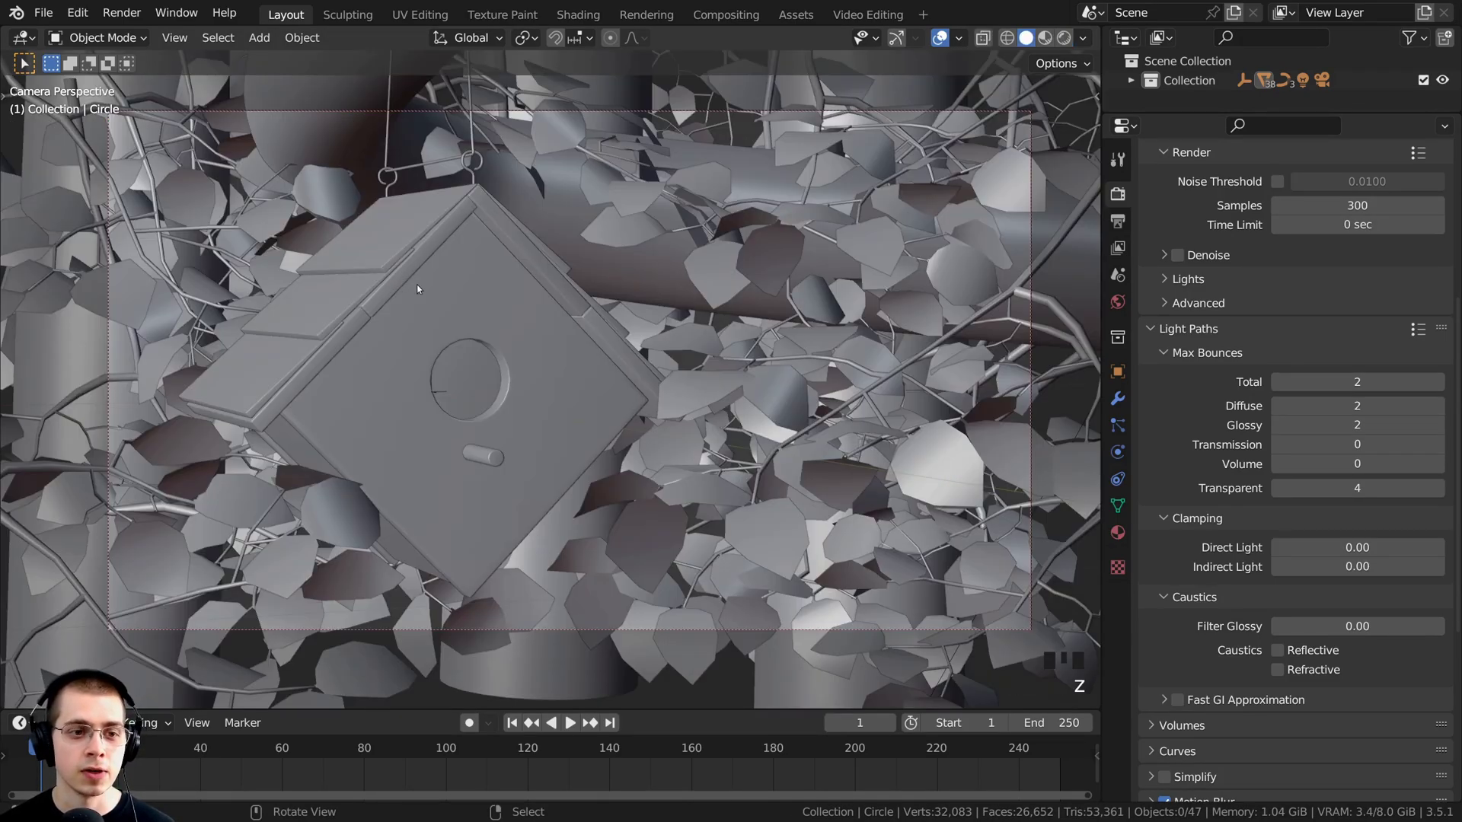
# Step: Select the hanging rope curve above the birdhouse roof in the 3D viewport
pyautogui.moveTo(417, 284); pyautogui.dragTo(490, 295, button='middle')
pyautogui.scroll(2, 399, 405)
pyautogui.keyDown('shift'); pyautogui.moveTo(398, 405); pyautogui.dragTo(639, 312, button='middle'); pyautogui.keyUp('shift')
pyautogui.rightClick(509, 332)
pyautogui.keyDown('shift'); pyautogui.moveTo(639, 313); pyautogui.dragTo(389, 338, button='middle'); pyautogui.keyUp('shift')
pyautogui.keyDown('shift'); pyautogui.moveTo(944, 286); pyautogui.dragTo(710, 323, button='middle'); pyautogui.keyUp('shift')
pyautogui.scroll(1, 651, 241)
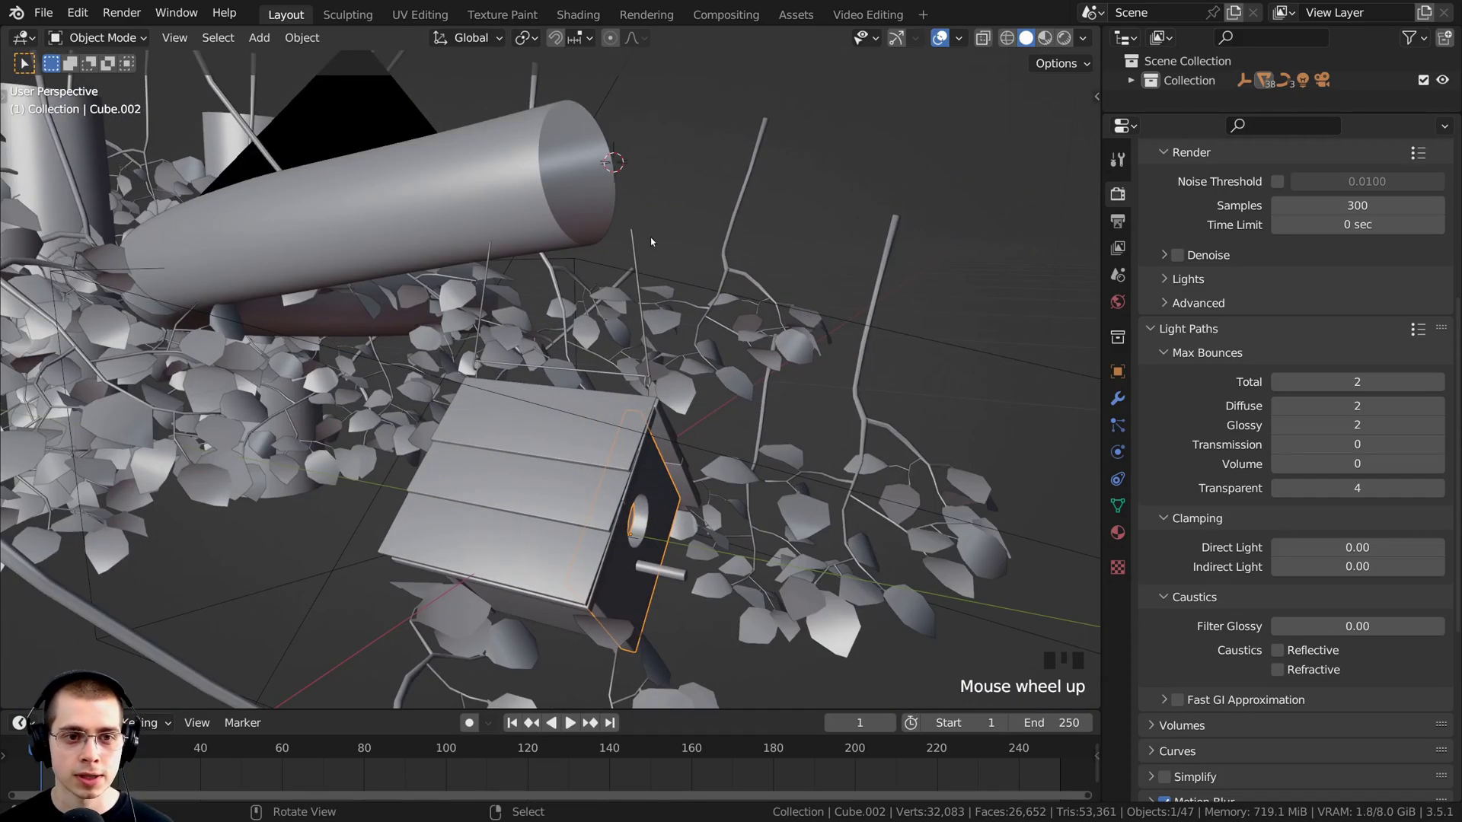
pyautogui.click(634, 236)
pyautogui.keyDown('shift'); pyautogui.moveTo(634, 236); pyautogui.dragTo(697, 256, button='middle'); pyautogui.keyUp('shift')
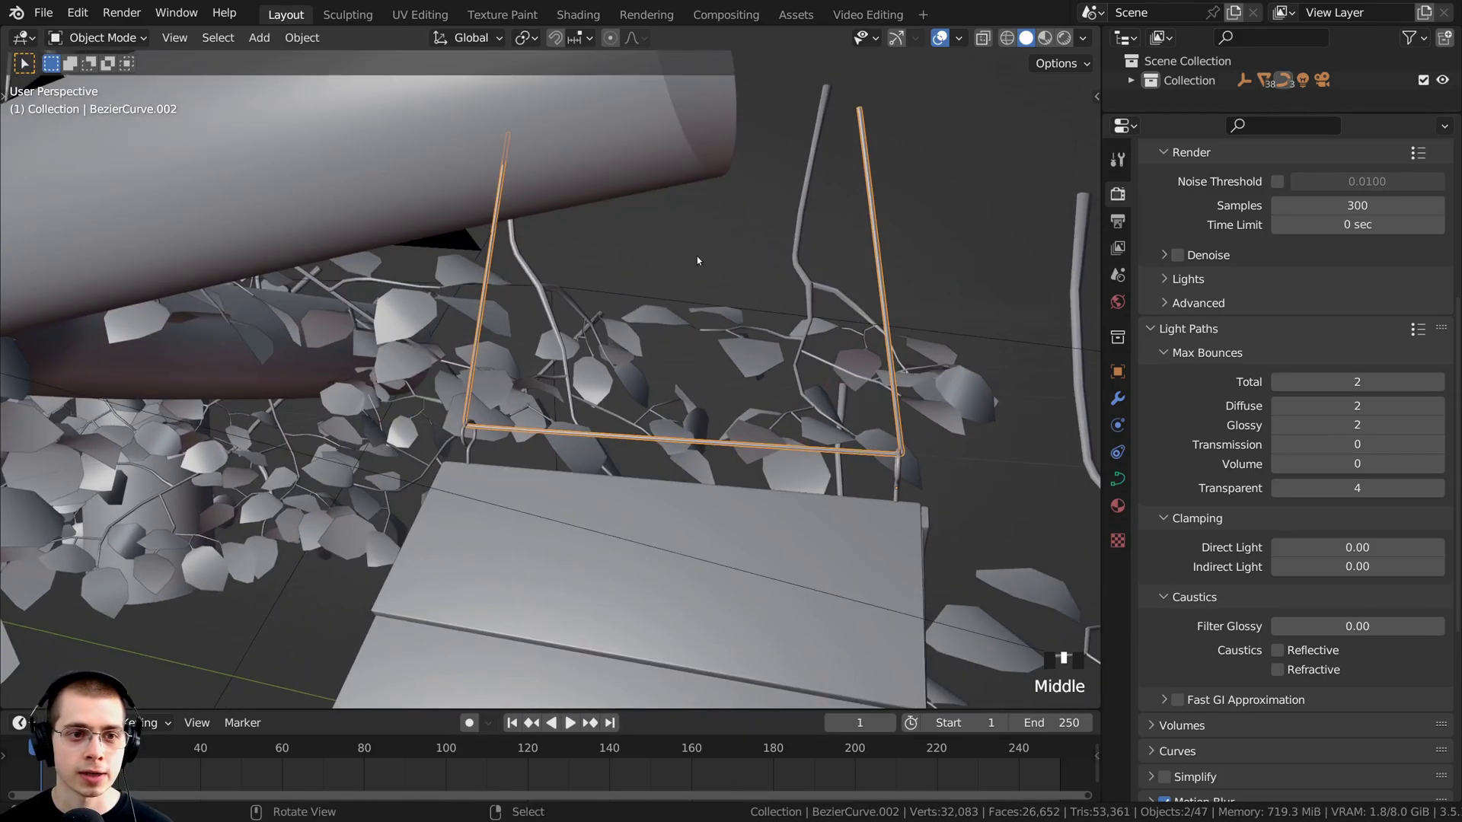
# Step: In Edit Mode, select the upper end points of both rope strands and snap the 3D cursor to that selection
pyautogui.scroll(-1, 693, 240)
pyautogui.press('Tab')
pyautogui.press('a')
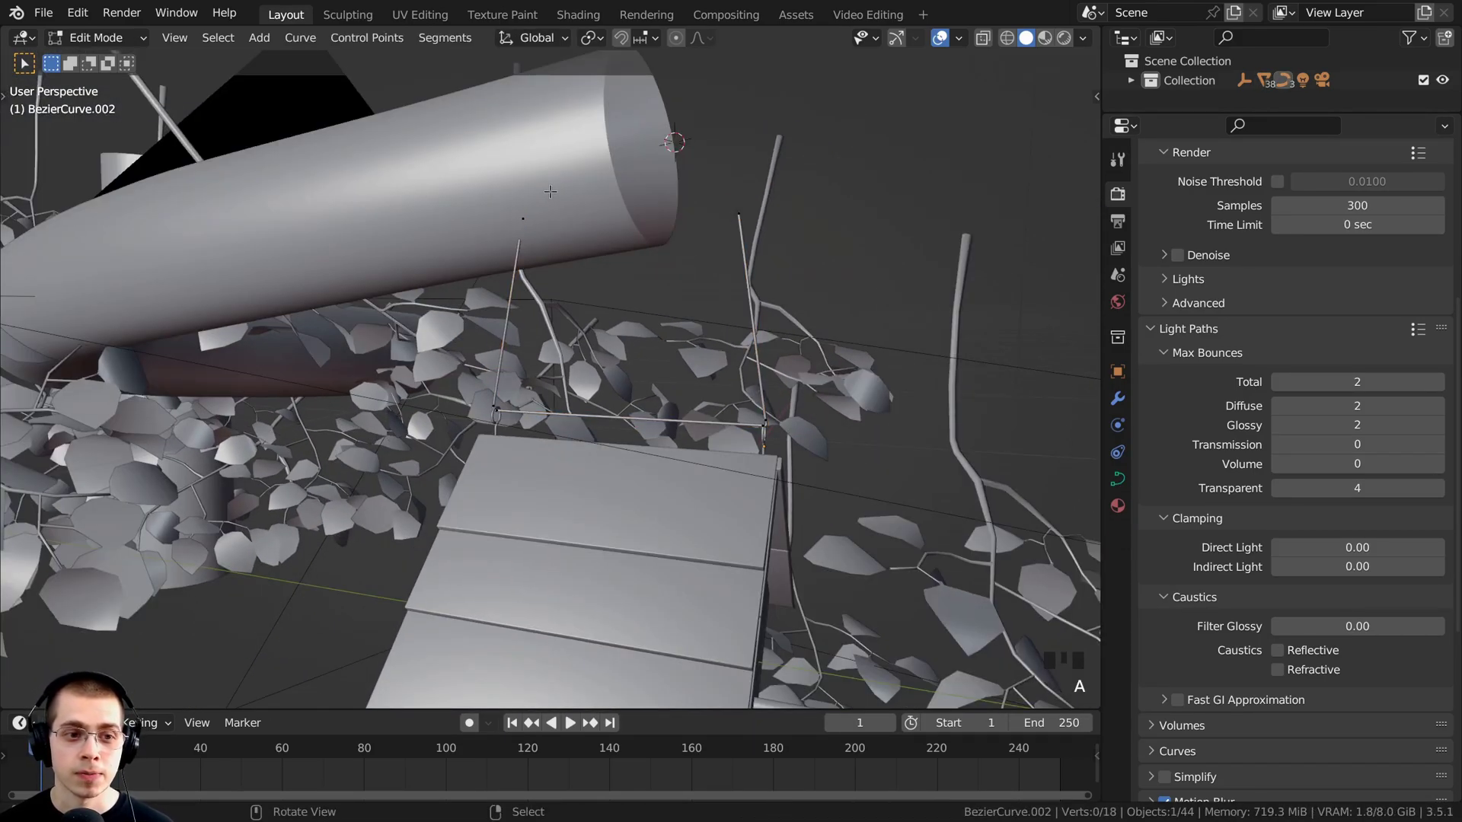
pyautogui.press('b')
pyautogui.moveTo(420, 144); pyautogui.dragTo(794, 278)
pyautogui.press('KP_Decimal')
pyautogui.moveTo(819, 267); pyautogui.dragTo(777, 283, button='middle')
pyautogui.hotkey('shift', 's')
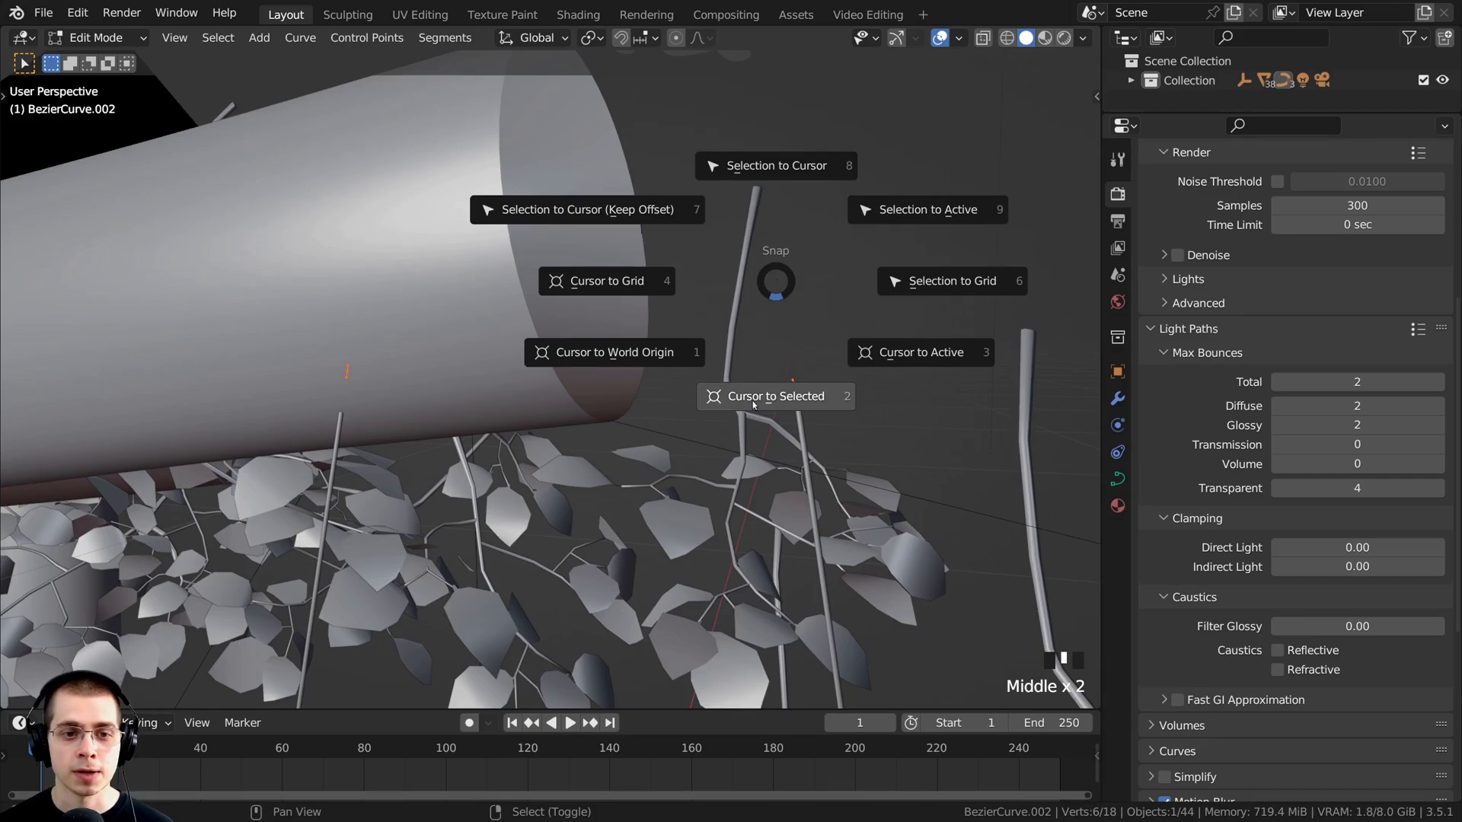
pyautogui.click(750, 406)
pyautogui.scroll(-3, 750, 406)
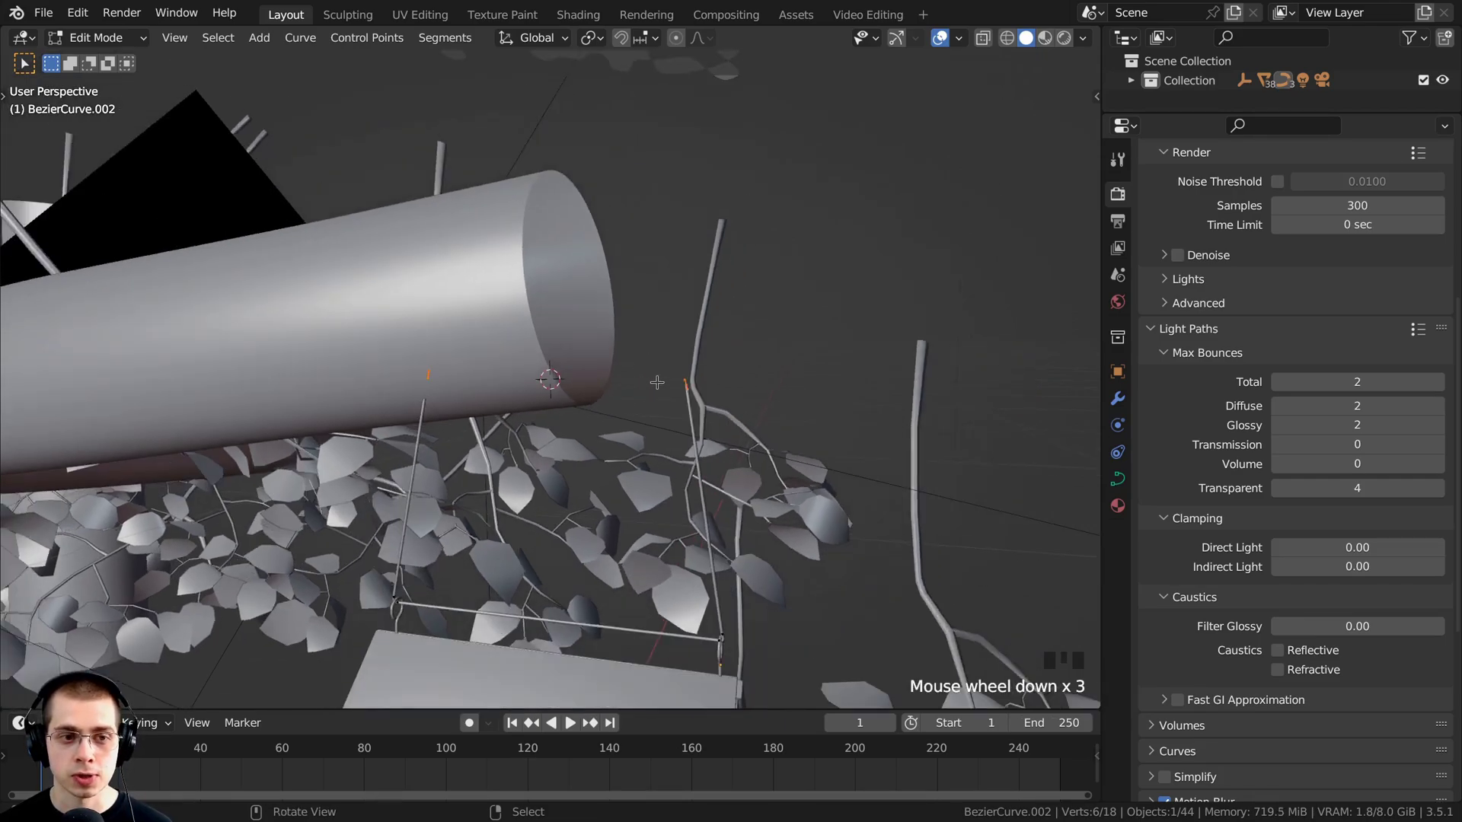
pyautogui.moveTo(750, 406); pyautogui.dragTo(603, 408, button='middle')
# Step: Return to Object Mode and set the rope's origin to the 3D cursor
pyautogui.press('Tab')
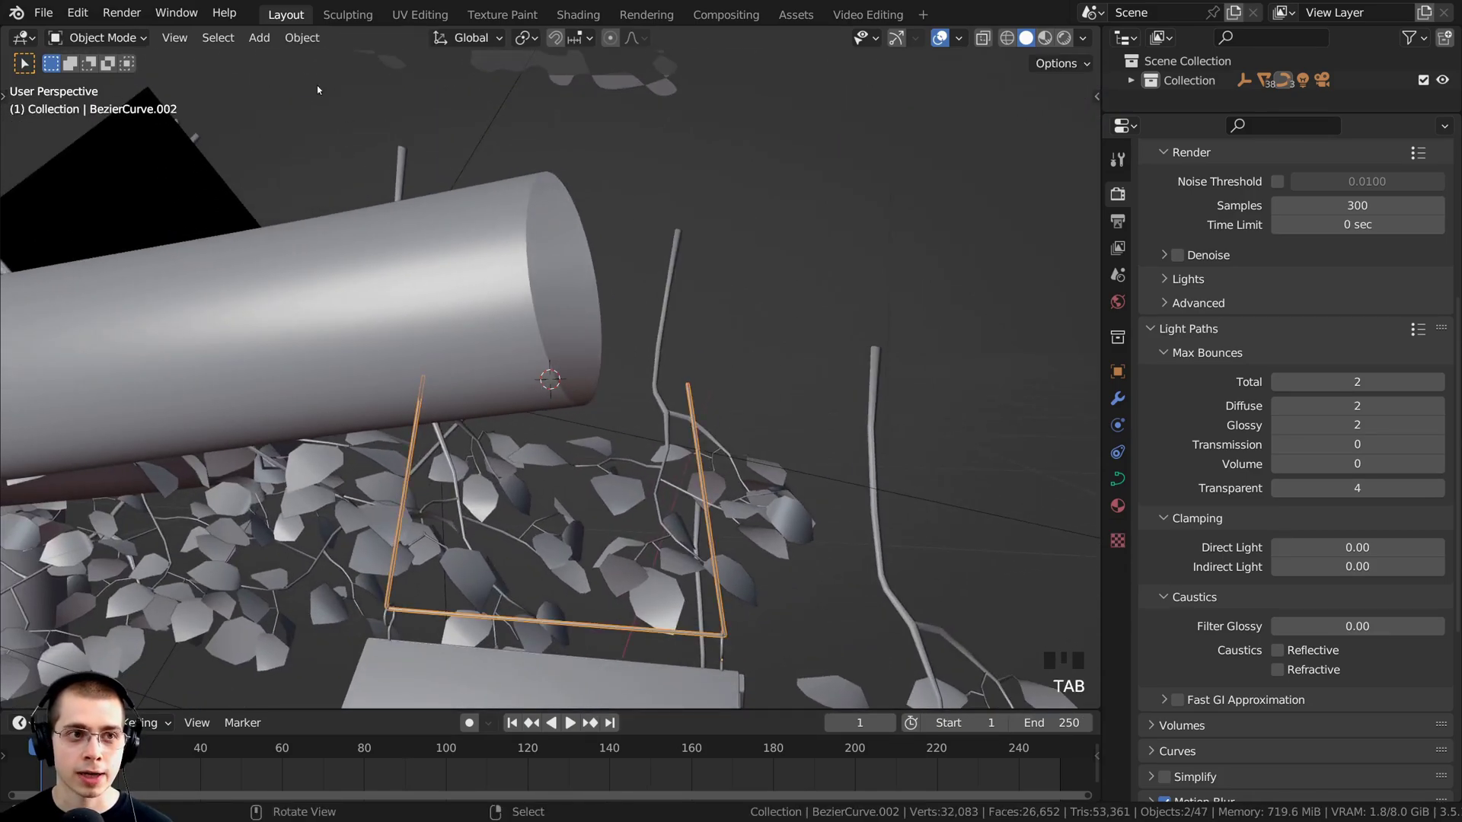
pyautogui.click(299, 44)
pyautogui.moveTo(354, 82)
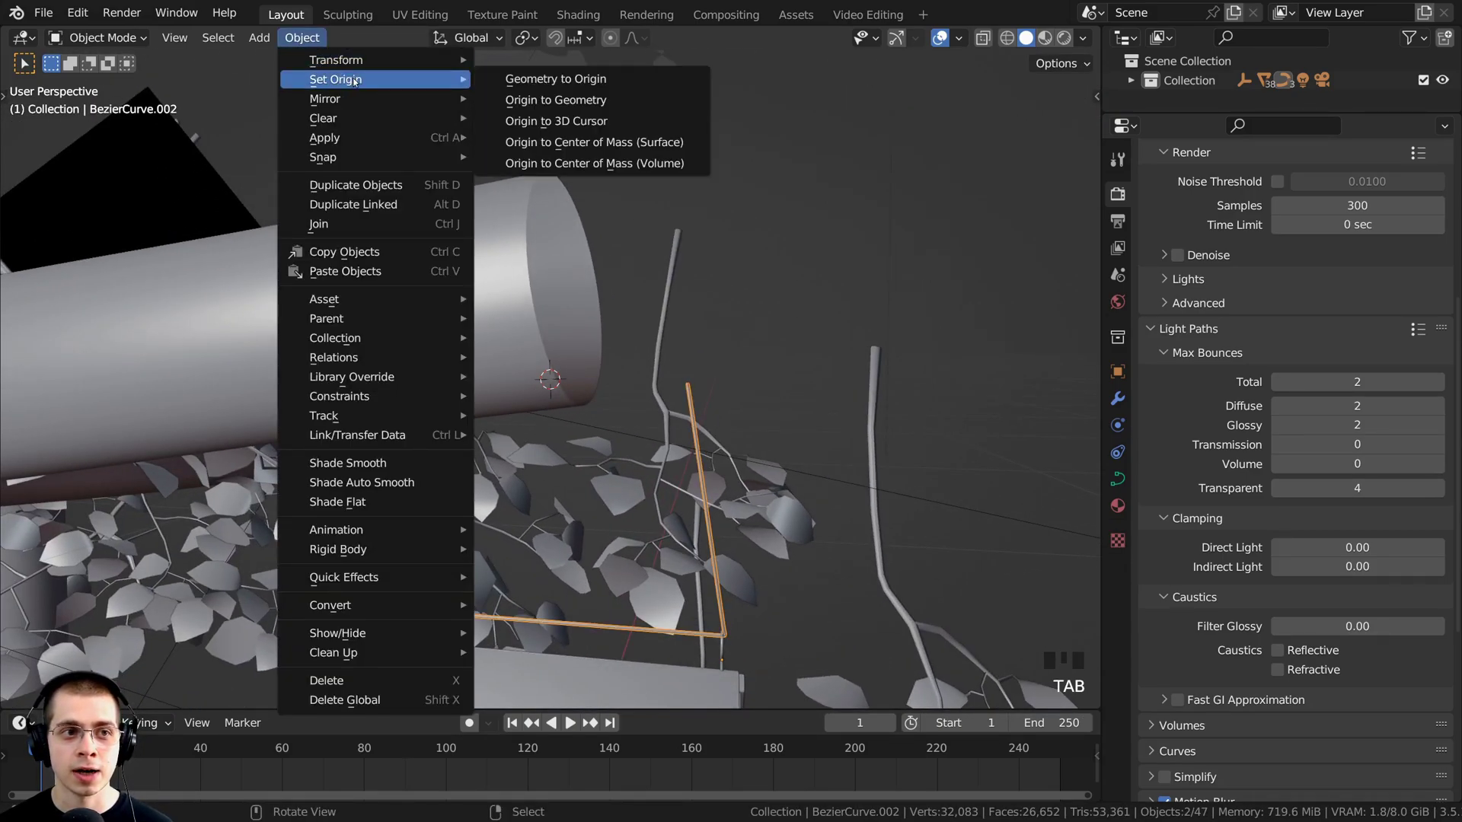
pyautogui.click(561, 121)
pyautogui.moveTo(694, 376); pyautogui.dragTo(525, 34, button='middle')
# Step: Set the transform pivot point to Median Point and make sure only the rope is selected
pyautogui.click(526, 37)
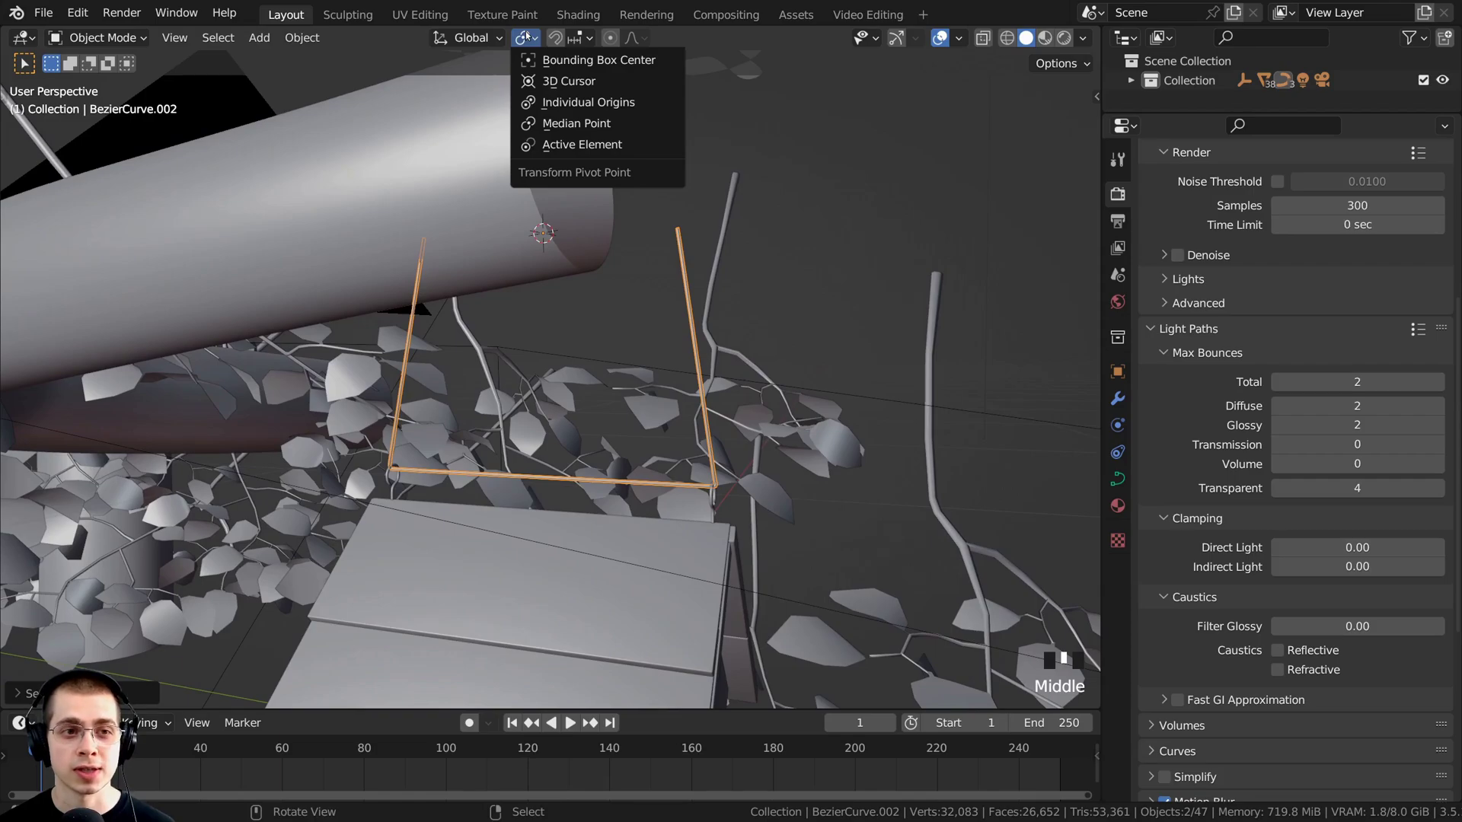
pyautogui.click(563, 122)
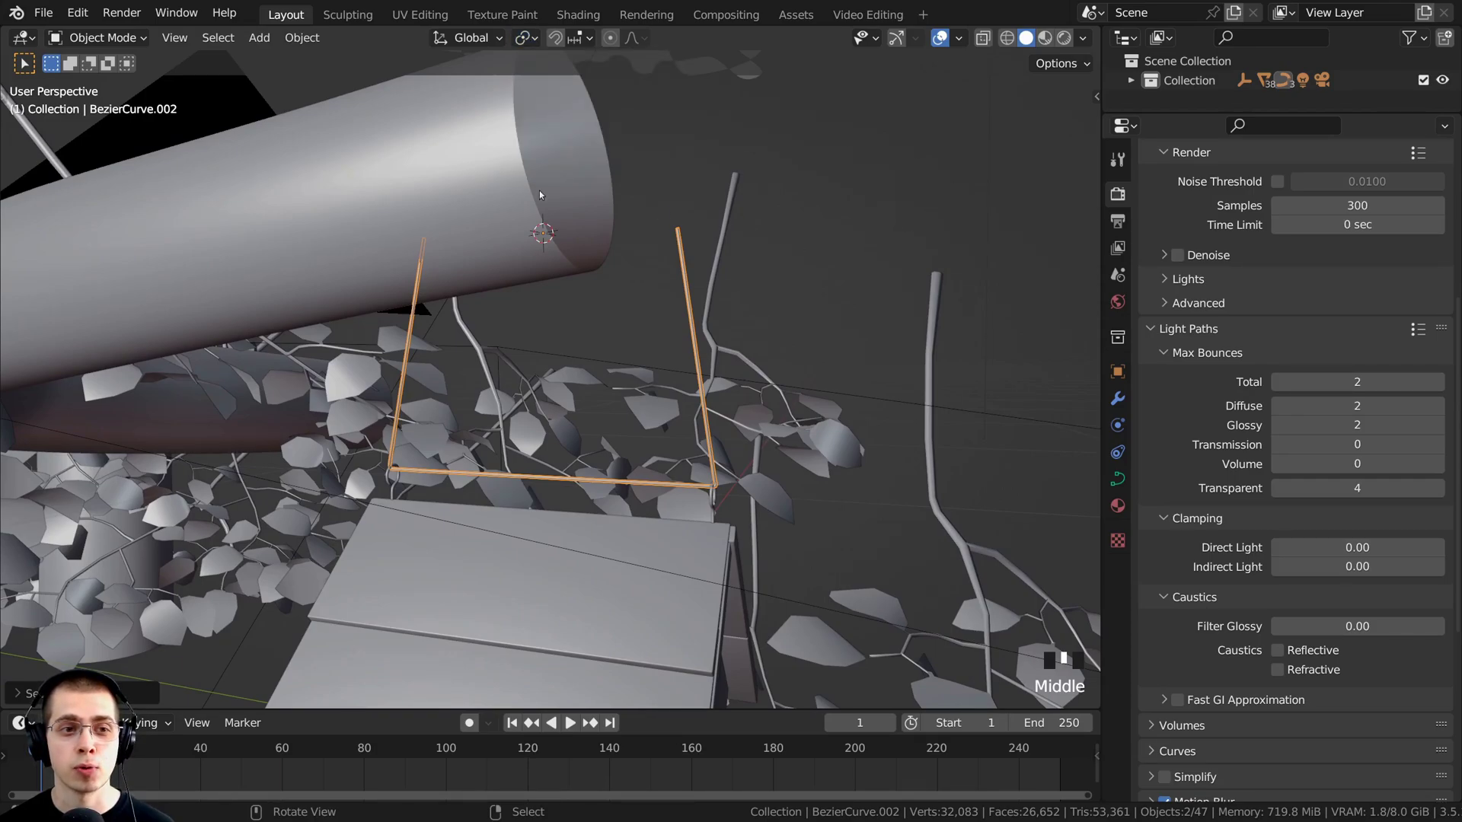
pyautogui.doubleClick(580, 238)
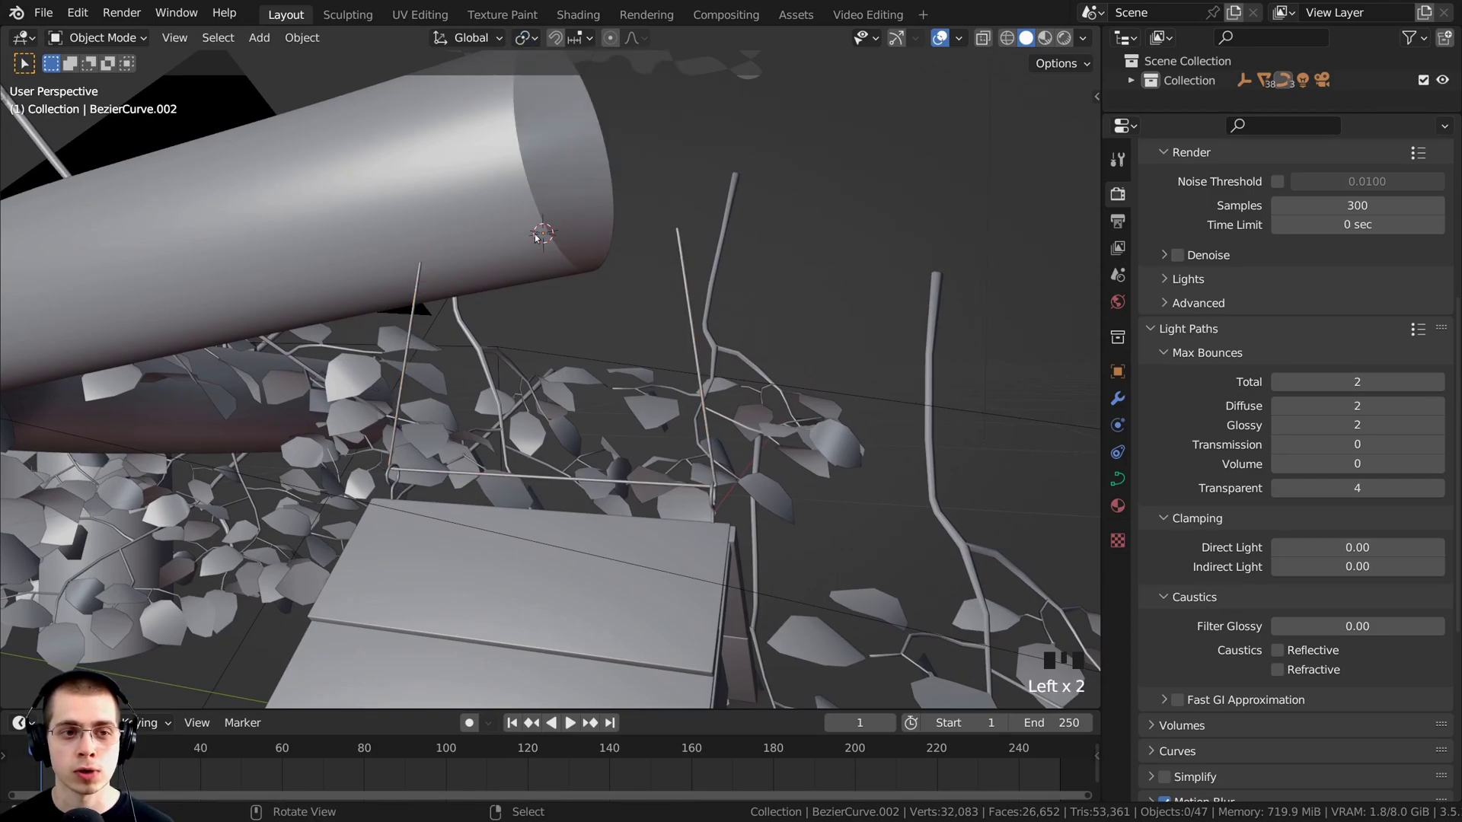
pyautogui.click(653, 252)
# Step: Try rotating the rope about its new origin from the front and side of the birdhouse
pyautogui.moveTo(597, 240); pyautogui.dragTo(632, 297, button='middle')
pyautogui.press('r')
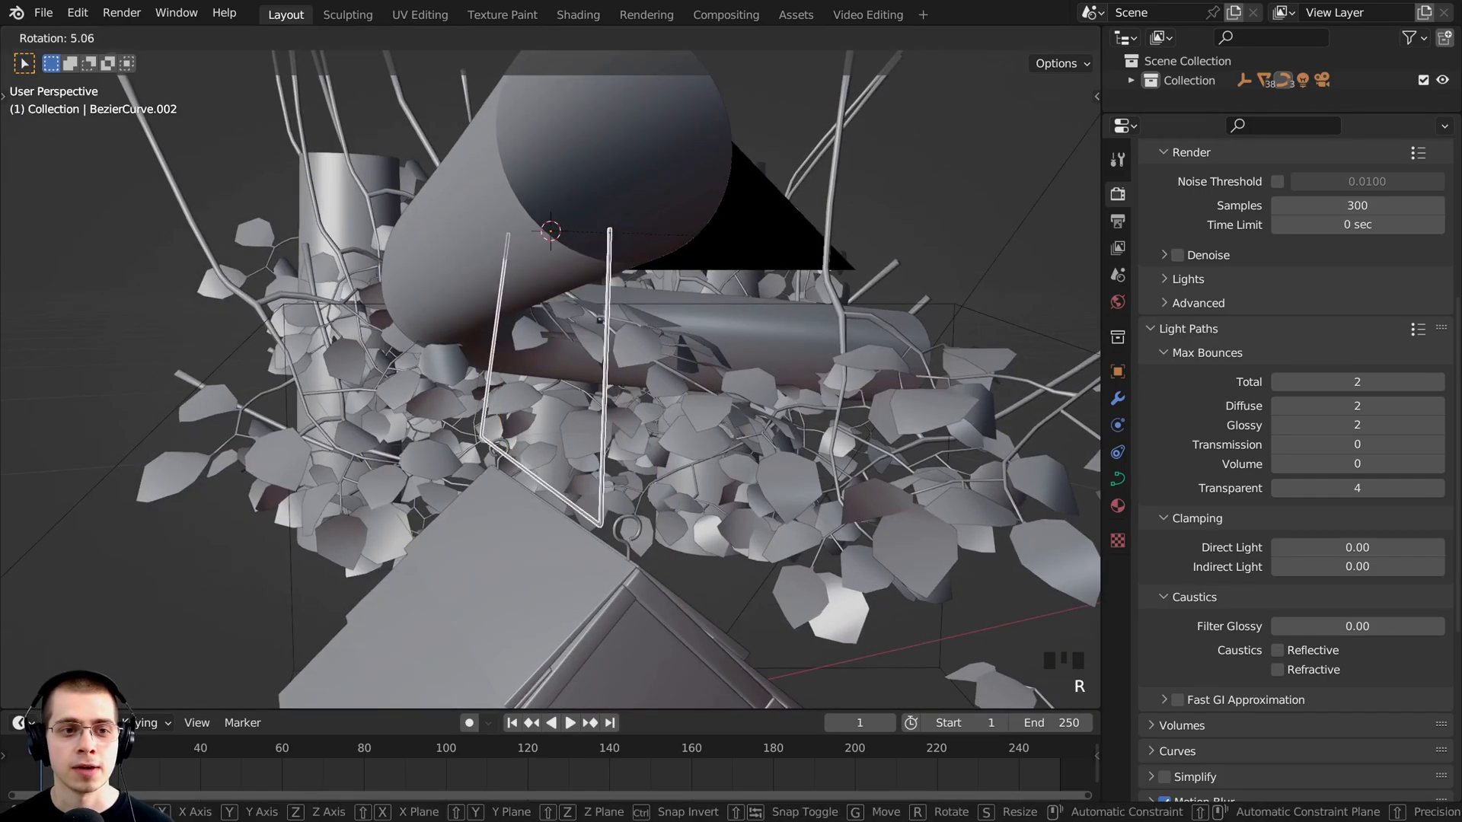
pyautogui.rightClick(634, 234)
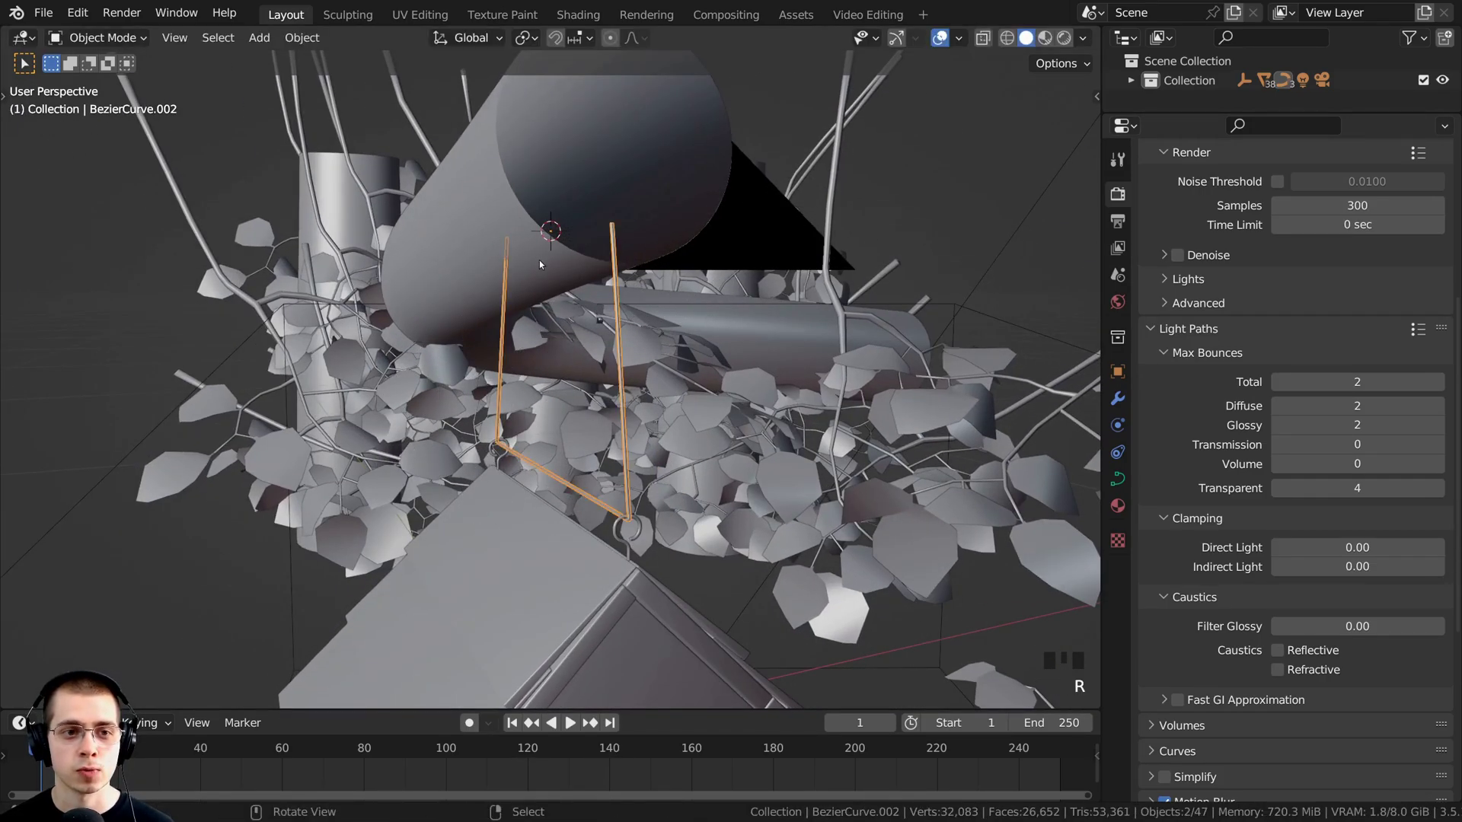
pyautogui.moveTo(533, 244); pyautogui.dragTo(616, 179, button='middle')
pyautogui.scroll(-2, 528, 216)
pyautogui.press('r')
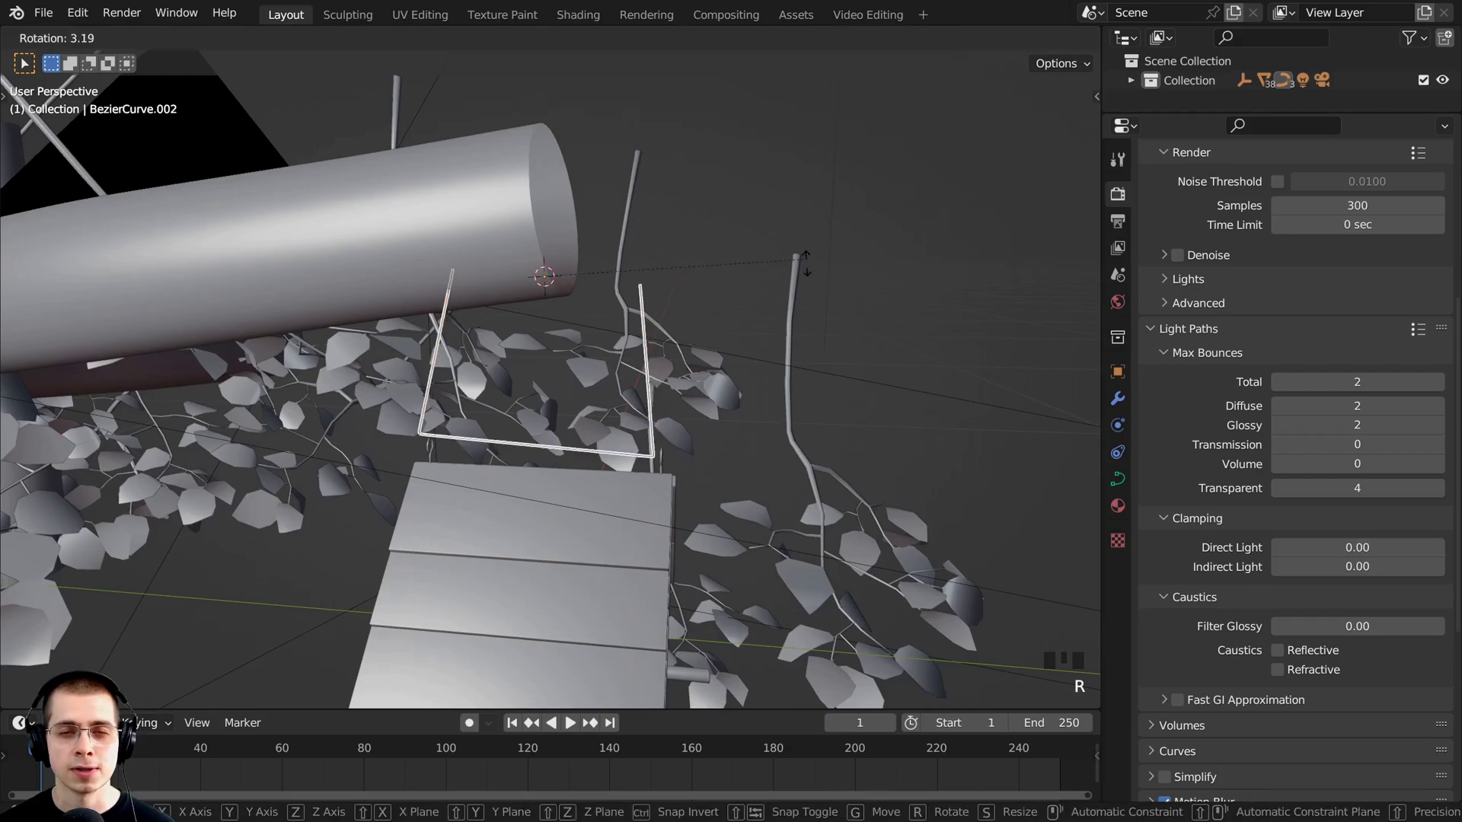
pyautogui.click(760, 228)
pyautogui.moveTo(761, 229); pyautogui.dragTo(431, 180, button='middle')
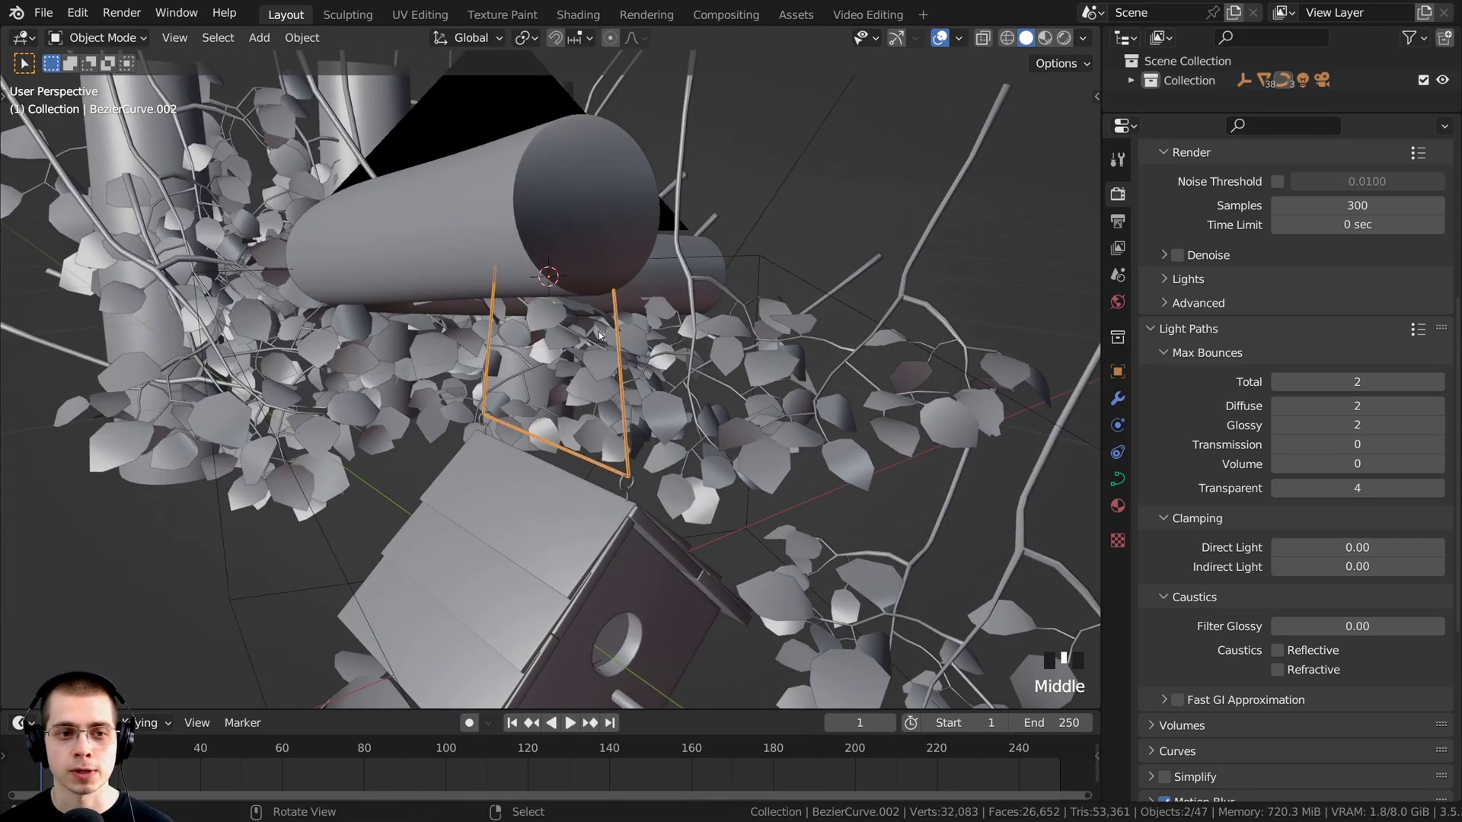
# Step: Select the birdhouse's roof, trim, front, perch and the small object at the entrance hole together
pyautogui.moveTo(599, 335); pyautogui.dragTo(445, 341, button='middle')
pyautogui.rightClick(525, 410)
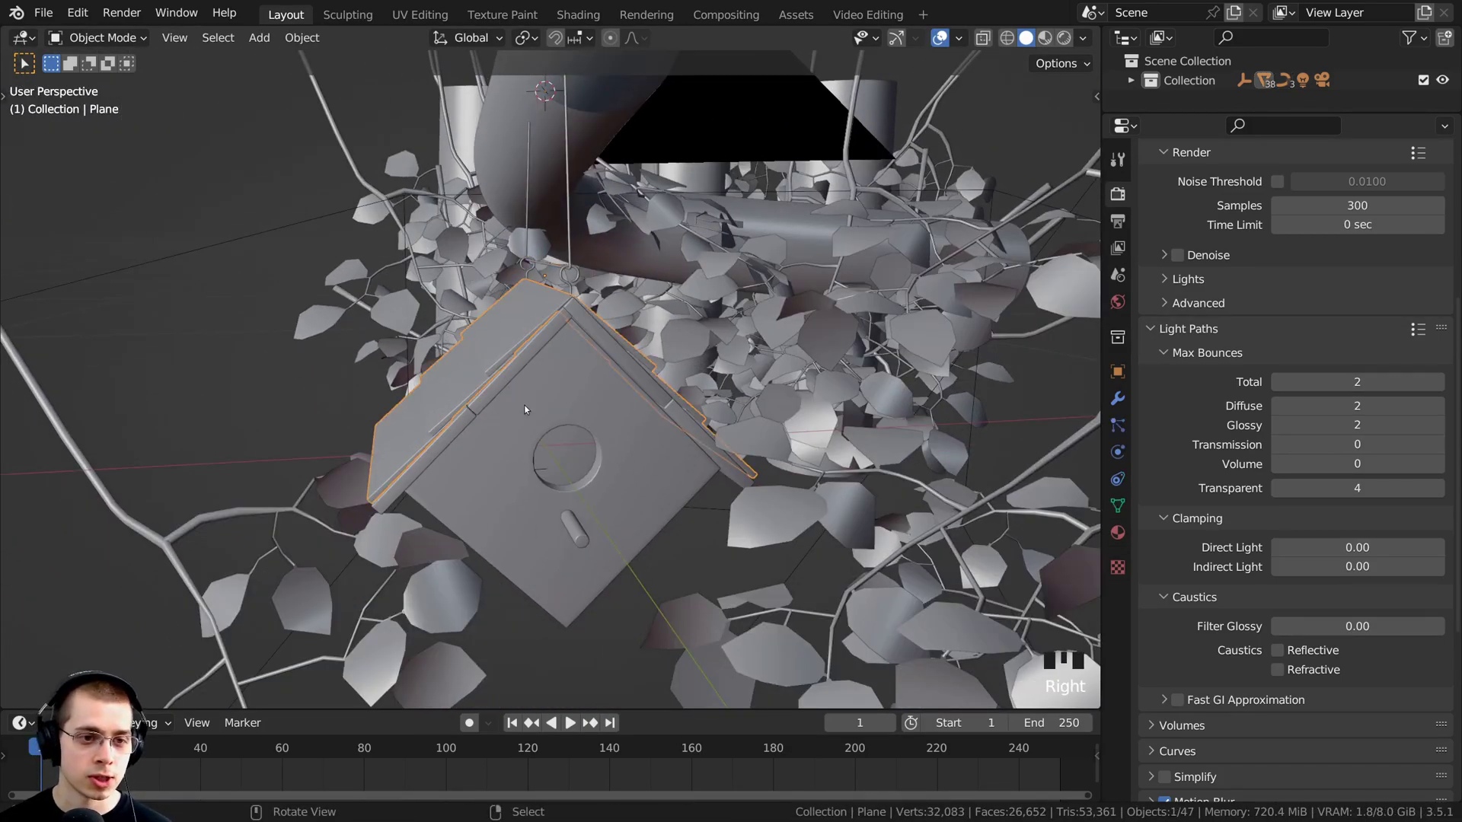
pyautogui.scroll(2, 524, 409)
pyautogui.keyDown('shift'); pyautogui.rightClick(491, 381); pyautogui.keyUp('shift')
pyautogui.keyDown('shift'); pyautogui.rightClick(525, 442); pyautogui.keyUp('shift')
pyautogui.keyDown('shift'); pyautogui.rightClick(558, 500); pyautogui.keyUp('shift')
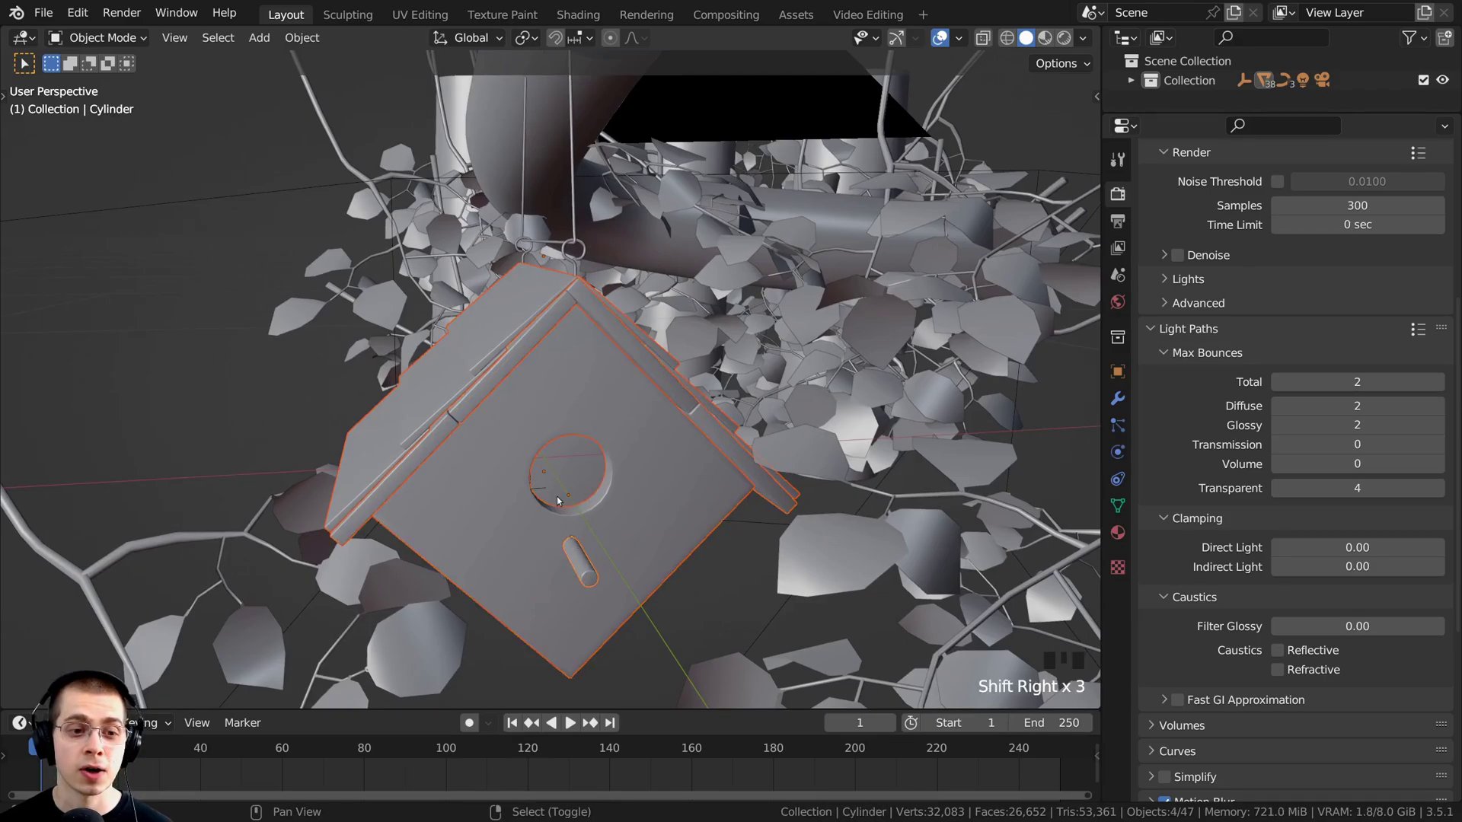
pyautogui.scroll(3, 557, 500)
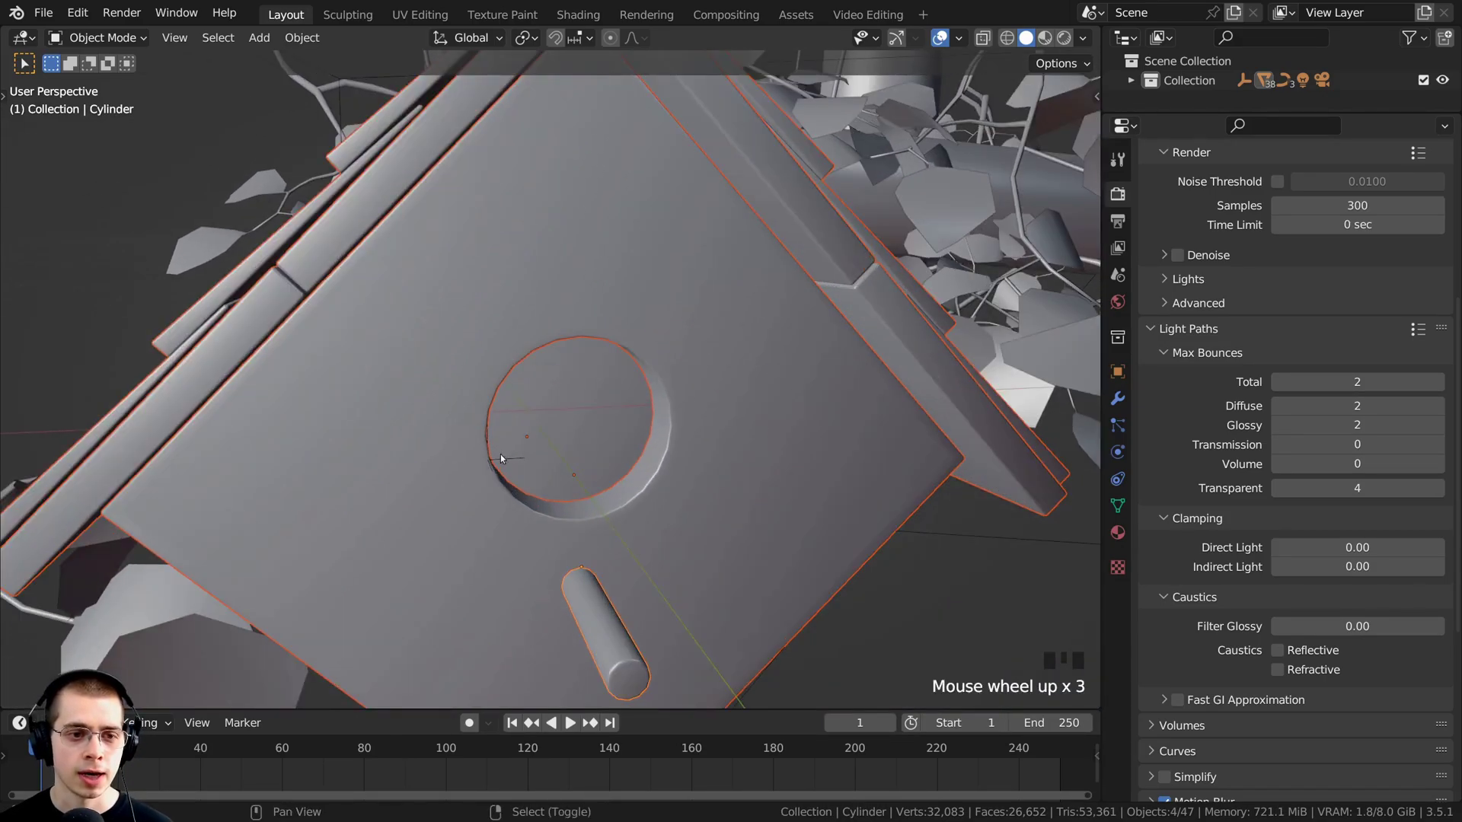
pyautogui.keyDown('shift'); pyautogui.rightClick(509, 459); pyautogui.keyUp('shift')
pyautogui.scroll(-3, 508, 459)
# Step: Add more birdhouse parts to the selection and check it with a cancelled test move
pyautogui.moveTo(508, 459); pyautogui.dragTo(807, 335, button='middle')
pyautogui.keyDown('shift'); pyautogui.moveTo(533, 343); pyautogui.dragTo(561, 239, button='middle'); pyautogui.keyUp('shift')
pyautogui.keyDown('shift'); pyautogui.rightClick(477, 329); pyautogui.keyUp('shift')
pyautogui.press('g')
pyautogui.keyDown('shift'); pyautogui.rightClick(526, 473); pyautogui.keyUp('shift')
# Step: Add both metal eye hooks on the roof ridge to the selection and check it with a cancelled test move
pyautogui.scroll(5, 561, 238)
pyautogui.keyDown('shift'); pyautogui.rightClick(566, 189); pyautogui.keyUp('shift')
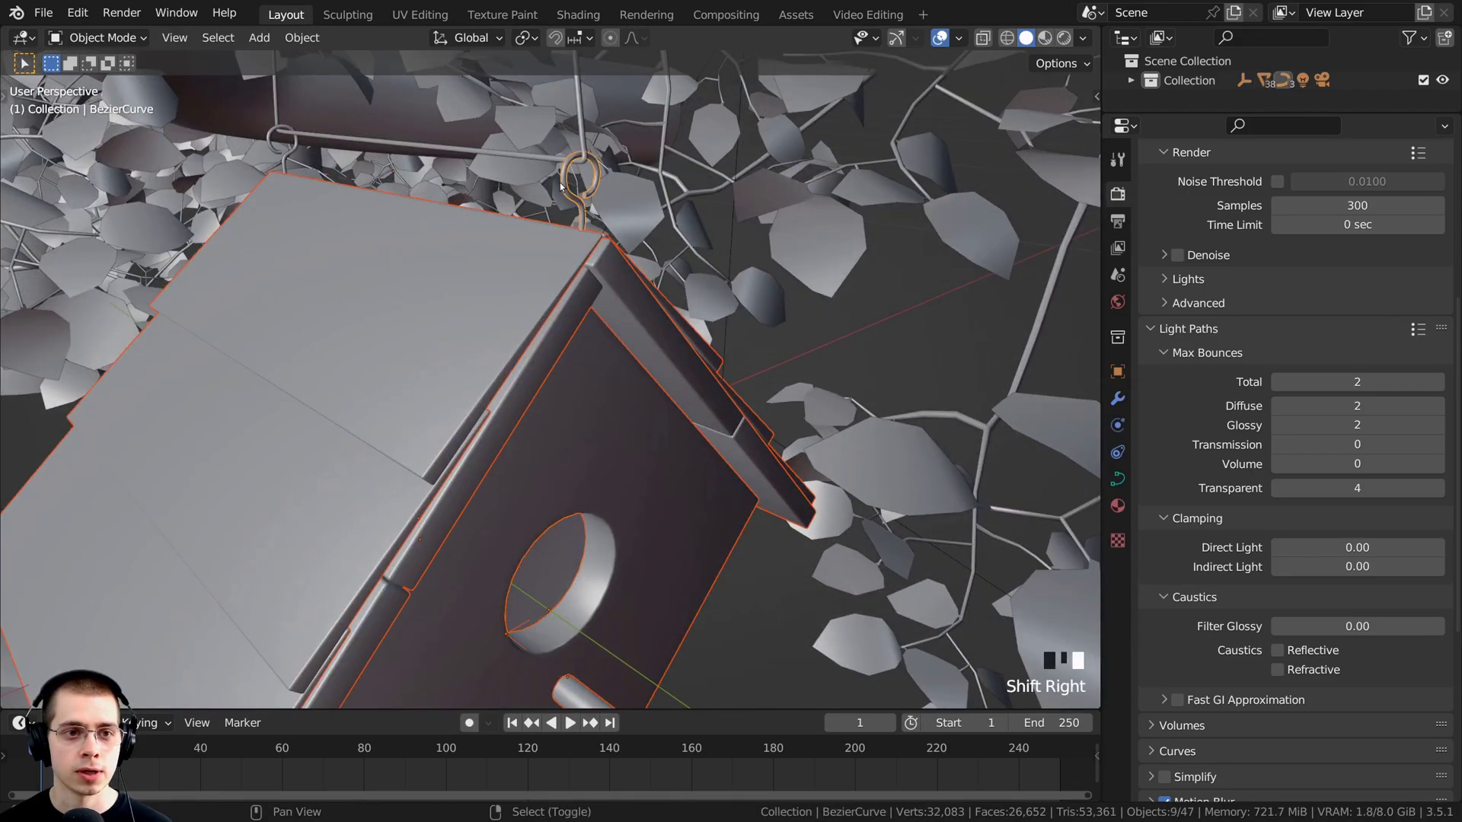
pyautogui.moveTo(566, 189); pyautogui.dragTo(523, 383, button='middle')
pyautogui.keyDown('shift'); pyautogui.rightClick(424, 290); pyautogui.keyUp('shift')
pyautogui.press('g')
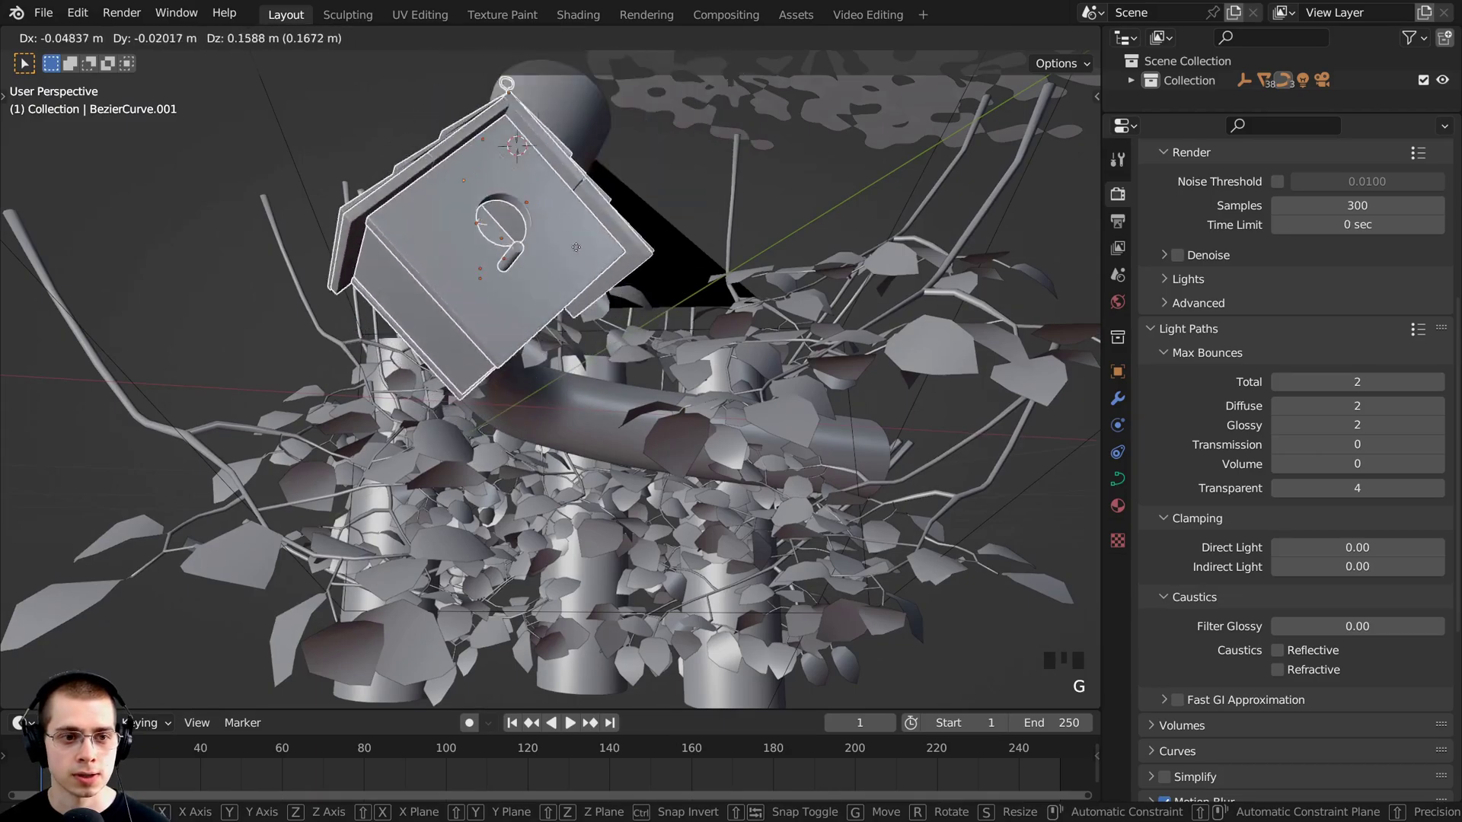
pyautogui.rightClick(540, 241)
# Step: Add the rope last as the active object and parent all selected birdhouse parts to it using the Object option
pyautogui.moveTo(540, 262); pyautogui.dragTo(738, 204, button='middle')
pyautogui.keyDown('shift'); pyautogui.rightClick(735, 204); pyautogui.keyUp('shift')
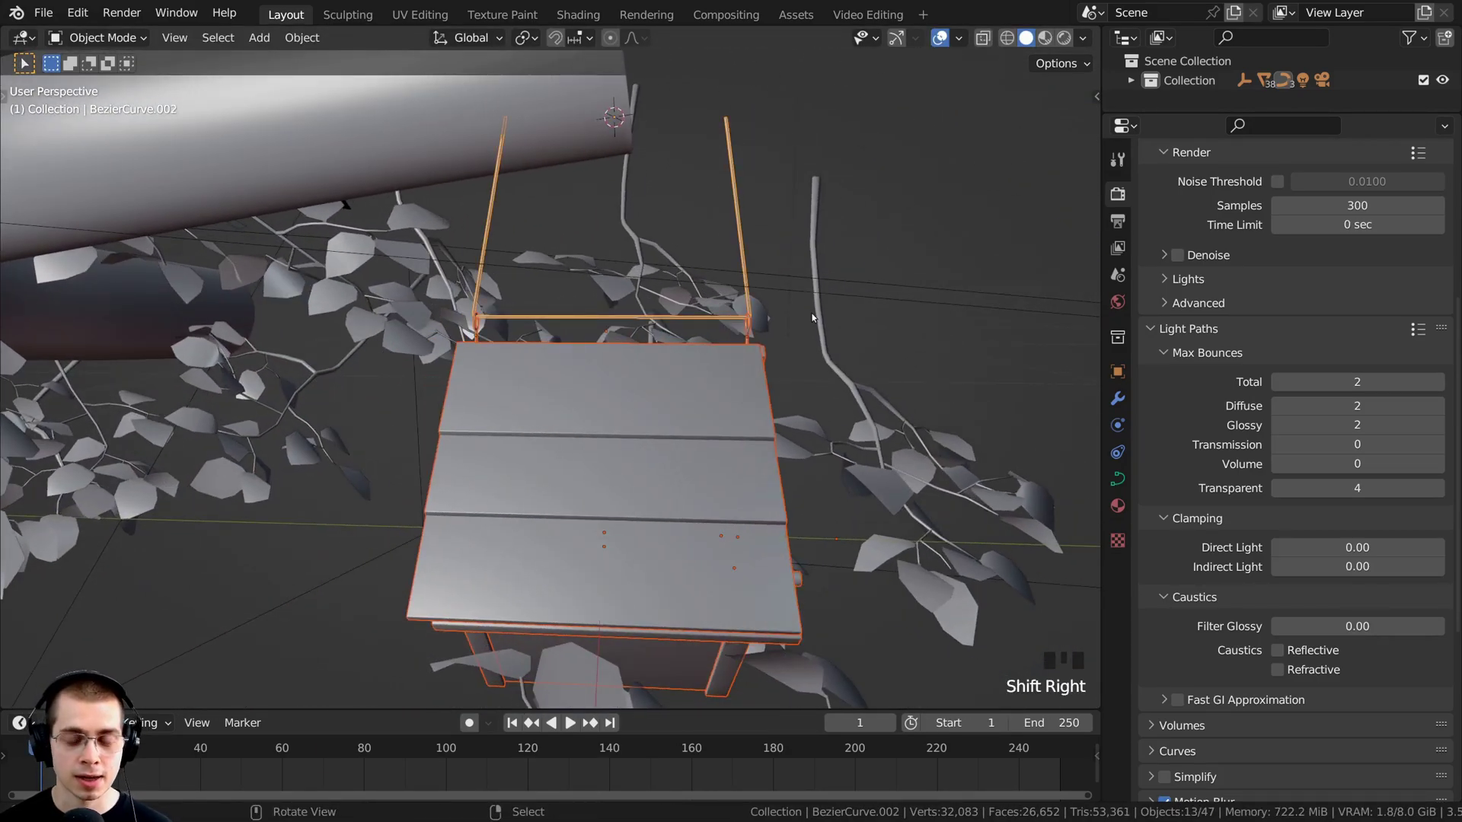
pyautogui.hotkey('ctrl', 'p')
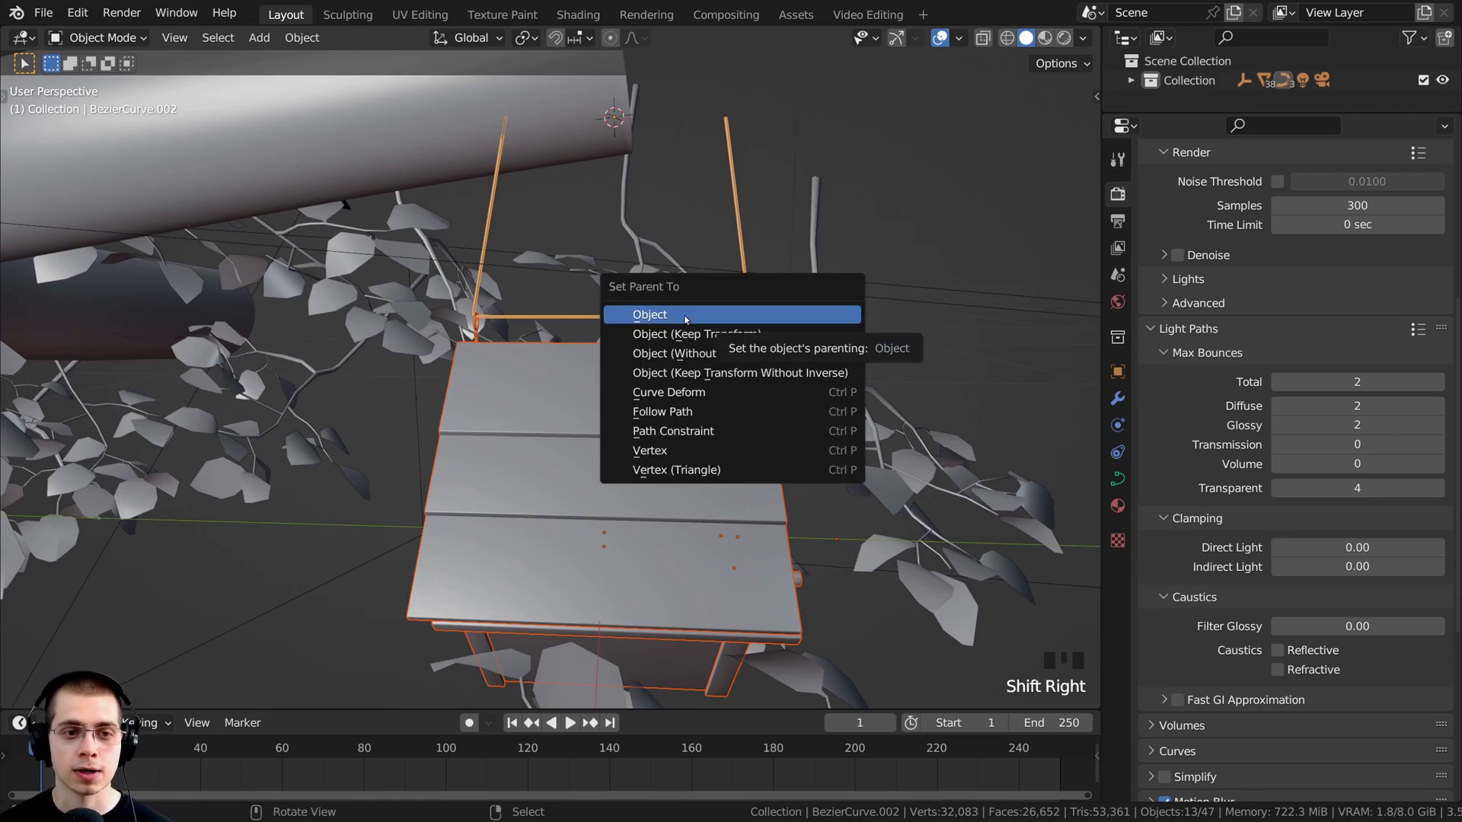
pyautogui.click(713, 316)
pyautogui.moveTo(691, 345); pyautogui.dragTo(736, 436, button='middle')
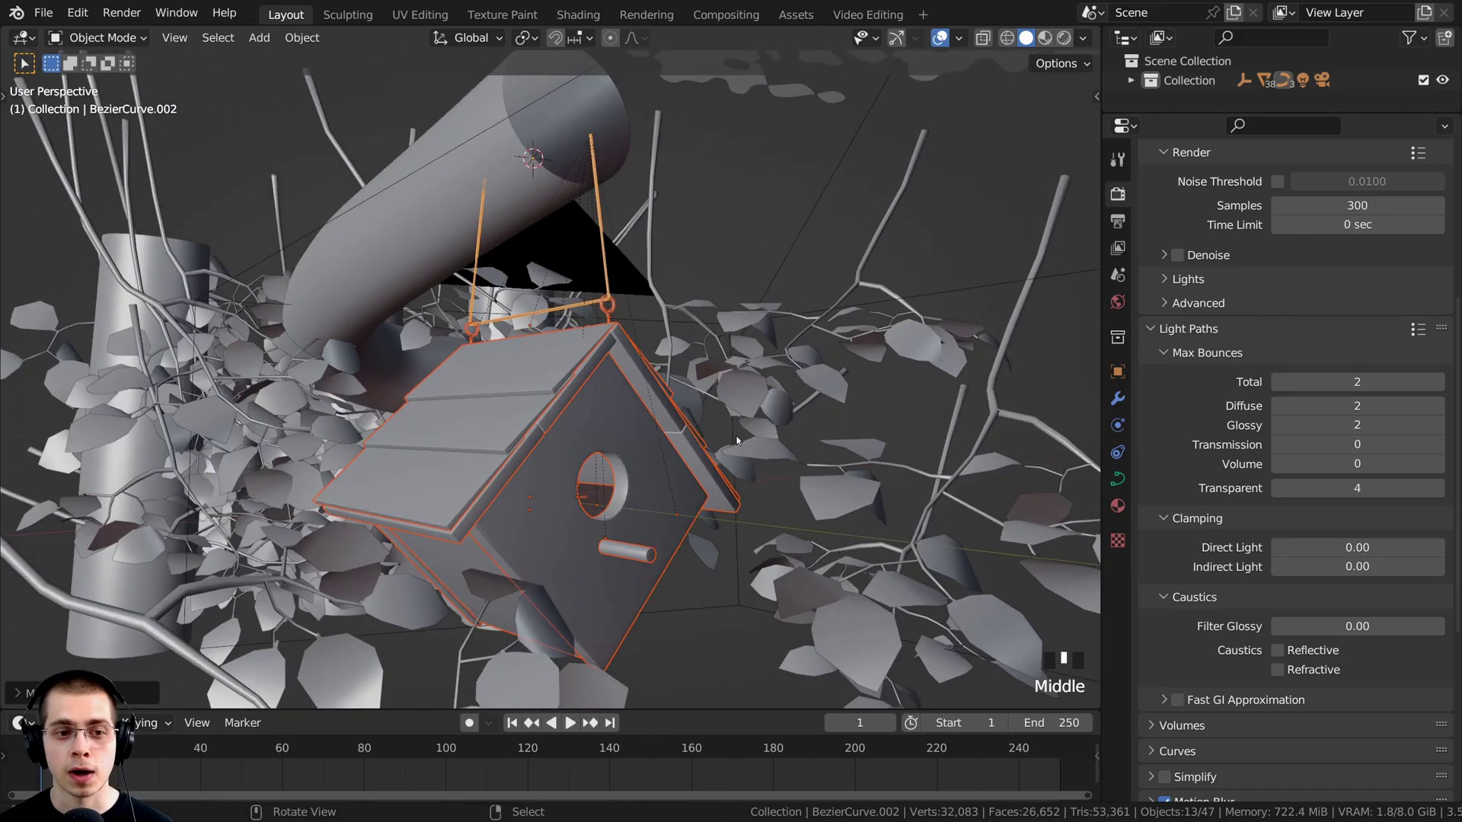
# Step: Rotate the rope with its parented birdhouse parts around the upper rope origin to test the swing
pyautogui.moveTo(580, 159); pyautogui.dragTo(612, 262, button='middle')
pyautogui.press('r')
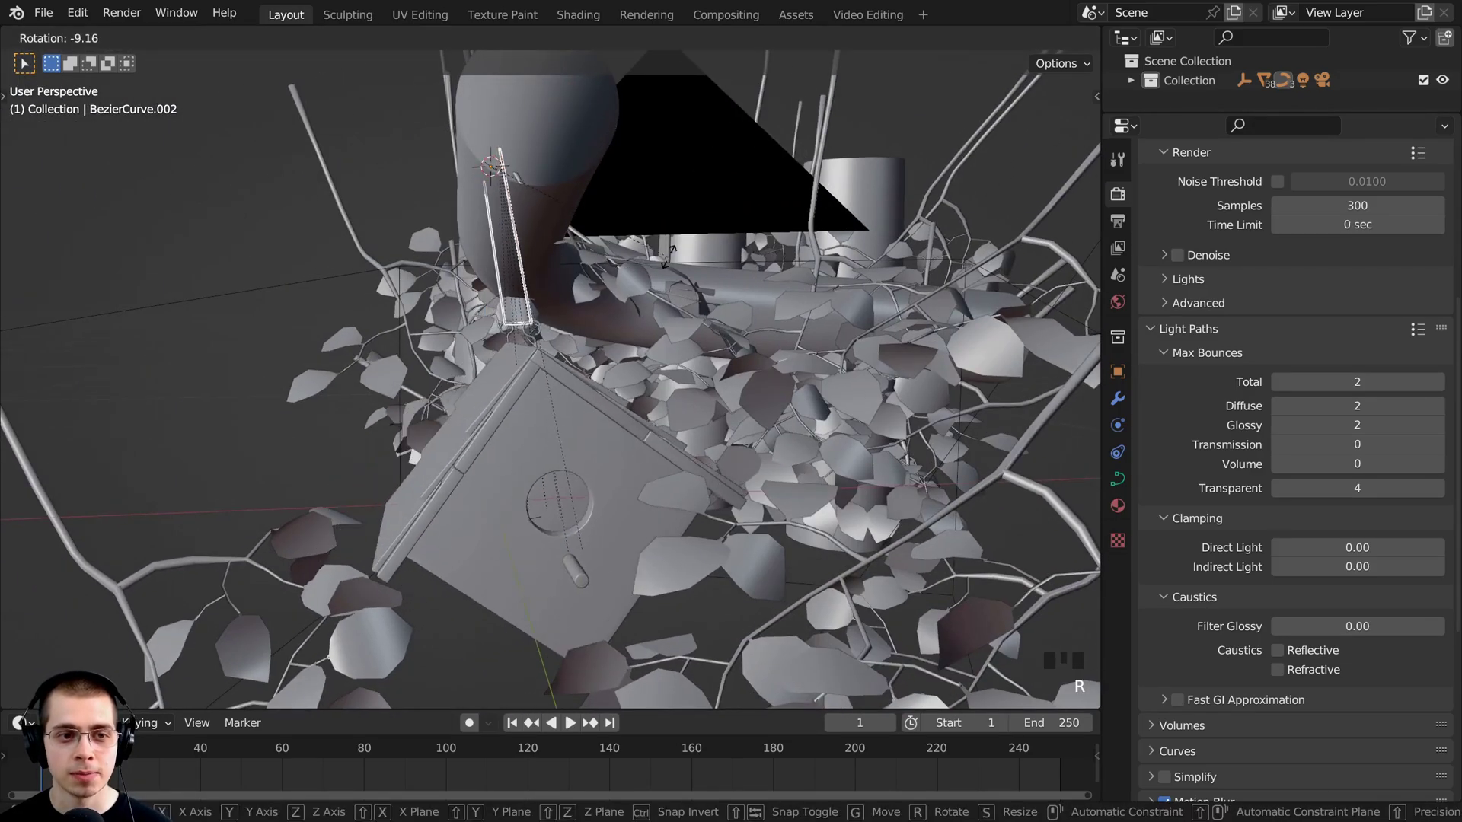
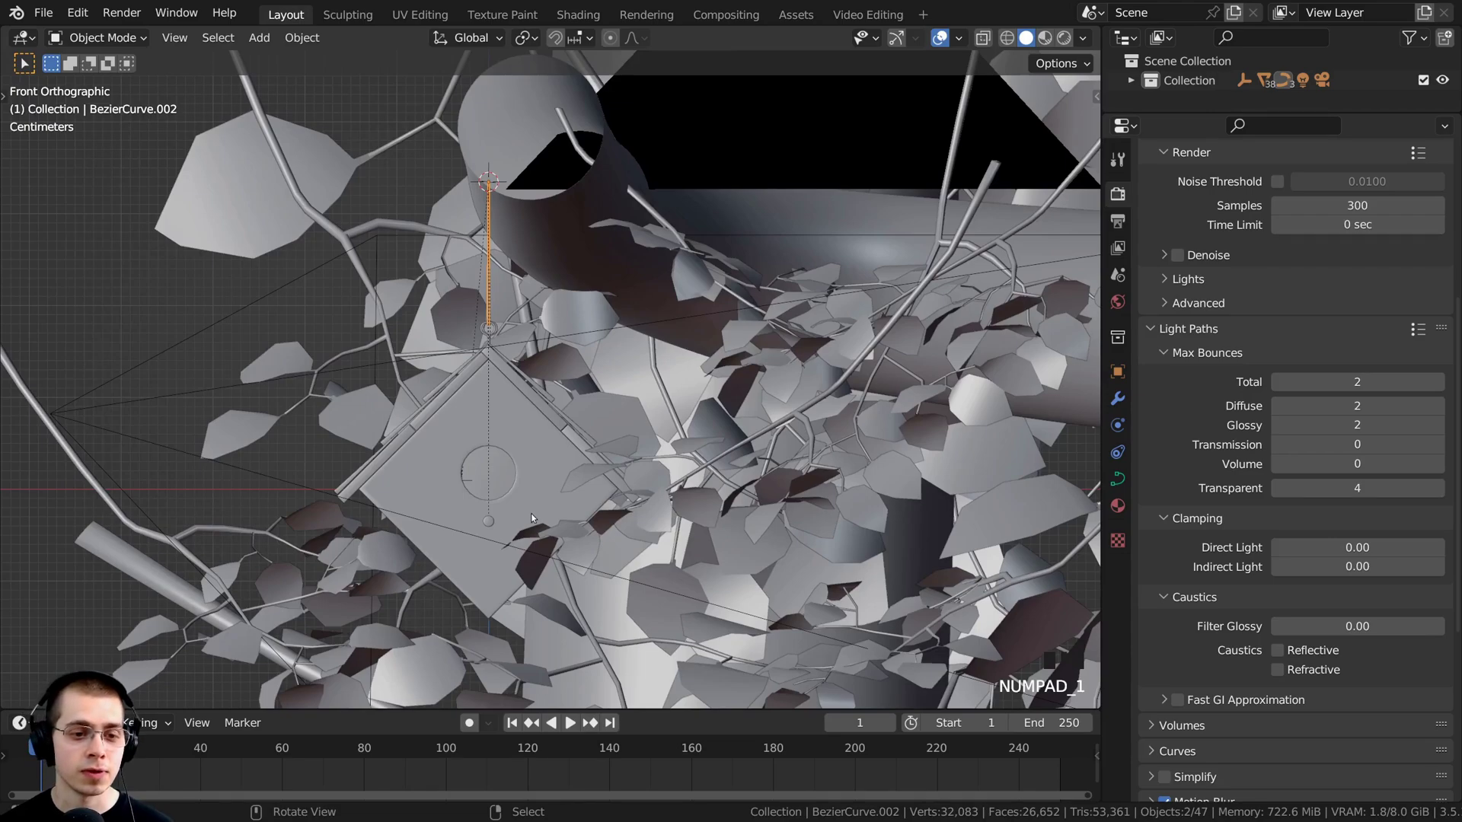
# Step: Enlarge the timeline and set the current frame to 1
pyautogui.scroll(2, 599, 445)
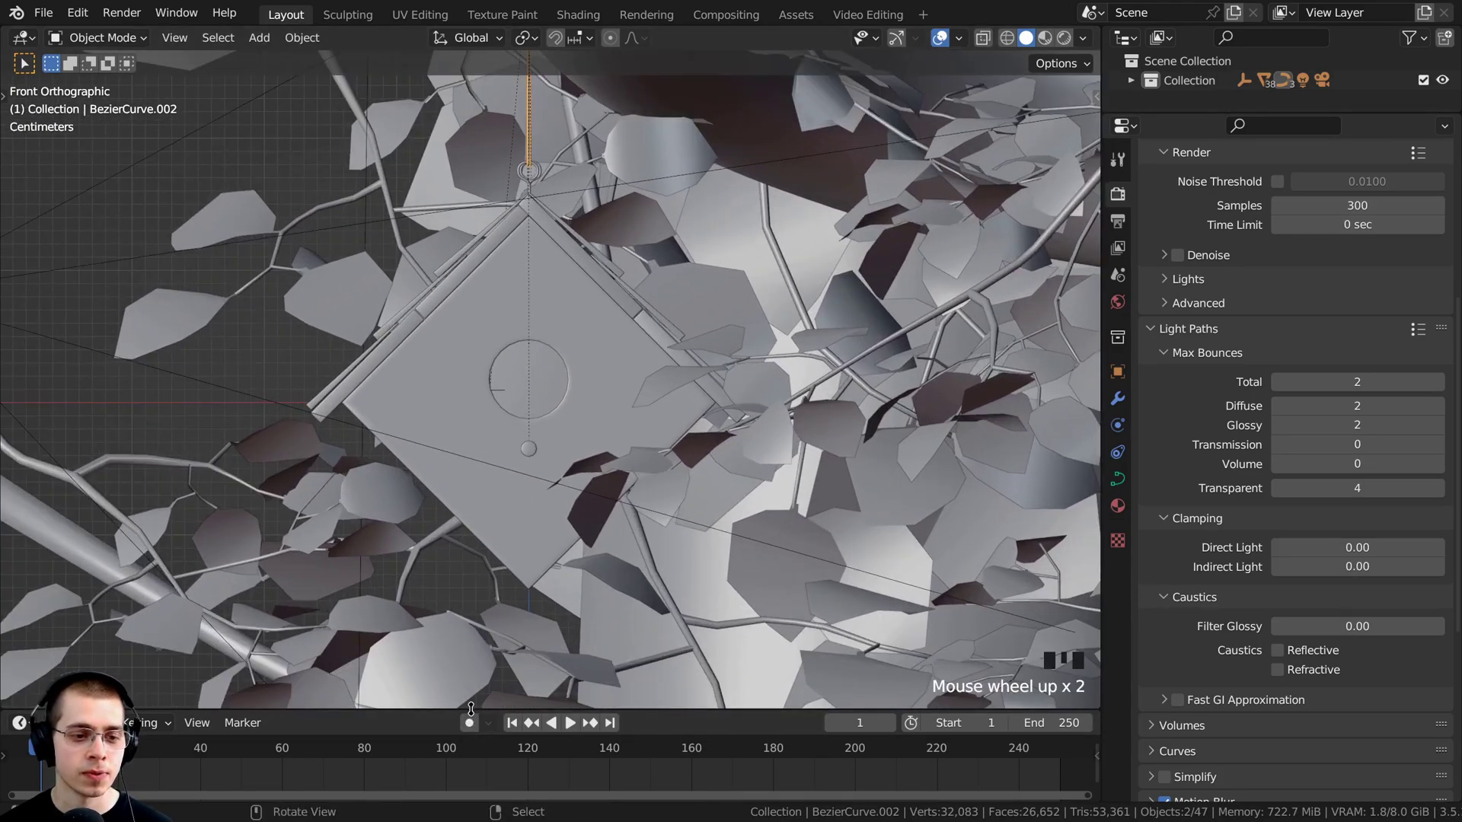
pyautogui.moveTo(471, 709); pyautogui.dragTo(470, 644)
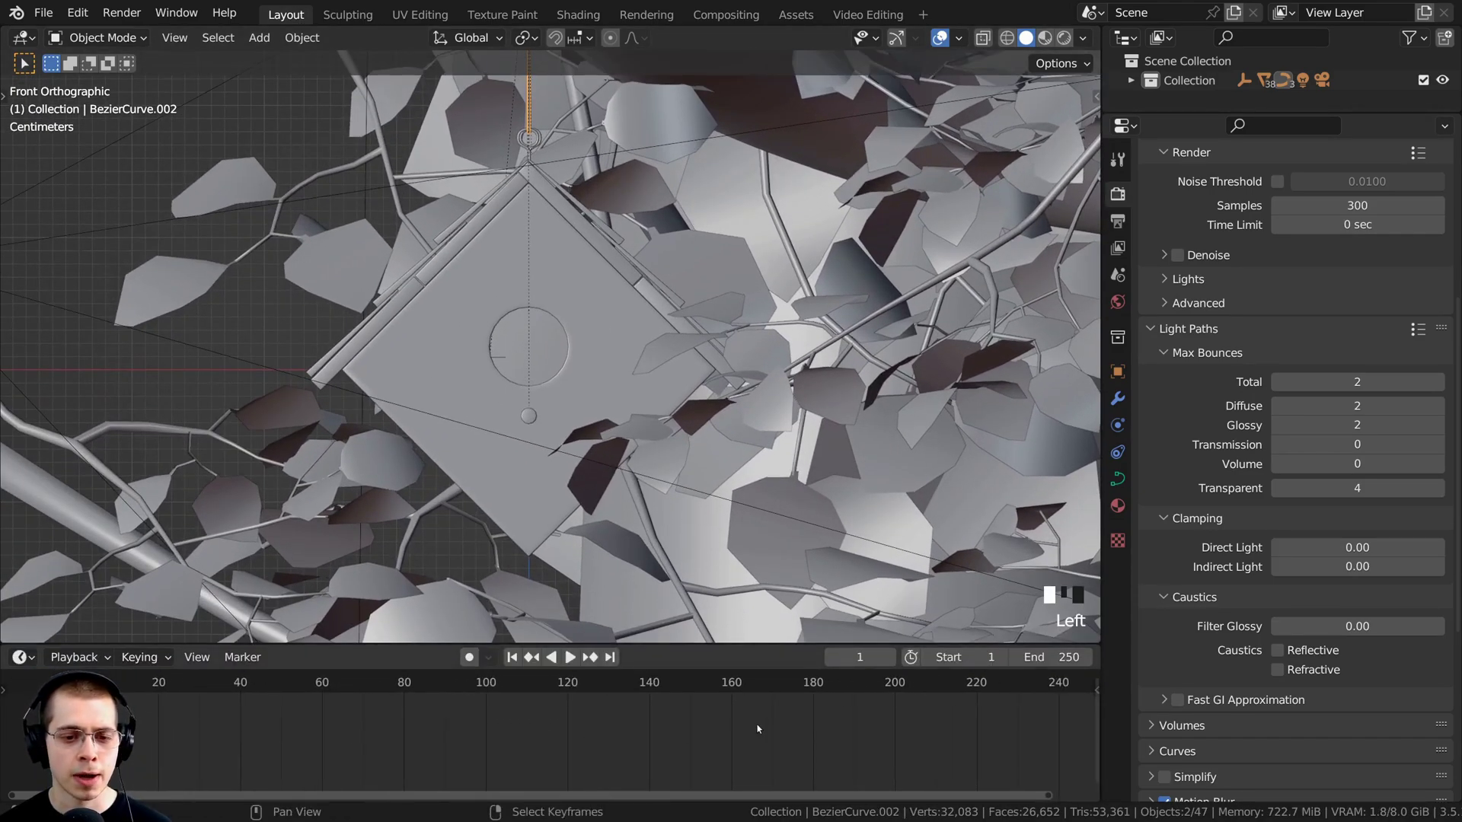
pyautogui.moveTo(757, 729); pyautogui.dragTo(420, 729)
pyautogui.scroll(-4, 728, 759)
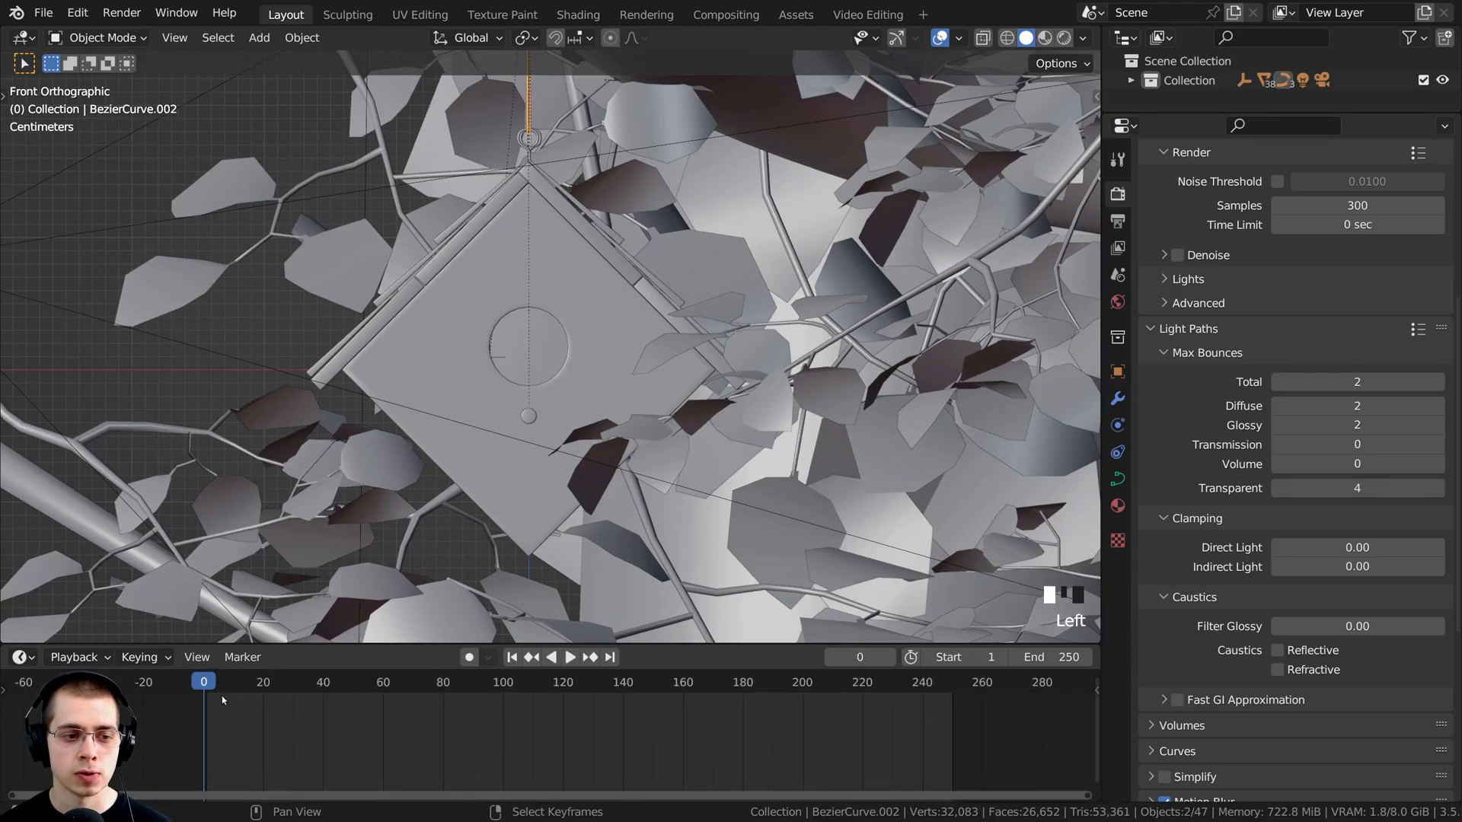
pyautogui.press('Right')
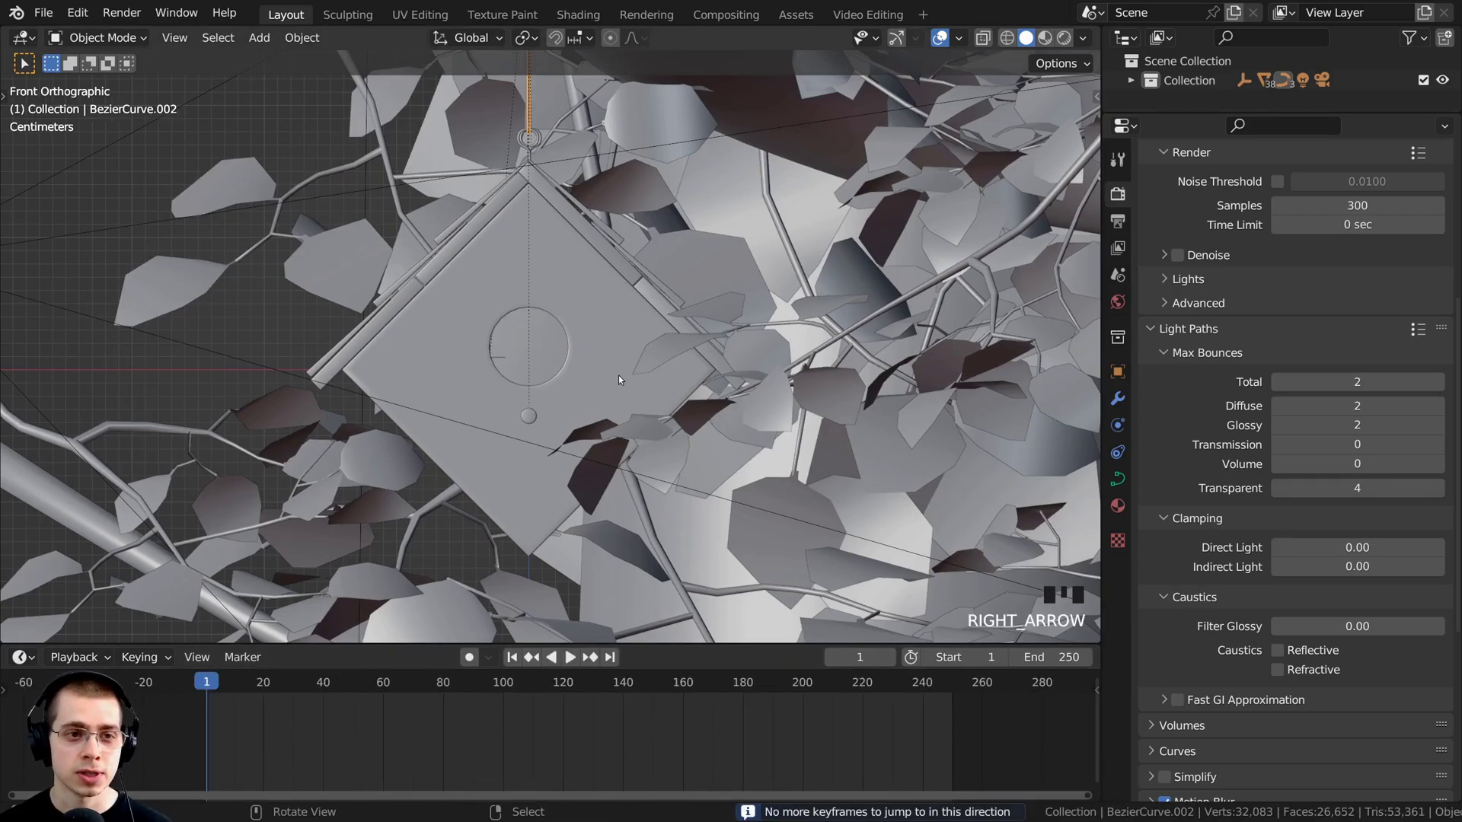
# Step: Switch the viewport to Wireframe shading and turn on Auto Keying
pyautogui.moveTo(618, 376)
pyautogui.keyDown('shift'); pyautogui.mouseDown(button='middle')
pyautogui.moveTo(678, 281)
pyautogui.moveTo(713, 305)
pyautogui.mouseUp(button='middle'); pyautogui.keyUp('shift')
pyautogui.press('z')
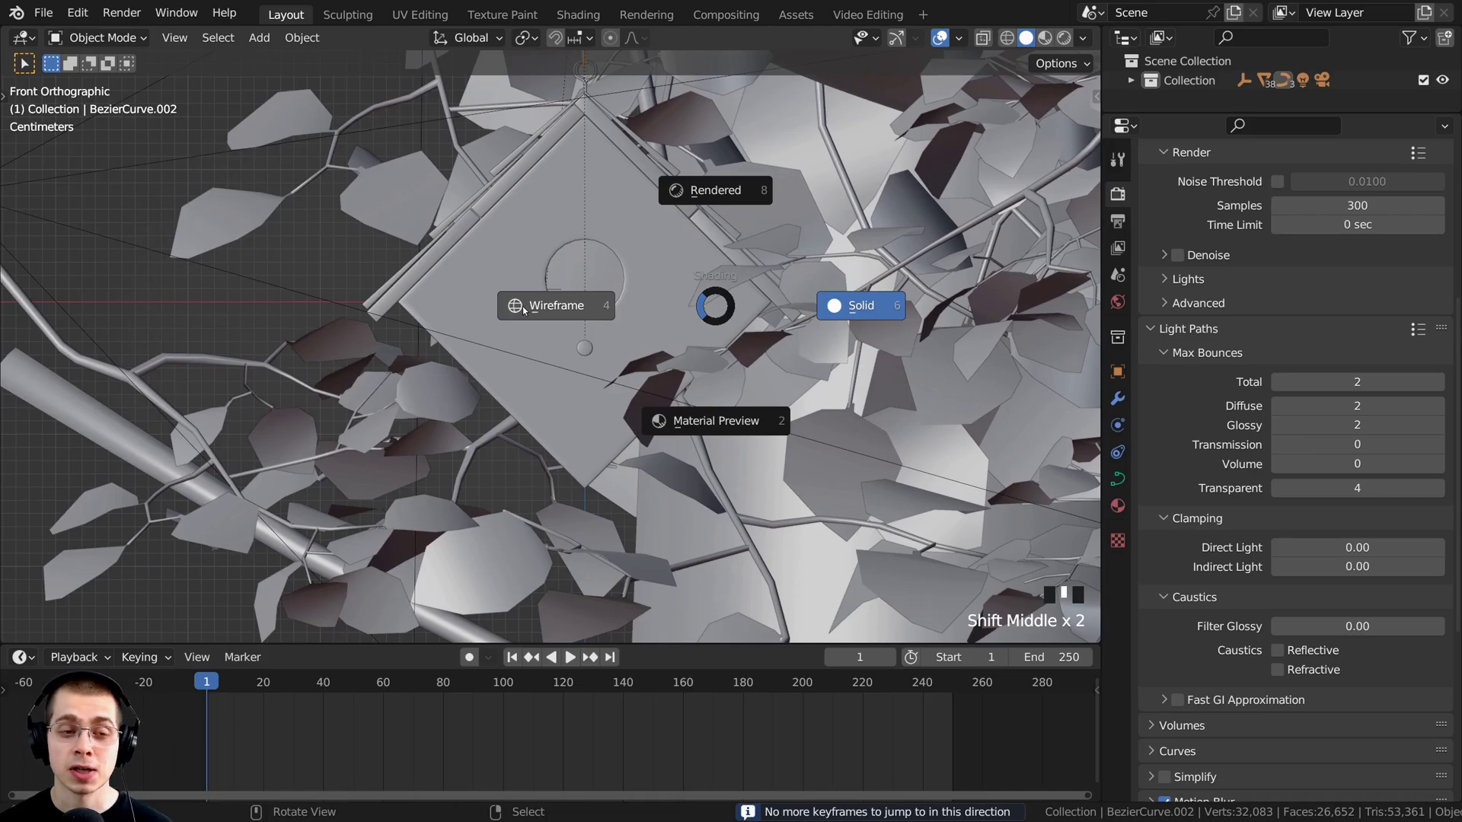
pyautogui.click(524, 308)
pyautogui.scroll(2, 461, 230)
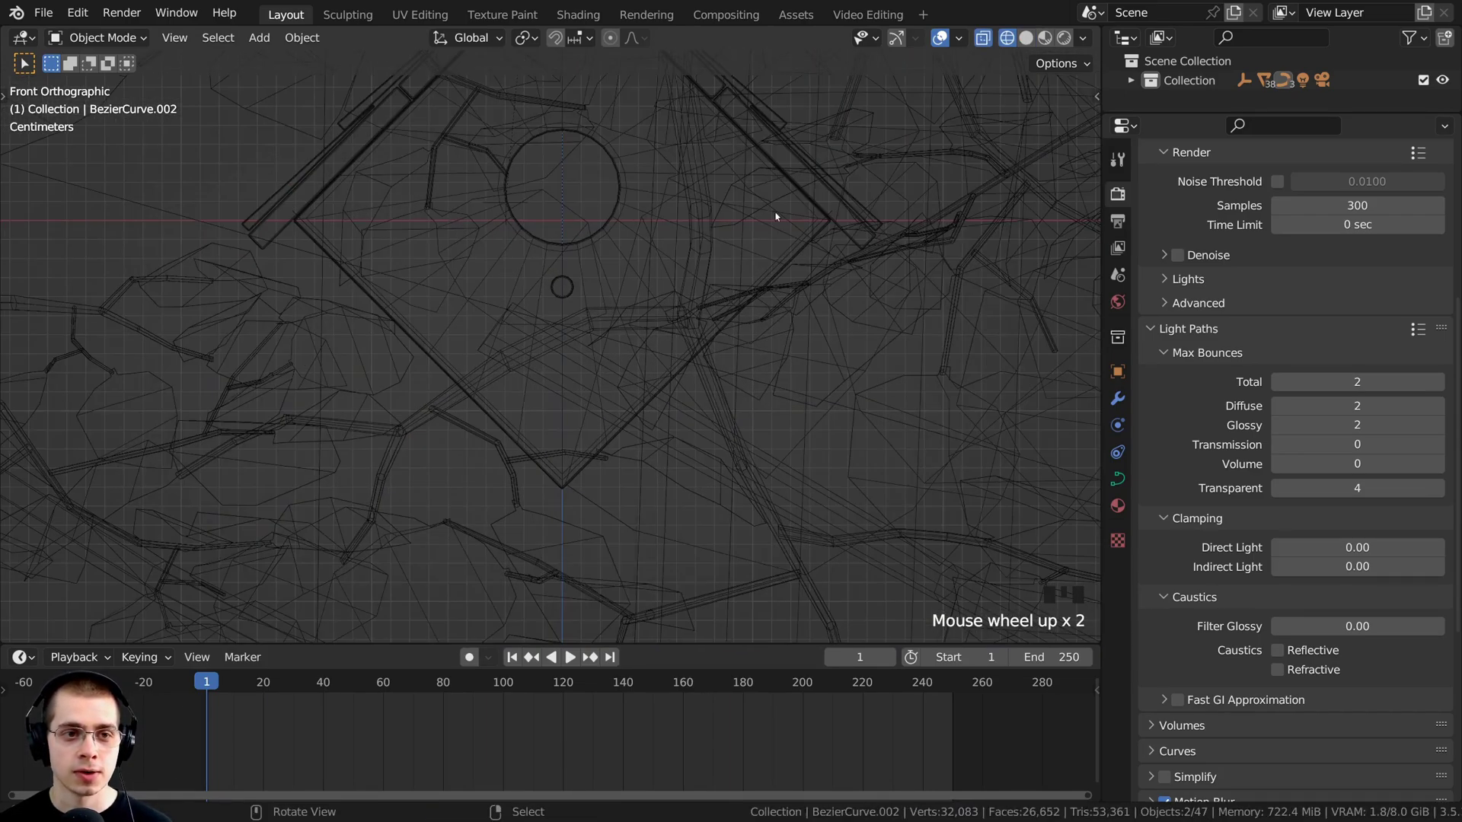
pyautogui.keyDown('shift'); pyautogui.moveTo(776, 216); pyautogui.dragTo(813, 259, button='middle'); pyautogui.keyUp('shift')
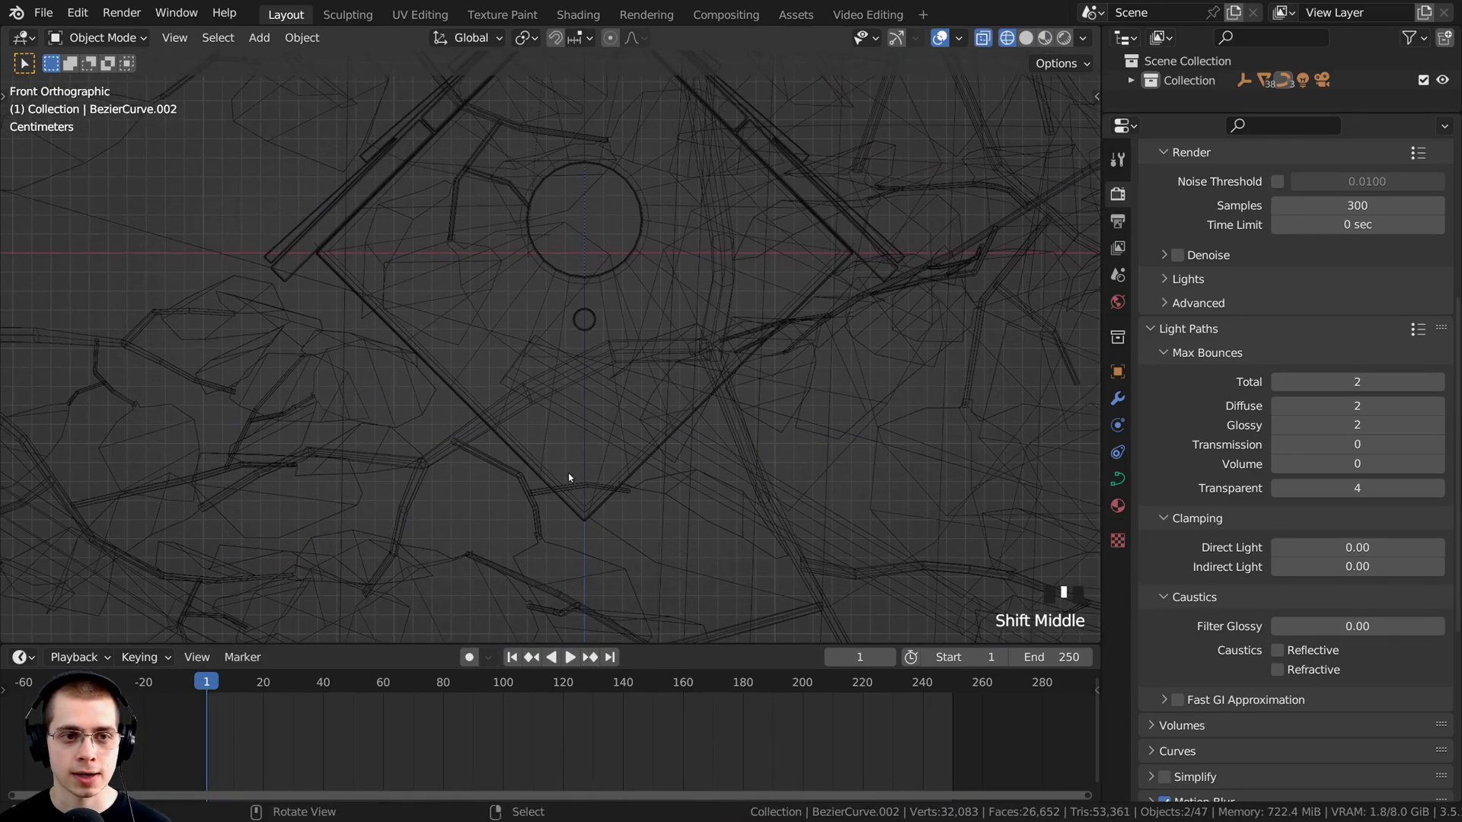
pyautogui.click(471, 659)
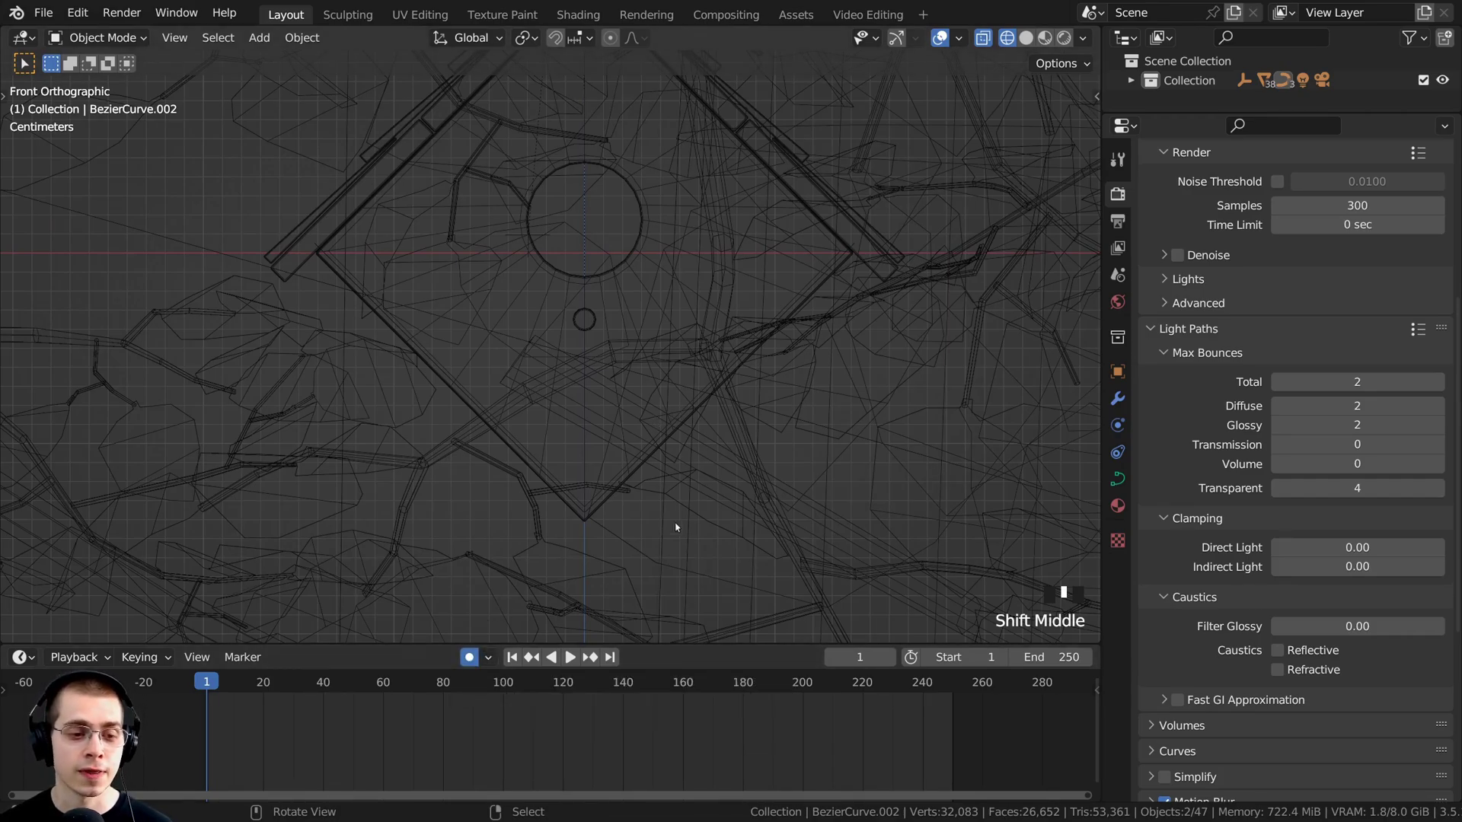
# Step: Rotate the rope with the birdhouse by about 1.6° in front view to key the first swing position at frame 1
pyautogui.keyDown('shift'); pyautogui.moveTo(926, 243); pyautogui.dragTo(933, 350, button='middle'); pyautogui.keyUp('shift')
pyautogui.press('r')
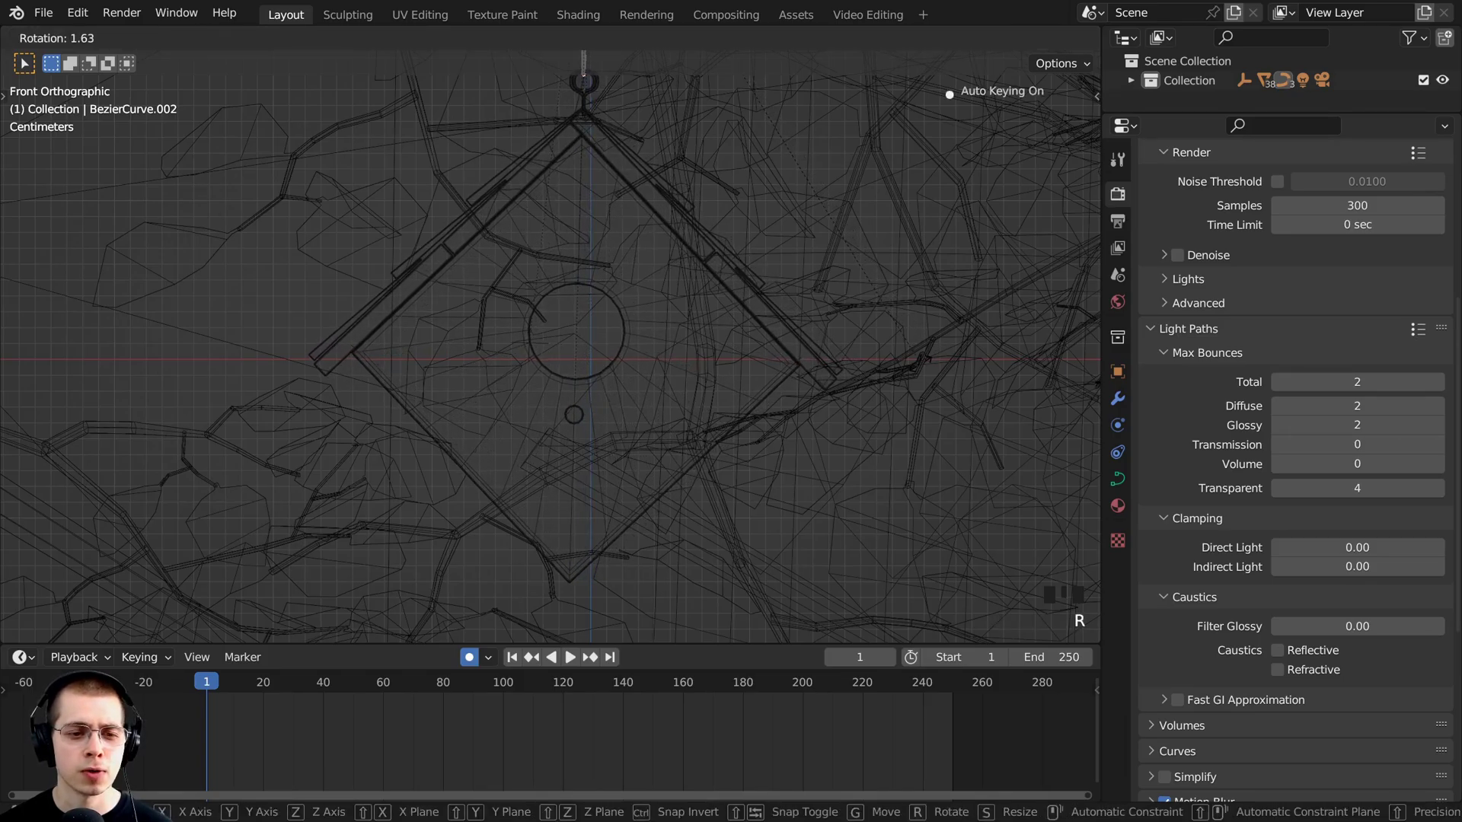
pyautogui.click(920, 368)
pyautogui.scroll(5, 581, 591)
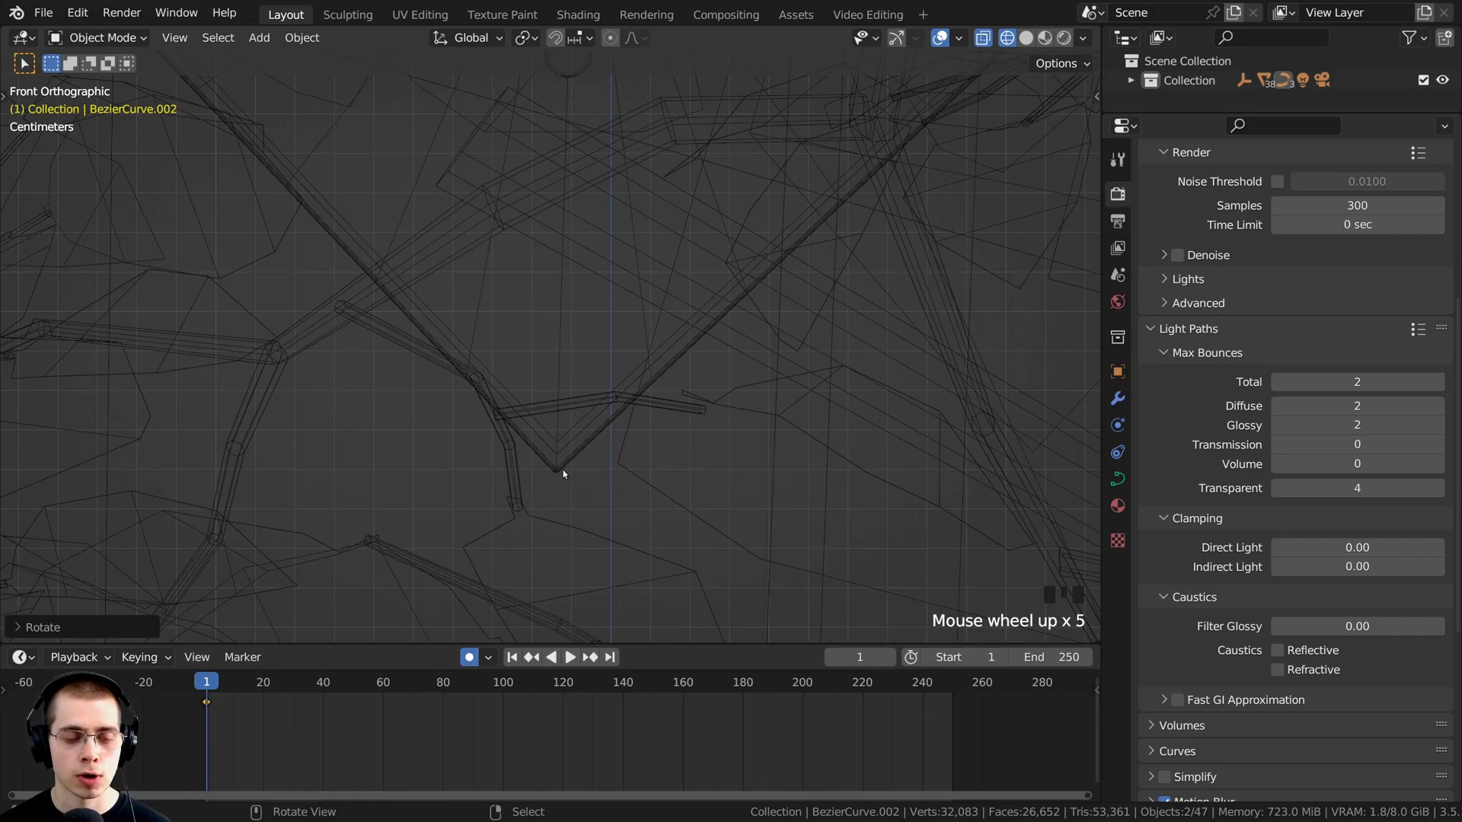
pyautogui.scroll(-5, 563, 474)
pyautogui.keyDown('shift'); pyautogui.moveTo(553, 326); pyautogui.dragTo(538, 389, button='middle'); pyautogui.keyUp('shift')
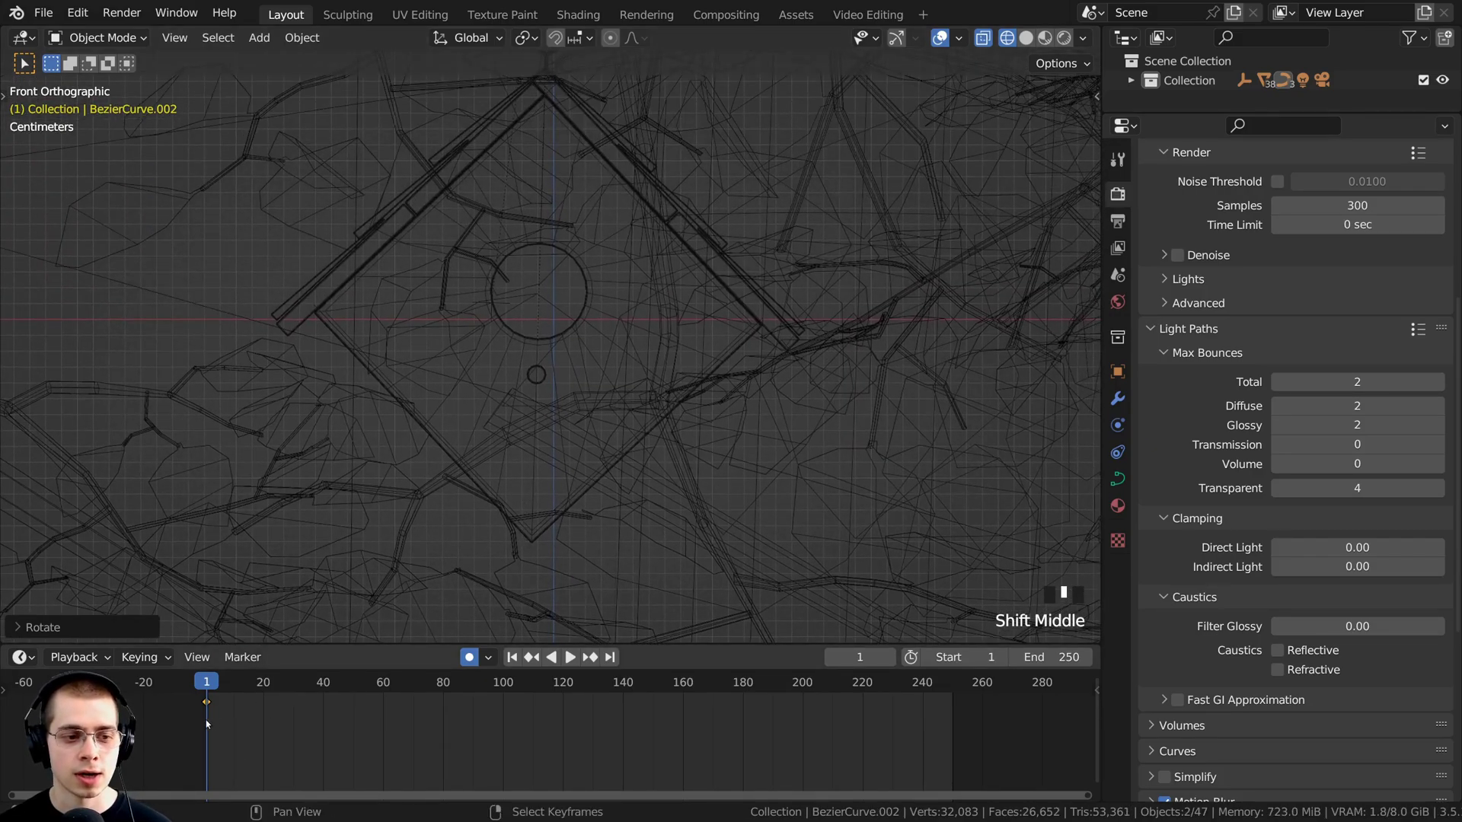
# Step: At frame 30, rotate the rope with the birdhouse by about -3° to key the opposite swing position
pyautogui.moveTo(213, 684); pyautogui.dragTo(242, 681)
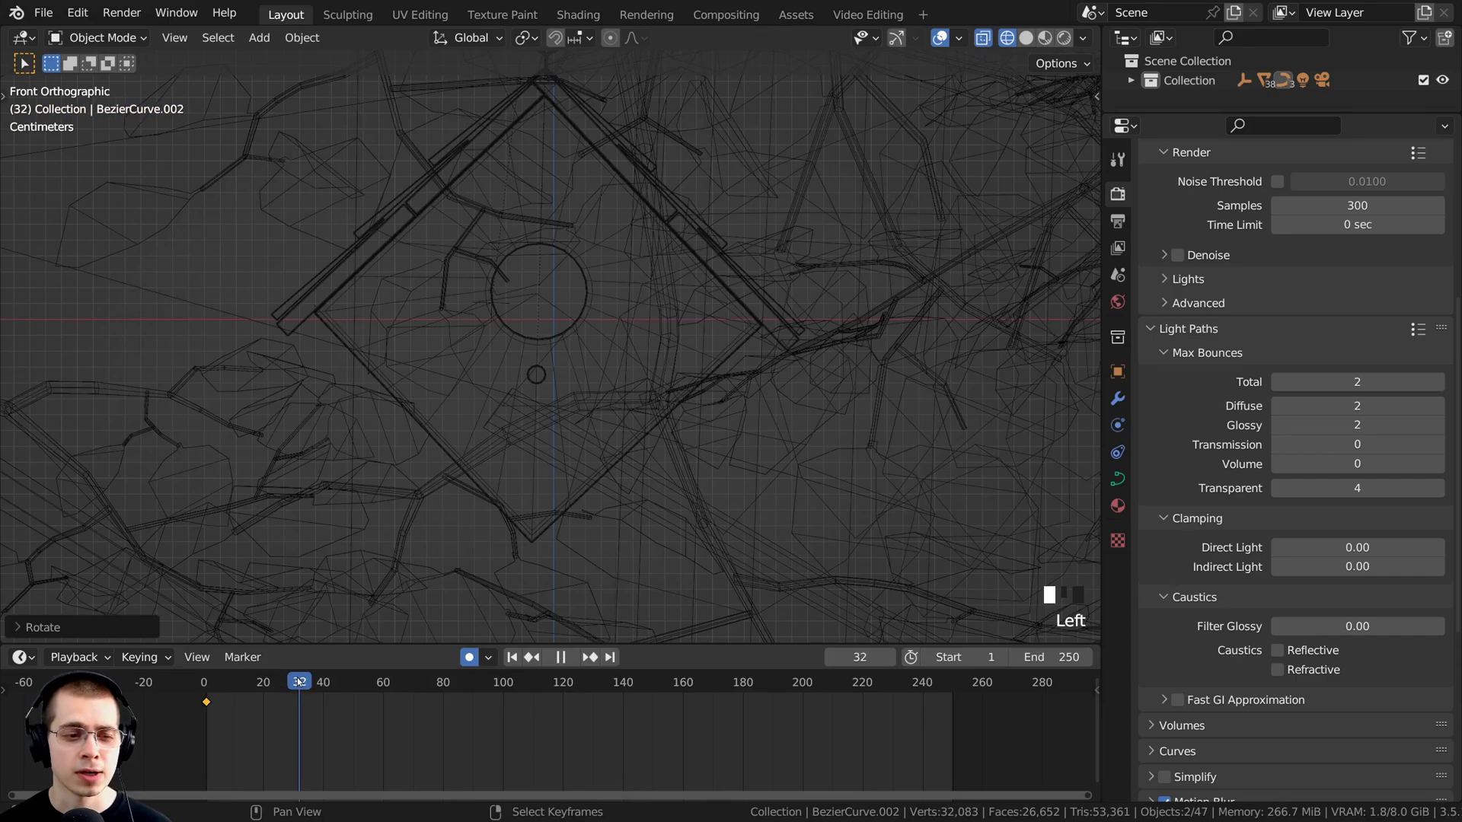
pyautogui.keyDown('shift'); pyautogui.moveTo(623, 478); pyautogui.dragTo(617, 450, button='middle'); pyautogui.keyUp('shift')
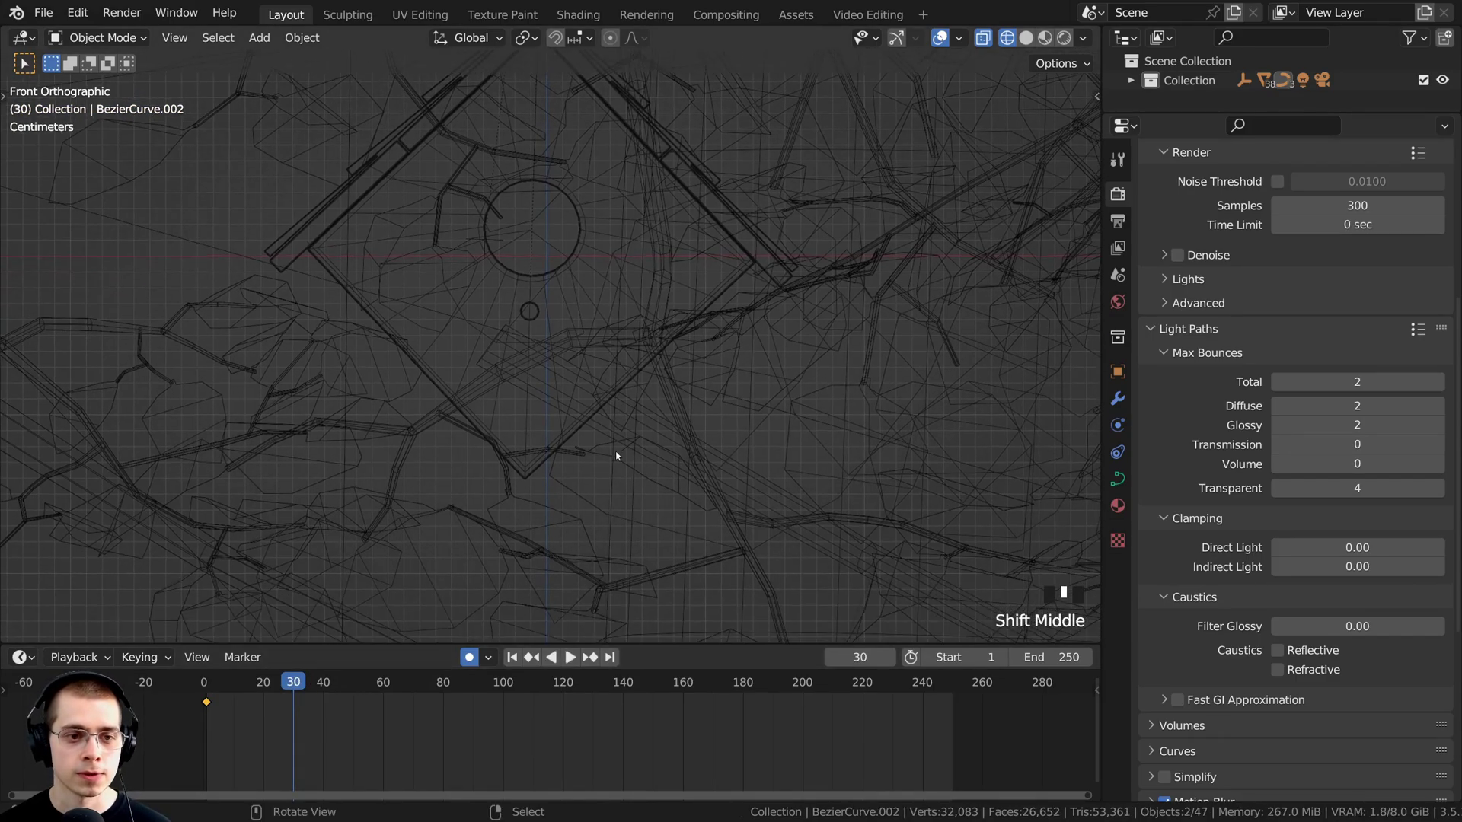
pyautogui.scroll(1, 664, 478)
pyautogui.press('r')
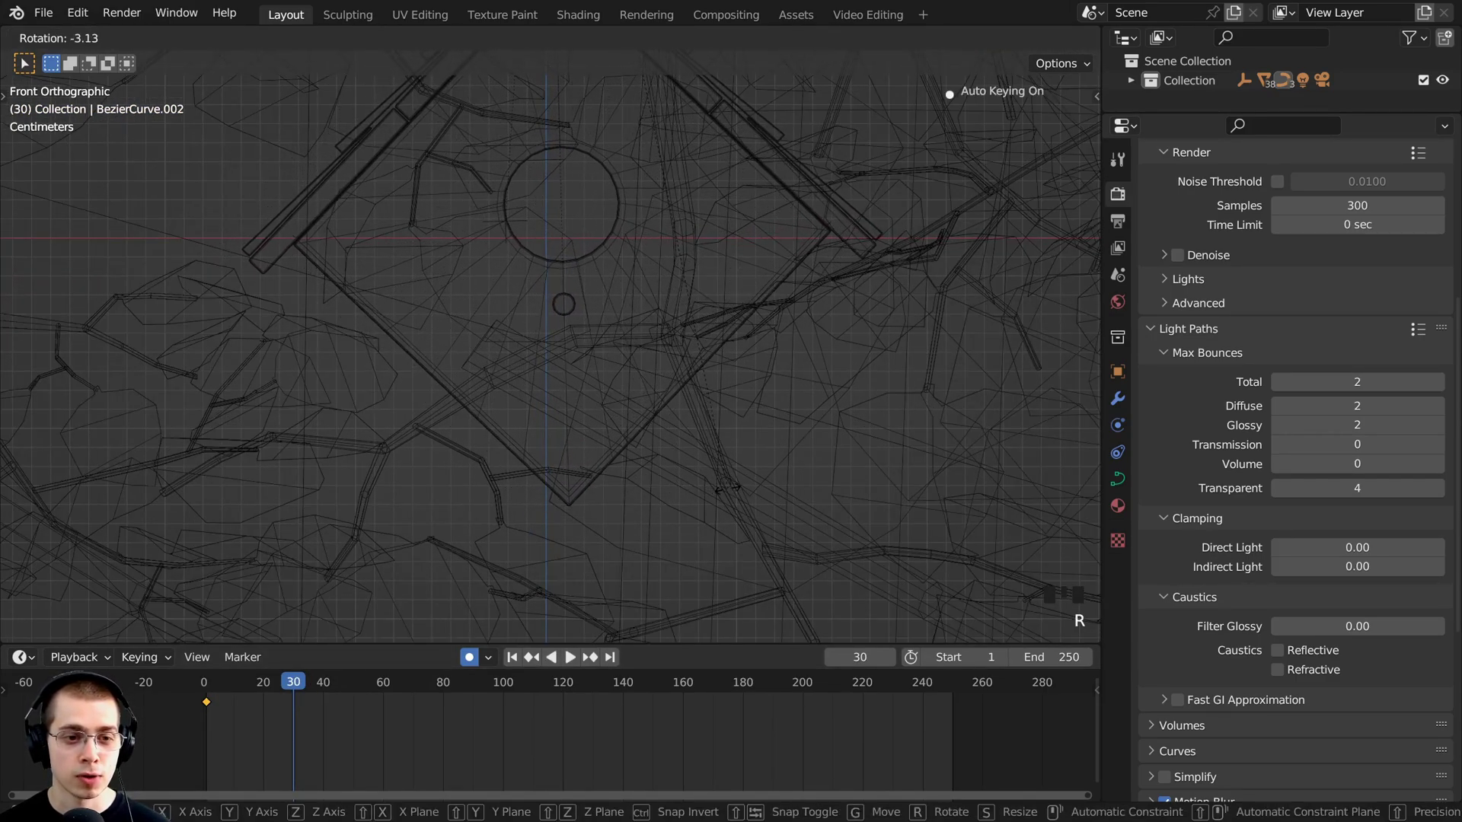
pyautogui.click(729, 487)
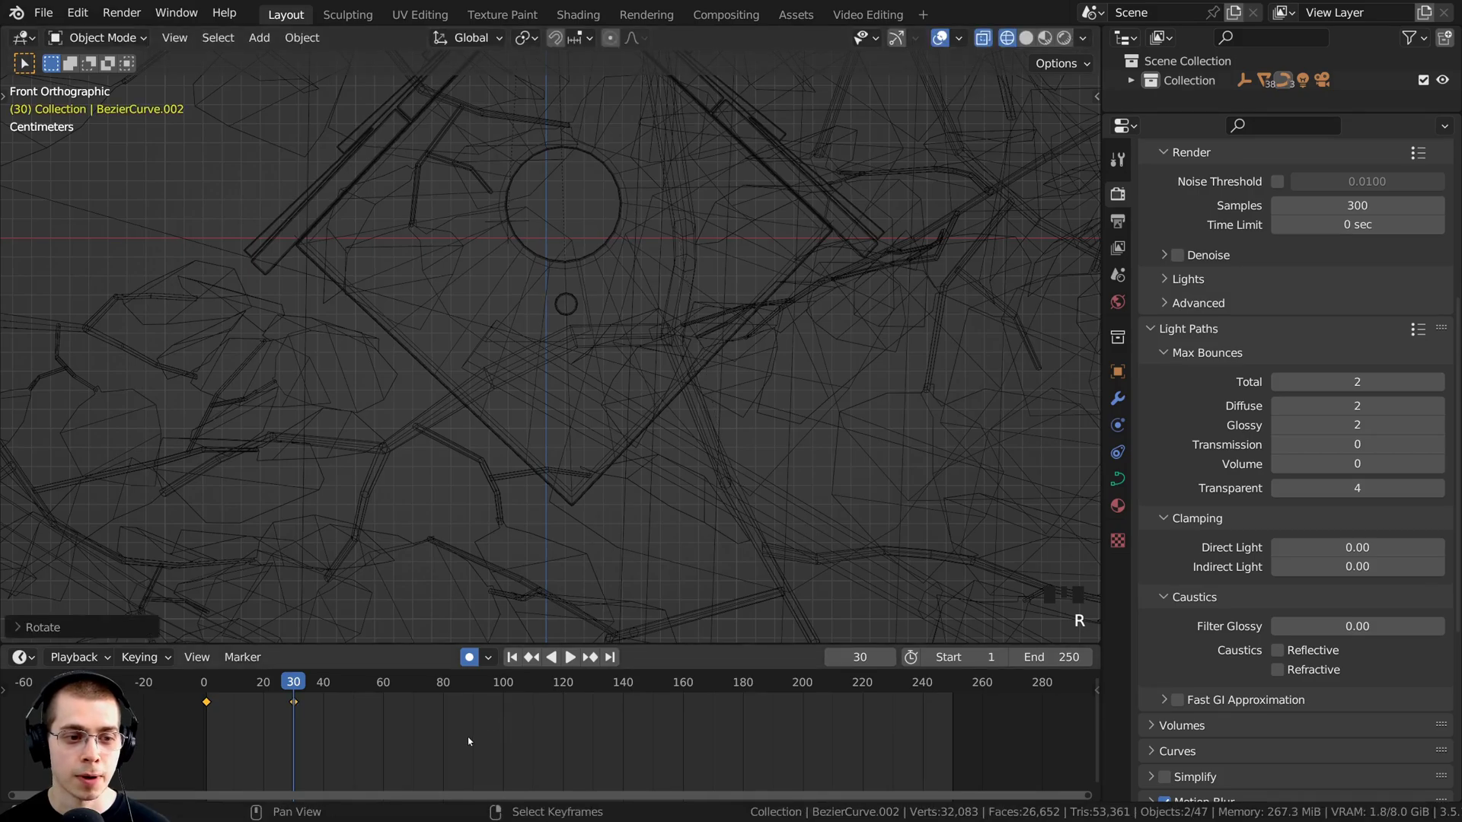
# Step: Play the animation from the start to check the swing between the frame 1 and frame 30 keyframes
pyautogui.scroll(-1, 332, 708)
pyautogui.press('space')
pyautogui.press('Escape')
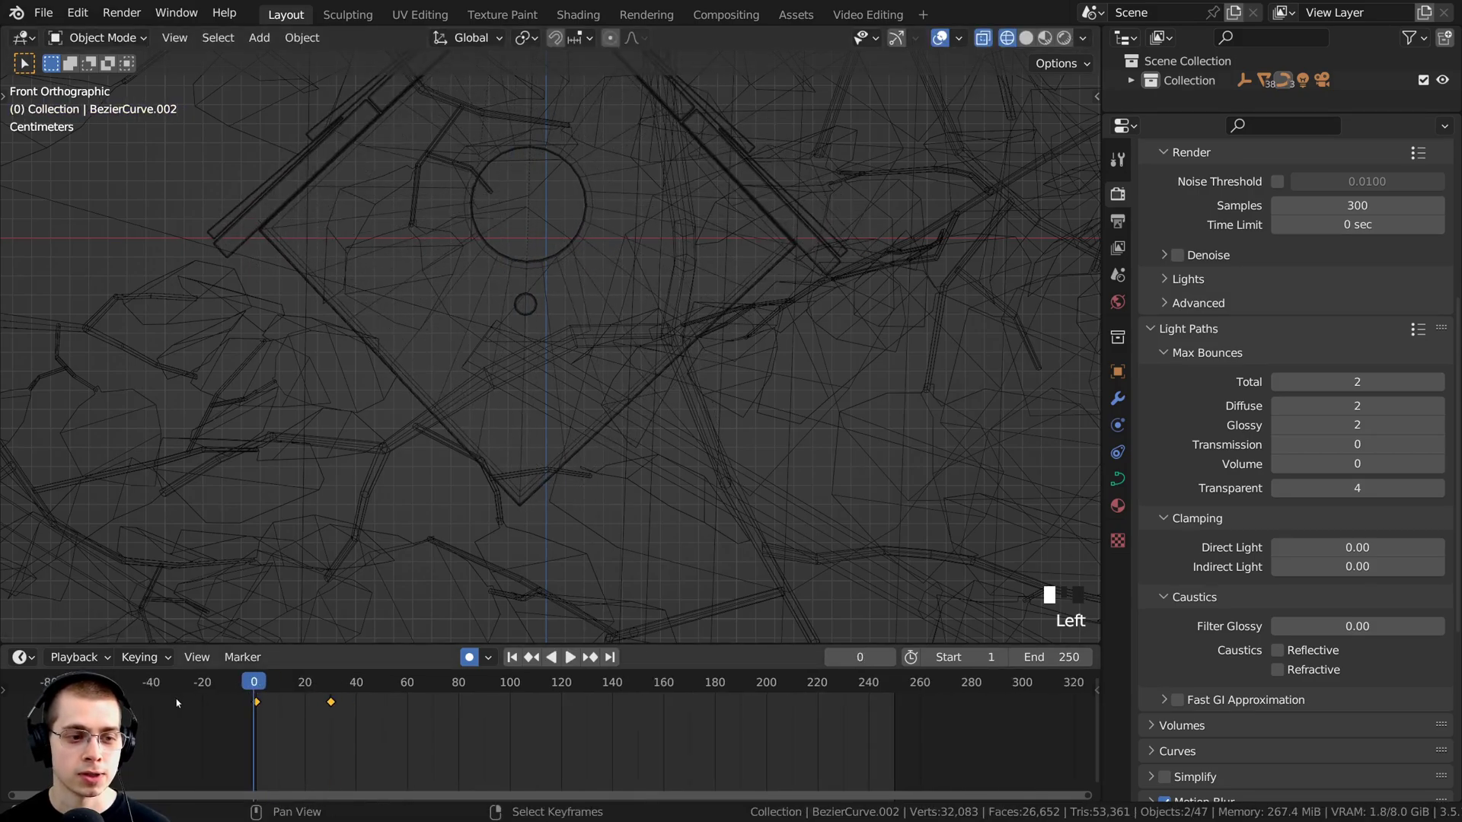
pyautogui.press('space')
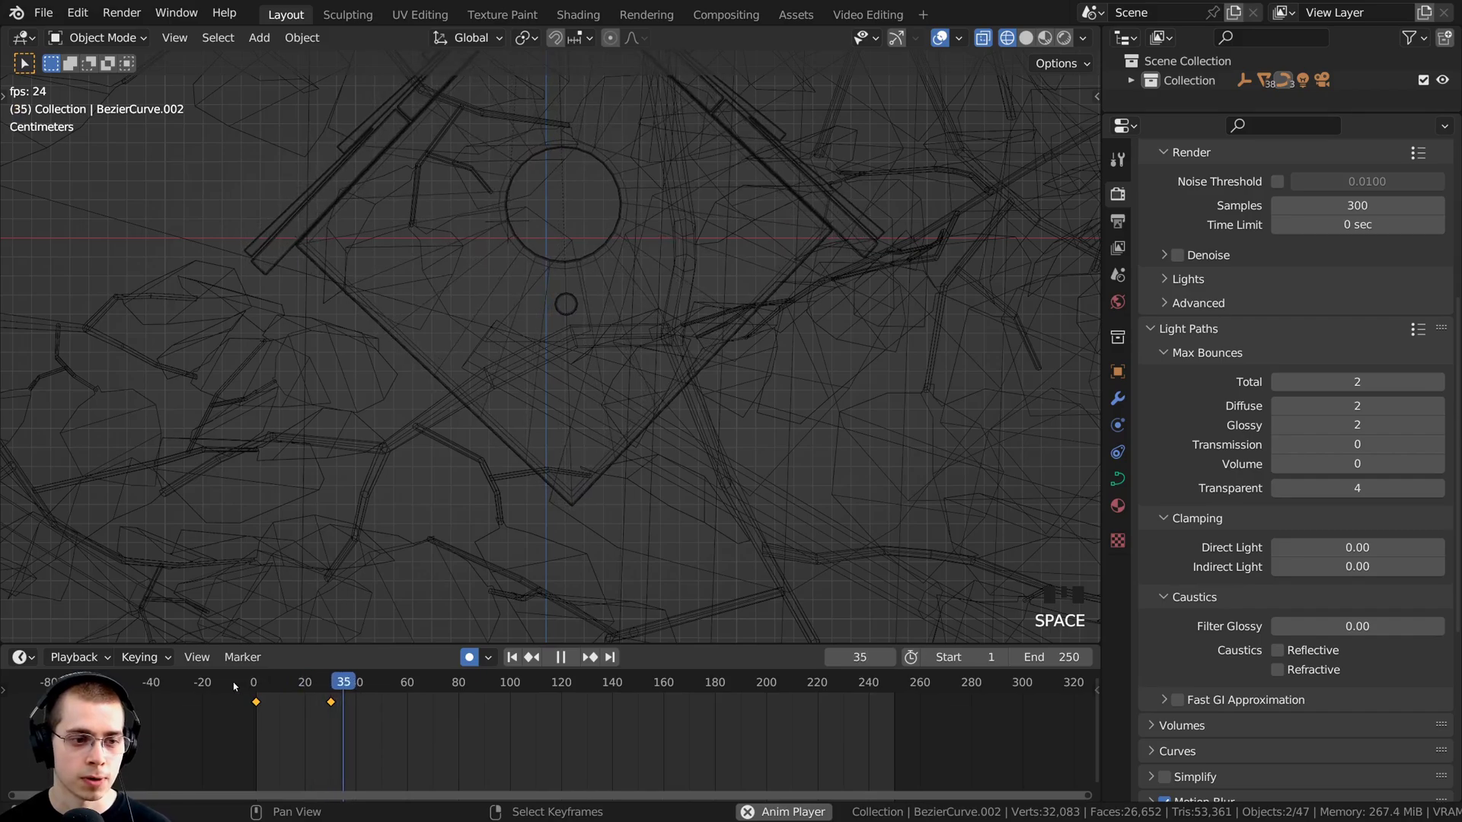
pyautogui.click(228, 687)
pyautogui.press('space')
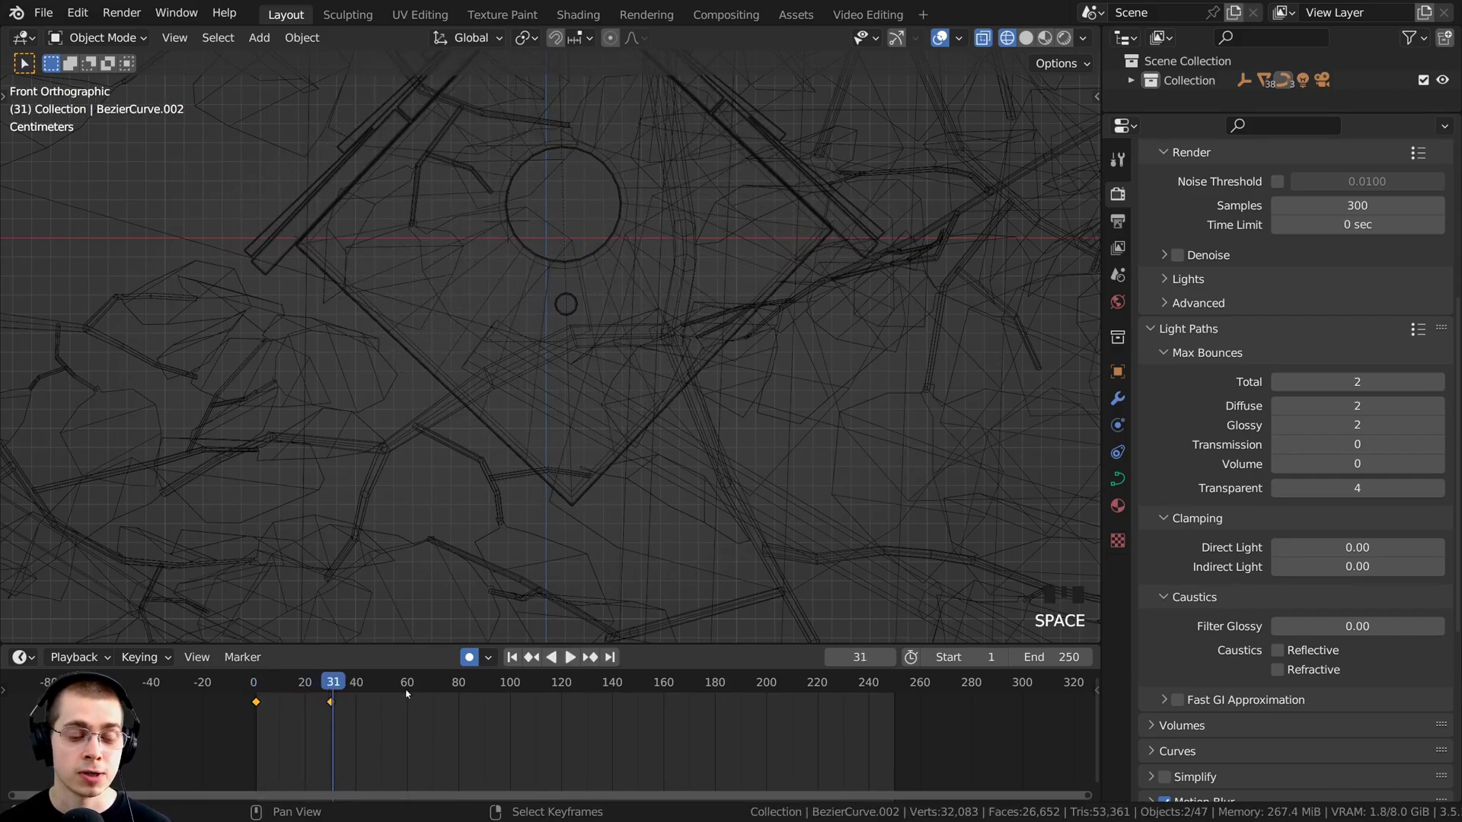
# Step: Turn off Auto Keying, then duplicate the frame 1 keyframe to frame 60 and play the full swing
pyautogui.click(470, 658)
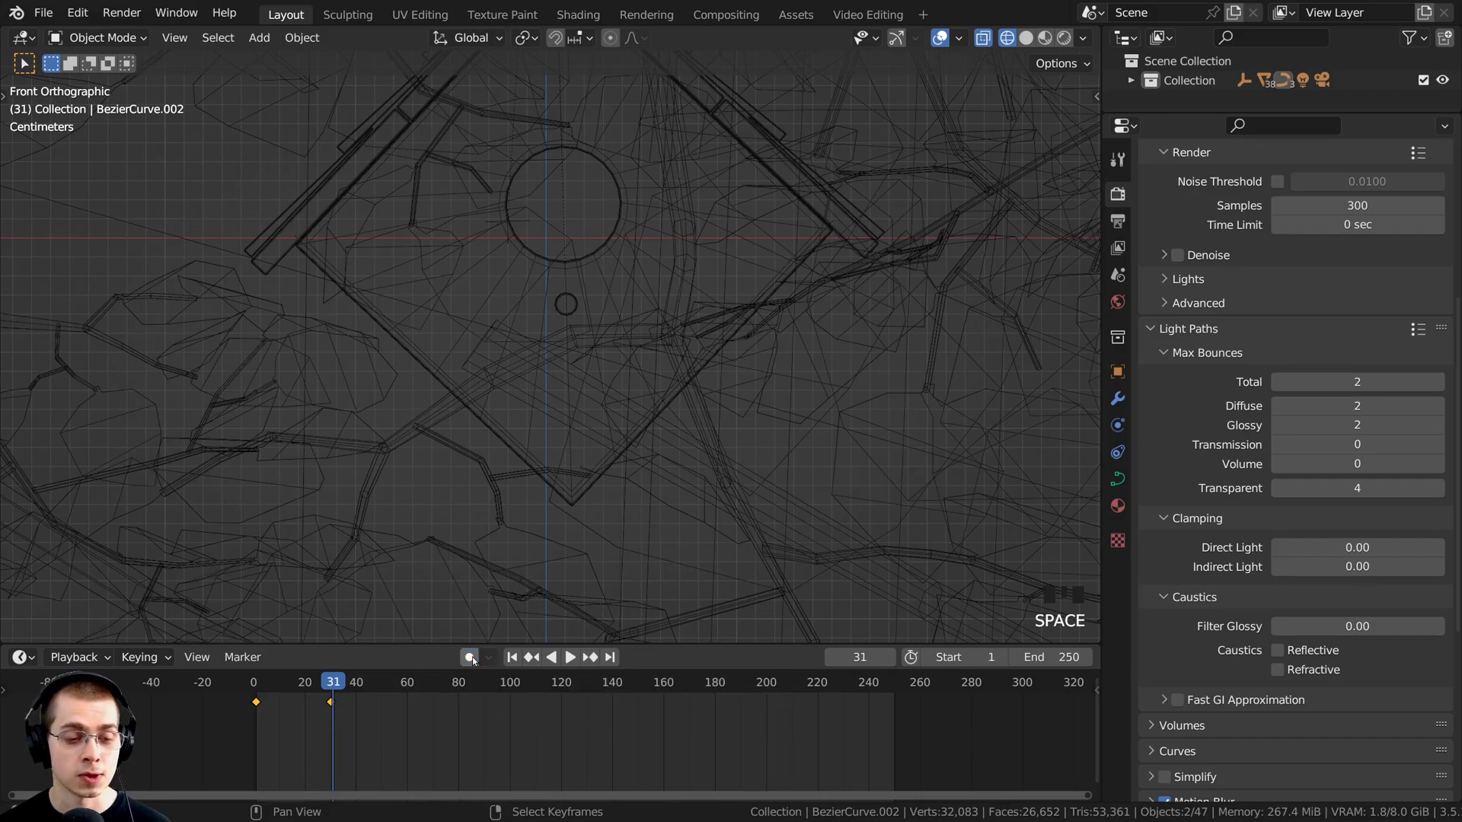
pyautogui.moveTo(464, 645); pyautogui.dragTo(463, 625)
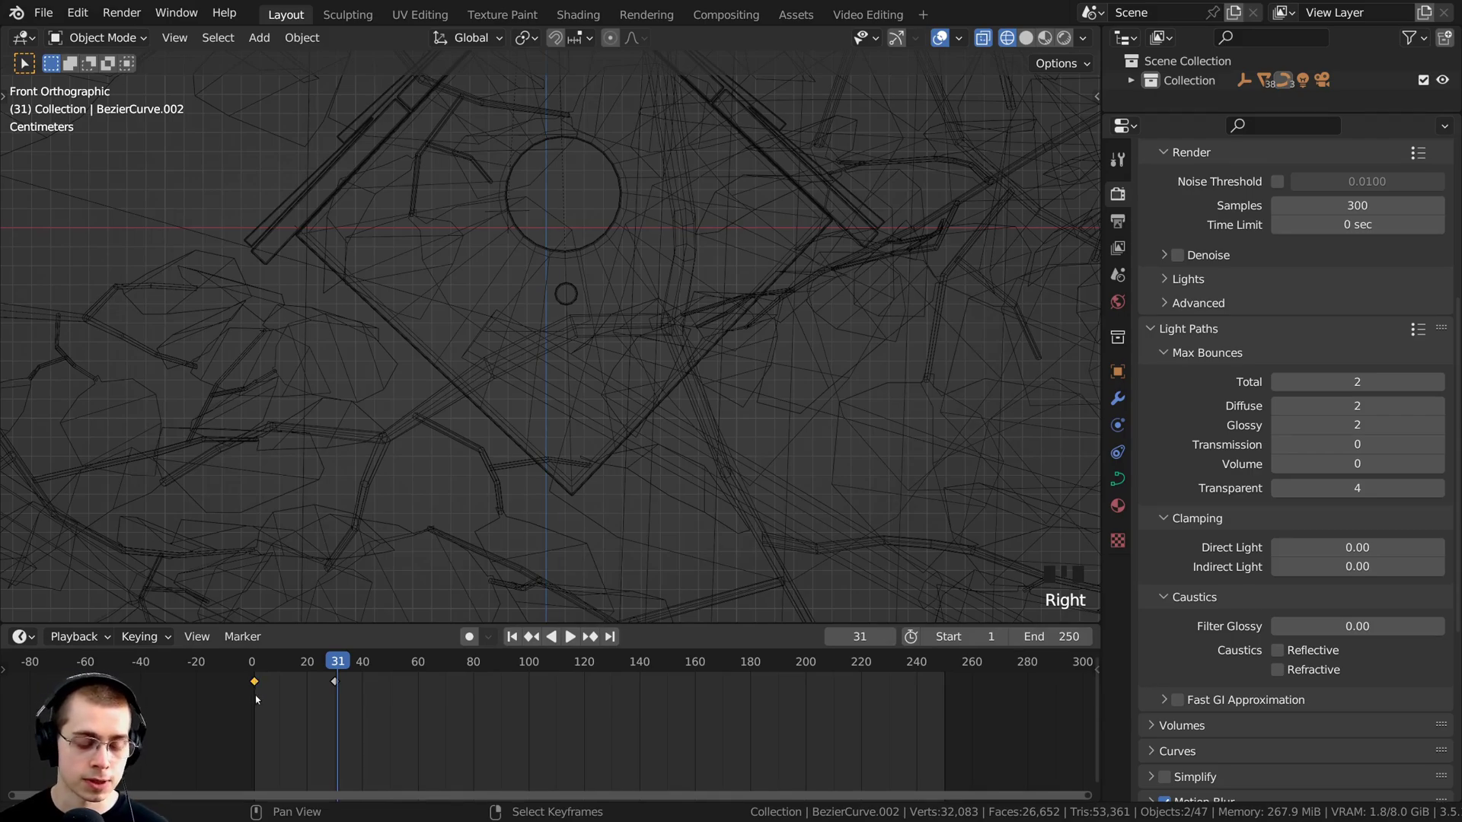
pyautogui.hotkey('shift', 'd')
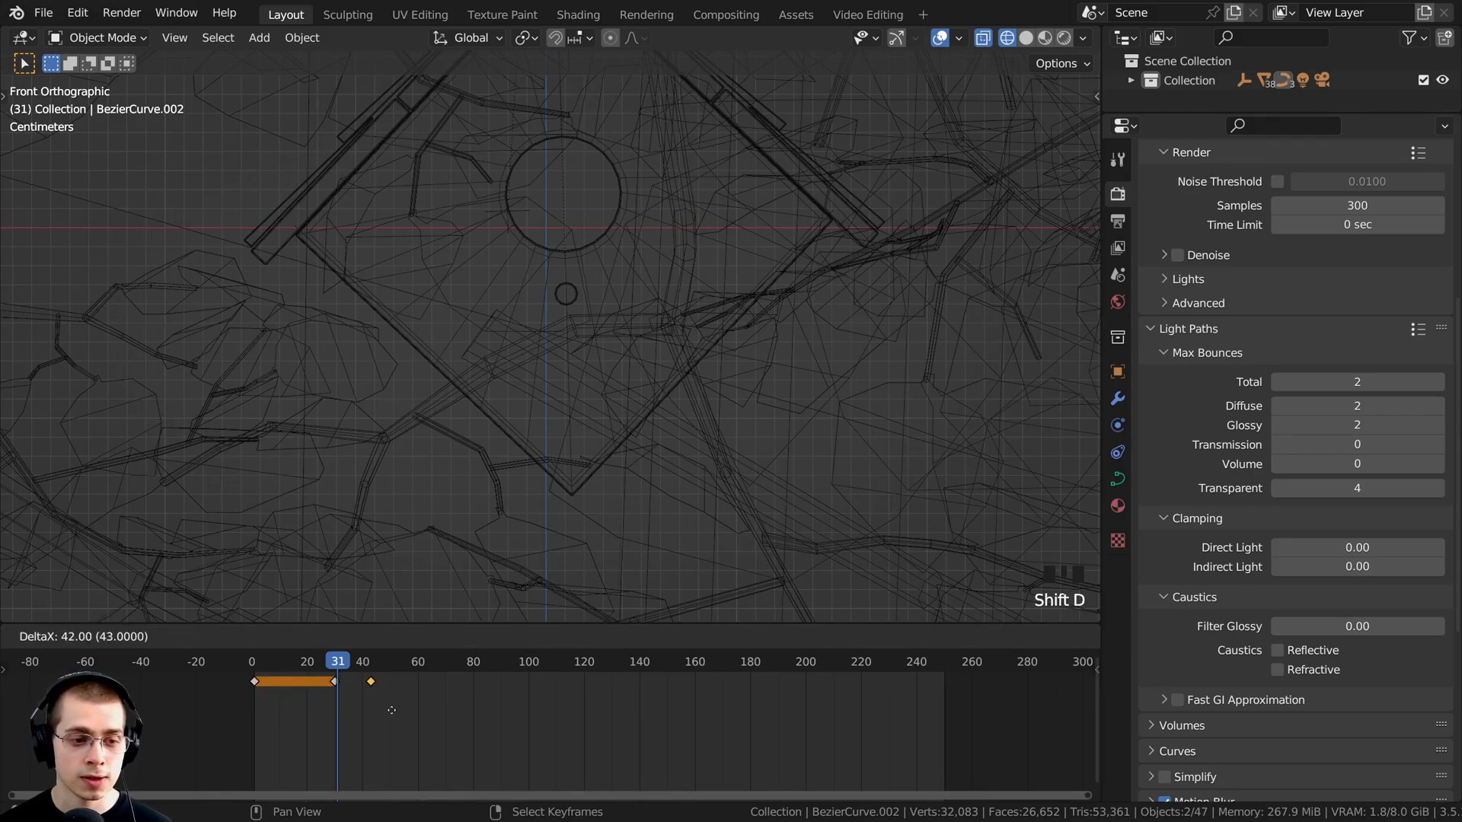
pyautogui.click(434, 717)
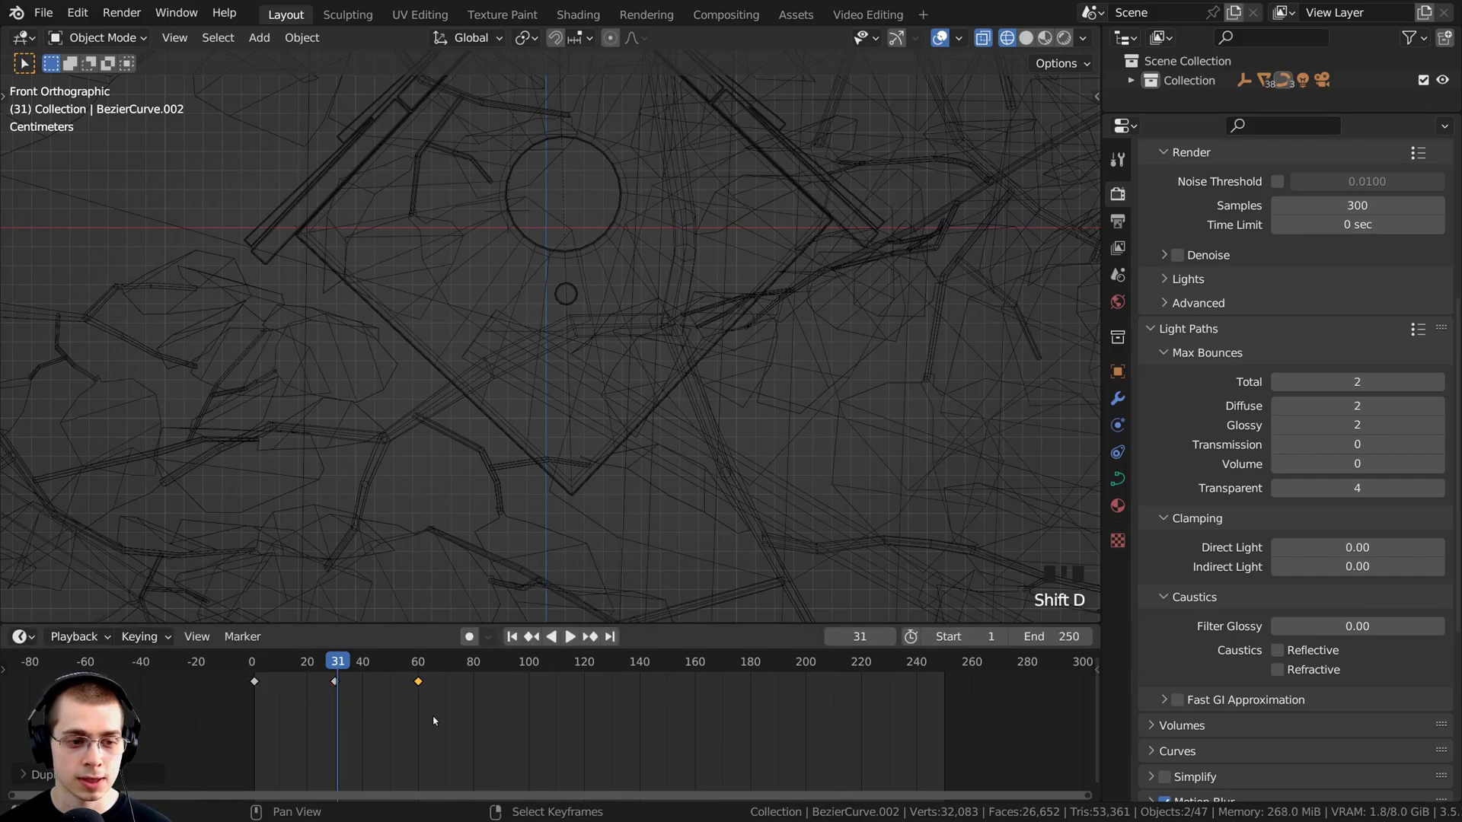
pyautogui.press('space')
pyautogui.press('space')
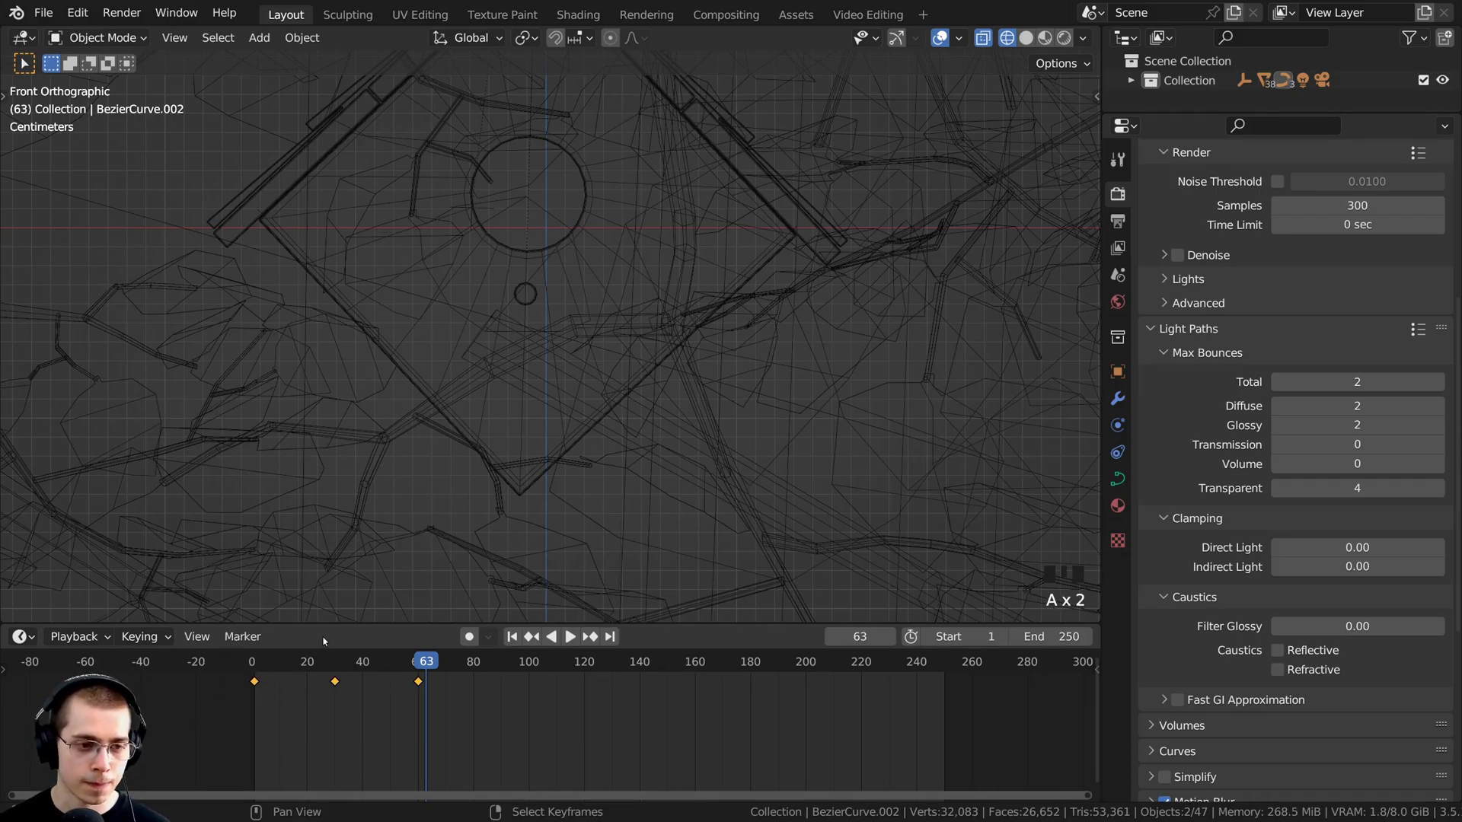
# Step: Duplicate all three keyframes so the copied set starts on the frame 60 keyframe
pyautogui.moveTo(335, 623); pyautogui.dragTo(309, 586)
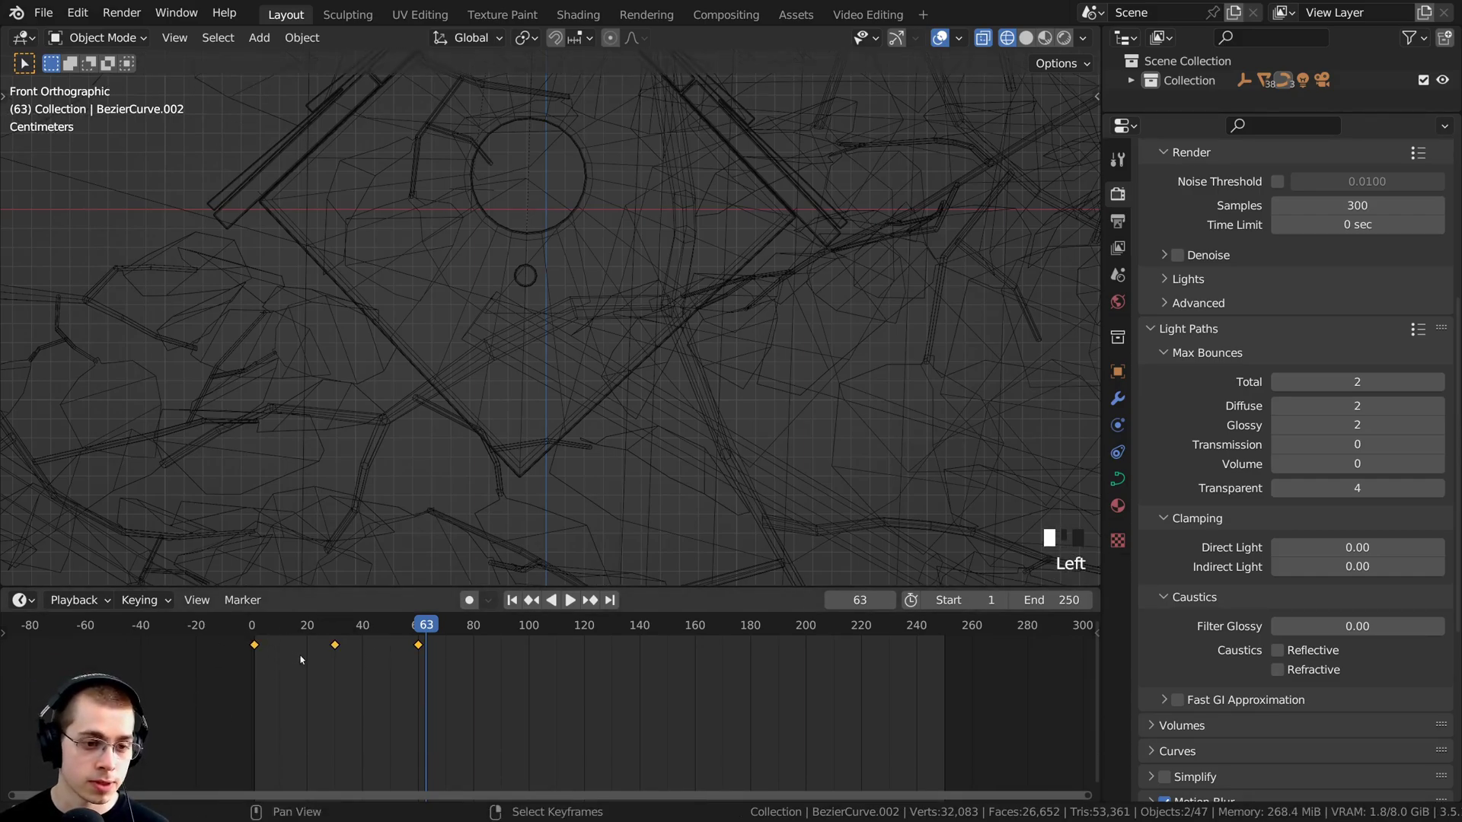
pyautogui.hotkey('shift', 'd')
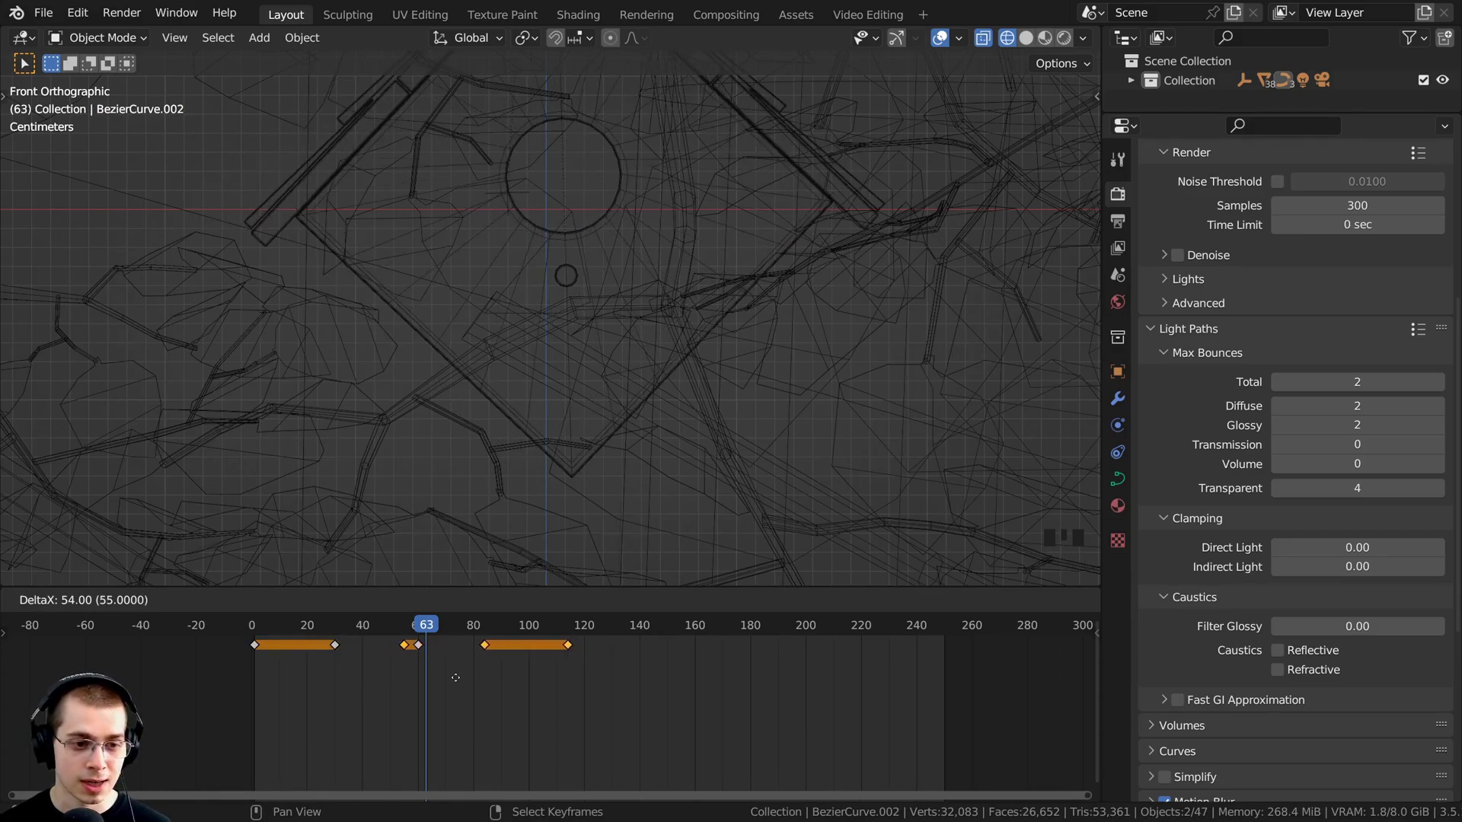
pyautogui.click(472, 677)
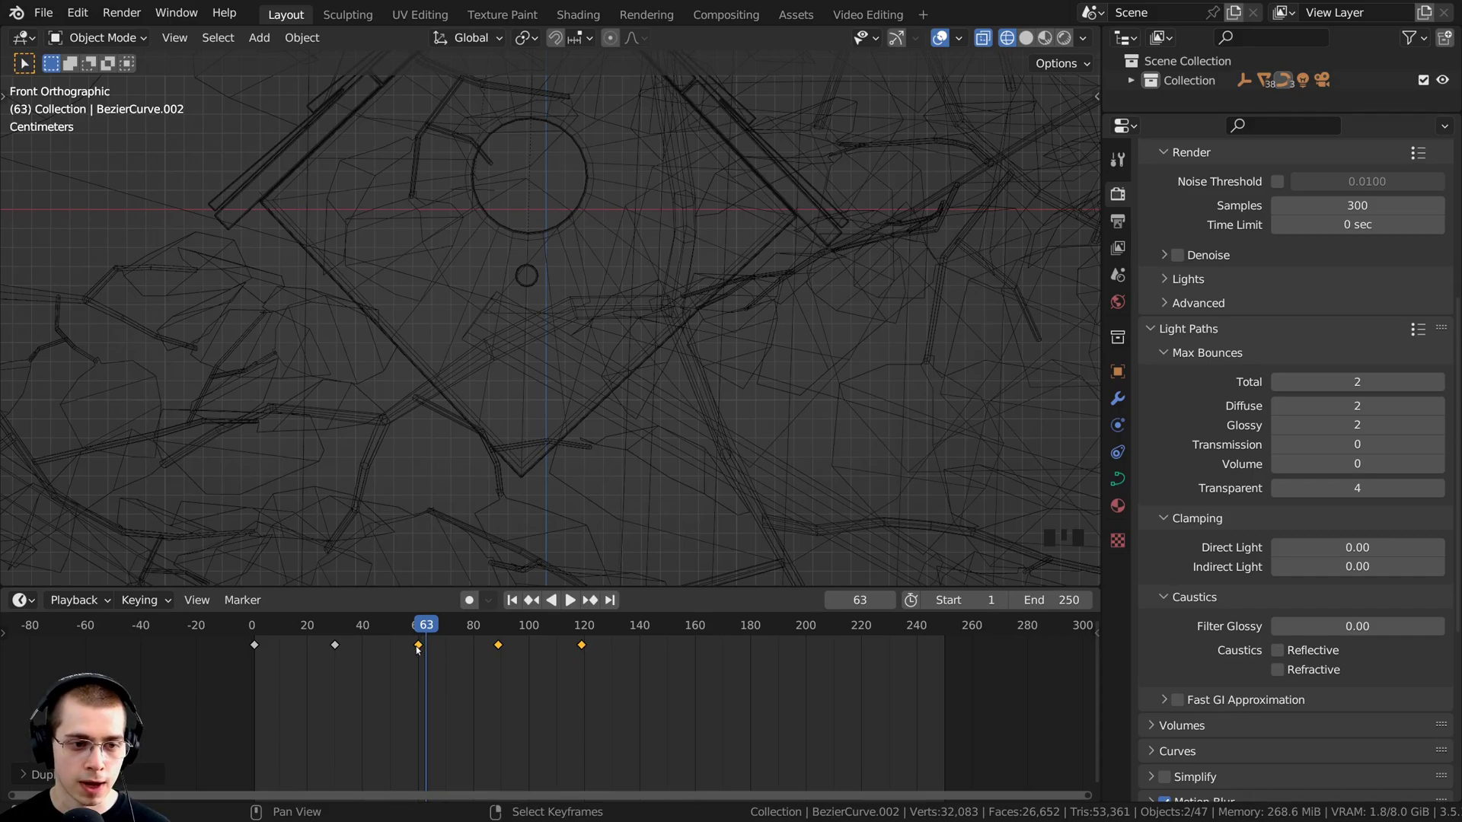
pyautogui.click(418, 639)
# Step: Play the animation from the start through frame 114 to check the repeated swing
pyautogui.moveTo(411, 657); pyautogui.dragTo(233, 629)
pyautogui.press('space')
pyautogui.press('space')
pyautogui.click(353, 632)
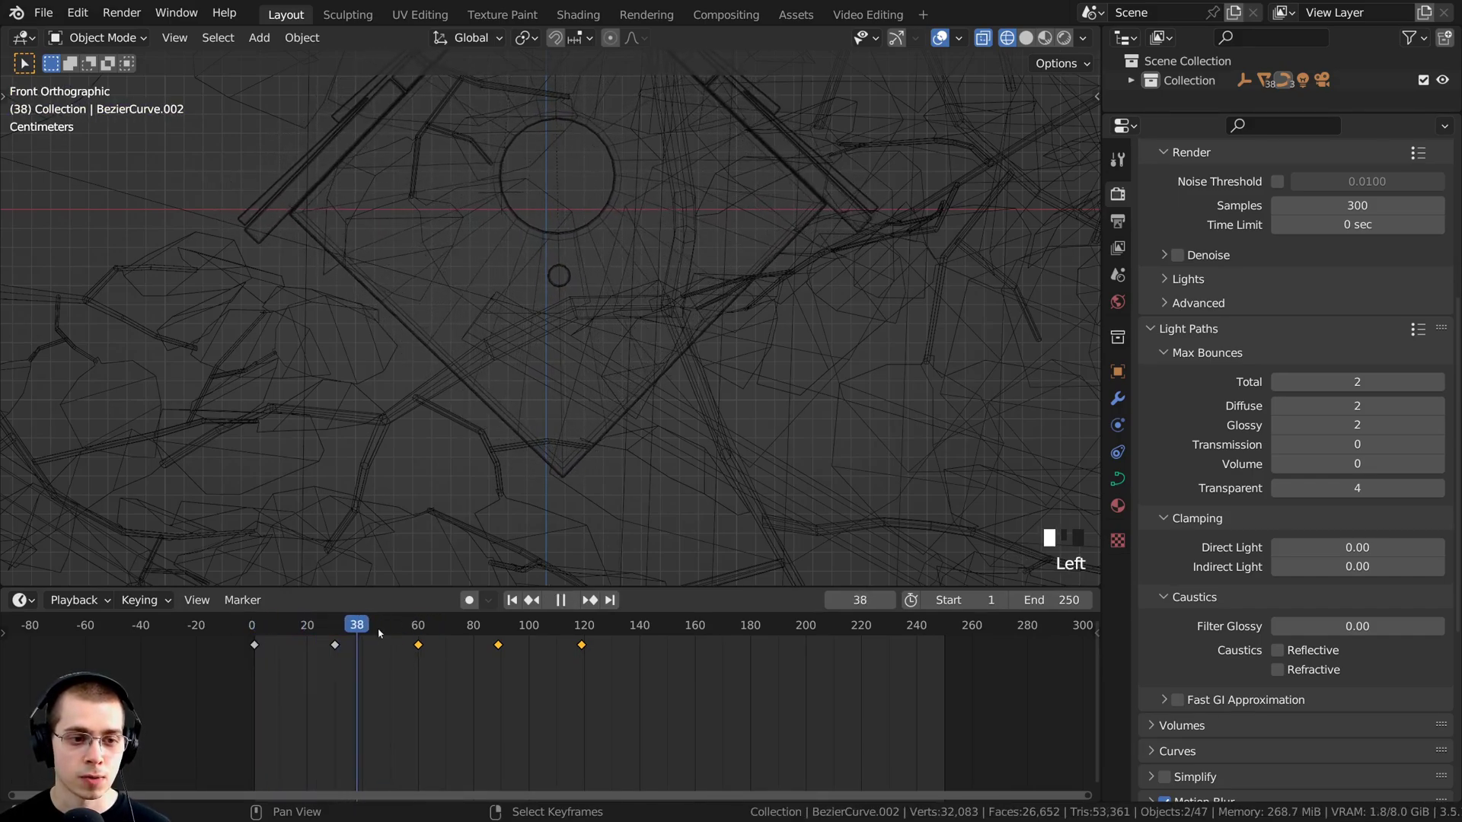
pyautogui.press('space')
pyautogui.scroll(-2, 509, 638)
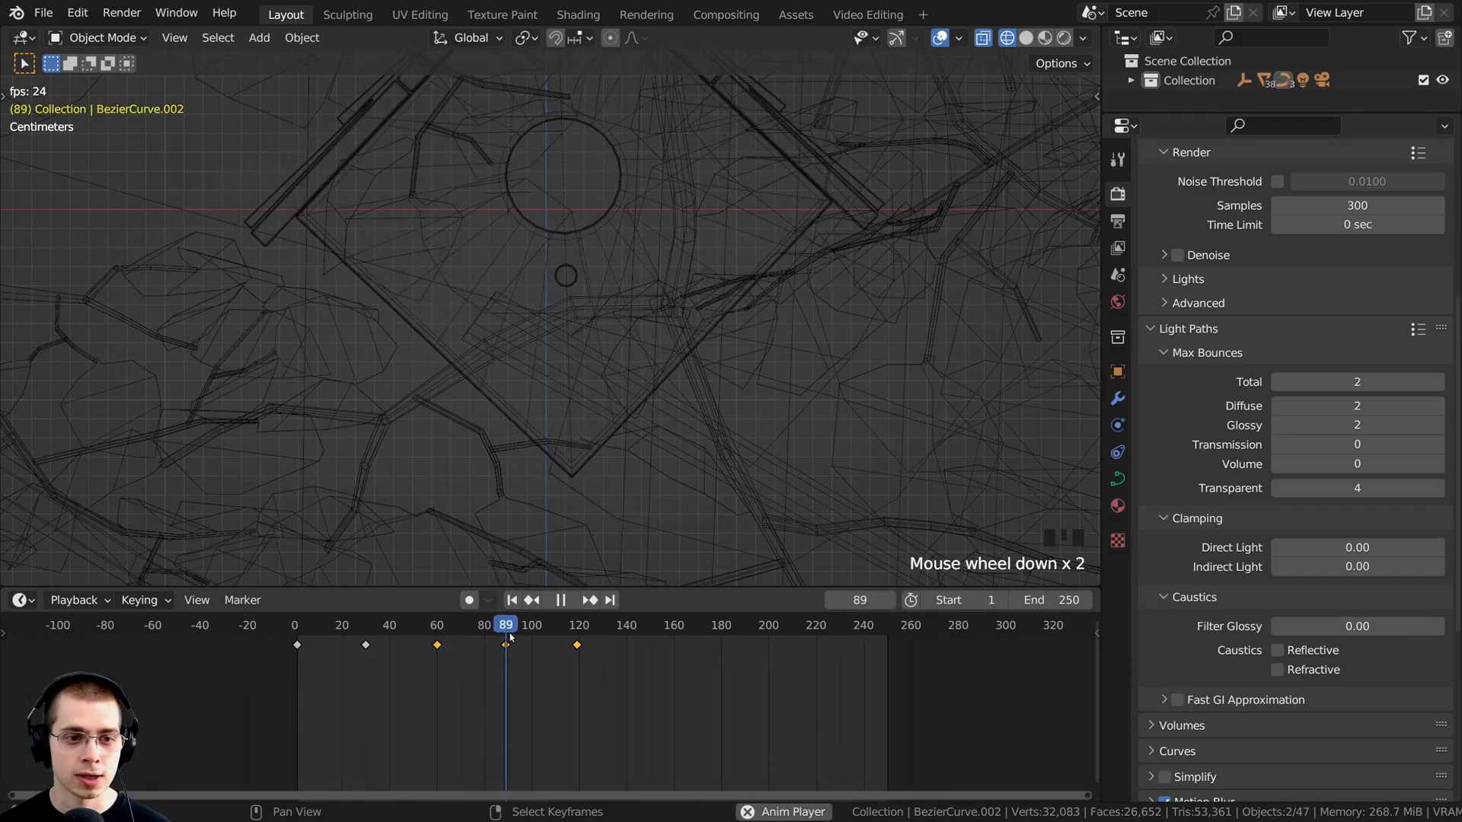
pyautogui.press('space')
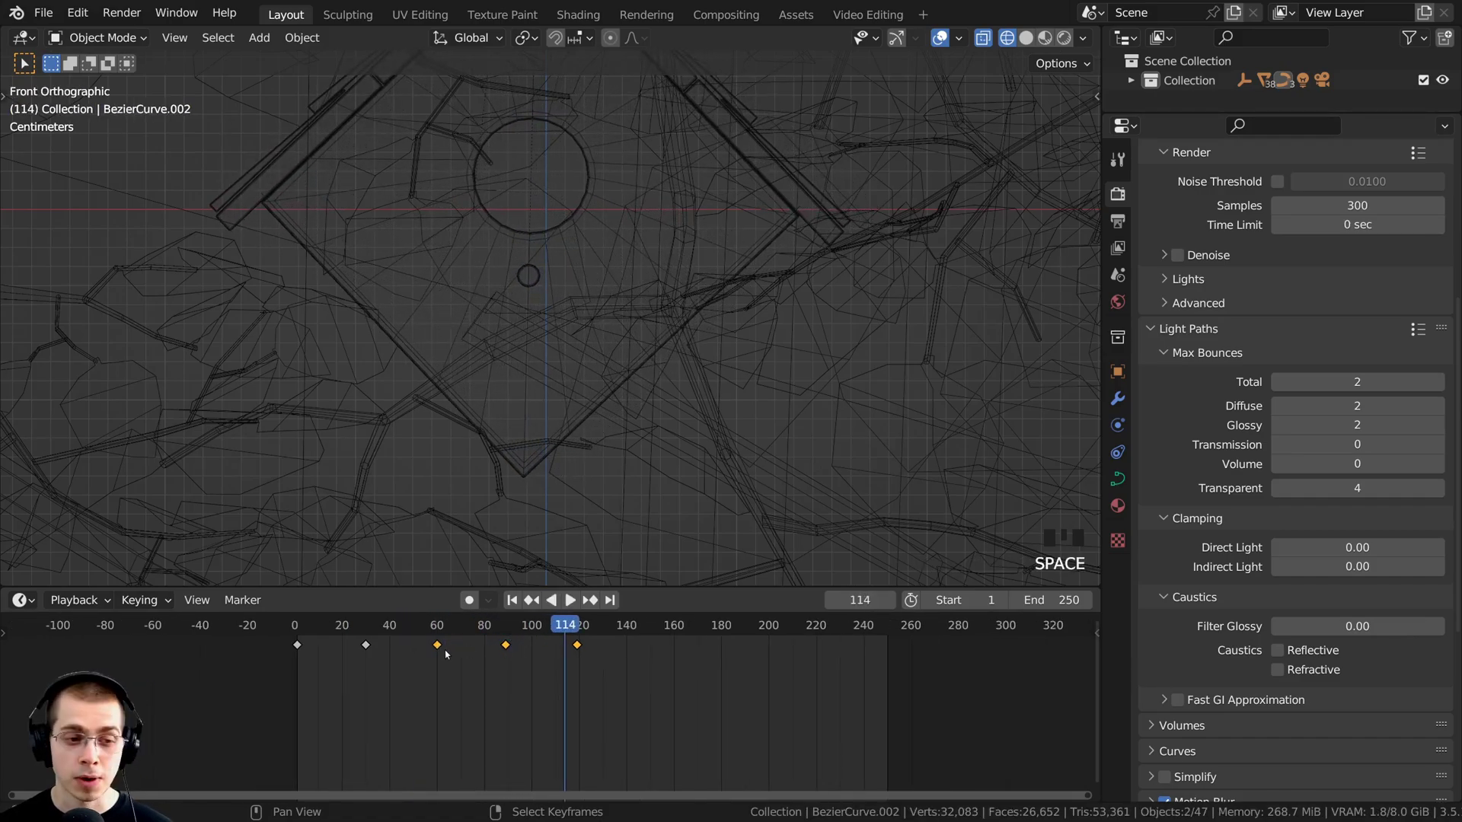
# Step: Duplicate all five keyframes so the copied set starts on the last keyframe at frame 119
pyautogui.scroll(1, 266, 652)
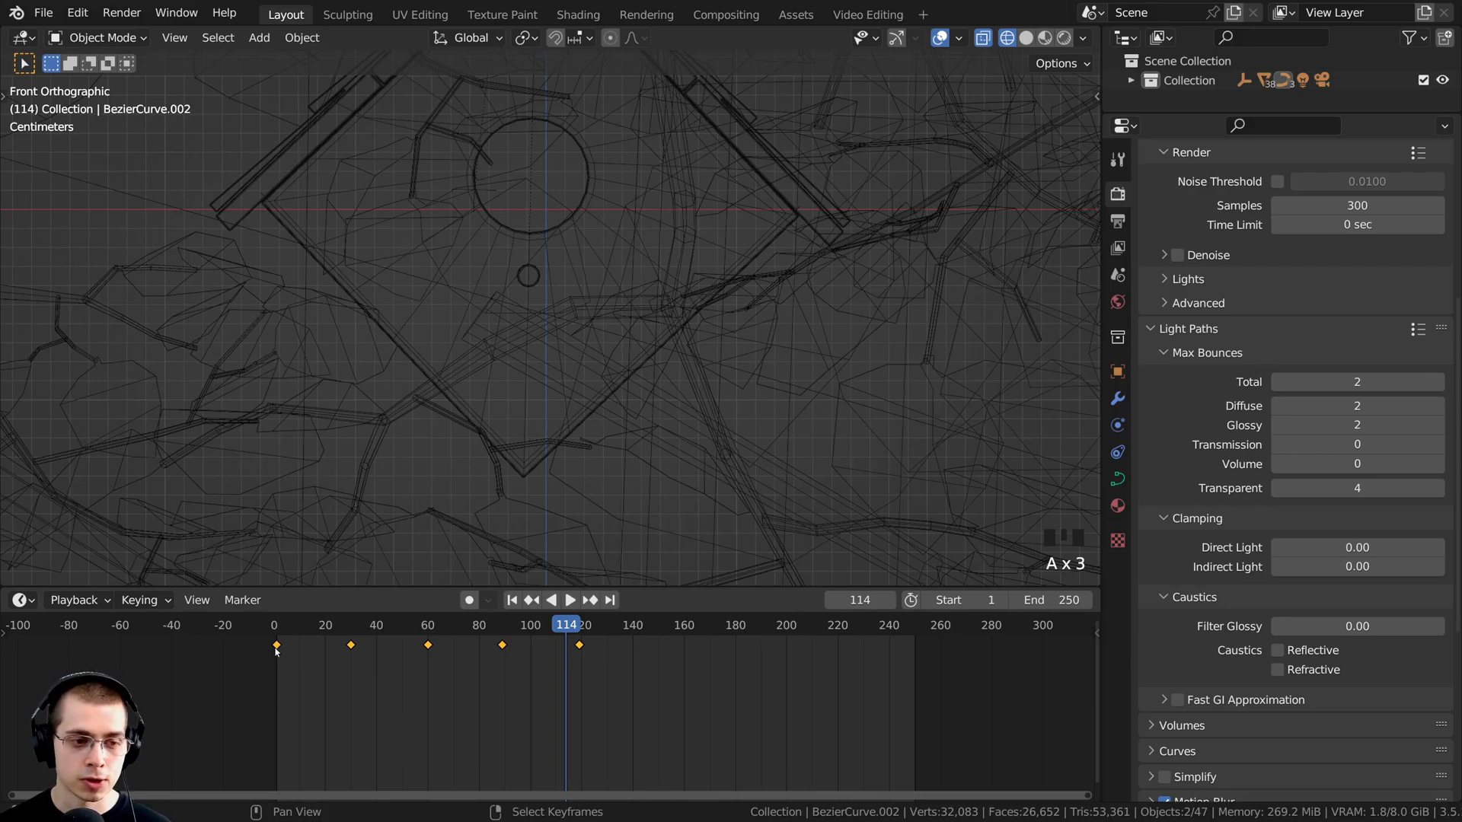
pyautogui.hotkey('shift', 'd')
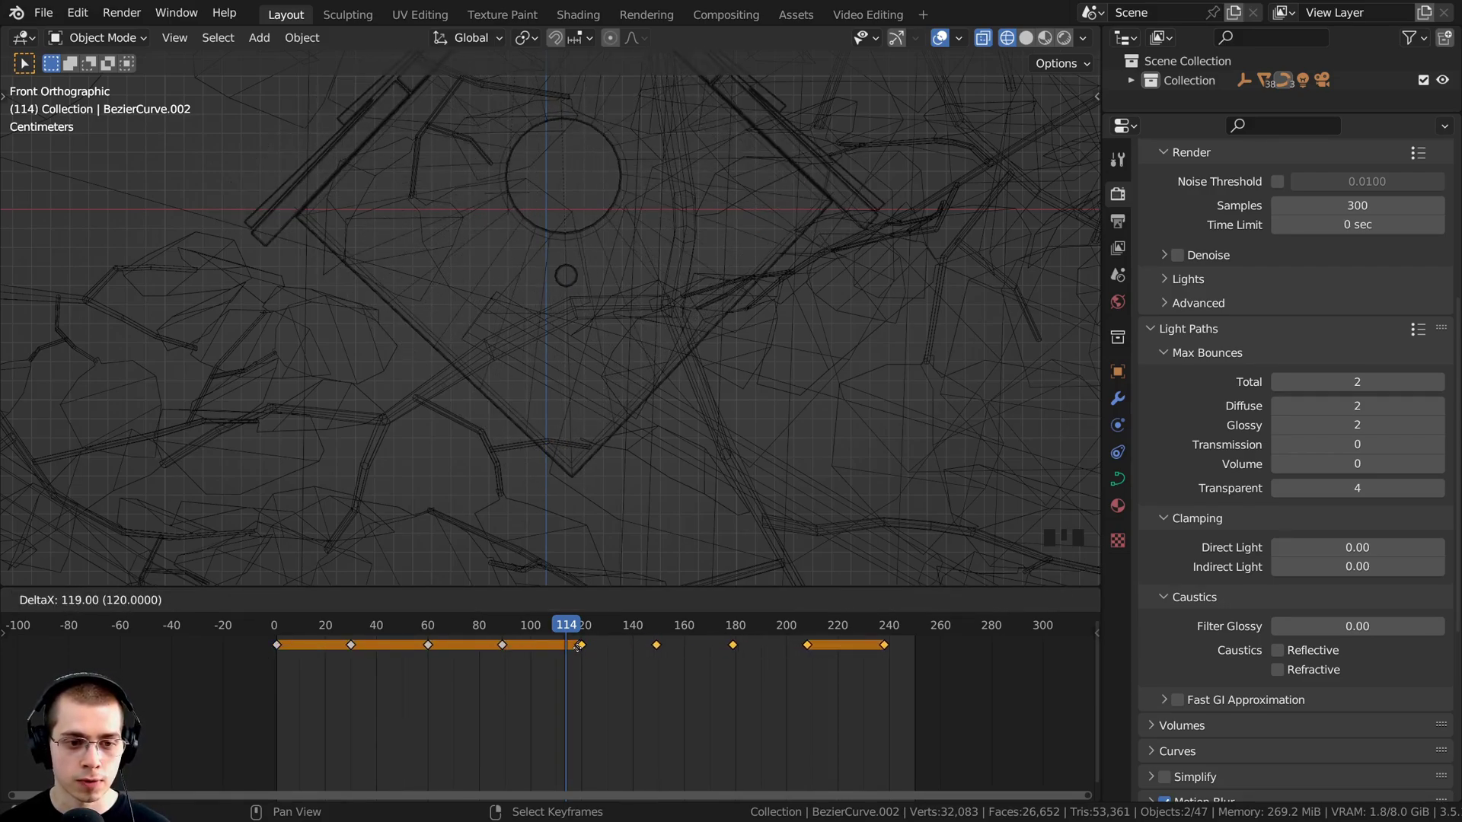
pyautogui.click(576, 646)
# Step: Duplicate the selected keyframes again so the new set starts on the last keyframe at frame 237
pyautogui.moveTo(577, 646); pyautogui.dragTo(491, 643, button='middle')
pyautogui.hotkey('shift', 'd')
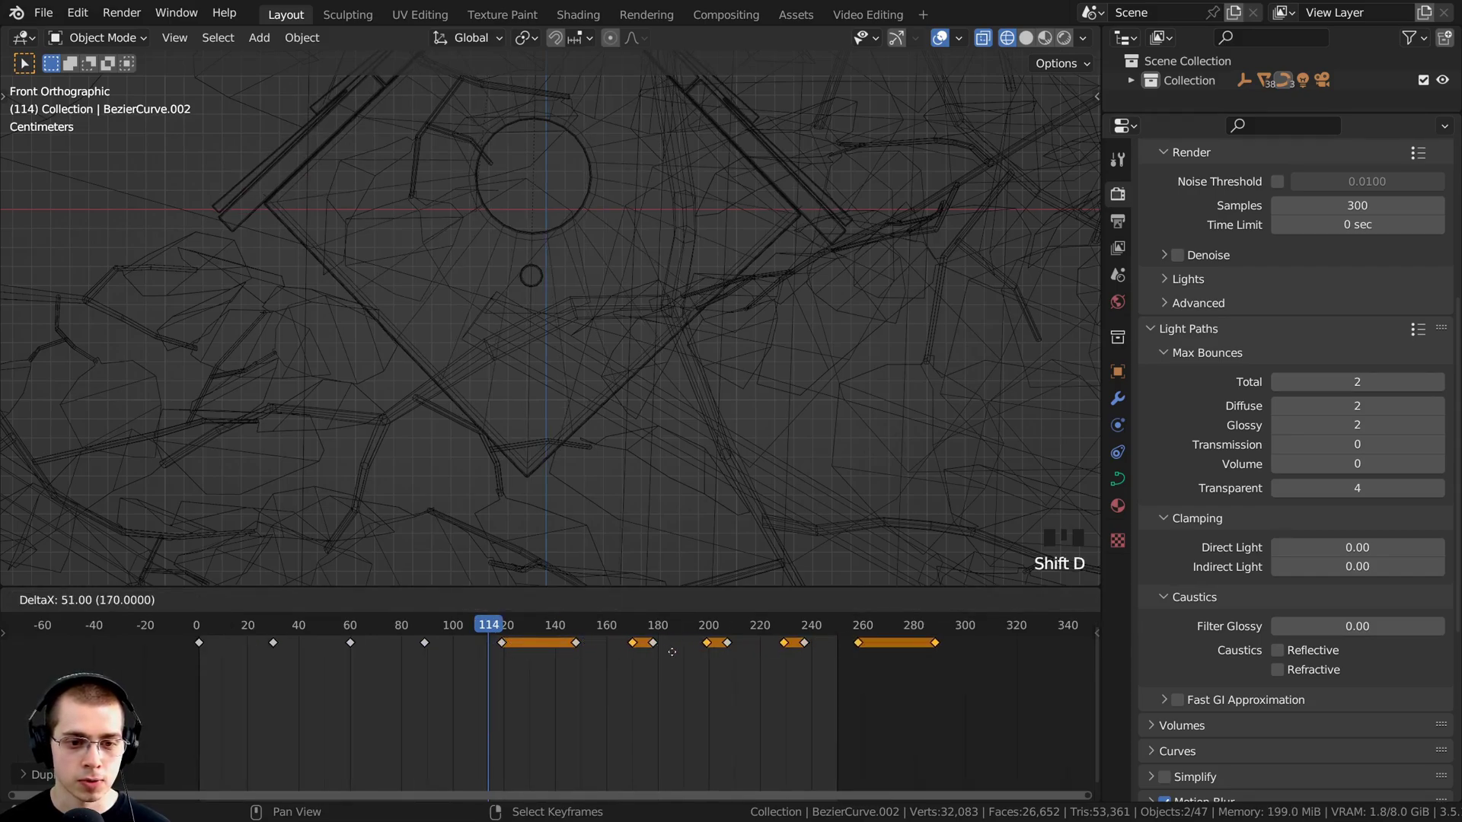
pyautogui.click(814, 659)
# Step: Duplicate the selected keyframes to before the animation start, placing the copied set's last keyframe on the existing keyframe at frame 1
pyautogui.scroll(-2, 813, 661)
pyautogui.moveTo(324, 685); pyautogui.dragTo(544, 693, button='middle')
pyautogui.moveTo(544, 693); pyautogui.dragTo(526, 690)
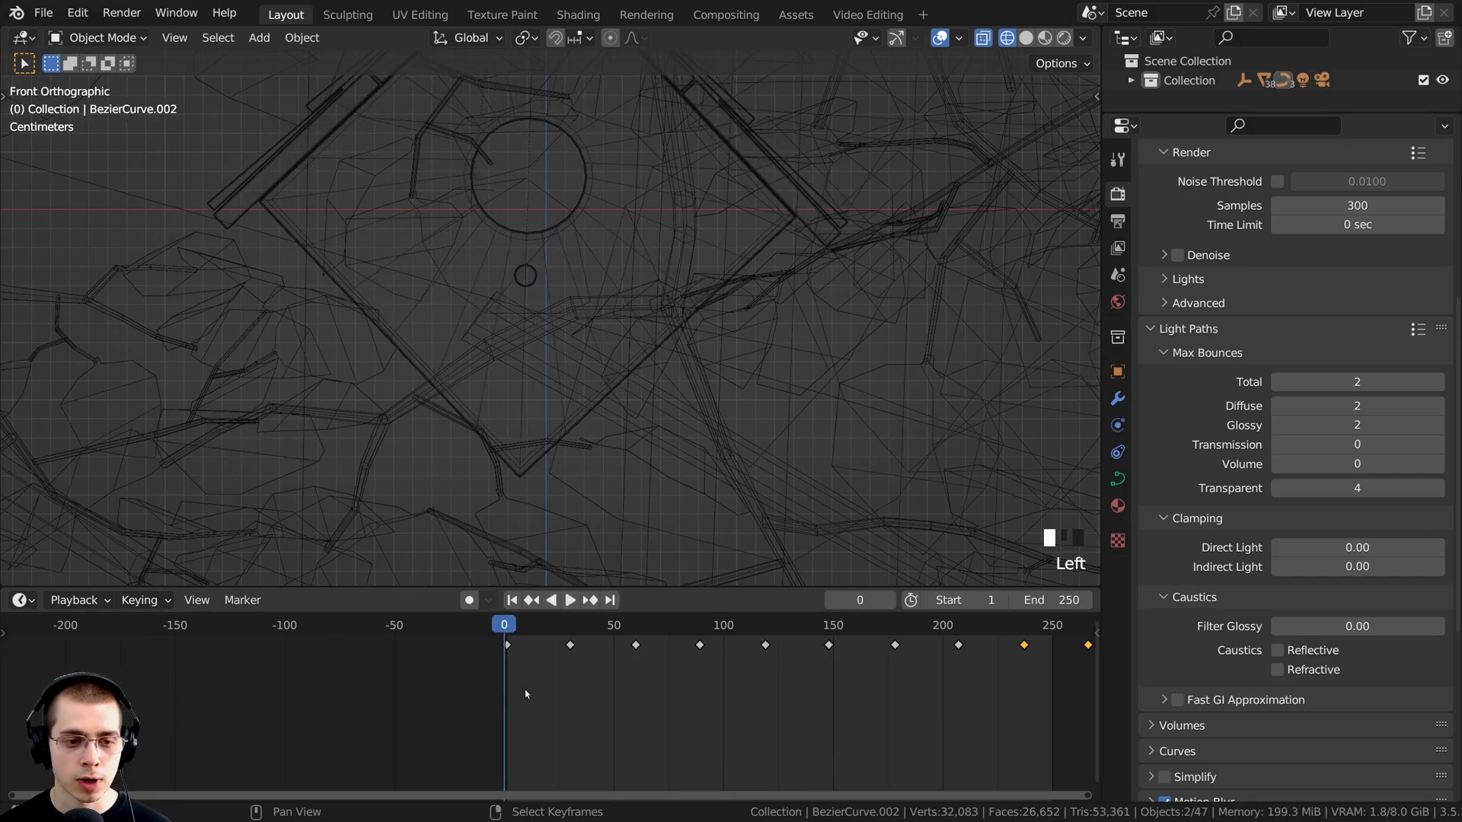
pyautogui.scroll(-1, 550, 689)
pyautogui.hotkey('shift', 'd')
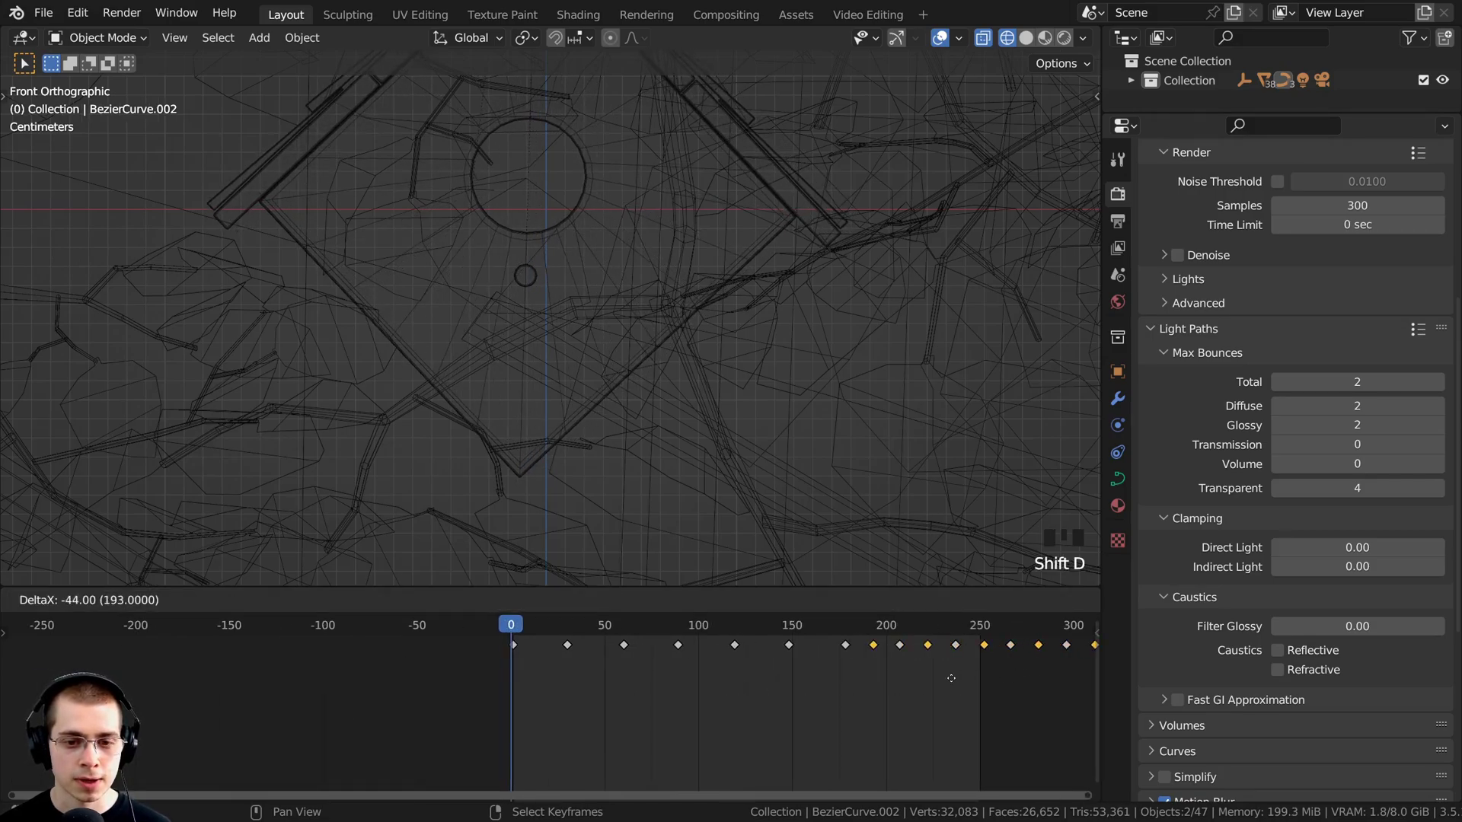
pyautogui.click(404, 690)
pyautogui.scroll(3, 563, 670)
pyautogui.press('g')
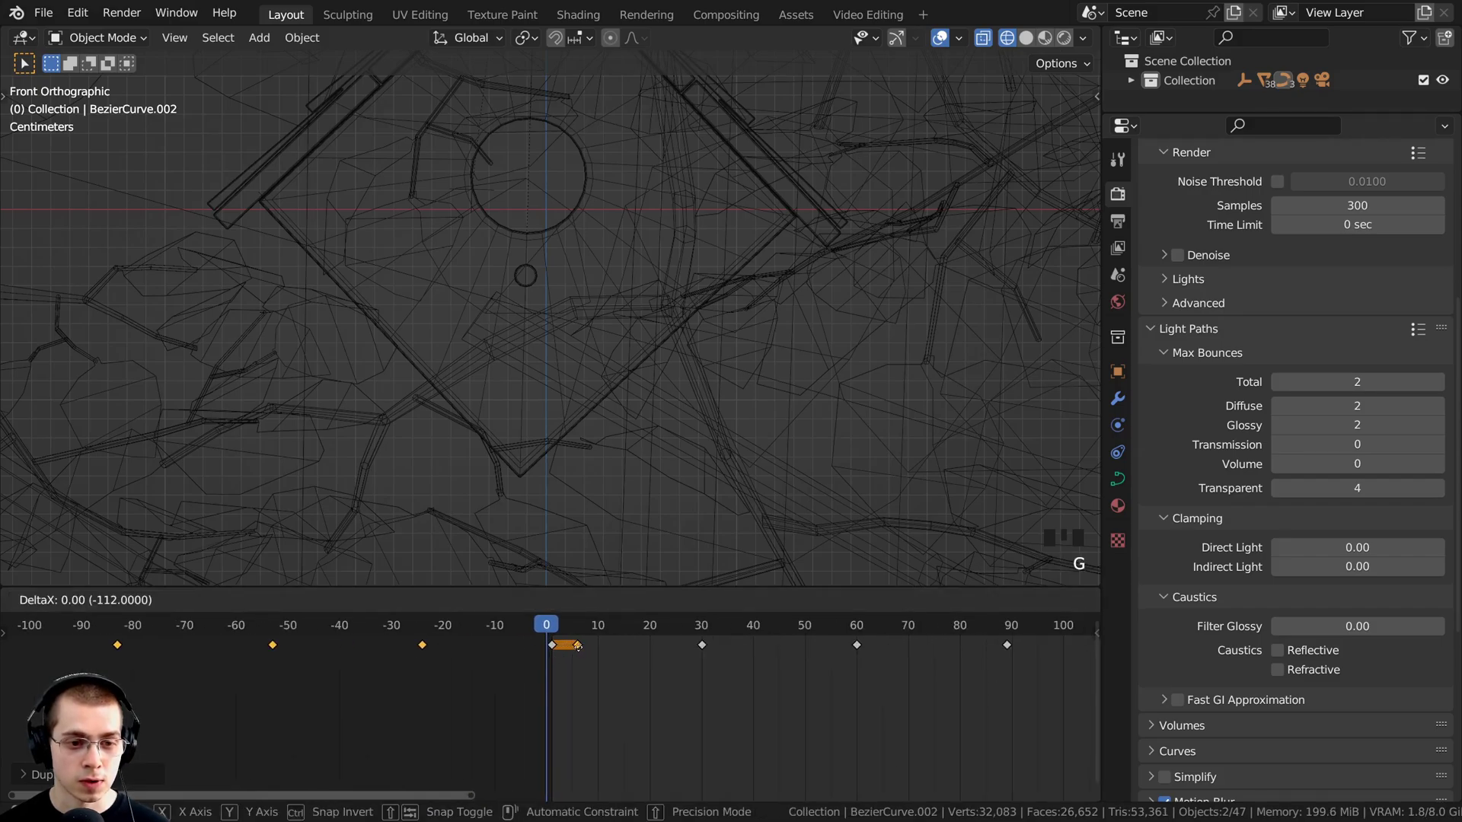
pyautogui.click(553, 647)
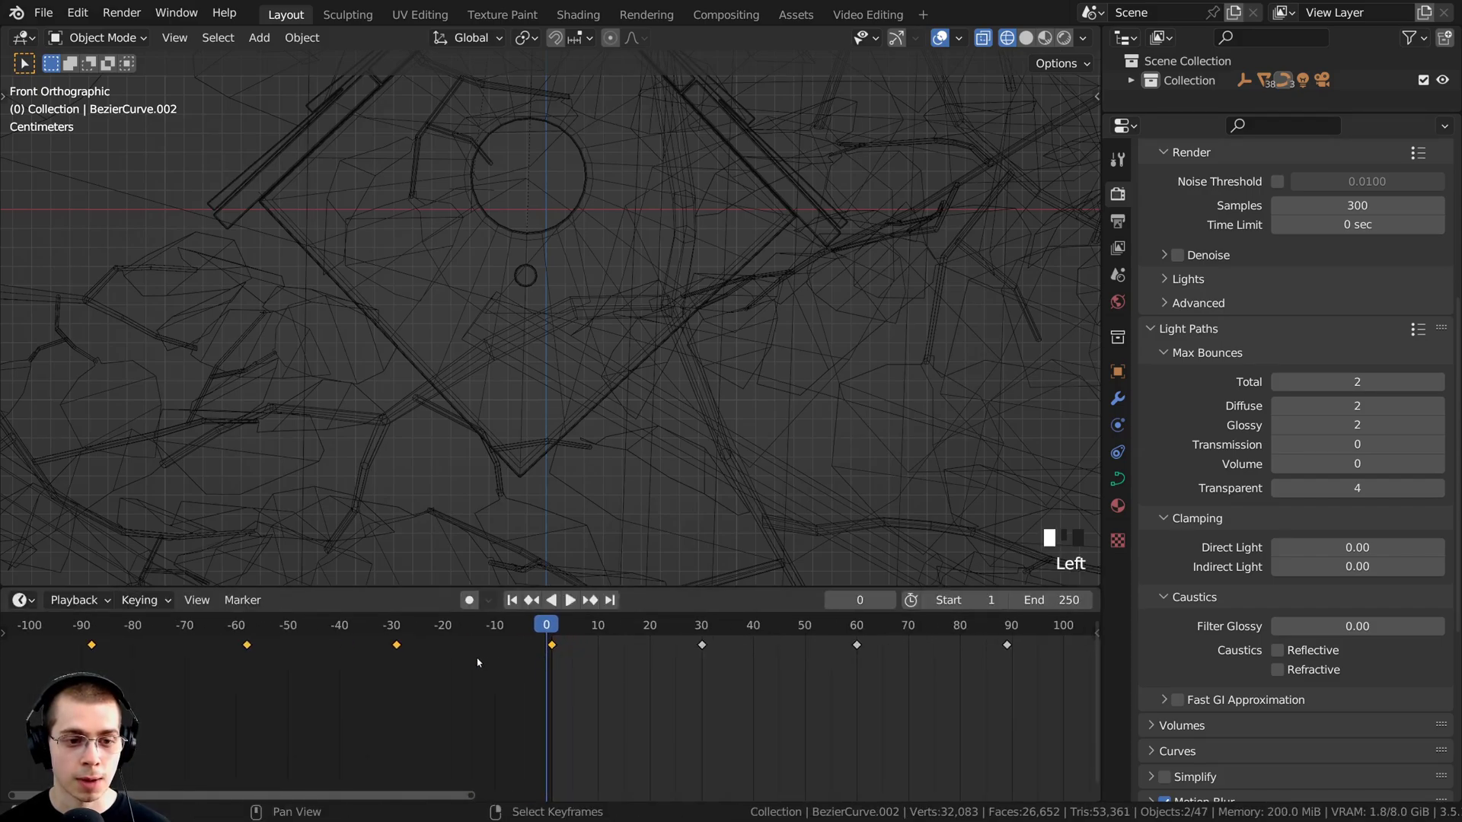
# Step: Play the animation from frame 0 to check how the birdhouse's swing begins
pyautogui.scroll(-12, 708, 683)
pyautogui.press('space')
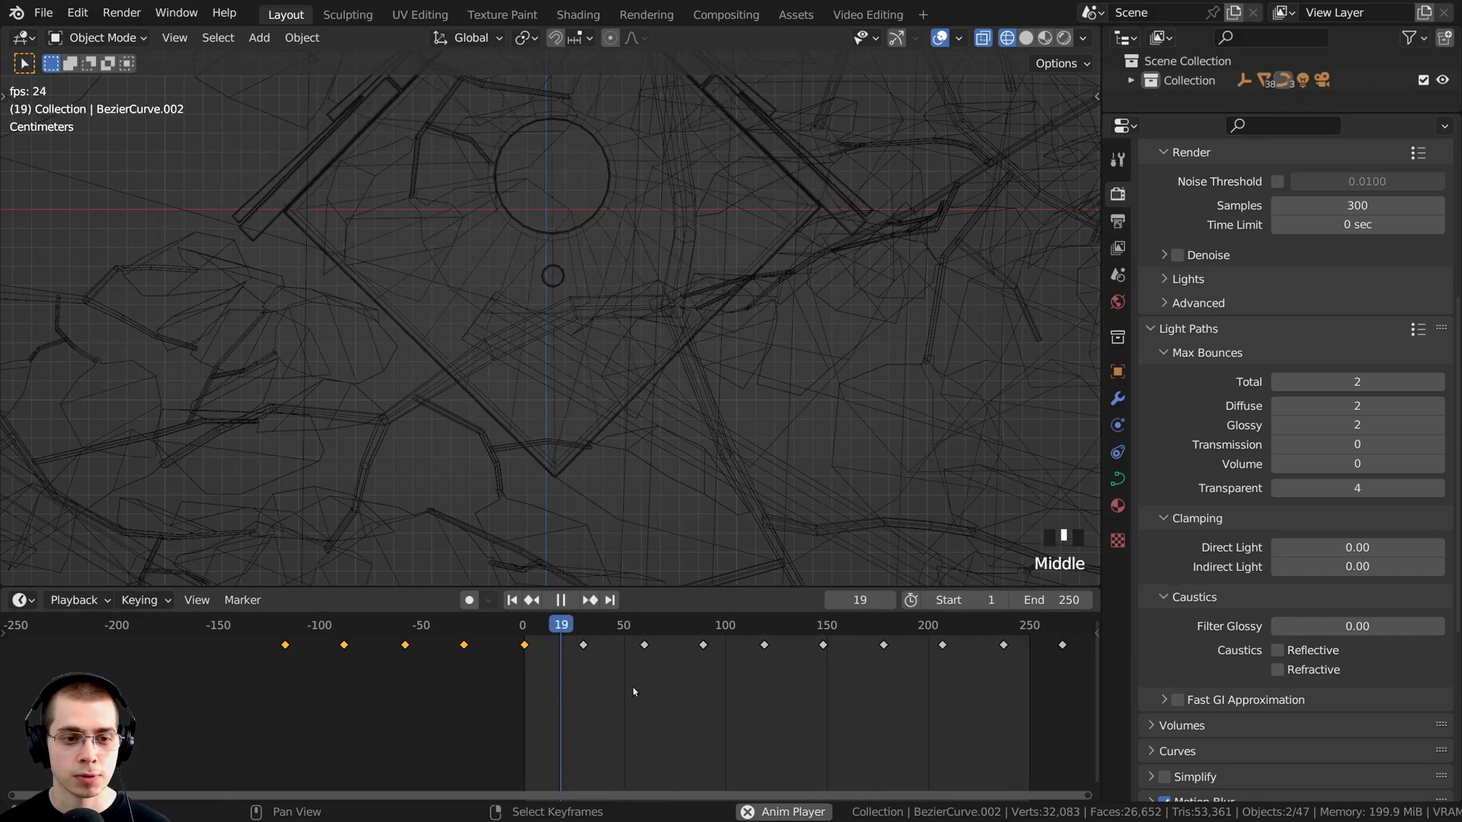
pyautogui.click(518, 625)
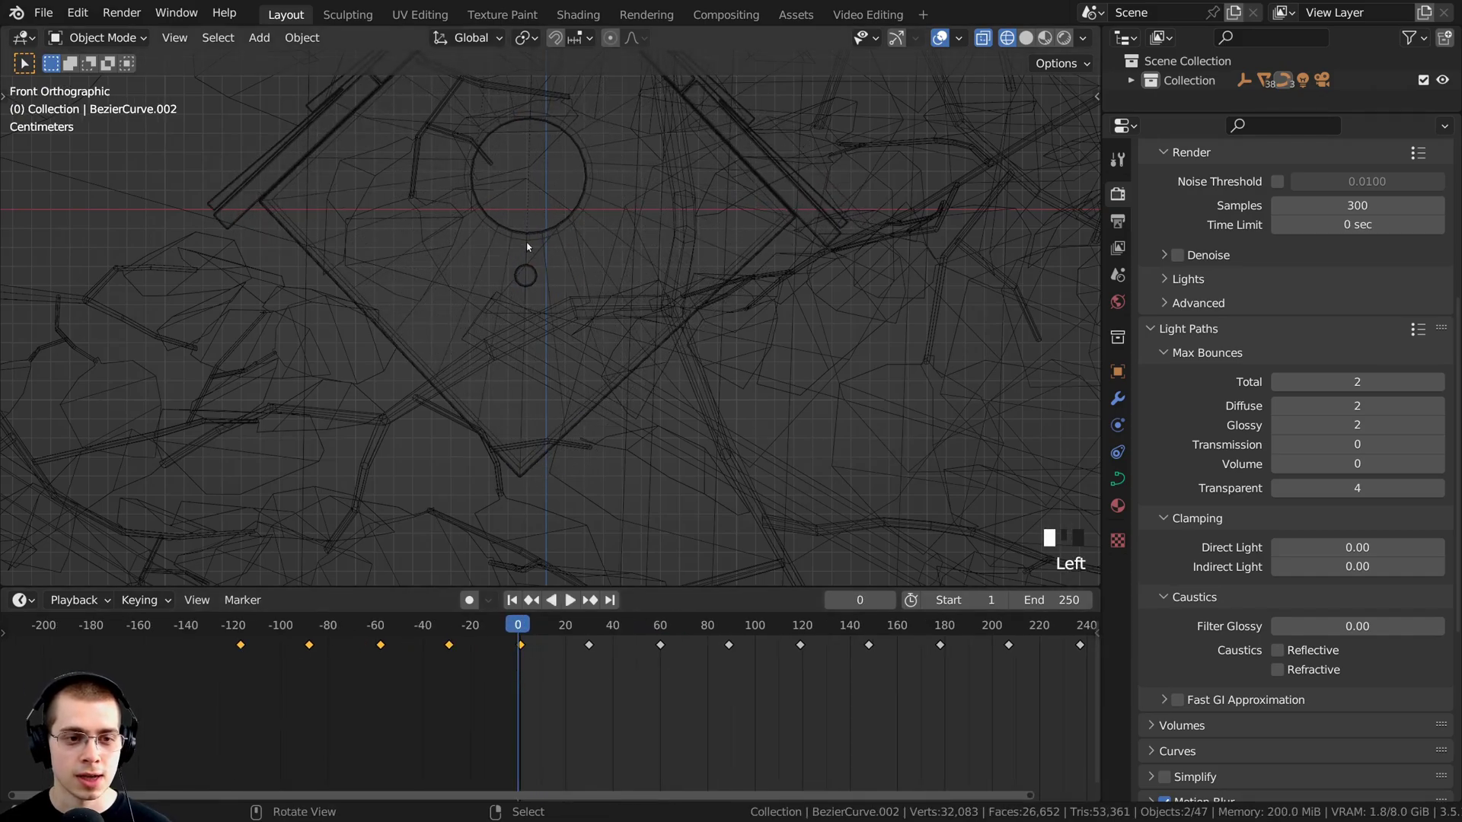
pyautogui.scroll(-1, 552, 323)
pyautogui.press('space')
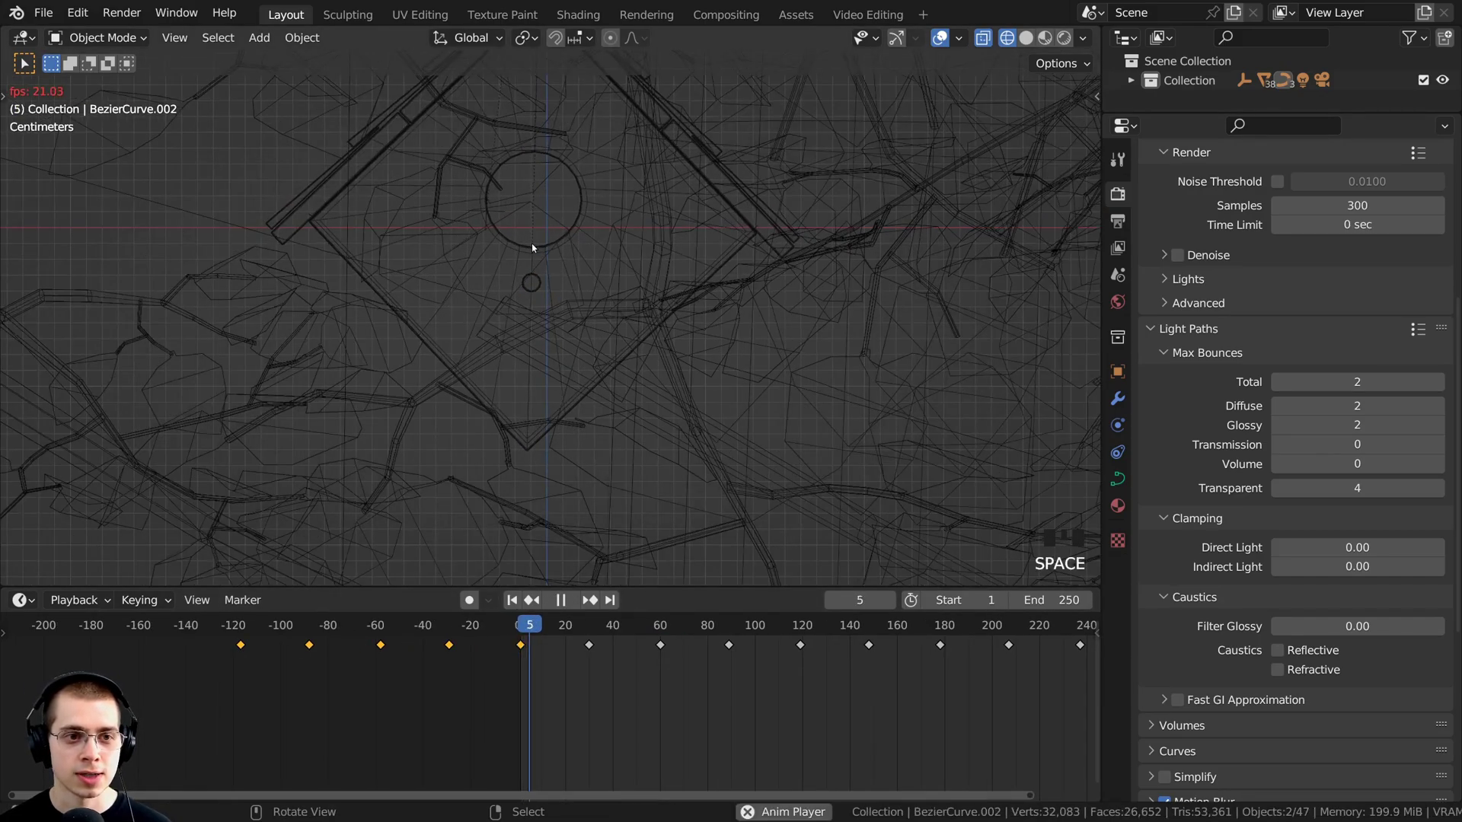
pyautogui.press('space')
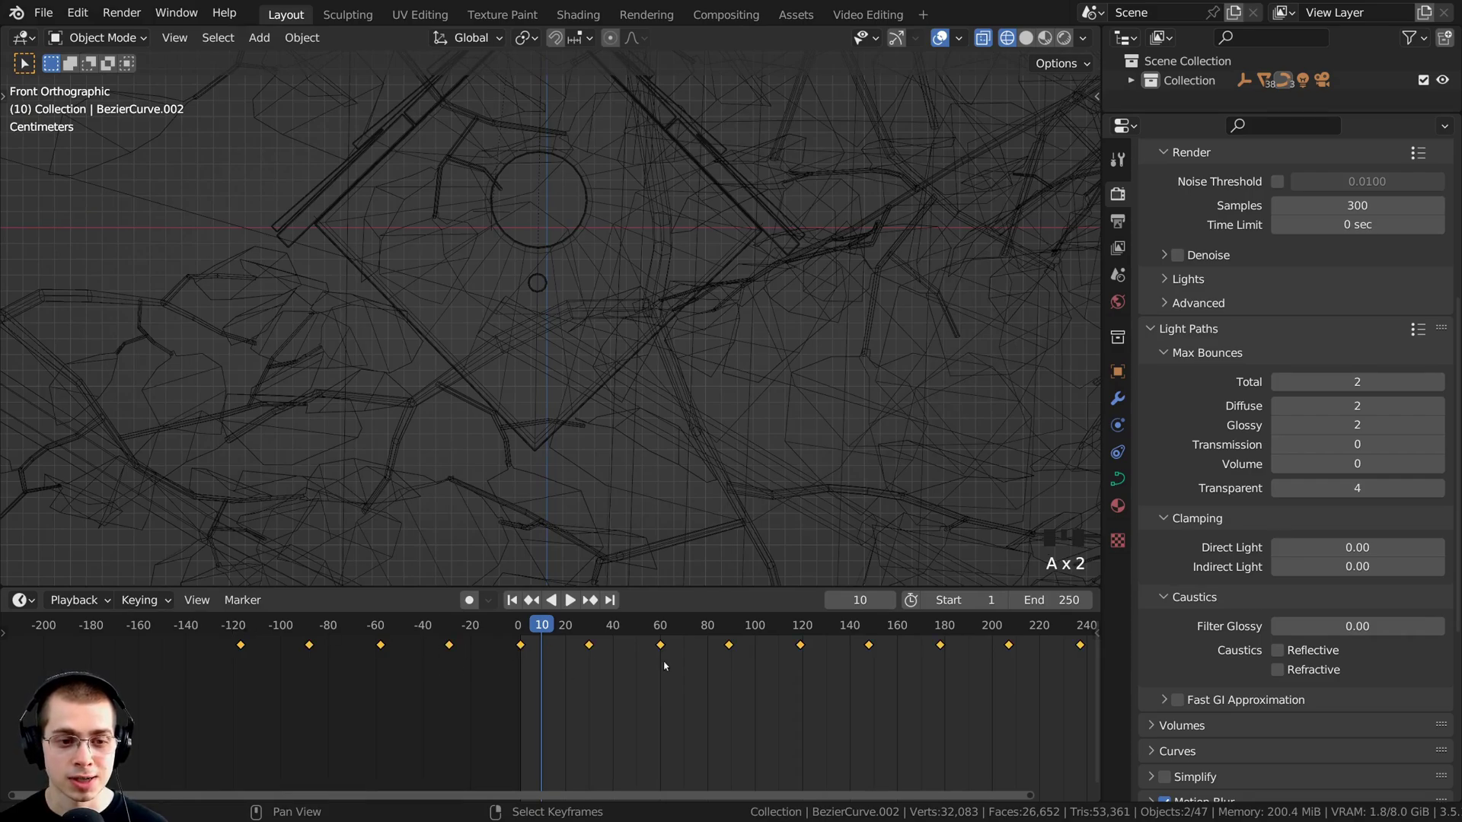
# Step: Shift all the rope's keyframes about 13 frames later so the animation starts mid-swing
pyautogui.scroll(3, 554, 663)
pyautogui.press('g')
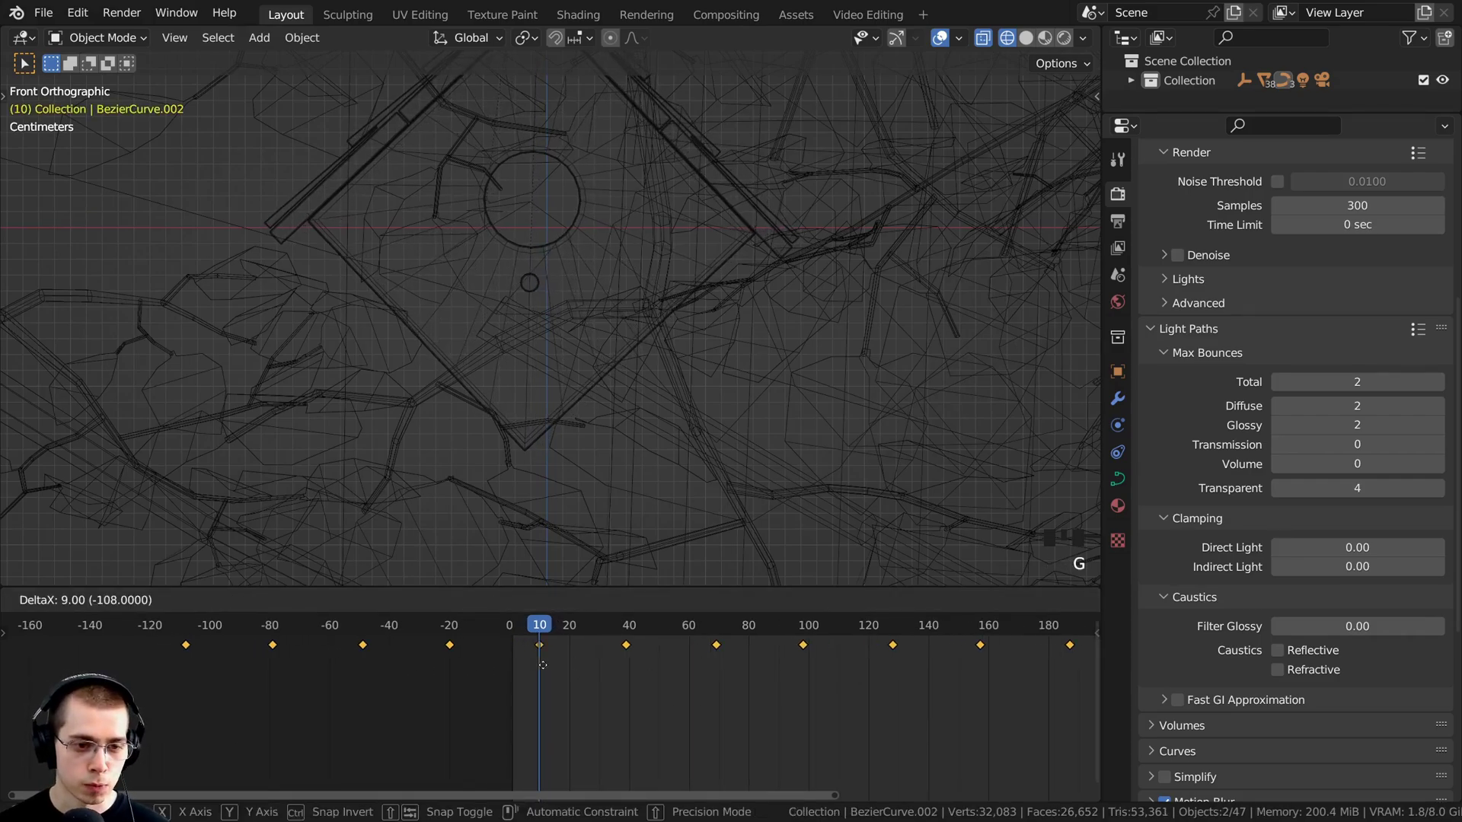
pyautogui.click(549, 669)
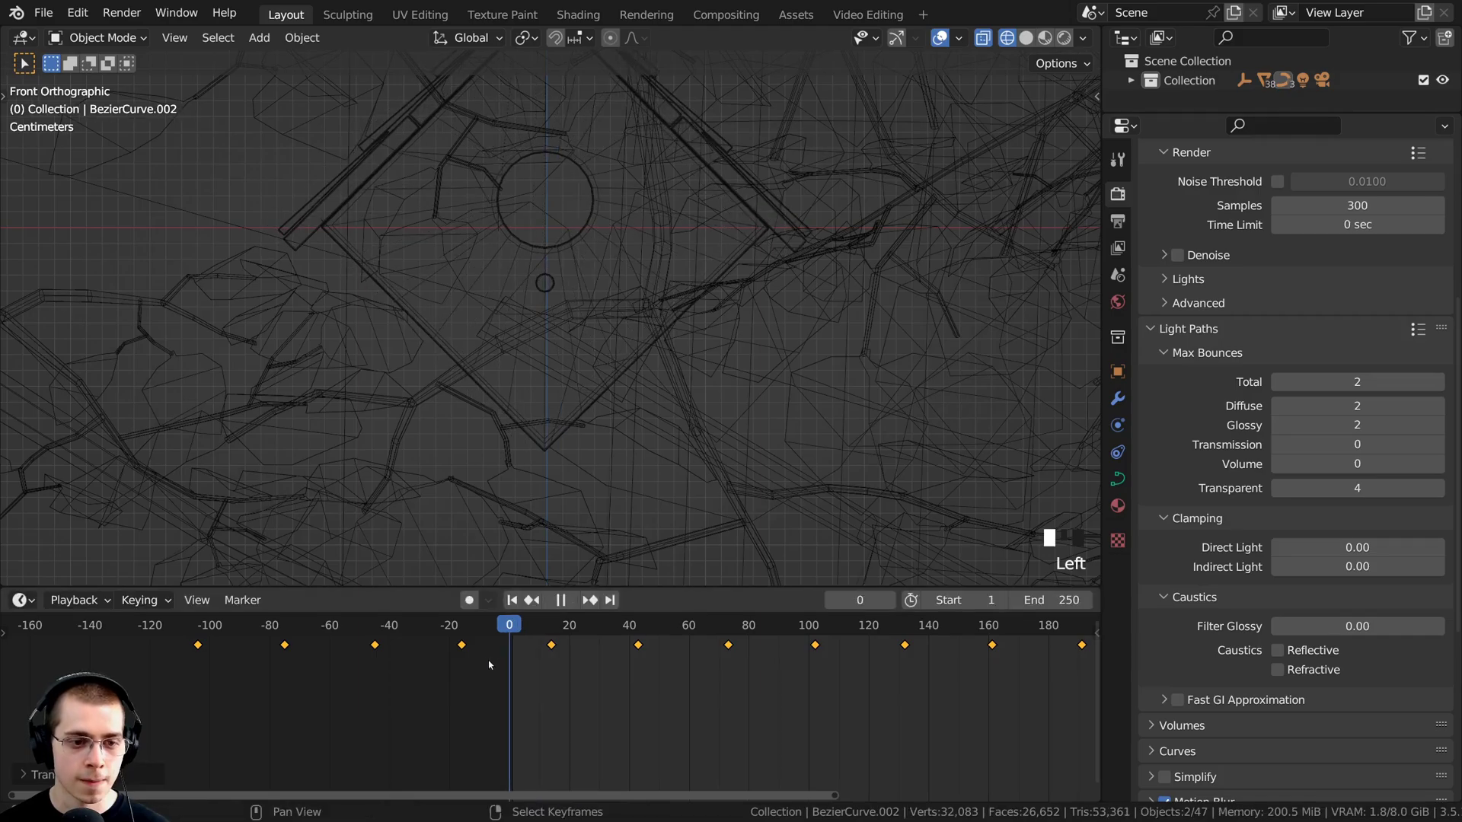
# Step: Play the swing animation through the camera in solid shading with everything deselected to review the motion
pyautogui.press('space')
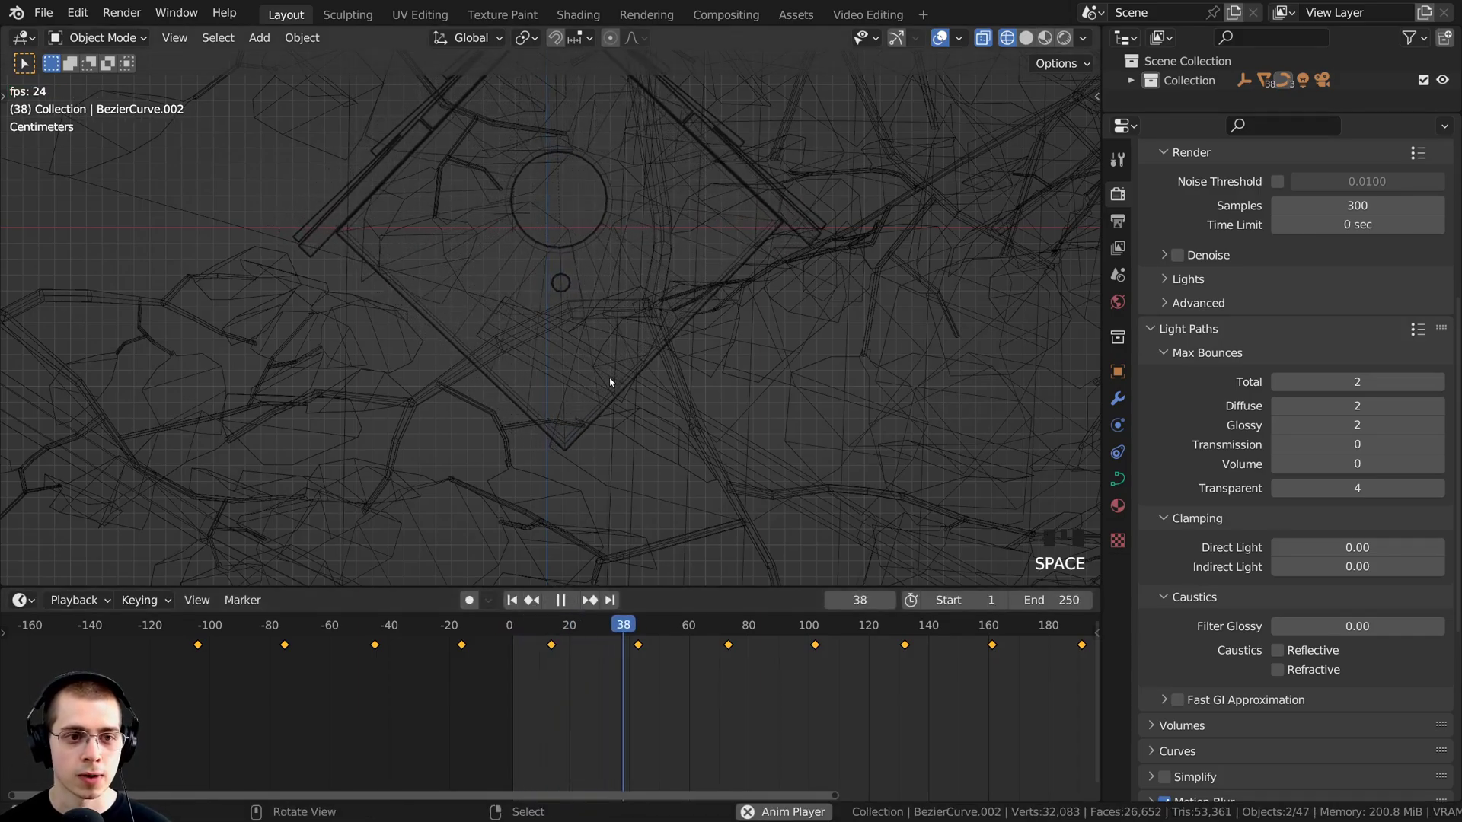
pyautogui.press('KP_0')
pyautogui.press('z')
pyautogui.click(753, 391)
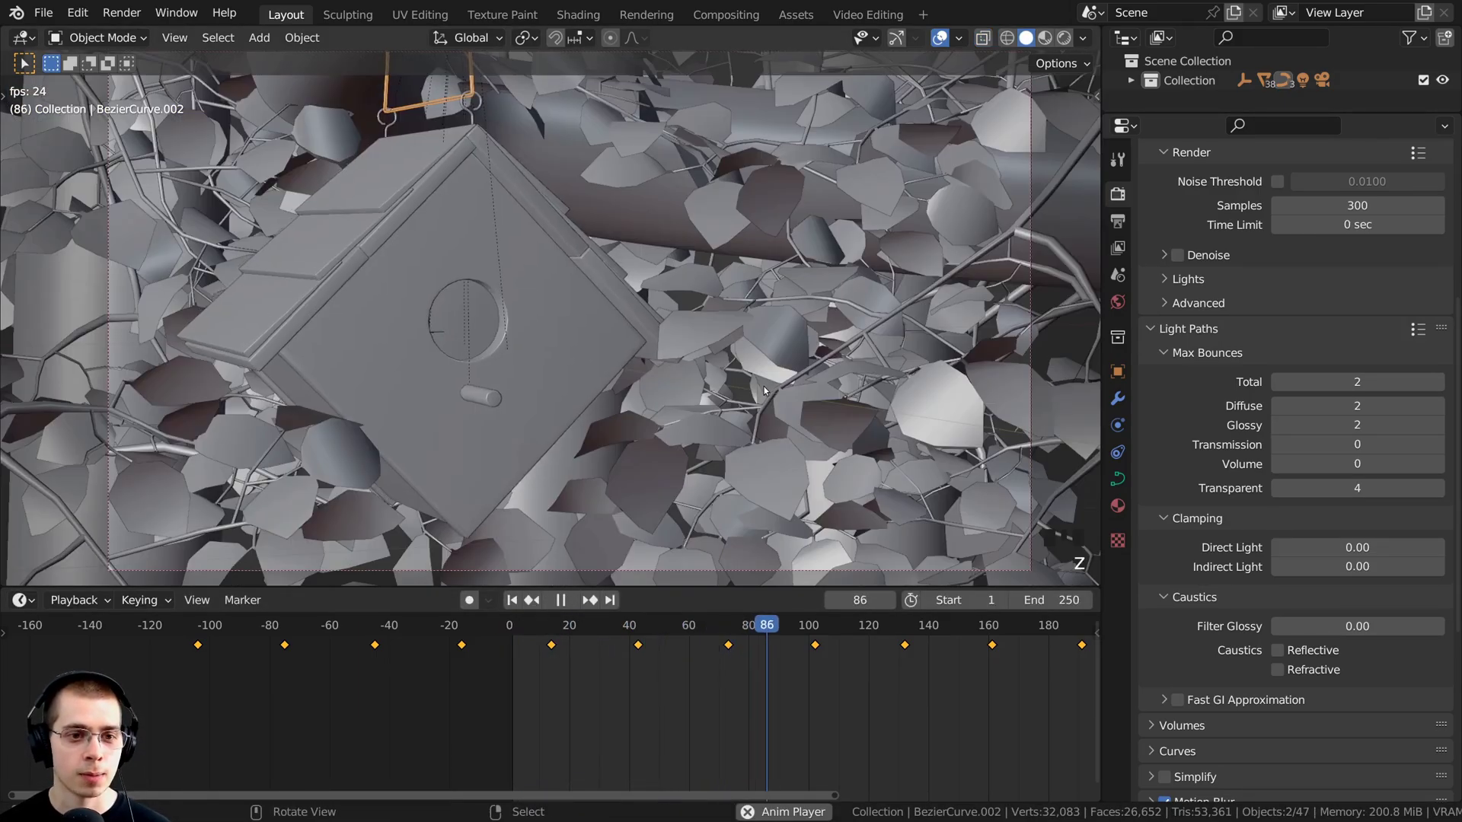
pyautogui.scroll(-1, 752, 392)
pyautogui.press('a')
pyautogui.press('a')
pyautogui.scroll(-3, 777, 678)
pyautogui.moveTo(721, 675); pyautogui.dragTo(426, 664, button='middle')
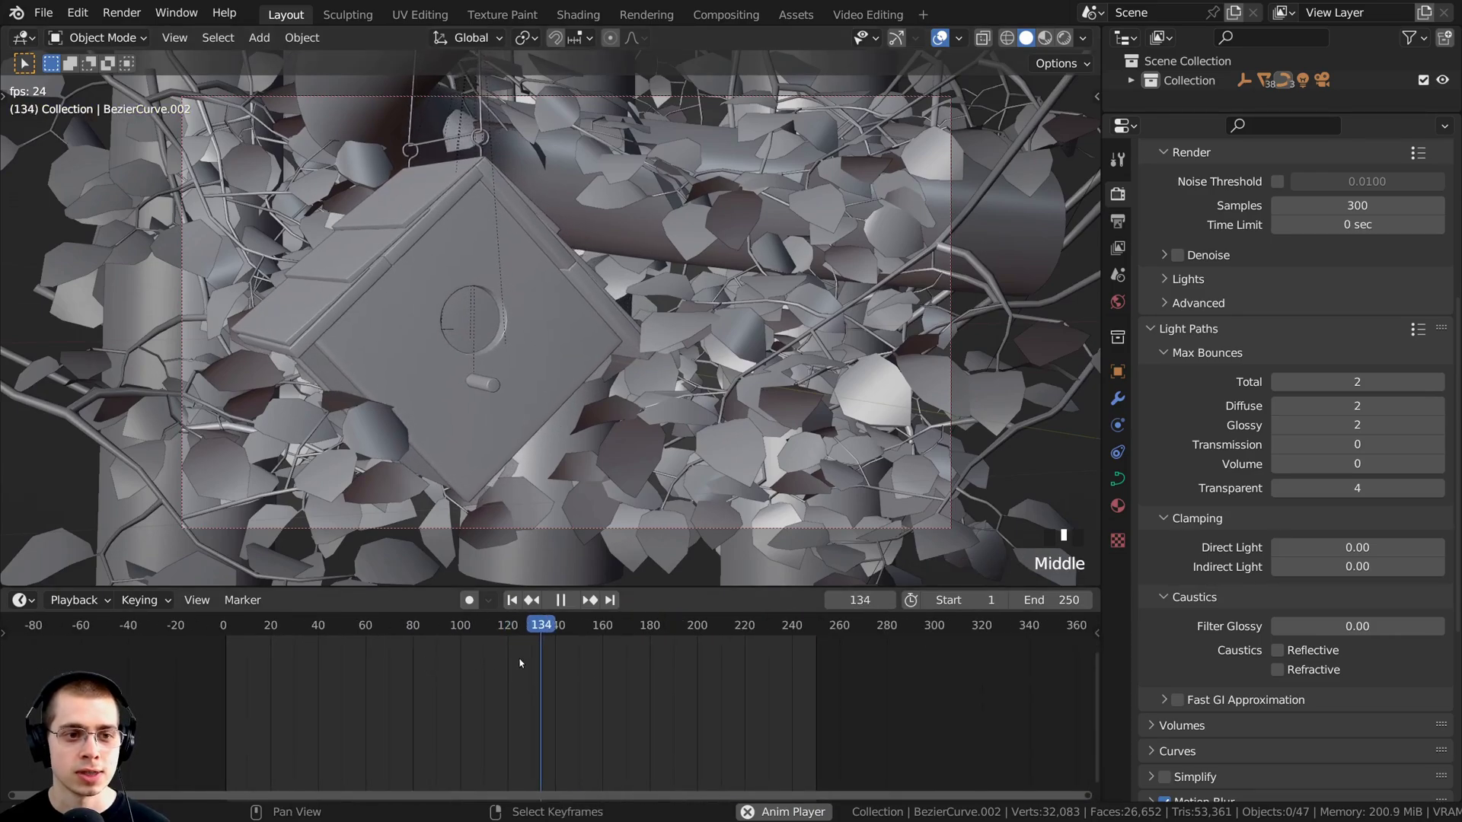
pyautogui.rightClick(548, 365)
pyautogui.press('a')
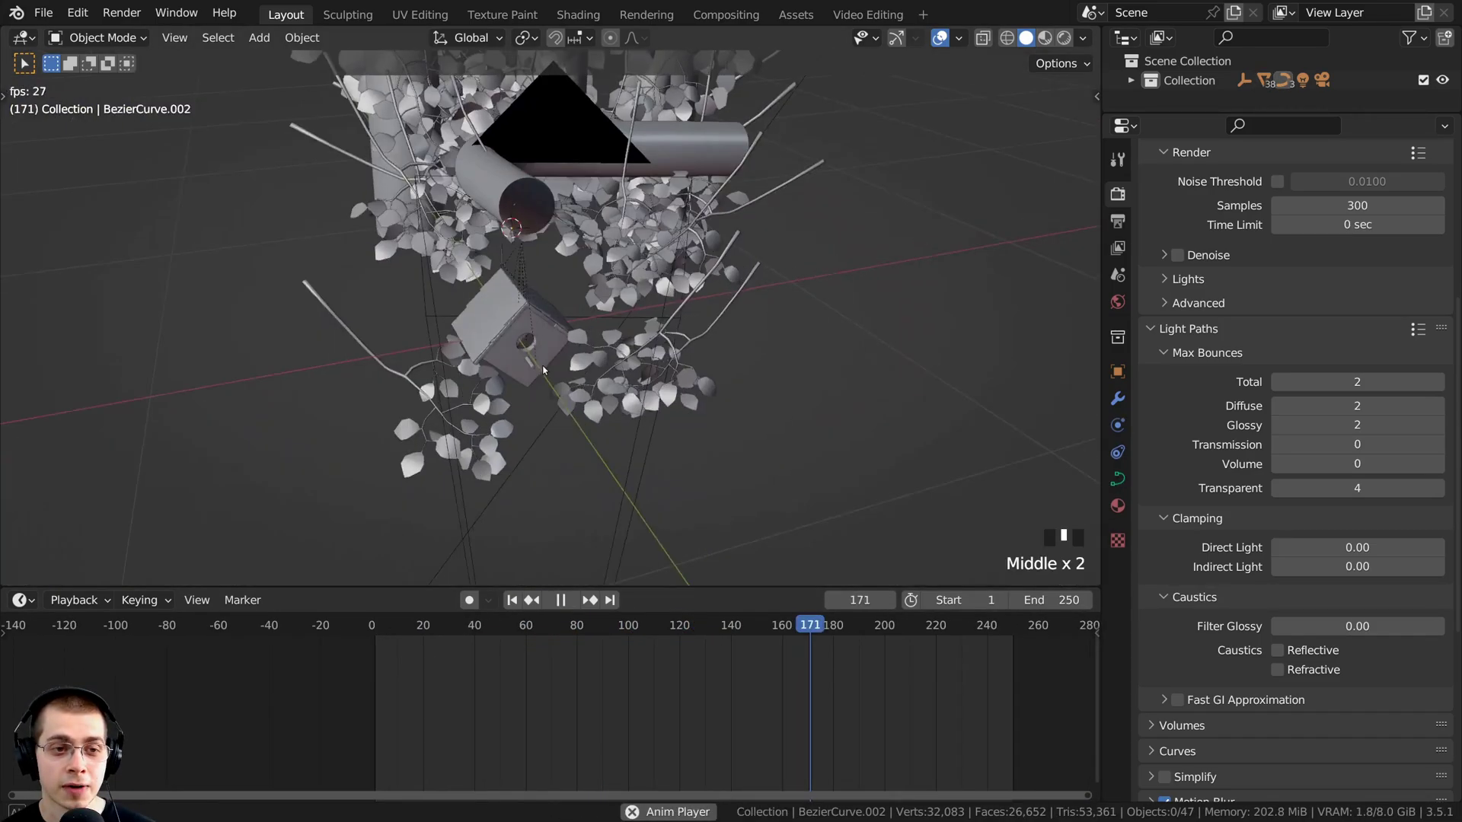
# Step: Stop playback and add a Wave modifier to the leafy branch beside the birdhouse's roof
pyautogui.moveTo(539, 360); pyautogui.dragTo(635, 308, button='middle')
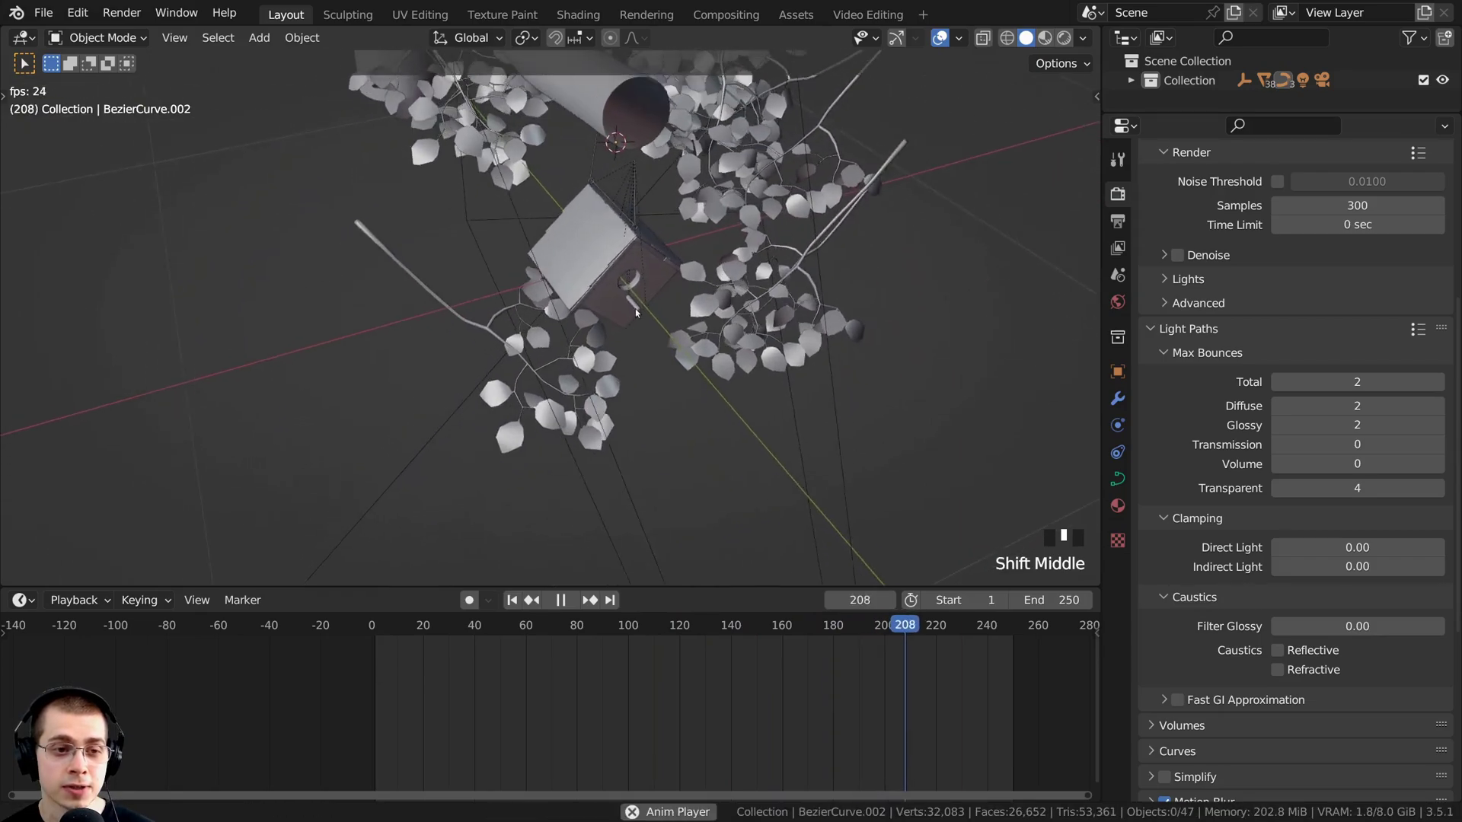
pyautogui.press('space')
pyautogui.scroll(1, 468, 340)
pyautogui.scroll(1, 422, 316)
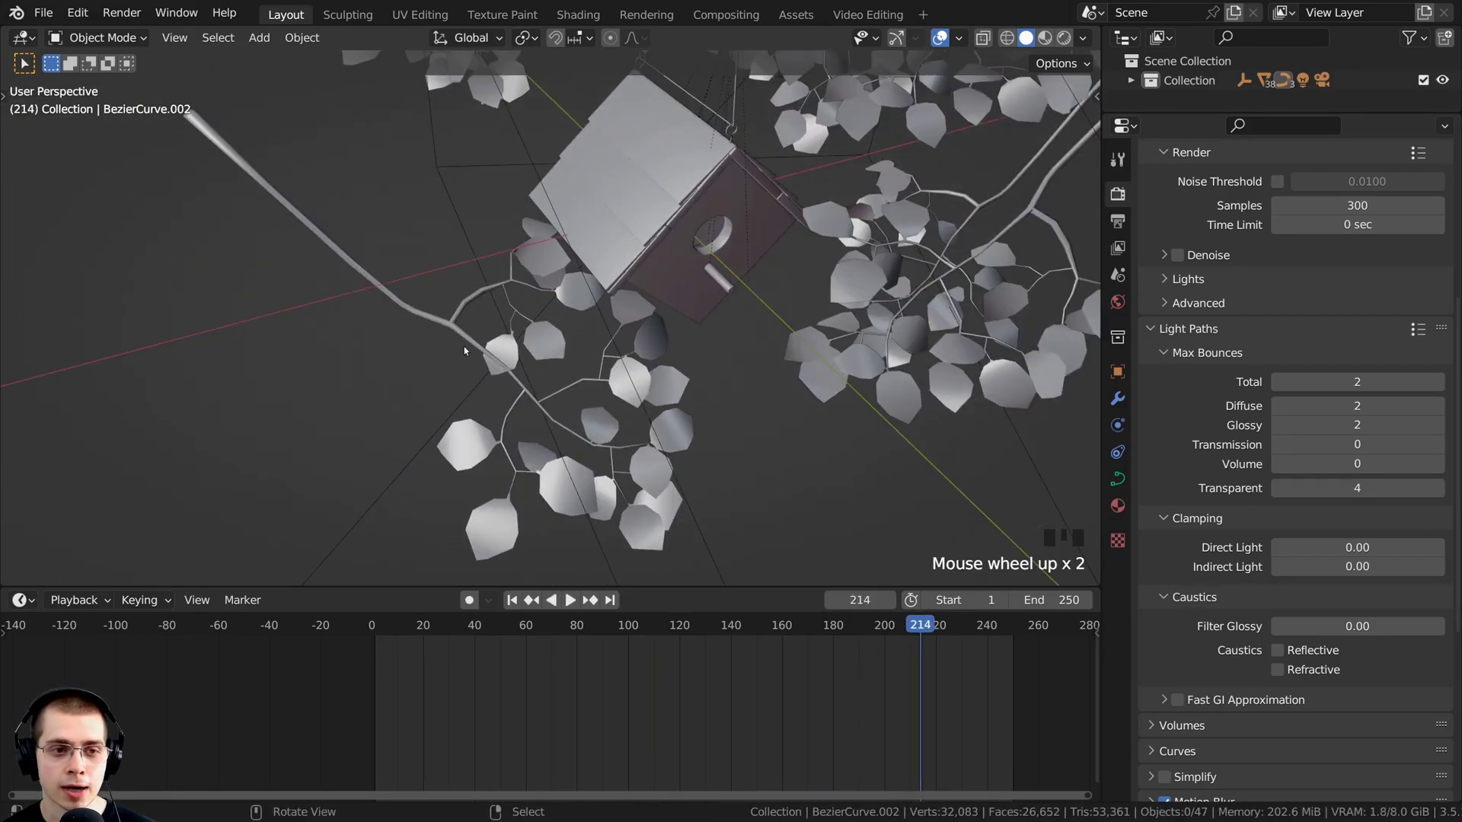
pyautogui.scroll(-2, 464, 348)
pyautogui.rightClick(465, 322)
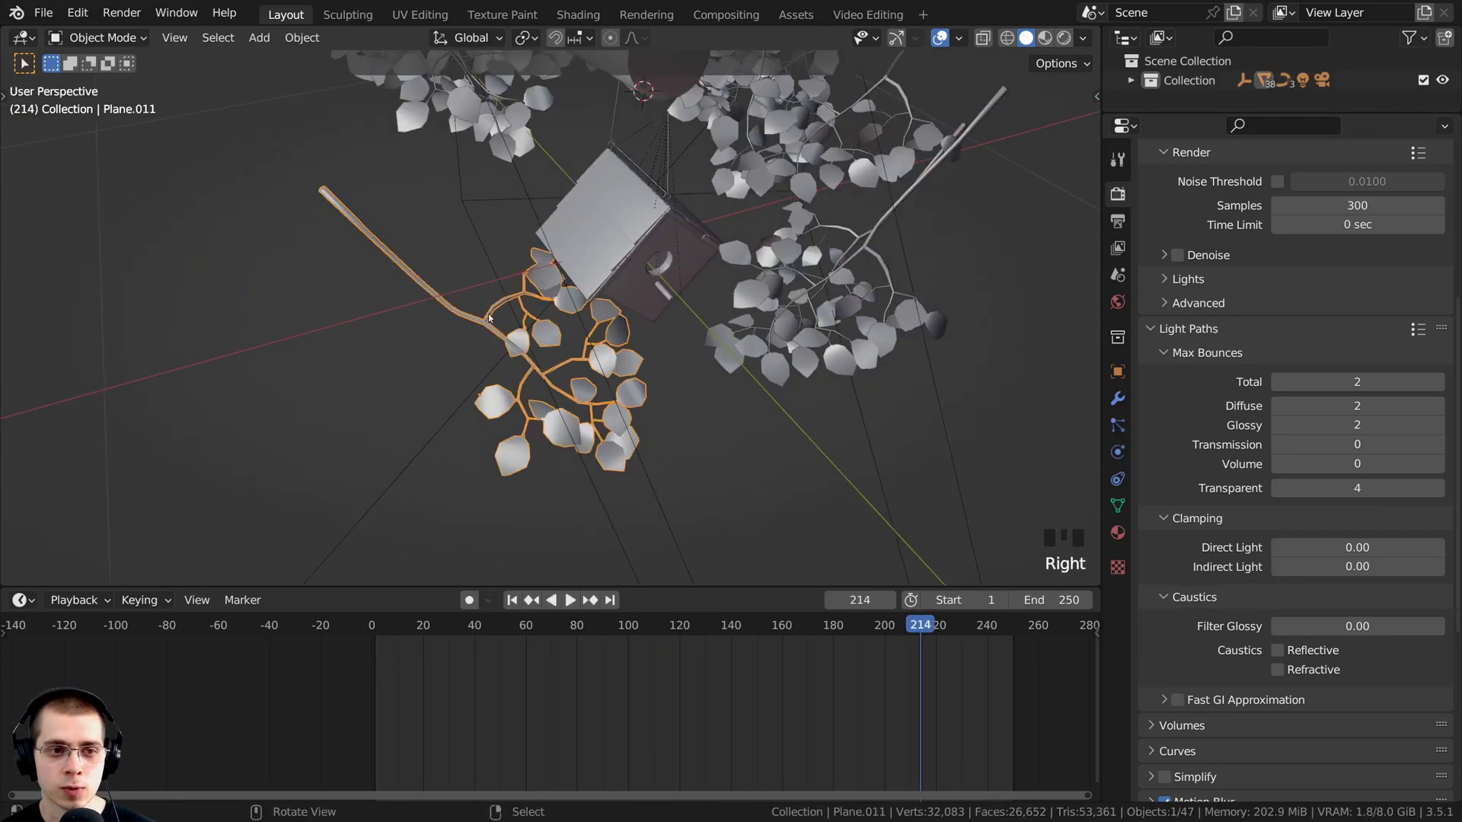
pyautogui.scroll(1, 730, 393)
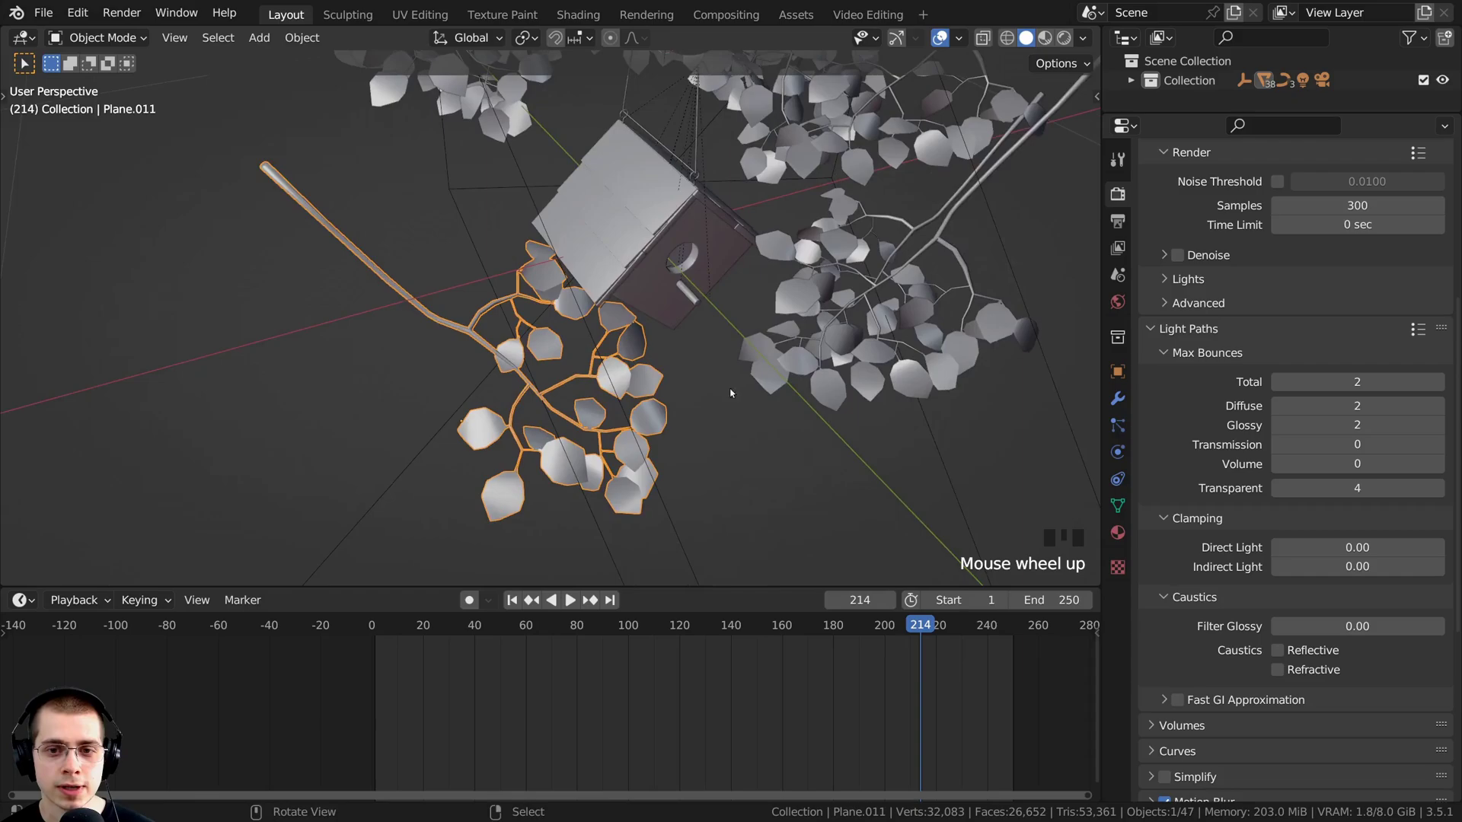
pyautogui.click(1115, 399)
pyautogui.click(1190, 192)
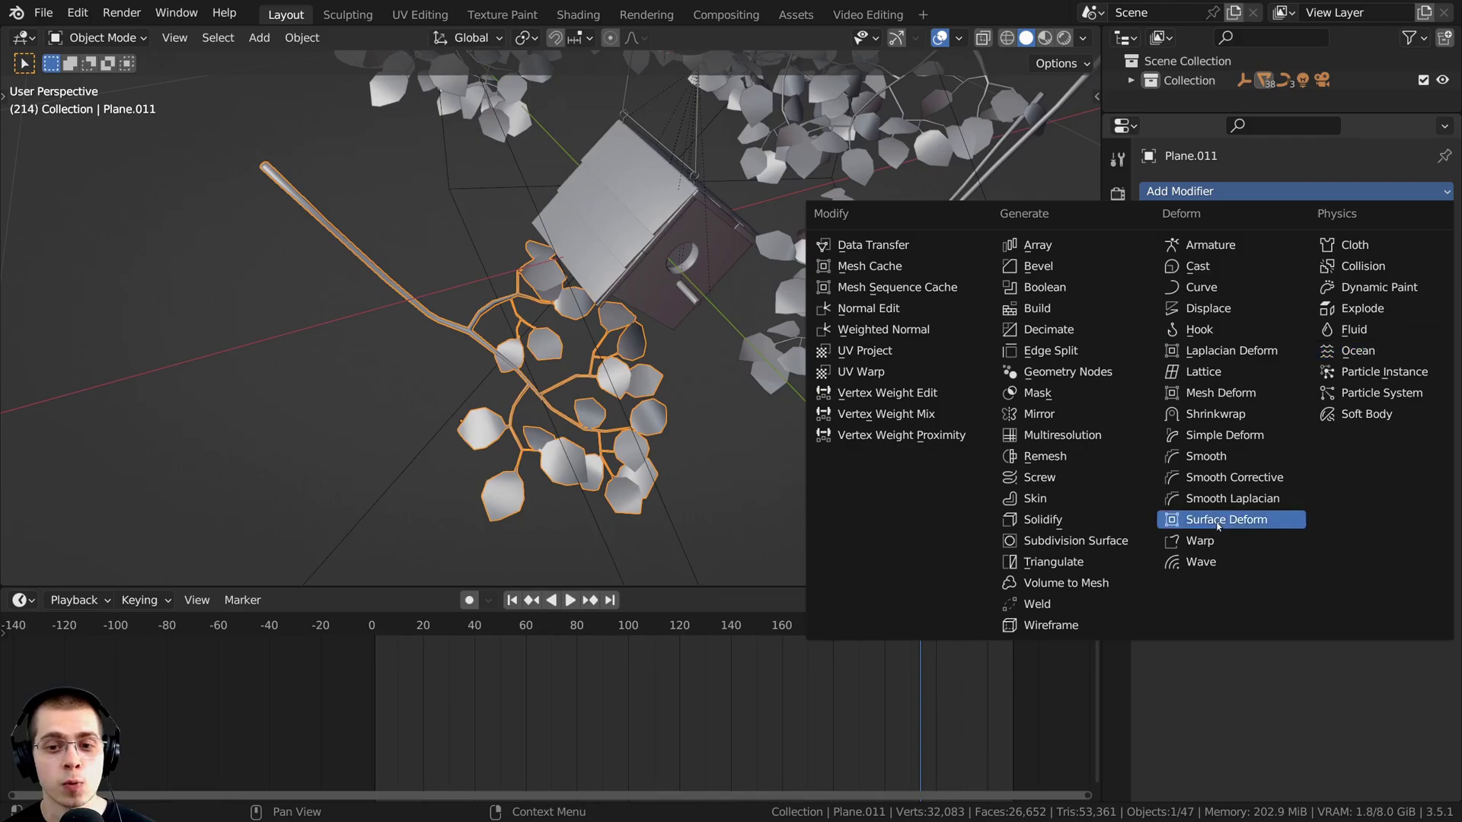
pyautogui.click(1197, 563)
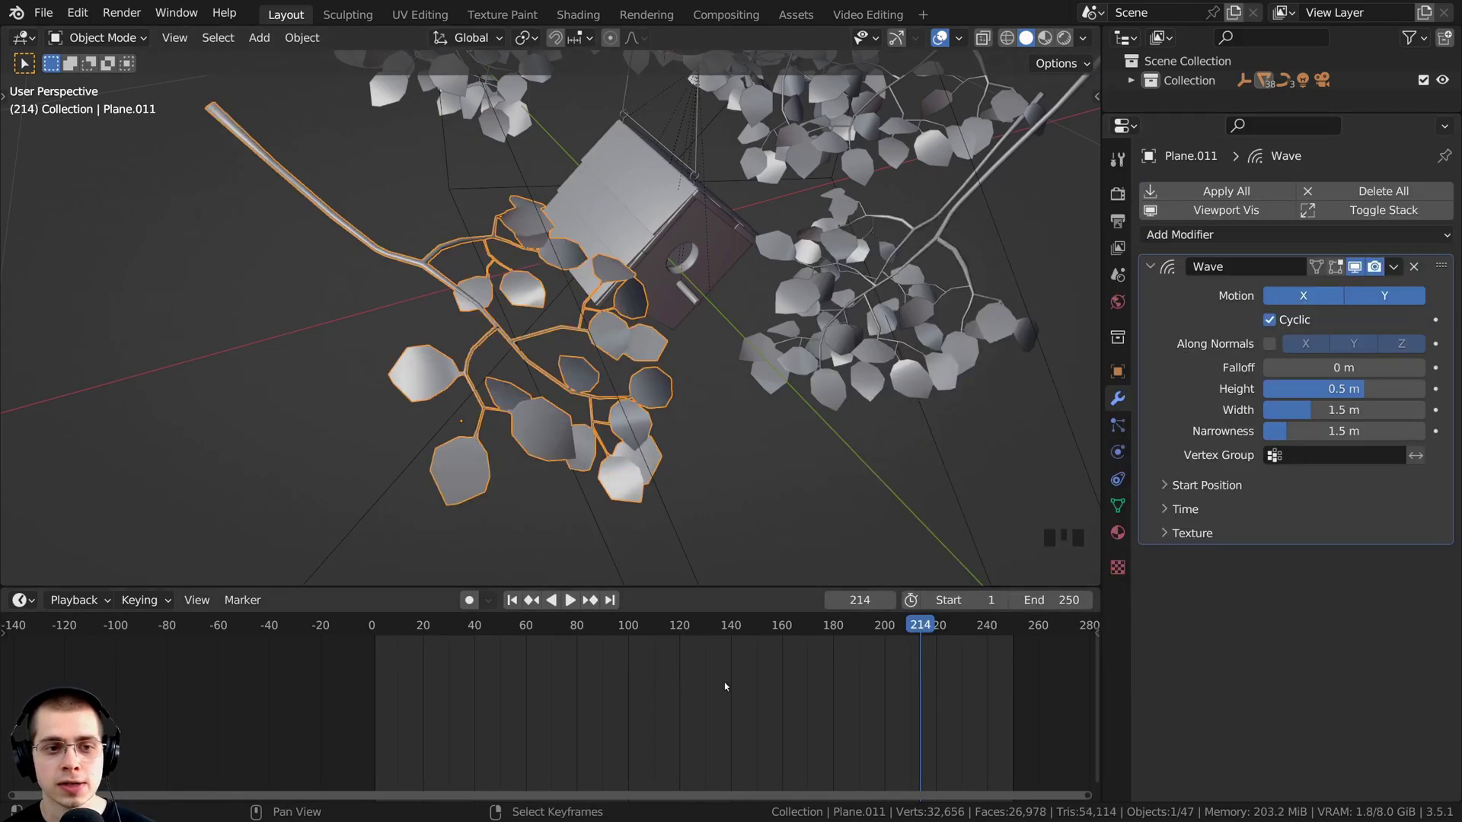
# Step: With the animation playing, set the branch's Wave modifier height to 0.013 m
pyautogui.press('space')
pyautogui.scroll(-2, 788, 338)
pyautogui.keyDown('shift'); pyautogui.moveTo(702, 273); pyautogui.dragTo(478, 260, button='middle'); pyautogui.keyUp('shift')
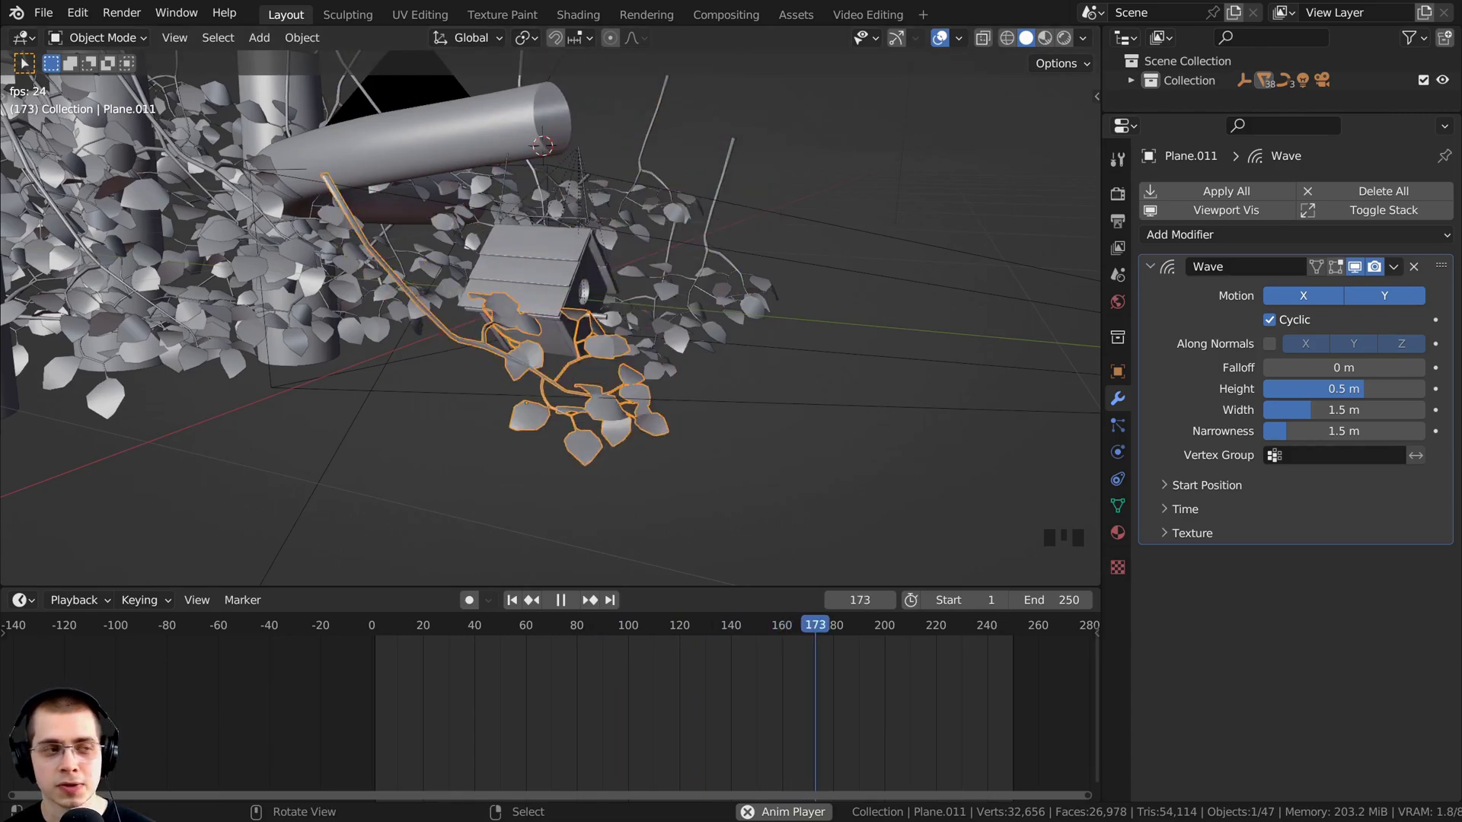
pyautogui.click(1323, 387)
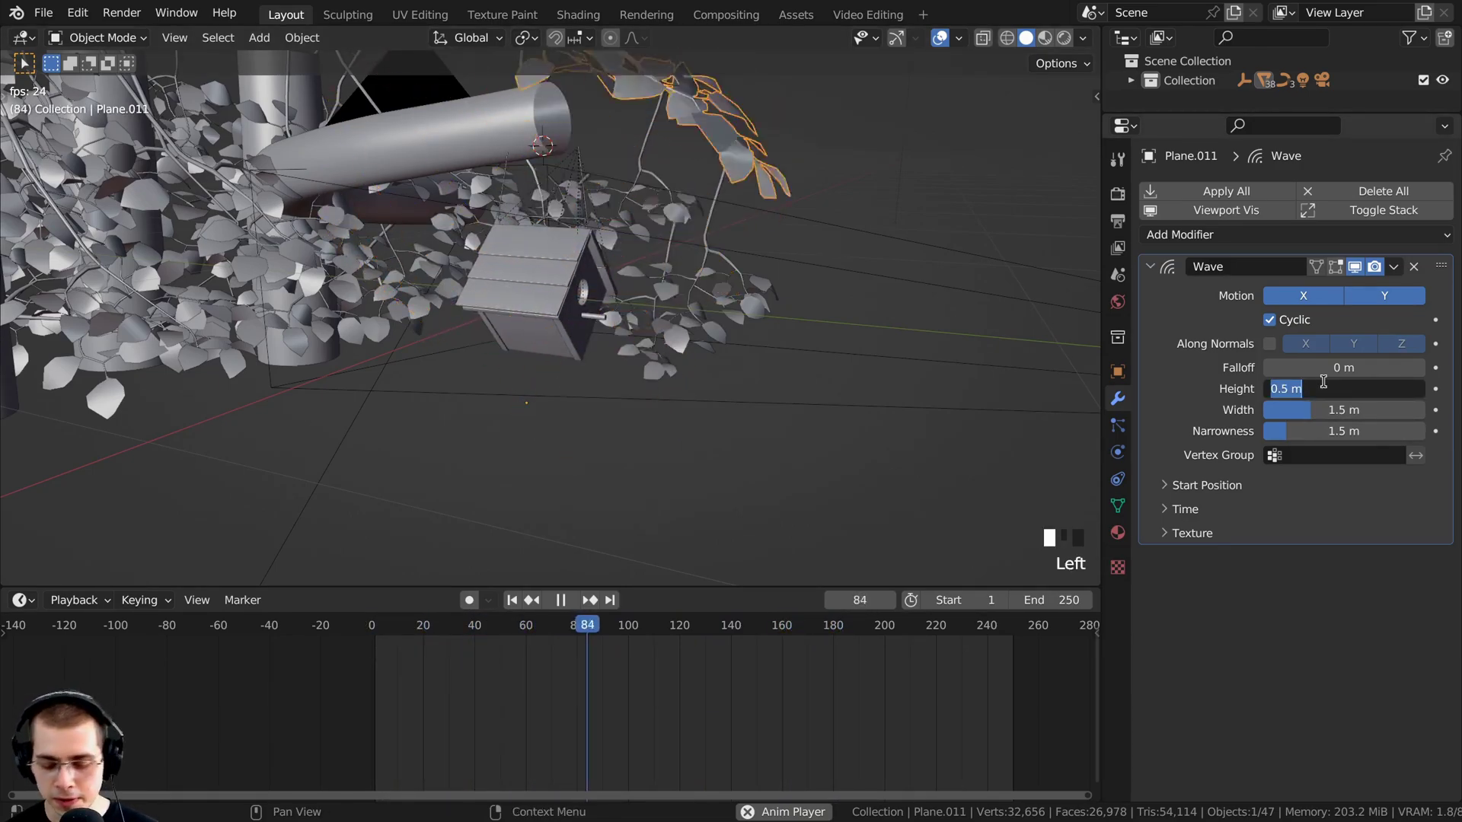
pyautogui.write('.0')
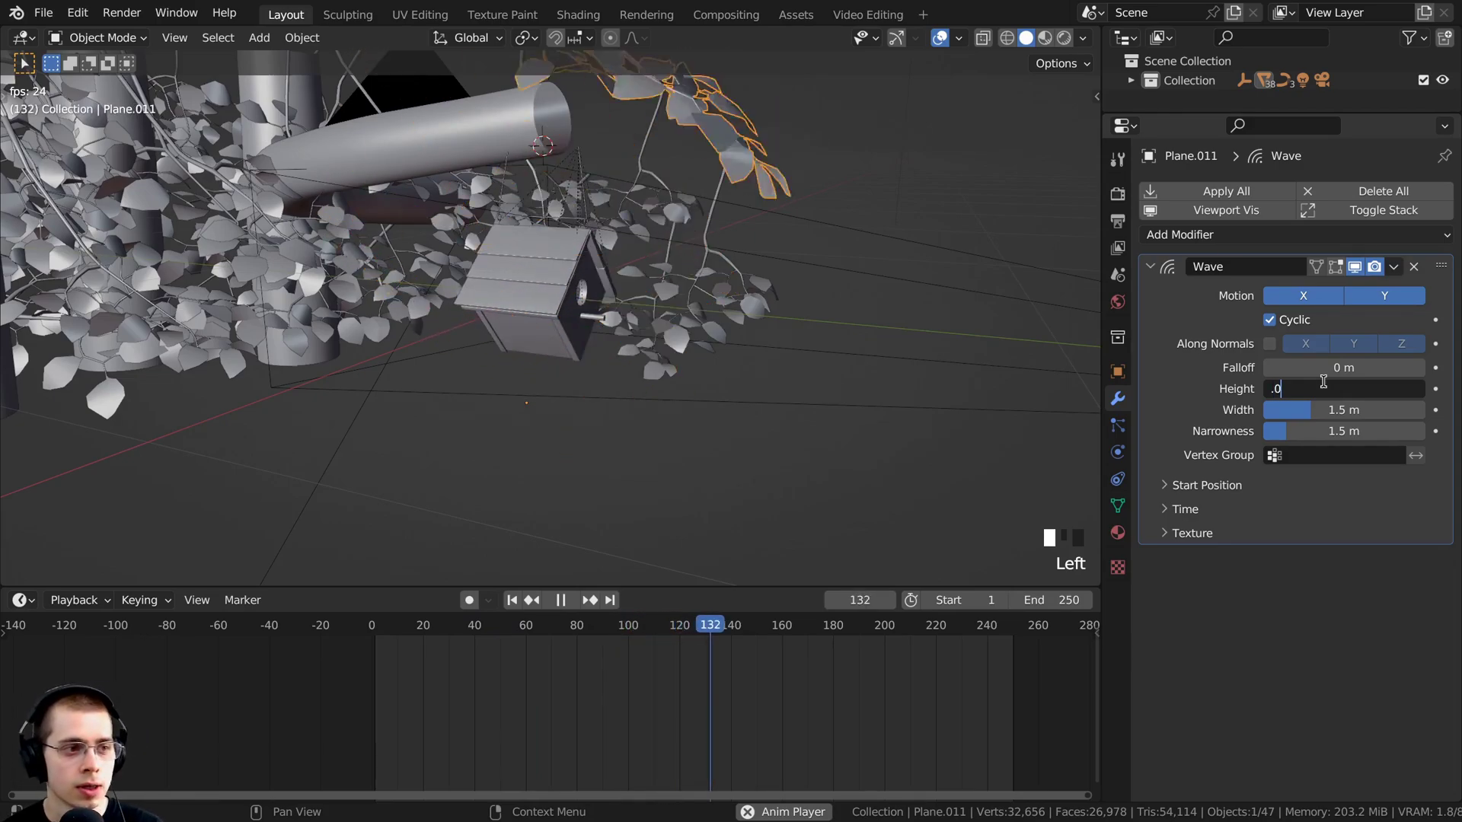
pyautogui.write('13')
pyautogui.press('Return')
# Step: Set the Wave modifier's width to 1.4 m
pyautogui.doubleClick(1320, 408)
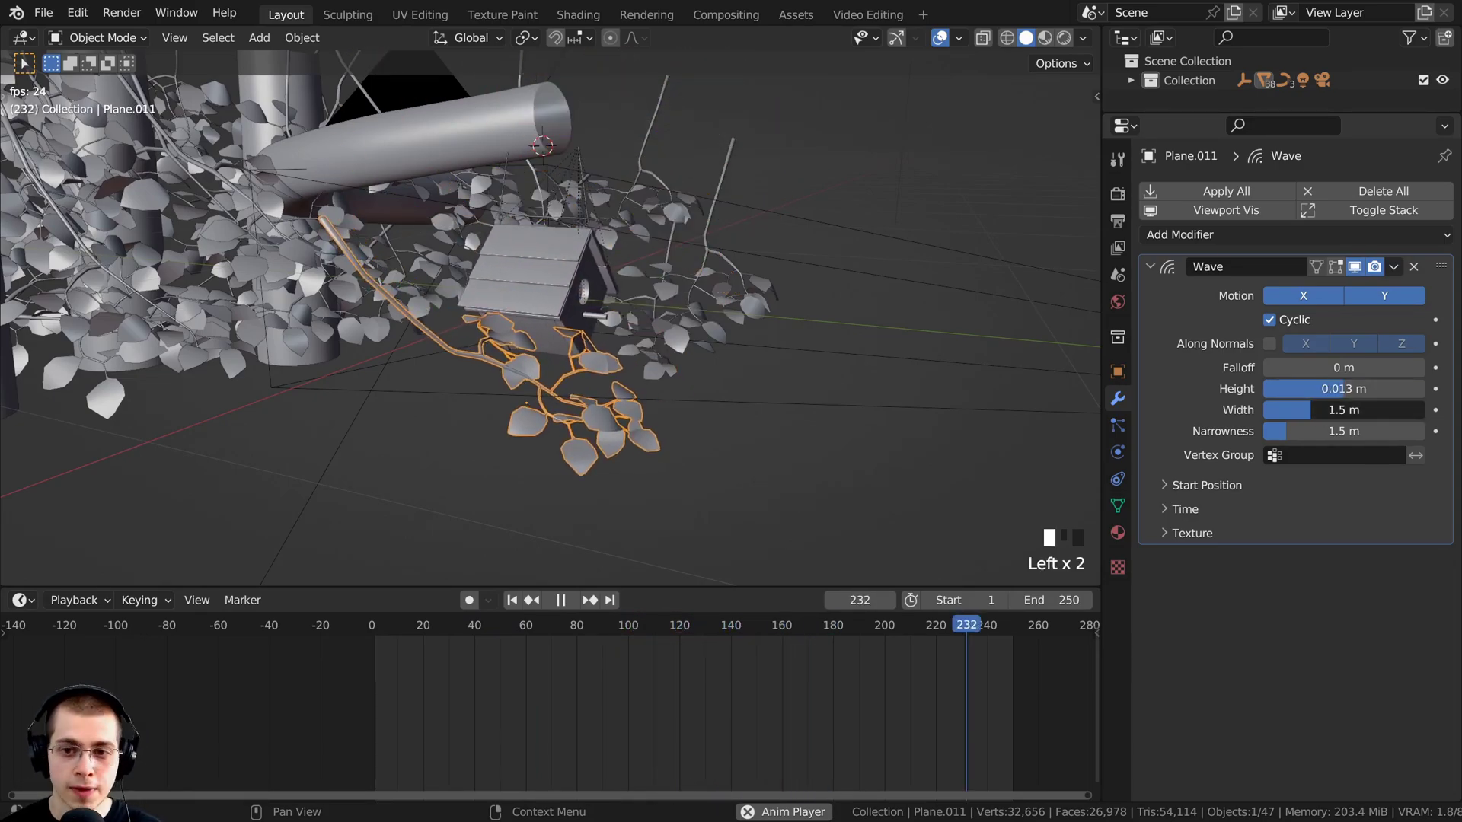
pyautogui.press('BackSpace')
pyautogui.press('BackSpace')
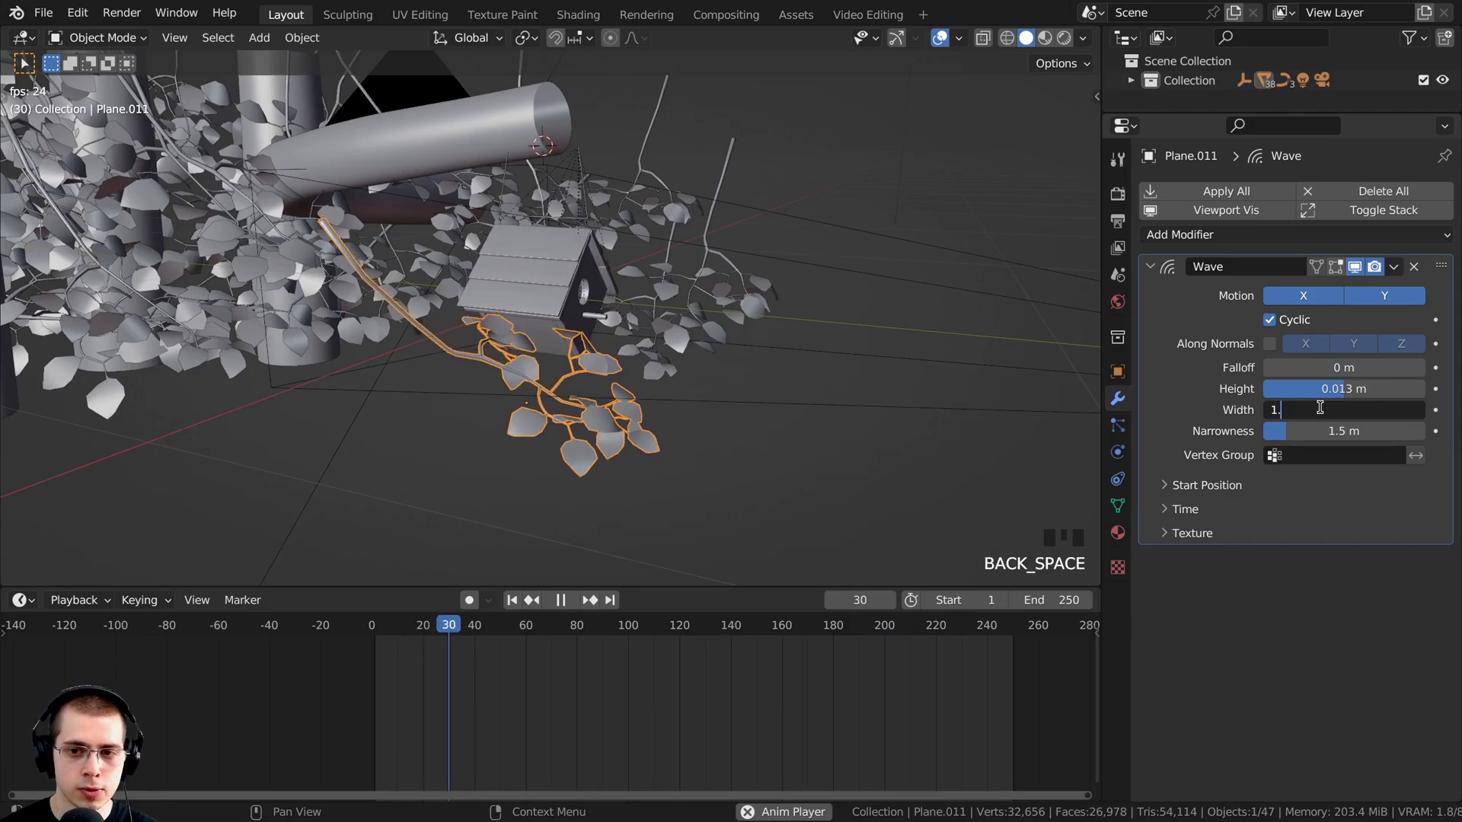
pyautogui.write('4')
pyautogui.press('Return')
# Step: Set the Wave modifier's speed to 0.02 in its time settings
pyautogui.scroll(2, 944, 304)
pyautogui.scroll(1, 944, 304)
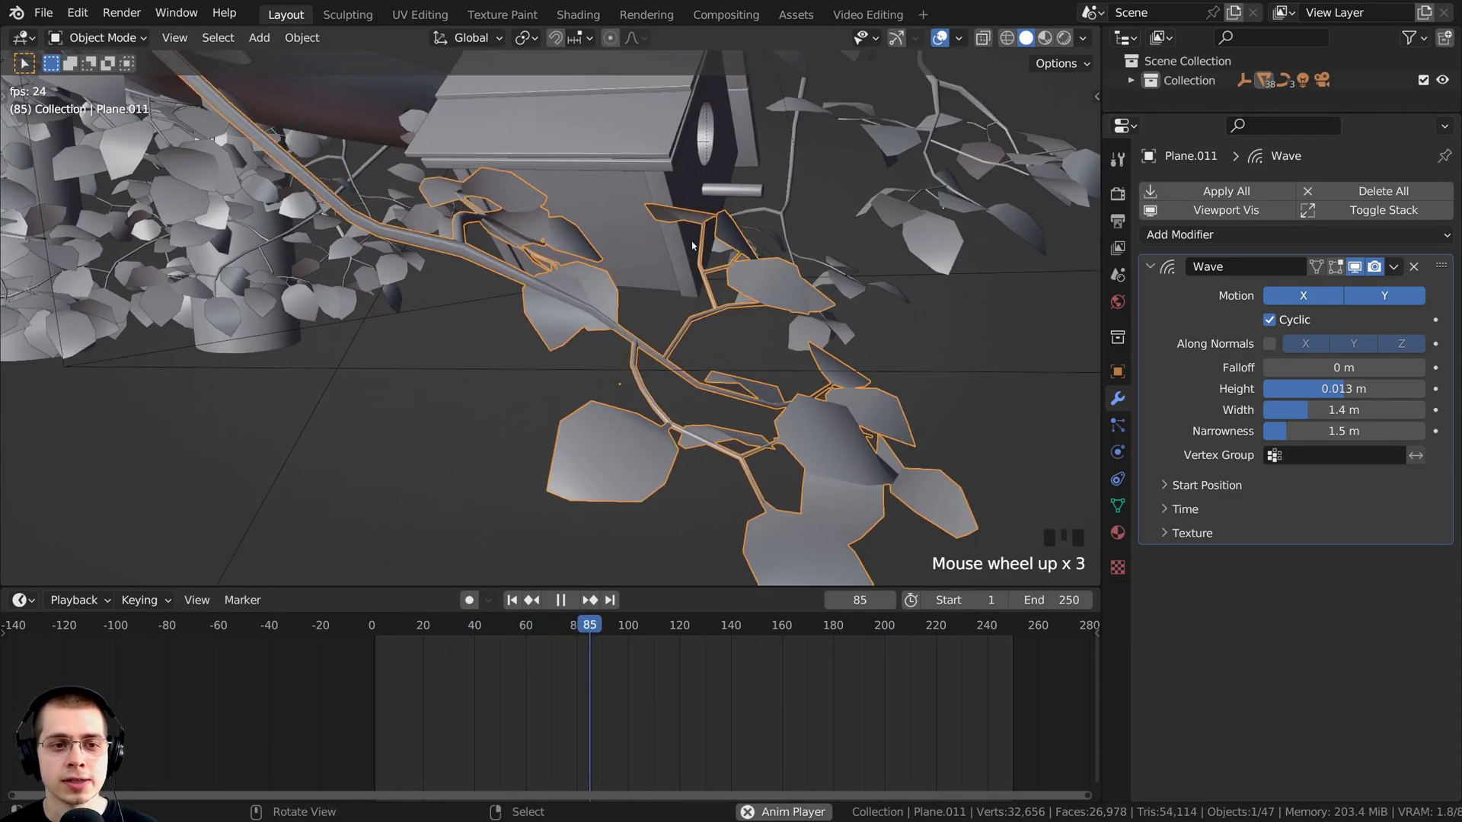
pyautogui.keyDown('shift'); pyautogui.moveTo(609, 202); pyautogui.dragTo(746, 401, button='middle'); pyautogui.keyUp('shift')
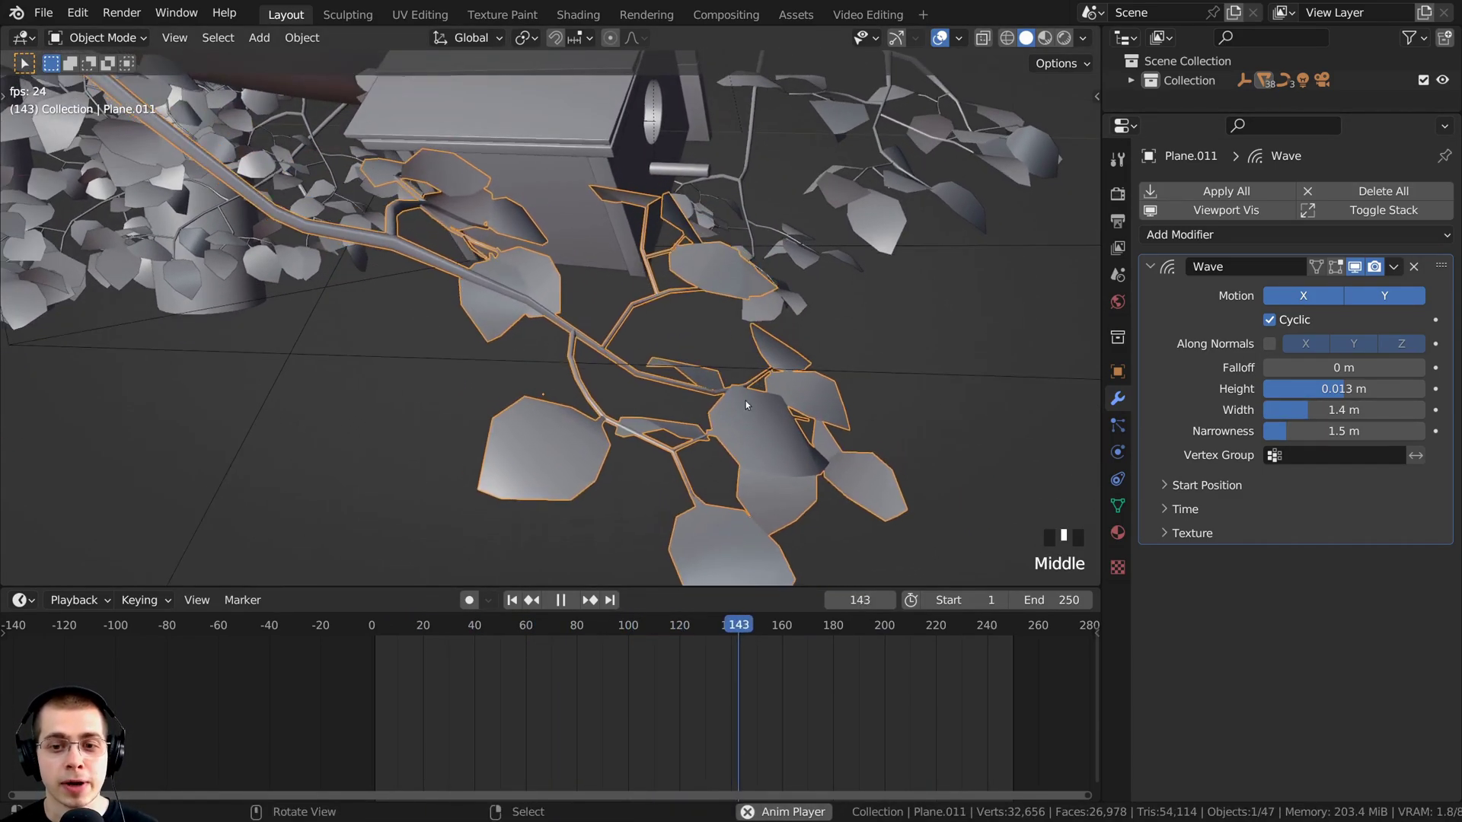
pyautogui.click(1185, 510)
pyautogui.scroll(-4, 1199, 457)
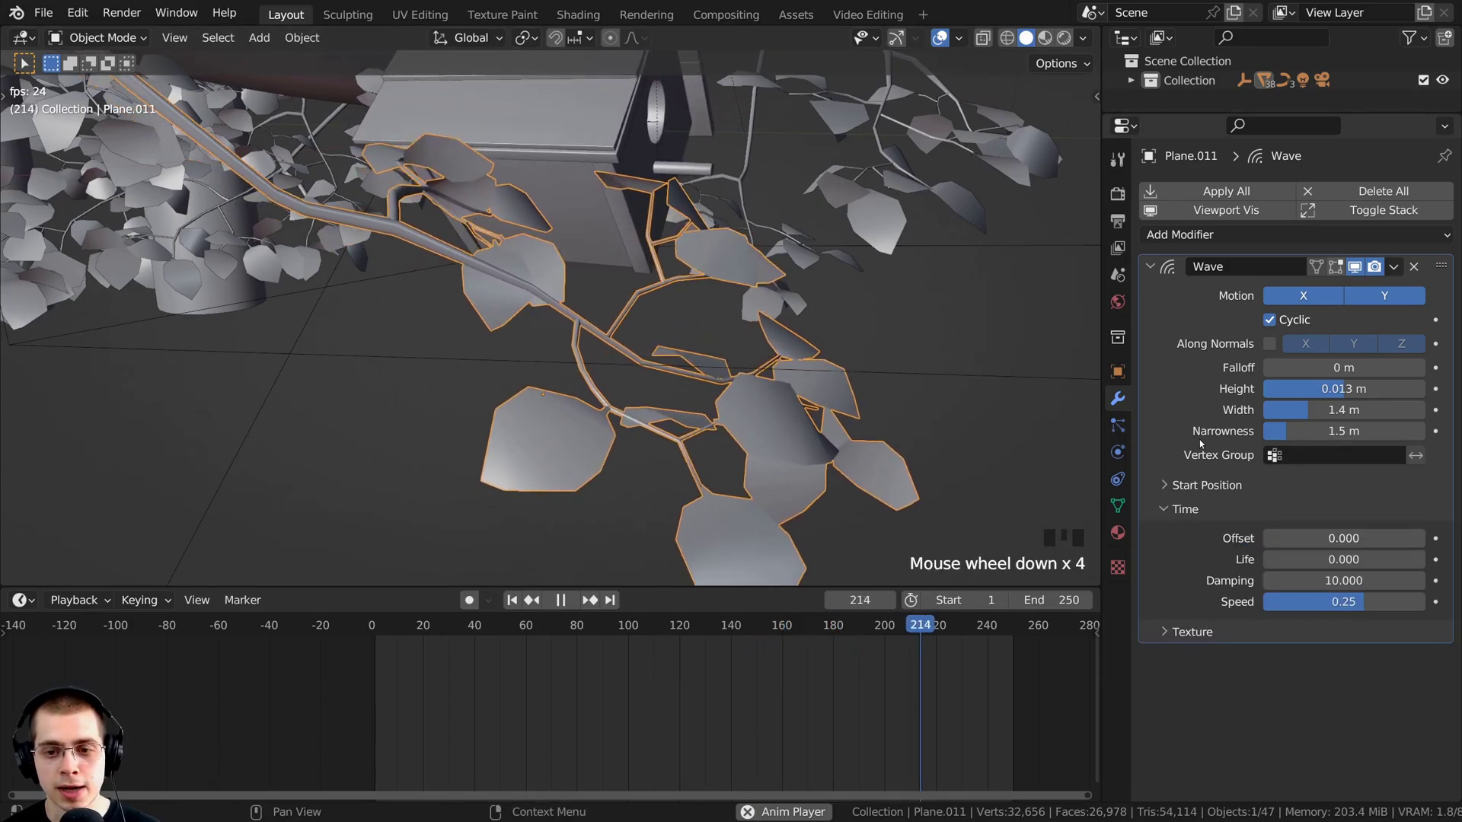
pyautogui.click(1307, 601)
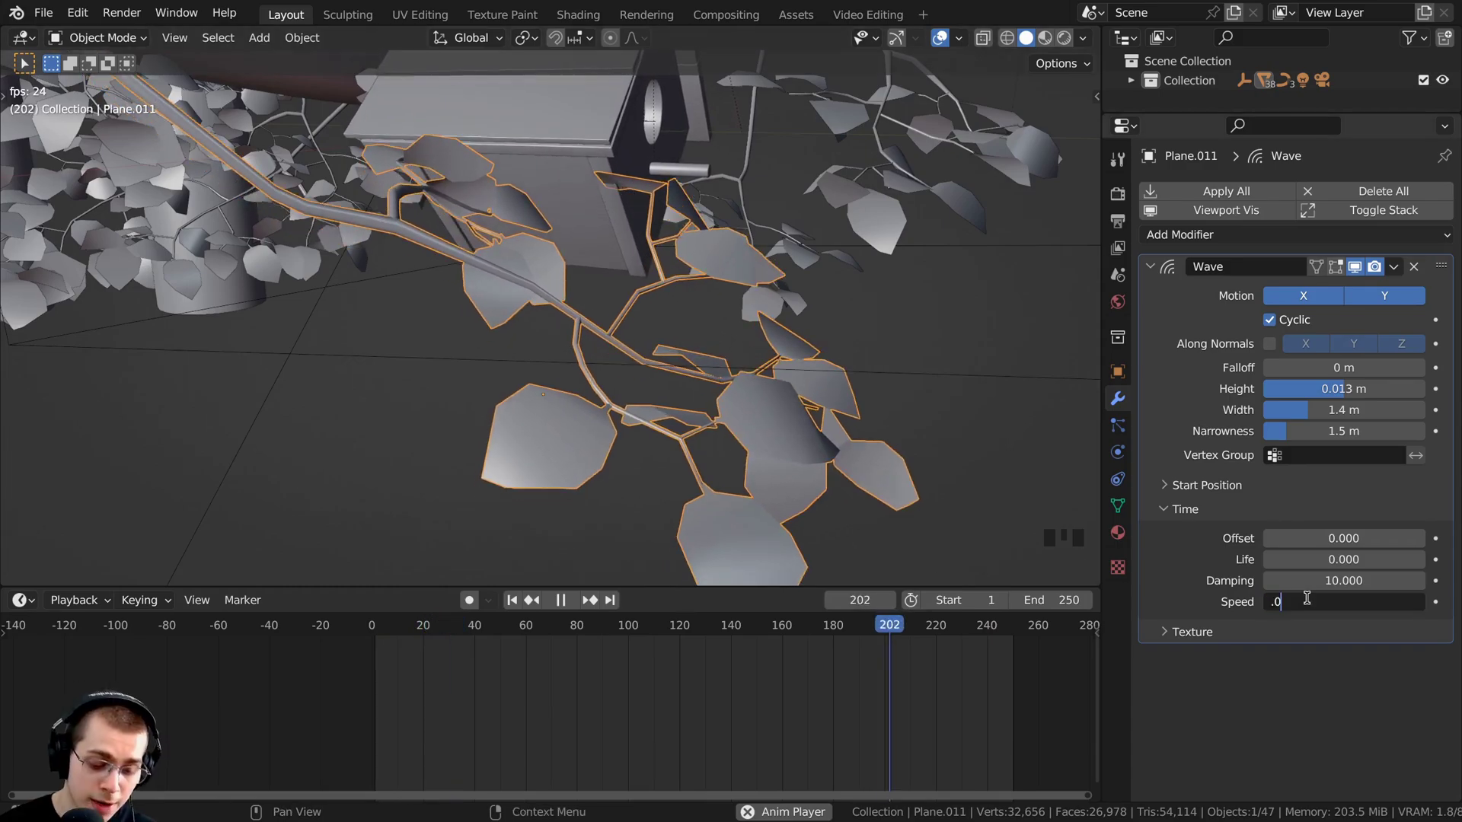
pyautogui.write('.02')
pyautogui.press('Return')
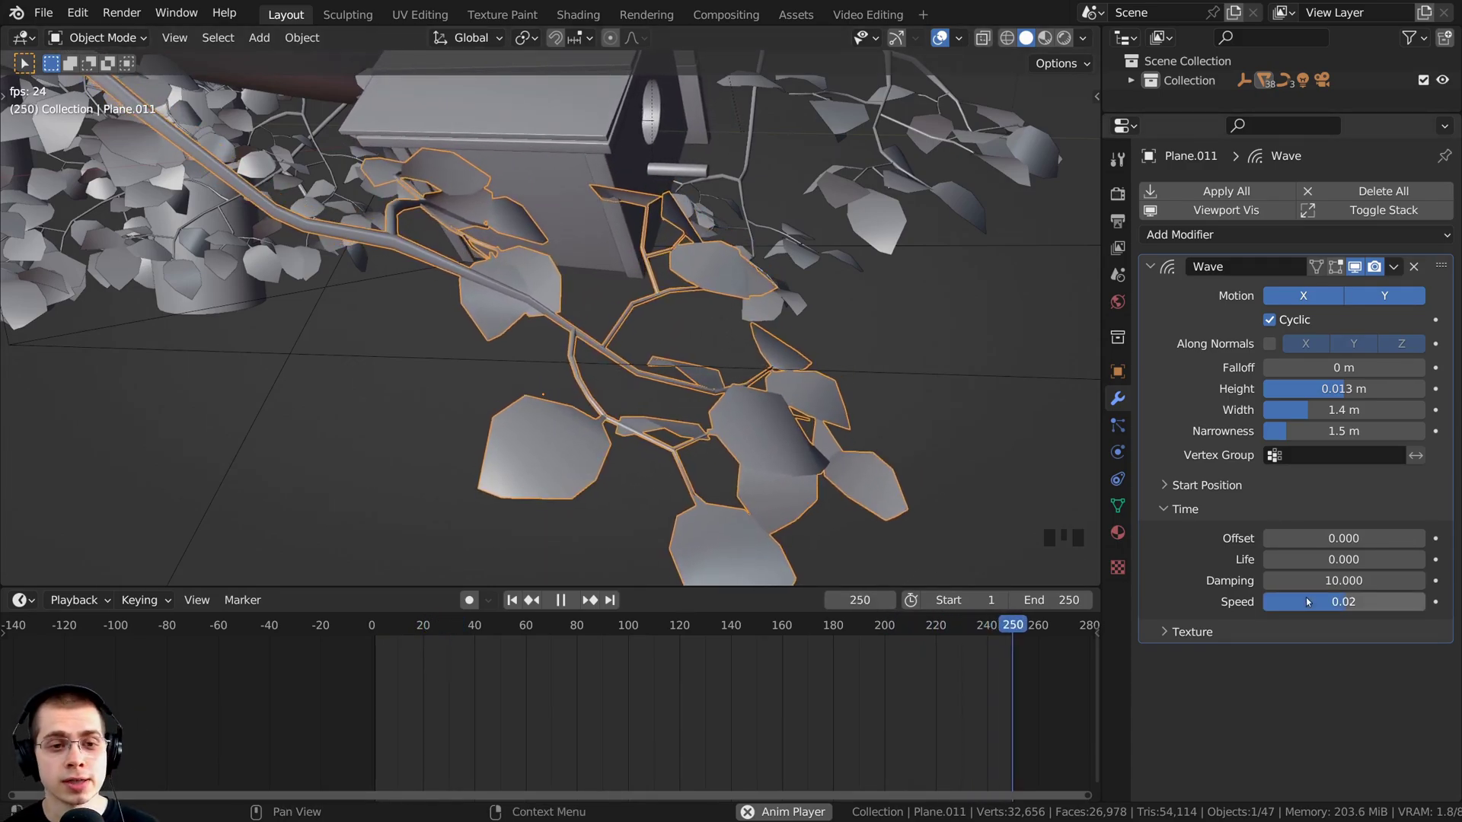
# Step: Examine the branch's wave motion up close and through the camera, then stop playback
pyautogui.scroll(2, 545, 201)
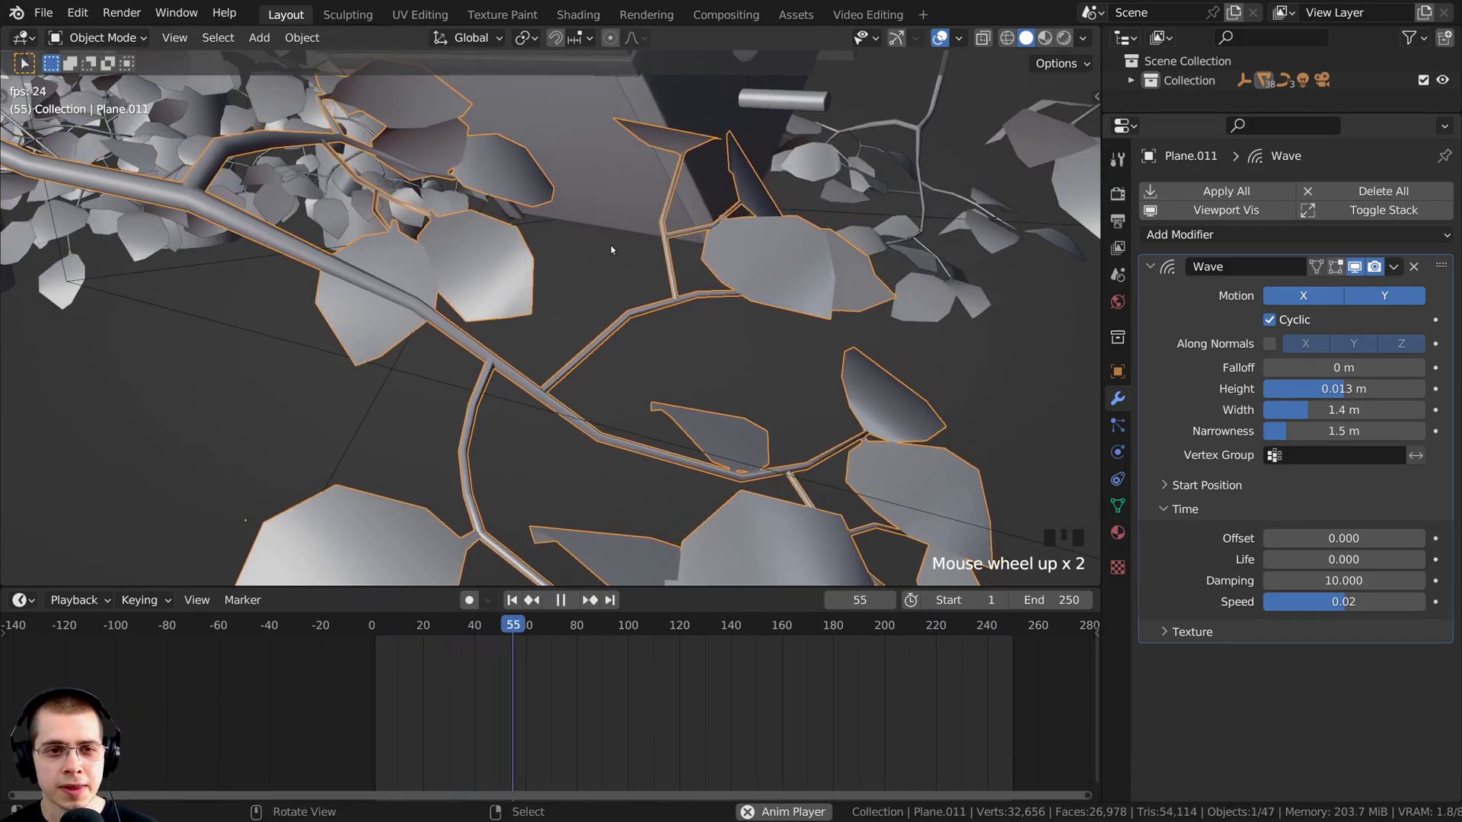
pyautogui.scroll(-1, 609, 247)
pyautogui.moveTo(605, 252); pyautogui.dragTo(598, 262, button='middle')
pyautogui.press('KP_0')
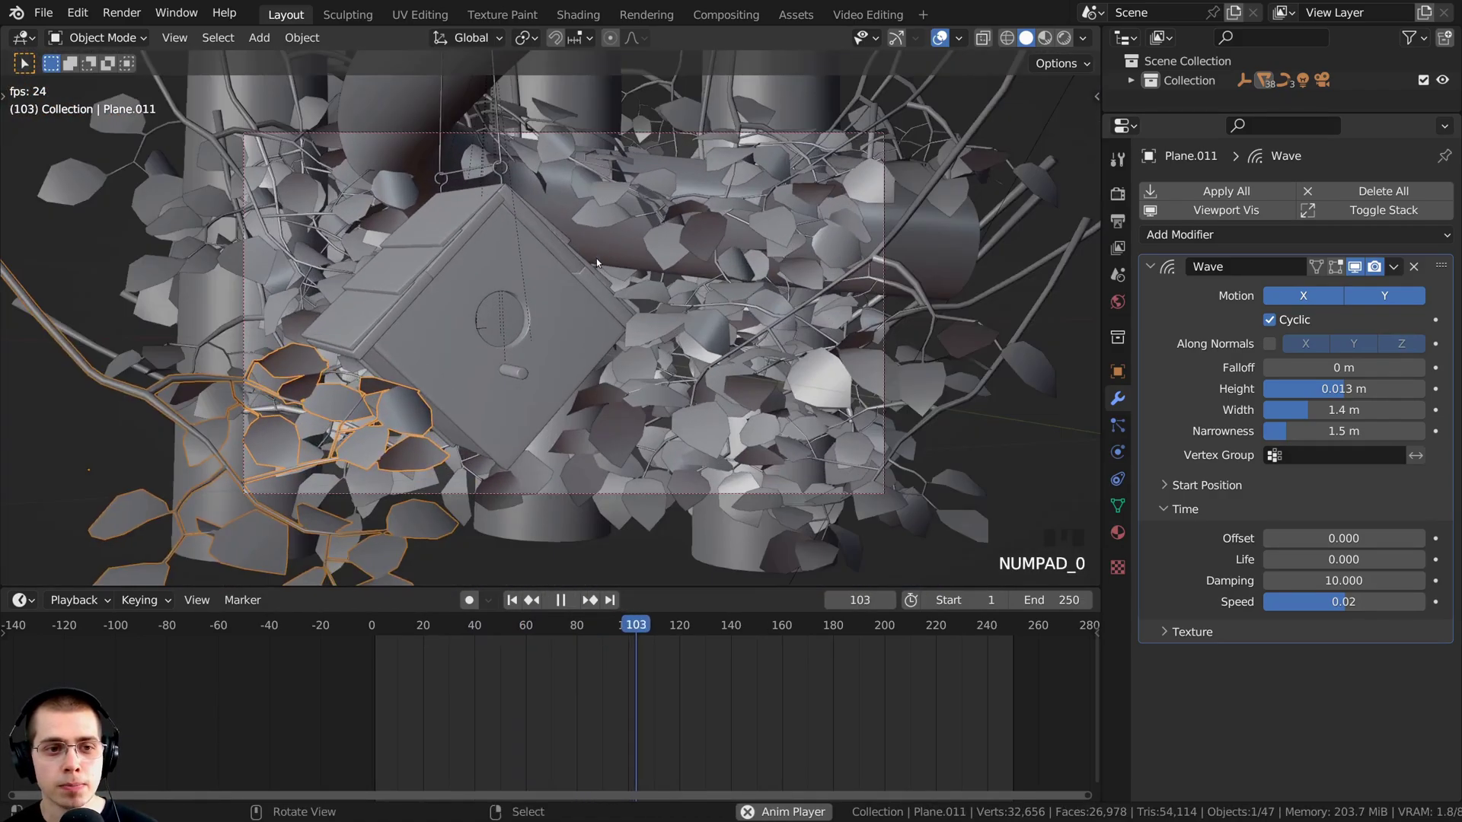
pyautogui.keyDown('shift'); pyautogui.moveTo(427, 433); pyautogui.dragTo(396, 358, button='middle'); pyautogui.keyUp('shift')
pyautogui.scroll(3, 376, 373)
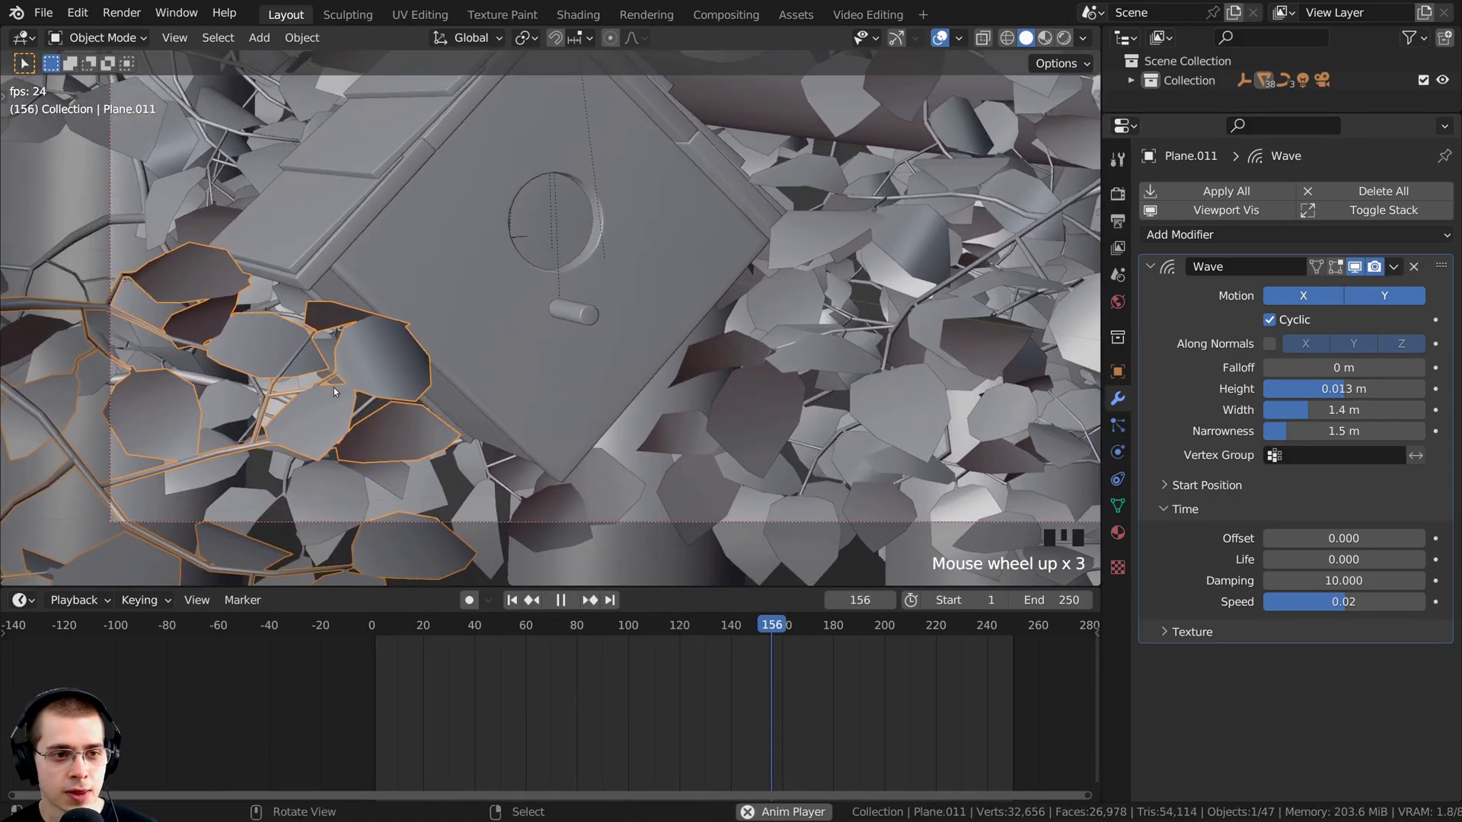
pyautogui.moveTo(358, 390); pyautogui.dragTo(533, 198, button='middle')
pyautogui.press('space')
# Step: Hide the overhead leaf canopy and the thick bent branch that holds the birdhouse
pyautogui.scroll(-4, 780, 324)
pyautogui.click(784, 320)
pyautogui.moveTo(784, 320); pyautogui.dragTo(750, 302, button='middle')
pyautogui.rightClick(889, 158)
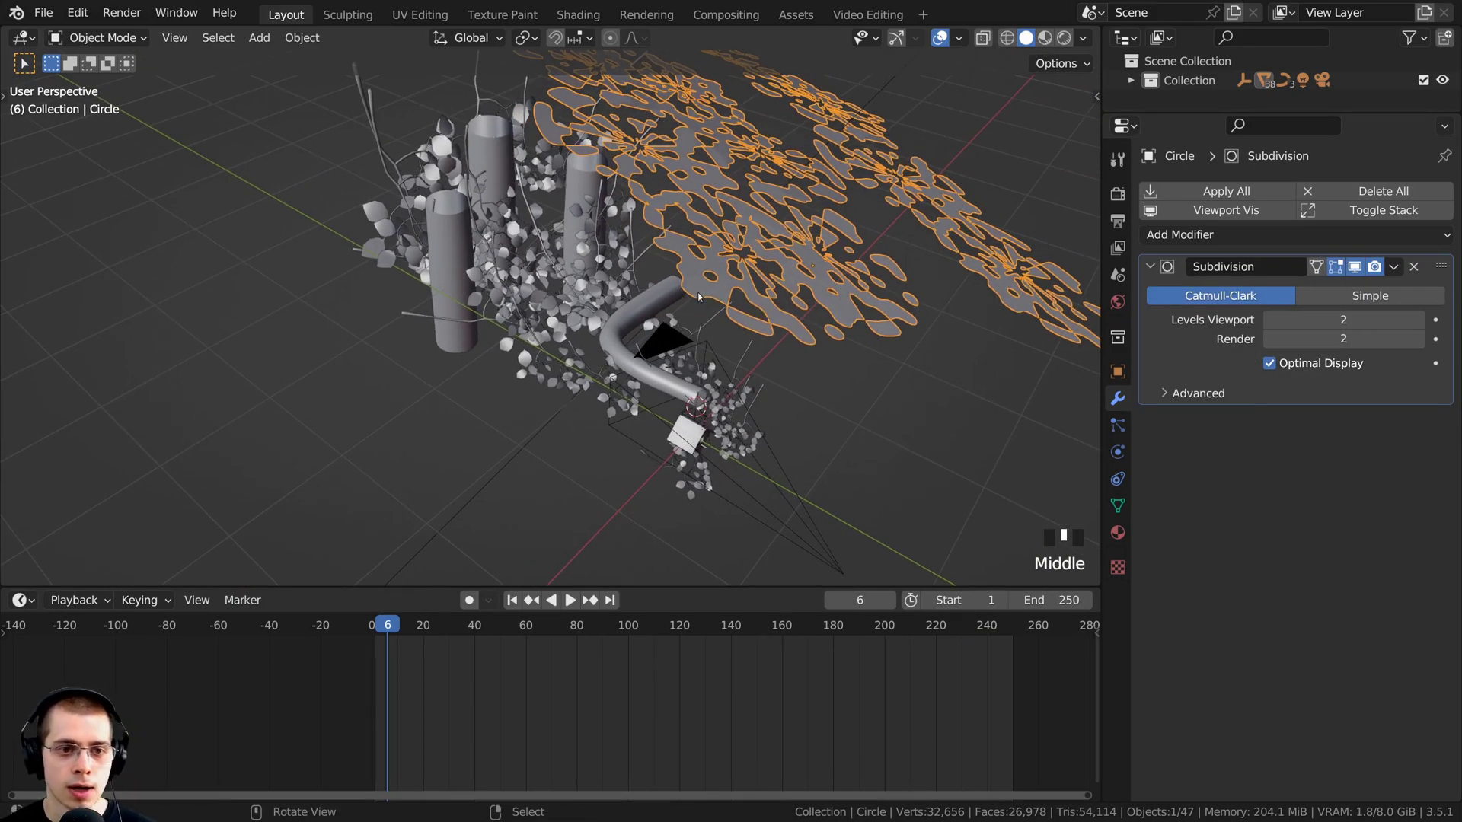
pyautogui.press('h')
pyautogui.rightClick(657, 289)
pyautogui.press('h')
# Step: Hide the three vertical cylinder trunks standing among the leafy branches
pyautogui.rightClick(585, 170)
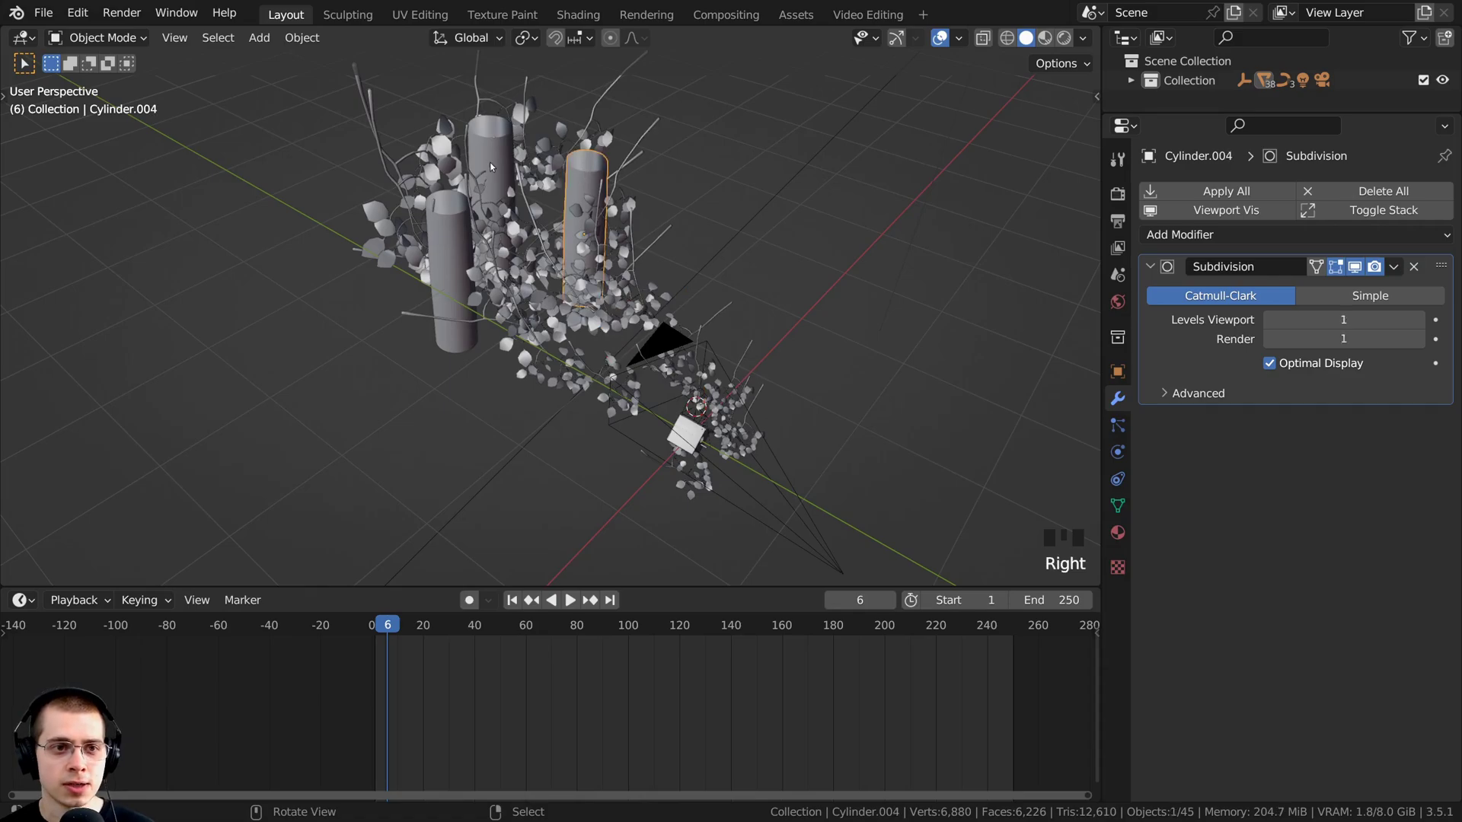
pyautogui.press('h')
pyautogui.rightClick(487, 152)
pyautogui.press('h')
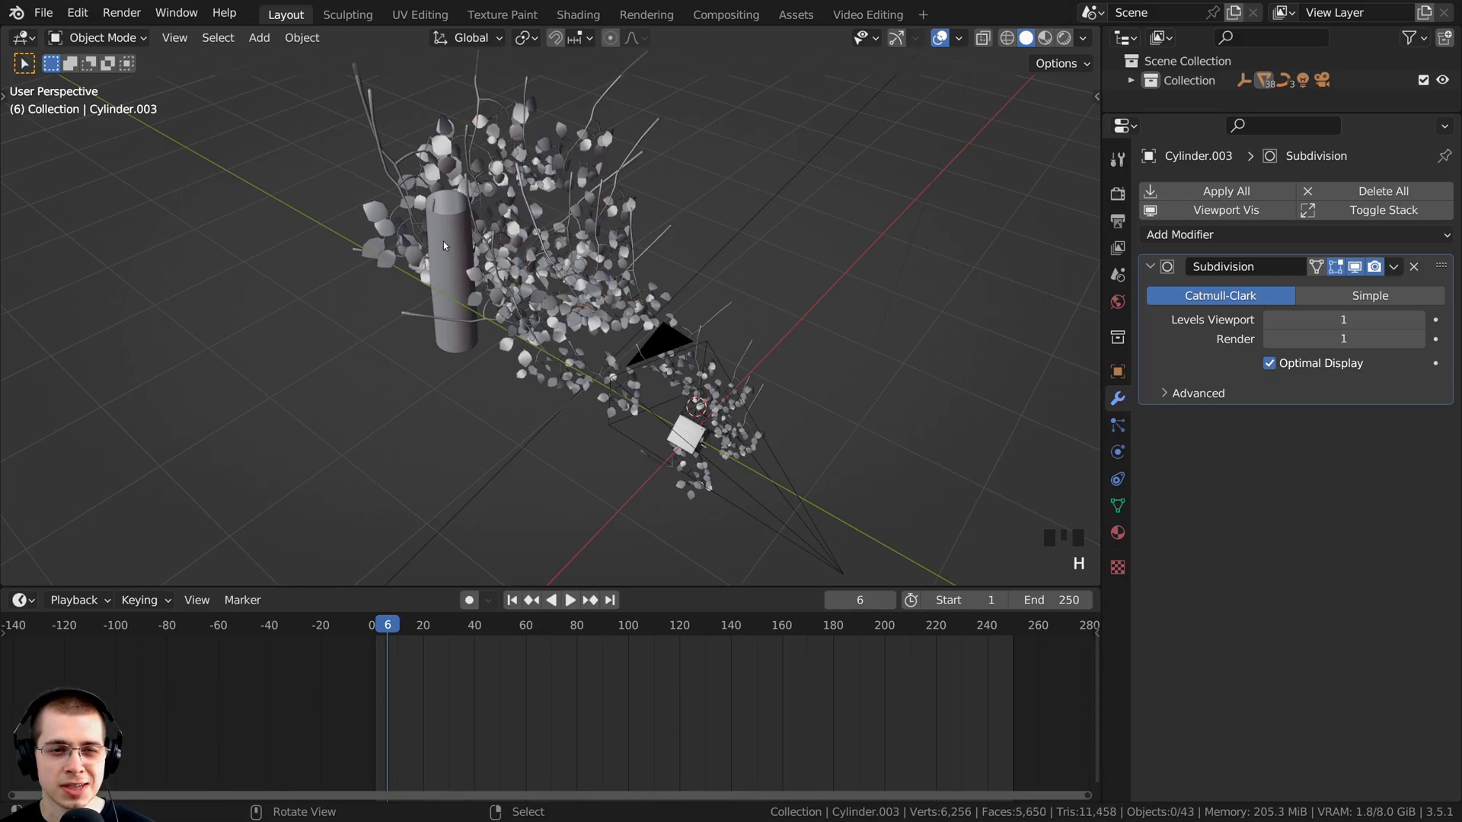
pyautogui.rightClick(443, 241)
pyautogui.moveTo(443, 240); pyautogui.dragTo(663, 353, button='middle')
pyautogui.press('h')
# Step: Hide the camera and the other non-branch objects around the birdhouse
pyautogui.press('h')
pyautogui.rightClick(634, 429)
pyautogui.press('h')
pyautogui.keyDown('shift'); pyautogui.moveTo(668, 485); pyautogui.dragTo(604, 394, button='middle'); pyautogui.keyUp('shift')
pyautogui.scroll(6, 604, 394)
pyautogui.rightClick(595, 408)
# Step: Hide the parts of the birdhouse, including its box, panels and perch
pyautogui.press('h')
pyautogui.rightClick(592, 405)
pyautogui.scroll(4, 691, 455)
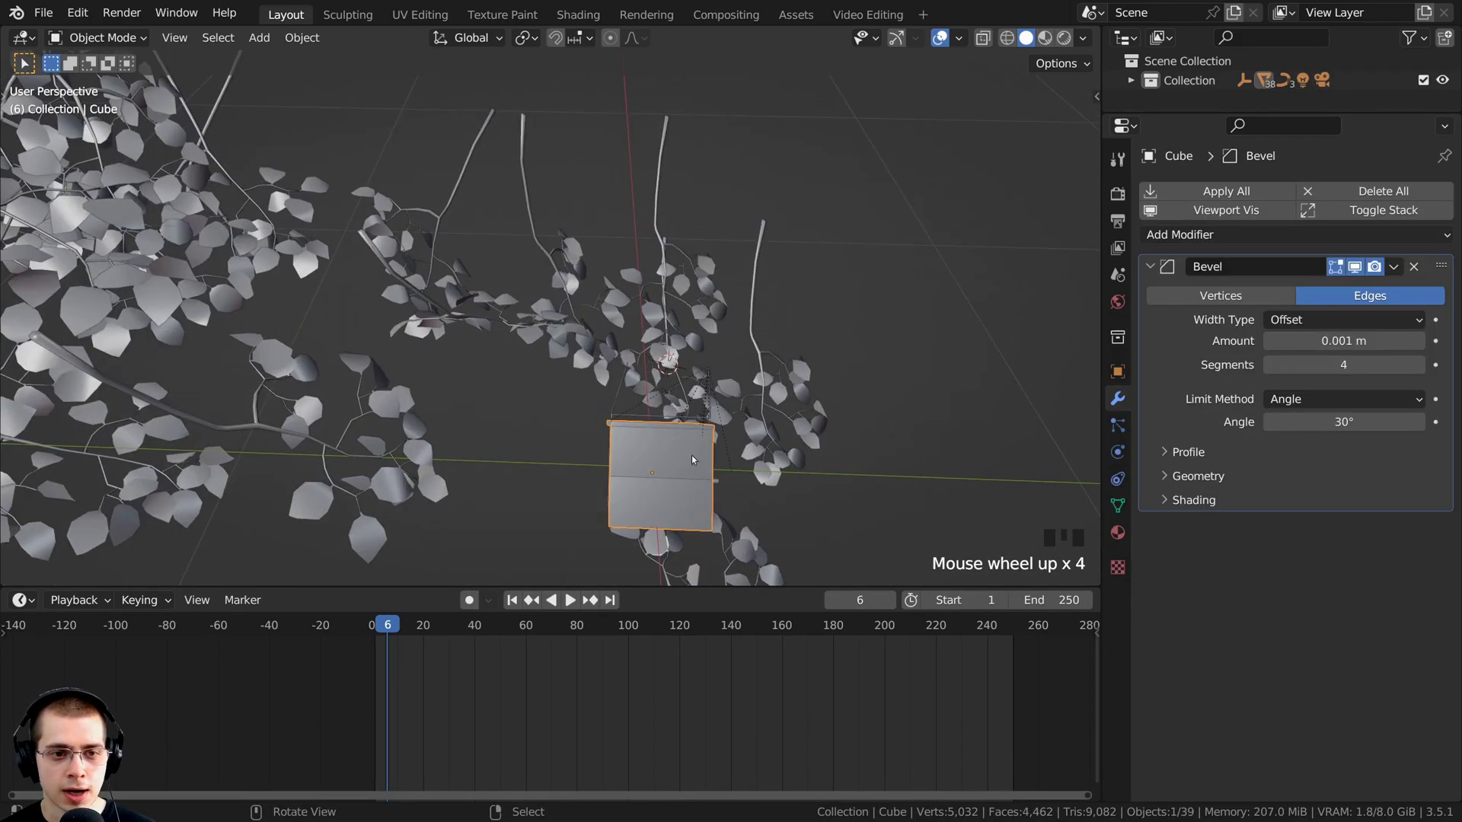
pyautogui.keyDown('shift'); pyautogui.moveTo(691, 455); pyautogui.dragTo(447, 260, button='middle'); pyautogui.keyUp('shift')
pyautogui.rightClick(521, 326)
pyautogui.press('h')
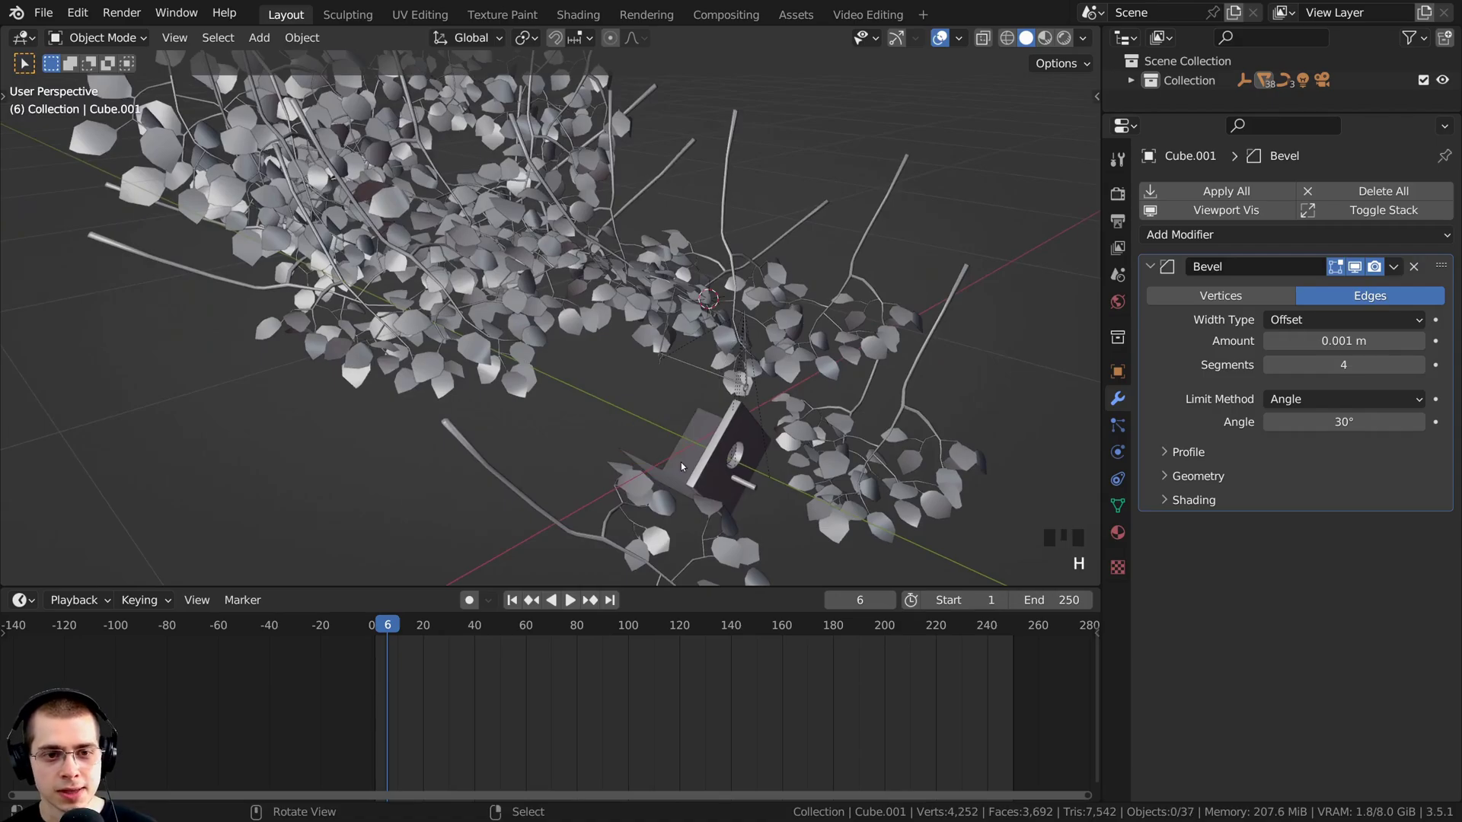
pyautogui.rightClick(680, 463)
pyautogui.press('h')
pyautogui.rightClick(743, 479)
pyautogui.press('h')
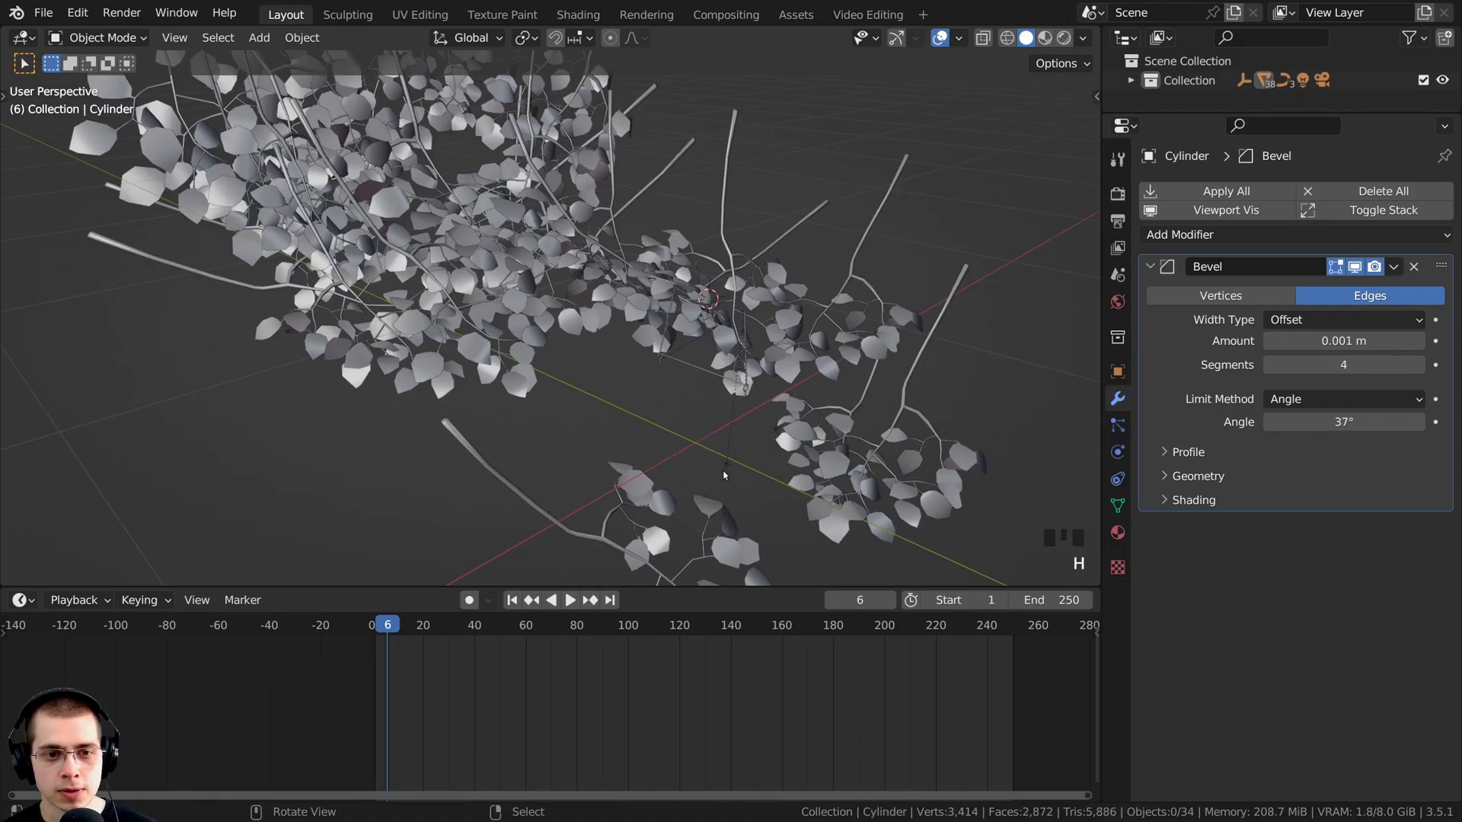
pyautogui.rightClick(724, 464)
# Step: Hide the remaining curve pieces that the birdhouse hangs from
pyautogui.press('h')
pyautogui.moveTo(722, 456); pyautogui.dragTo(582, 378, button='middle')
pyautogui.rightClick(705, 349)
pyautogui.press('h')
pyautogui.rightClick(723, 351)
pyautogui.press('h')
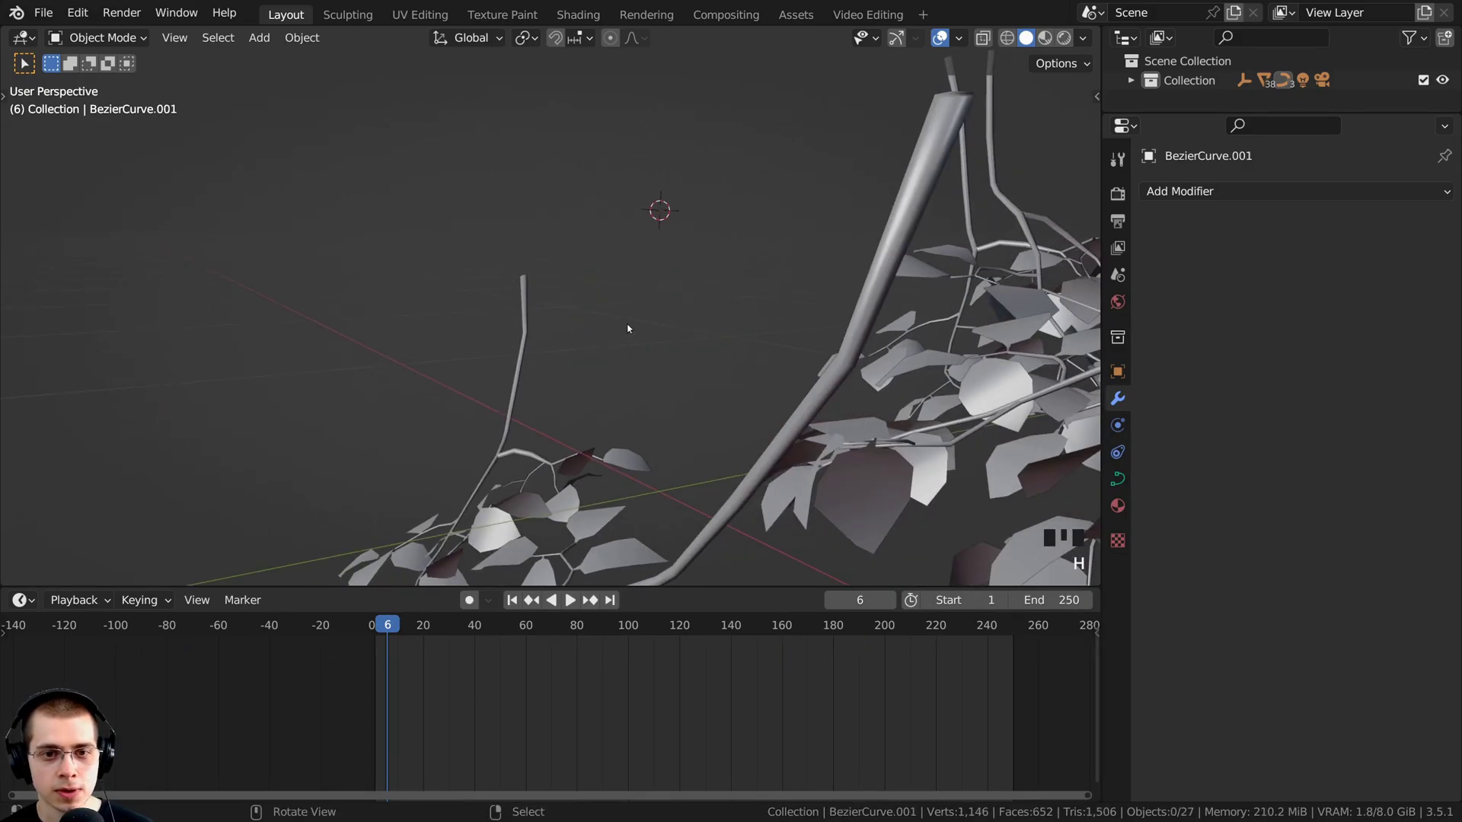
# Step: Select all visible leafy branches and check the selection with a cancelled trial move
pyautogui.scroll(-4, 630, 327)
pyautogui.keyDown('shift'); pyautogui.moveTo(630, 327); pyautogui.dragTo(769, 430, button='middle'); pyautogui.keyUp('shift')
pyautogui.press('a')
pyautogui.scroll(-2, 548, 365)
pyautogui.keyDown('shift'); pyautogui.moveTo(769, 430); pyautogui.dragTo(797, 454, button='middle'); pyautogui.keyUp('shift')
pyautogui.press('g')
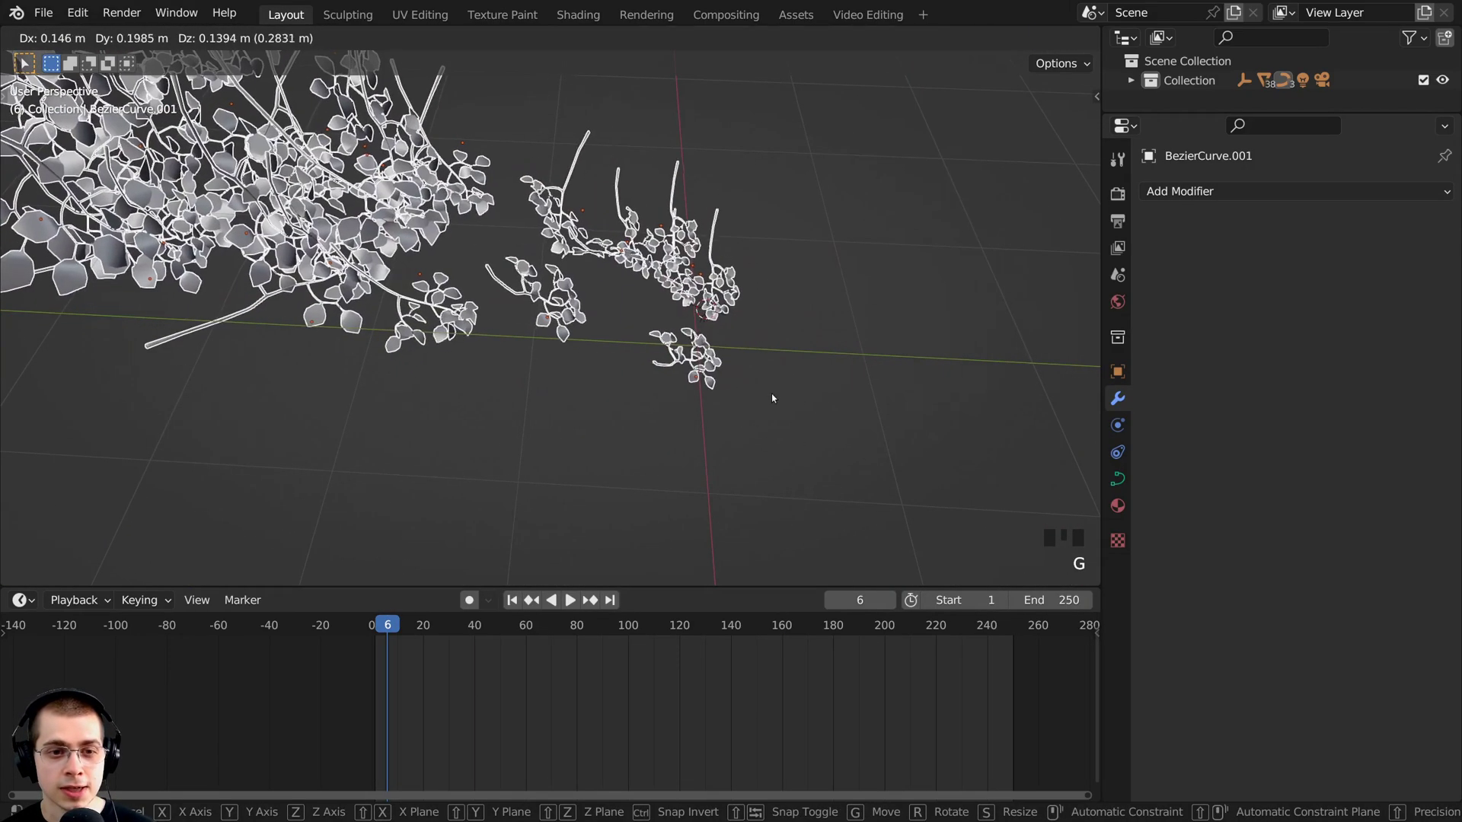
pyautogui.rightClick(769, 393)
pyautogui.moveTo(767, 391); pyautogui.dragTo(616, 274, button='middle')
pyautogui.scroll(-2, 617, 275)
pyautogui.scroll(1, 734, 422)
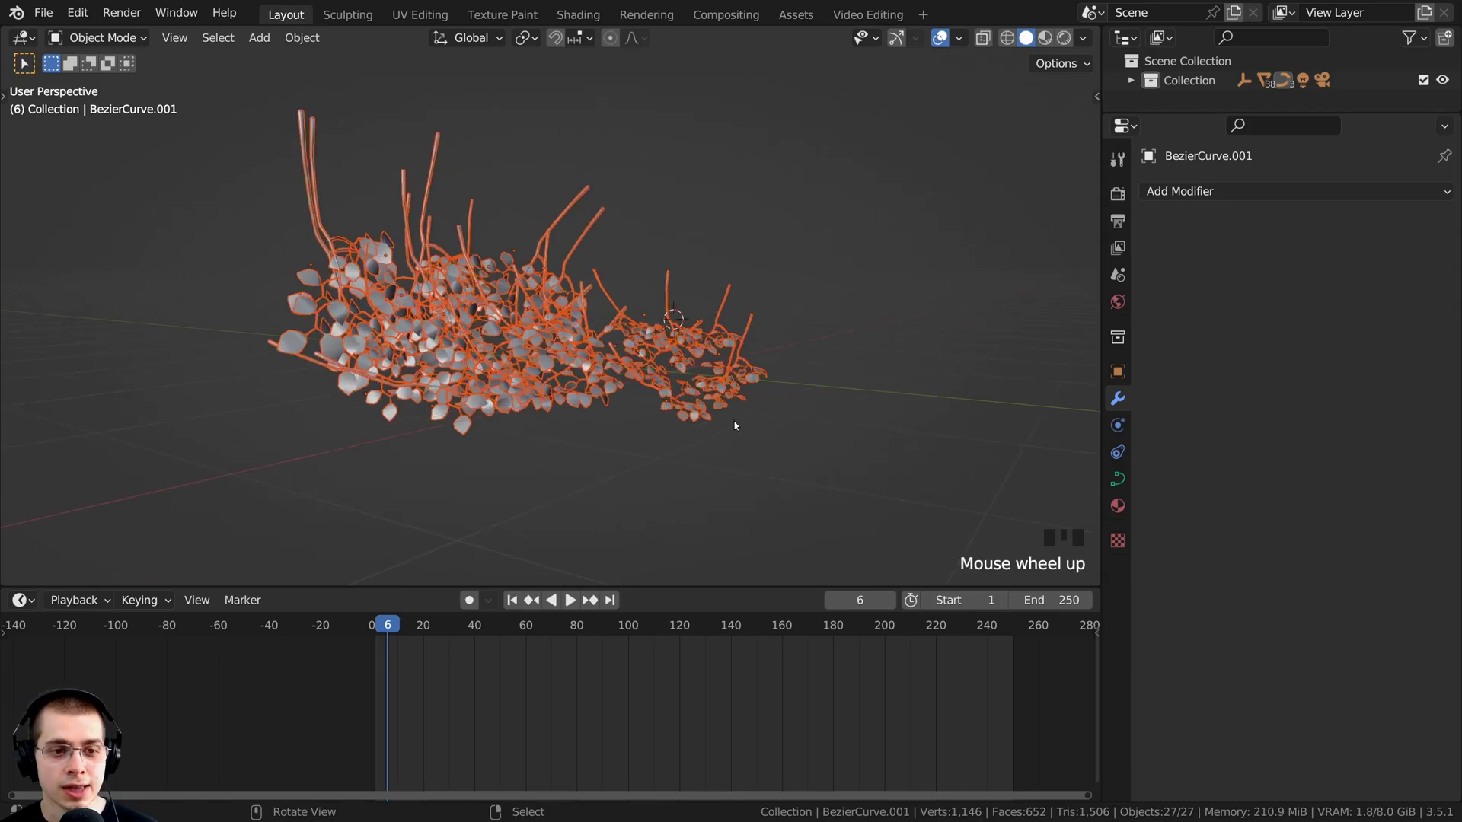
# Step: Make the lowest branch with the Wave modifier active and copy its modifiers to all selected branches
pyautogui.moveTo(734, 422)
pyautogui.mouseDown(button='middle')
pyautogui.moveTo(733, 496)
pyautogui.moveTo(744, 448)
pyautogui.mouseUp(button='middle')
pyautogui.scroll(2, 733, 497)
pyautogui.keyDown('shift'); pyautogui.rightClick(742, 480); pyautogui.keyUp('shift')
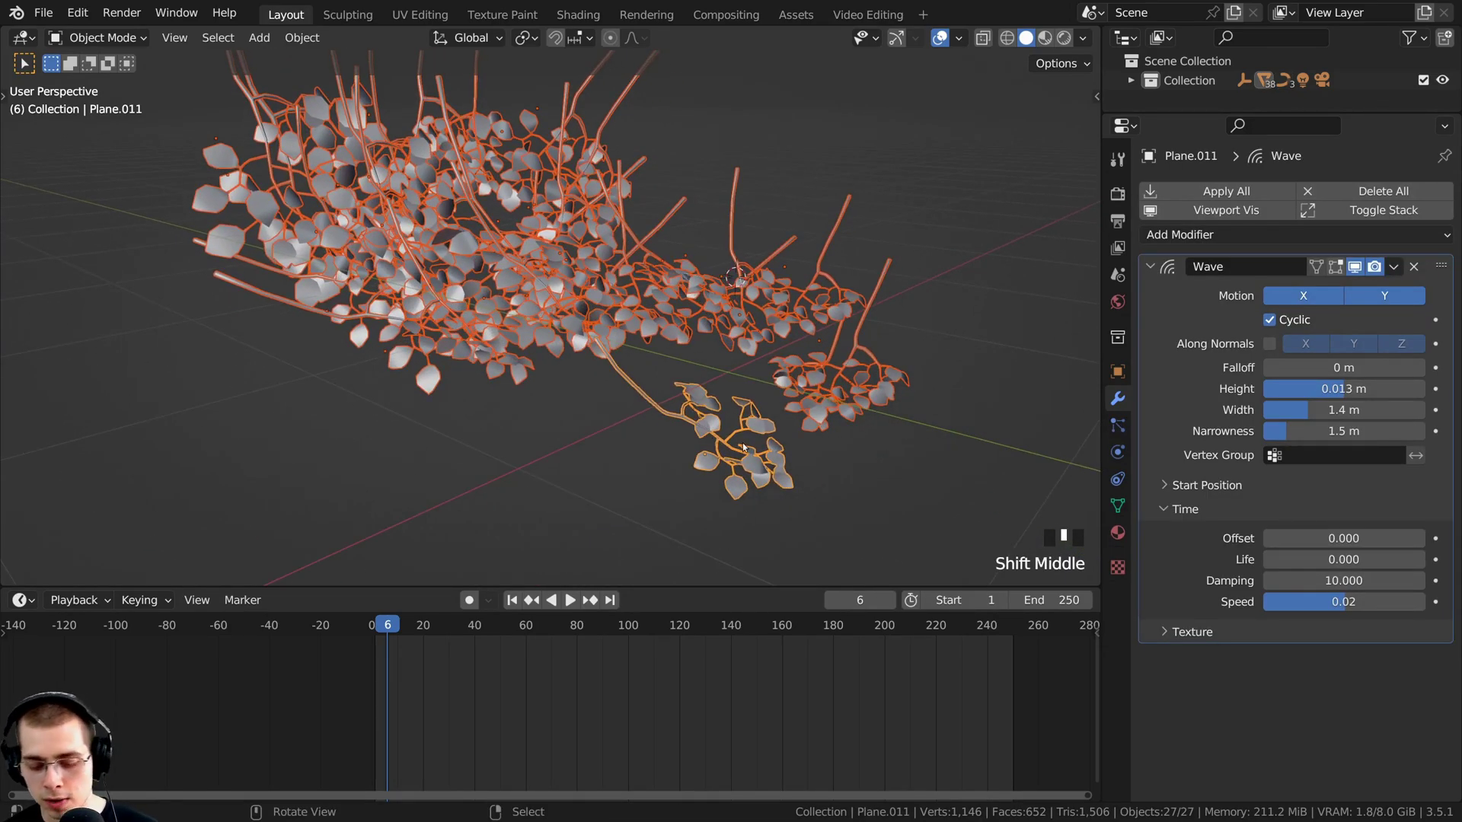
pyautogui.hotkey('ctrl', 'l')
pyautogui.moveTo(745, 446)
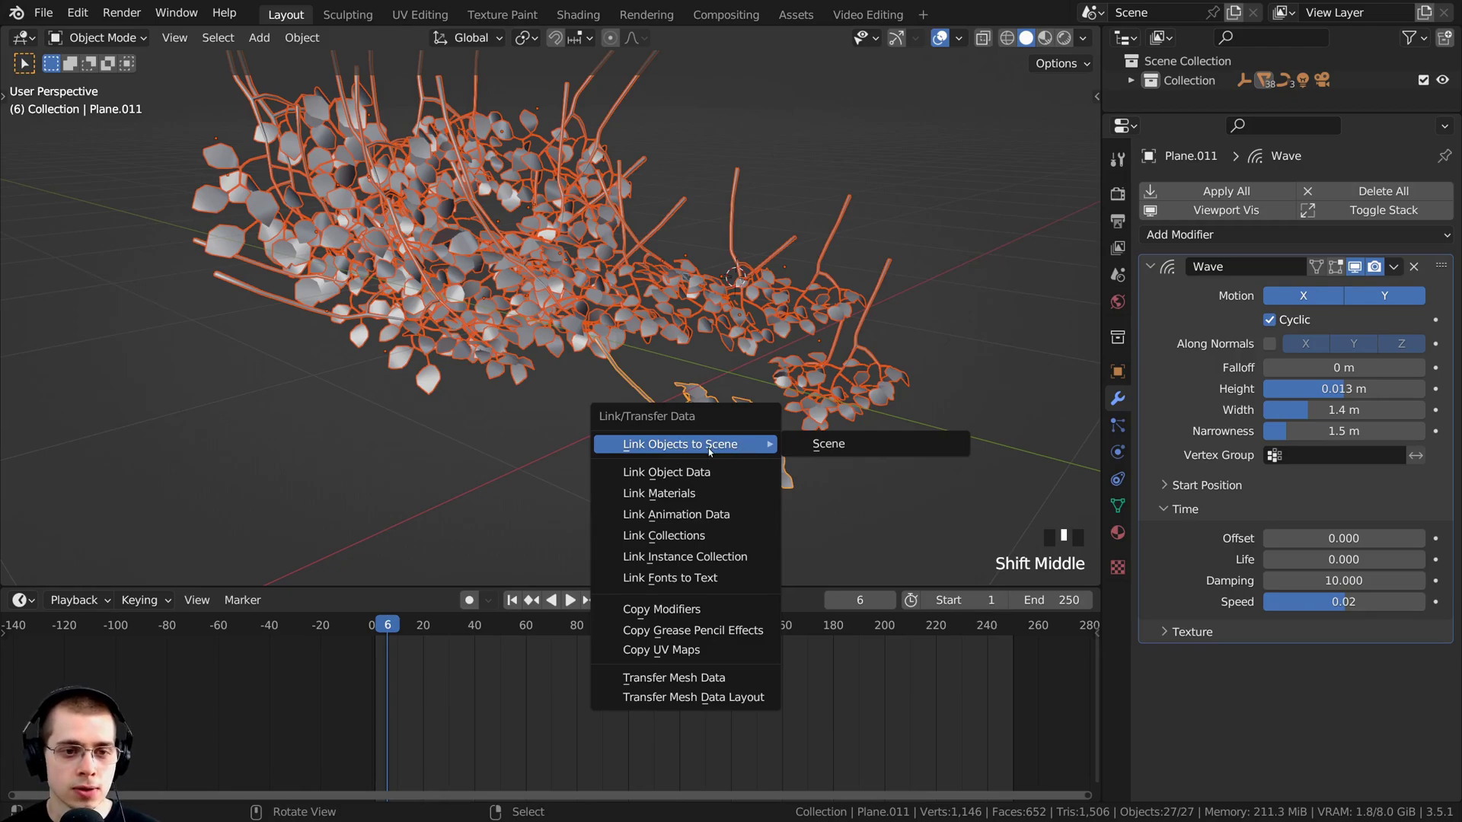
pyautogui.click(686, 610)
# Step: Play the animation to inspect the swaying branches, and unhide all hidden objects with nothing left selected
pyautogui.press('space')
pyautogui.scroll(3, 702, 213)
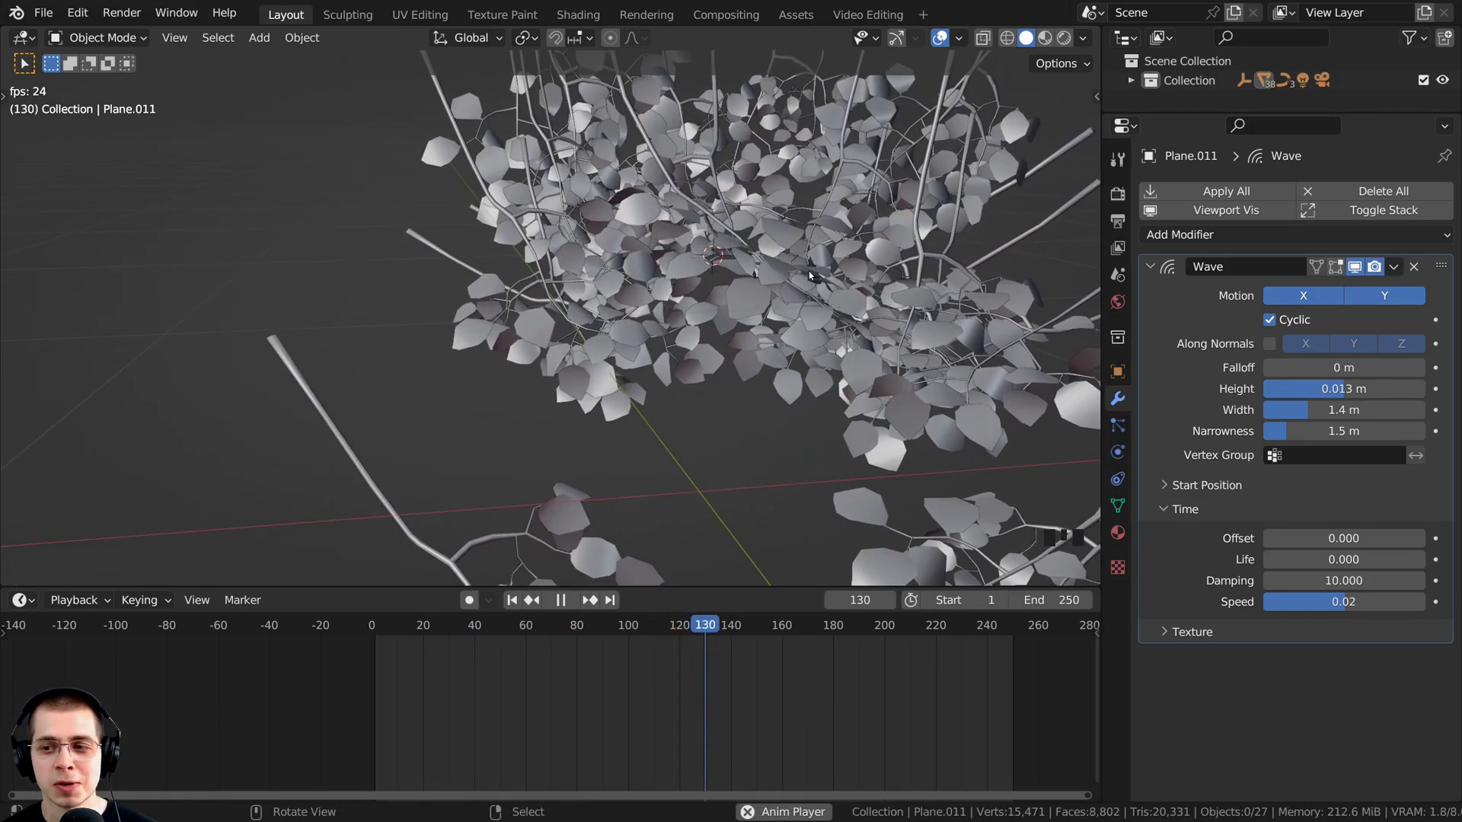
pyautogui.moveTo(809, 275); pyautogui.dragTo(792, 294, button='middle')
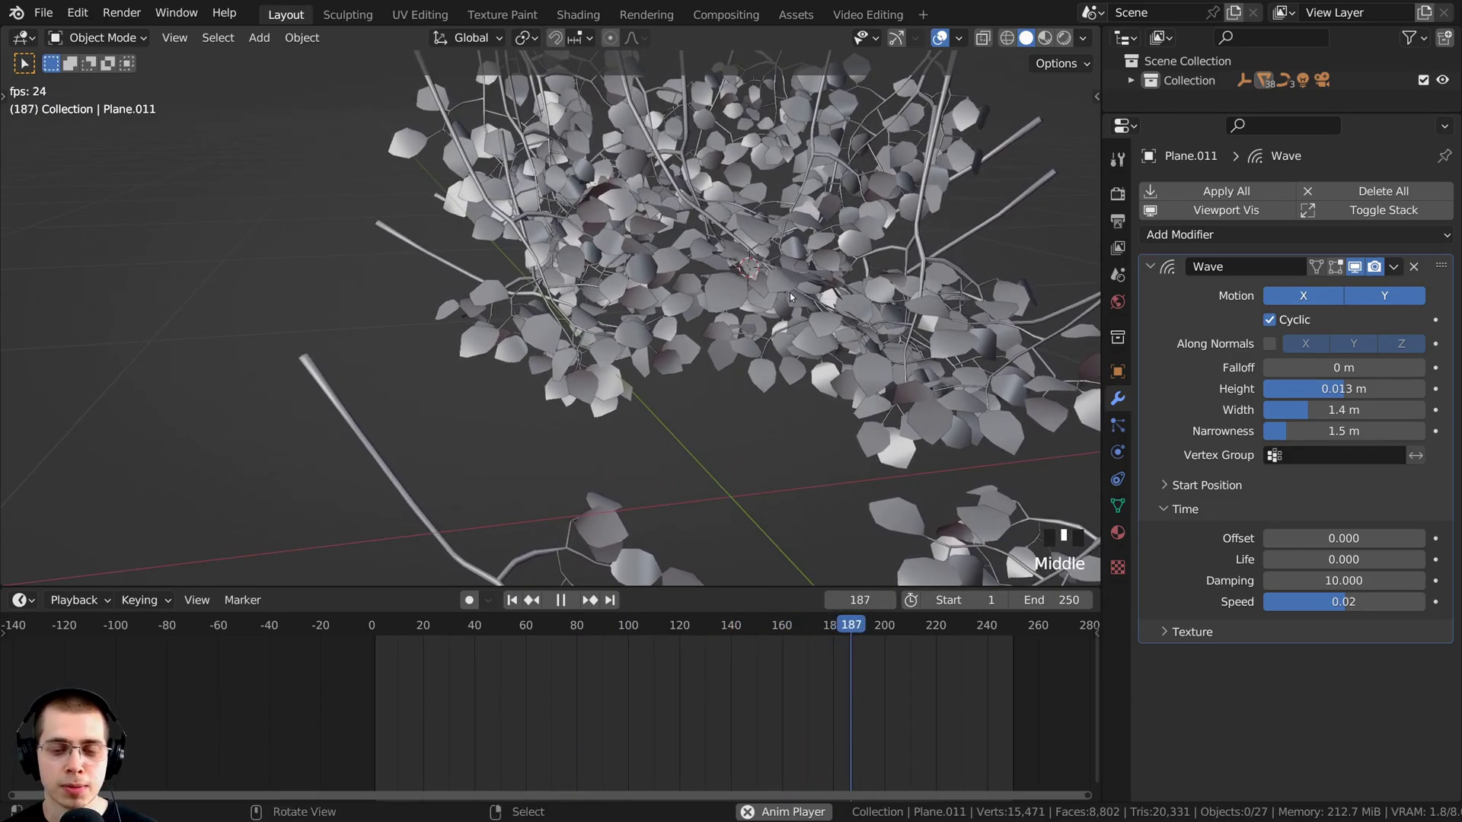
pyautogui.scroll(3, 573, 300)
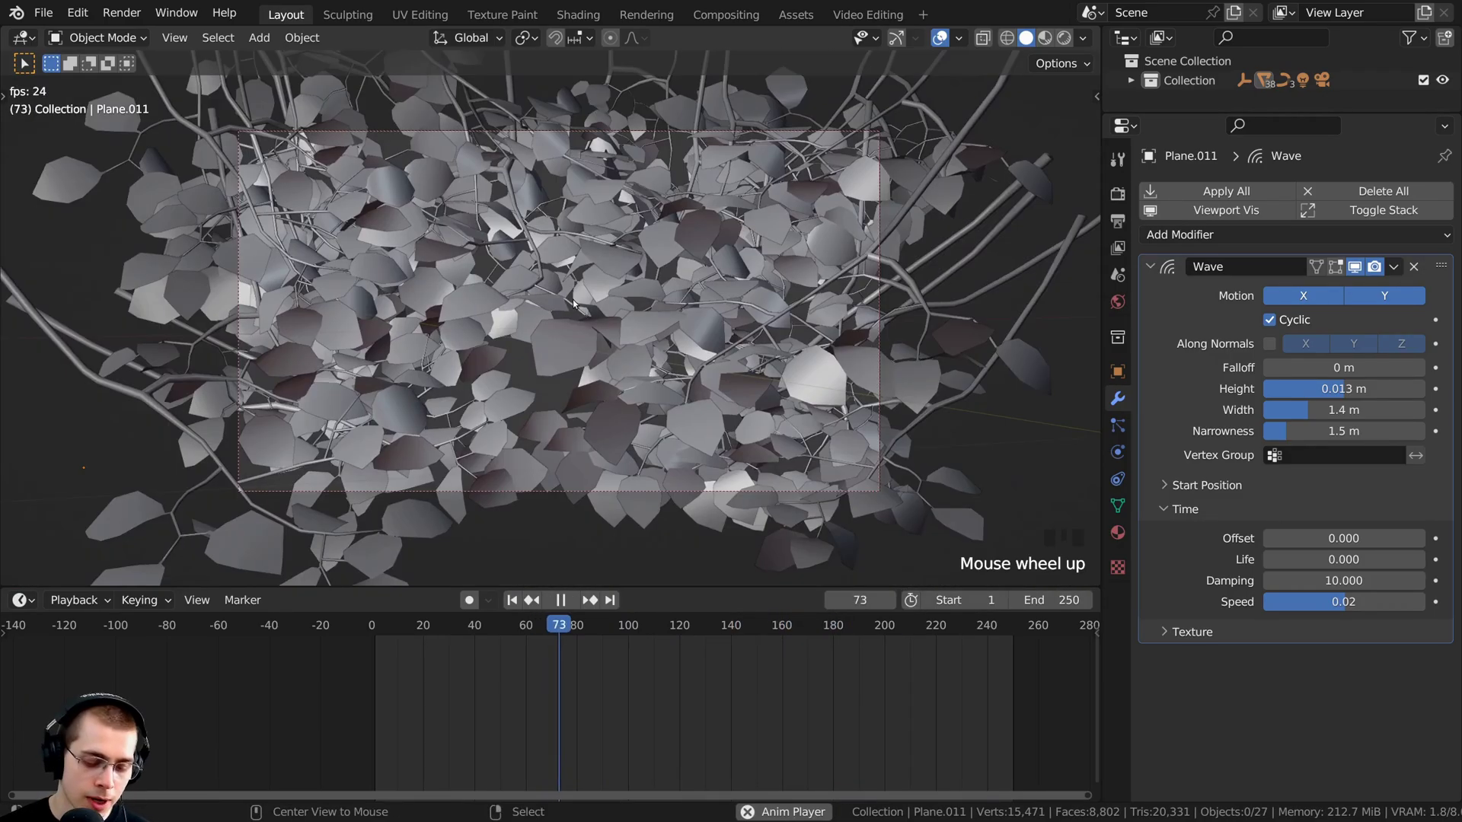
pyautogui.hotkey('alt', 'h')
pyautogui.press('a')
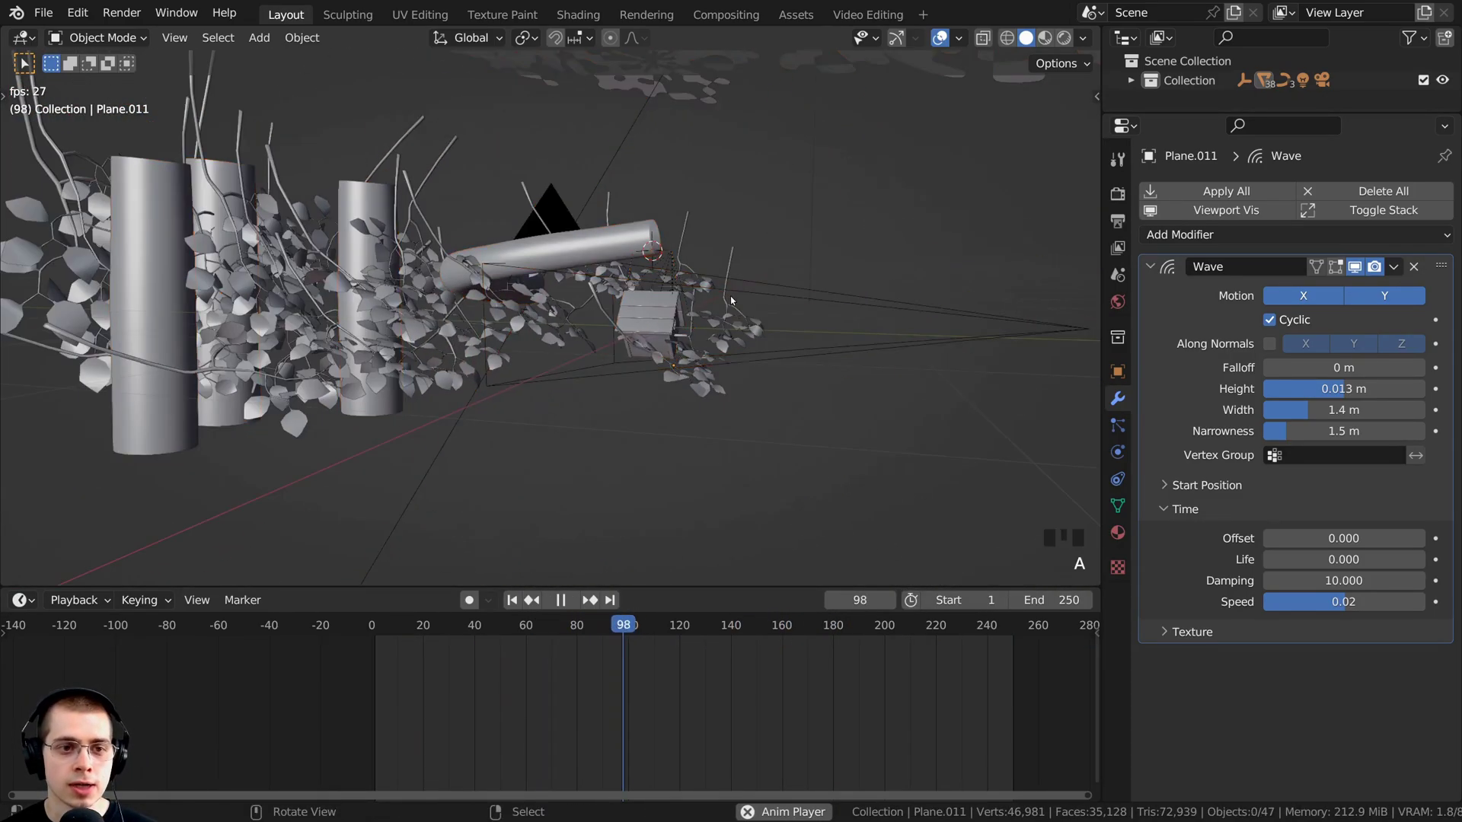
# Step: Add a Displace modifier to the overhead leaf canopy
pyautogui.keyDown('shift'); pyautogui.moveTo(670, 196); pyautogui.dragTo(714, 408, button='middle'); pyautogui.keyUp('shift')
pyautogui.scroll(-1, 688, 290)
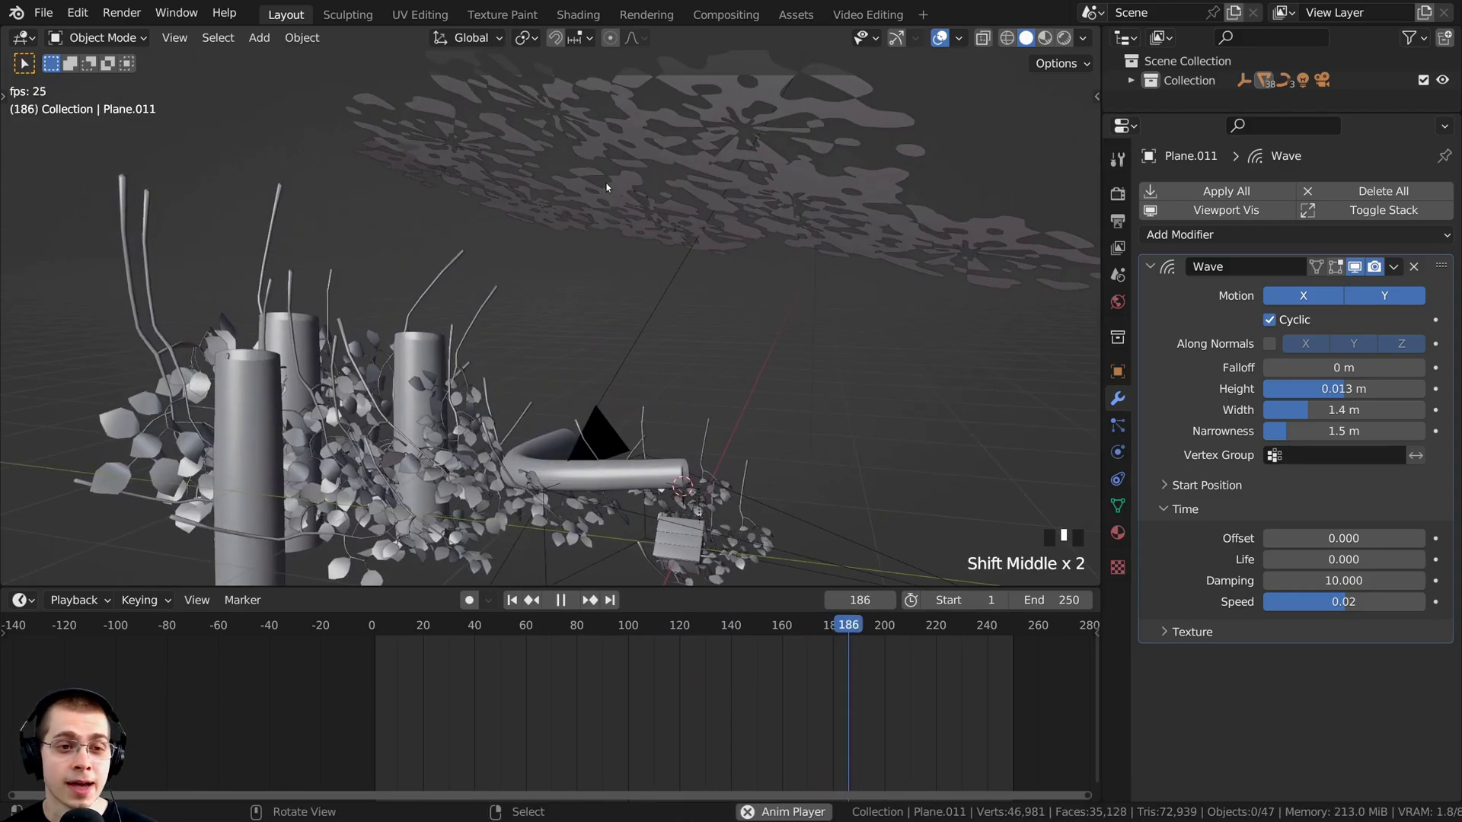
pyautogui.moveTo(606, 183); pyautogui.dragTo(782, 248, button='middle')
pyautogui.rightClick(580, 146)
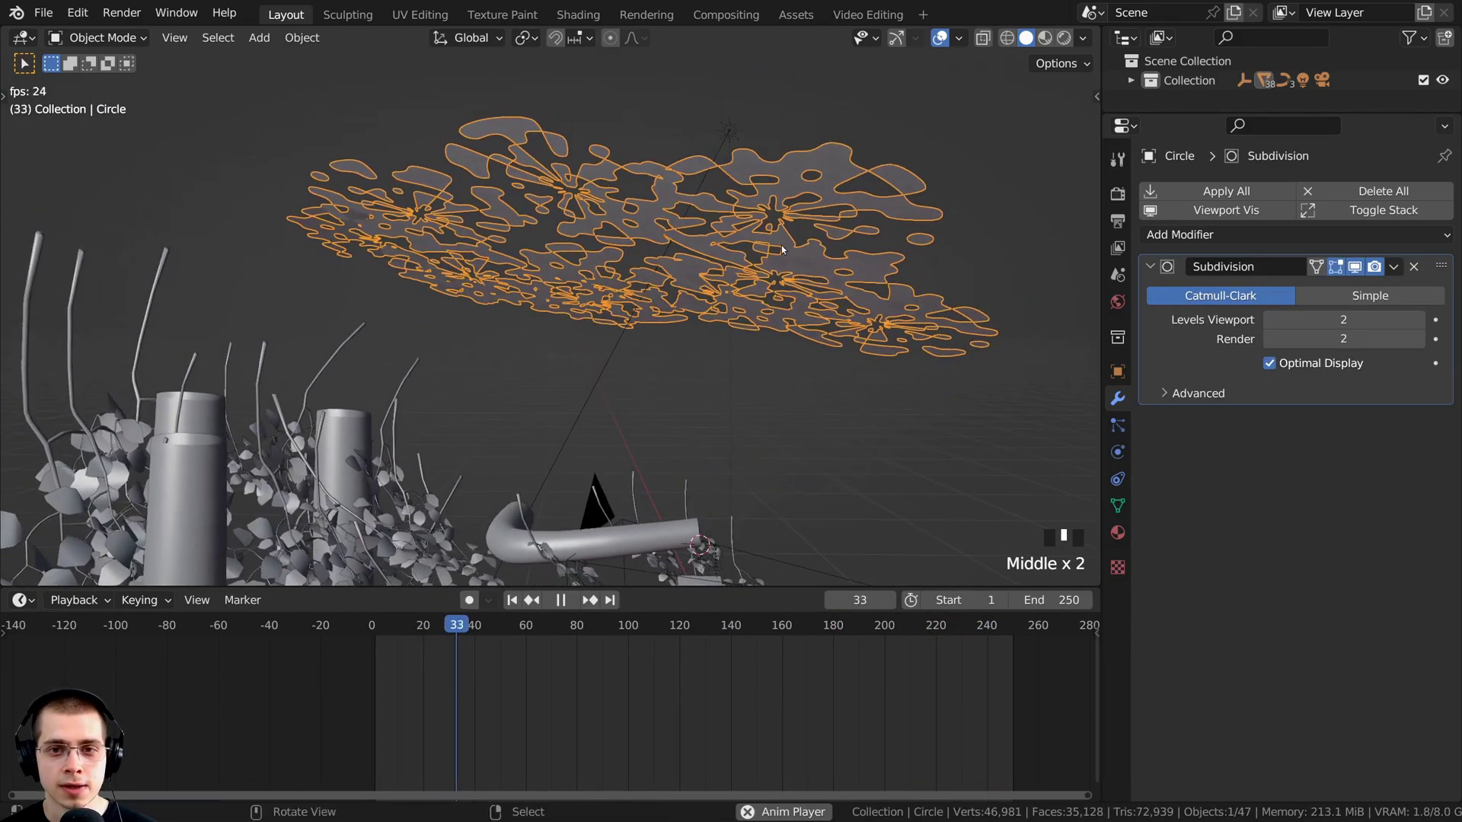
pyautogui.click(1159, 236)
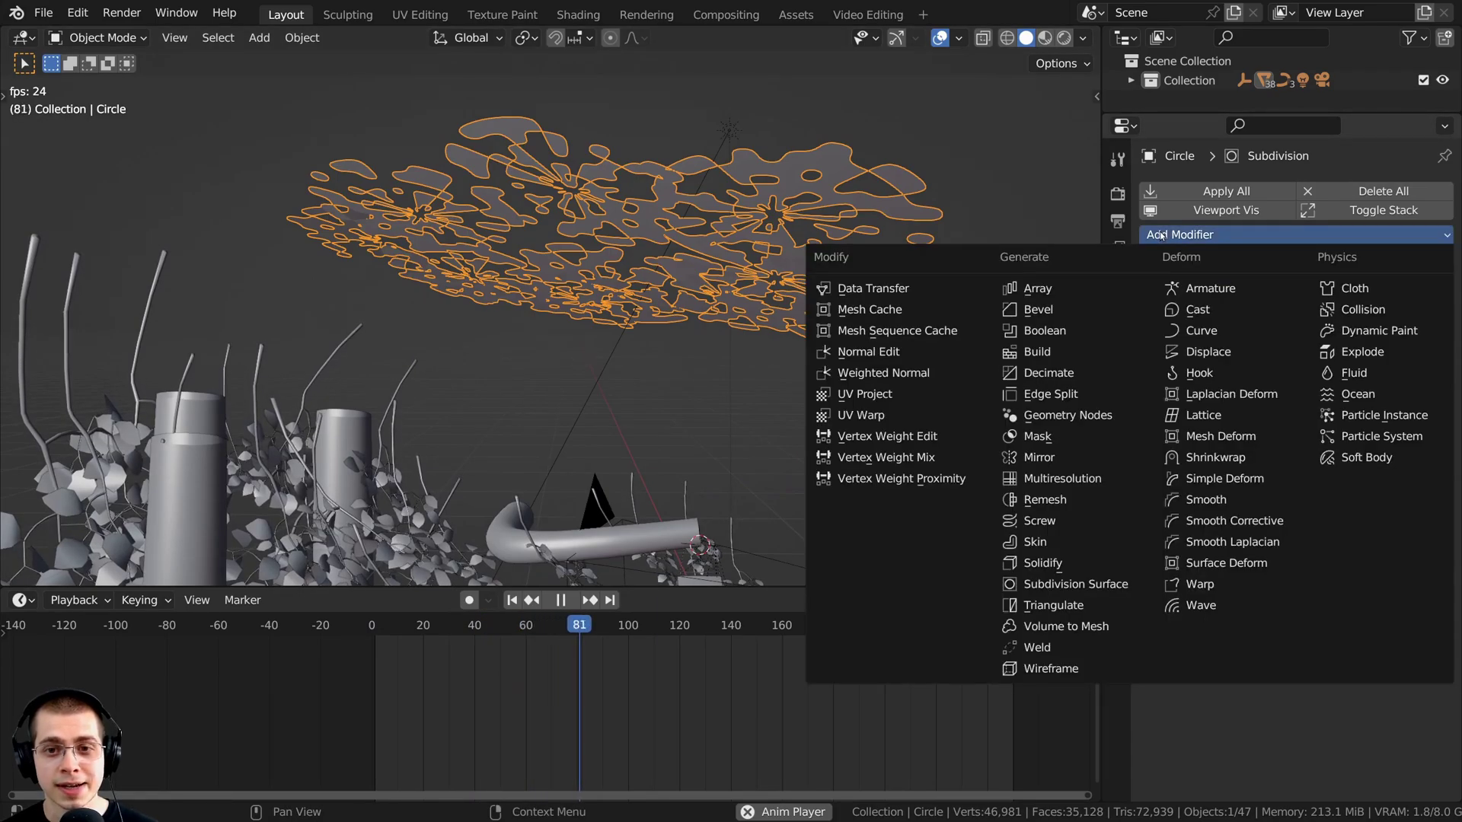
pyautogui.click(1200, 351)
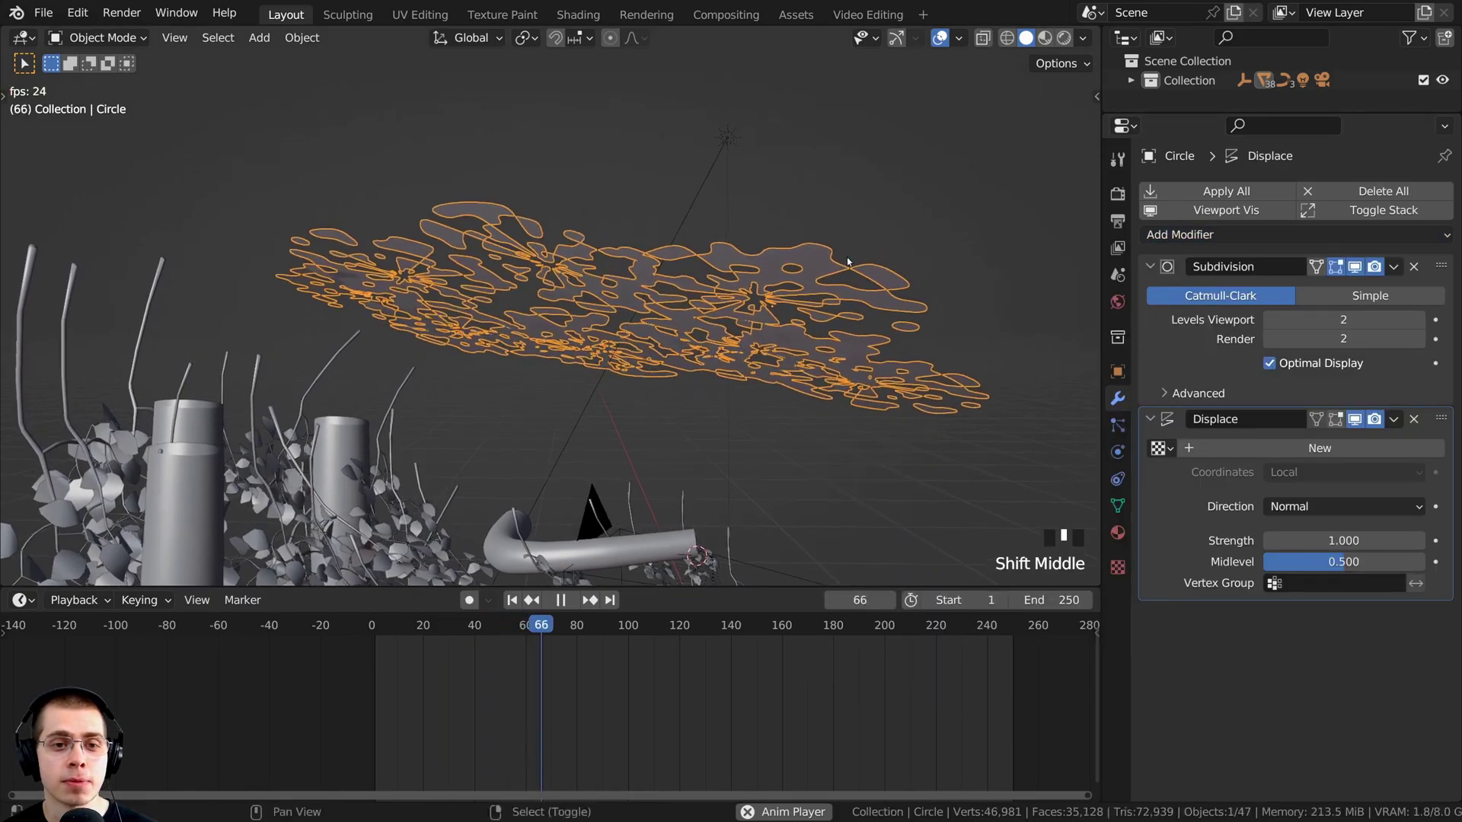
# Step: Create a new texture for the canopy's Displace modifier and open the texture's settings
pyautogui.moveTo(913, 319); pyautogui.dragTo(699, 262, button='middle')
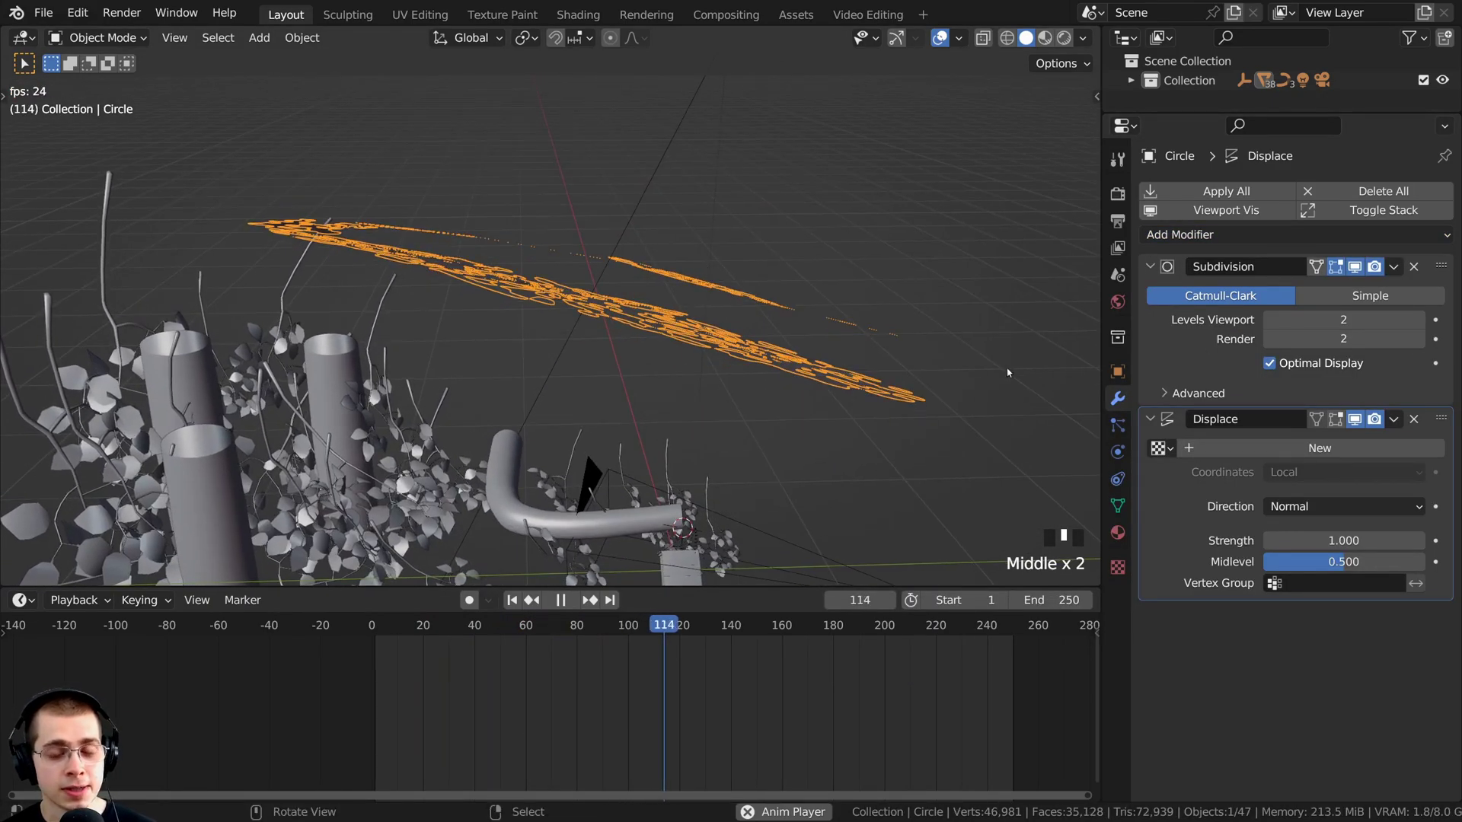
pyautogui.click(1247, 451)
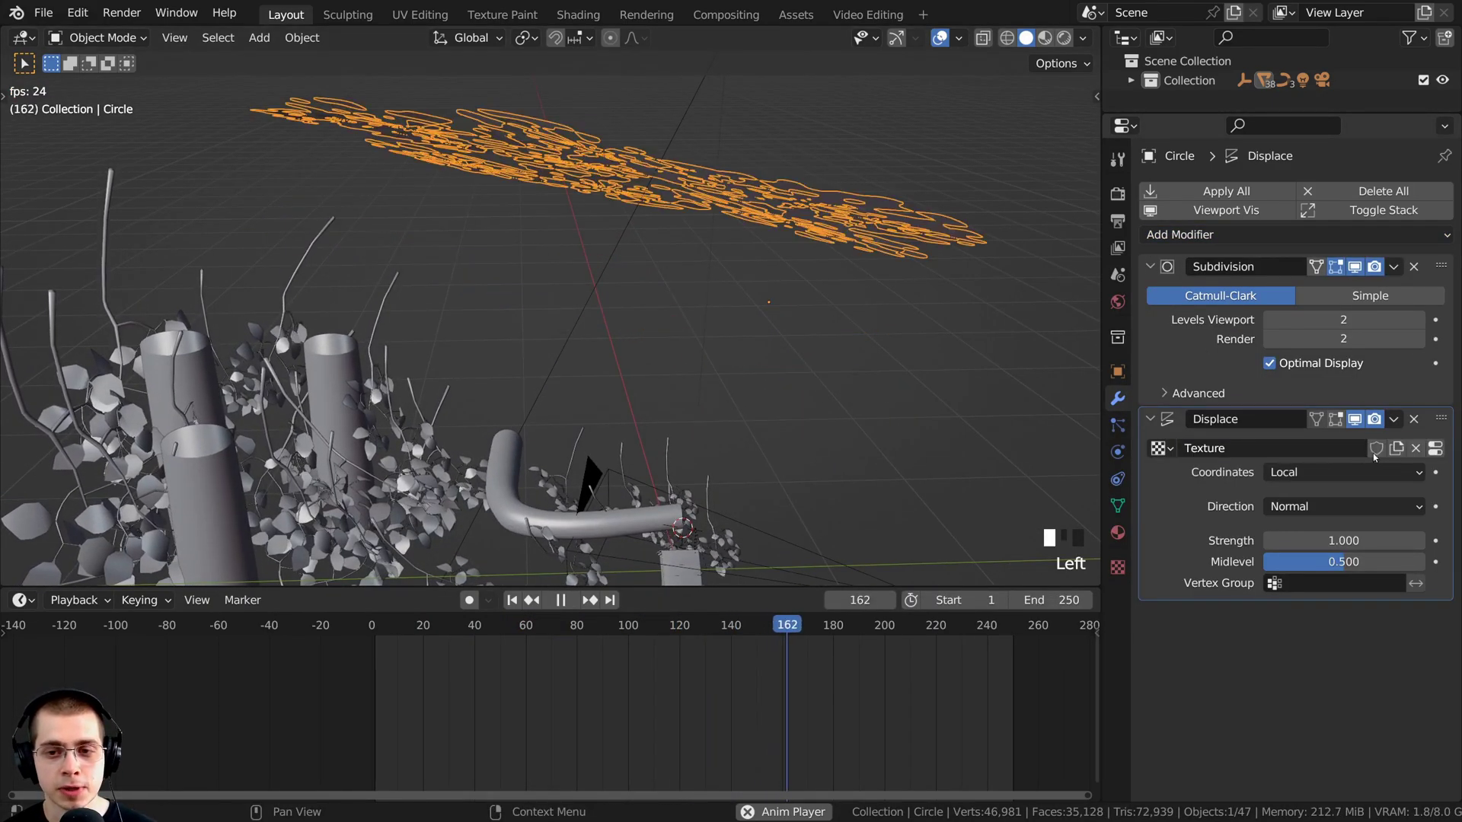
pyautogui.click(1435, 449)
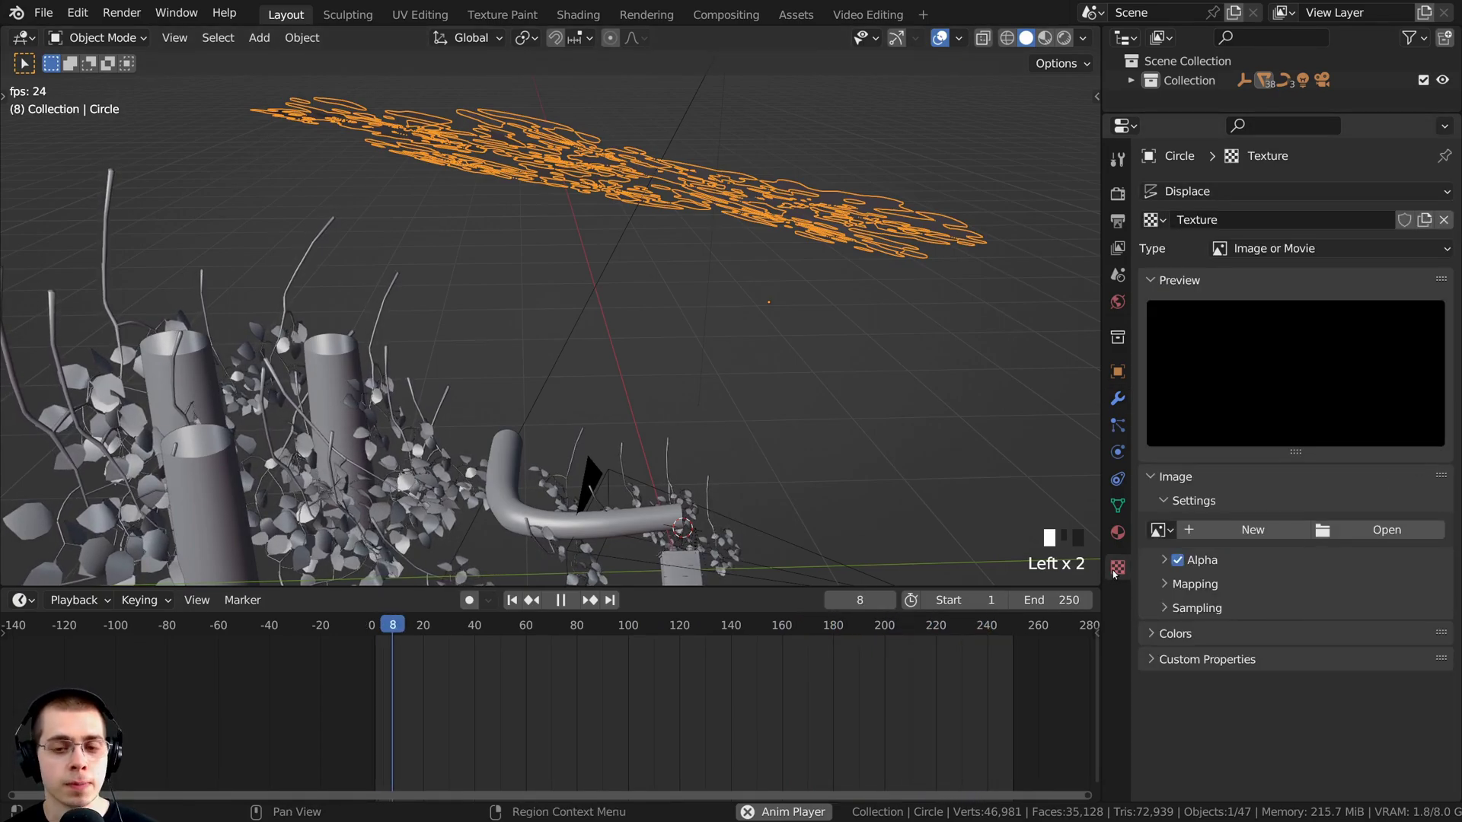
# Step: Try Noise as the displacement texture's type
pyautogui.click(1255, 251)
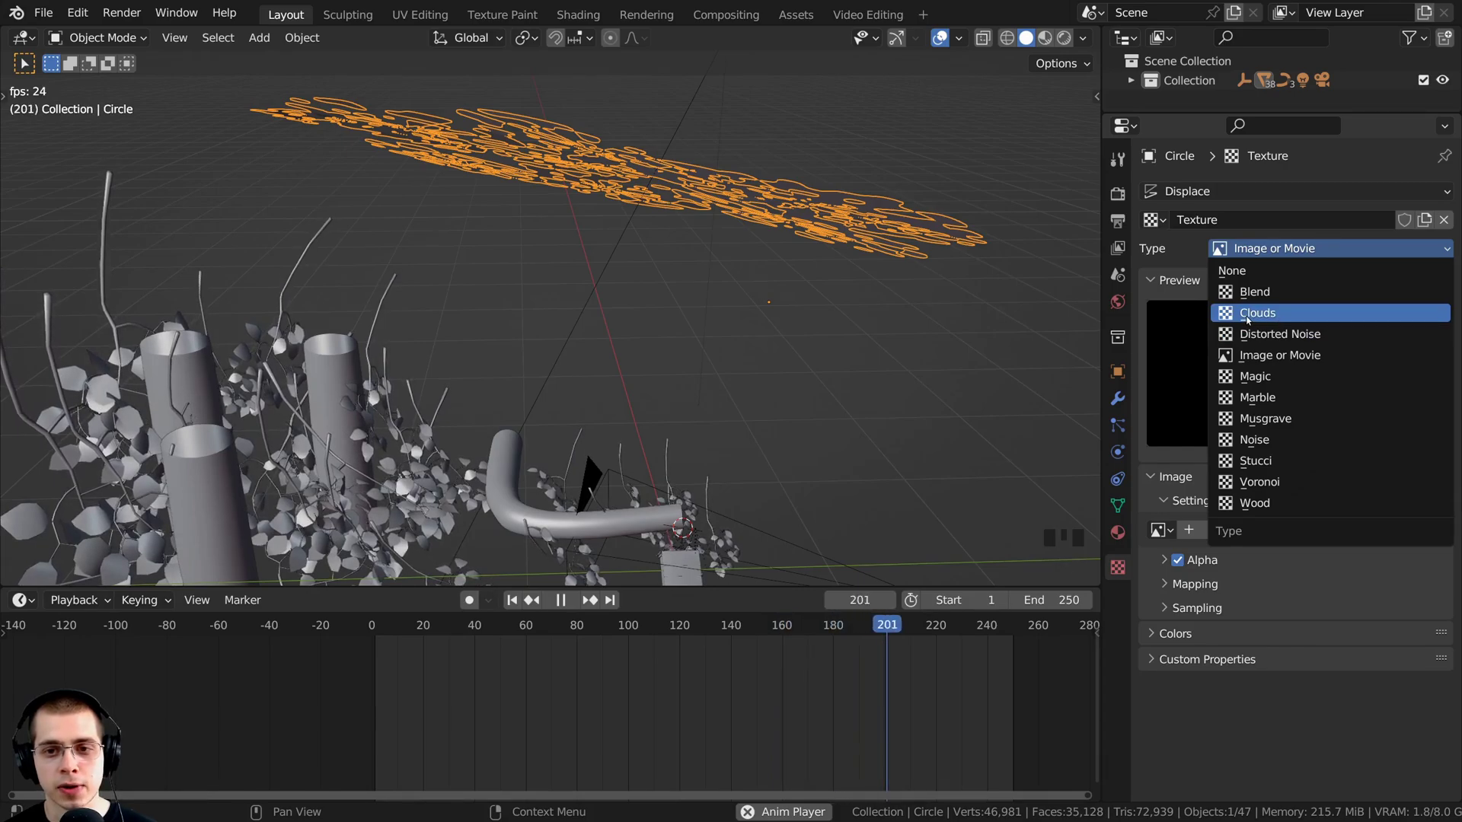
pyautogui.click(1254, 440)
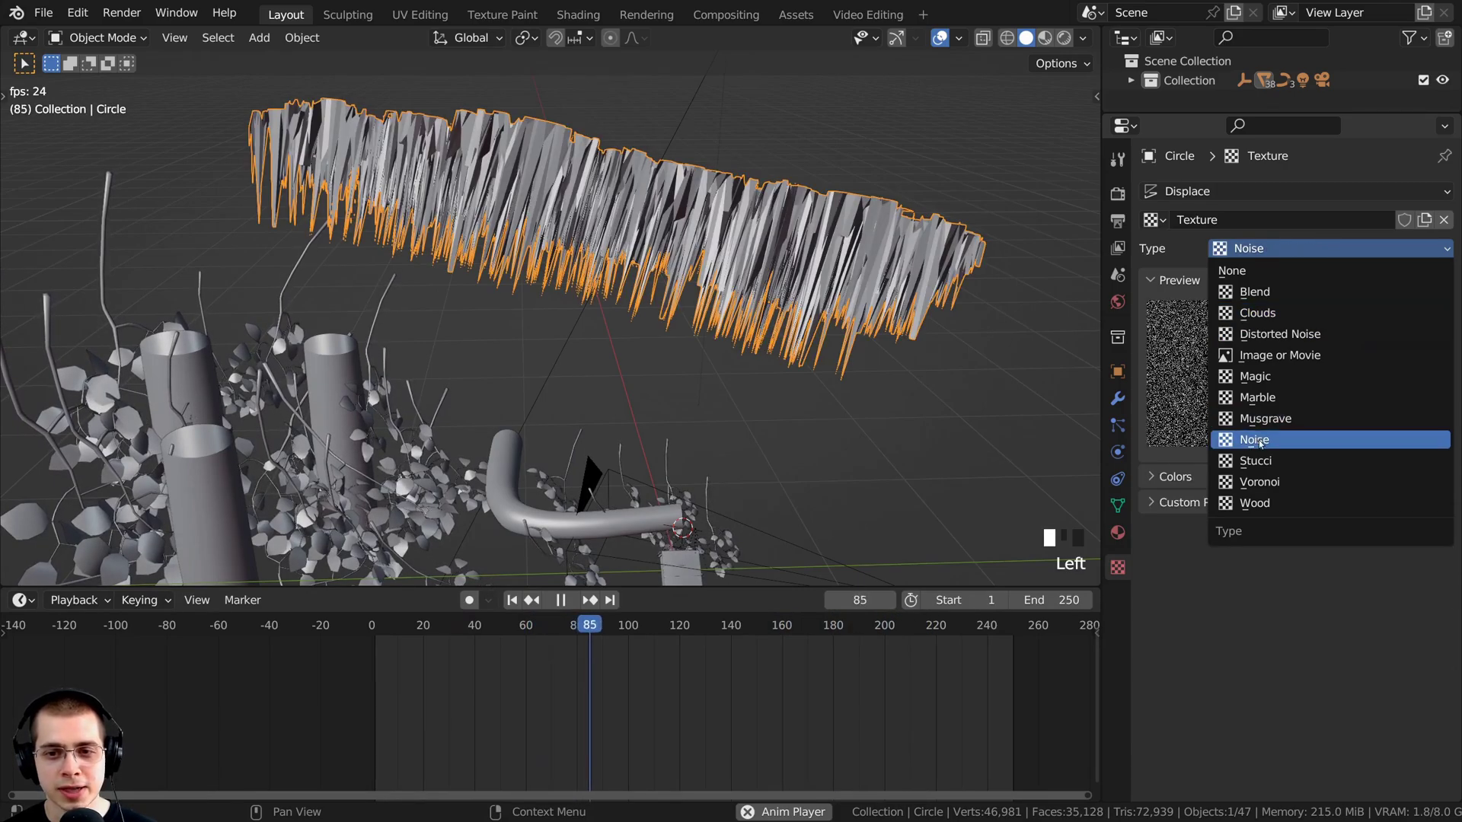
pyautogui.click(1257, 441)
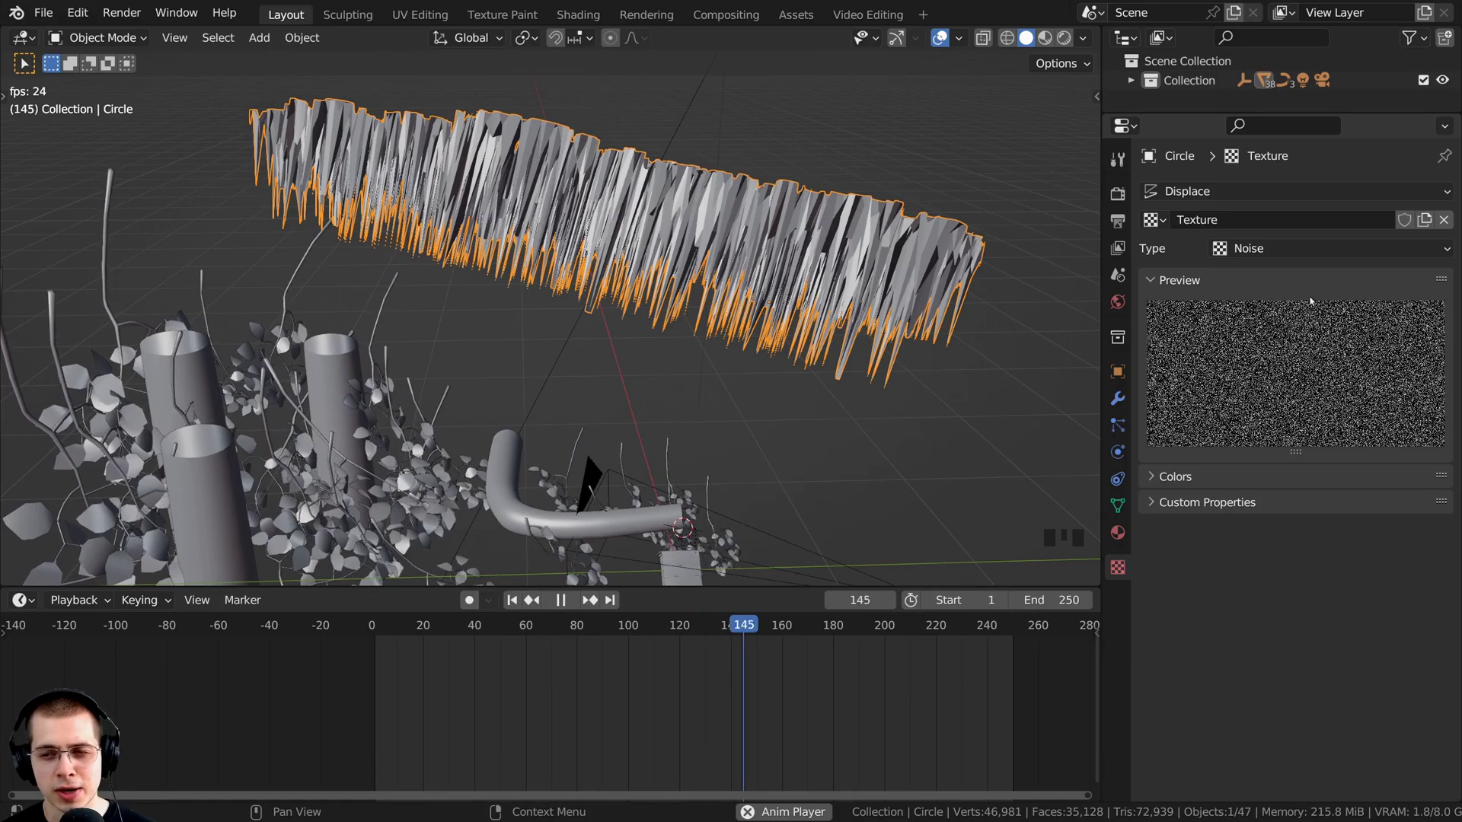
# Step: Set the displacement texture's type to Clouds
pyautogui.click(1280, 248)
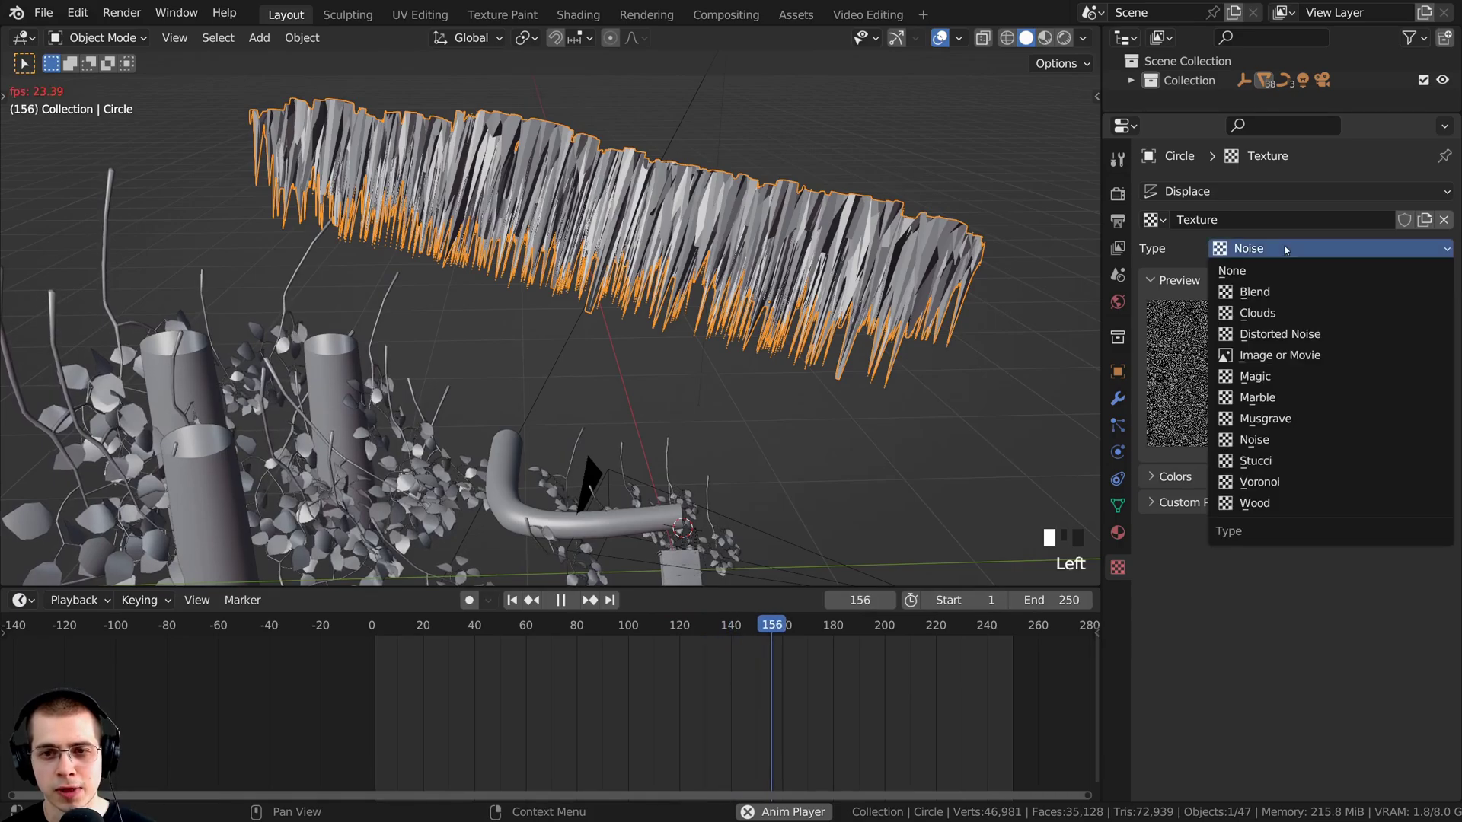
pyautogui.click(1263, 314)
pyautogui.moveTo(951, 343); pyautogui.dragTo(1029, 405, button='middle')
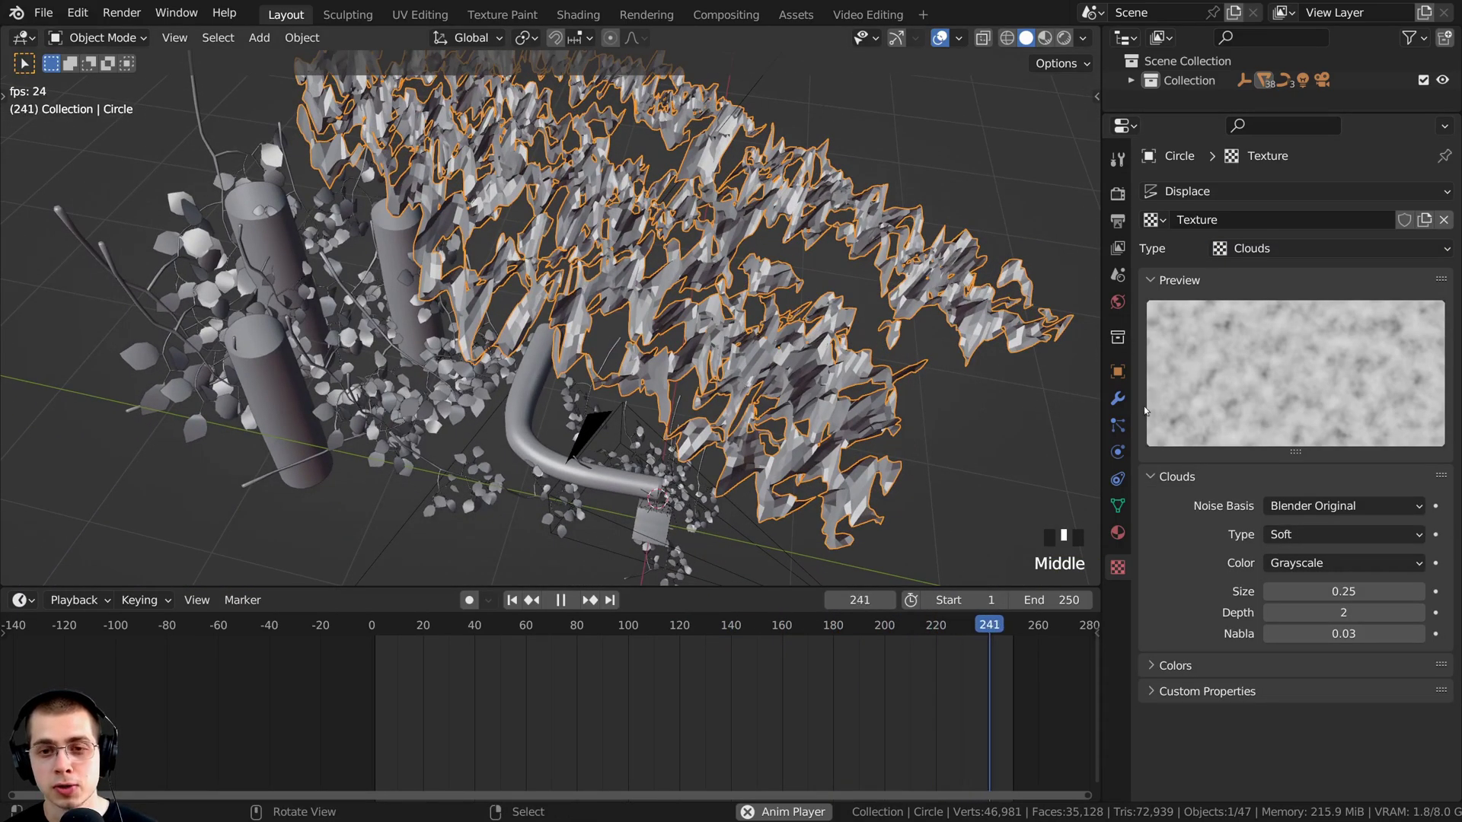
# Step: Shade the displaced leaf canopy smooth
pyautogui.moveTo(749, 258); pyautogui.dragTo(624, 244, button='middle')
pyautogui.scroll(3, 579, 228)
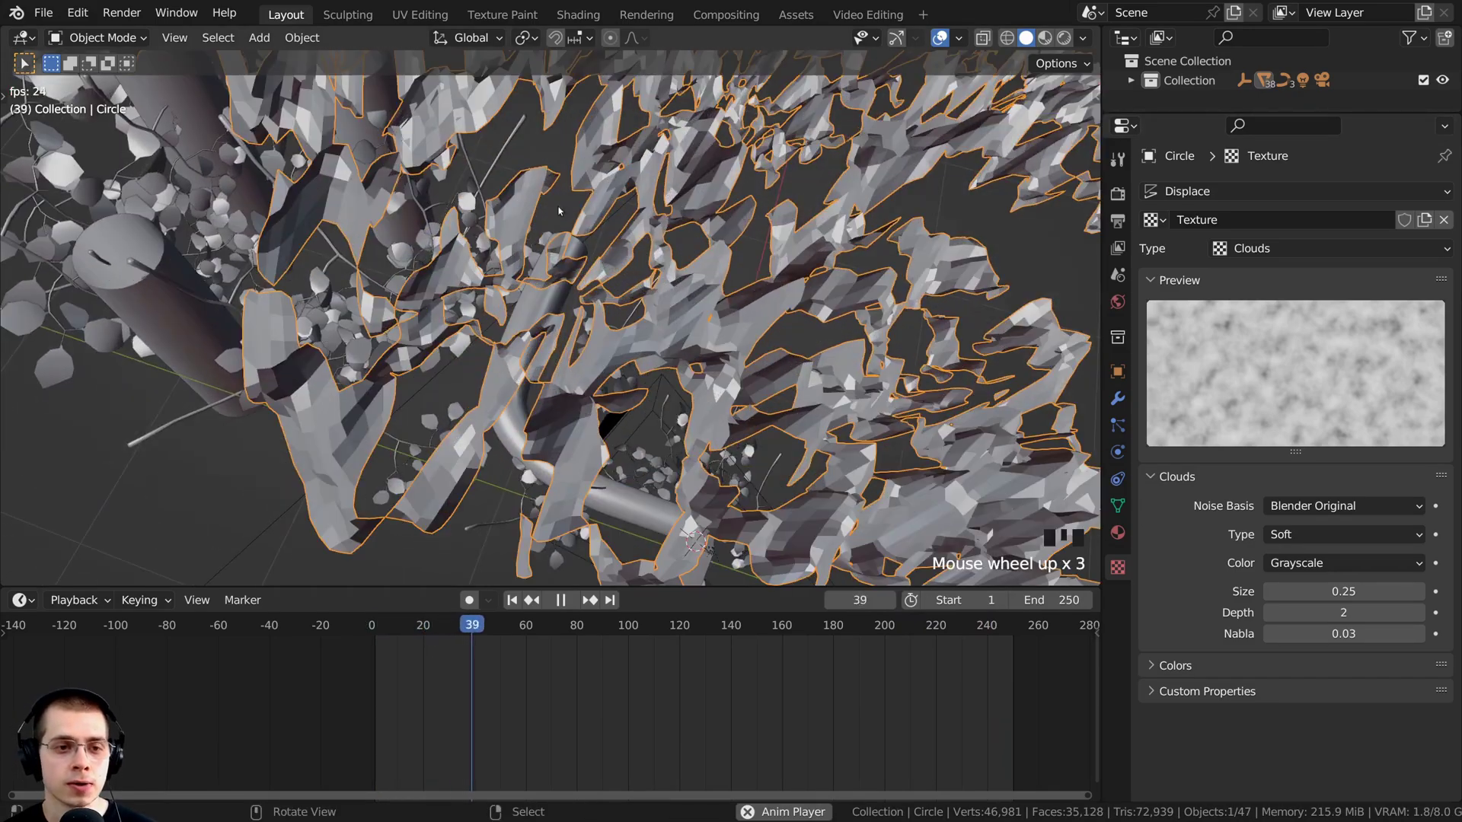
pyautogui.press('w')
pyautogui.click(486, 215)
# Step: Set the Clouds texture's size to 0.30
pyautogui.scroll(-2, 491, 236)
pyautogui.moveTo(495, 244); pyautogui.dragTo(598, 156, button='middle')
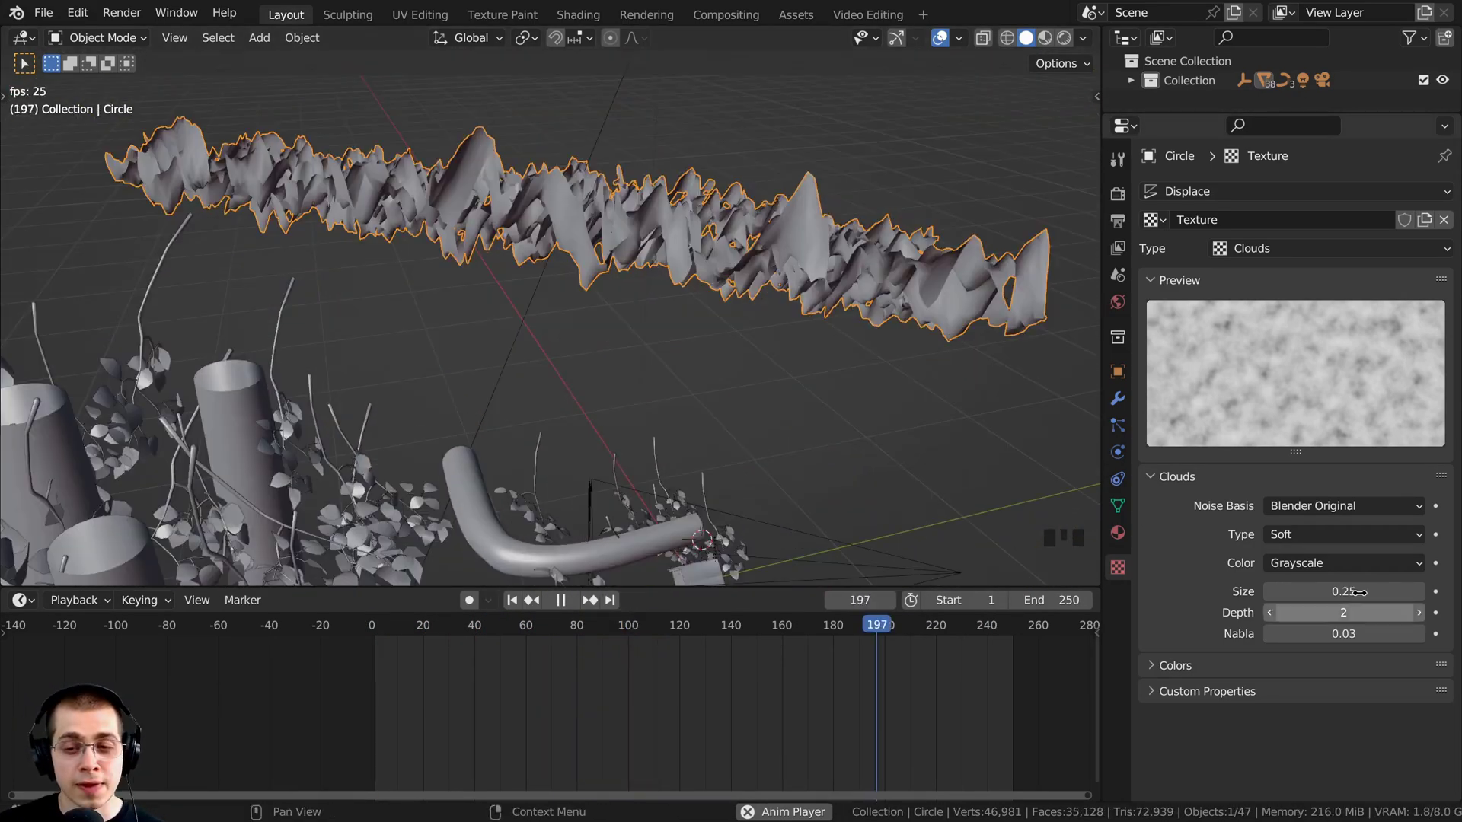
pyautogui.click(1358, 591)
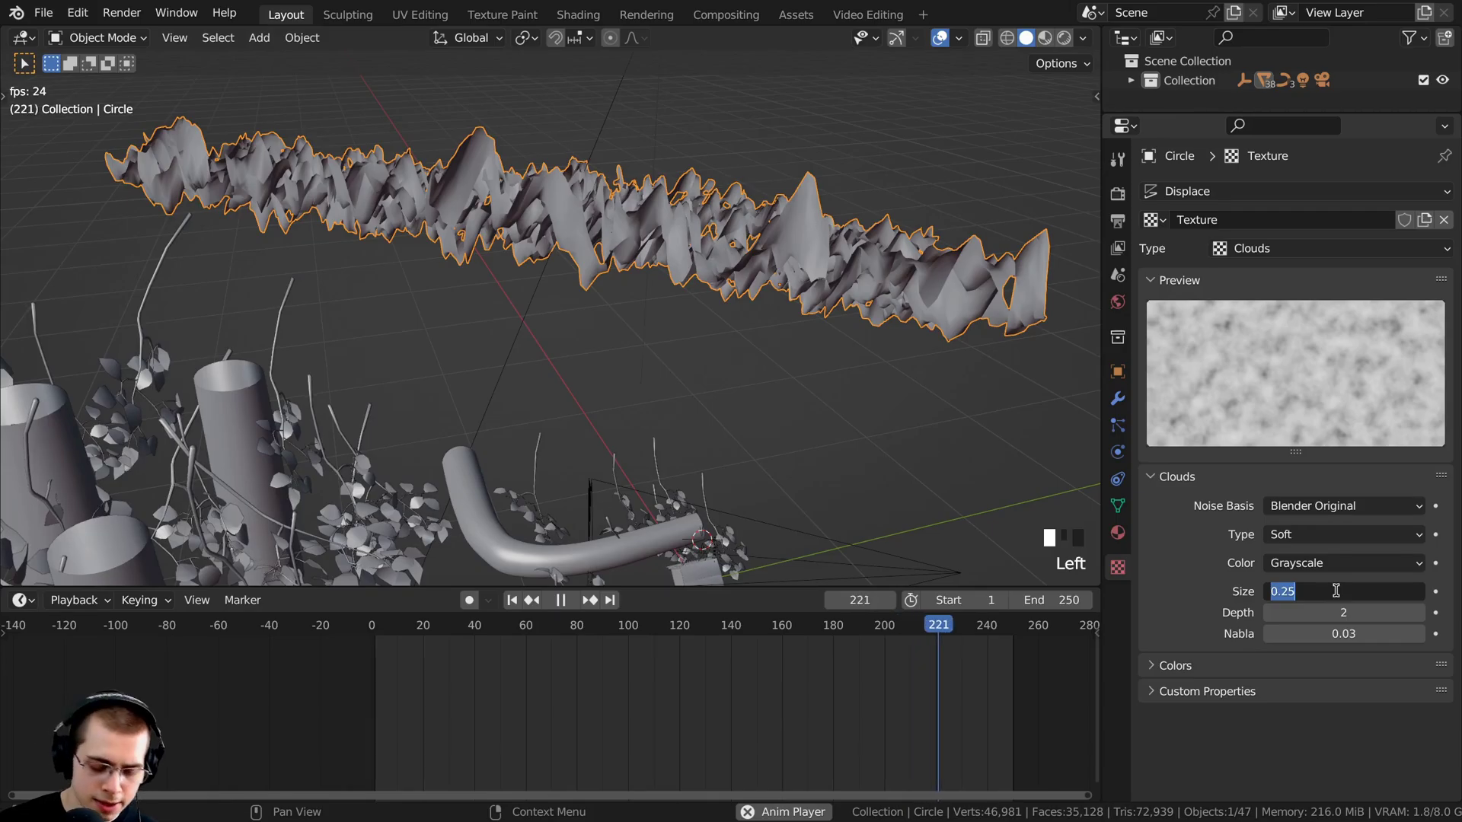
pyautogui.write('0.3')
pyautogui.press('Return')
pyautogui.moveTo(786, 342); pyautogui.dragTo(702, 272, button='middle')
pyautogui.scroll(2, 609, 284)
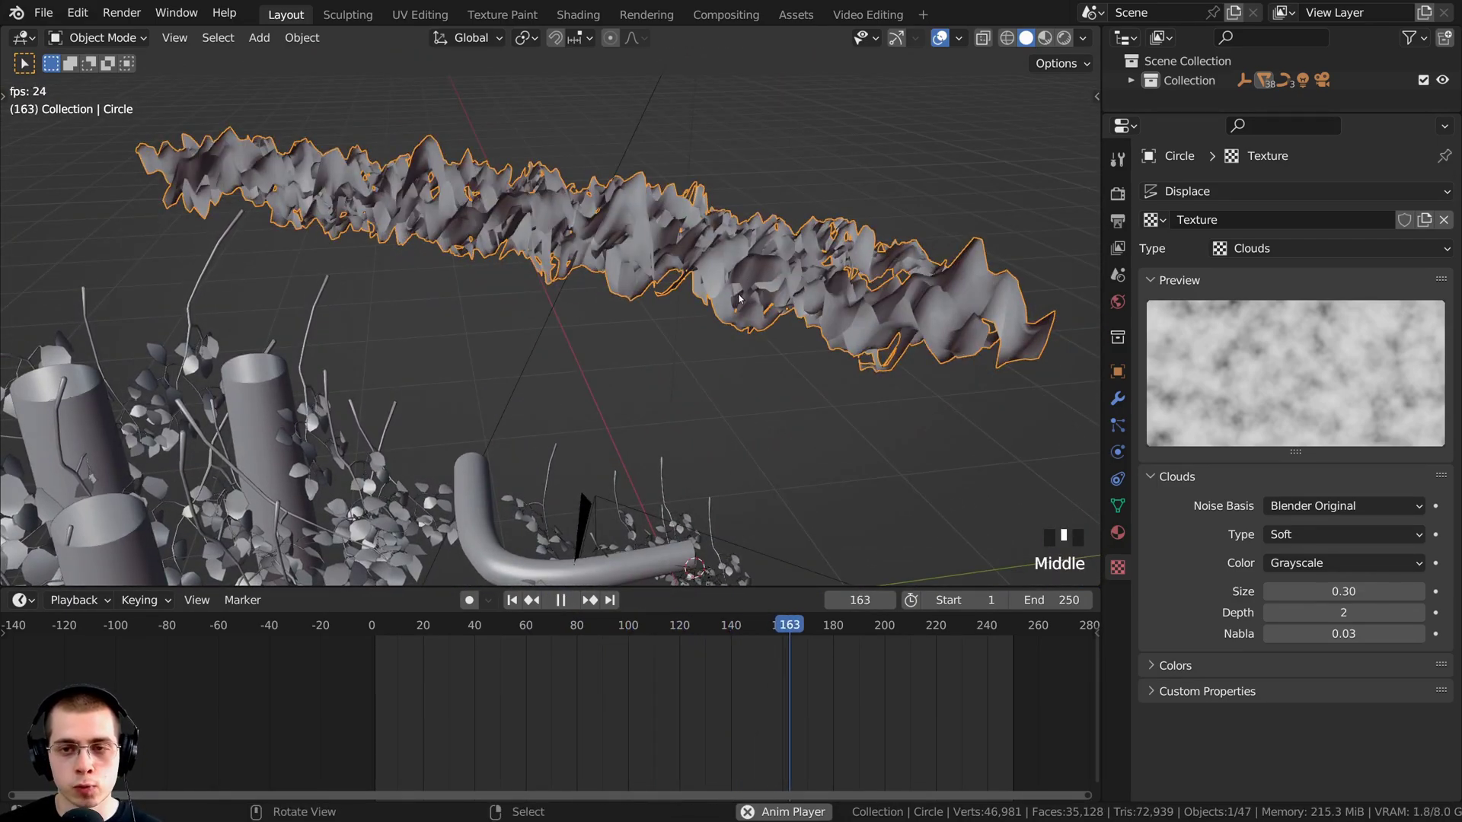
# Step: Stop playback and set the Displace modifier's texture coordinates to Object
pyautogui.click(1118, 398)
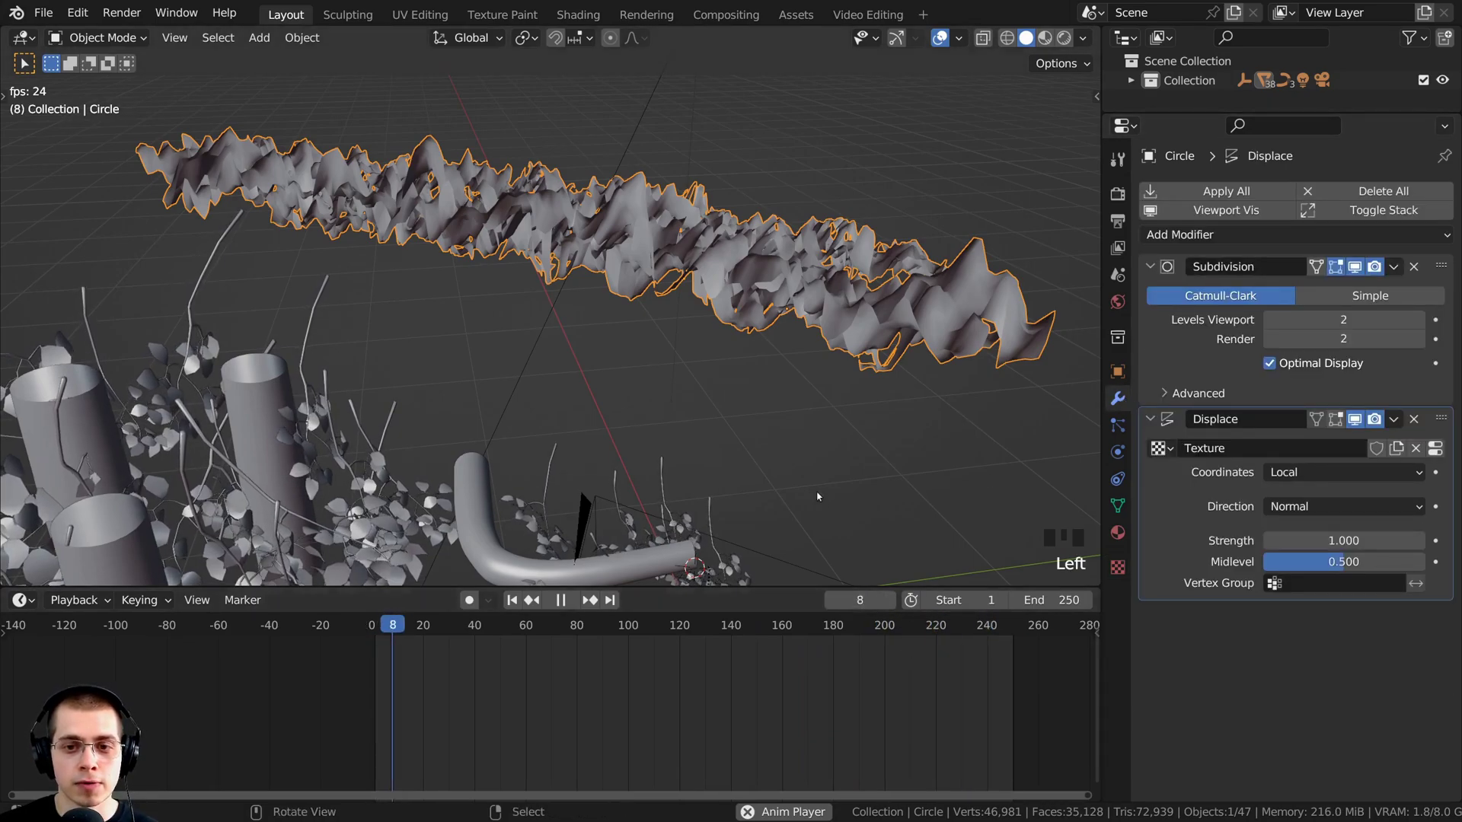
pyautogui.press('space')
pyautogui.moveTo(898, 427); pyautogui.dragTo(932, 435, button='middle')
pyautogui.click(1300, 473)
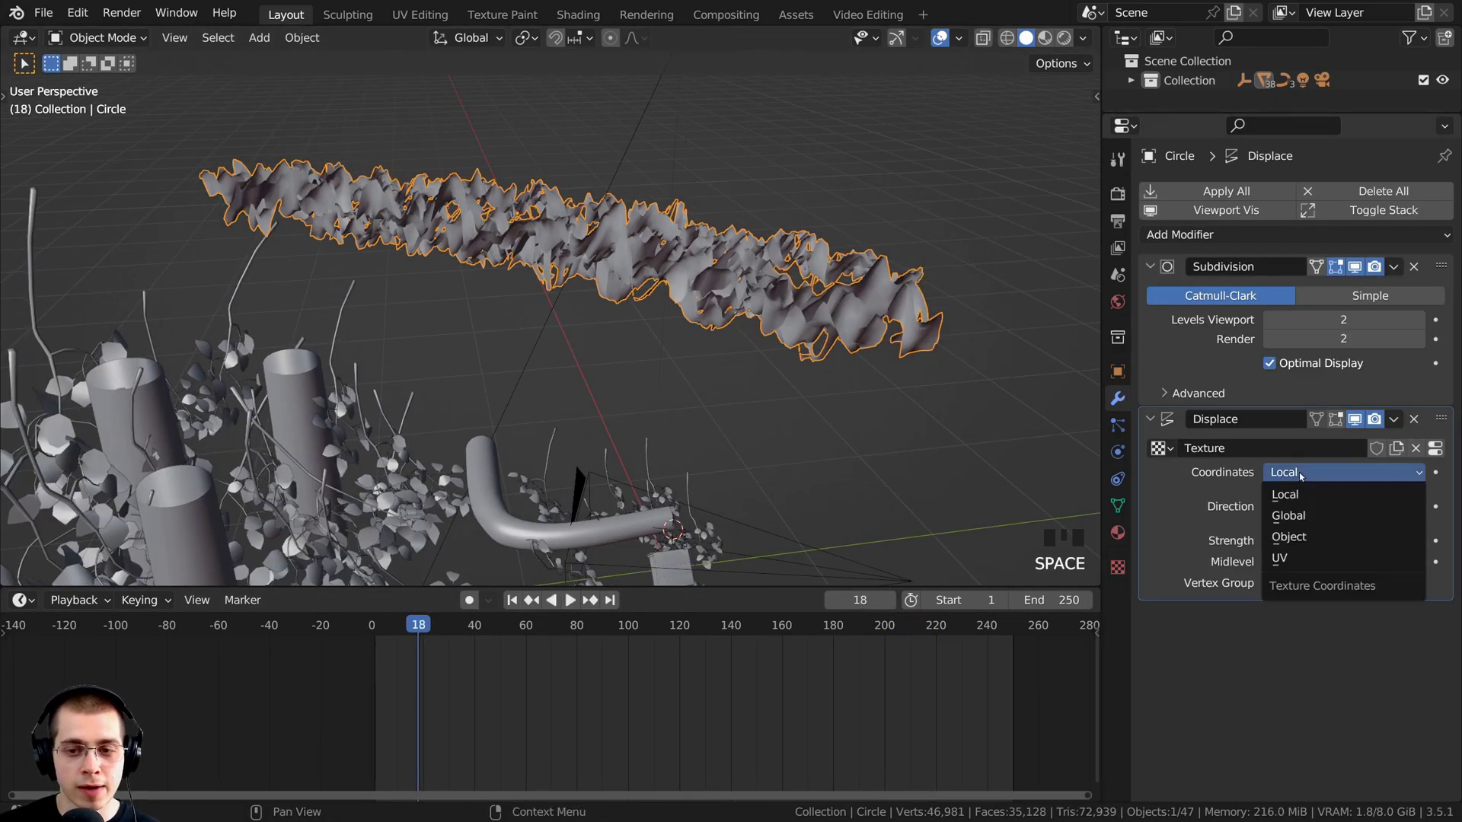
pyautogui.click(1295, 538)
# Step: Add a plain axes empty to the scene
pyautogui.keyDown('shift'); pyautogui.moveTo(513, 175); pyautogui.dragTo(517, 184, button='middle'); pyautogui.keyUp('shift')
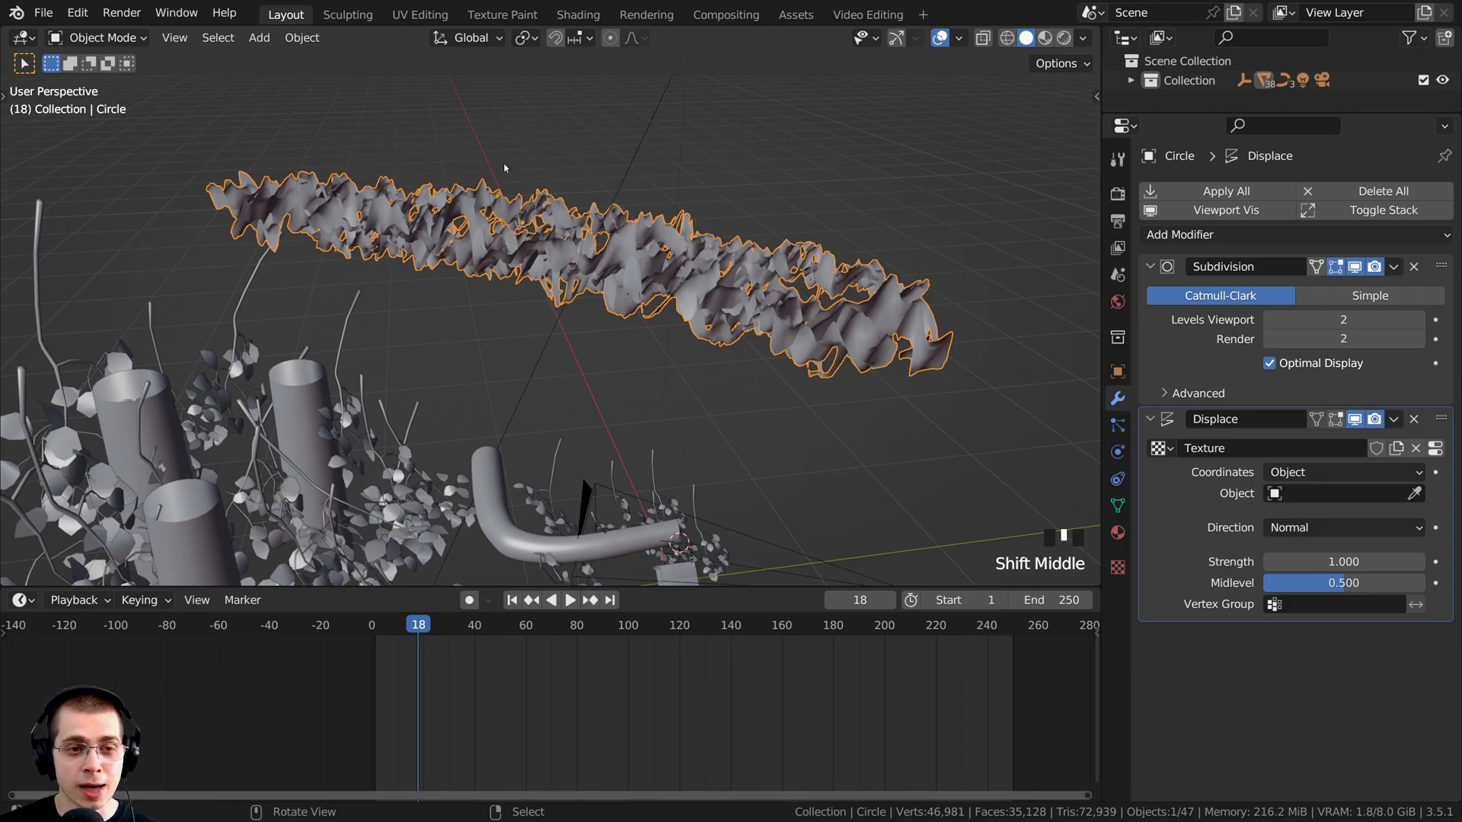
pyautogui.moveTo(464, 185); pyautogui.dragTo(332, 245, button='middle')
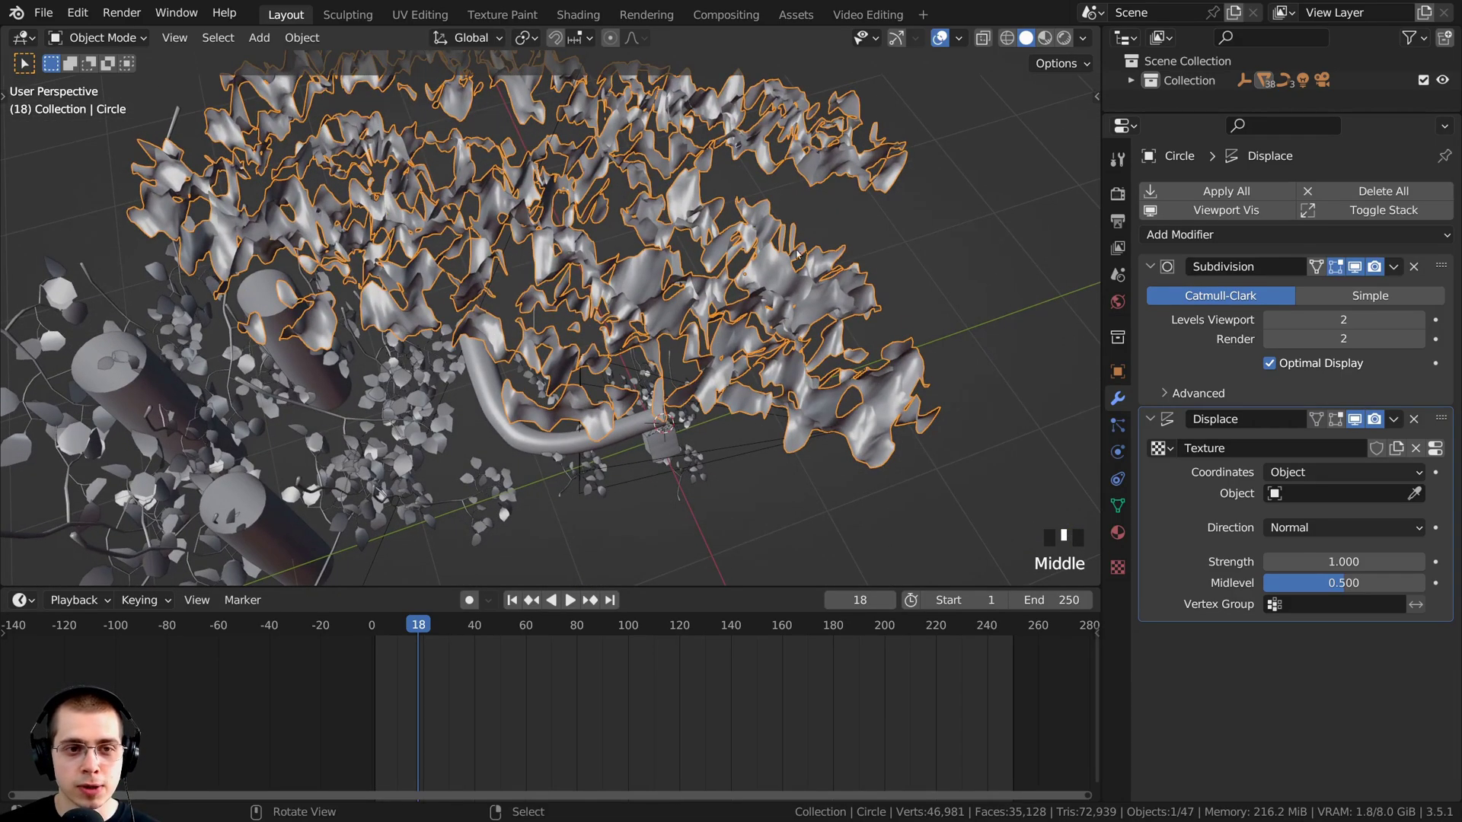
pyautogui.moveTo(731, 167); pyautogui.dragTo(286, 214, button='middle')
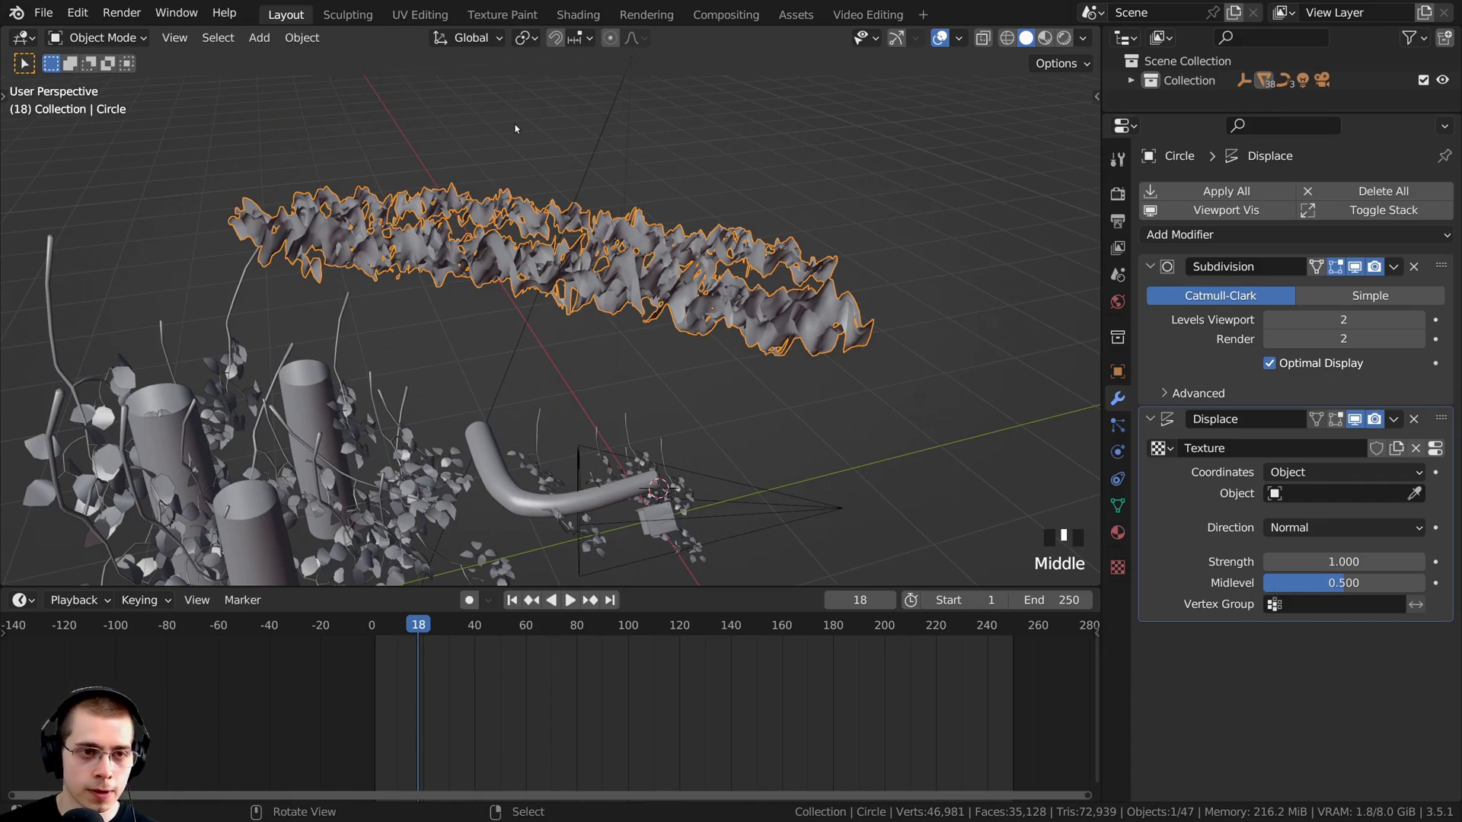
pyautogui.hotkey('shift', 'a')
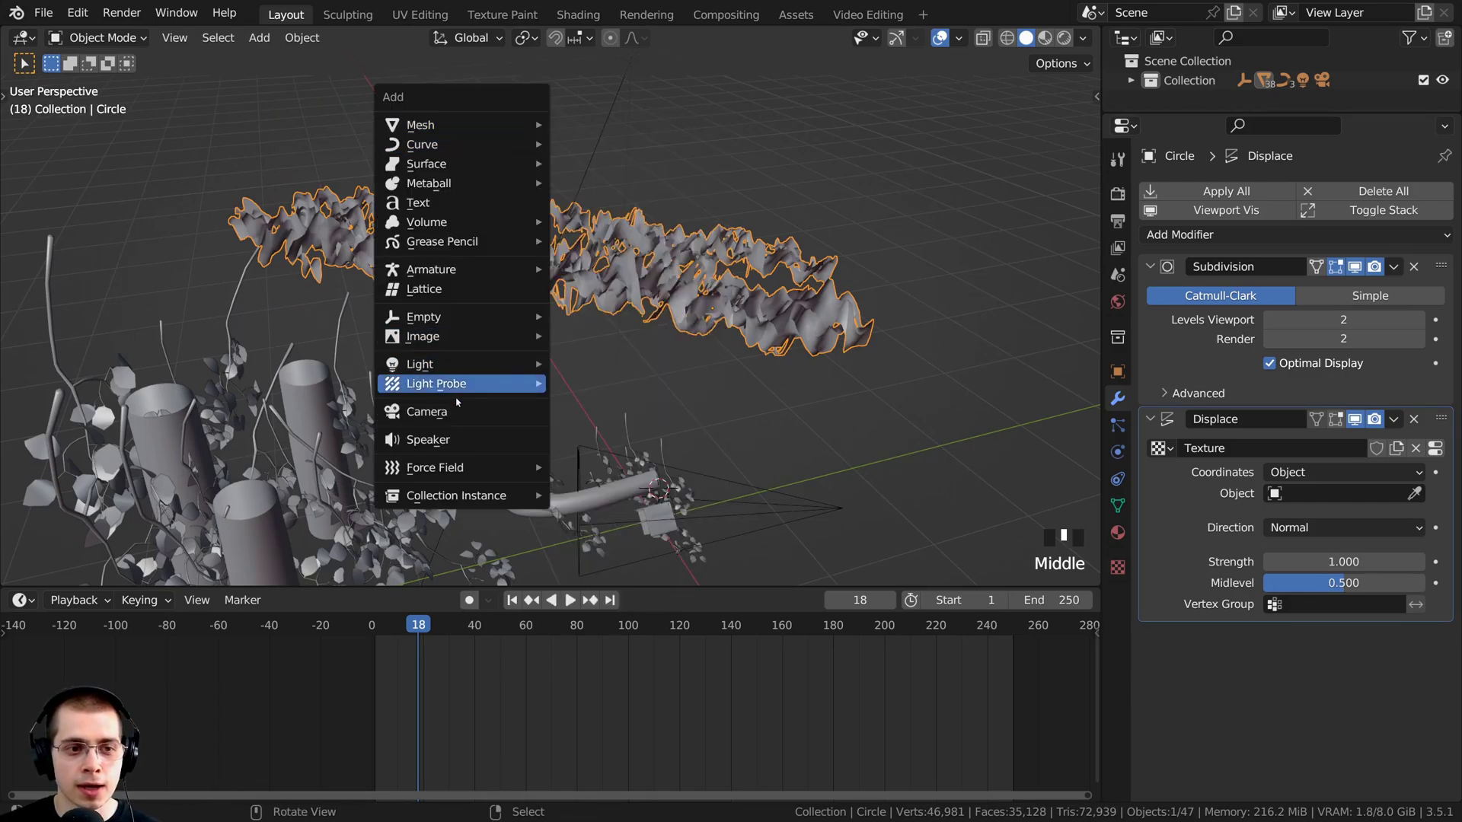
pyautogui.click(618, 318)
# Step: Move the new empty up to just above the leaf canopy
pyautogui.moveTo(609, 331); pyautogui.dragTo(786, 513, button='middle')
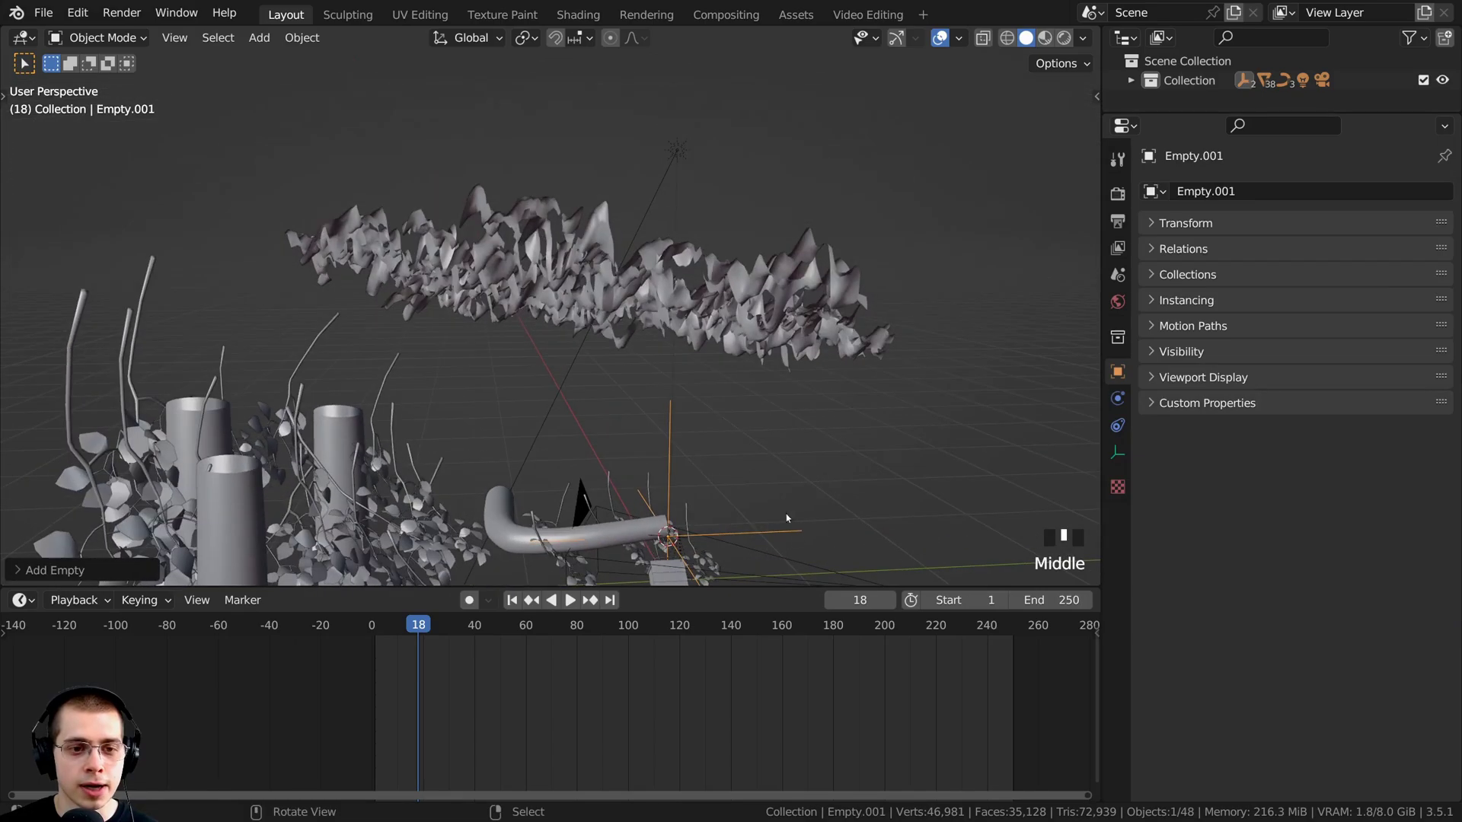
pyautogui.press('g')
pyautogui.click(610, 137)
pyautogui.moveTo(610, 139); pyautogui.dragTo(615, 167, button='middle')
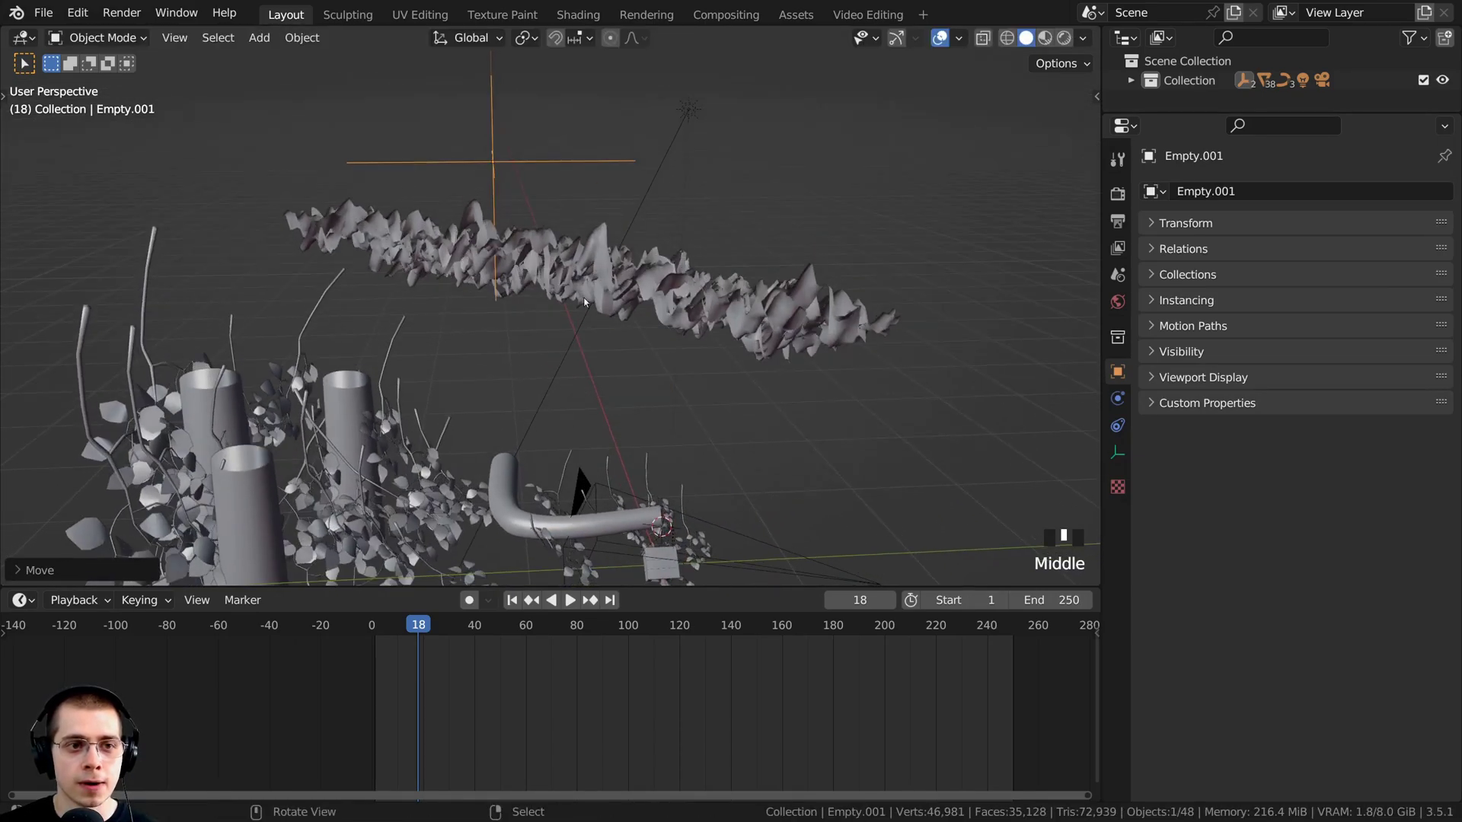
# Step: Insert a Location keyframe for the new empty at frame 0
pyautogui.click(358, 645)
pyautogui.keyDown('shift'); pyautogui.moveTo(473, 277); pyautogui.dragTo(524, 174, button='middle'); pyautogui.keyUp('shift')
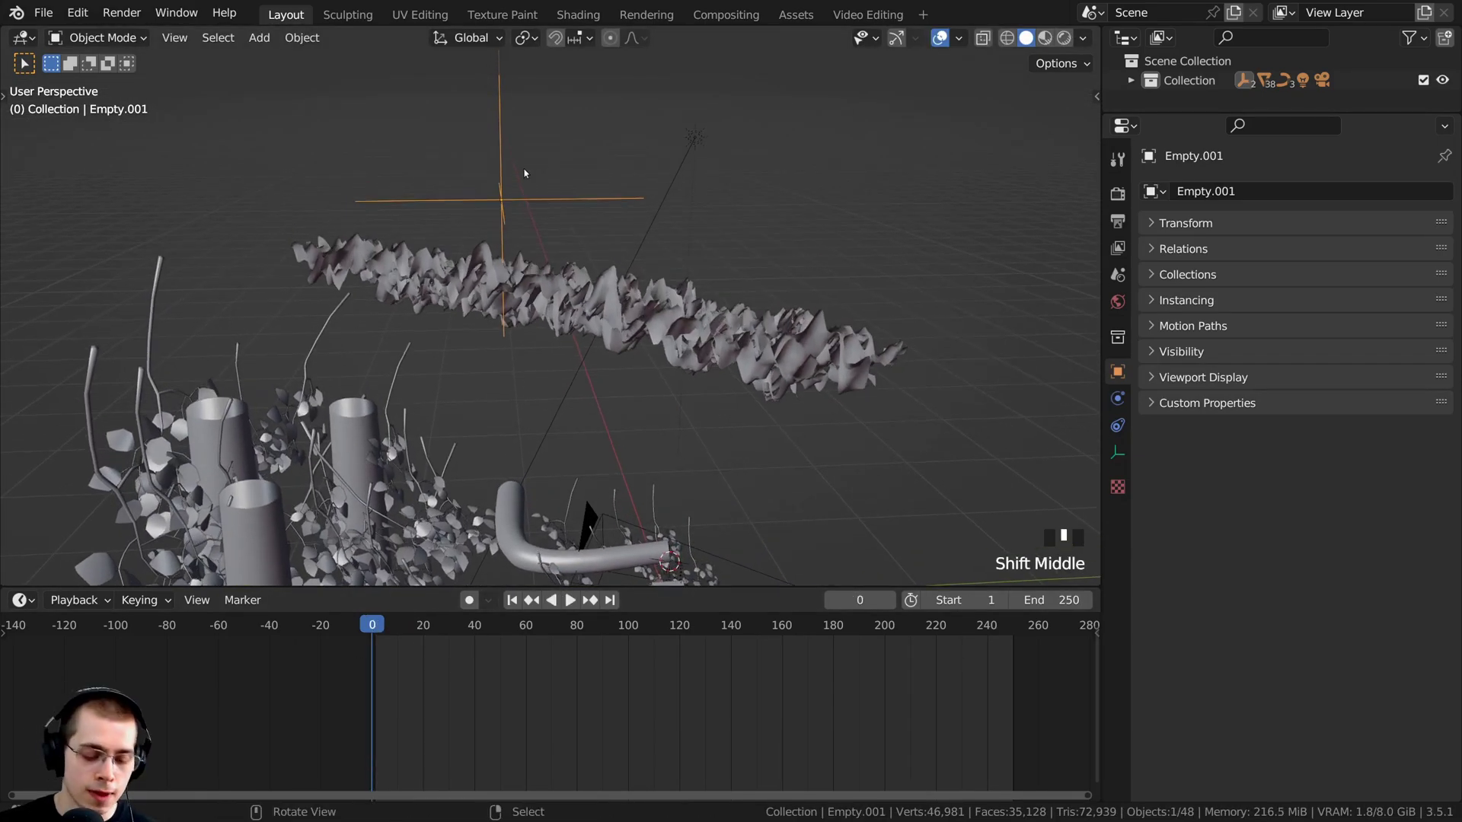
pyautogui.press('i')
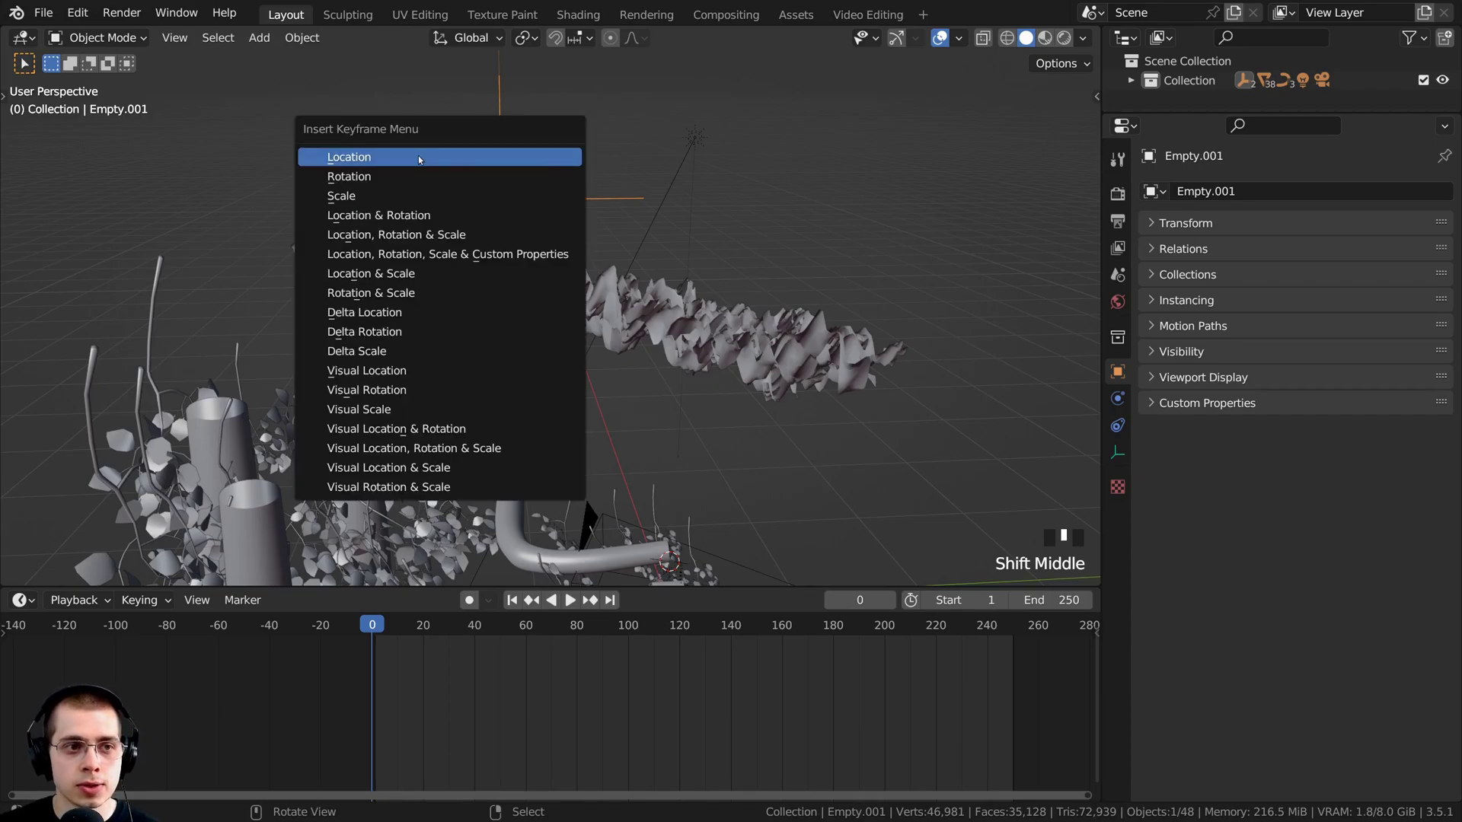
pyautogui.click(368, 157)
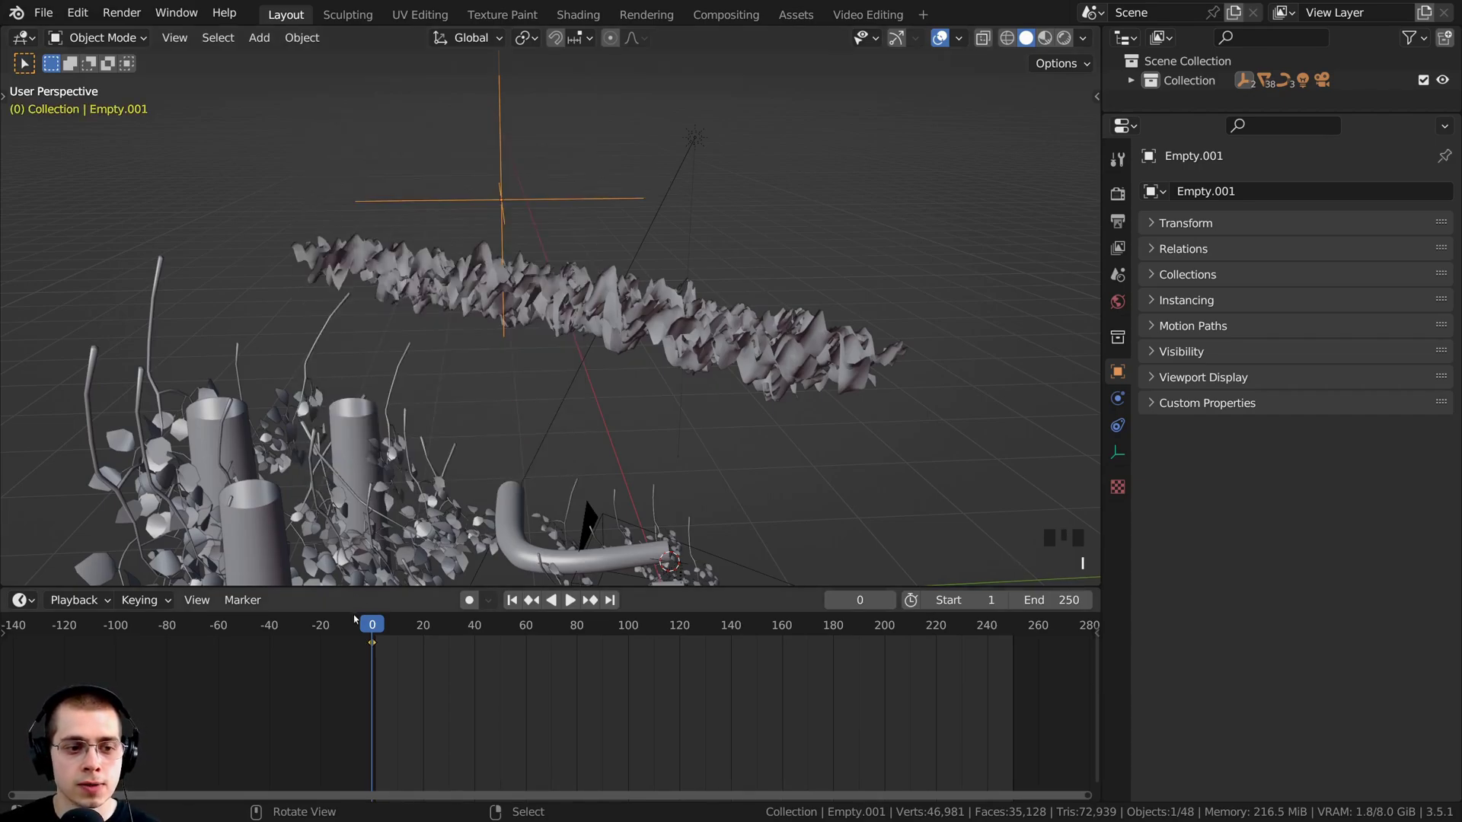
# Step: At frame 255, move the empty just over 0.5 m, mainly along negative Y, and insert a Location keyframe
pyautogui.moveTo(354, 618); pyautogui.dragTo(1015, 629)
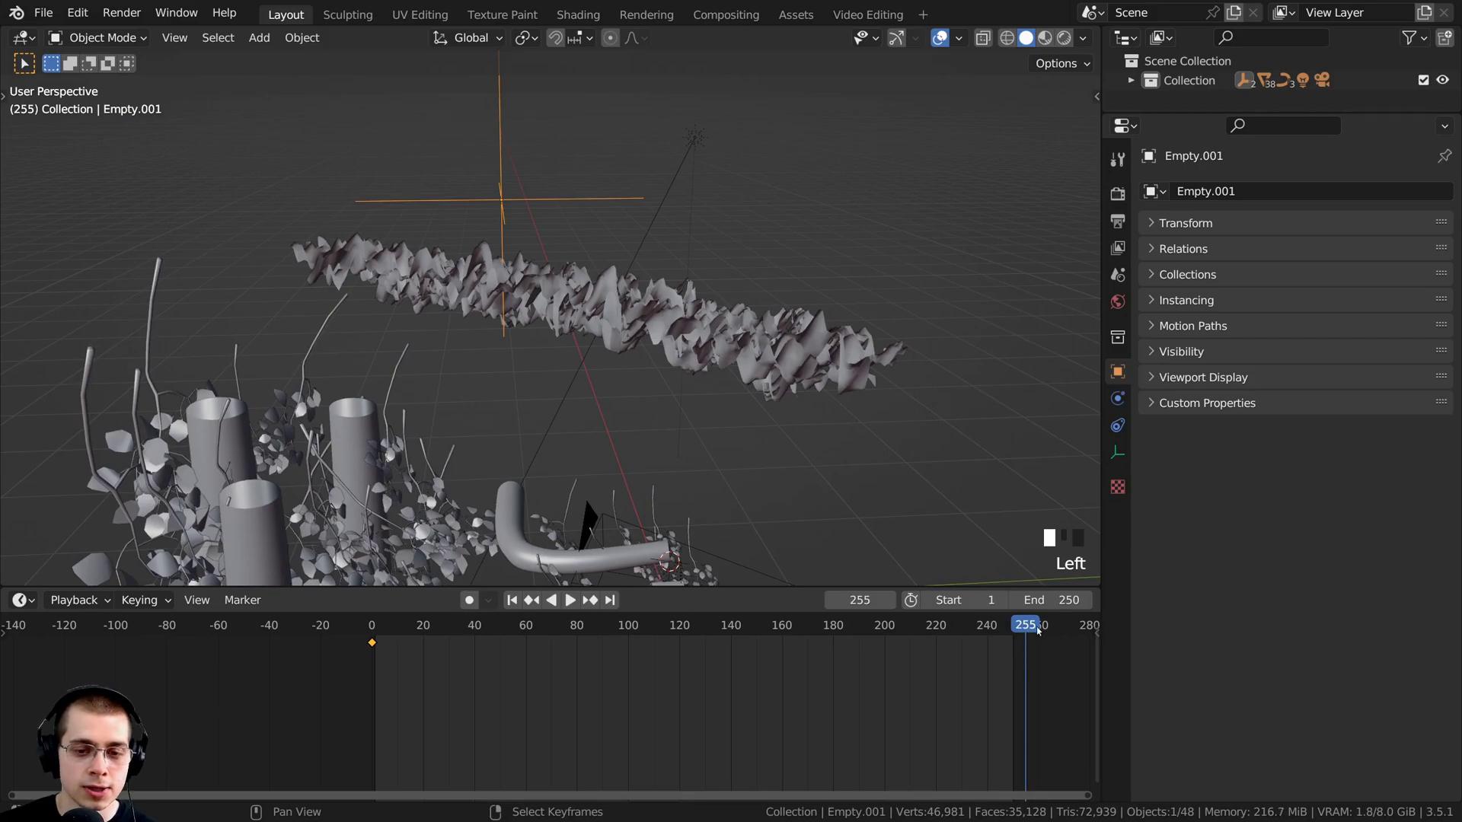
pyautogui.moveTo(794, 309); pyautogui.dragTo(769, 298, button='middle')
pyautogui.press('g')
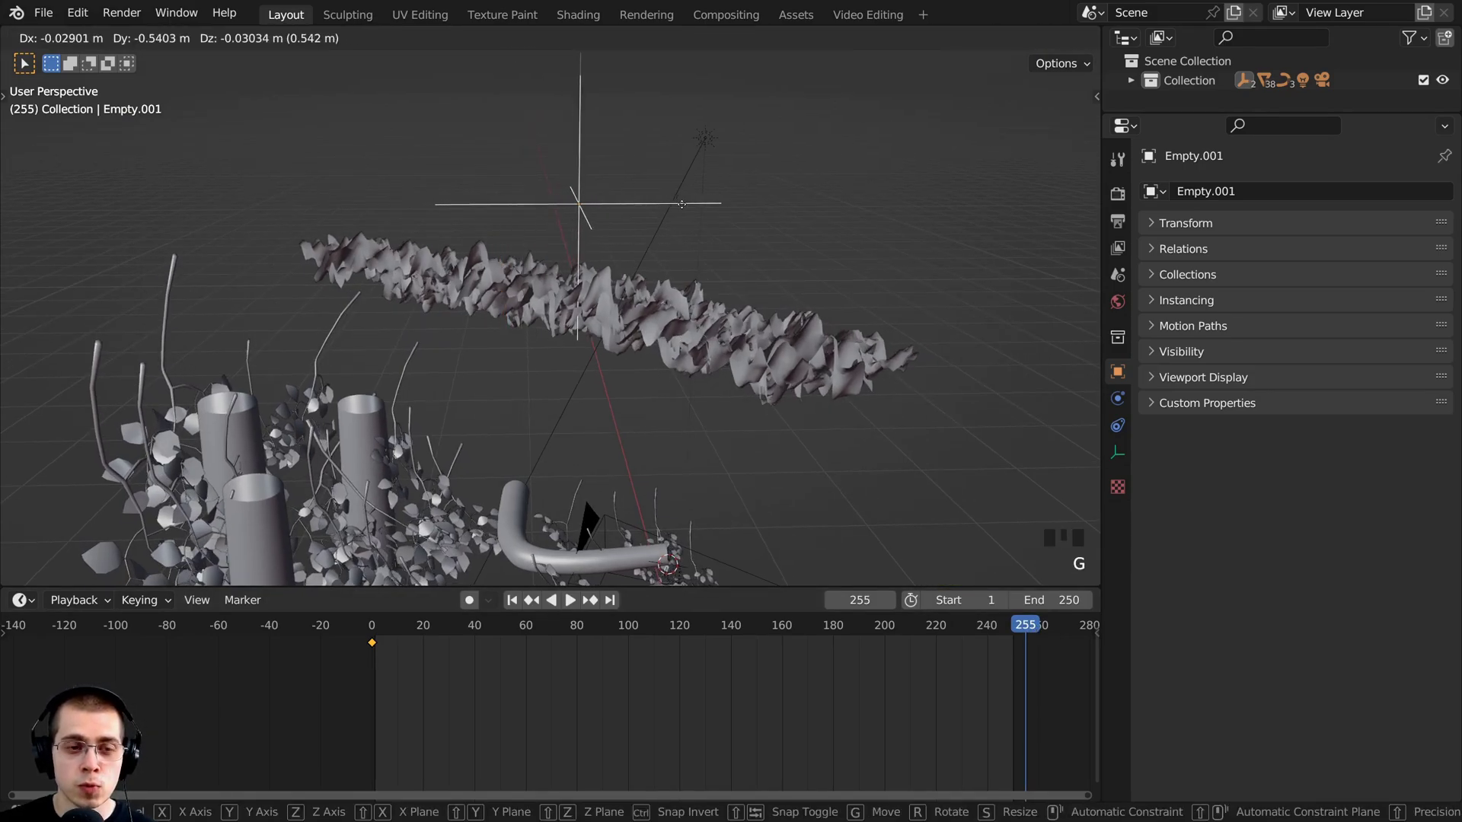
pyautogui.click(693, 205)
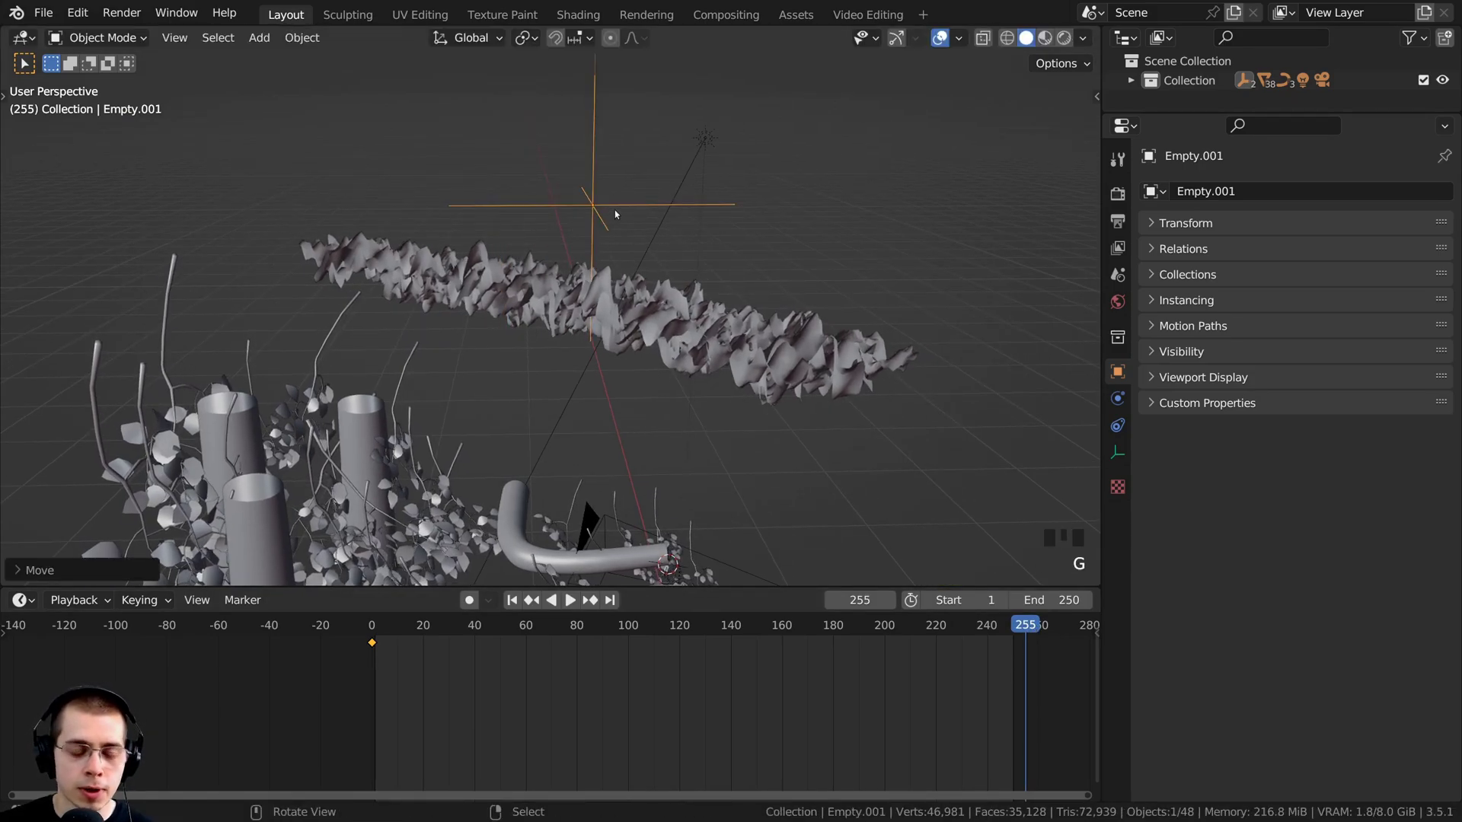
pyautogui.press('i')
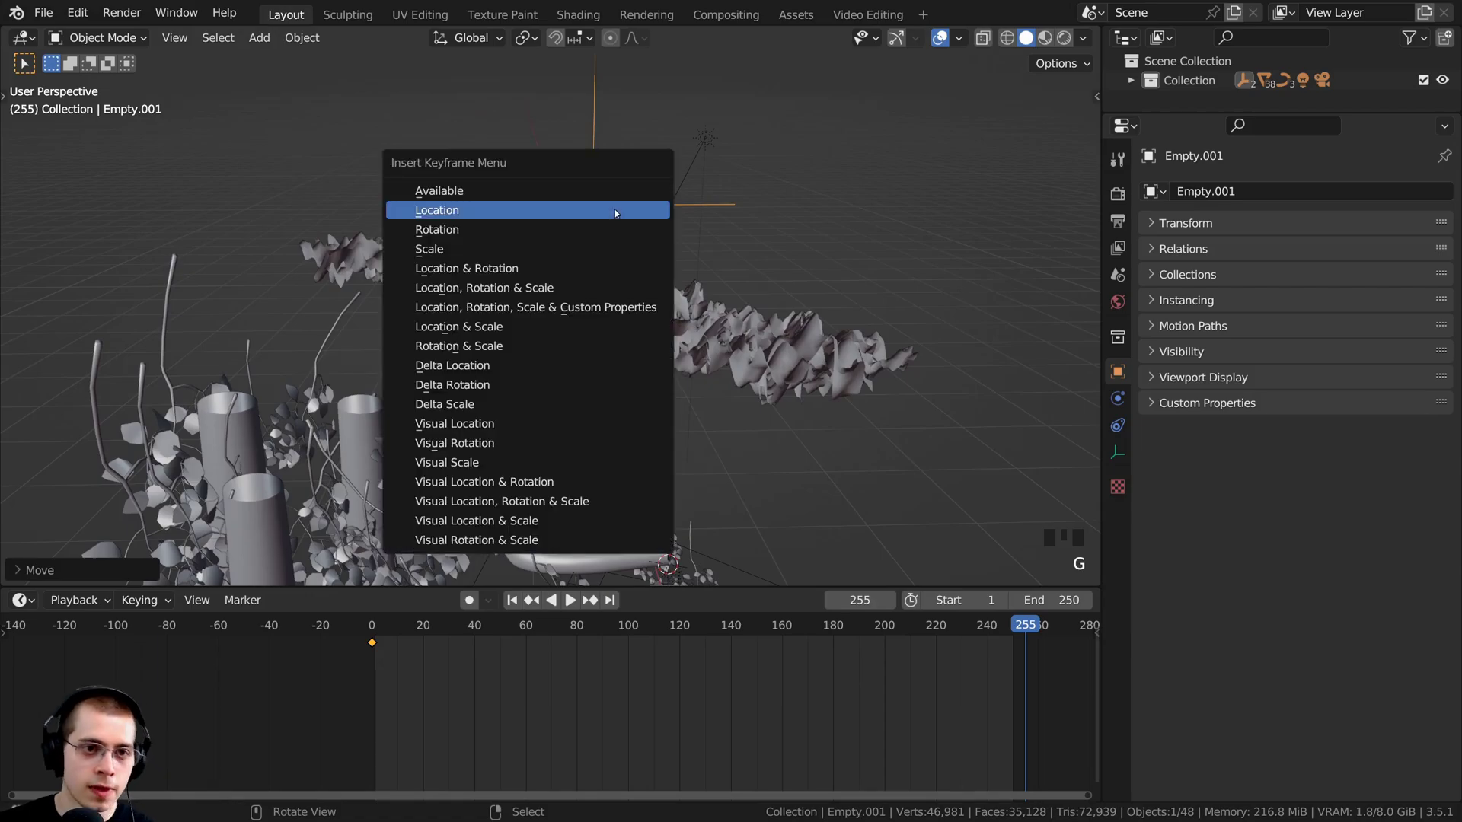
pyautogui.click(547, 208)
# Step: Play and scrub the animation from its start to check how the empty travels between its keyframes
pyautogui.press('space')
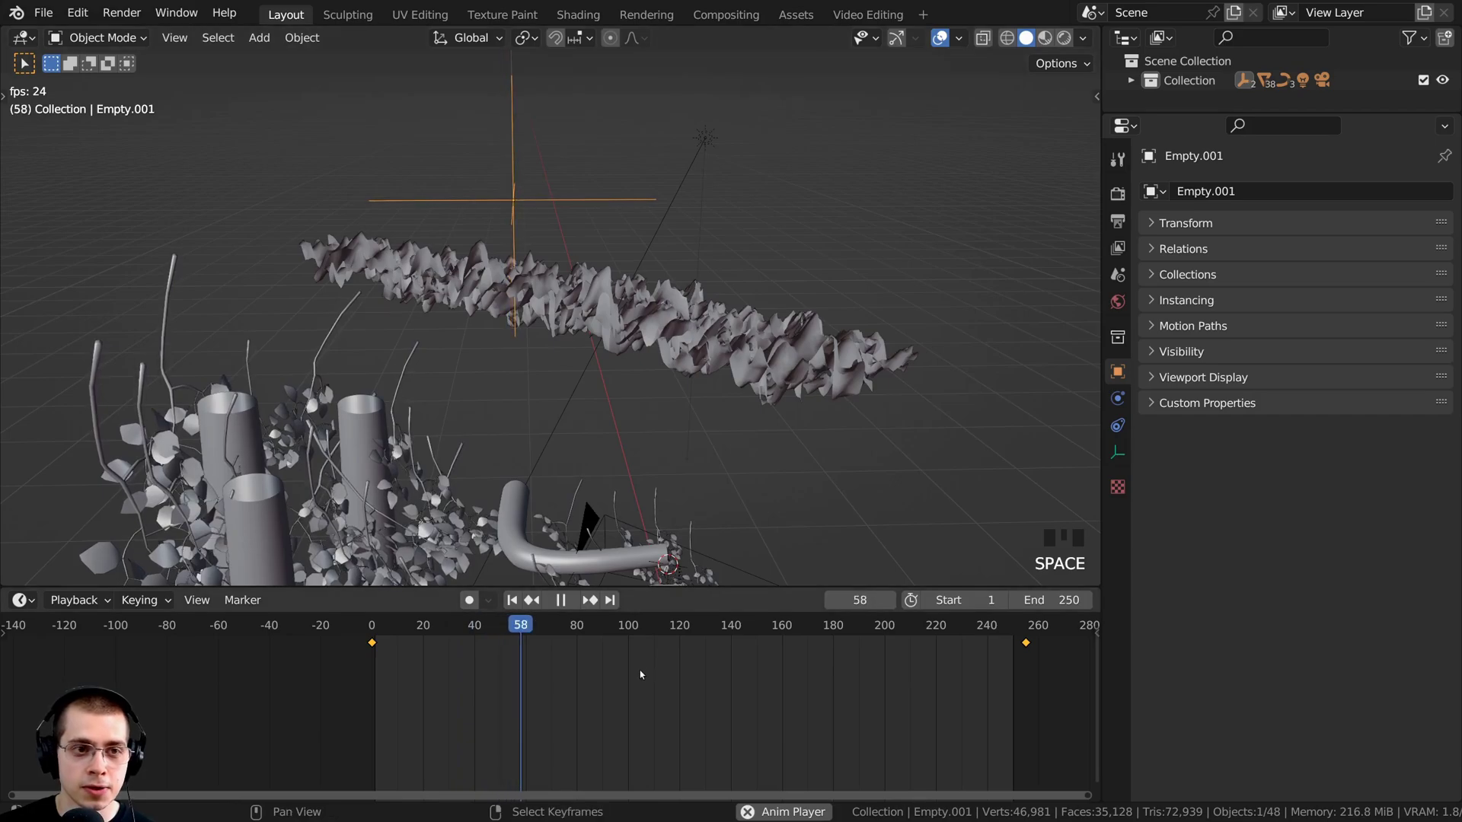
pyautogui.moveTo(640, 670); pyautogui.dragTo(441, 655)
pyautogui.press('space')
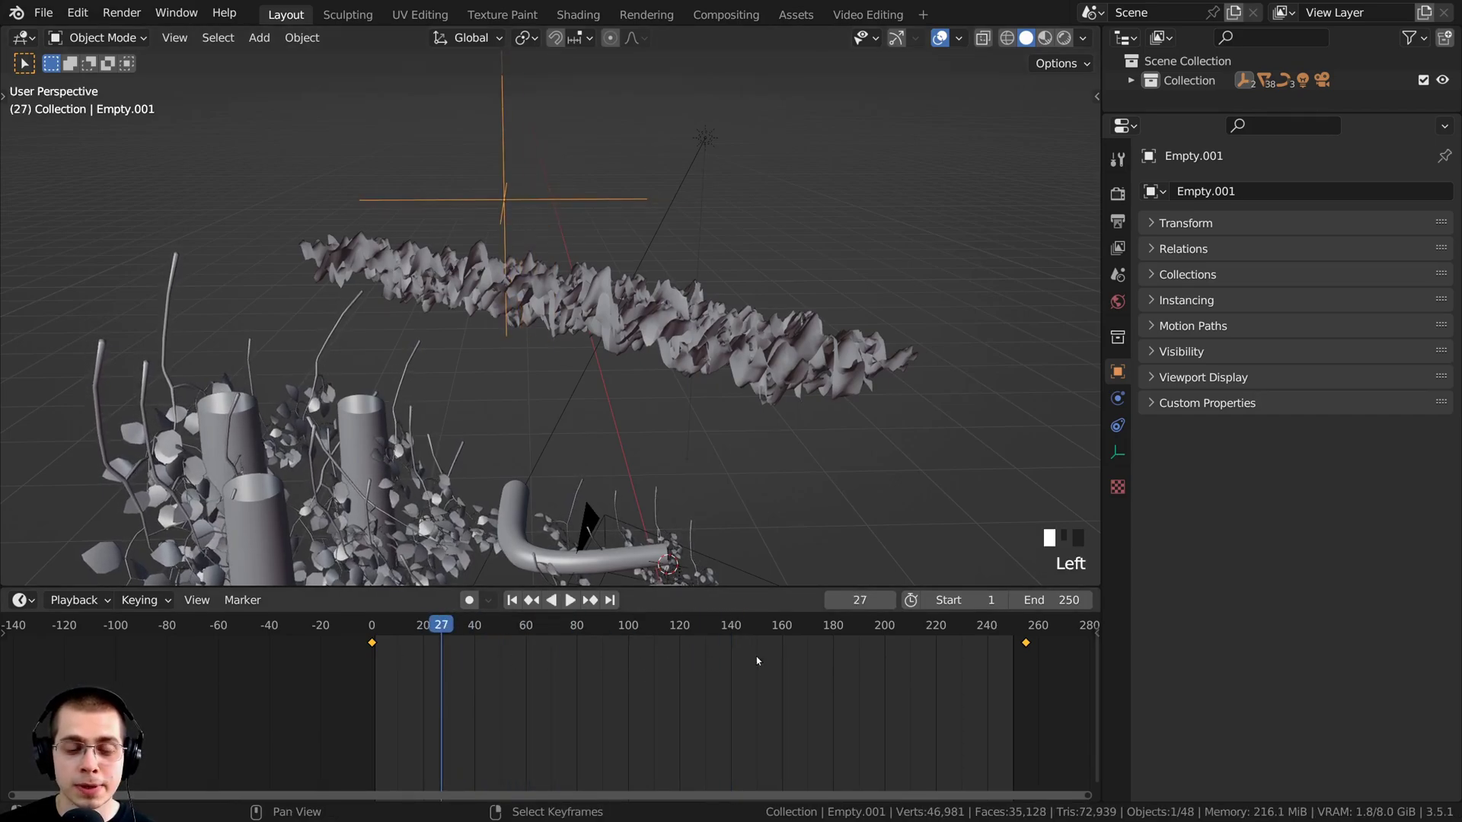
pyautogui.click(361, 658)
pyautogui.press('space')
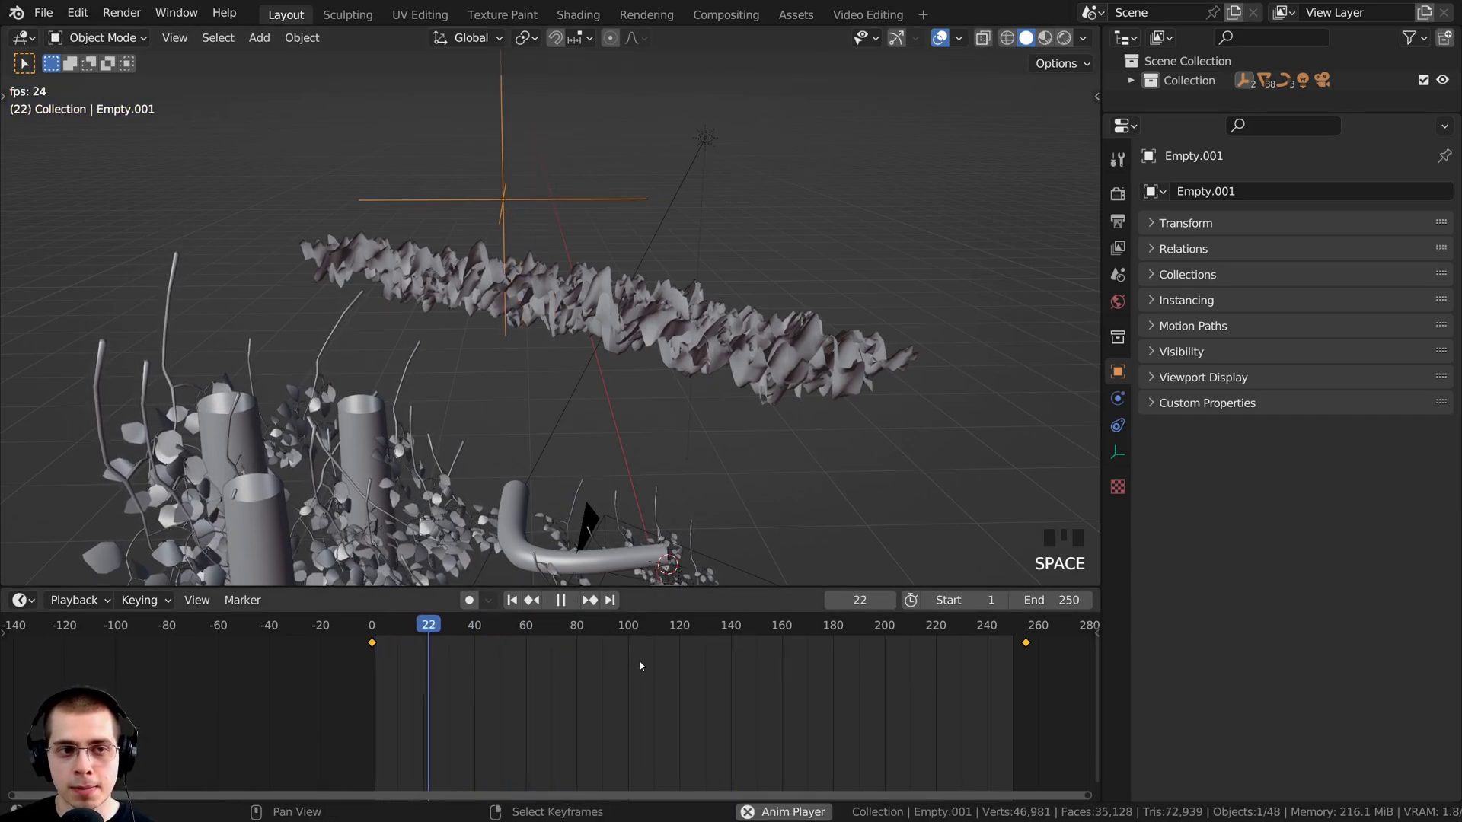
pyautogui.press('space')
pyautogui.moveTo(433, 667); pyautogui.dragTo(392, 675, button='middle')
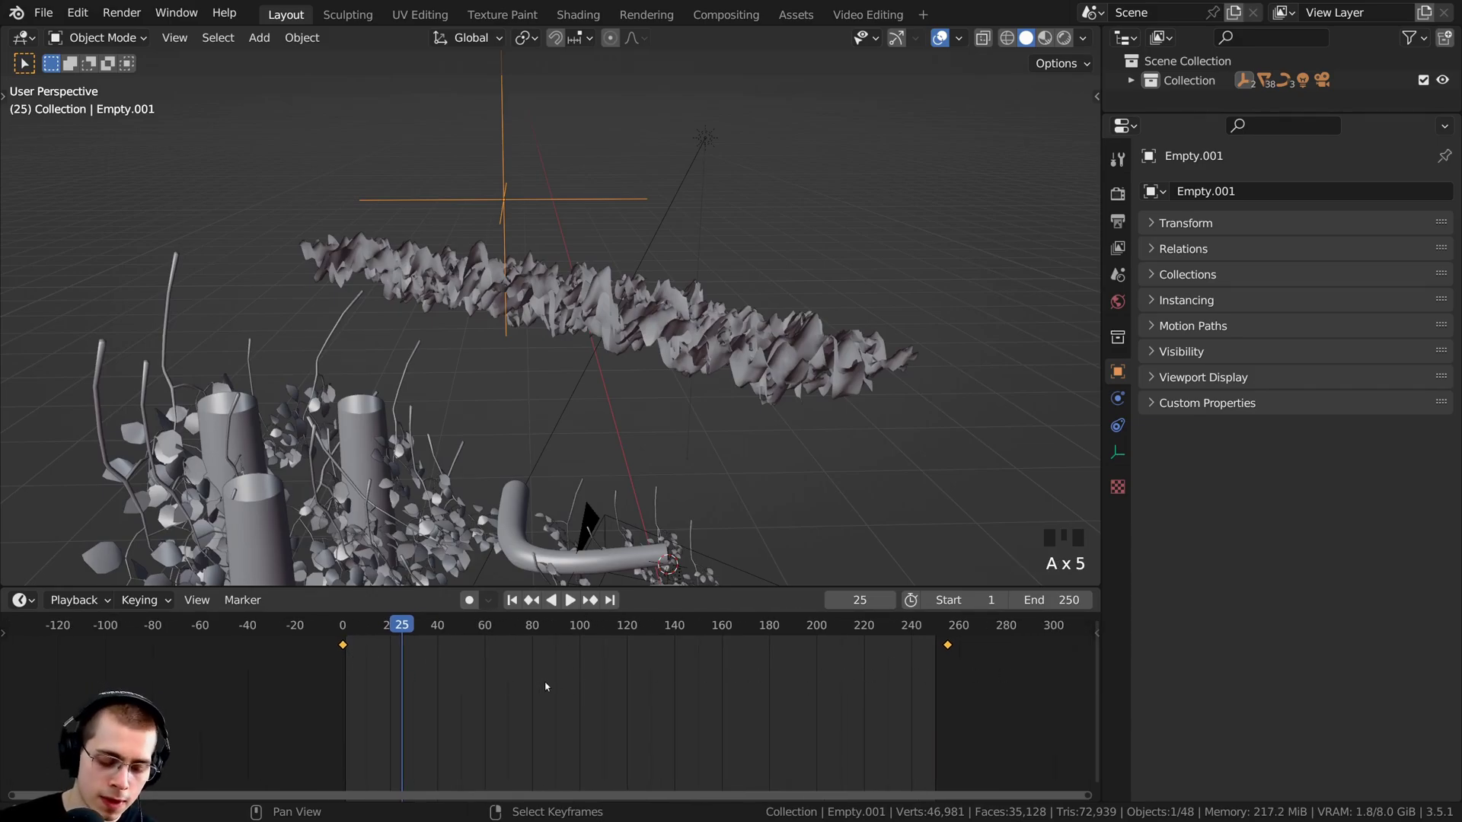
# Step: Set the empty's keyframe interpolation to Linear and play the animation to check its constant motion
pyautogui.press('t')
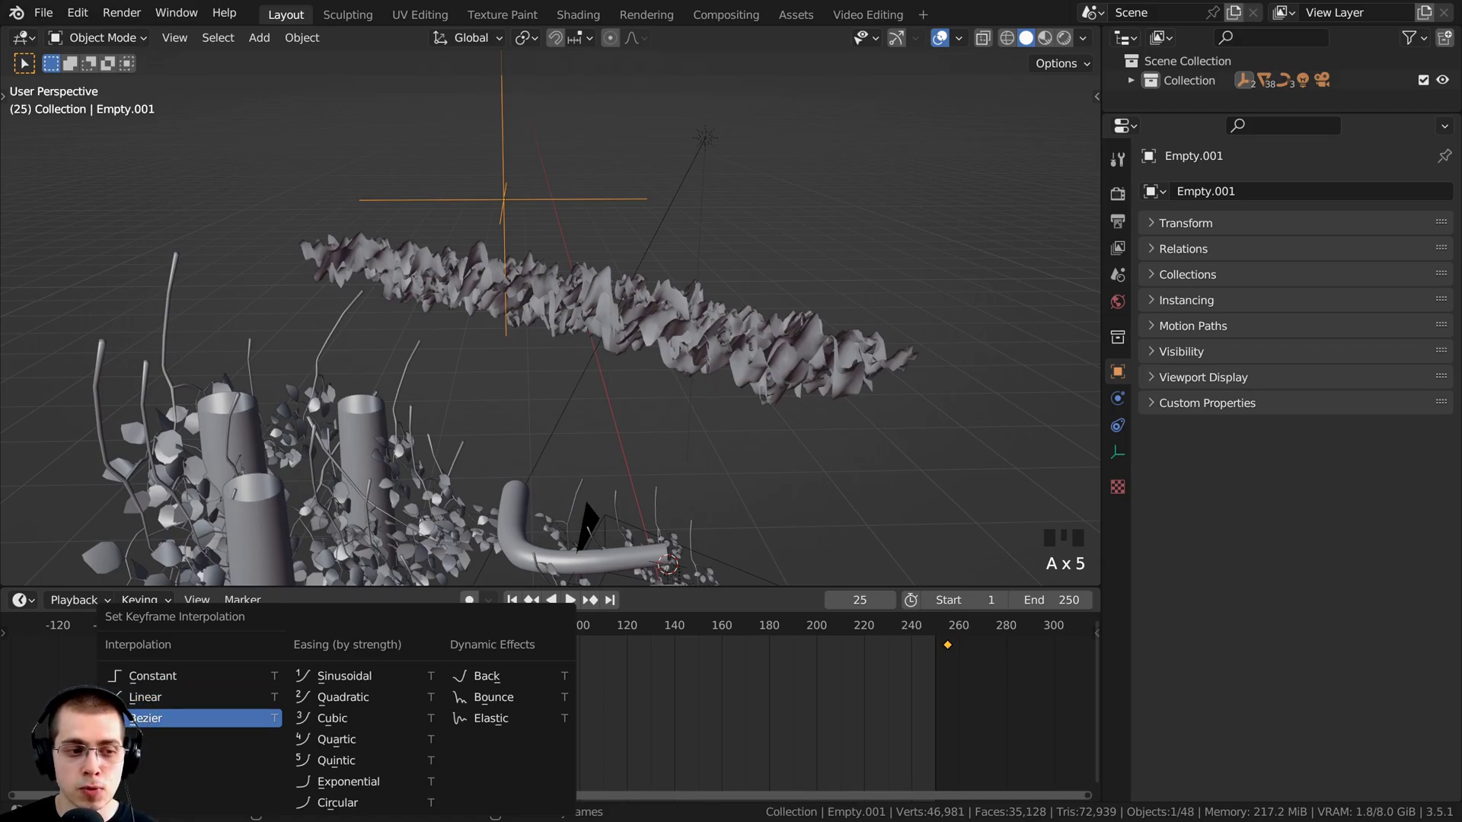
pyautogui.click(160, 705)
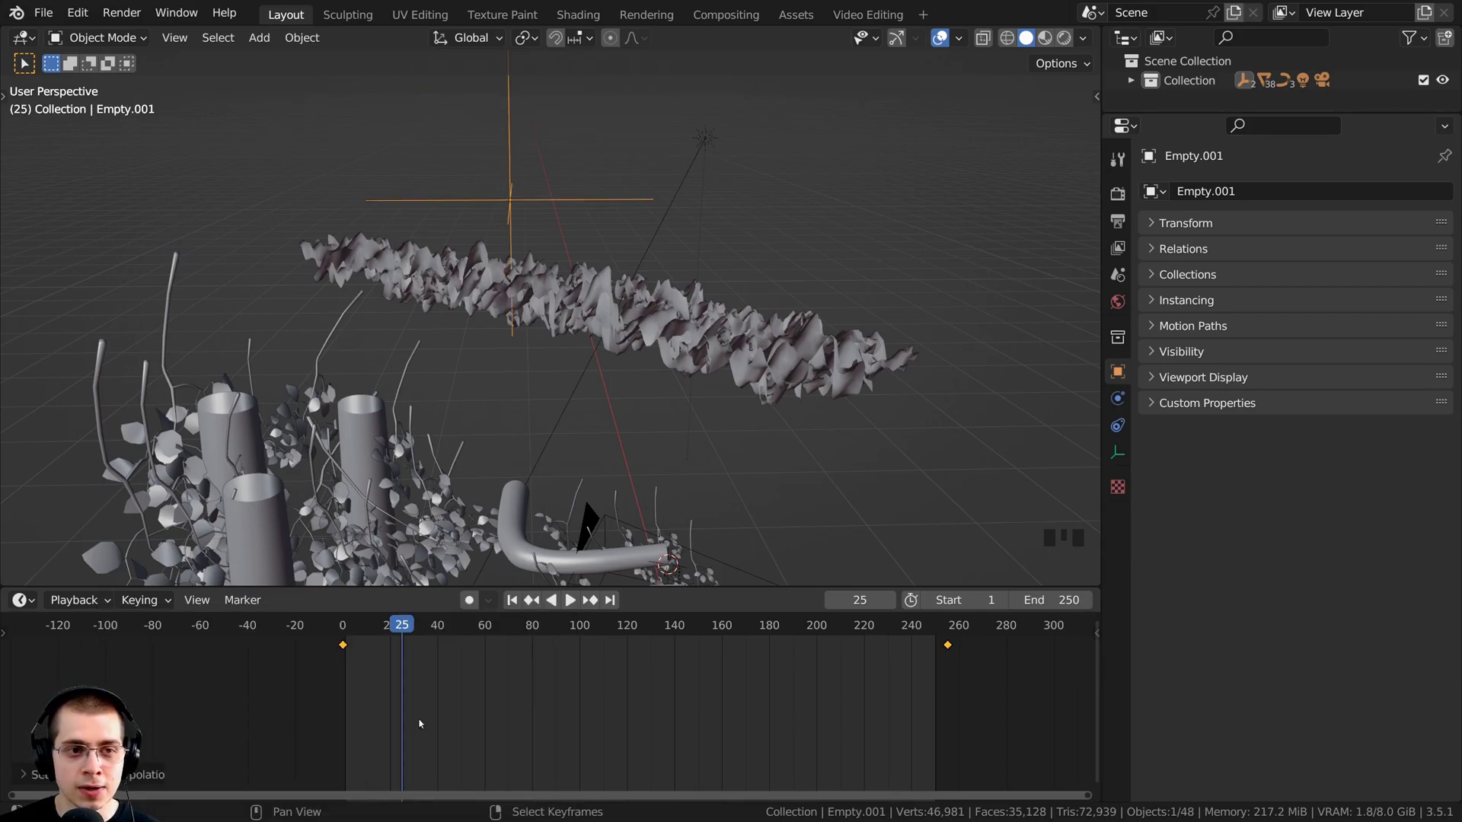
pyautogui.press('space')
pyautogui.hotkey('shift', 'Left')
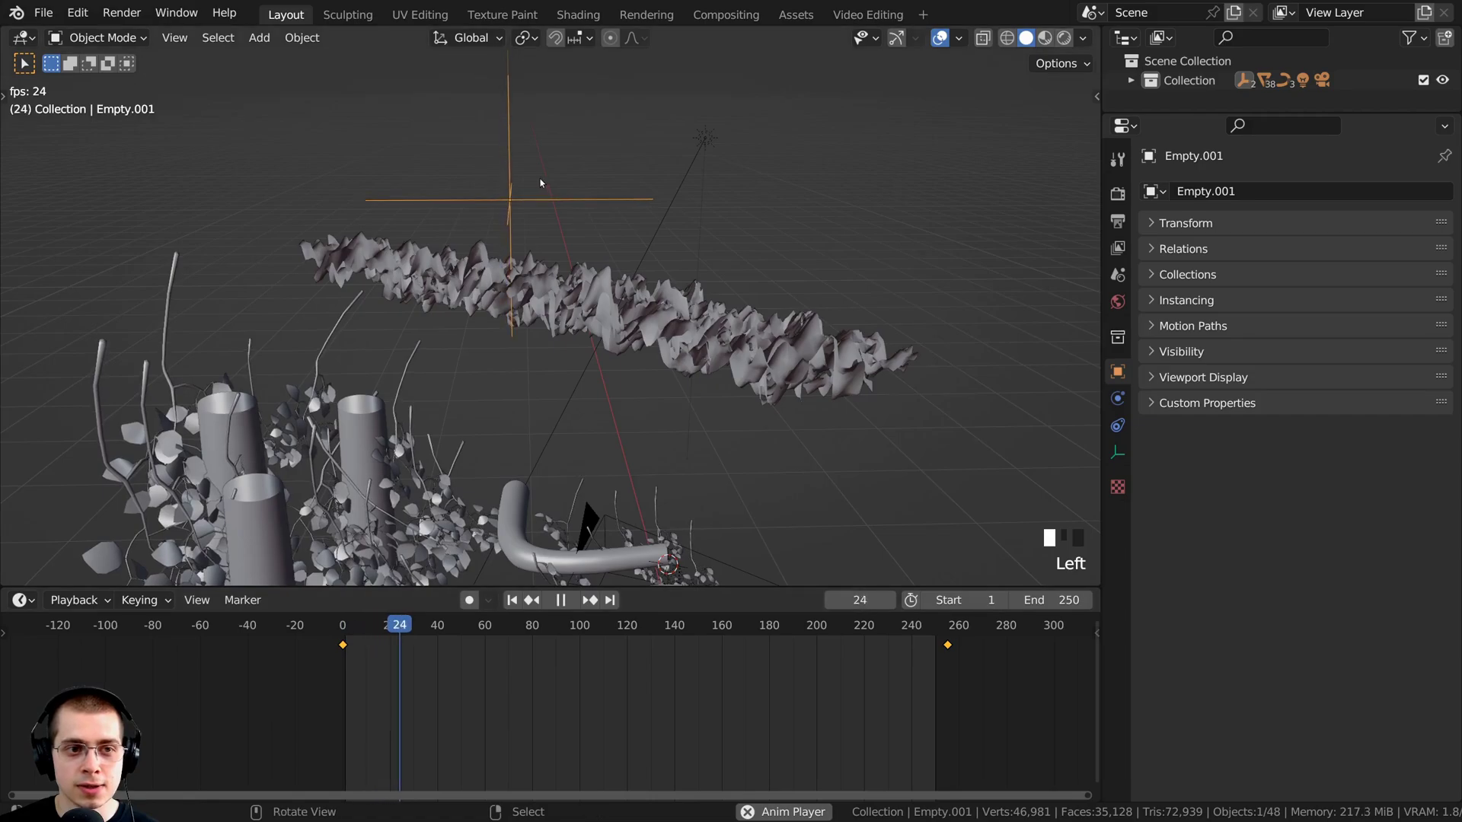
pyautogui.keyDown('shift'); pyautogui.moveTo(541, 178); pyautogui.dragTo(574, 307, button='middle'); pyautogui.keyUp('shift')
pyautogui.press('space')
# Step: Assign Empty.001 as the coordinate object of the canopy's Displace modifier and preview the moving displacement
pyautogui.click(545, 345)
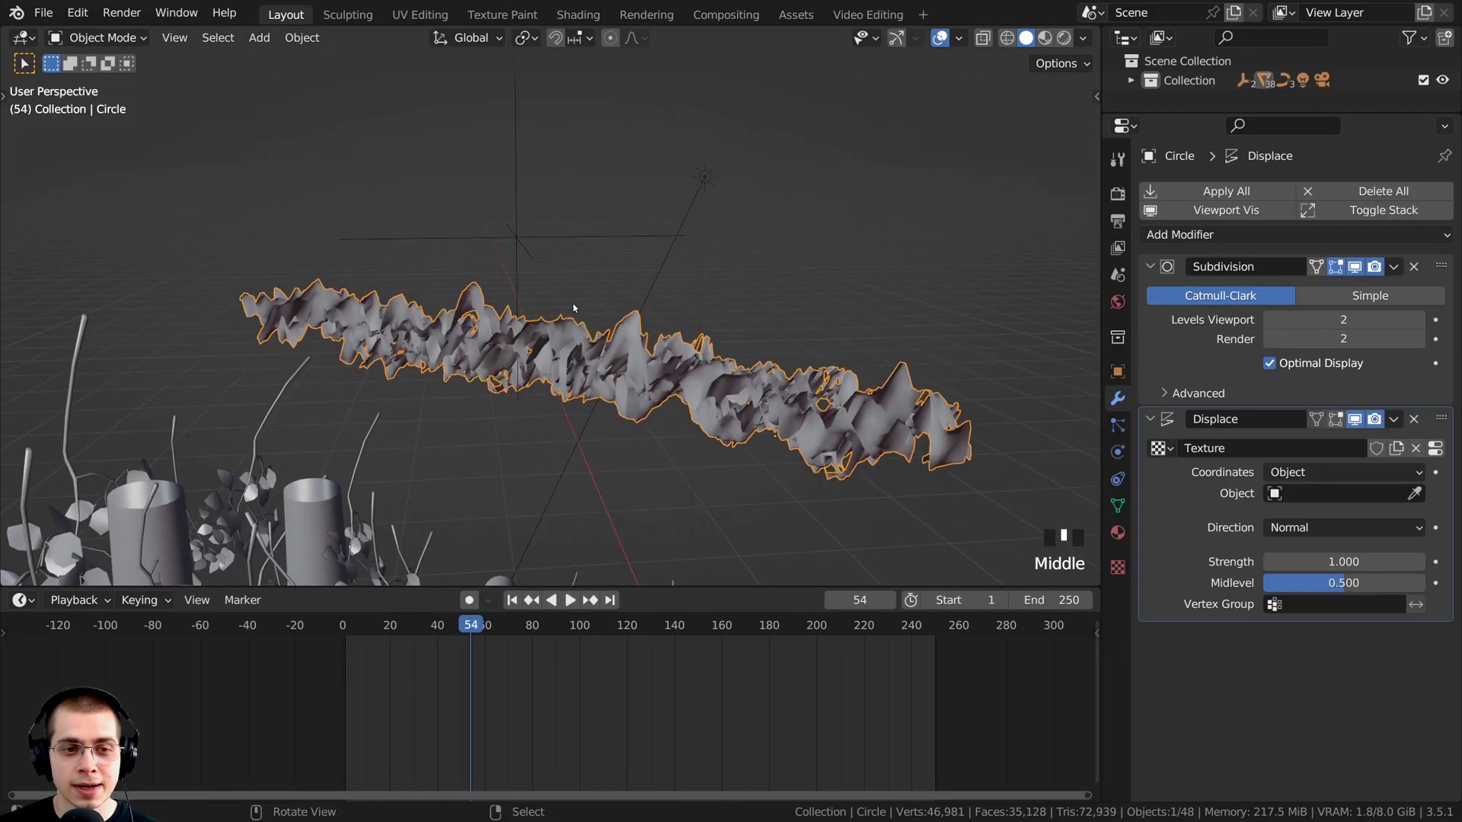
pyautogui.click(1414, 493)
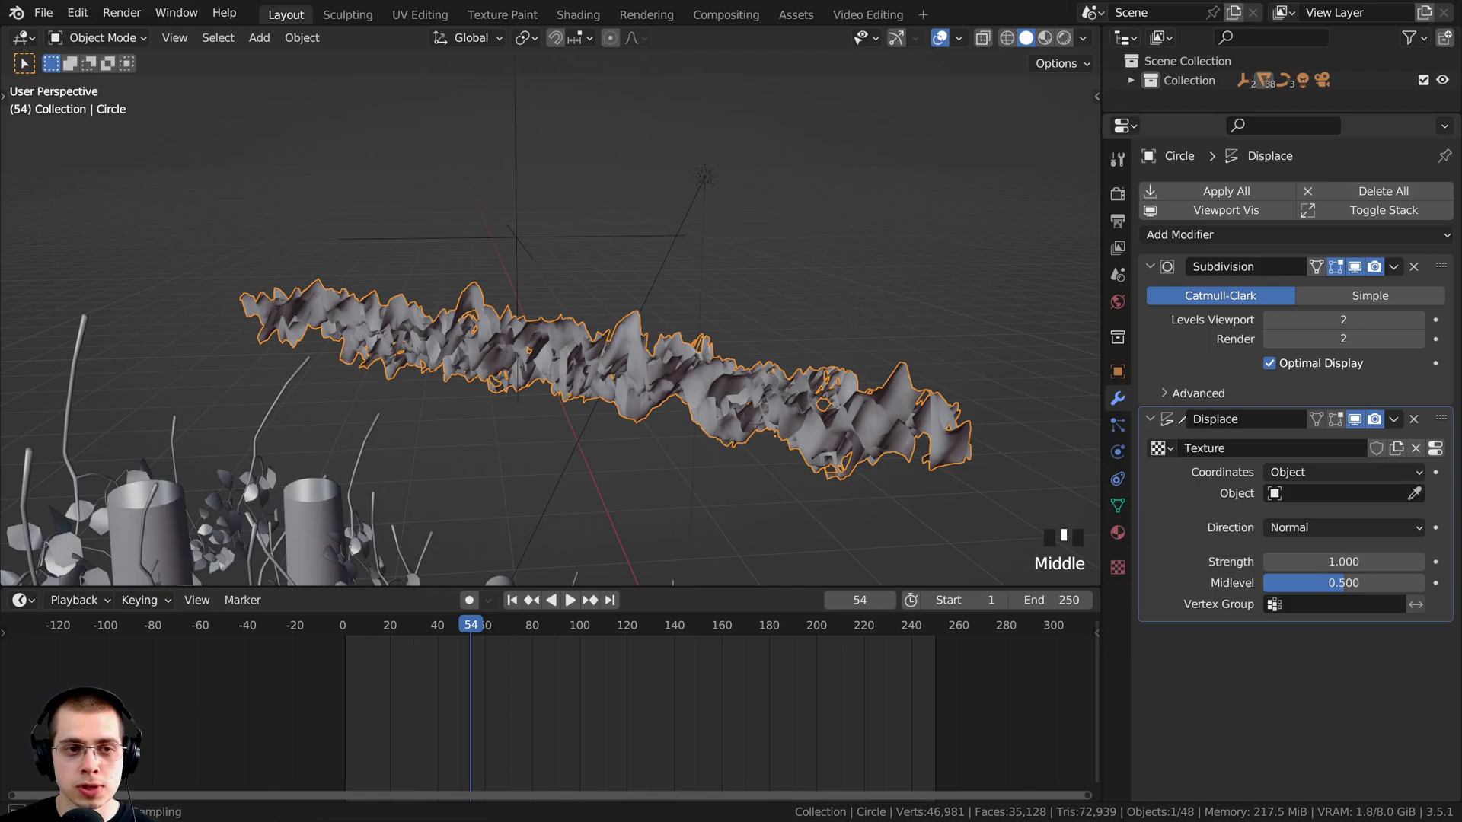
pyautogui.click(519, 236)
pyautogui.press('space')
pyautogui.moveTo(519, 236); pyautogui.dragTo(559, 249, button='middle')
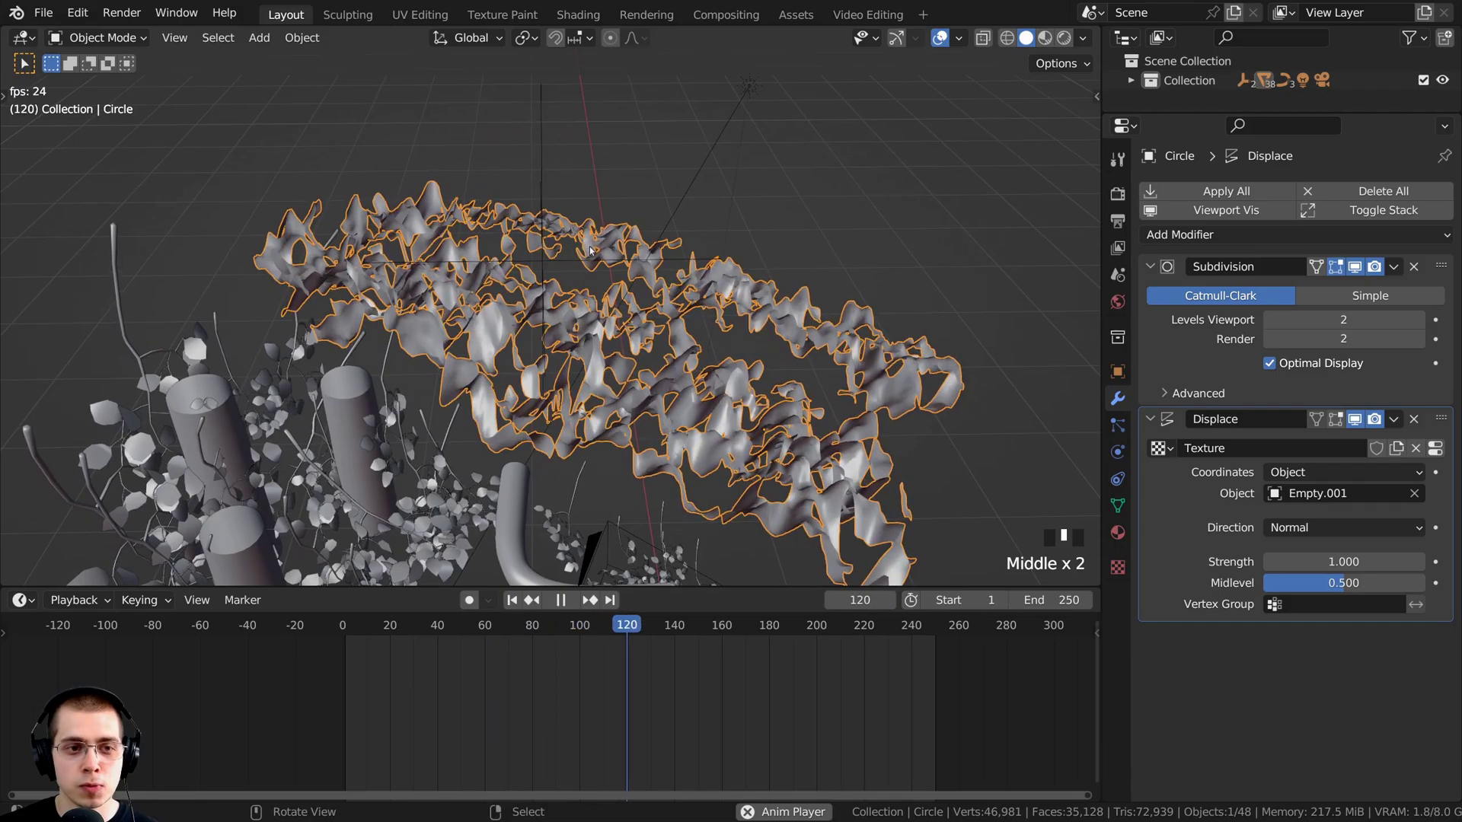
pyautogui.press('space')
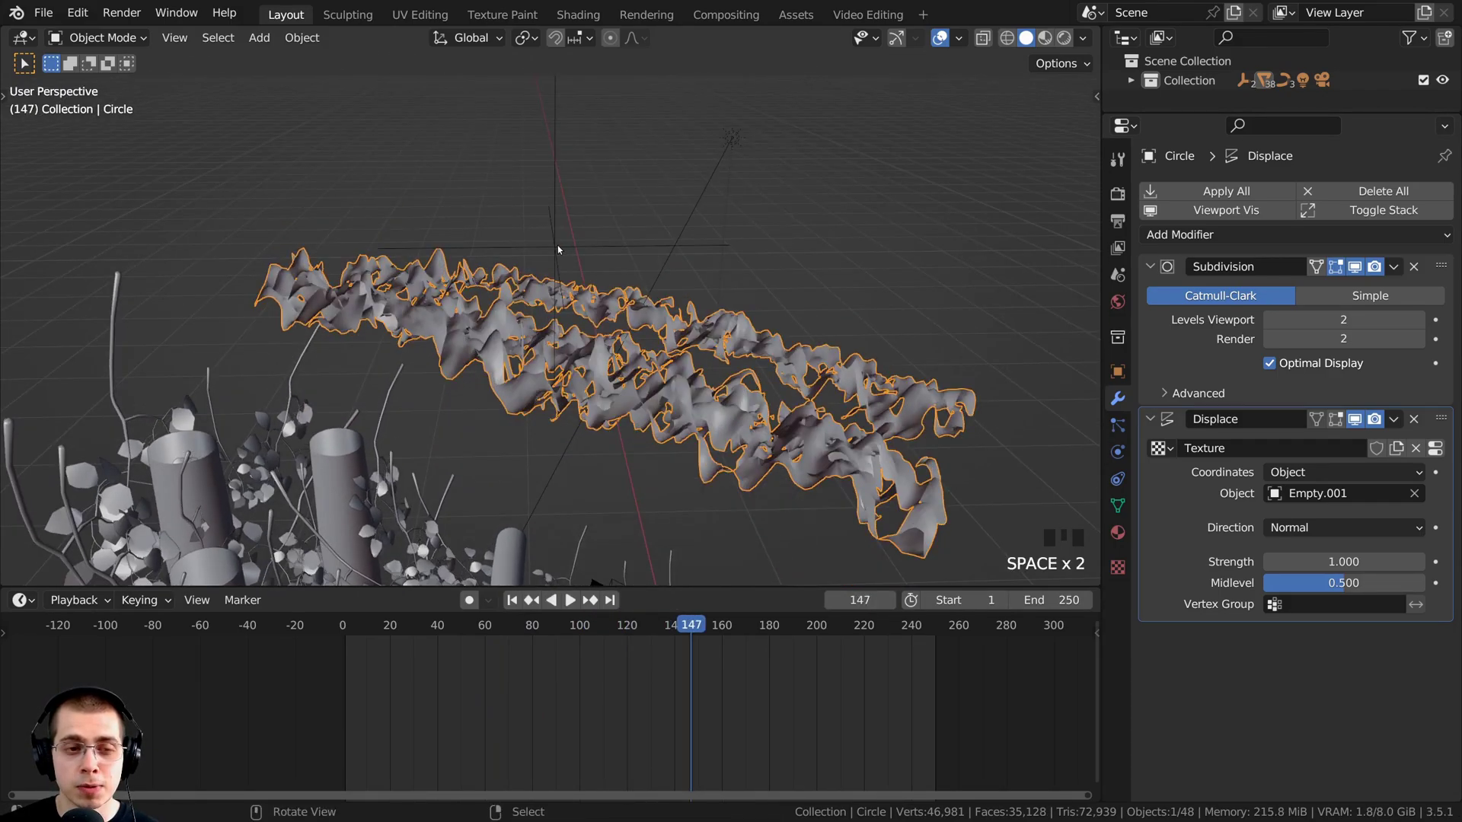
# Step: Select the empty above the canopy and go to its end keyframe at frame 255
pyautogui.rightClick(559, 249)
pyautogui.moveTo(580, 255); pyautogui.dragTo(548, 618, button='middle')
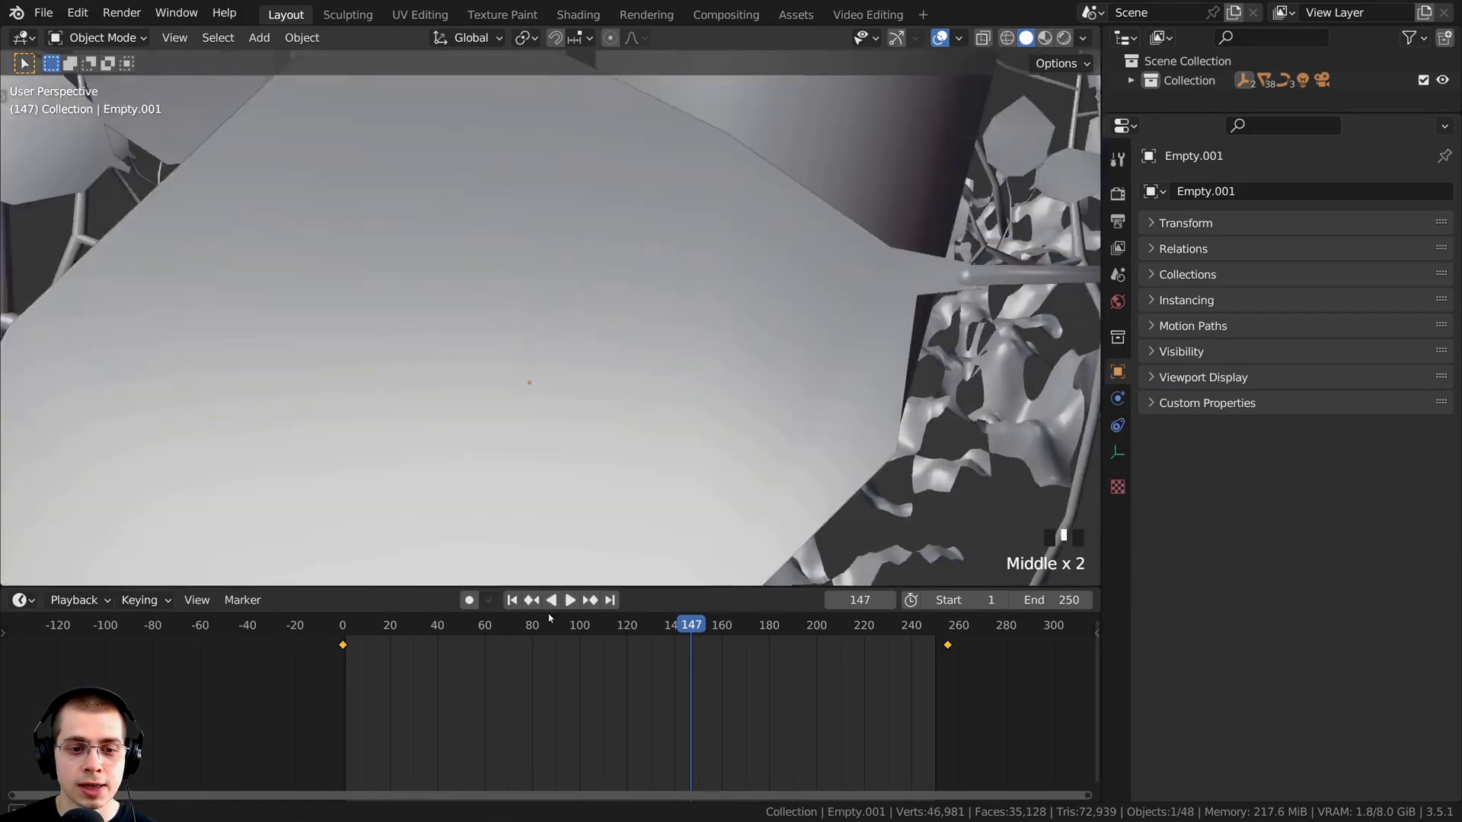
pyautogui.scroll(1, 551, 620)
pyautogui.scroll(-3, 560, 487)
pyautogui.moveTo(563, 487); pyautogui.dragTo(833, 703, button='middle')
pyautogui.moveTo(836, 701); pyautogui.dragTo(979, 690)
pyautogui.scroll(1, 977, 690)
pyautogui.moveTo(913, 687); pyautogui.dragTo(525, 680, button='middle')
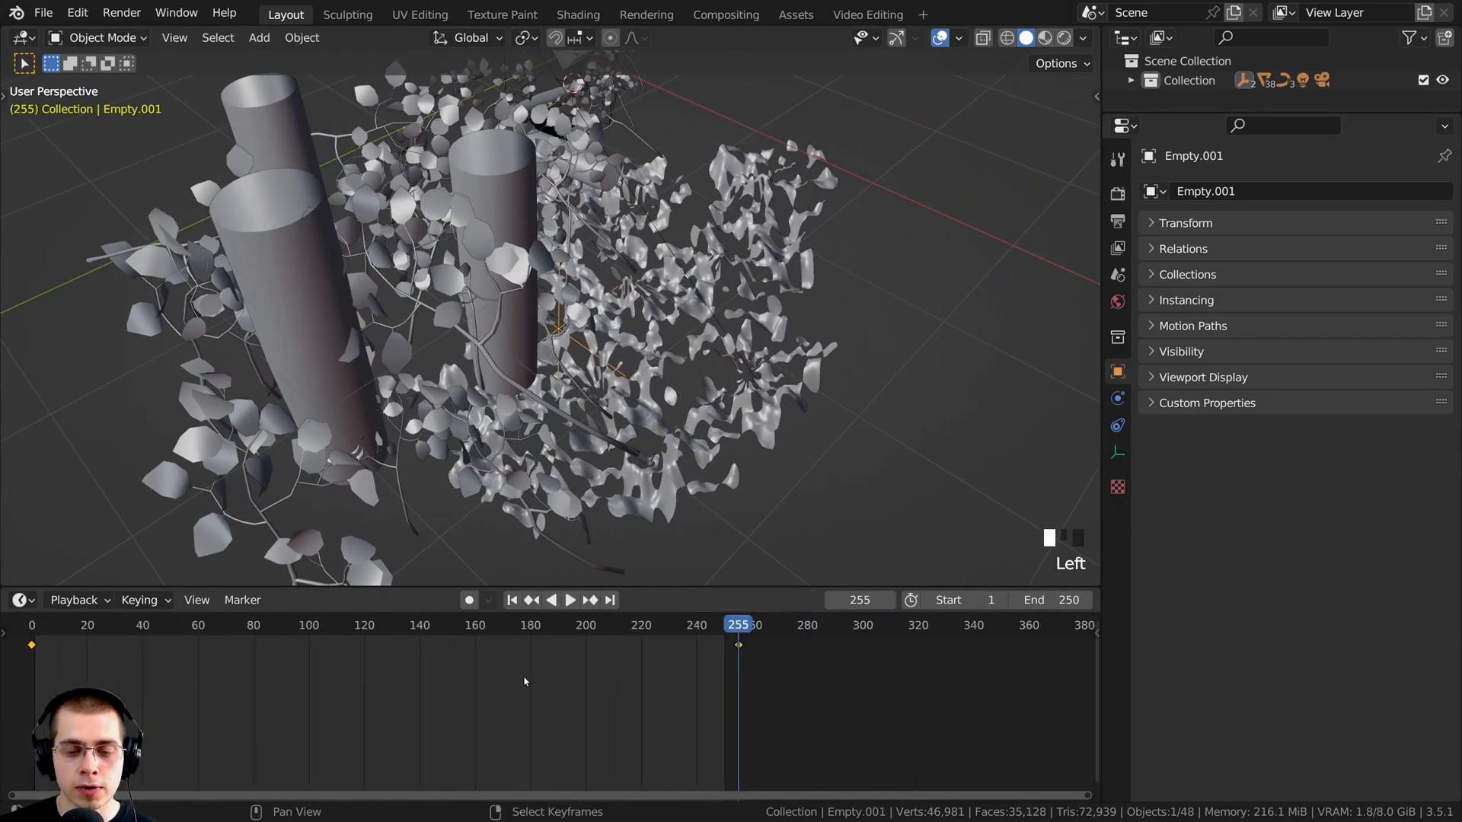
pyautogui.scroll(9, 542, 677)
pyautogui.moveTo(678, 647); pyautogui.dragTo(673, 667)
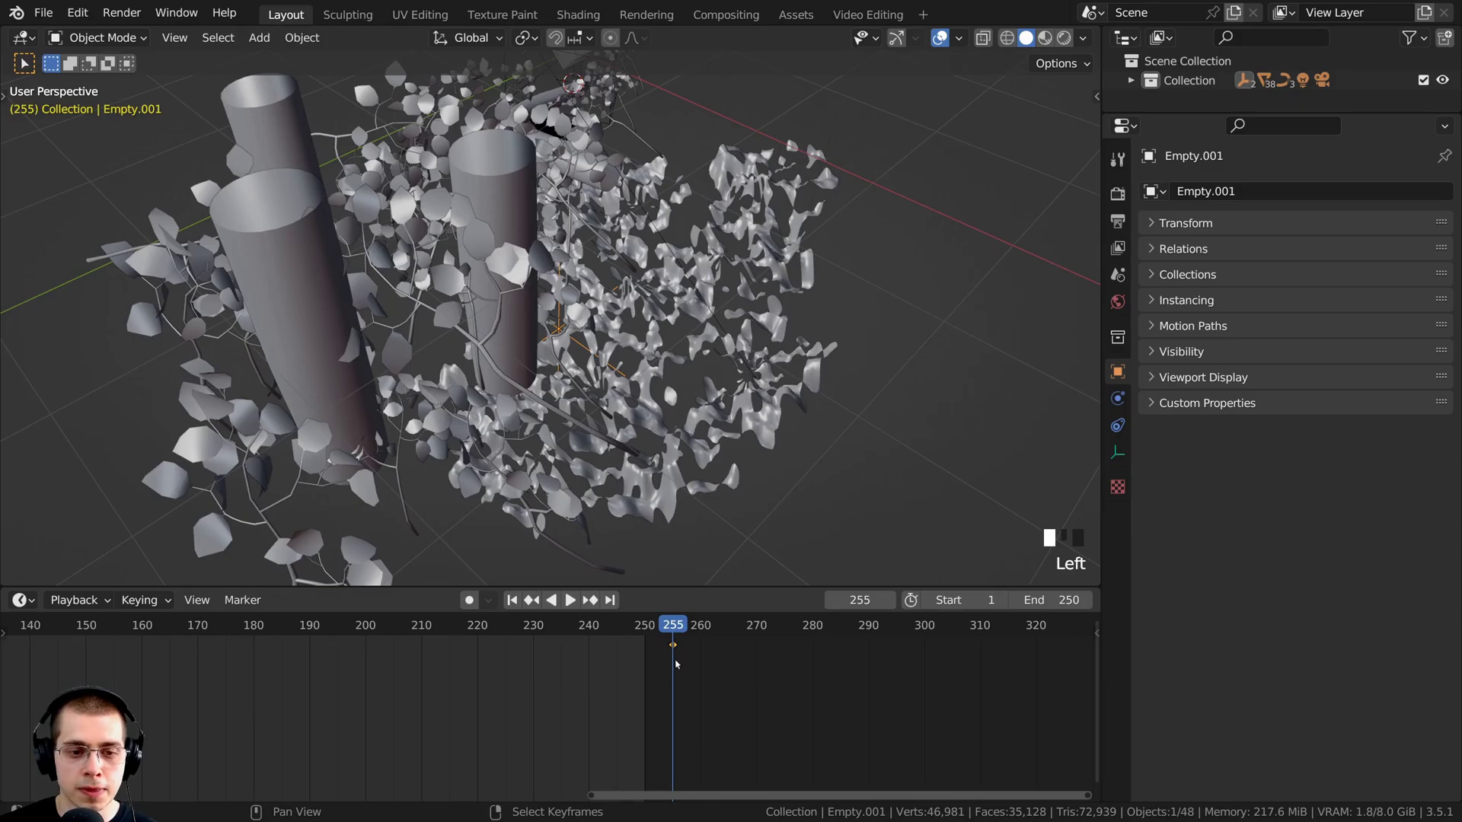
# Step: Move the empty about 0.5 m farther, mainly along negative Y, and replace its Location keyframe at frame 255
pyautogui.scroll(-2, 487, 304)
pyautogui.keyDown('shift'); pyautogui.moveTo(487, 305); pyautogui.dragTo(488, 254, button='middle'); pyautogui.keyUp('shift')
pyautogui.scroll(1, 487, 253)
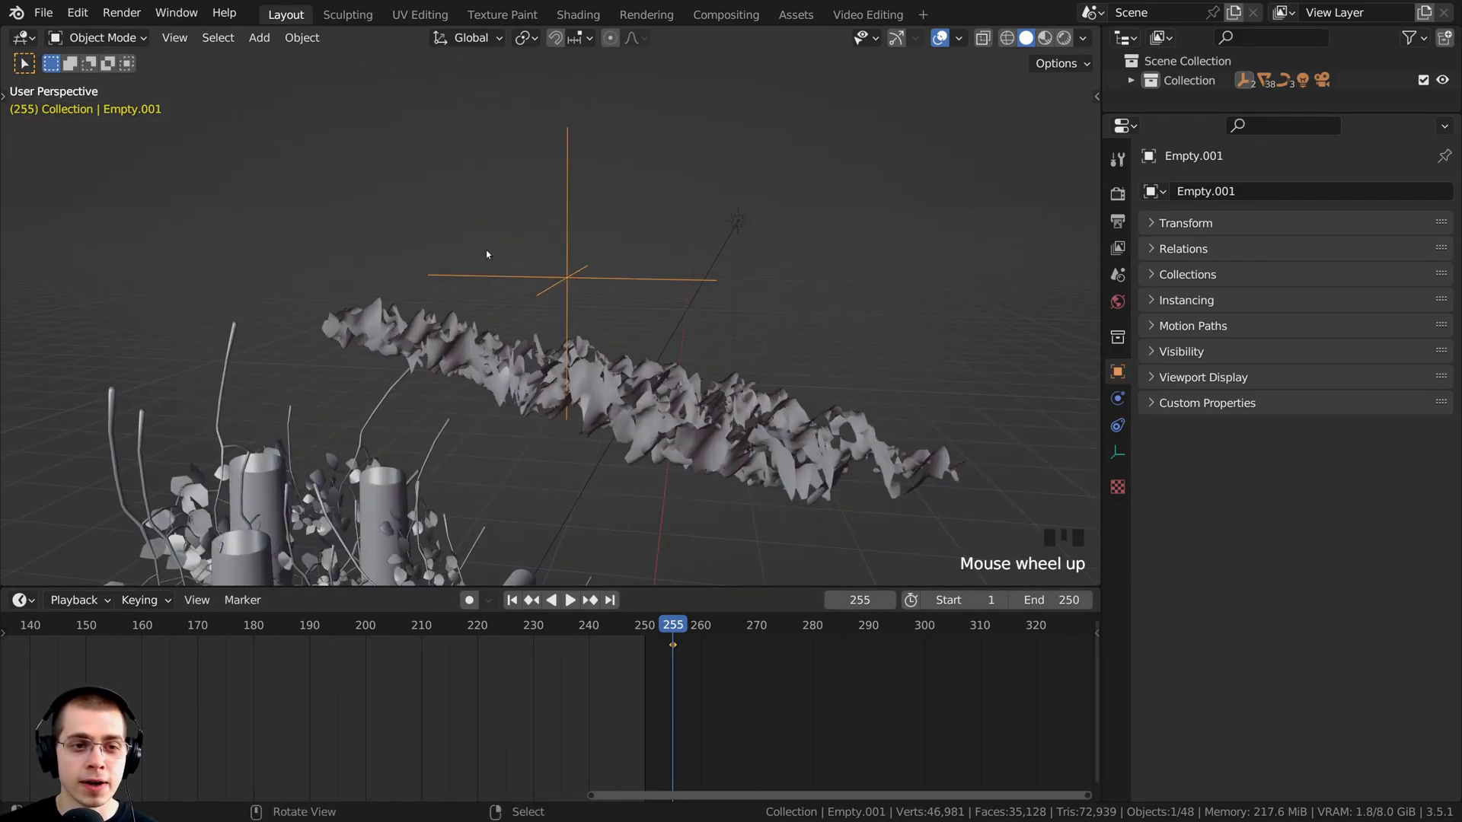
pyautogui.press('g')
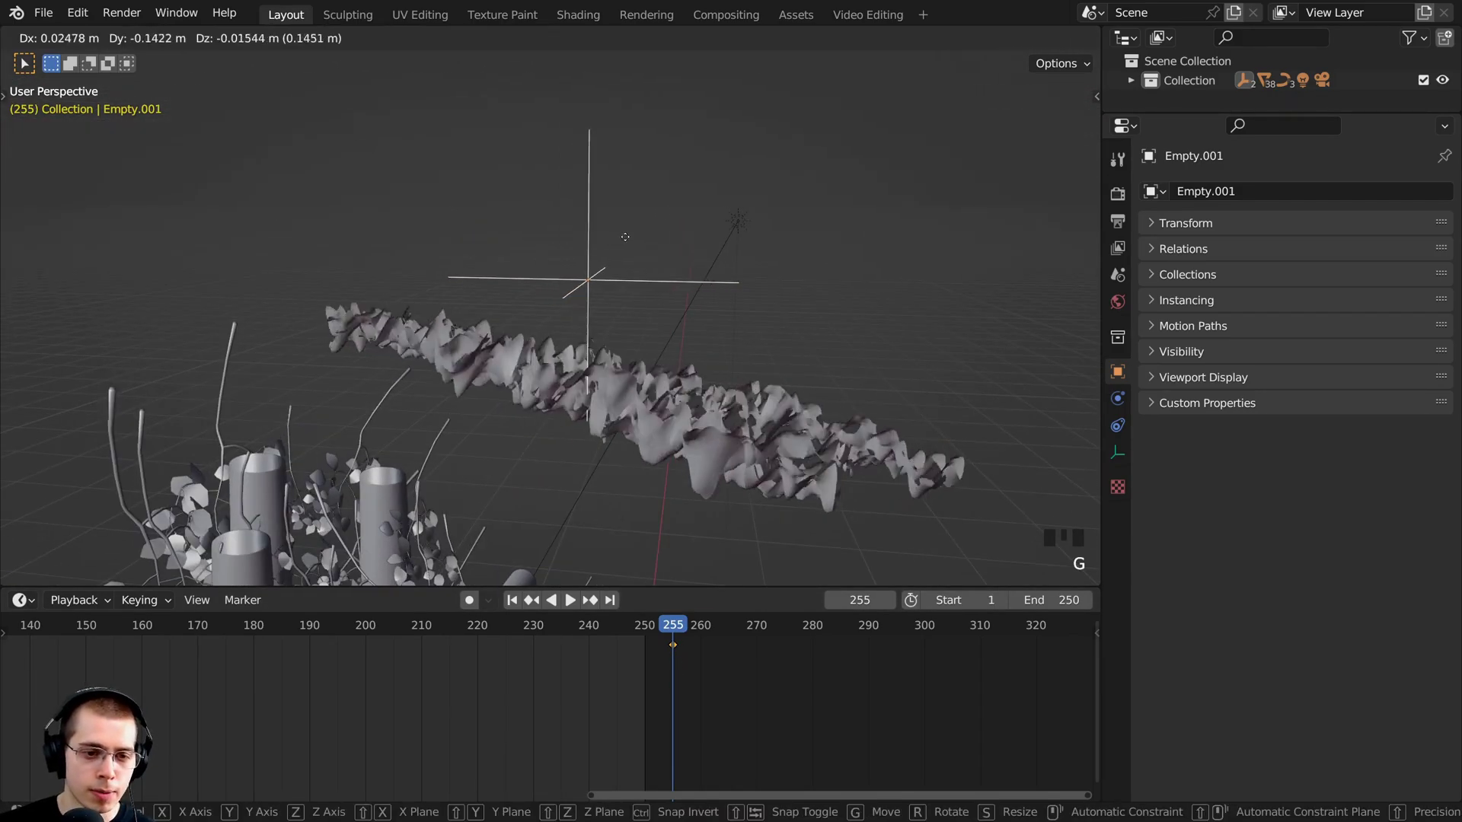
pyautogui.click(668, 245)
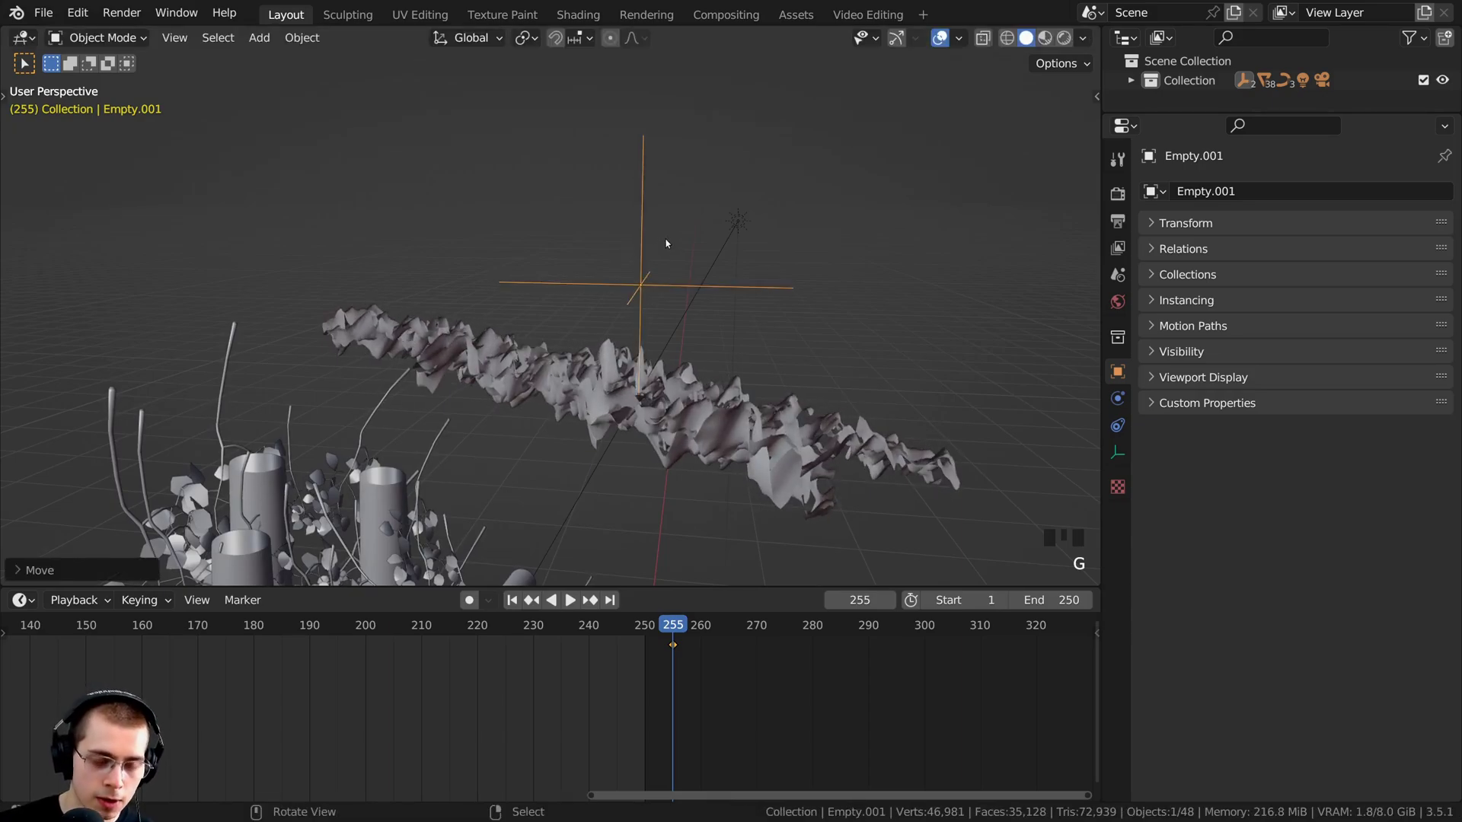
pyautogui.press('i')
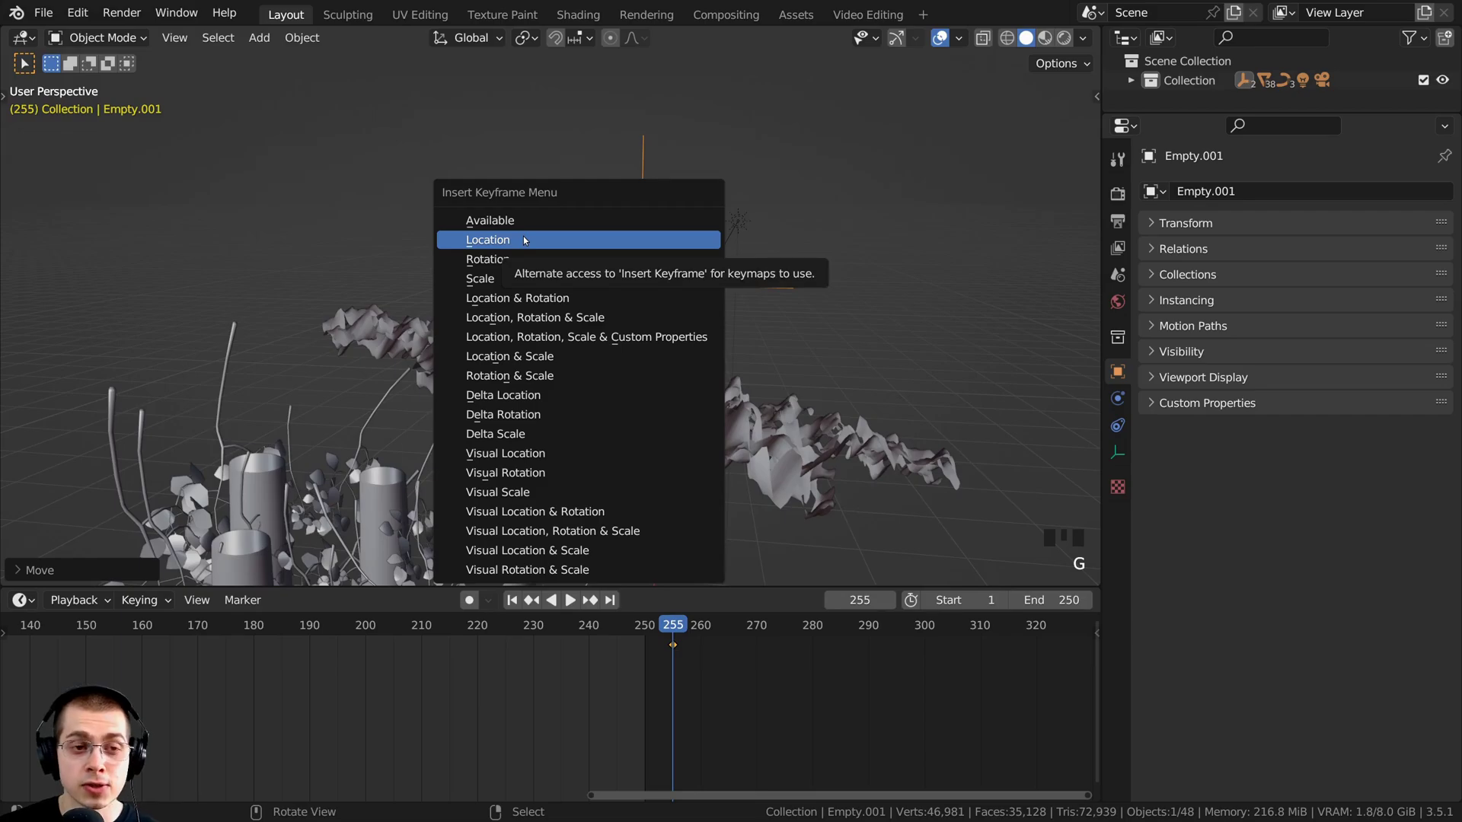
pyautogui.click(523, 240)
# Step: Play back the canopy motion and try adjusting the strength of its Displace modifier
pyautogui.scroll(-3, 762, 655)
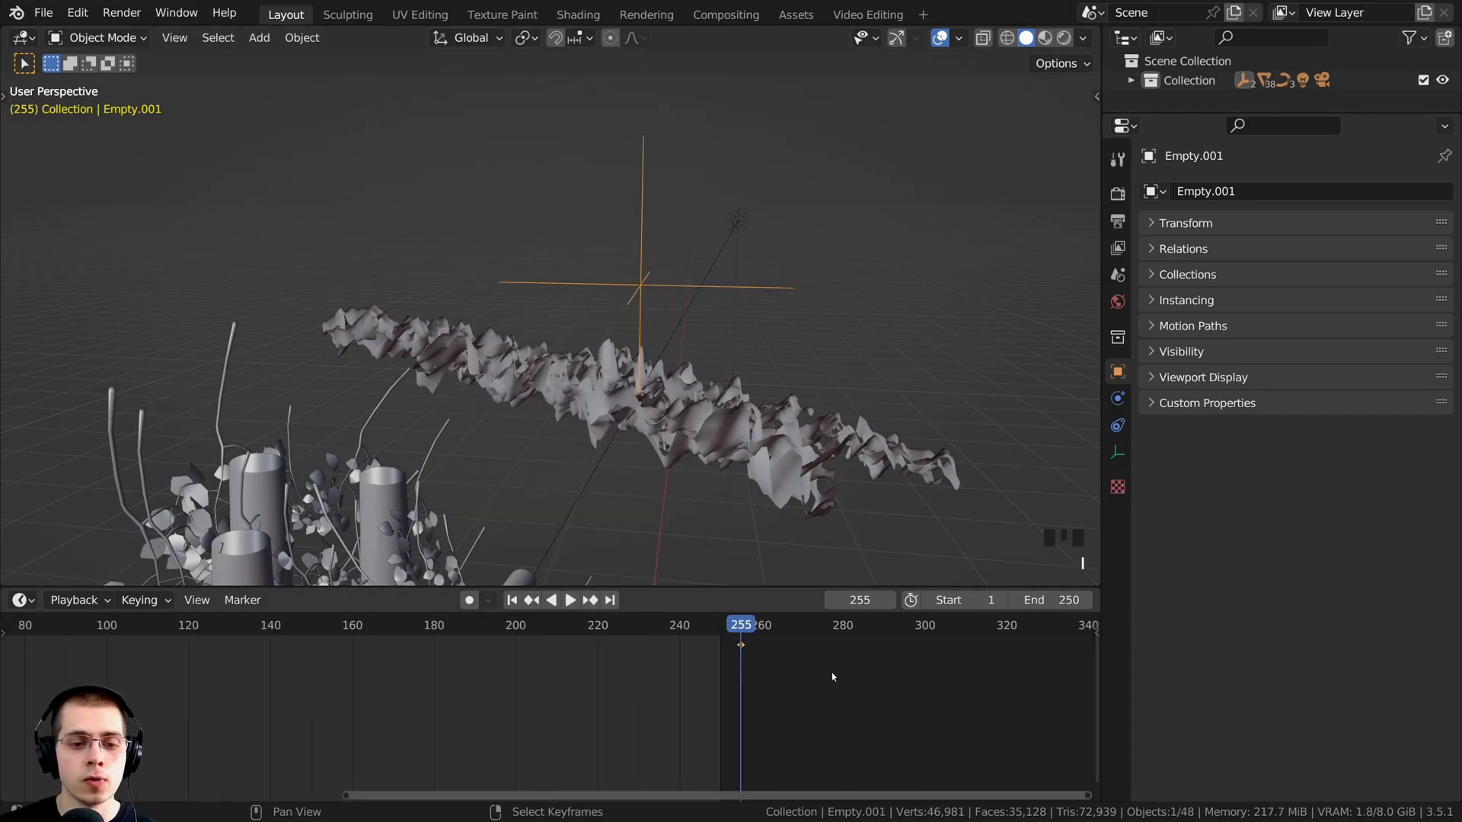
pyautogui.press('space')
pyautogui.moveTo(637, 499); pyautogui.dragTo(601, 323, button='middle')
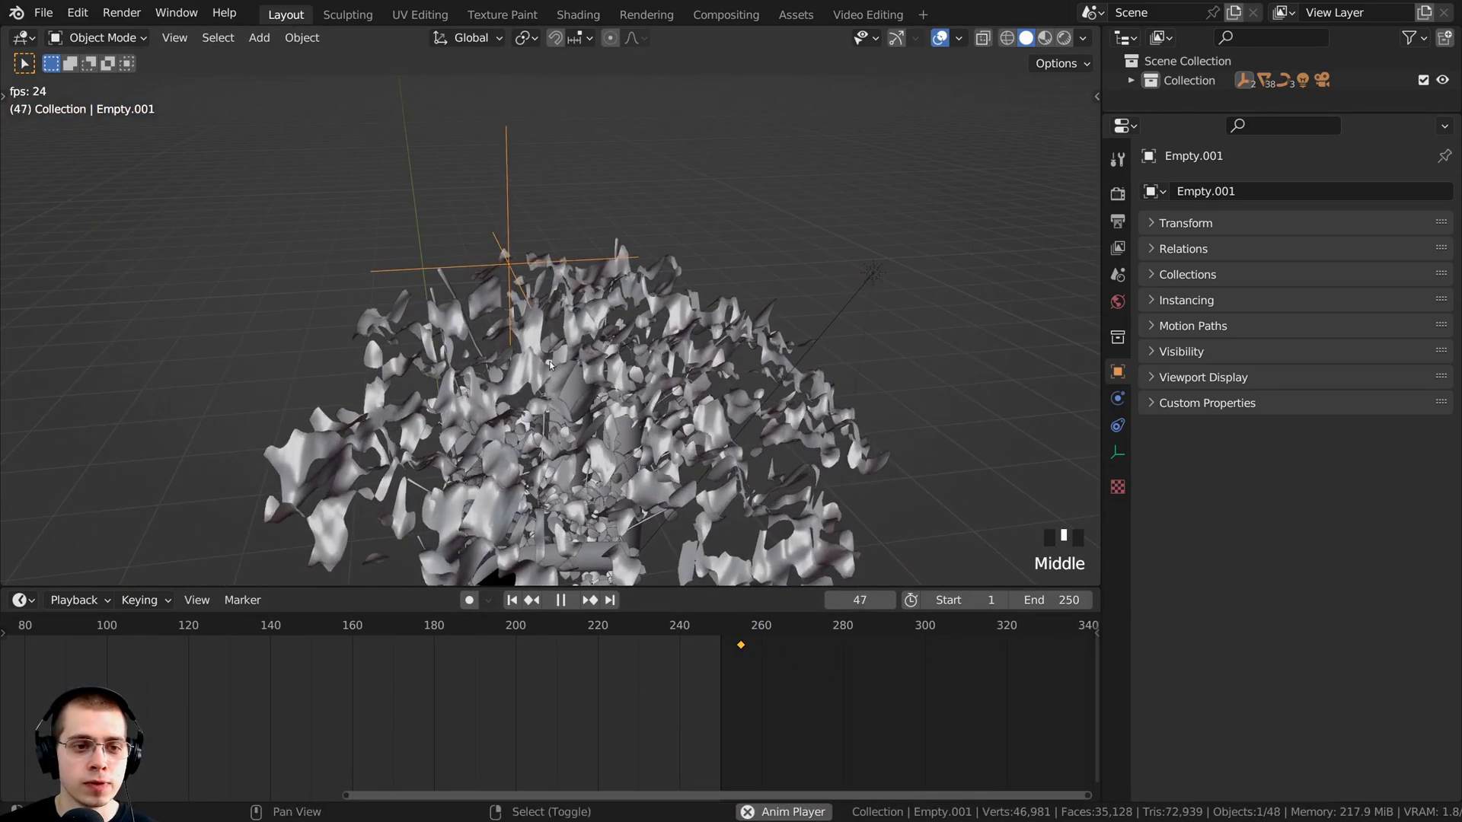
pyautogui.scroll(3, 604, 322)
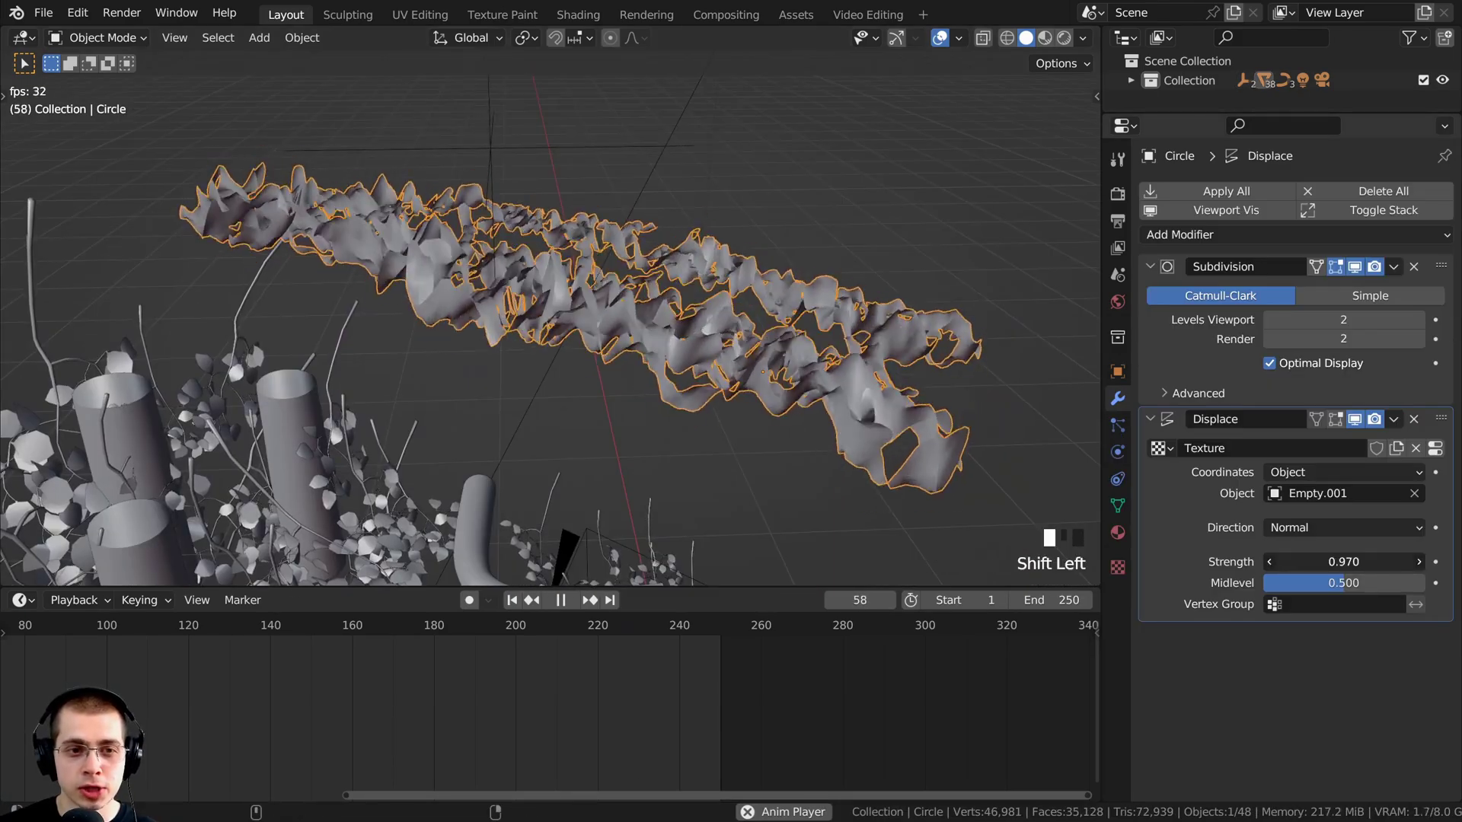
pyautogui.moveTo(1343, 561); pyautogui.dragTo(1393, 562)
pyautogui.rightClick(1343, 562)
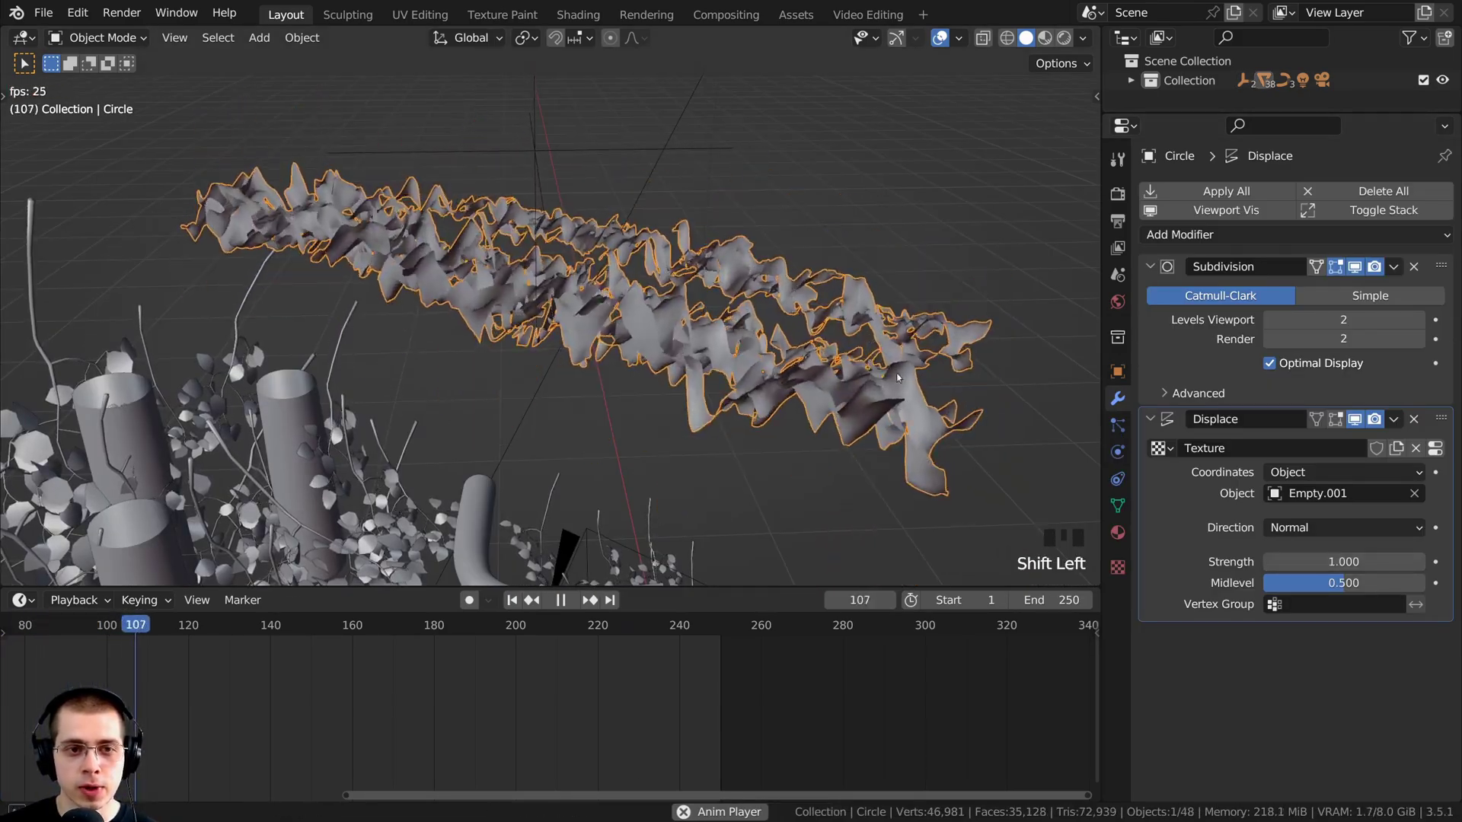
# Step: Switch the viewport to rendered shading and start playing the animation
pyautogui.moveTo(761, 368)
pyautogui.mouseDown(button='middle')
pyautogui.moveTo(726, 393)
pyautogui.moveTo(711, 347)
pyautogui.moveTo(686, 380)
pyautogui.moveTo(636, 368)
pyautogui.moveTo(685, 365)
pyautogui.mouseUp(button='middle')
pyautogui.scroll(-3, 726, 395)
pyautogui.press('z')
pyautogui.click(687, 350)
pyautogui.scroll(3, 636, 369)
pyautogui.press('space')
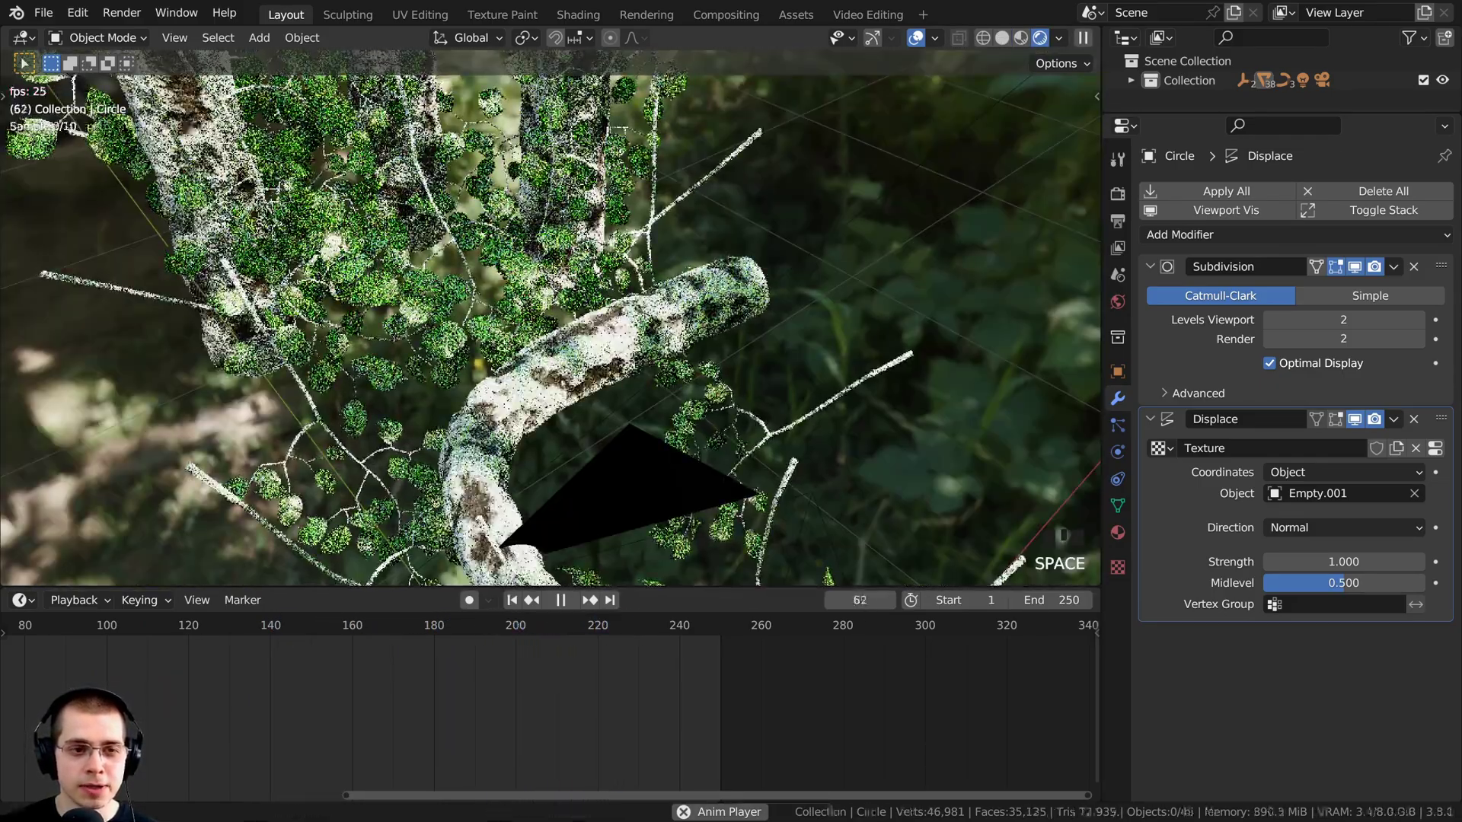
# Step: Examine the canopy's moving shadows on the branch and leaves from close up during rendered playback
pyautogui.keyDown('shift'); pyautogui.moveTo(670, 358); pyautogui.dragTo(701, 367, button='middle'); pyautogui.keyUp('shift')
pyautogui.scroll(8, 670, 357)
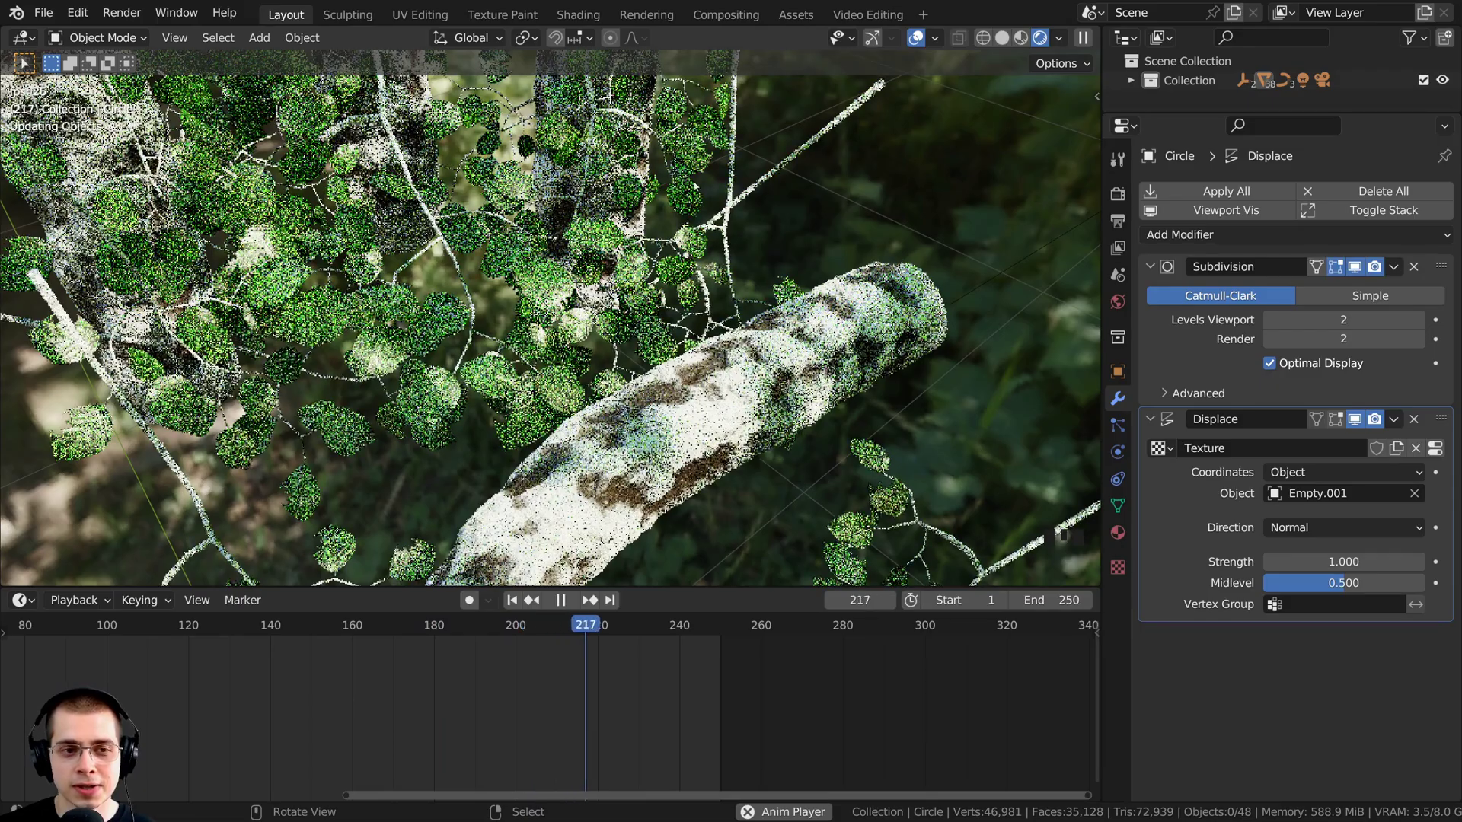
pyautogui.scroll(-3, 548, 327)
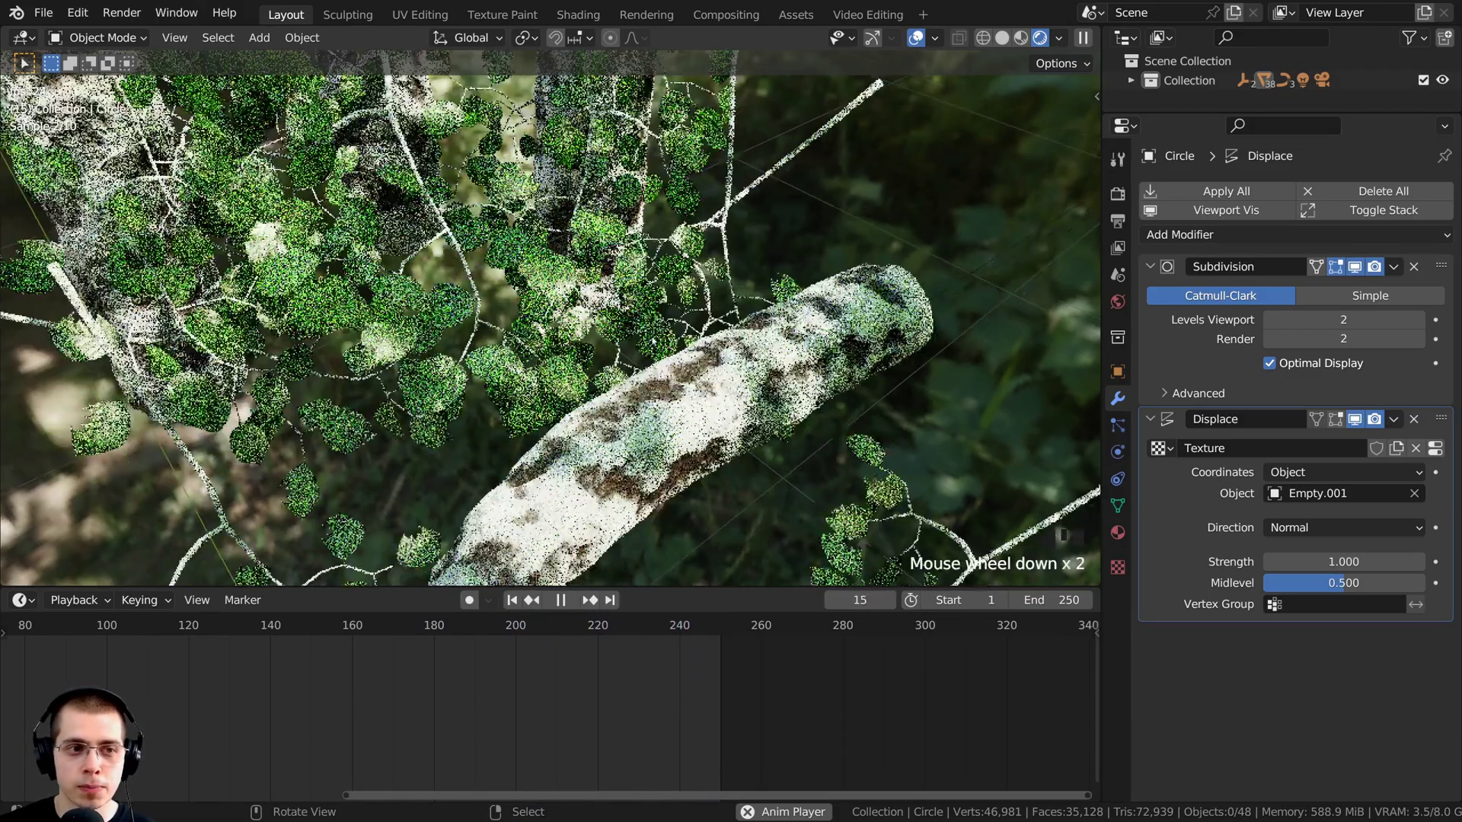
pyautogui.moveTo(548, 327); pyautogui.dragTo(609, 316, button='middle')
# Step: Stop the playback, return to the camera view and select the camera
pyautogui.press('space')
pyautogui.press('space')
pyautogui.press('space')
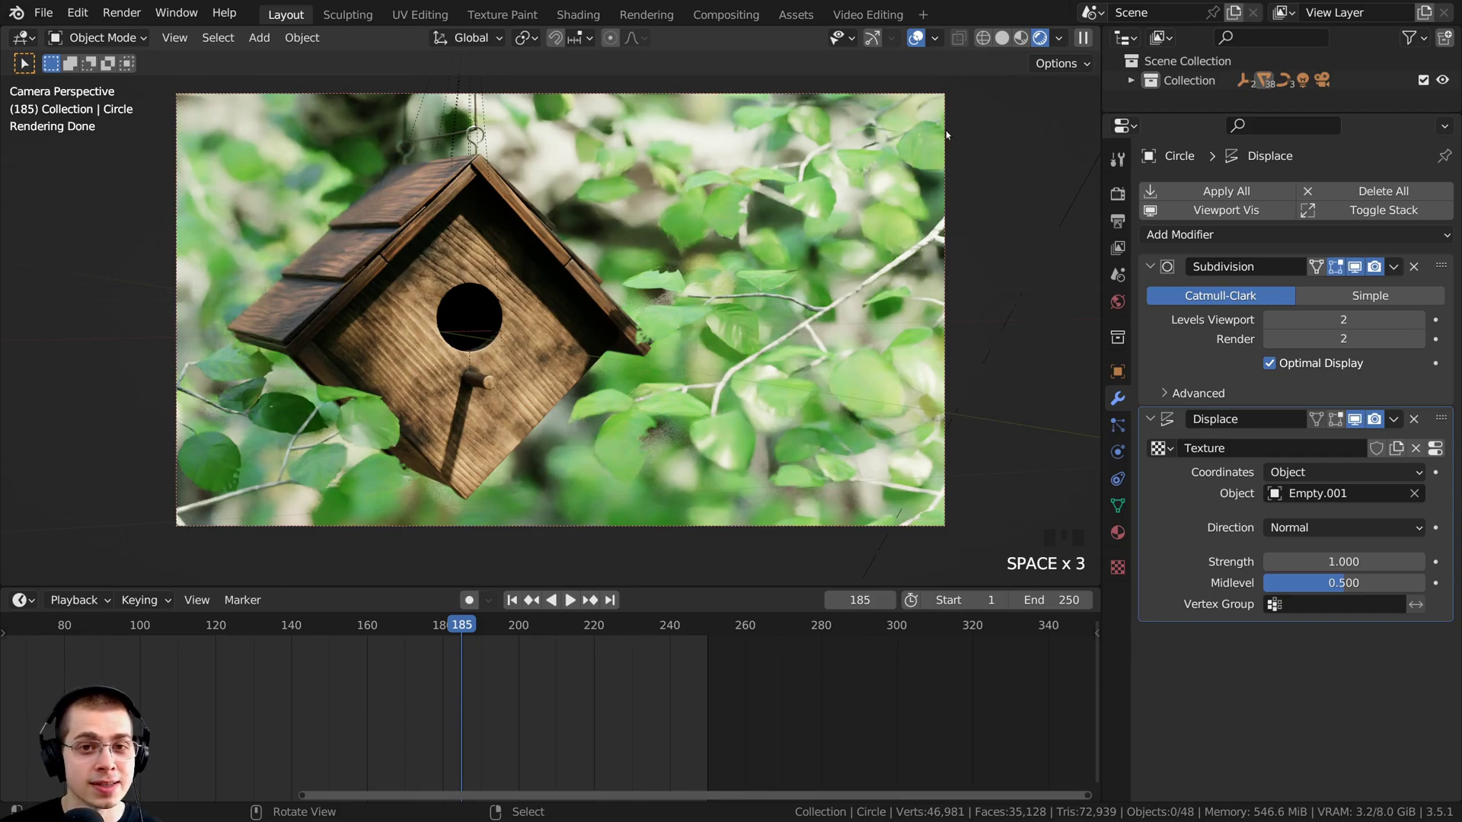
pyautogui.rightClick(943, 111)
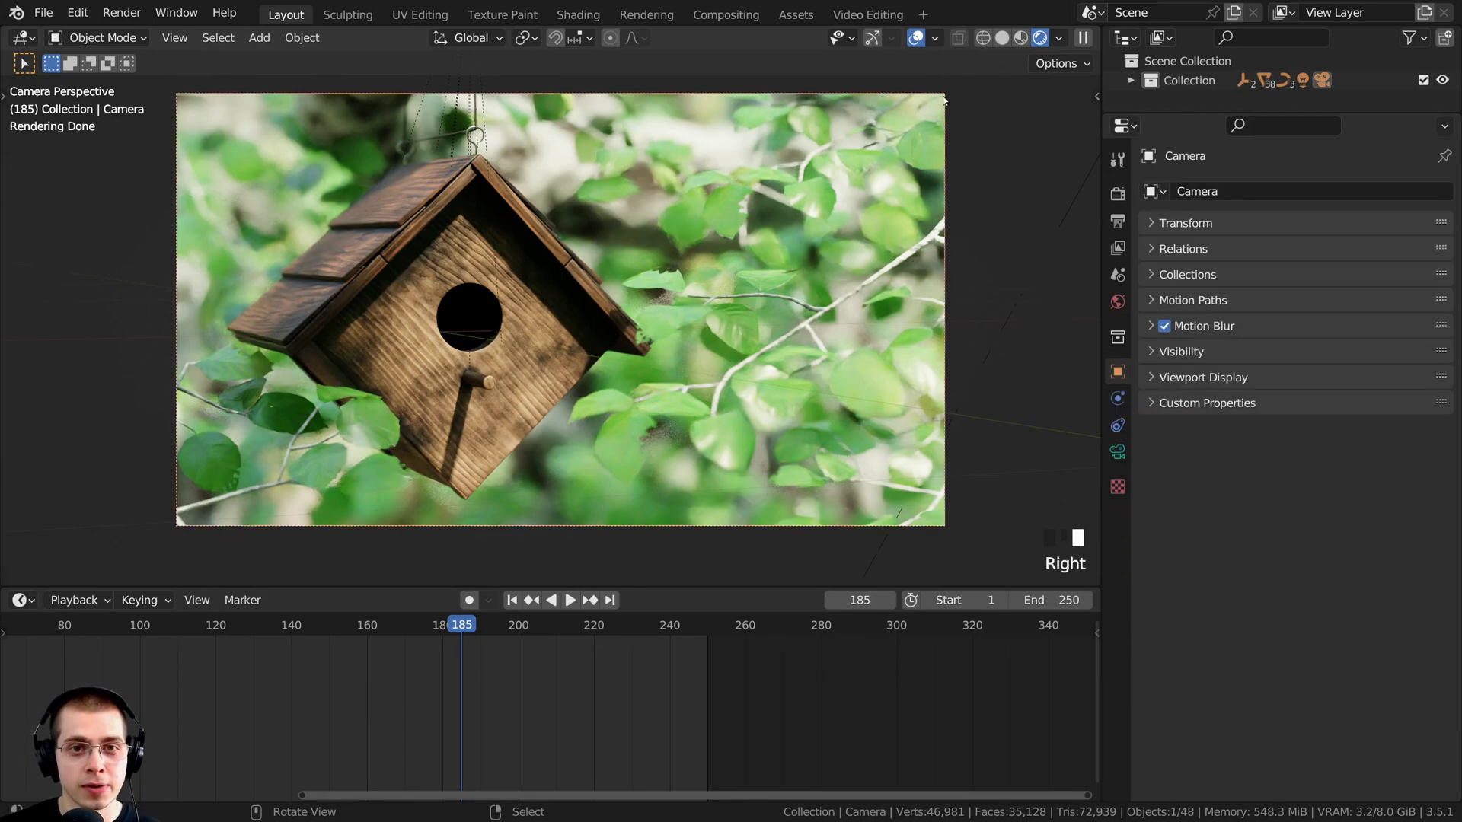
# Step: Go to frame 0 and turn on Auto Keying
pyautogui.scroll(-13, 516, 688)
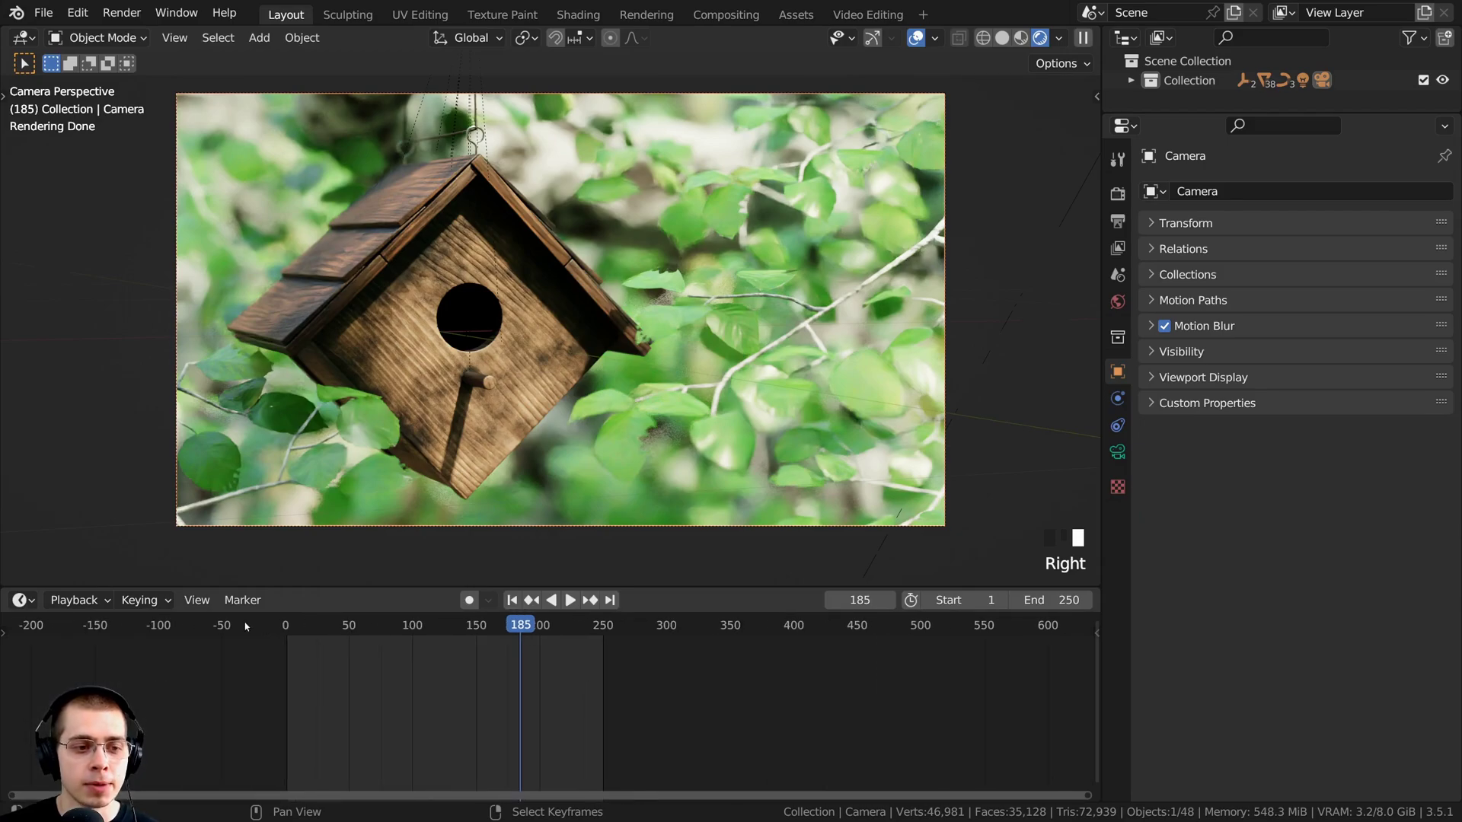
pyautogui.click(245, 623)
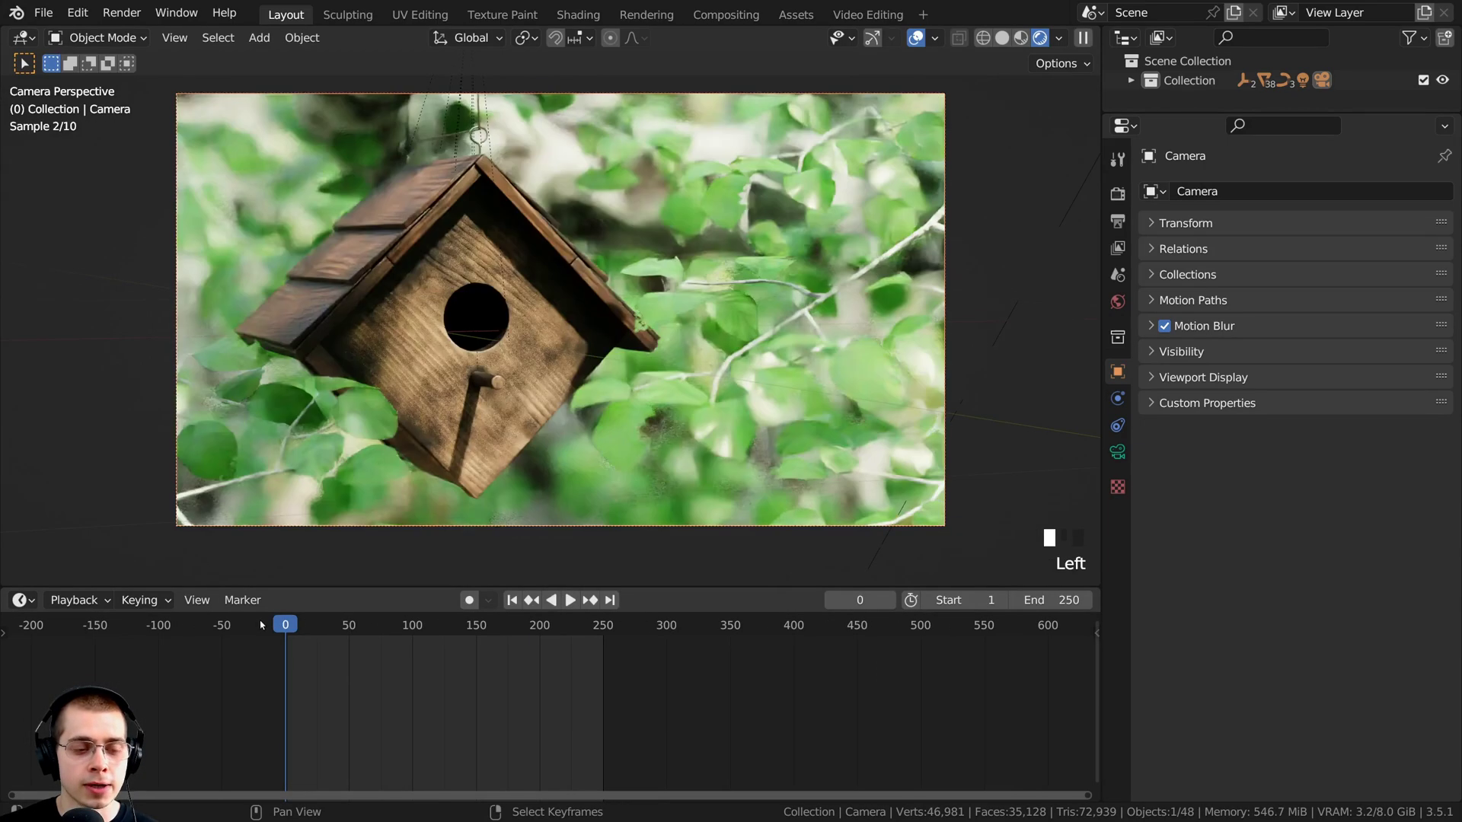
pyautogui.click(470, 601)
# Step: Move the camera at frame 0 and rotate it about -3.9° around the global Z axis to frame the birdhouse
pyautogui.press('g')
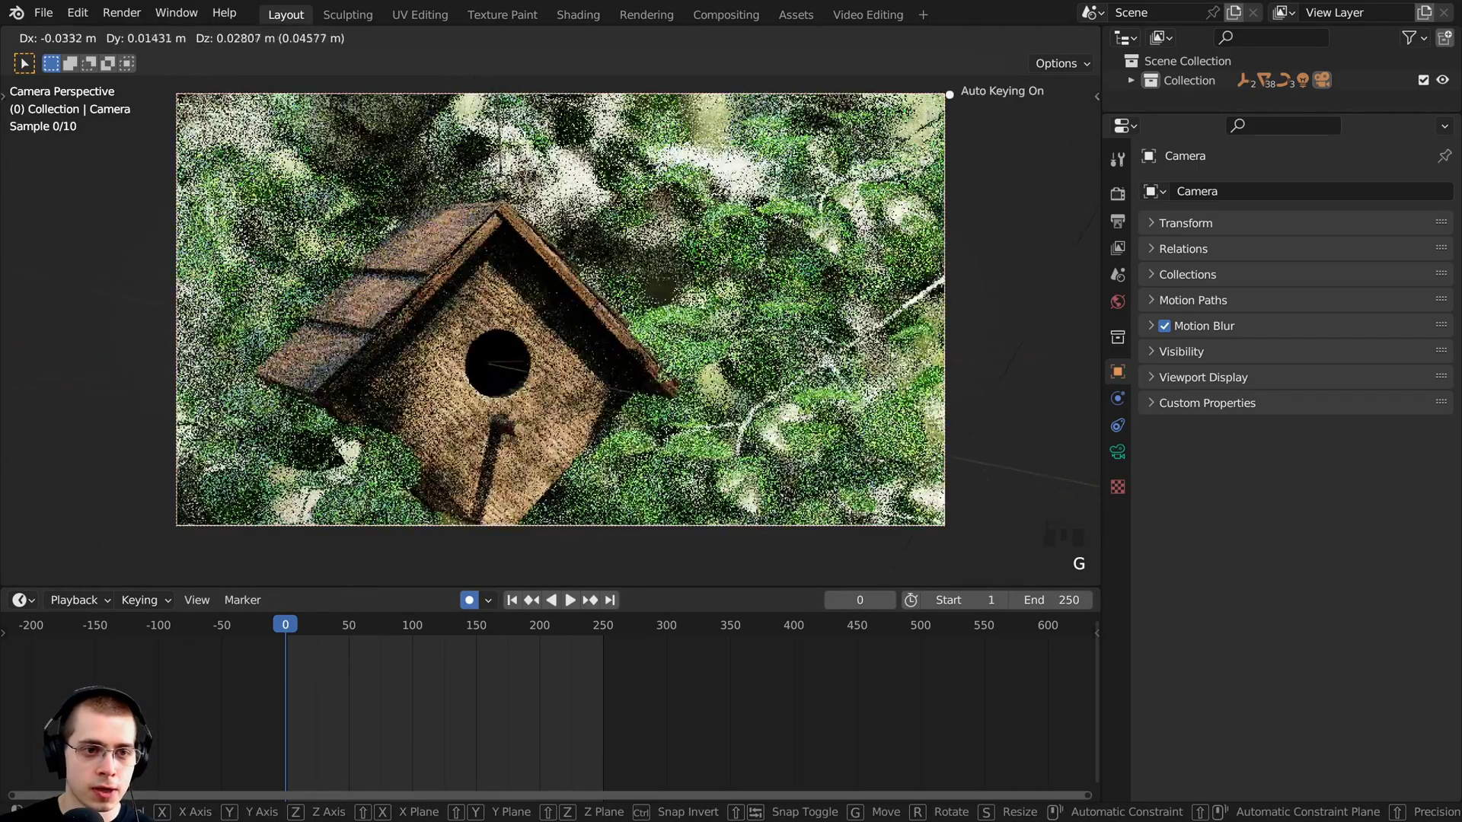
pyautogui.click(501, 289)
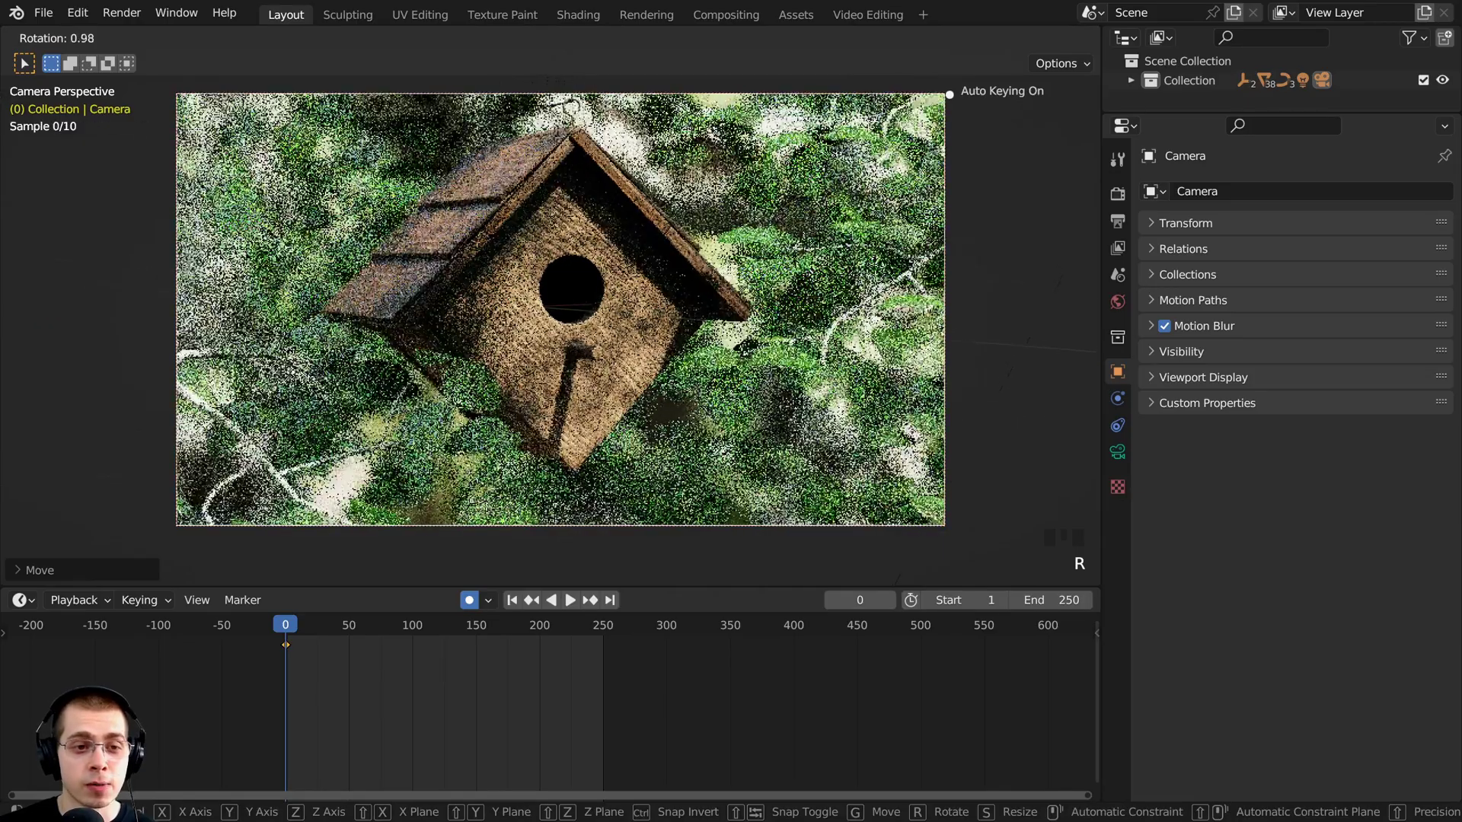
pyautogui.press('z')
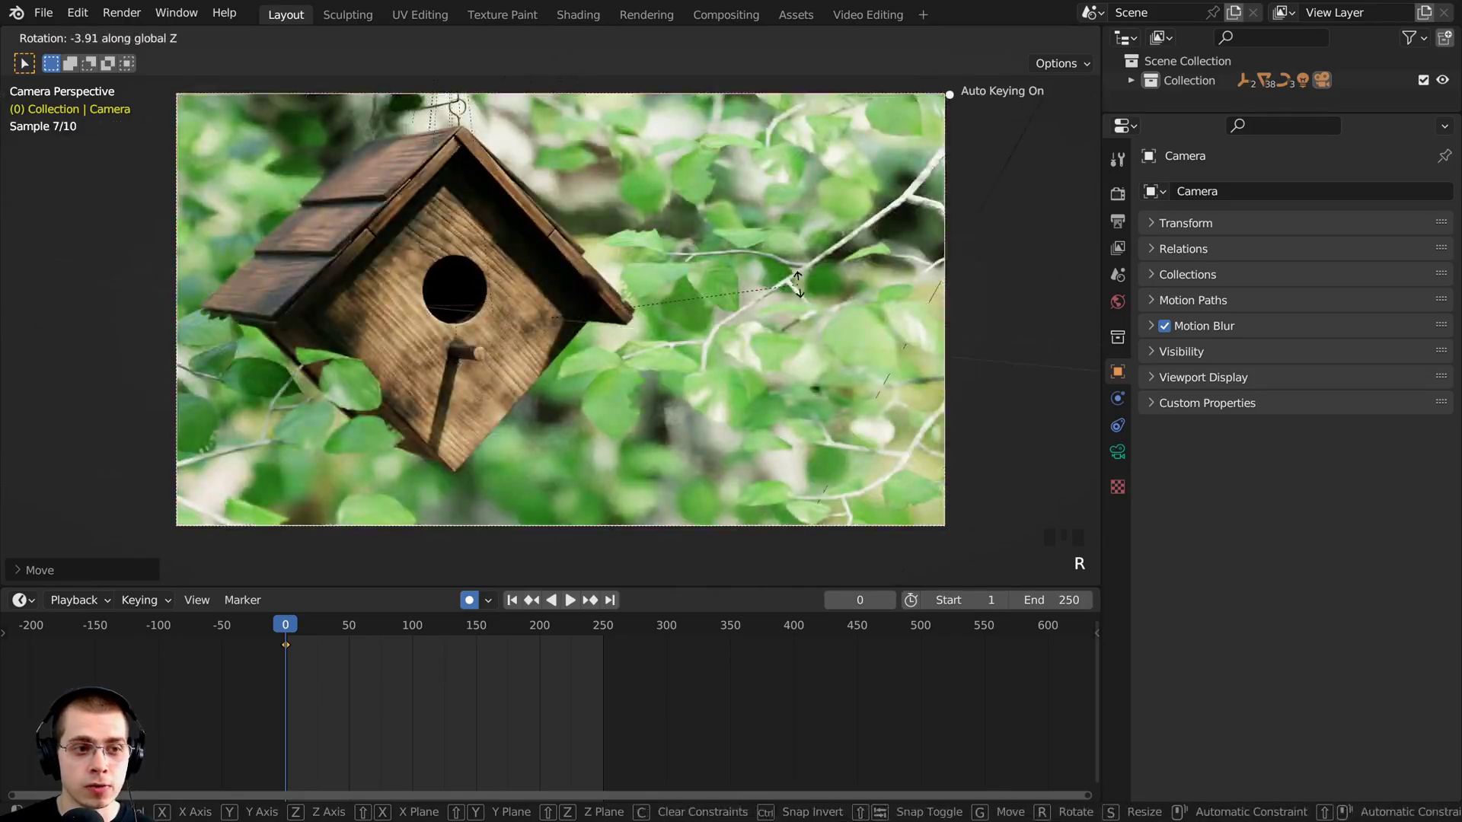
pyautogui.click(797, 283)
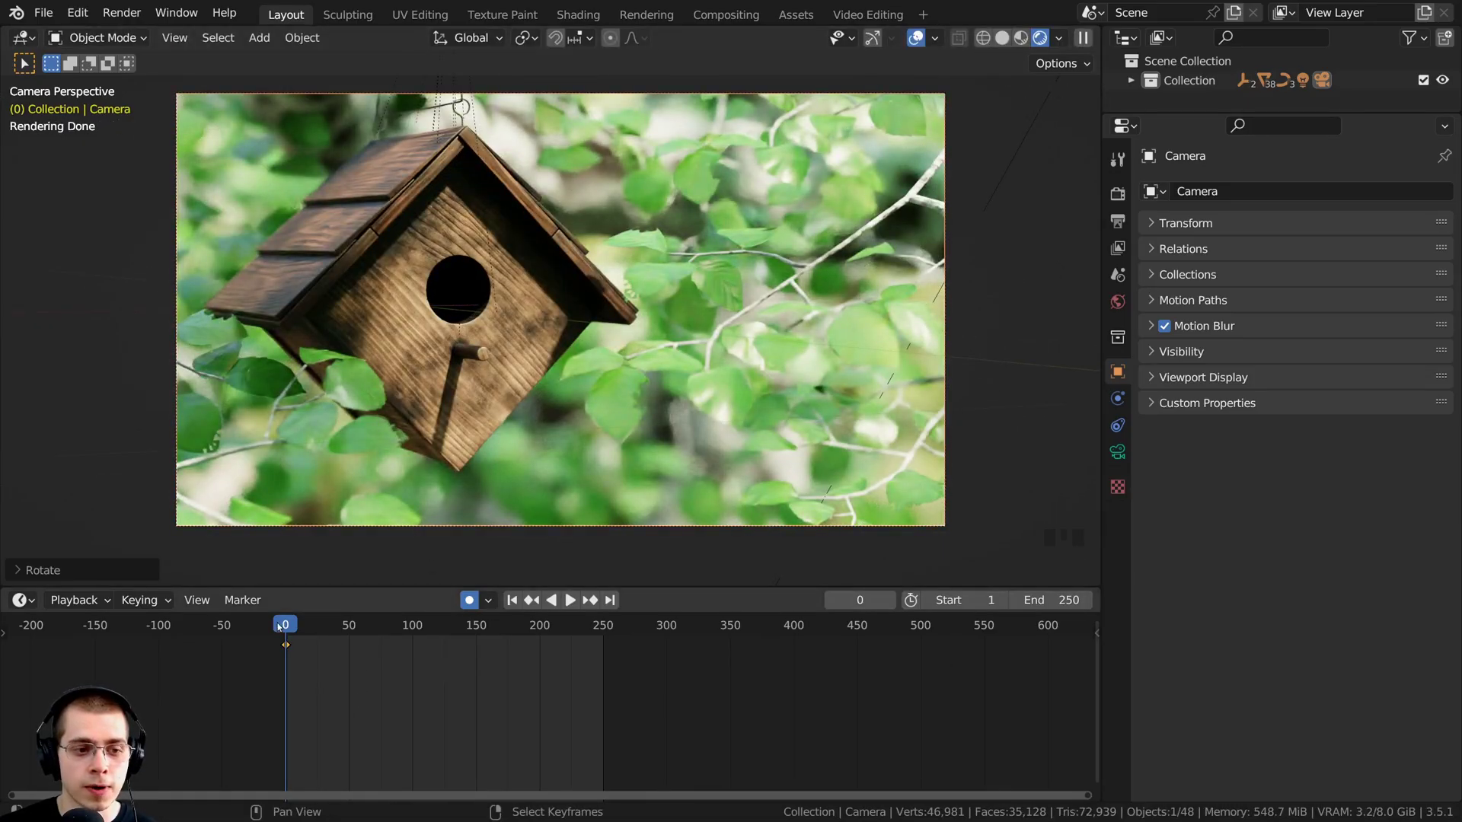
# Step: At frame 250, move the camera sideways and rotate it around the global Z axis back towards the birdhouse
pyautogui.moveTo(304, 625); pyautogui.dragTo(605, 625)
pyautogui.scroll(14, 762, 663)
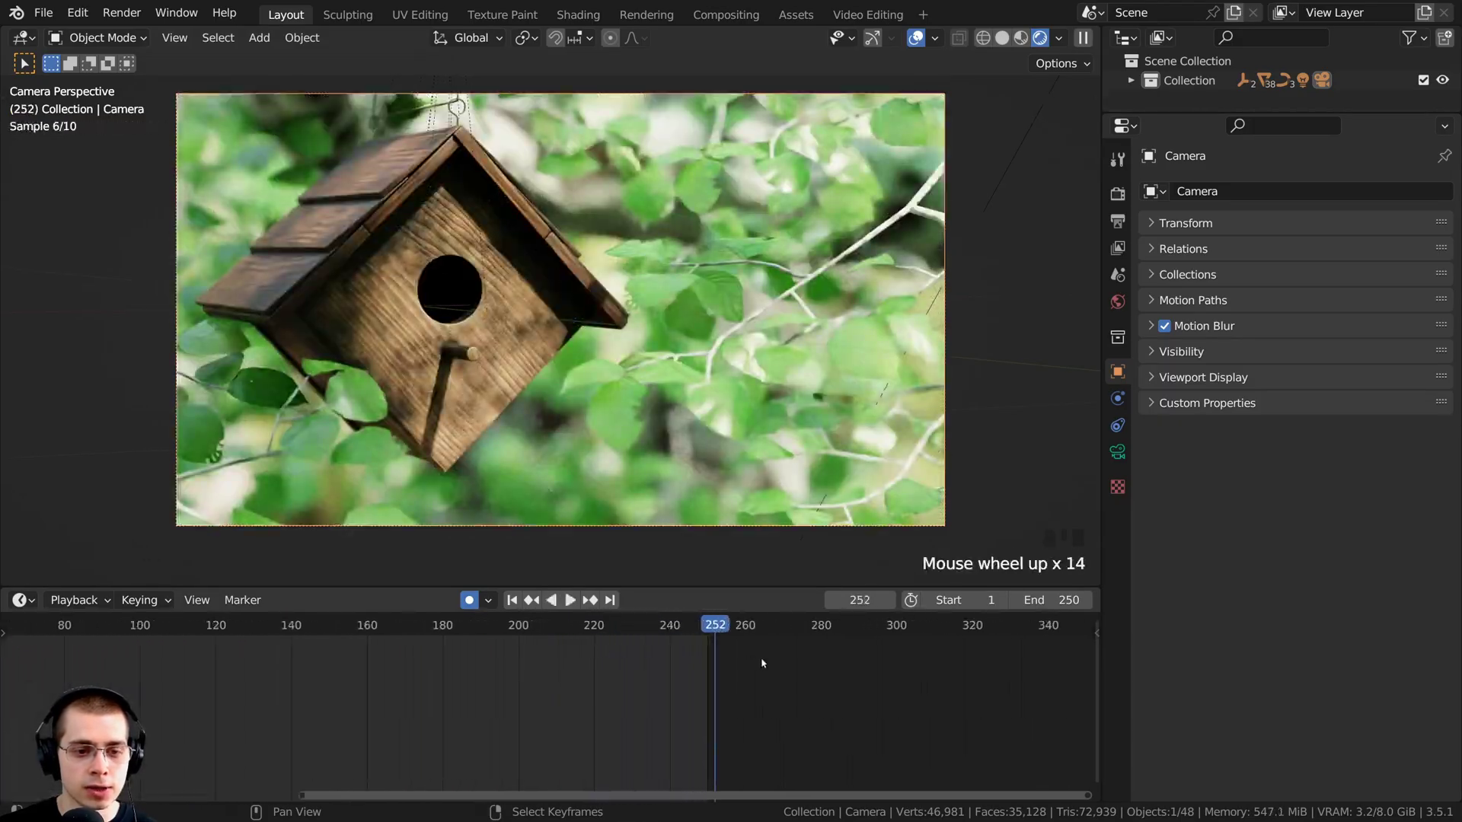
pyautogui.press('Left')
pyautogui.press('Left')
pyautogui.press('Left')
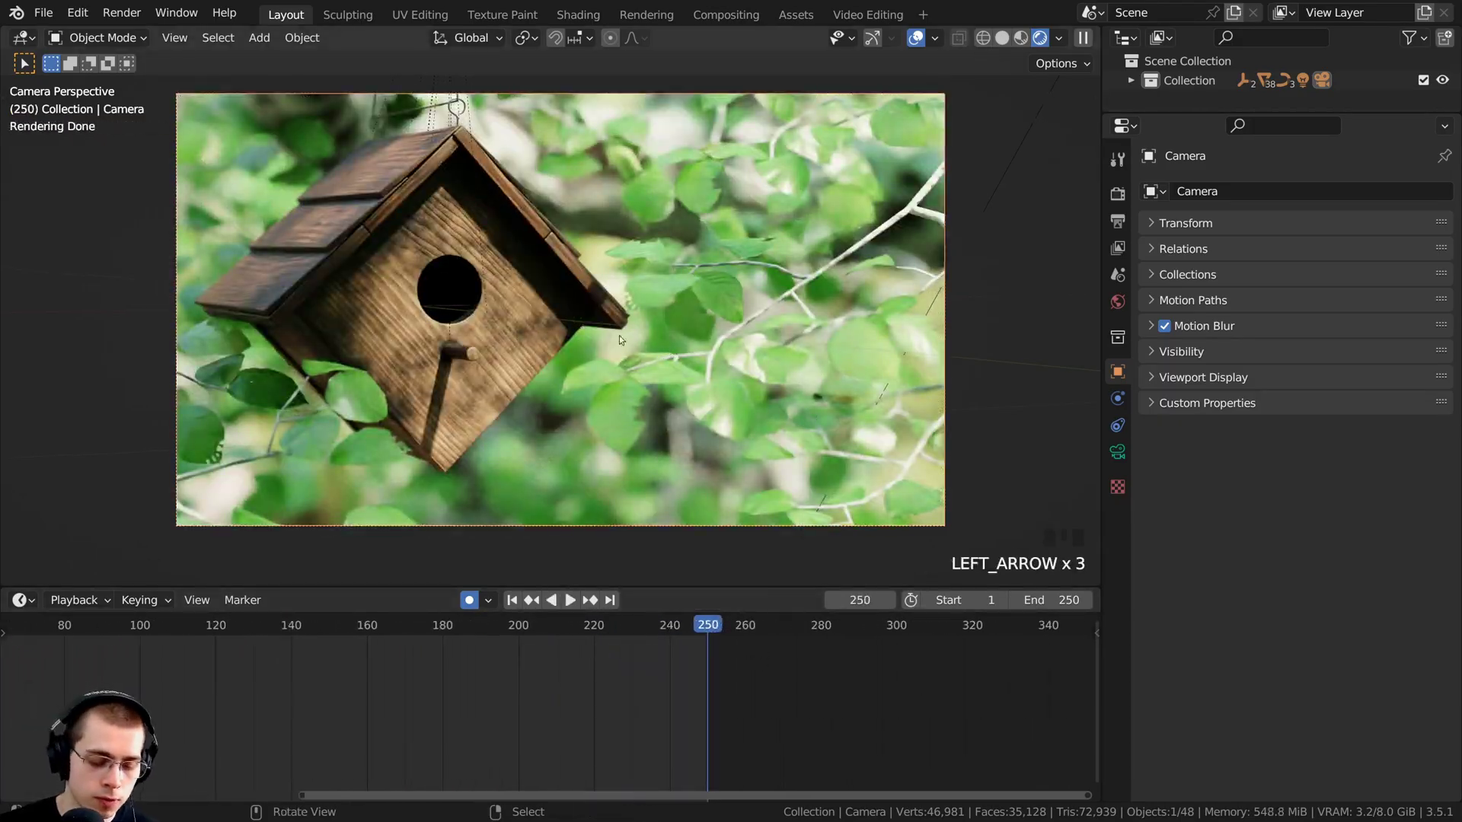
pyautogui.press('g')
pyautogui.click(767, 318)
pyautogui.press('r')
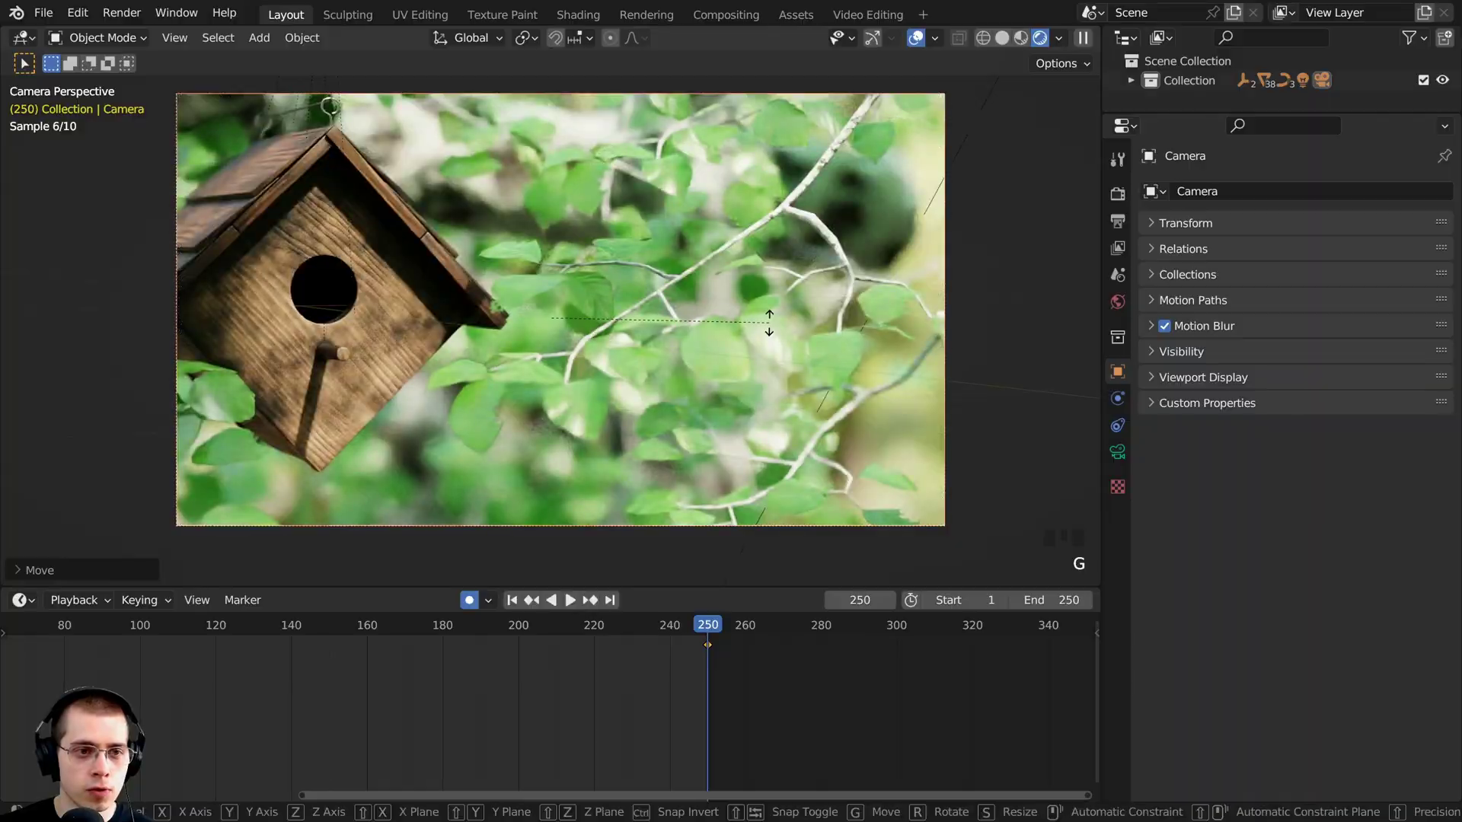
pyautogui.press('z')
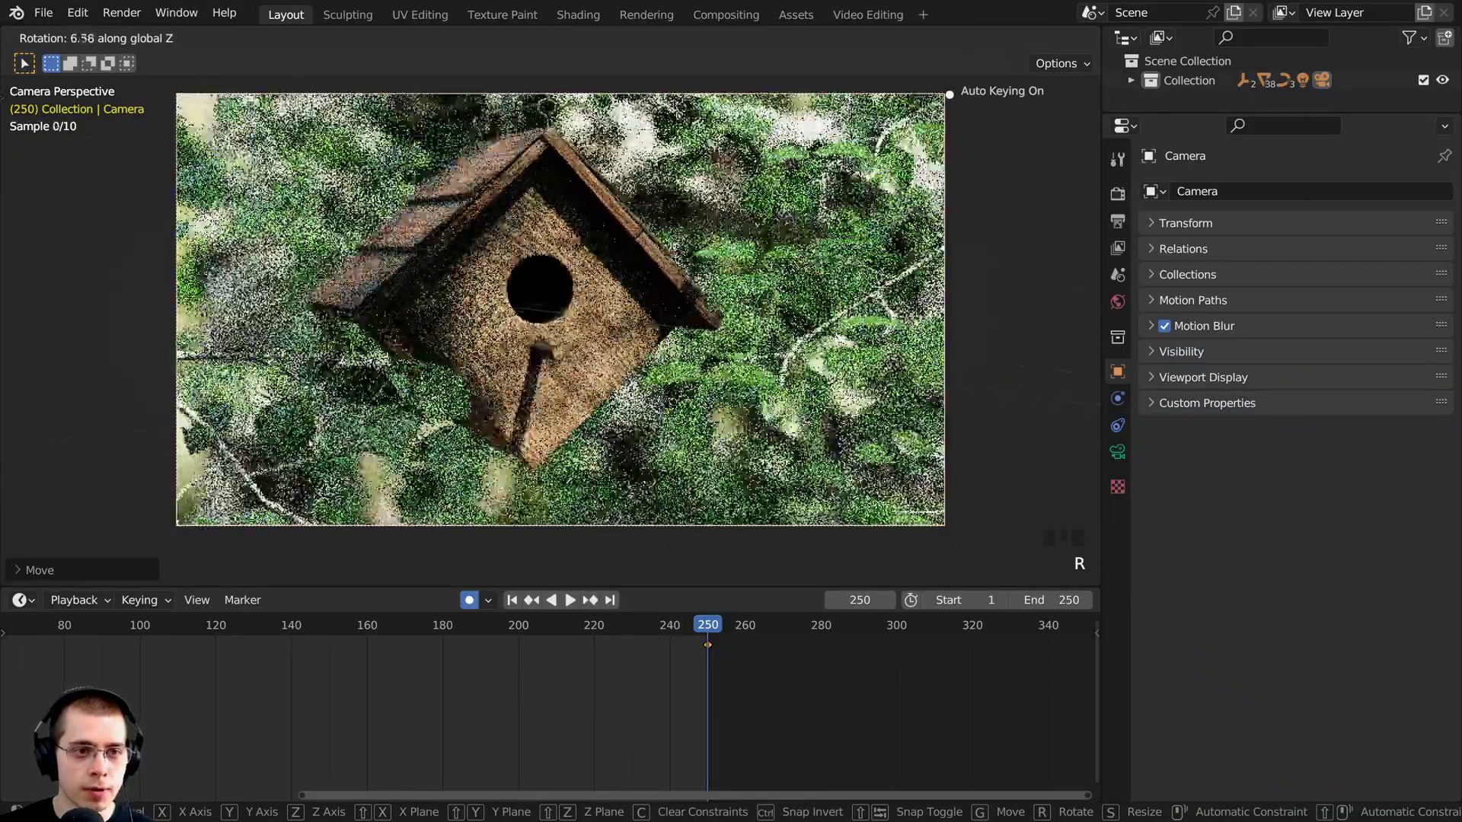
pyautogui.click(775, 350)
# Step: Move the camera again at frame 250 to refine the birdhouse's end framing
pyautogui.press('g')
pyautogui.press('g')
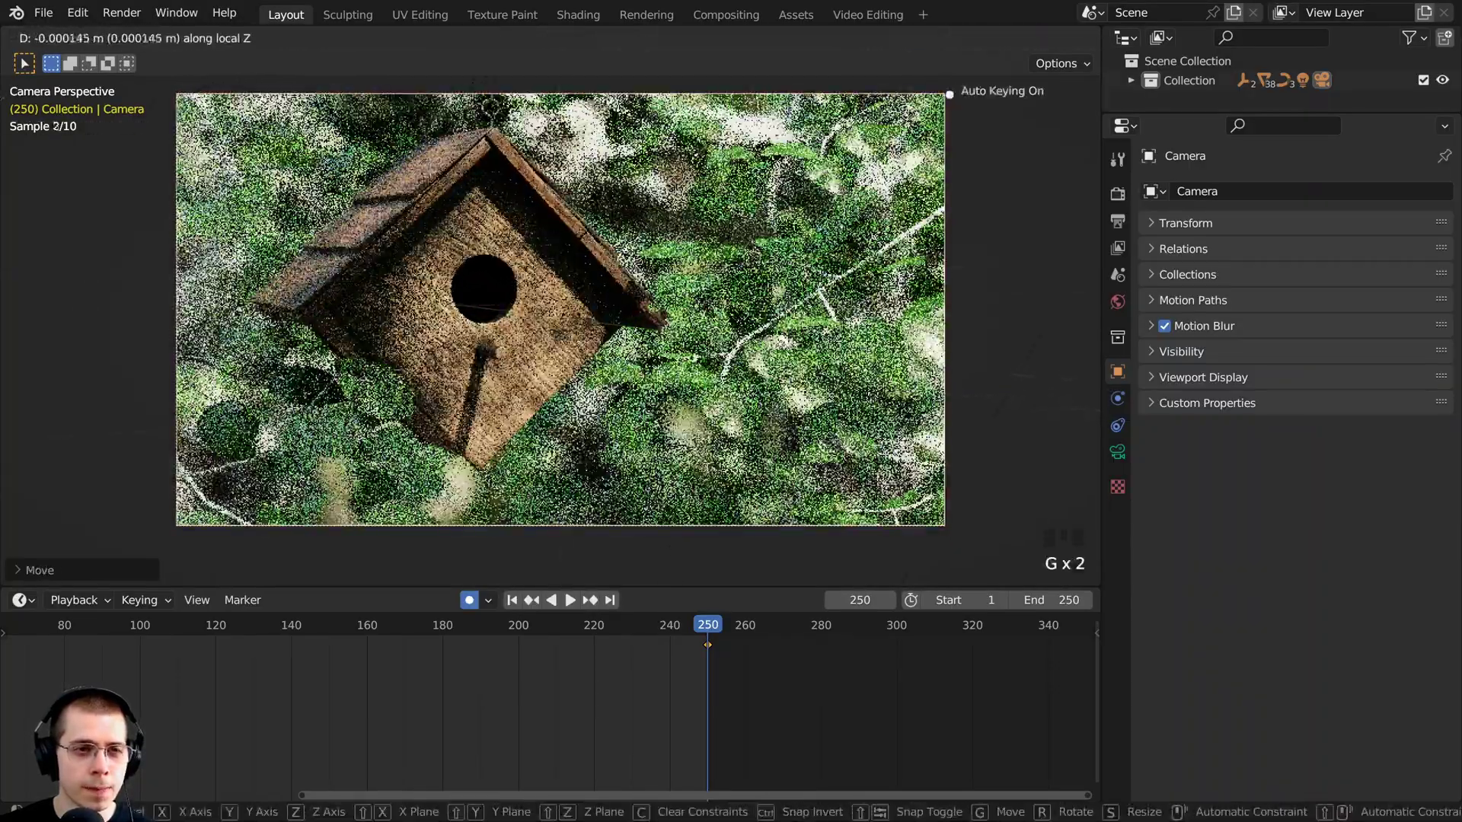
pyautogui.press('g')
pyautogui.click(747, 682)
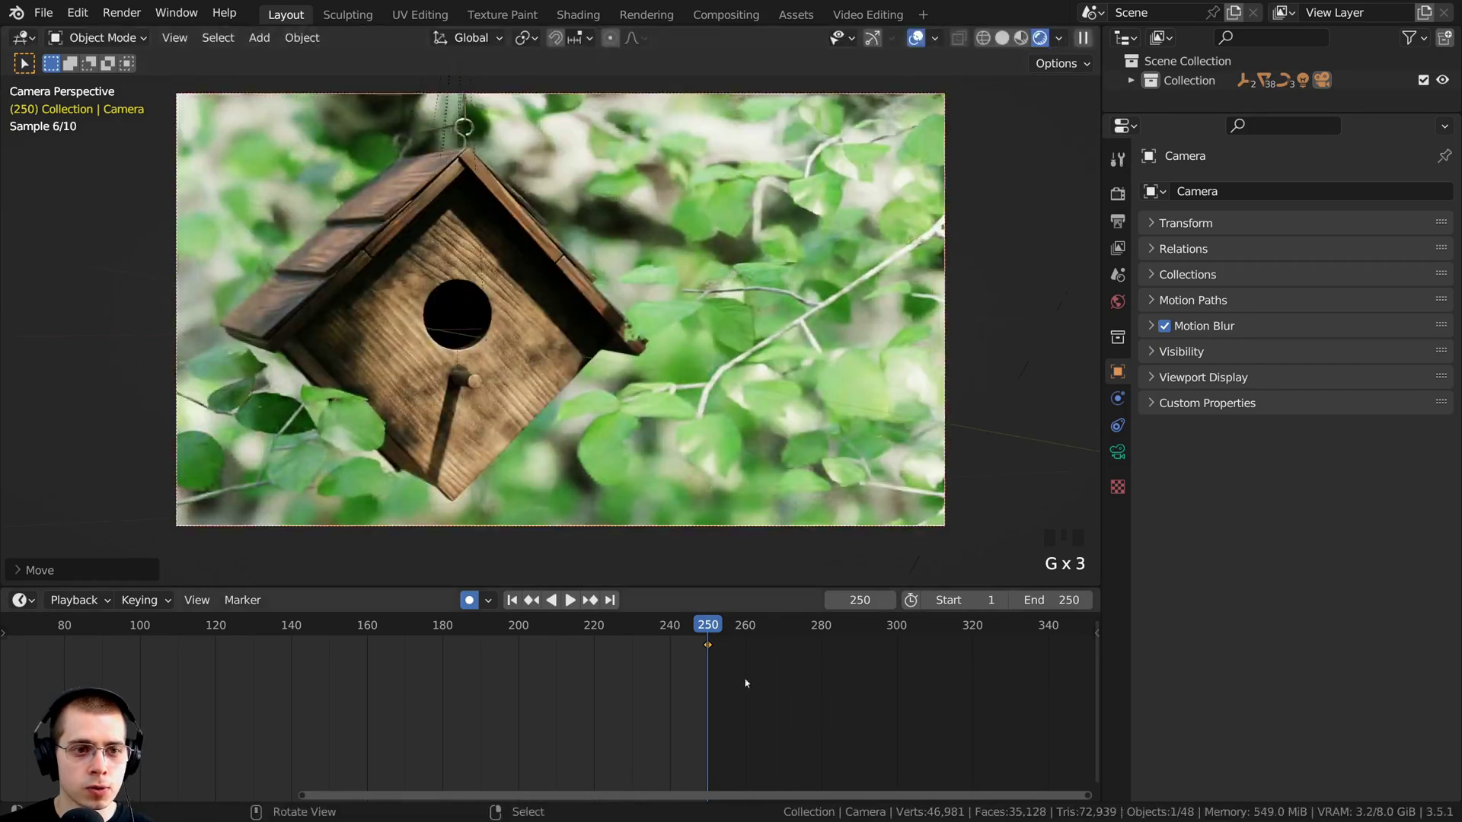
# Step: Set the interpolation of the camera's keyframes to Linear
pyautogui.scroll(-3, 672, 679)
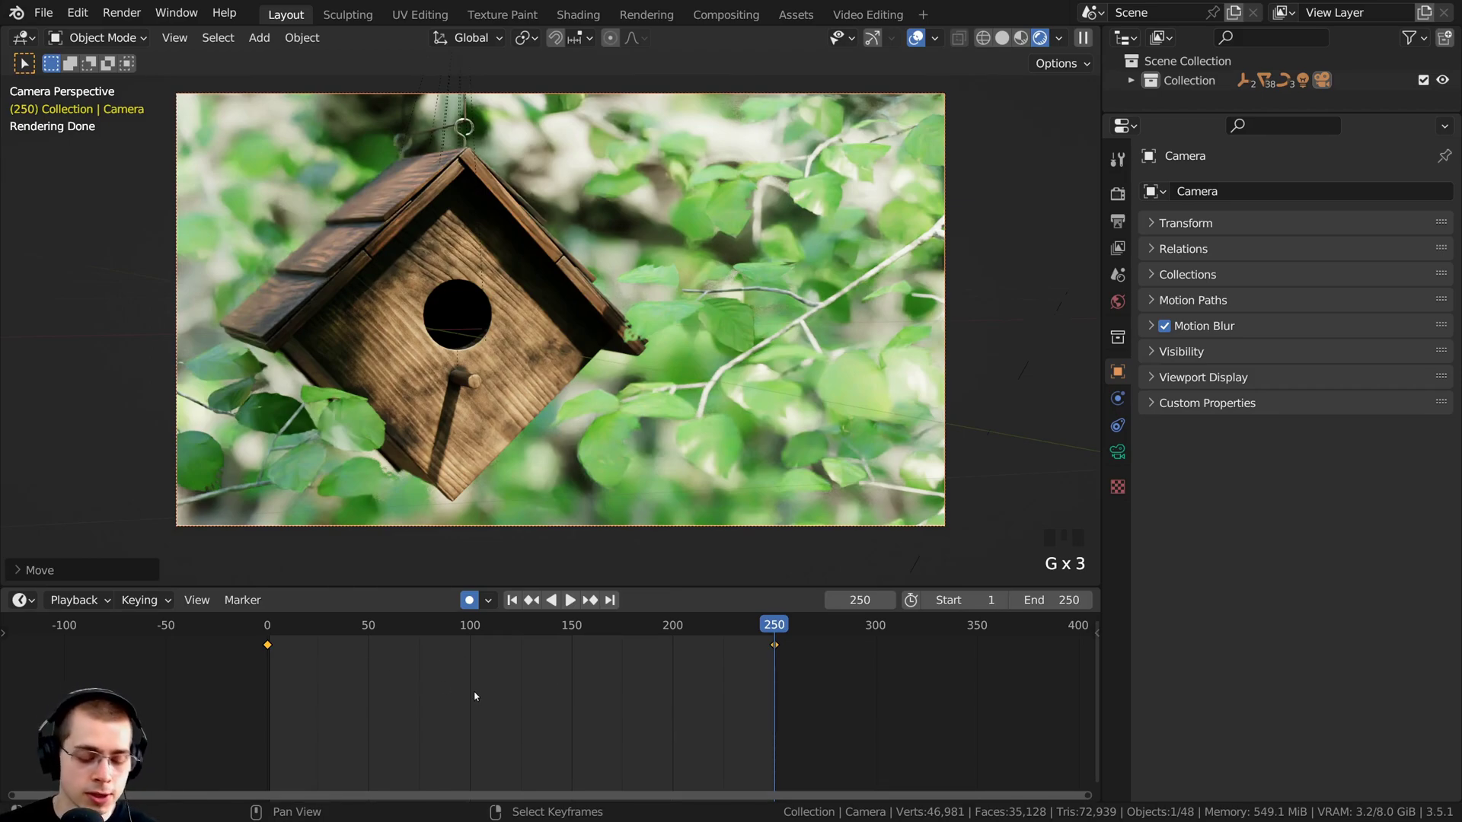
pyautogui.press('t')
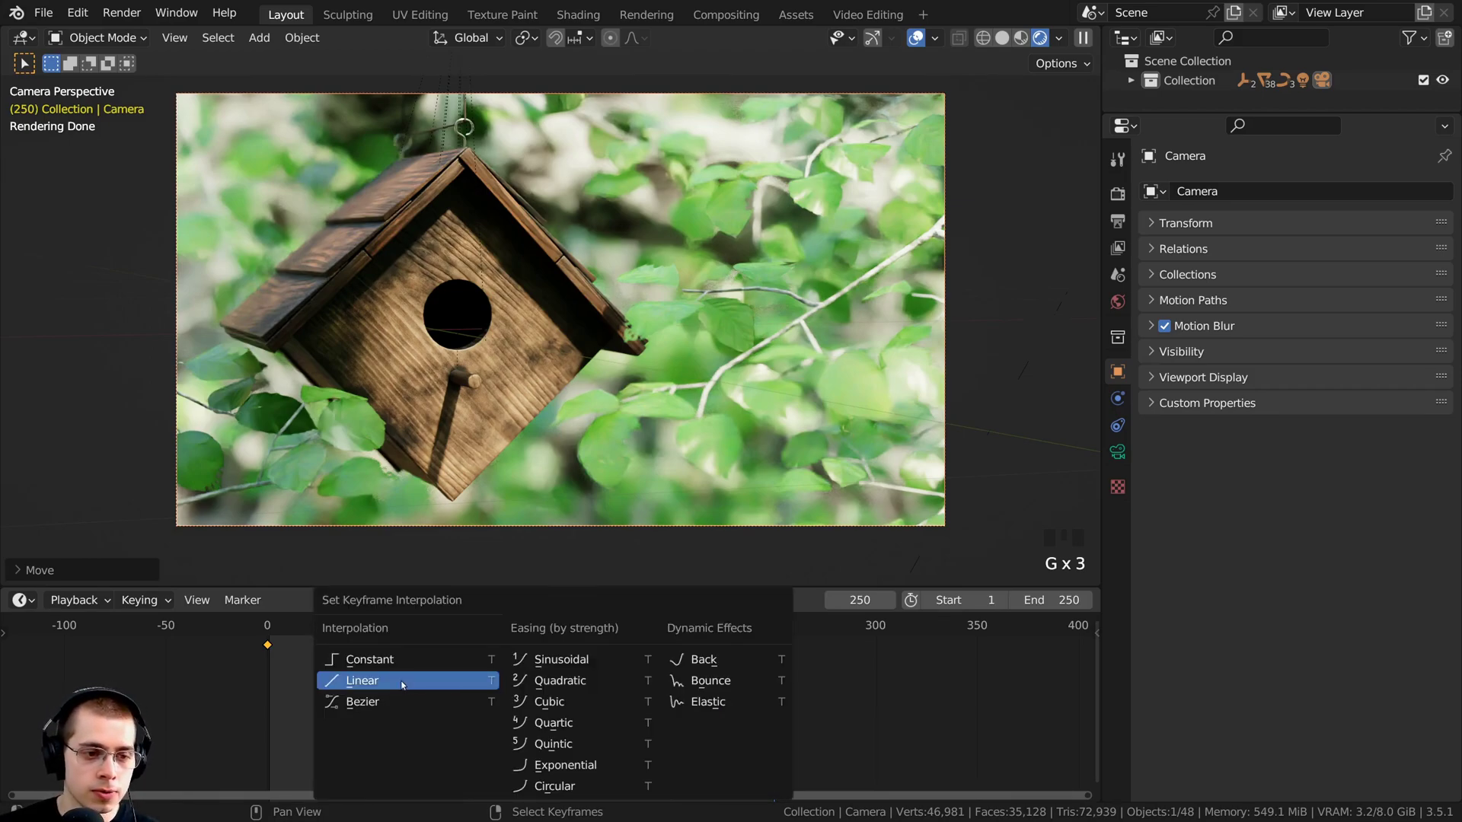
pyautogui.click(349, 682)
# Step: Play back the camera move, switch the viewport to solid shading and stop the playback
pyautogui.press('space')
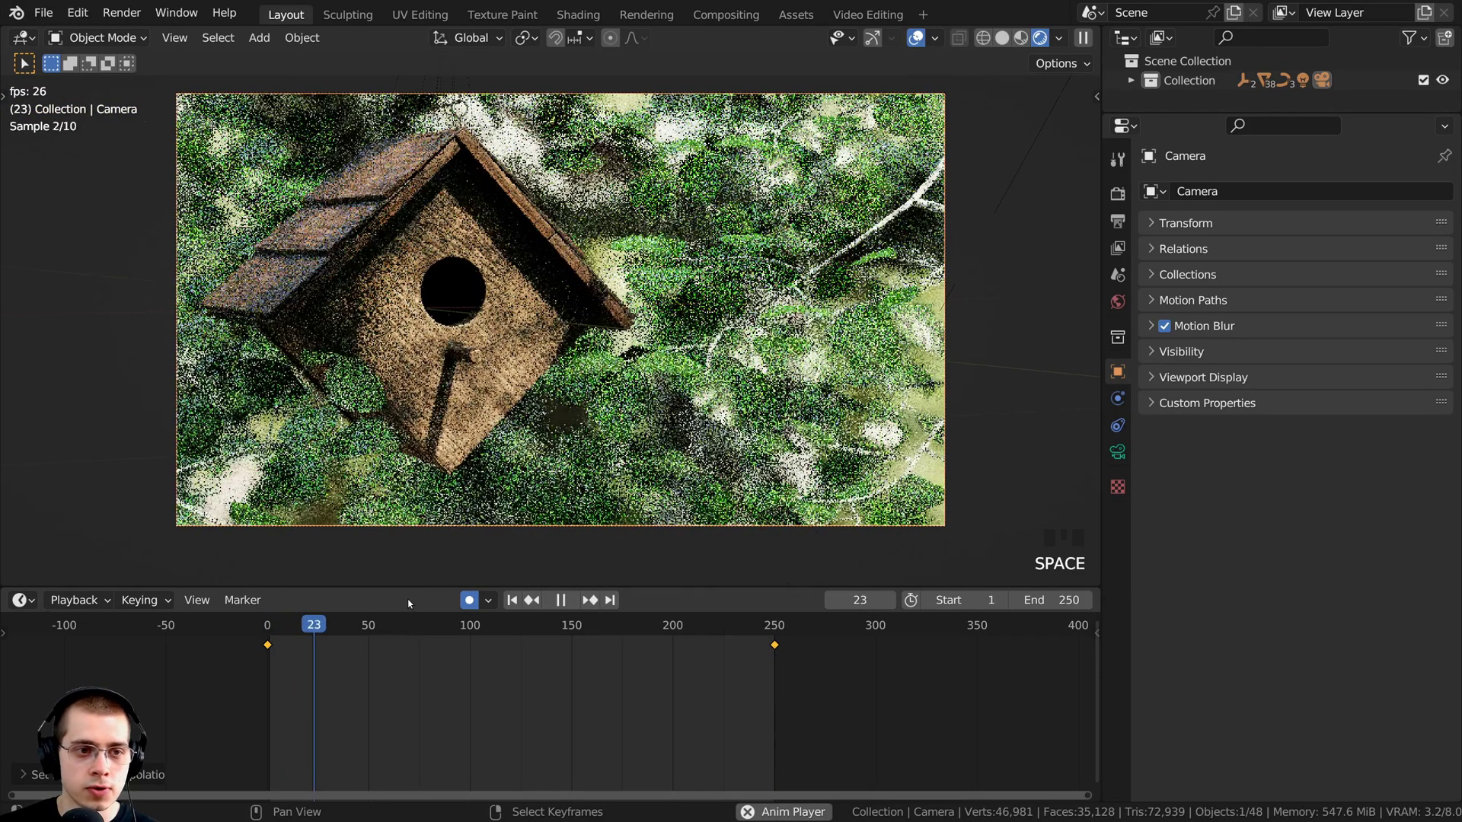
pyautogui.press('z')
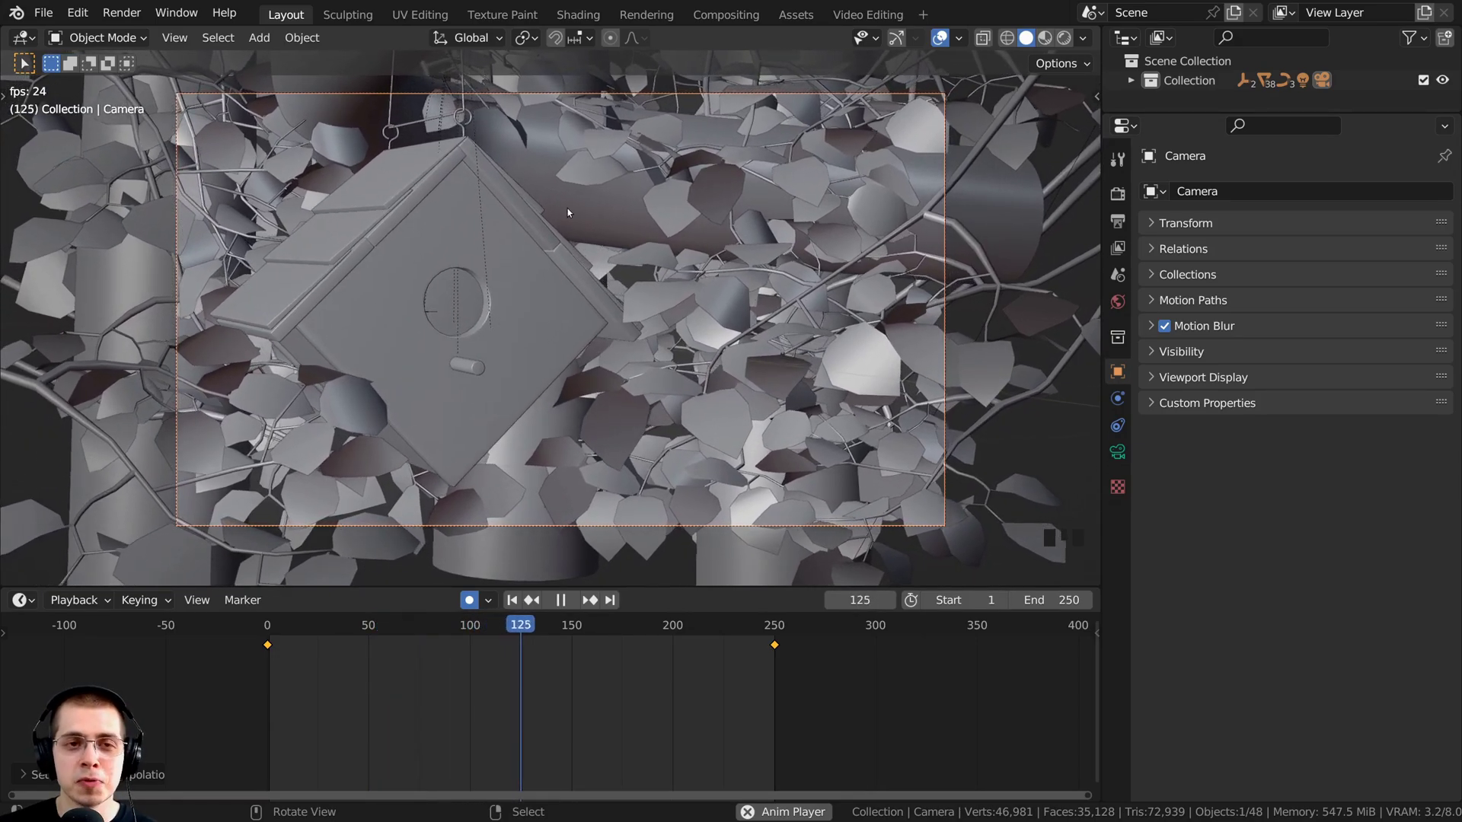
pyautogui.press('space')
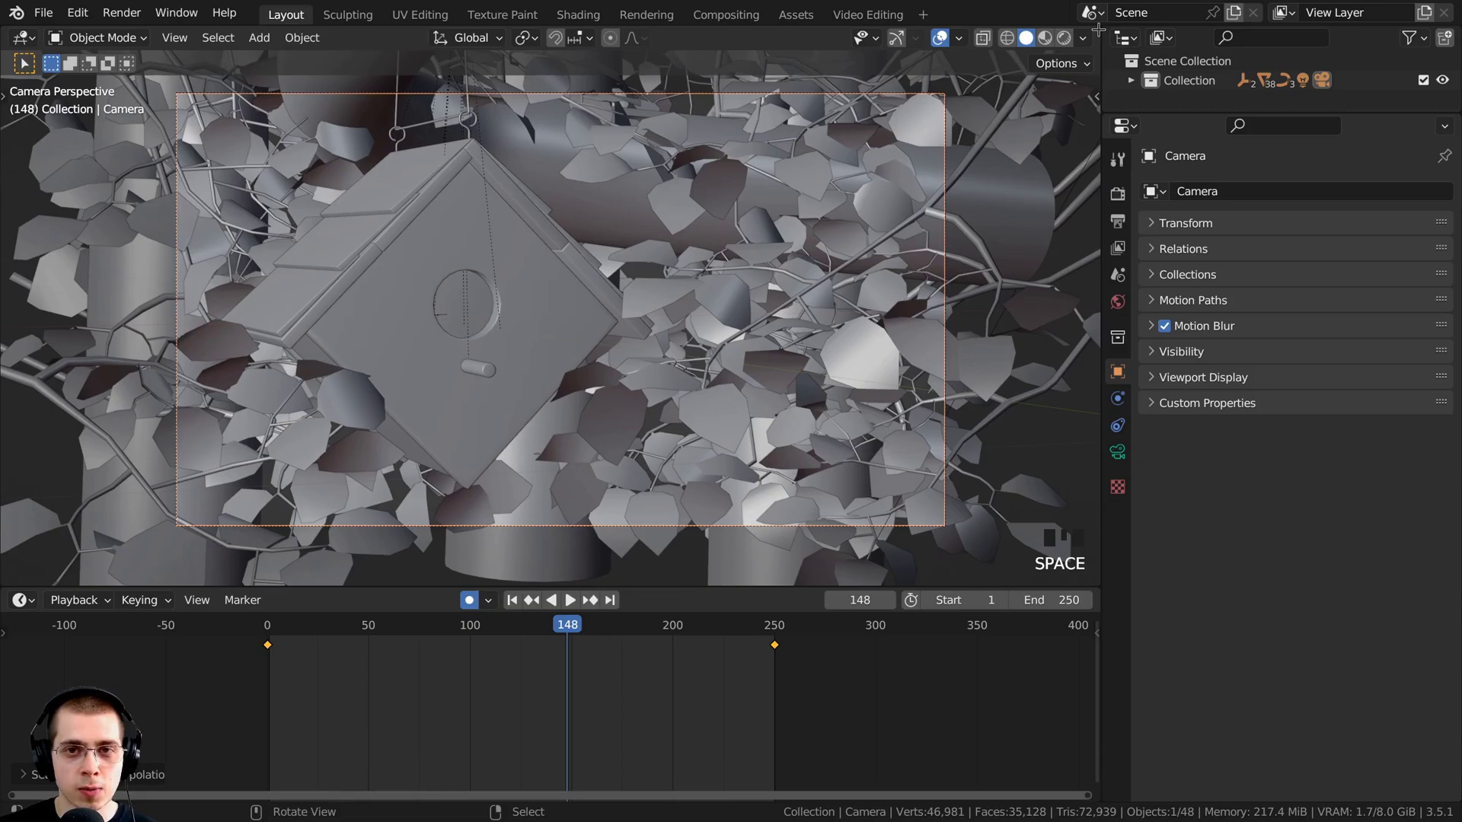
# Step: Split the 3D viewport in two, widen the new area and turn it into a Graph Editor
pyautogui.moveTo(1098, 29); pyautogui.dragTo(523, 45)
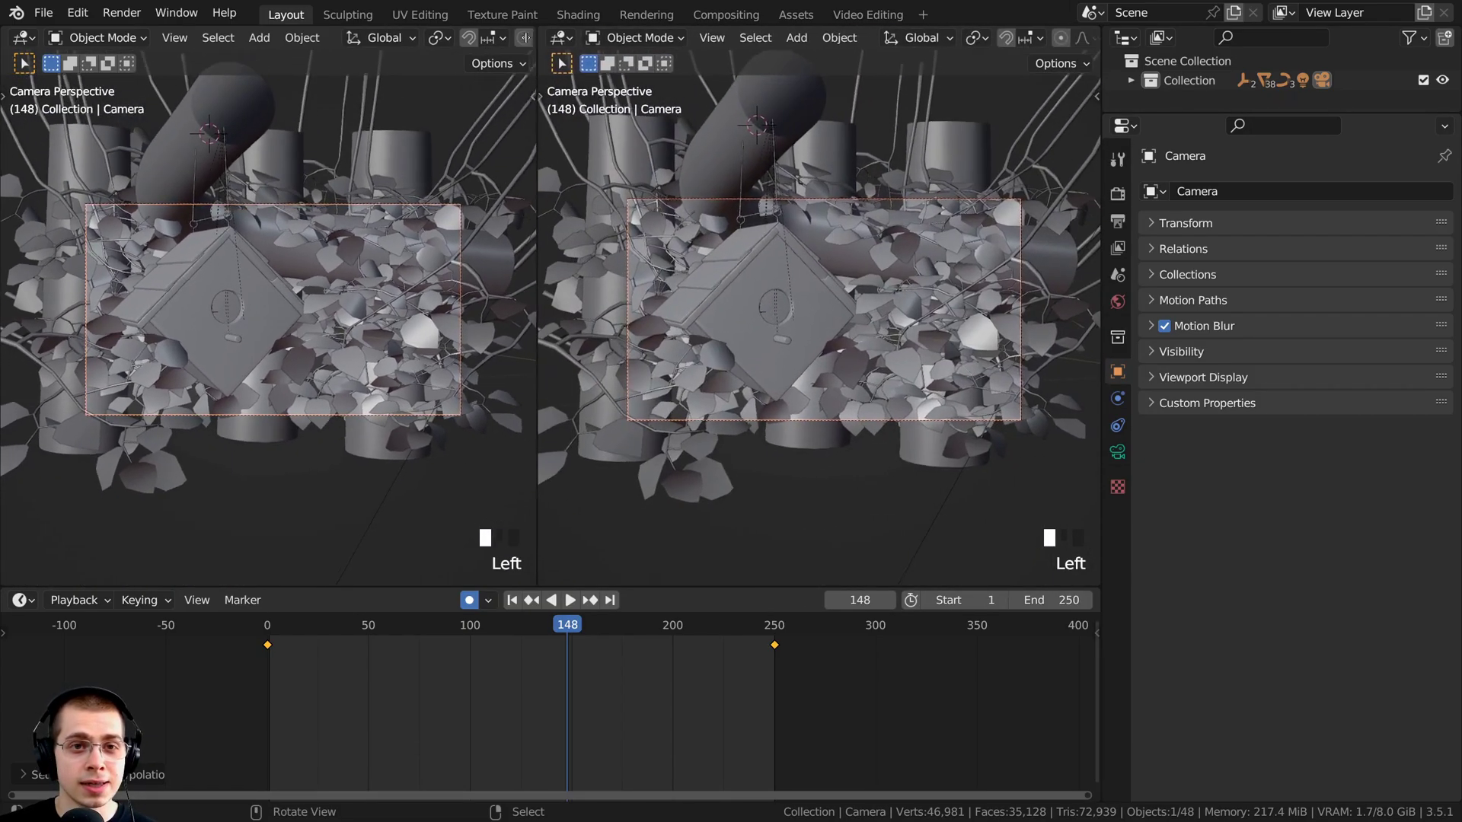
pyautogui.moveTo(1100, 161); pyautogui.dragTo(1341, 161)
pyautogui.click(548, 38)
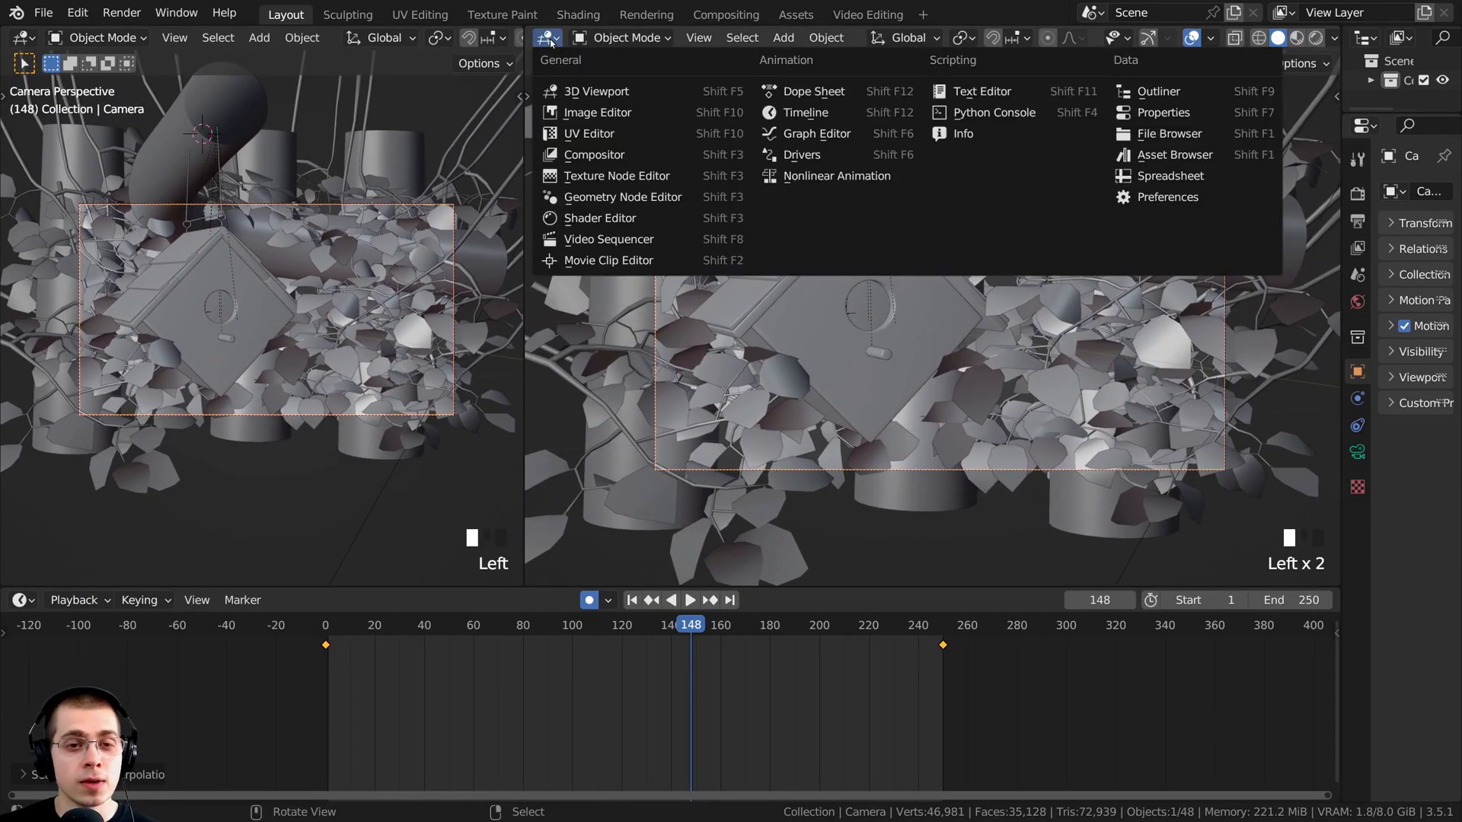
pyautogui.click(813, 137)
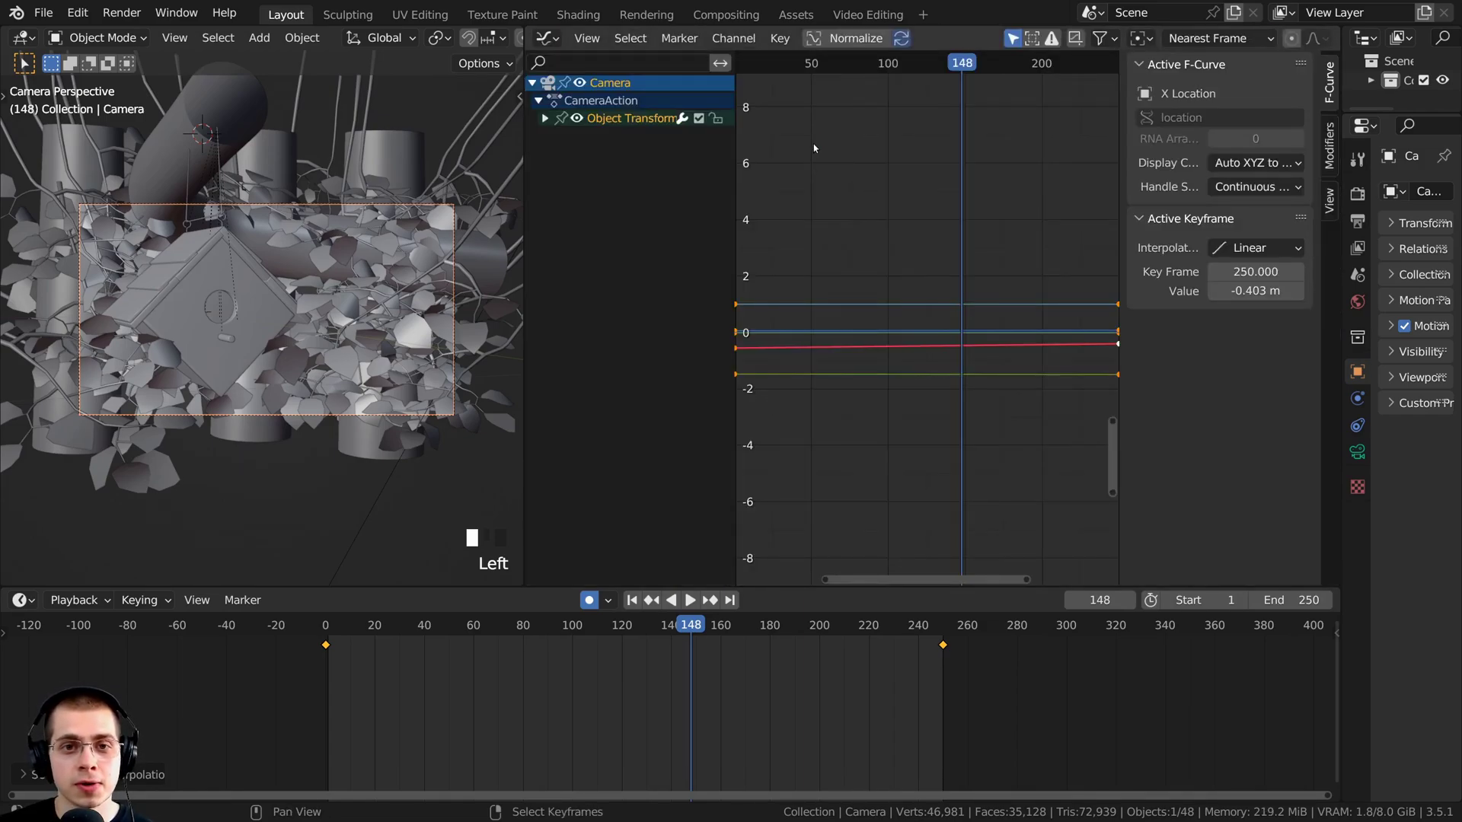
# Step: Expand the camera's Object Transforms channels, widen the curve settings sidebar and select the X Location curve
pyautogui.click(544, 118)
pyautogui.click(602, 135)
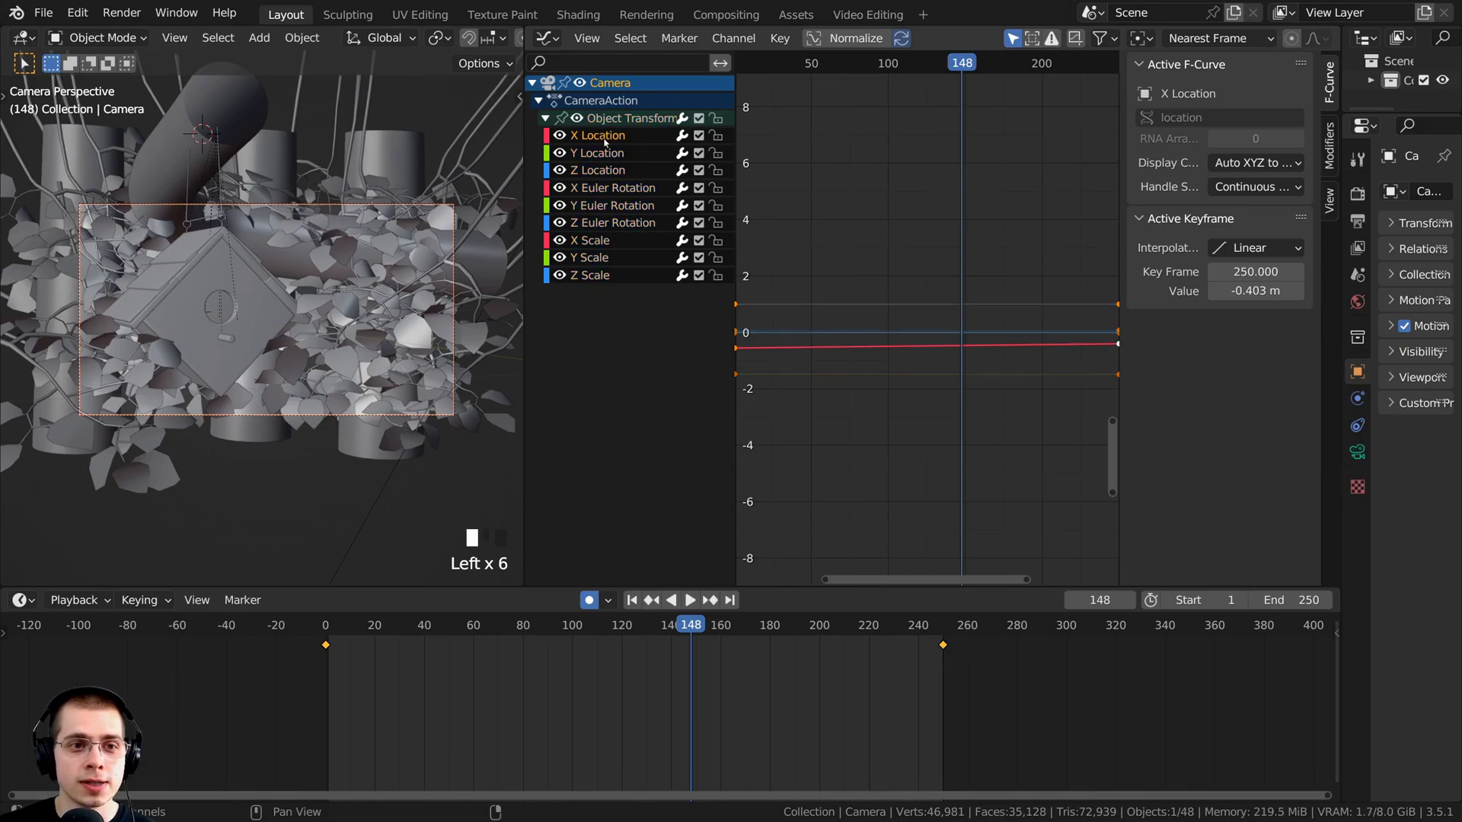
pyautogui.click(605, 153)
pyautogui.click(606, 171)
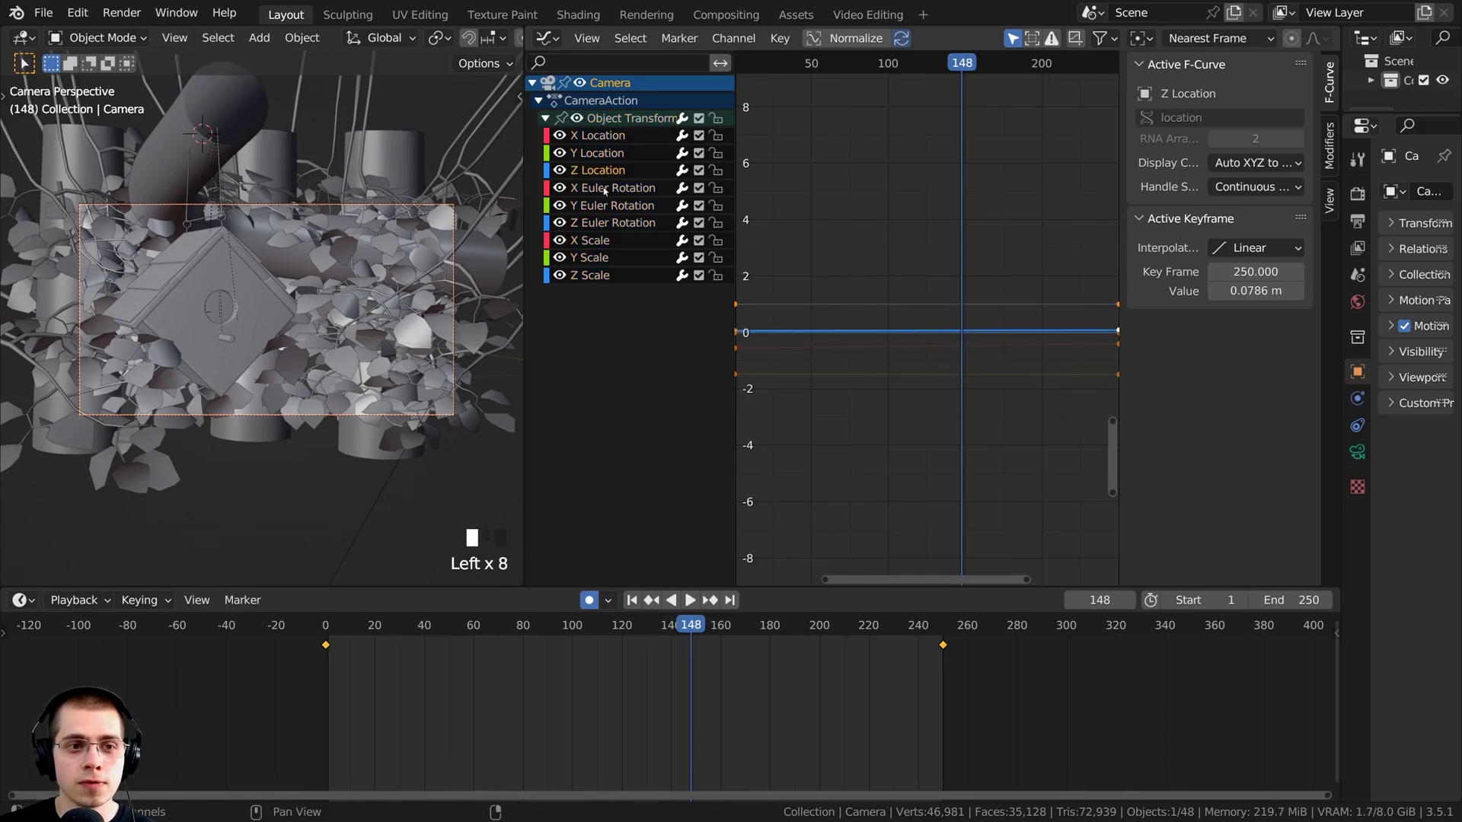
pyautogui.moveTo(1120, 306); pyautogui.dragTo(1075, 304)
pyautogui.click(601, 135)
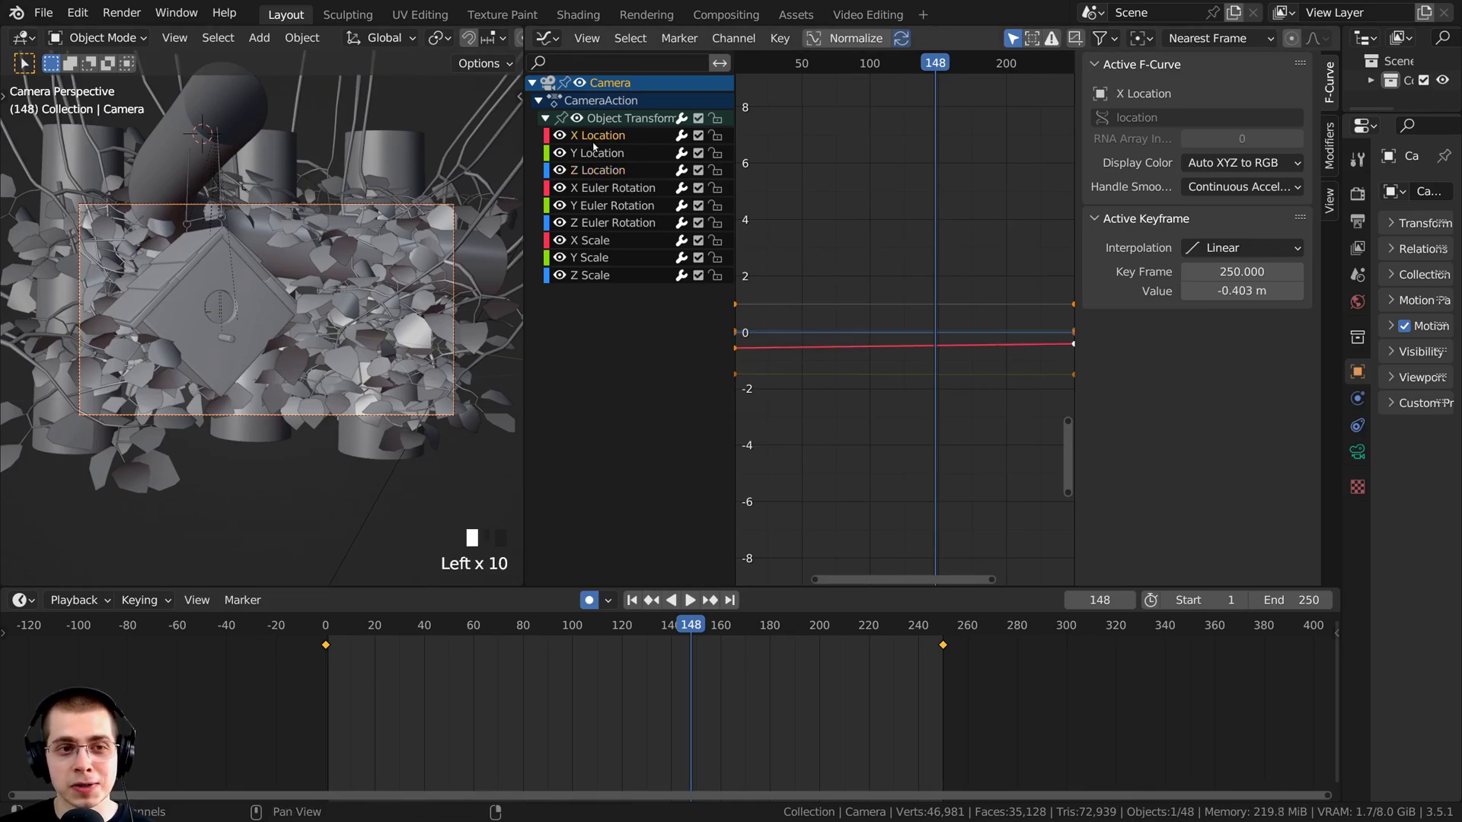
pyautogui.click(601, 153)
pyautogui.click(601, 171)
pyautogui.click(601, 135)
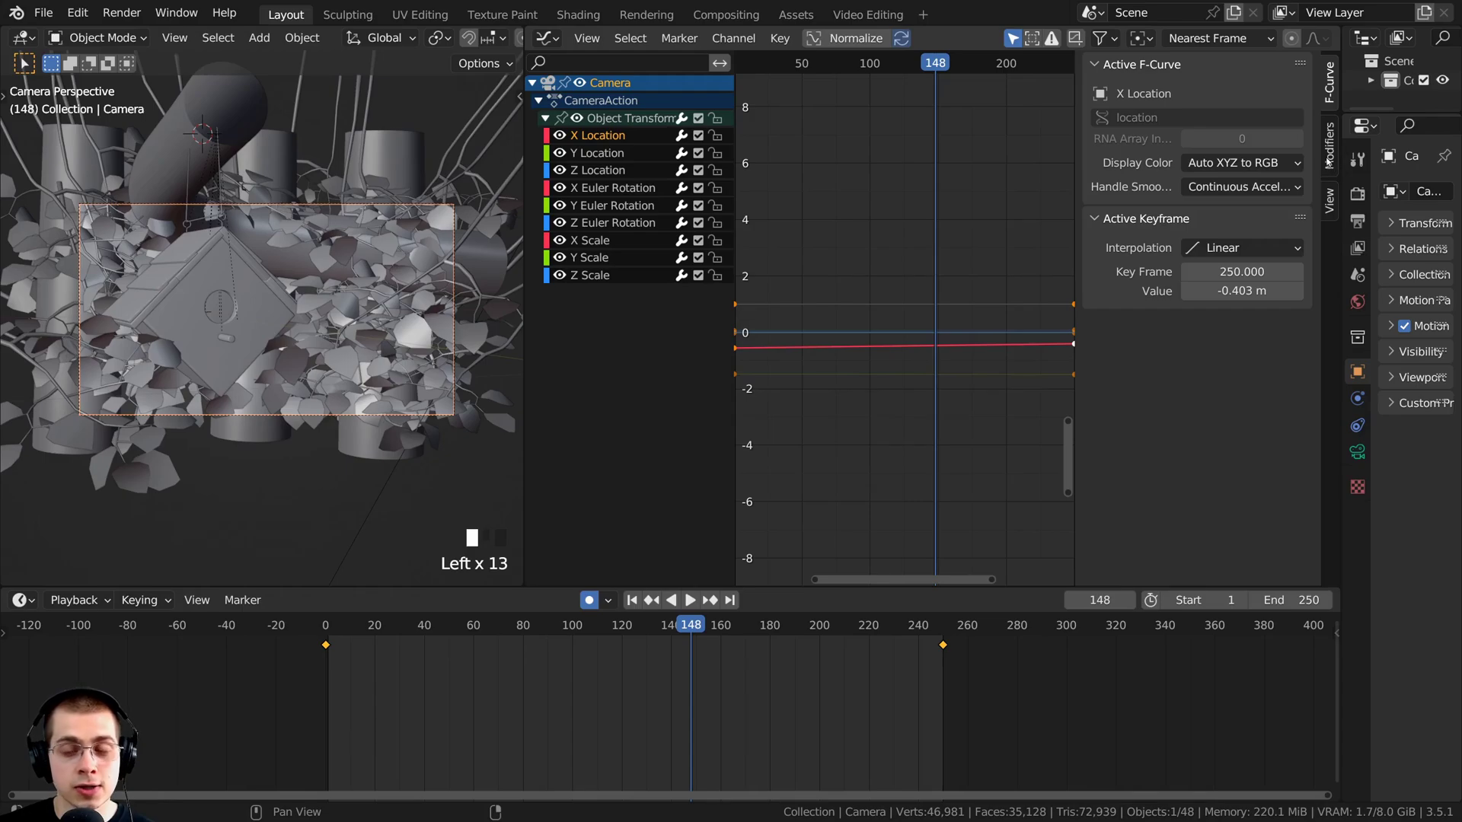
# Step: Add a Noise modifier to the camera's X Location curve and start playing the animation
pyautogui.click(1328, 156)
pyautogui.click(1137, 71)
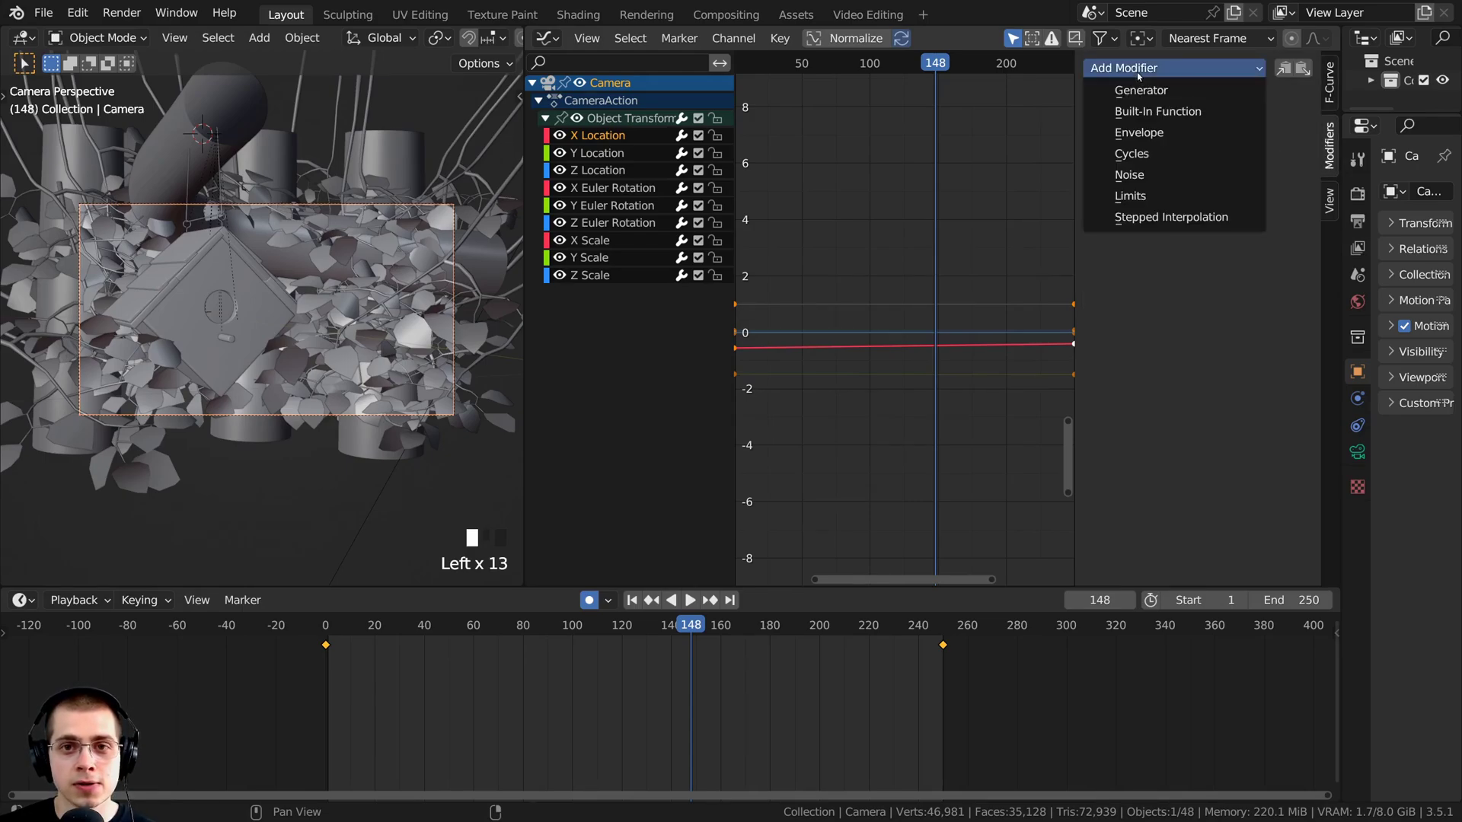
pyautogui.click(1143, 176)
pyautogui.press('space')
pyautogui.scroll(-3, 864, 356)
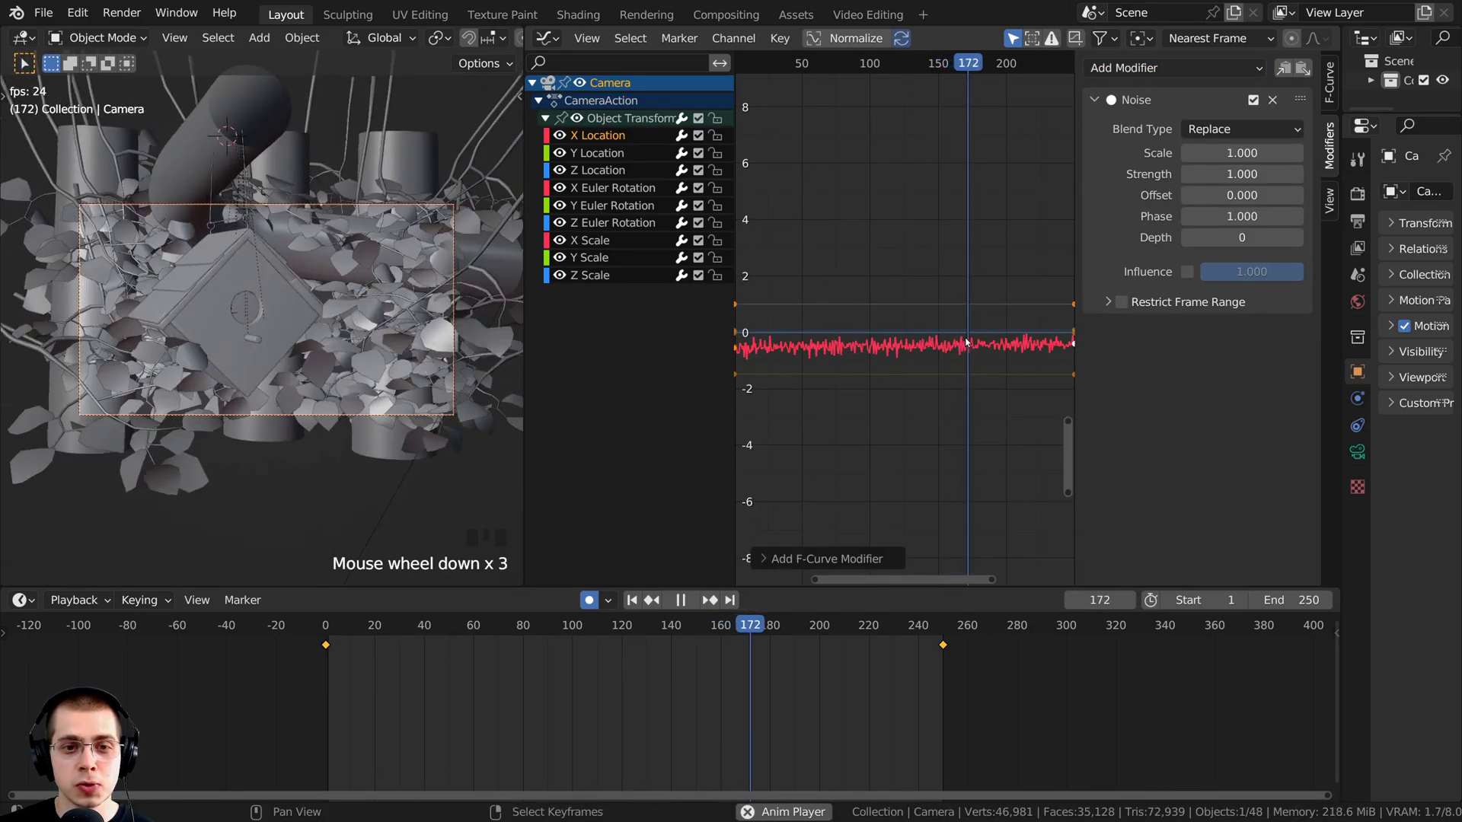
pyautogui.scroll(12, 868, 356)
pyautogui.scroll(-5, 883, 359)
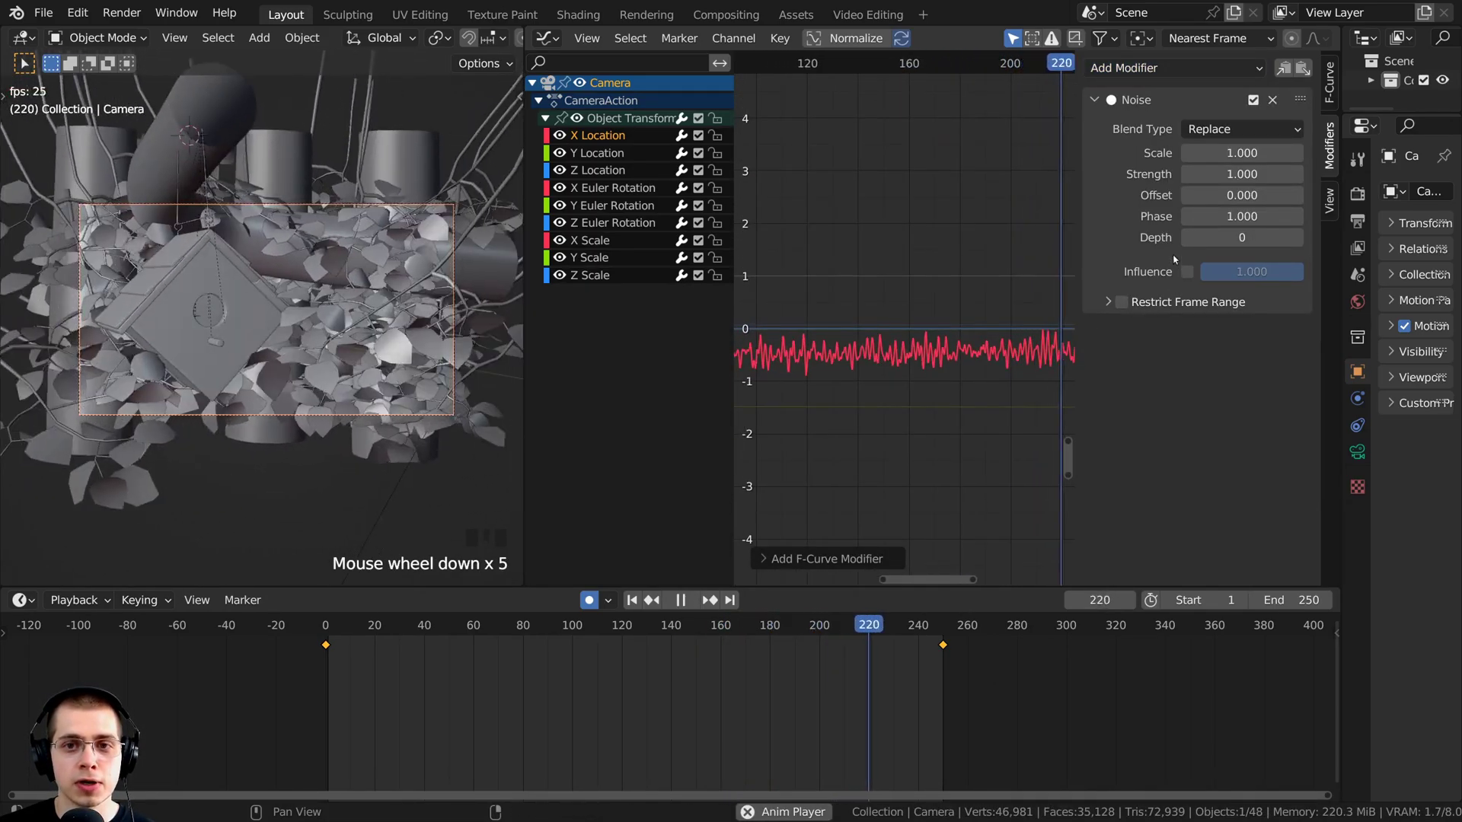
# Step: Set the scale of the X Location Noise modifier to 45
pyautogui.moveTo(1249, 154); pyautogui.dragTo(1378, 153)
pyautogui.click(1235, 150)
pyautogui.write('45')
pyautogui.press('Return')
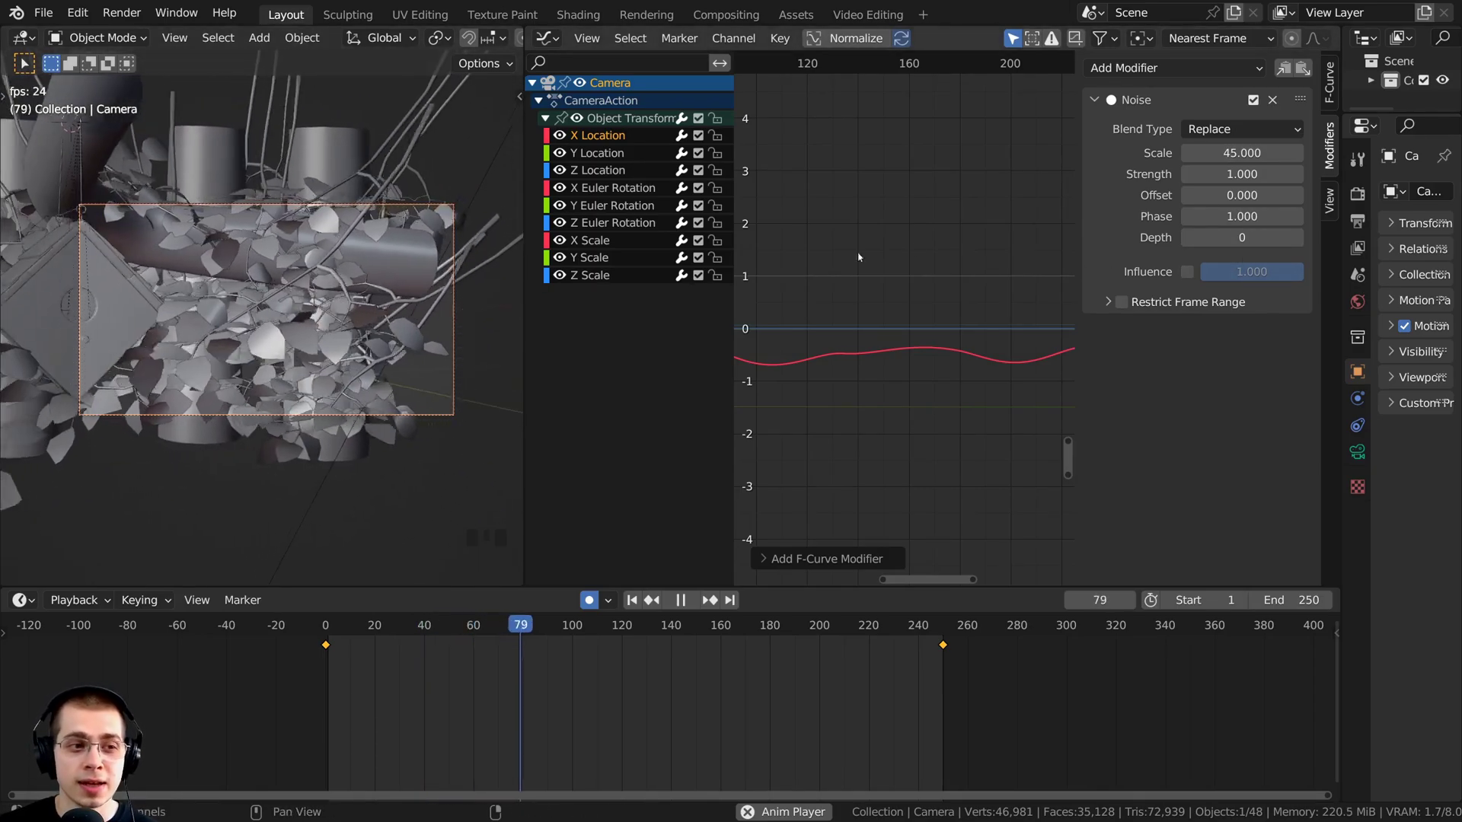
# Step: Set the strength of the X Location Noise modifier to 0.03
pyautogui.keyDown('shift'); pyautogui.moveTo(1242, 174); pyautogui.dragTo(1207, 175); pyautogui.keyUp('shift')
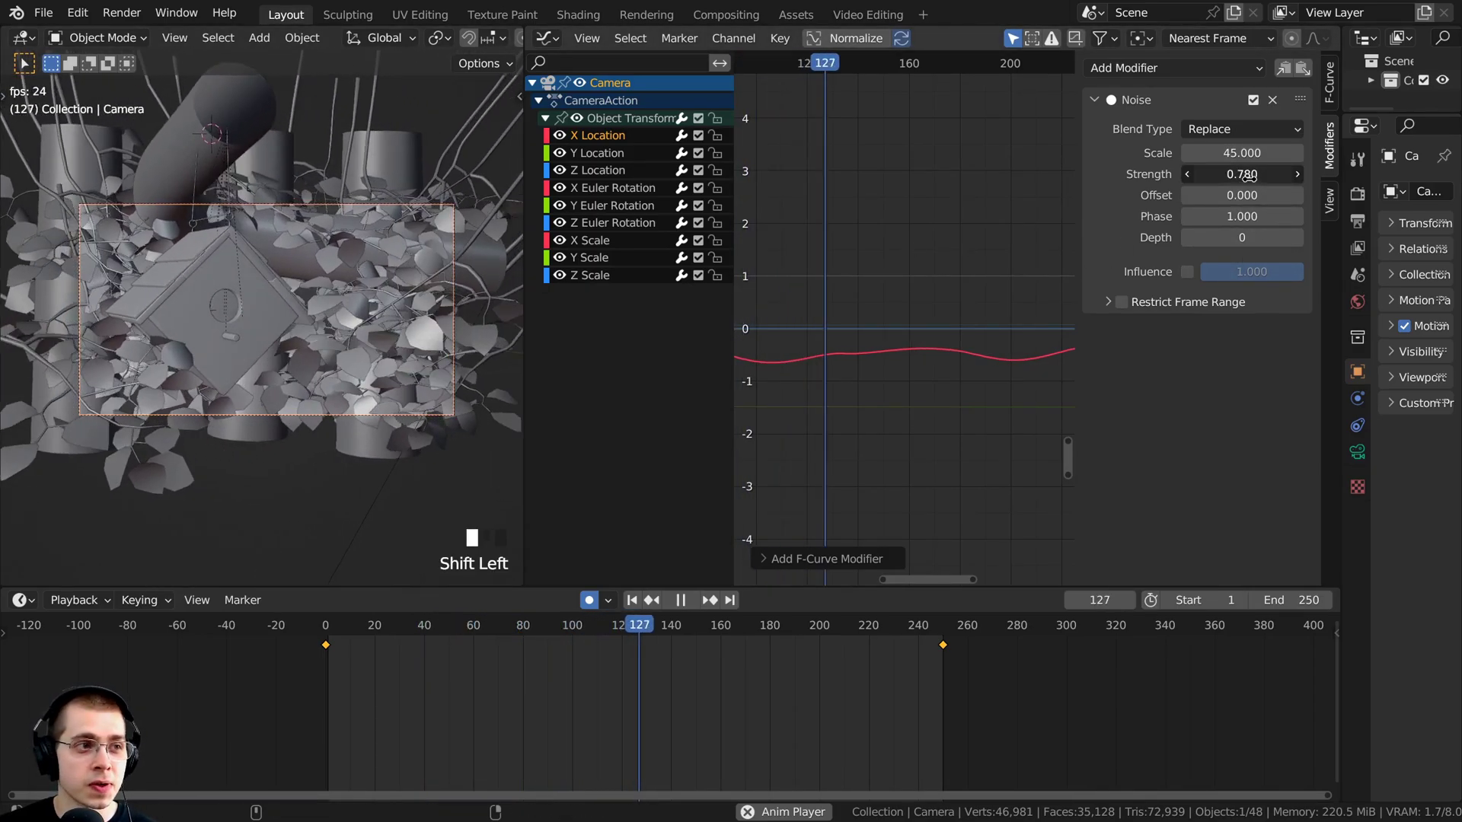
pyautogui.click(1246, 176)
pyautogui.press('BackSpace')
pyautogui.write('0.03')
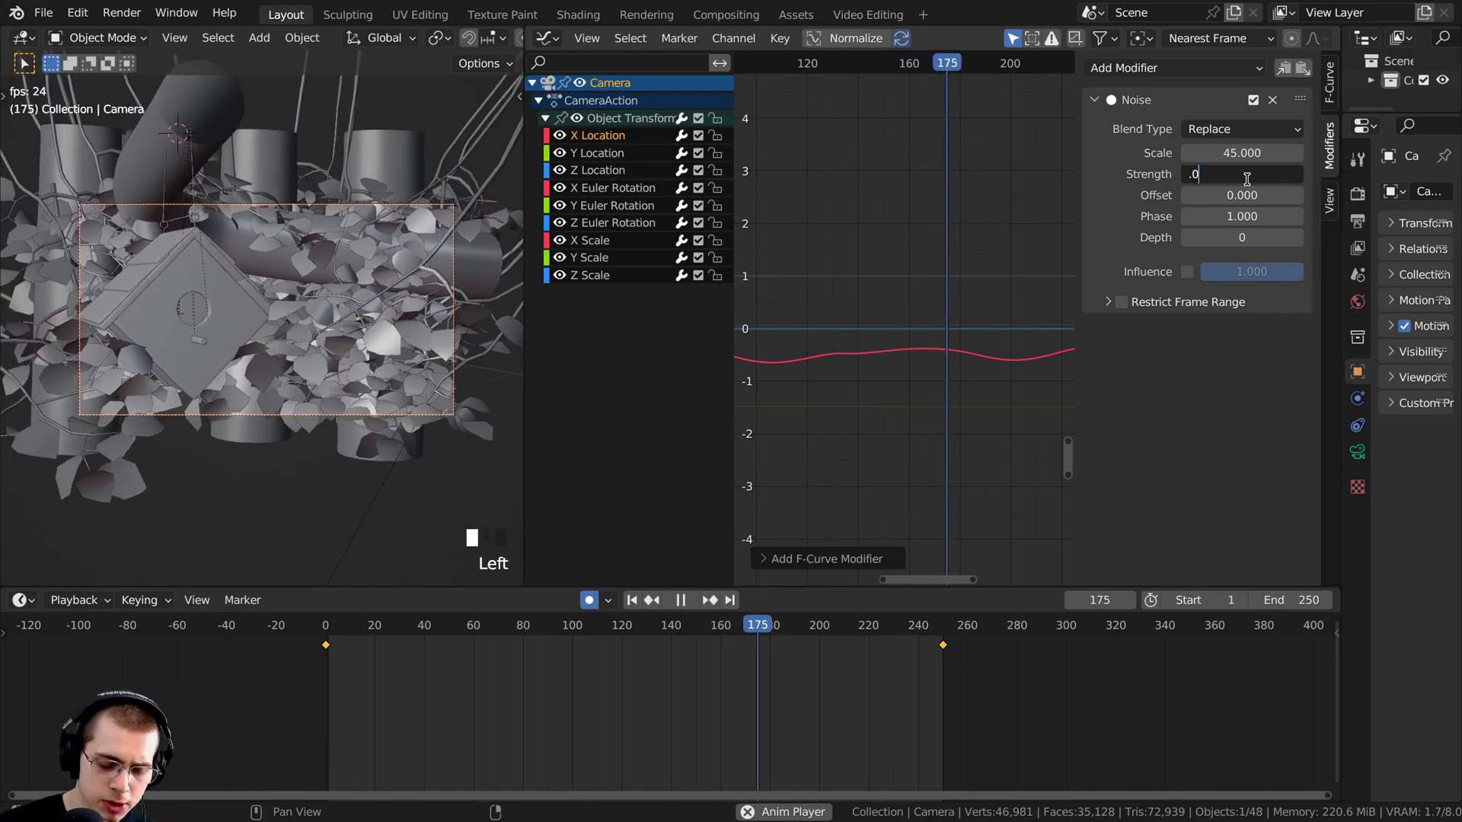
pyautogui.press('Return')
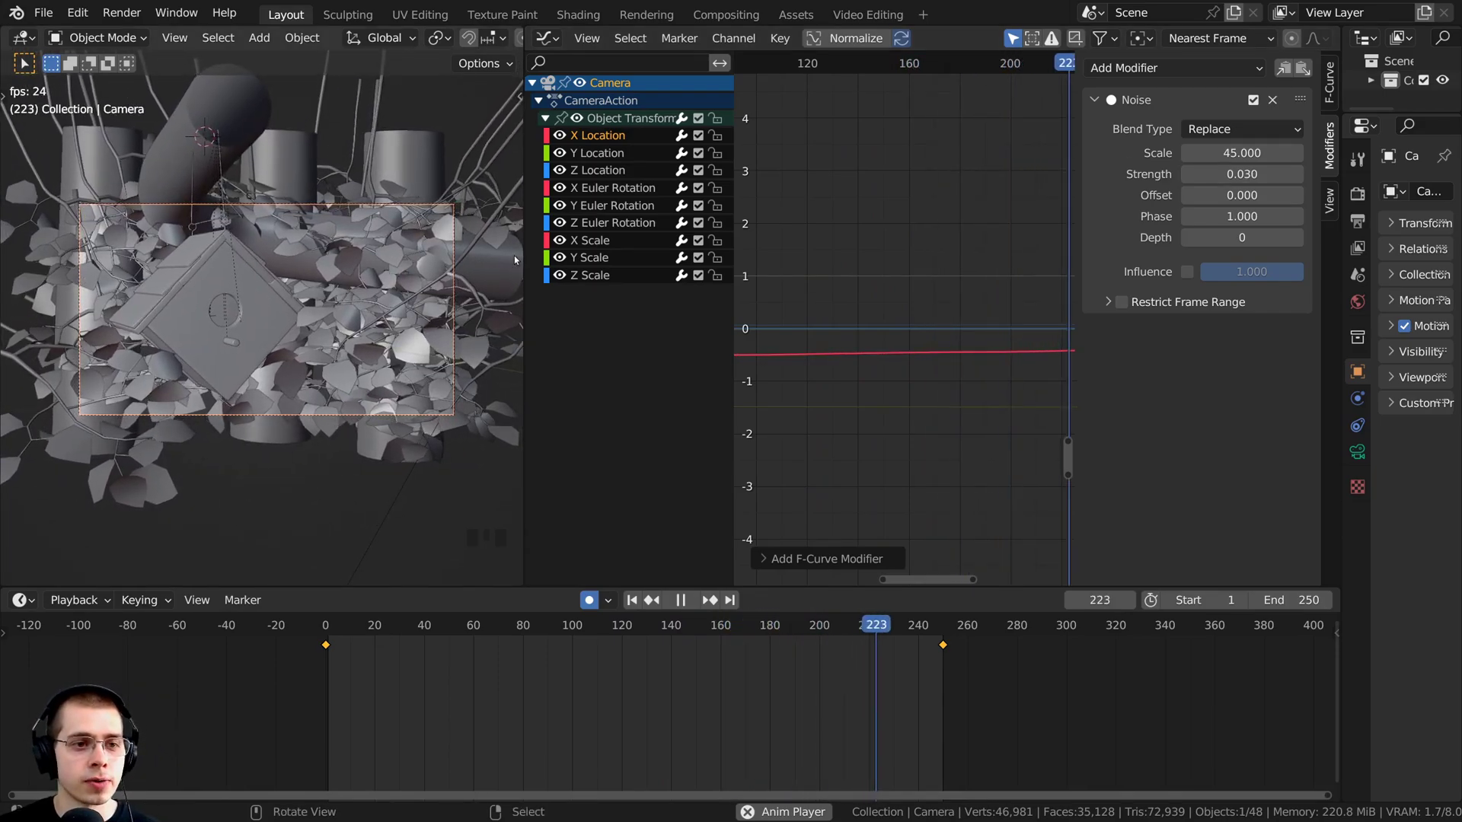
# Step: Widen the 3D viewport beside the Graph Editor and watch the camera's motion during playback
pyautogui.moveTo(524, 320); pyautogui.dragTo(597, 316)
pyautogui.scroll(2, 252, 180)
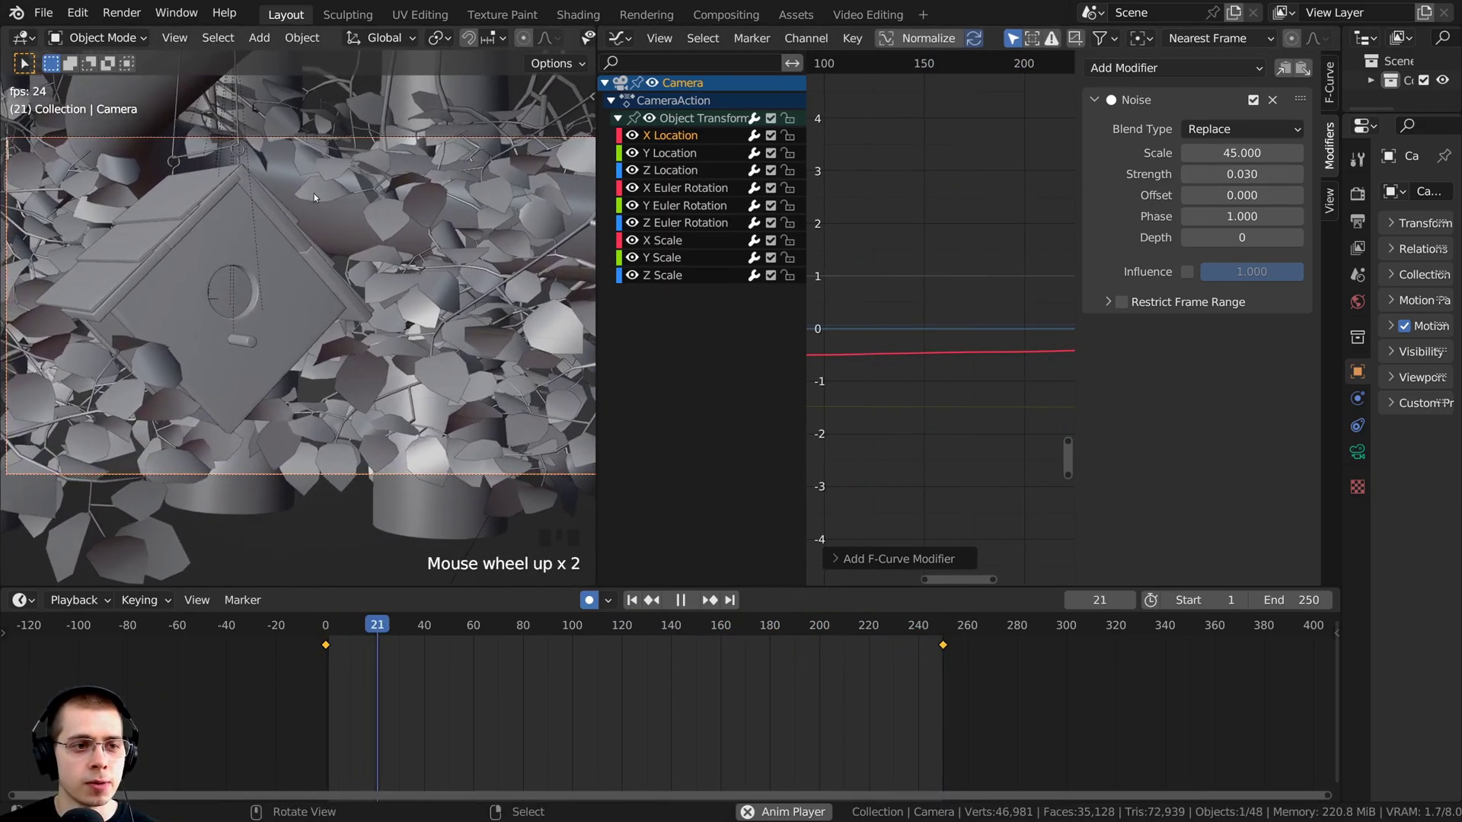
pyautogui.scroll(-1, 291, 270)
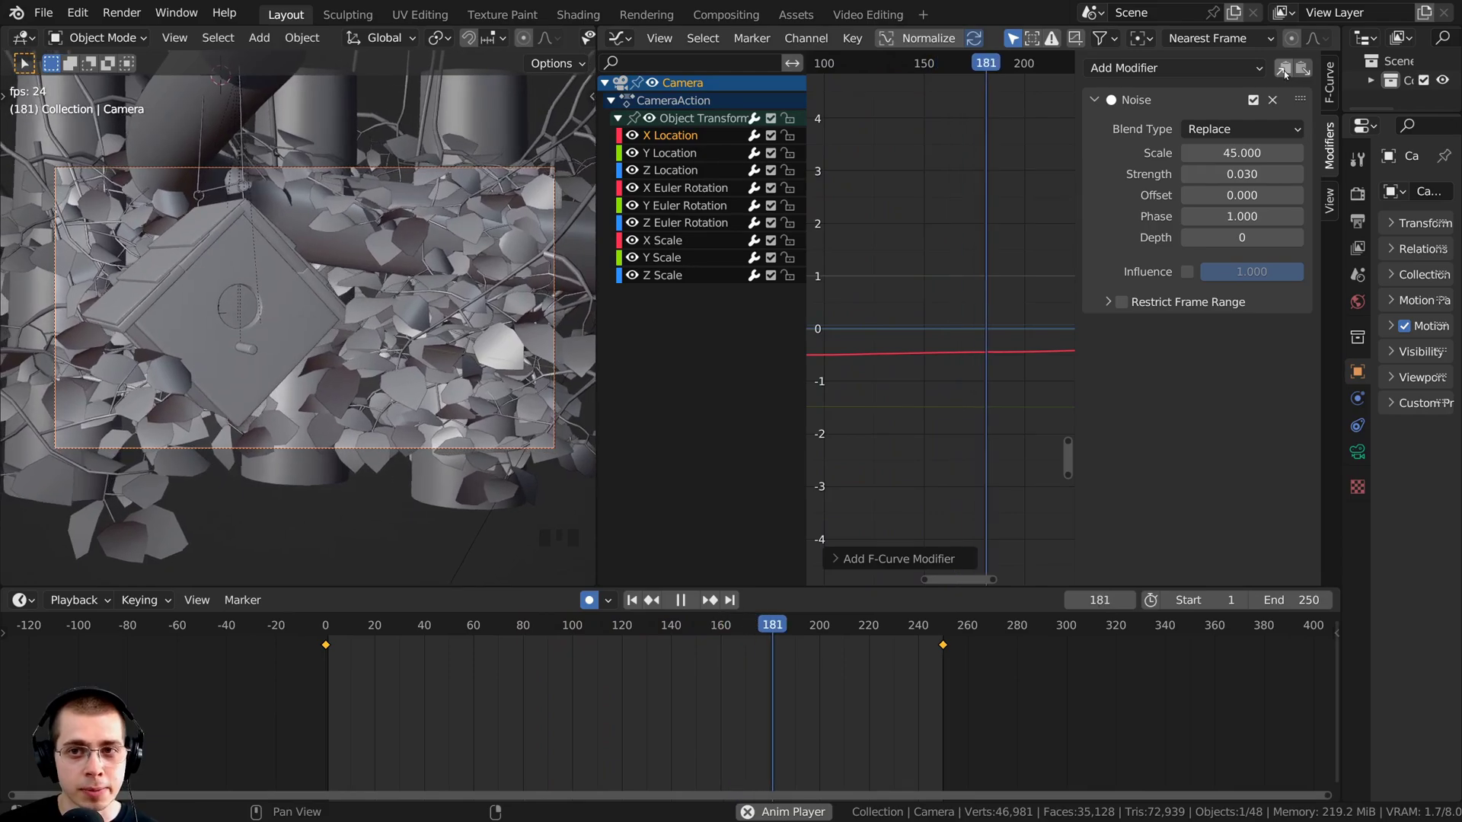
# Step: Copy the X Location curve's Noise modifier onto the camera's Y Location and Z Location curves
pyautogui.click(1284, 70)
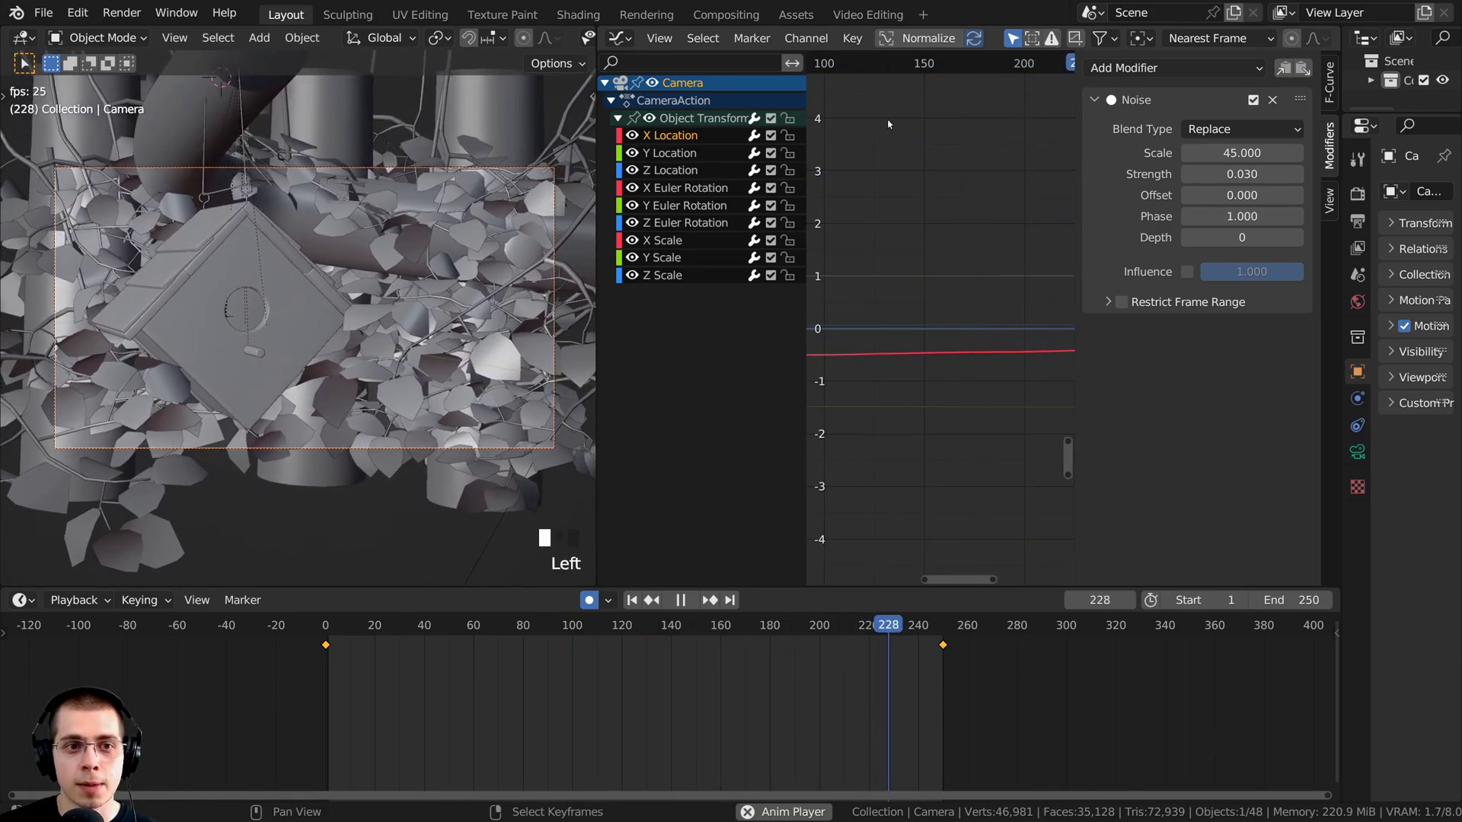
pyautogui.click(675, 154)
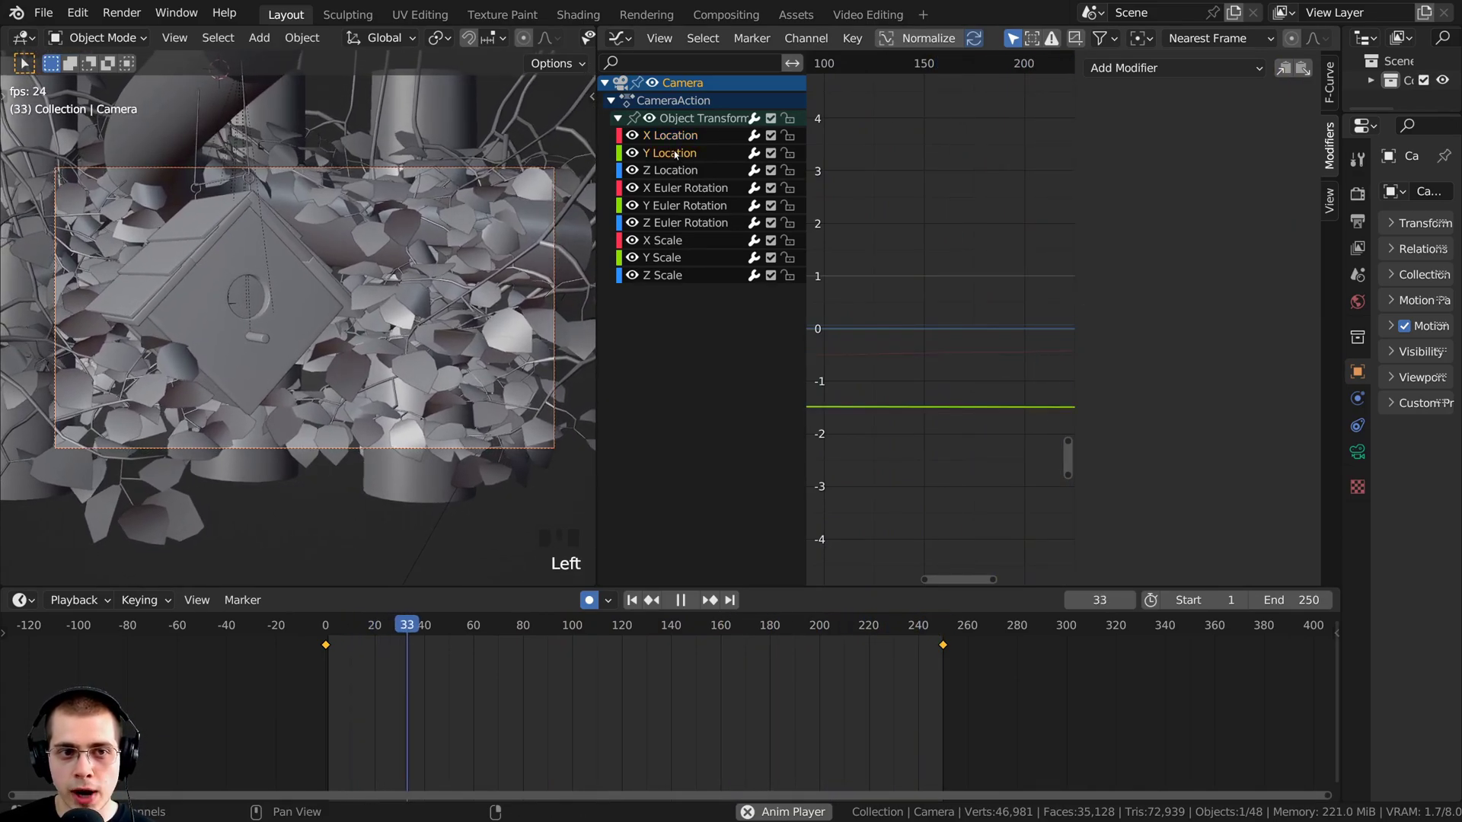
pyautogui.click(1302, 69)
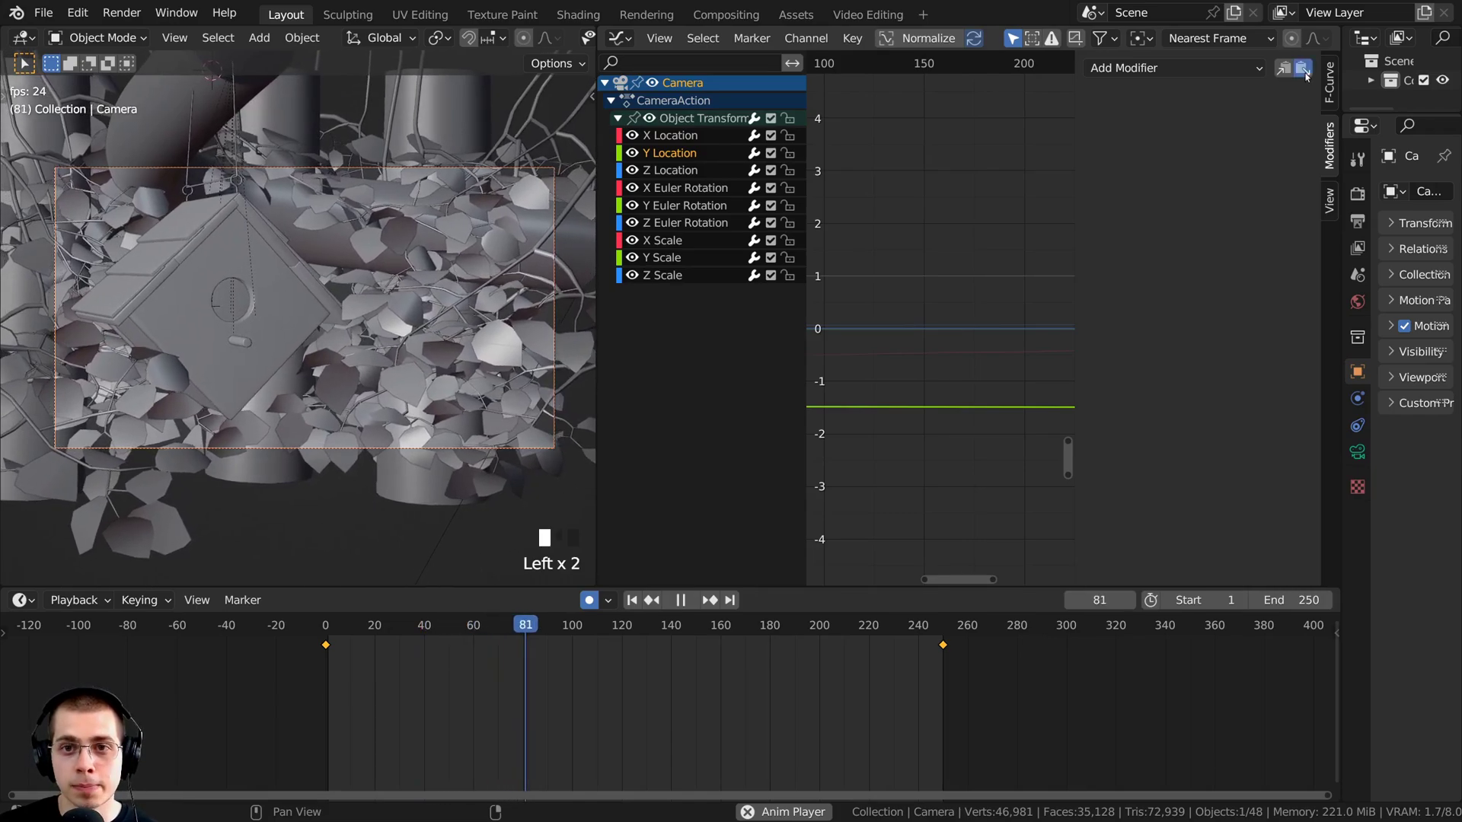
pyautogui.click(669, 171)
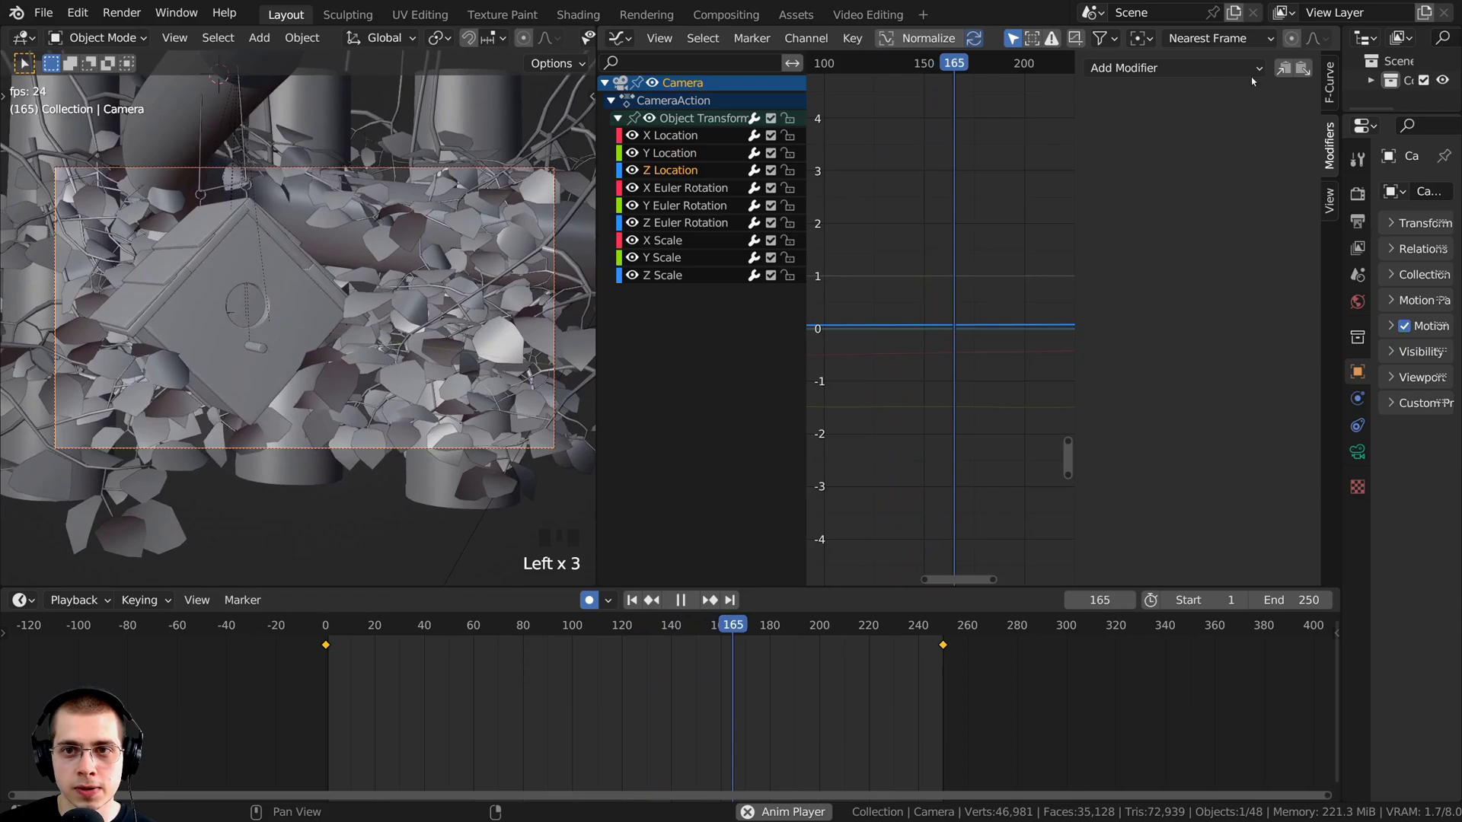
pyautogui.click(1302, 69)
pyautogui.click(671, 153)
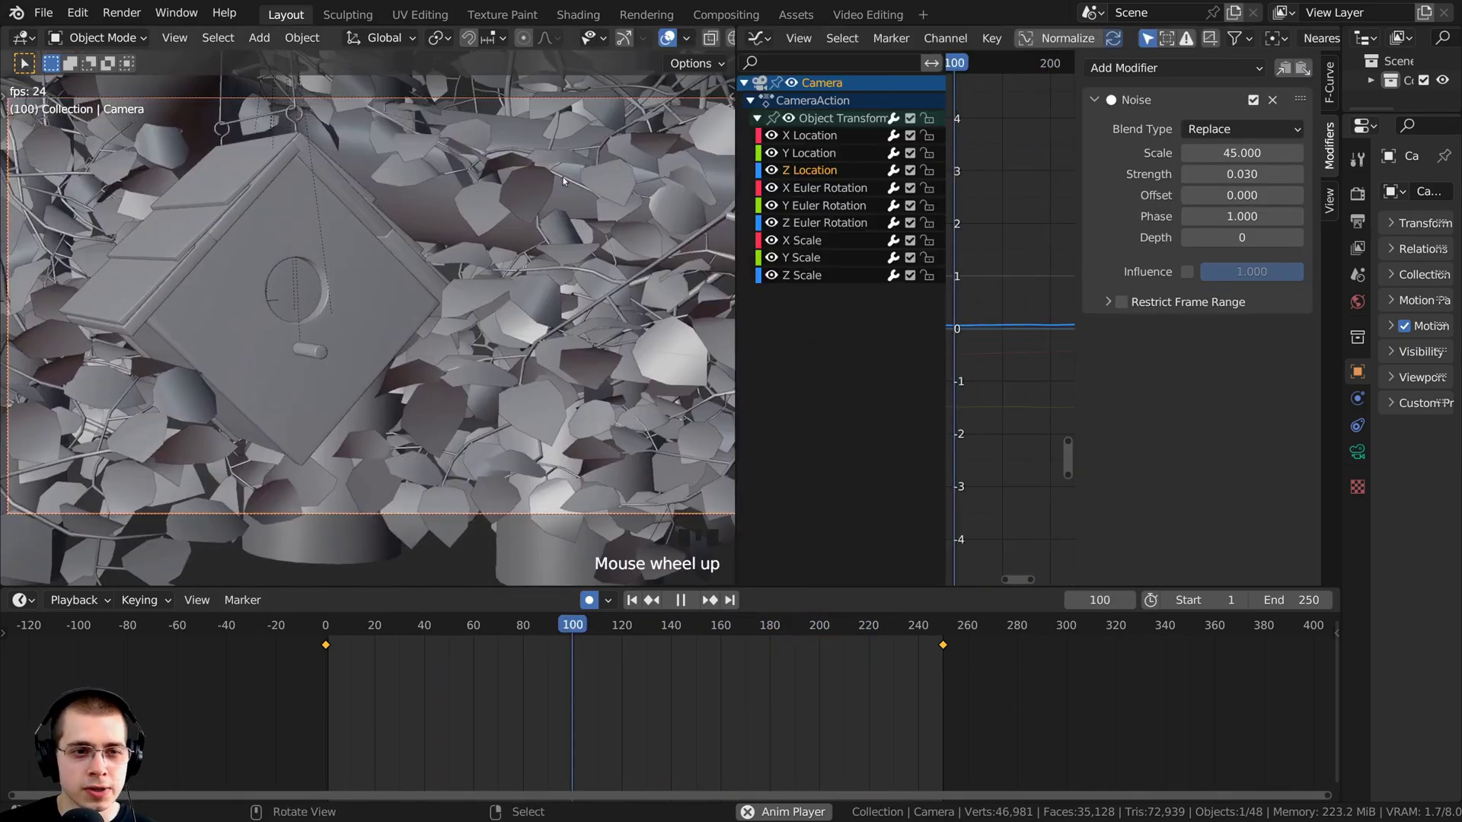
# Step: Close the Graph Editor area beside the 3D viewport and widen the Properties editor
pyautogui.scroll(-3, 564, 177)
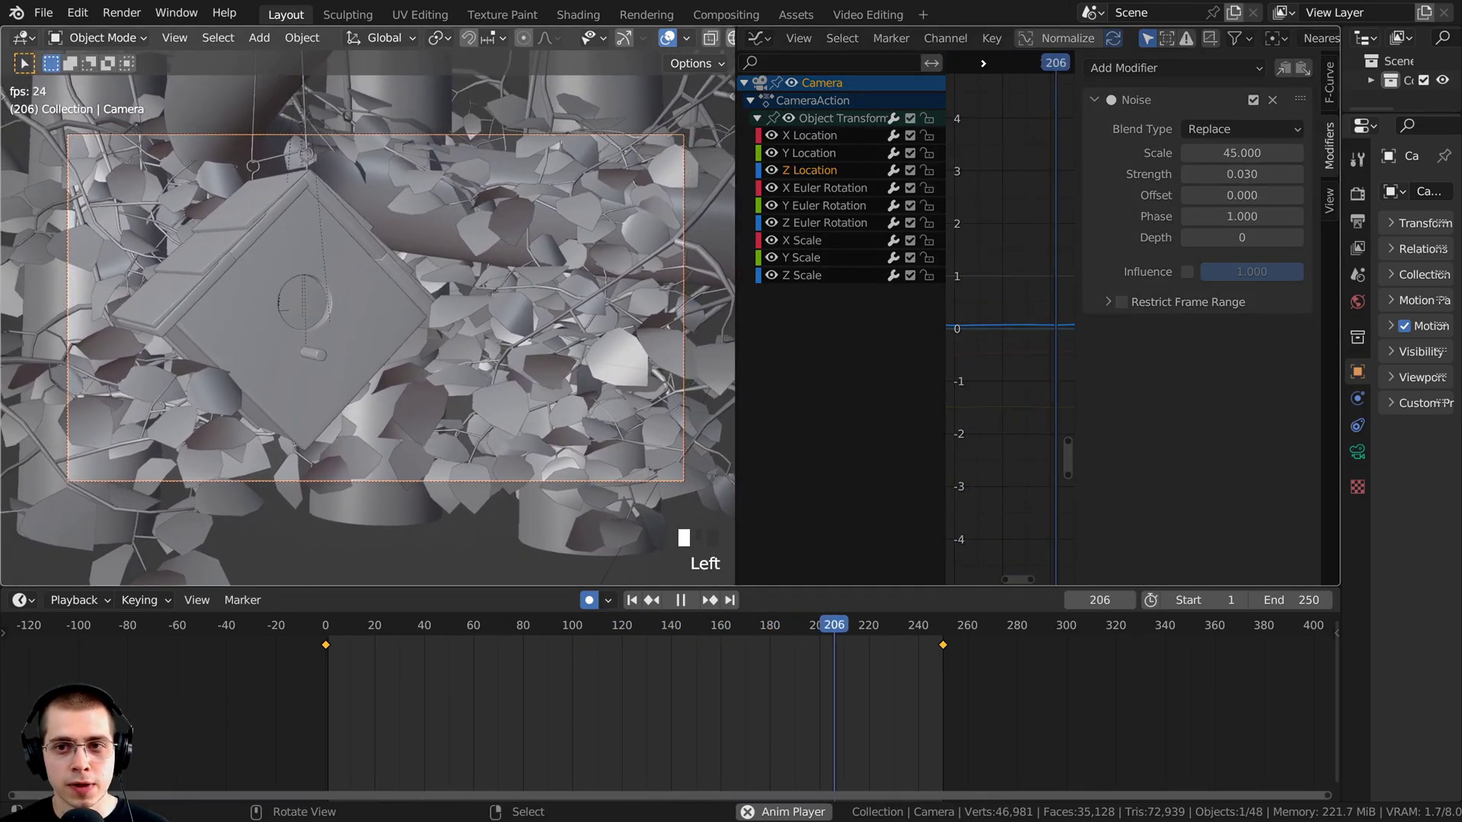
pyautogui.moveTo(983, 64); pyautogui.dragTo(990, 67)
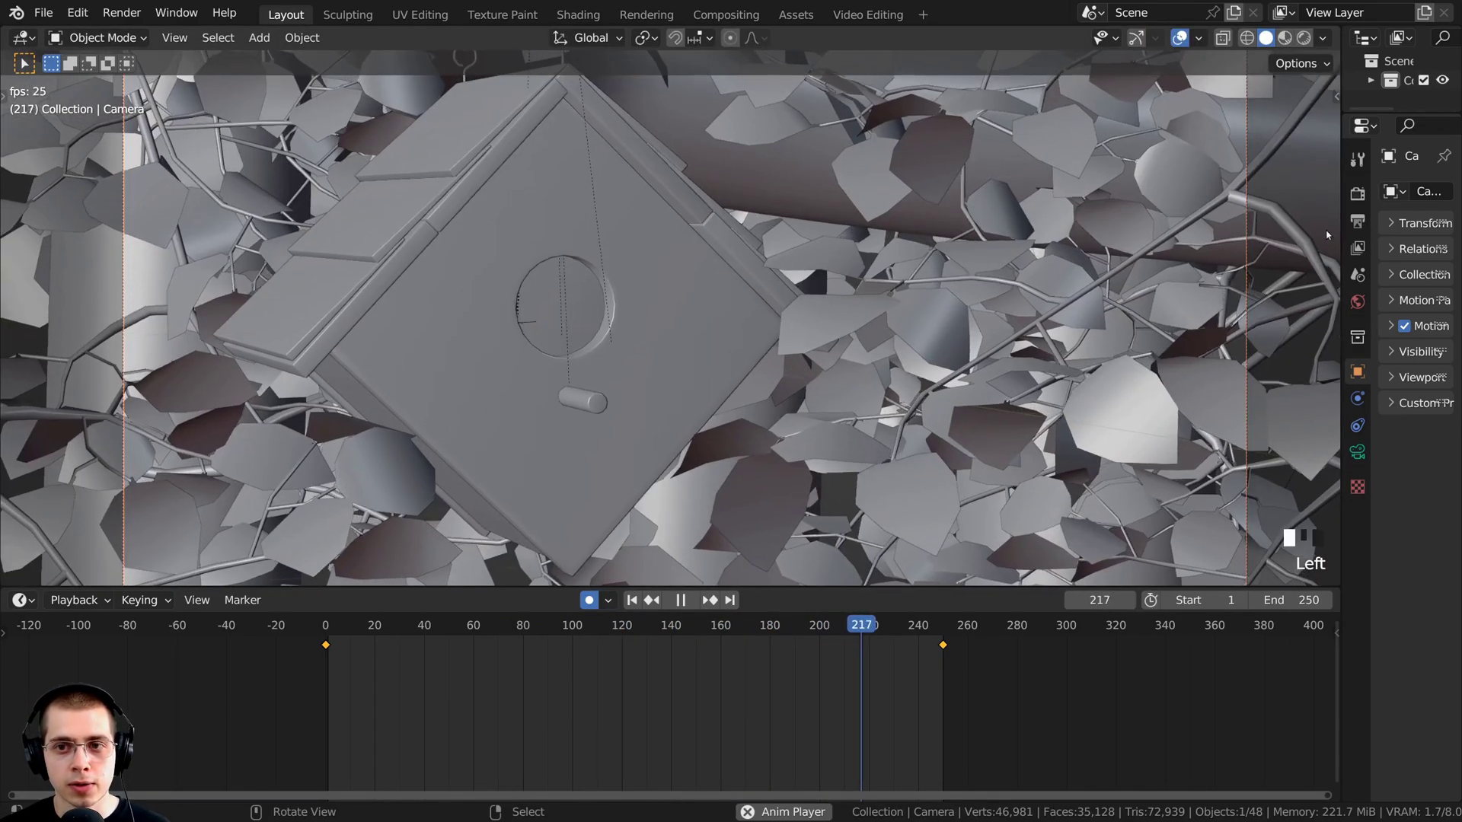
pyautogui.moveTo(1341, 236); pyautogui.dragTo(1188, 234)
# Step: Set the Cycles render samples to 100 in the scene's render settings
pyautogui.click(1200, 196)
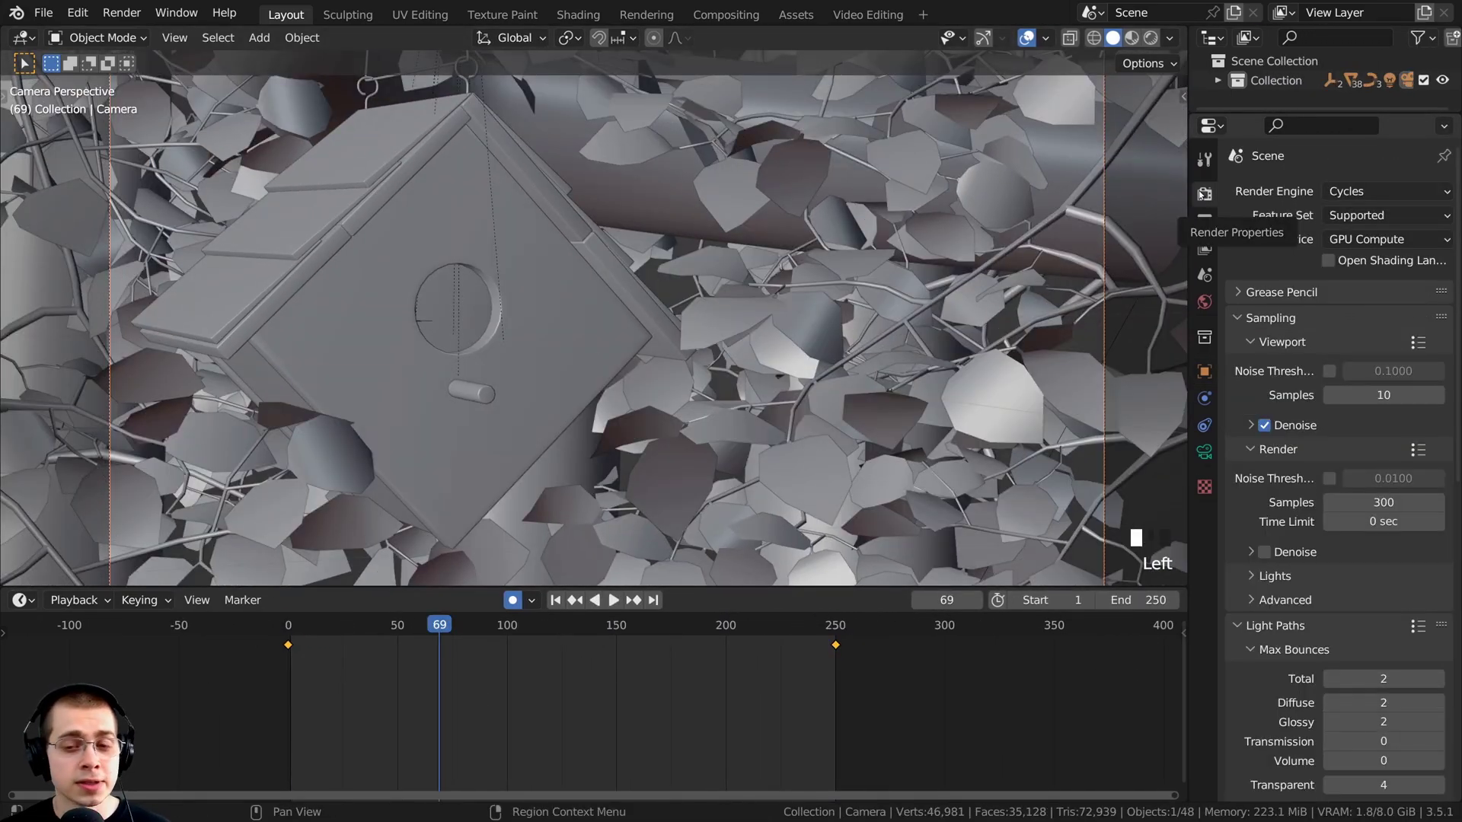
pyautogui.scroll(-3, 1332, 514)
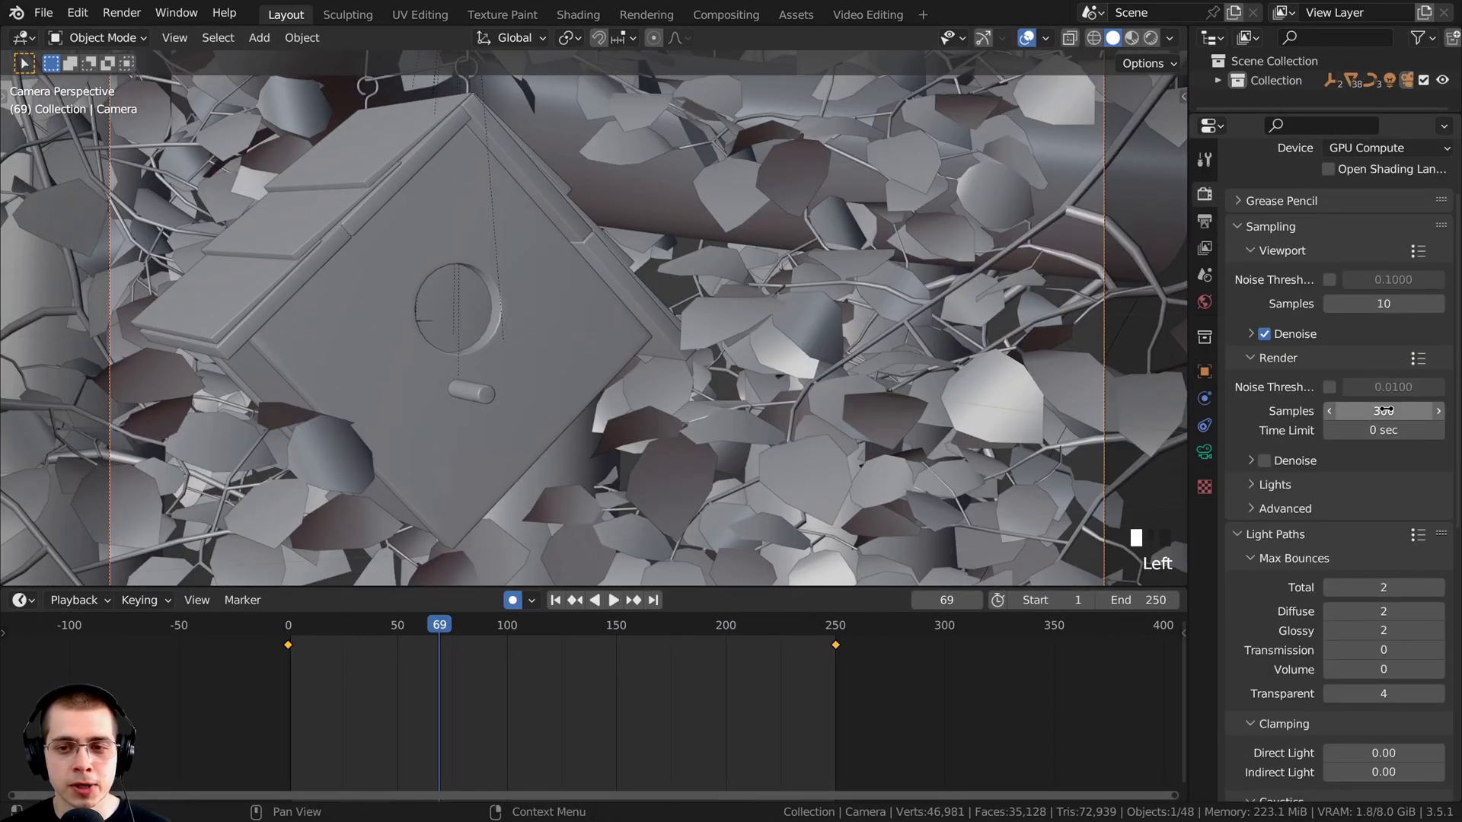
pyautogui.click(1435, 413)
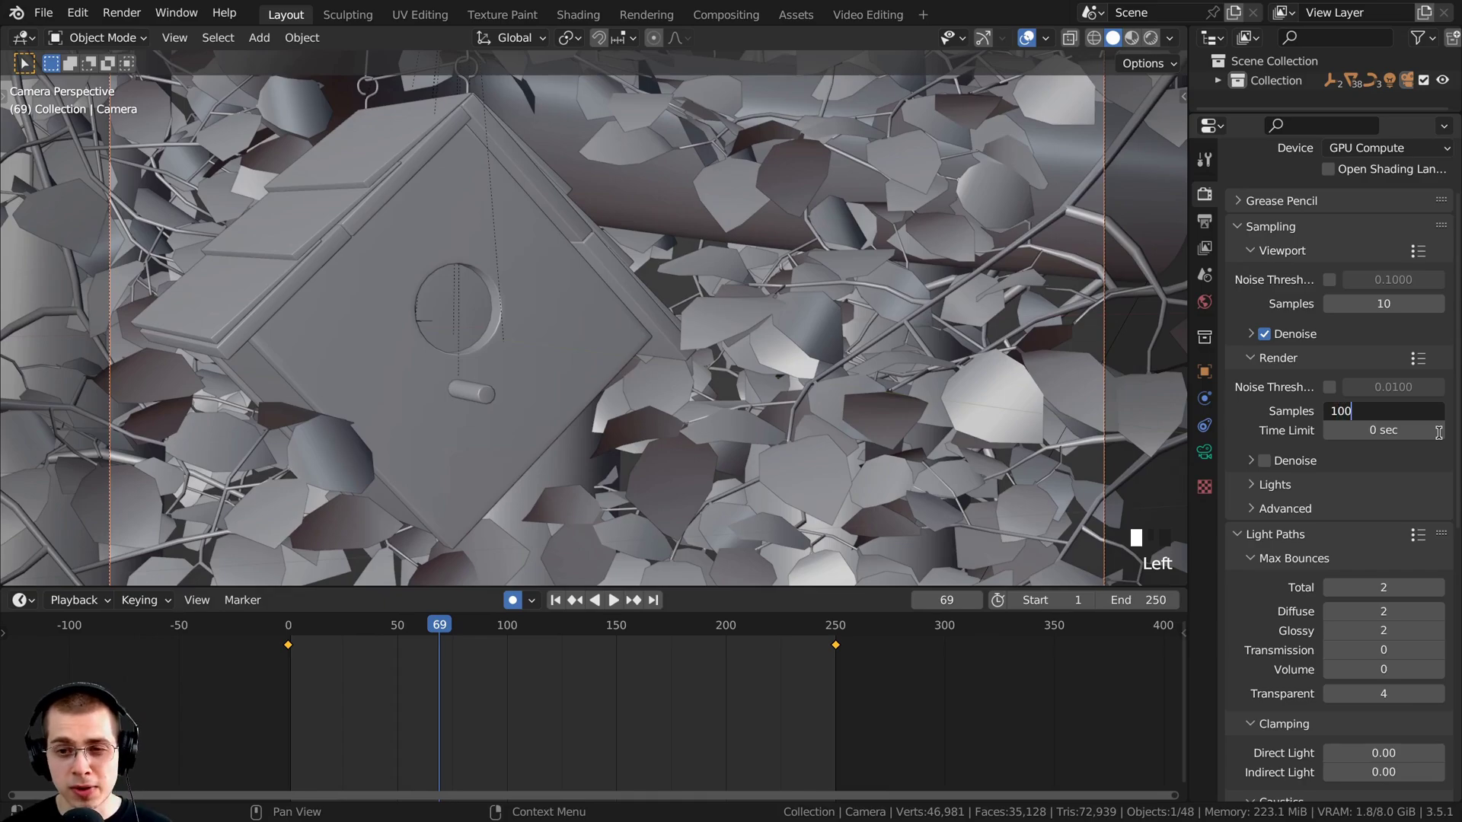
pyautogui.write('100')
pyautogui.press('Return')
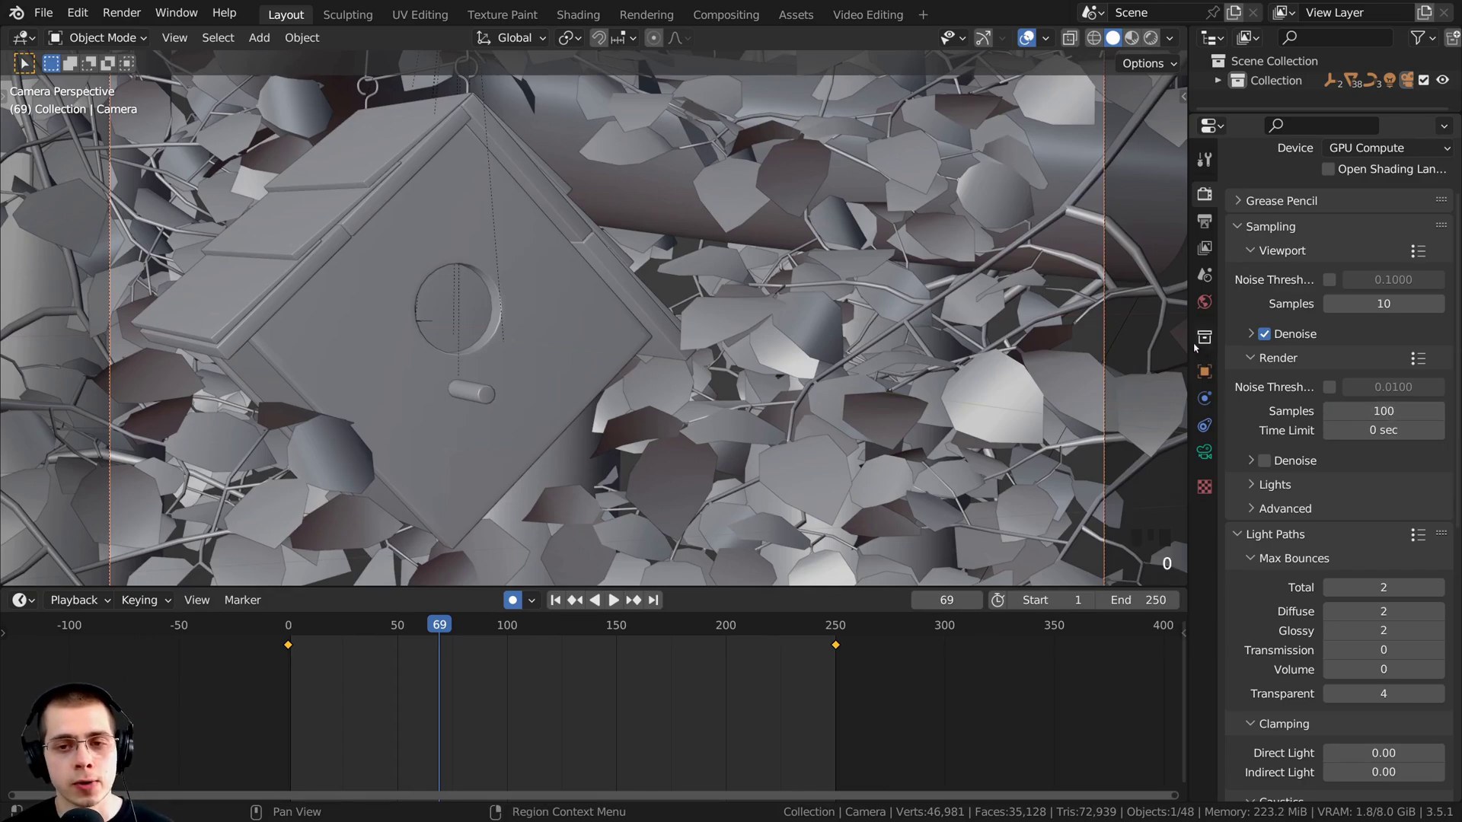
# Step: Widen the Properties editor further and set the output resolution to 1920 x 1080 px
pyautogui.moveTo(1185, 332); pyautogui.dragTo(1122, 332)
pyautogui.scroll(3, 1197, 522)
pyautogui.scroll(-1, 524, 373)
pyautogui.keyDown('shift'); pyautogui.moveTo(525, 374); pyautogui.dragTo(536, 384, button='middle'); pyautogui.keyUp('shift')
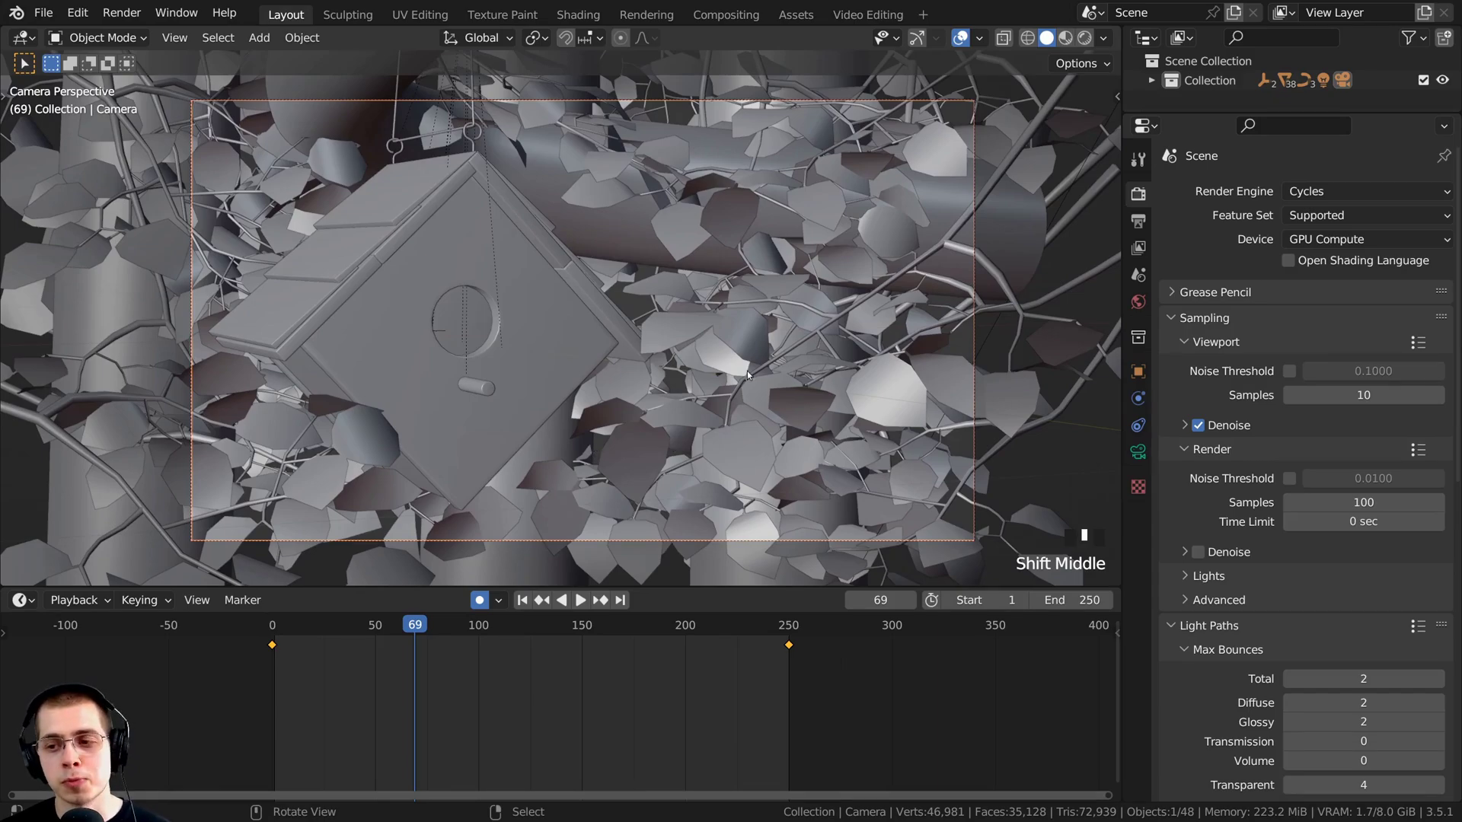
pyautogui.click(1138, 221)
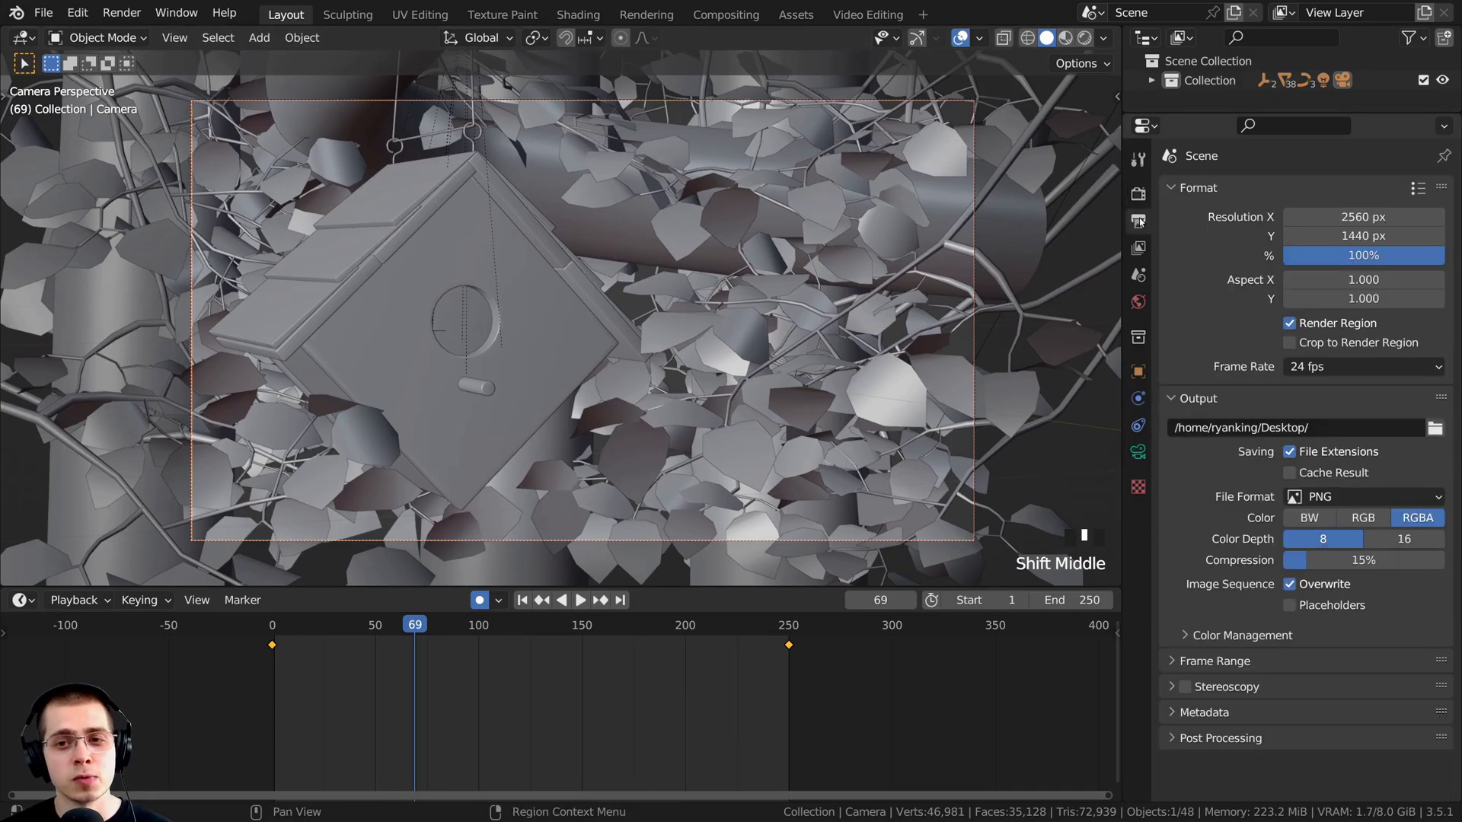
pyautogui.click(1348, 220)
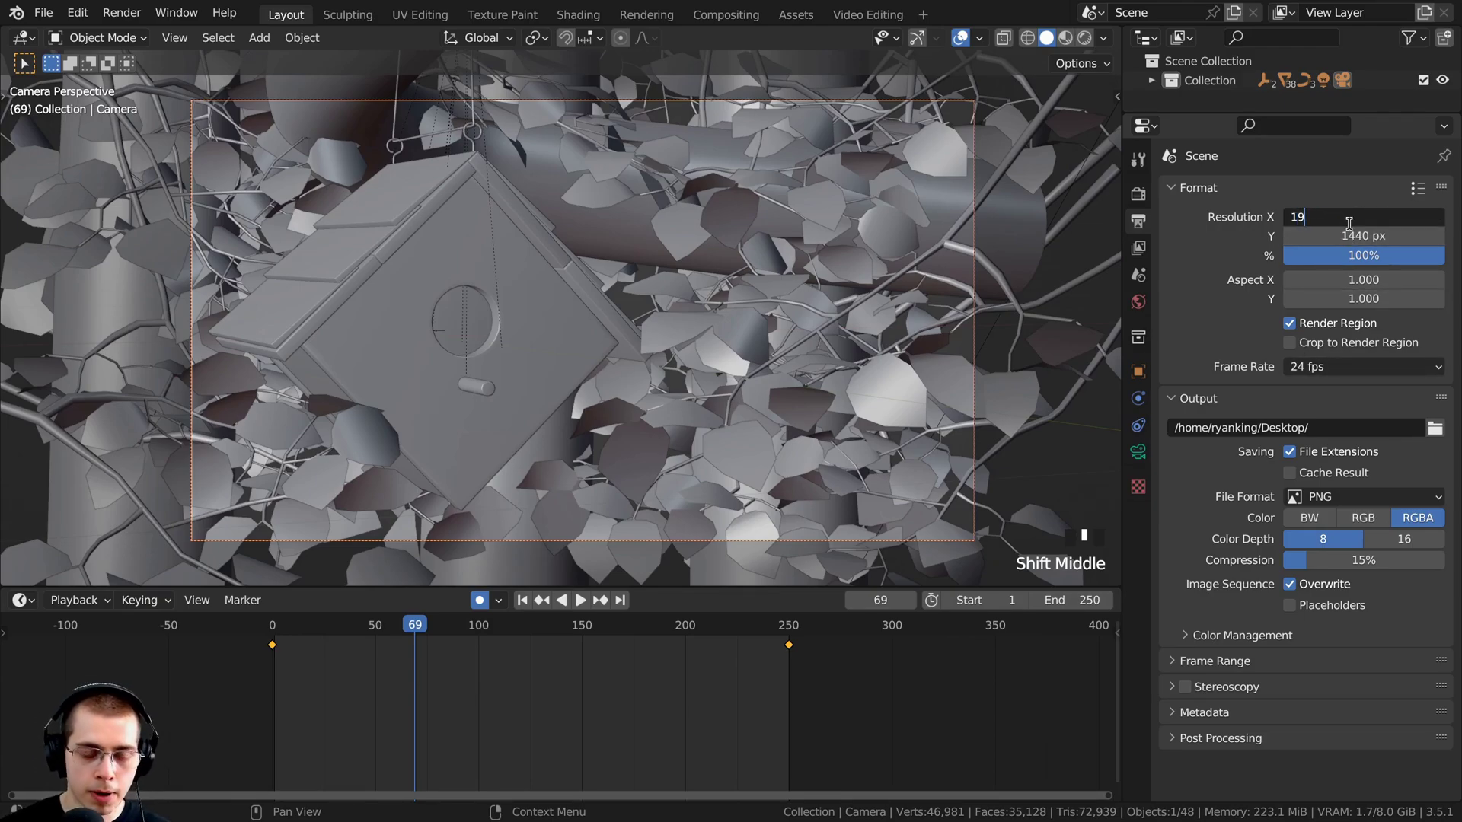
pyautogui.write('1920')
pyautogui.doubleClick(1349, 230)
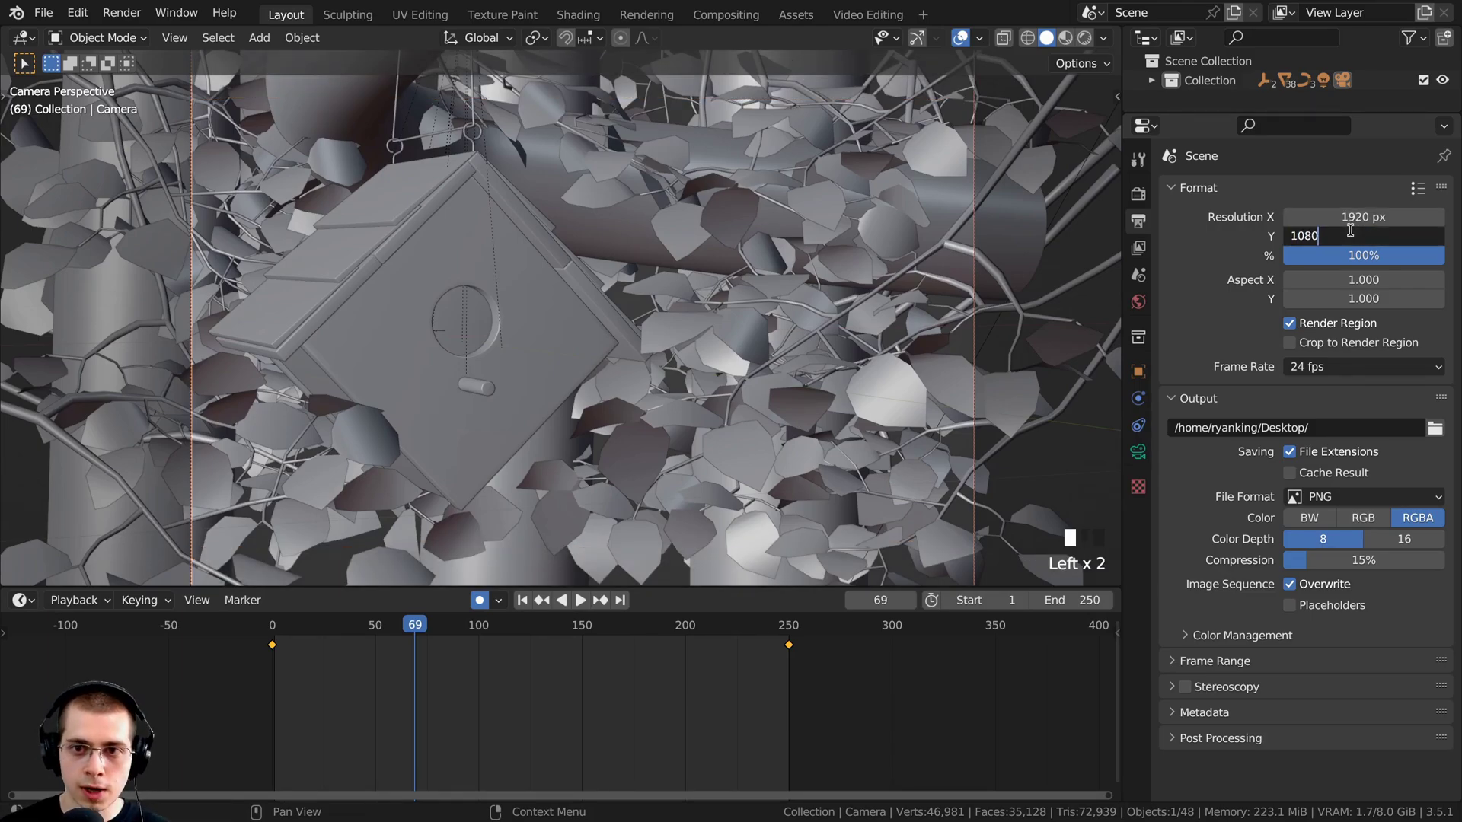
pyautogui.press('Return')
pyautogui.scroll(-2, 828, 163)
pyautogui.keyDown('shift'); pyautogui.moveTo(828, 163); pyautogui.dragTo(818, 173, button='middle'); pyautogui.keyUp('shift')
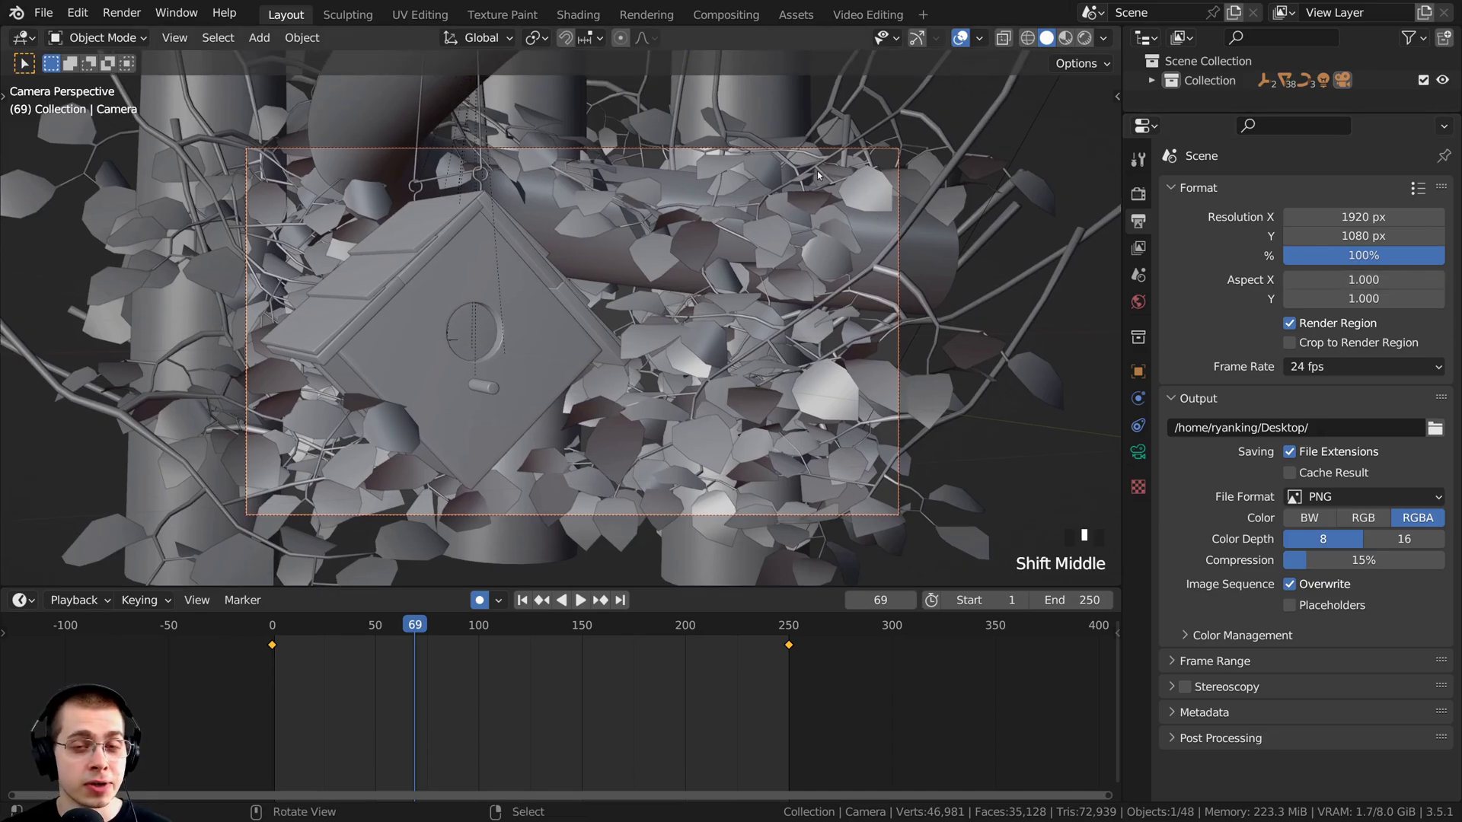
# Step: Create a folder named Frames inside the Tutorial folder and set it as the render output location
pyautogui.click(1434, 433)
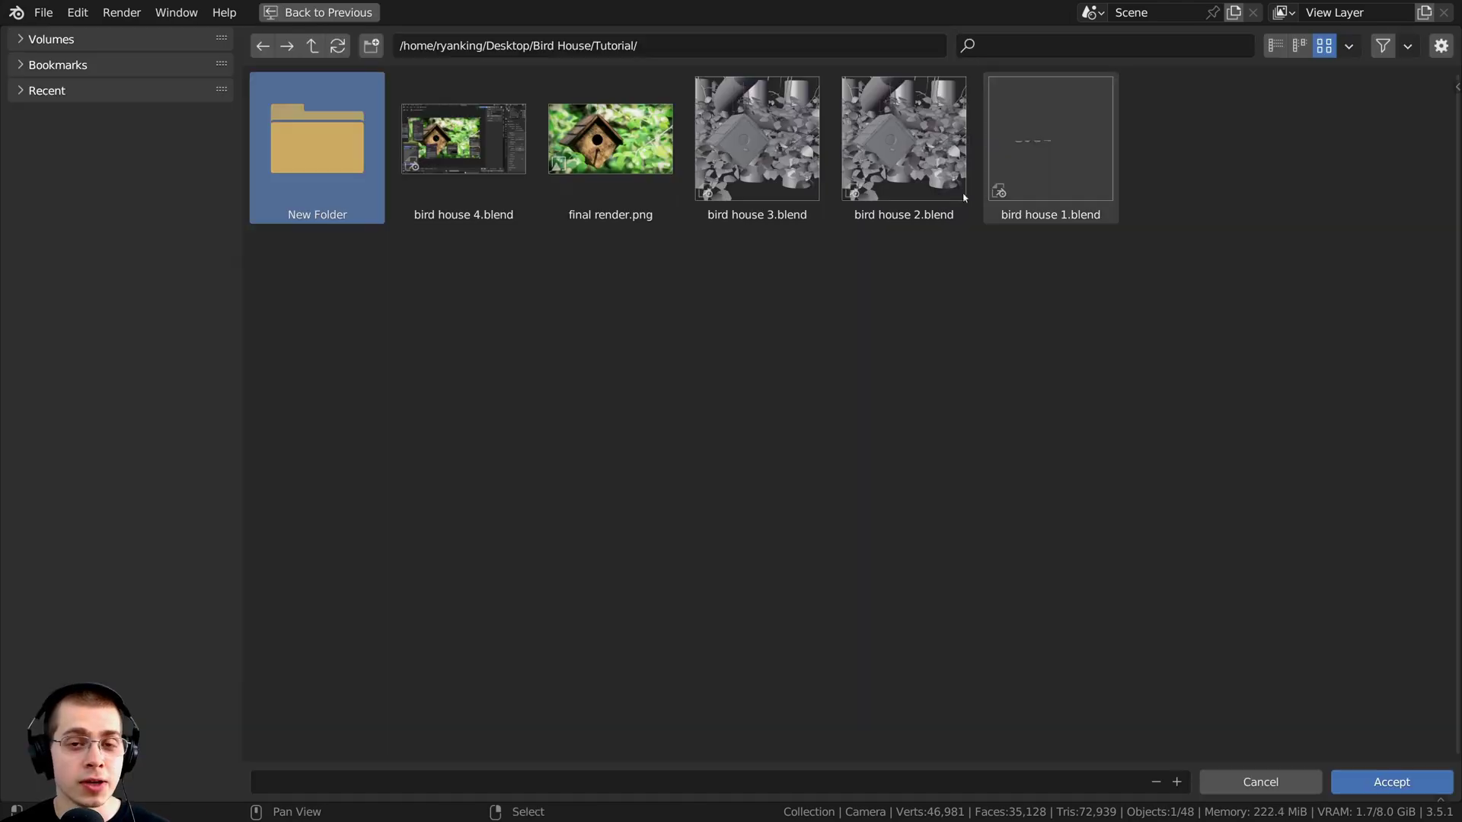
pyautogui.click(372, 47)
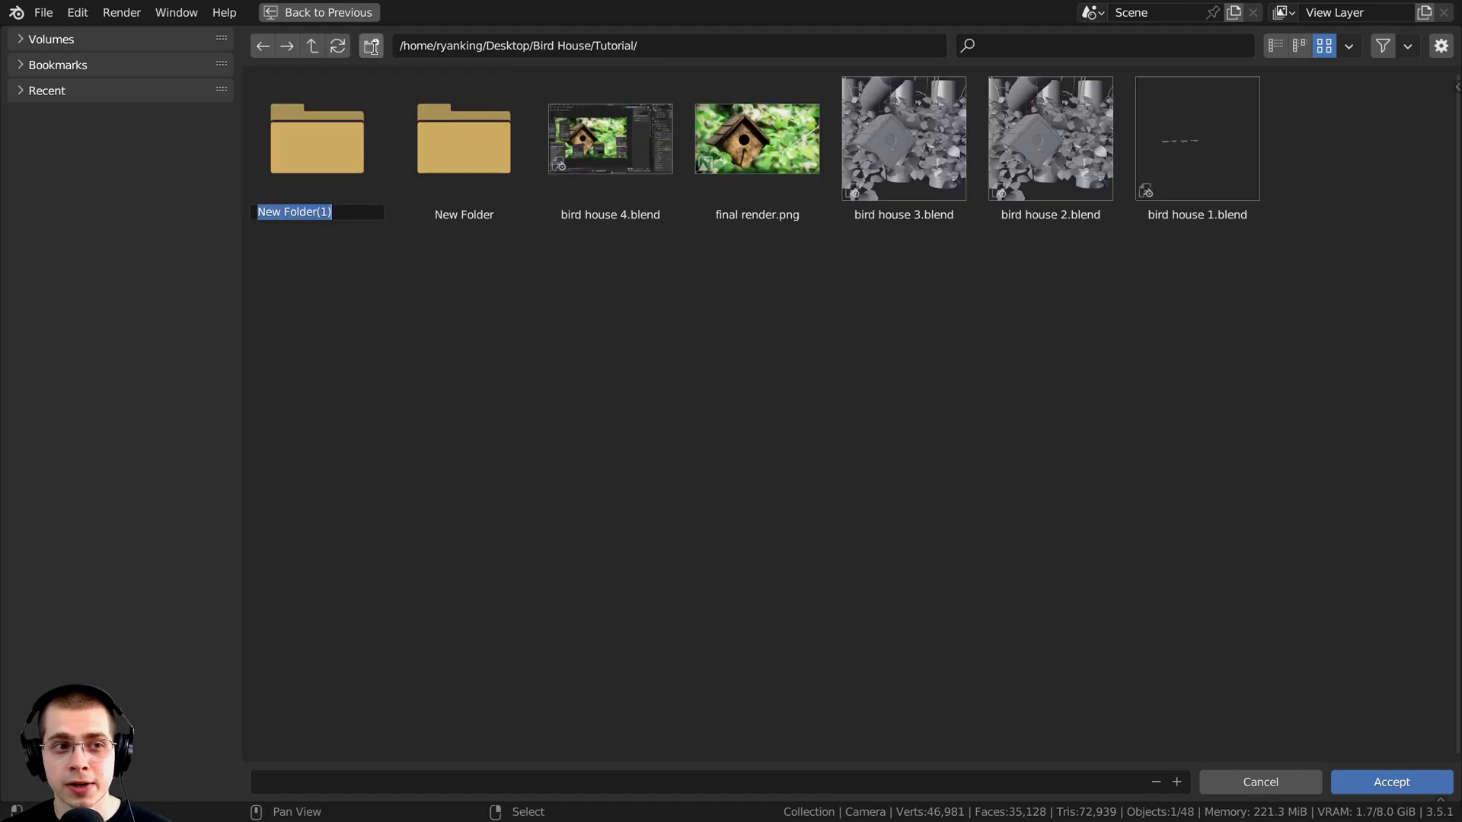
pyautogui.write('Frames')
pyautogui.press('Return')
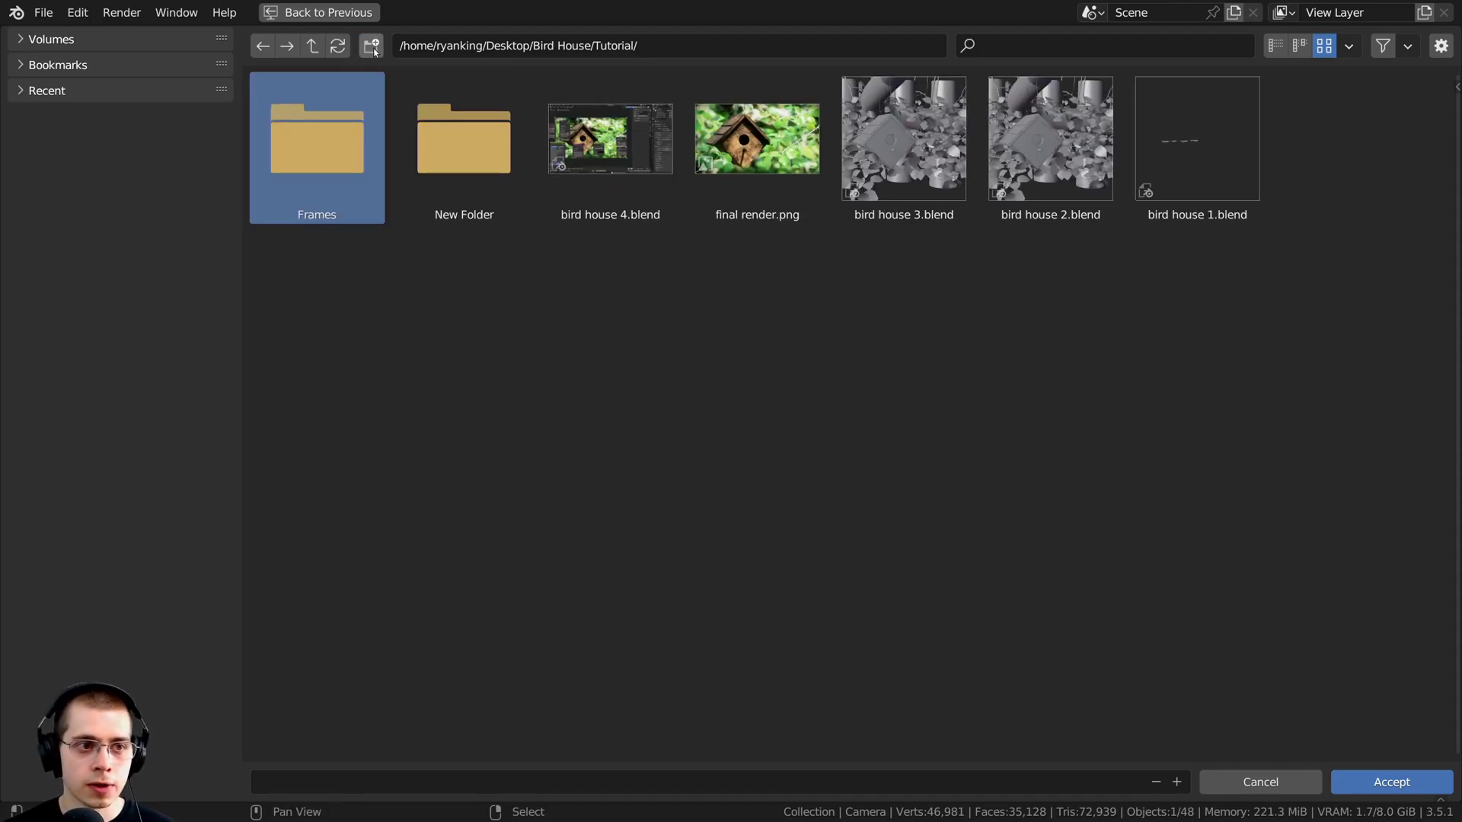
pyautogui.doubleClick(324, 158)
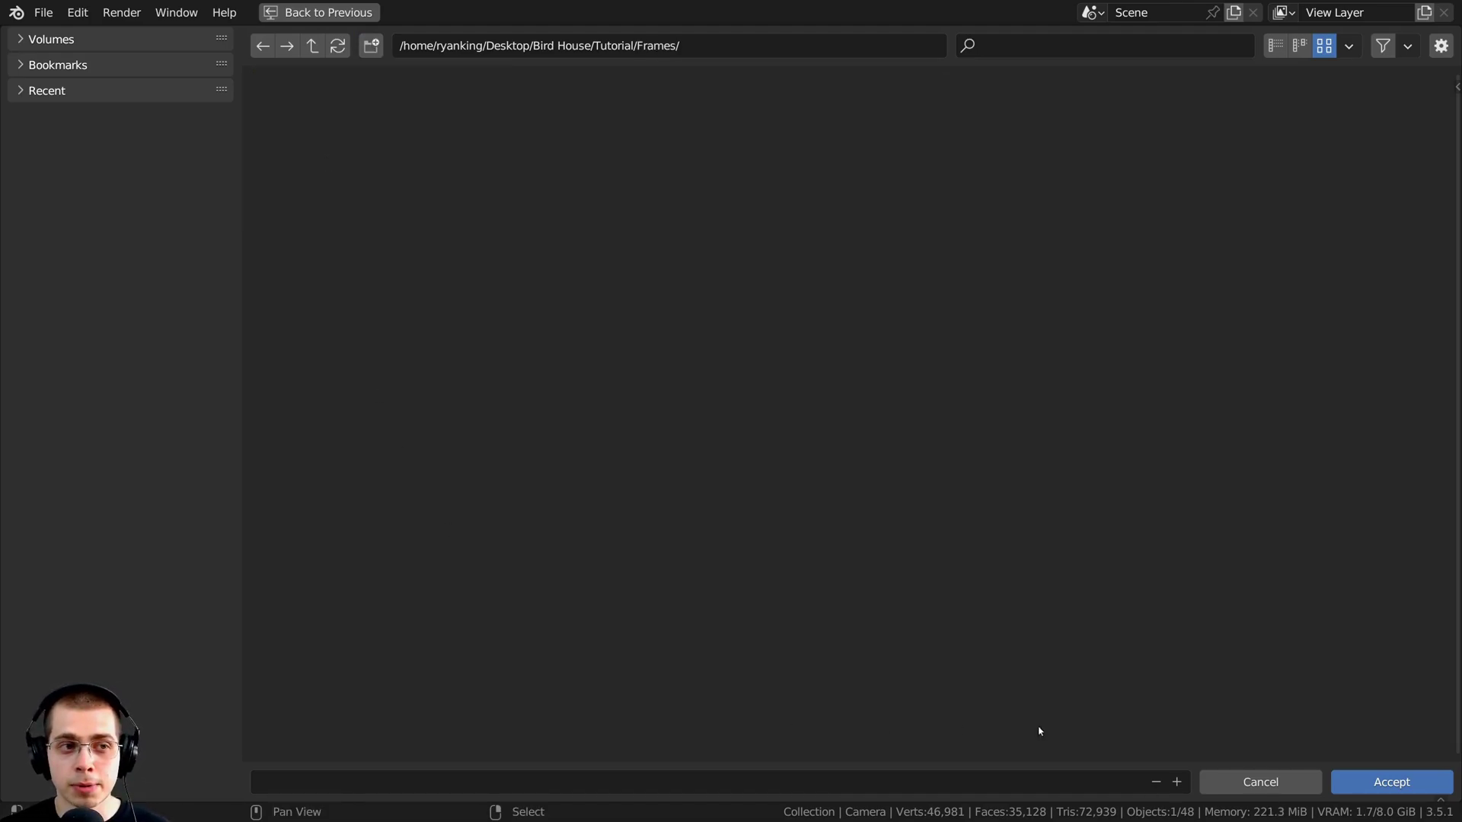
pyautogui.click(1352, 784)
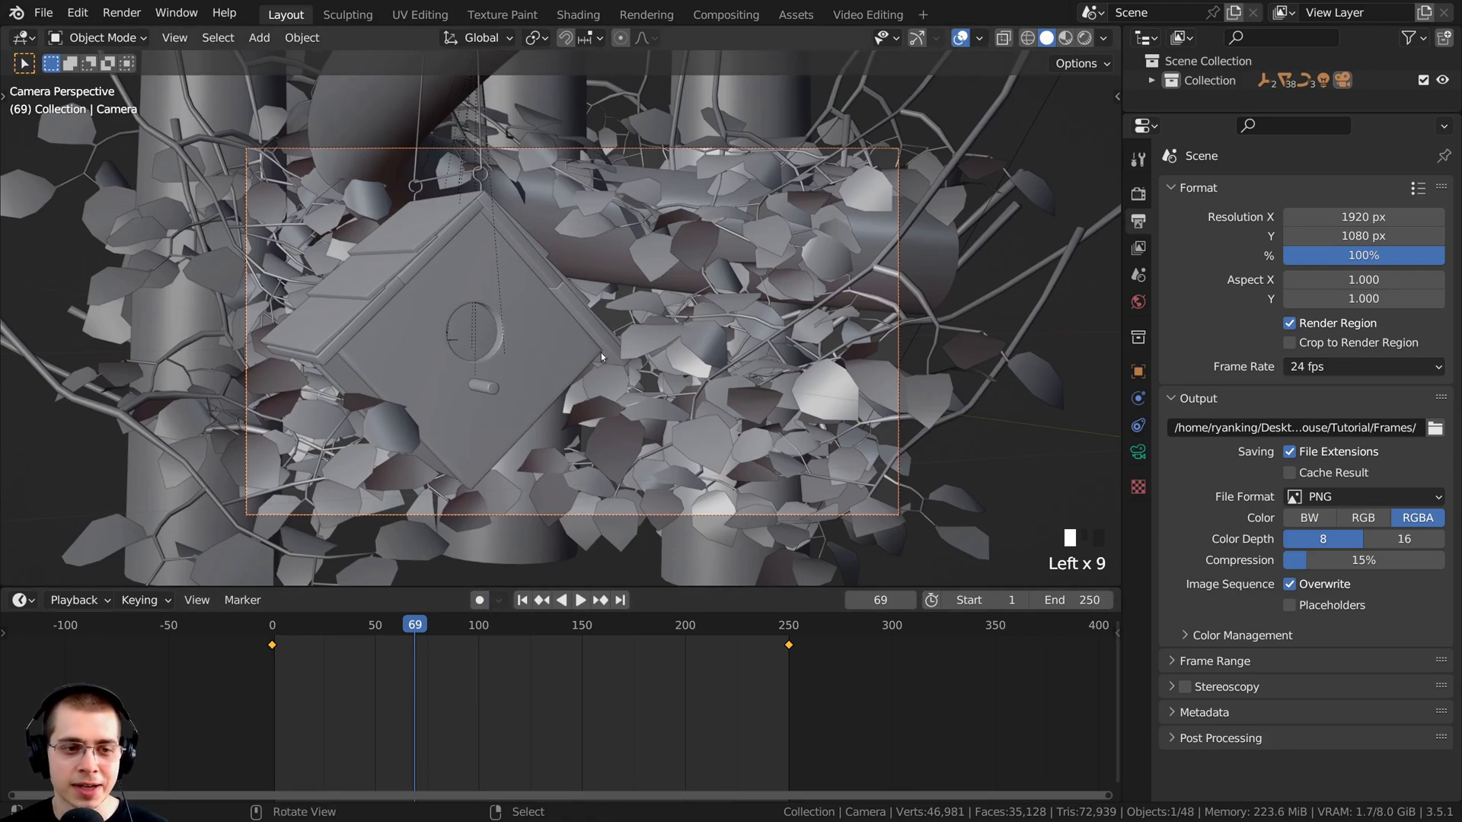
# Step: Save the project and render the full animation to the output folder
pyautogui.hotkey('ctrl', 's')
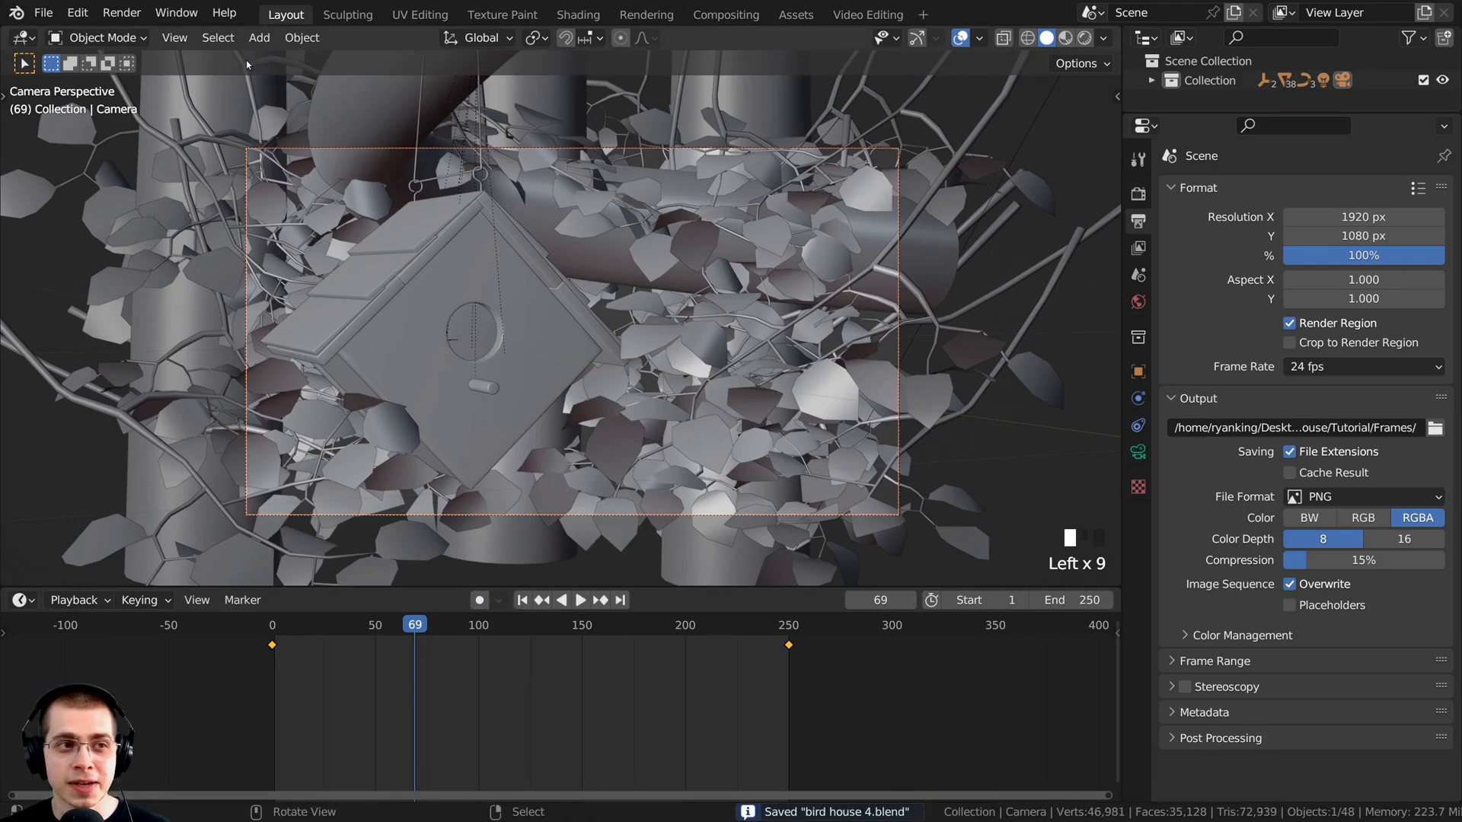
pyautogui.click(121, 13)
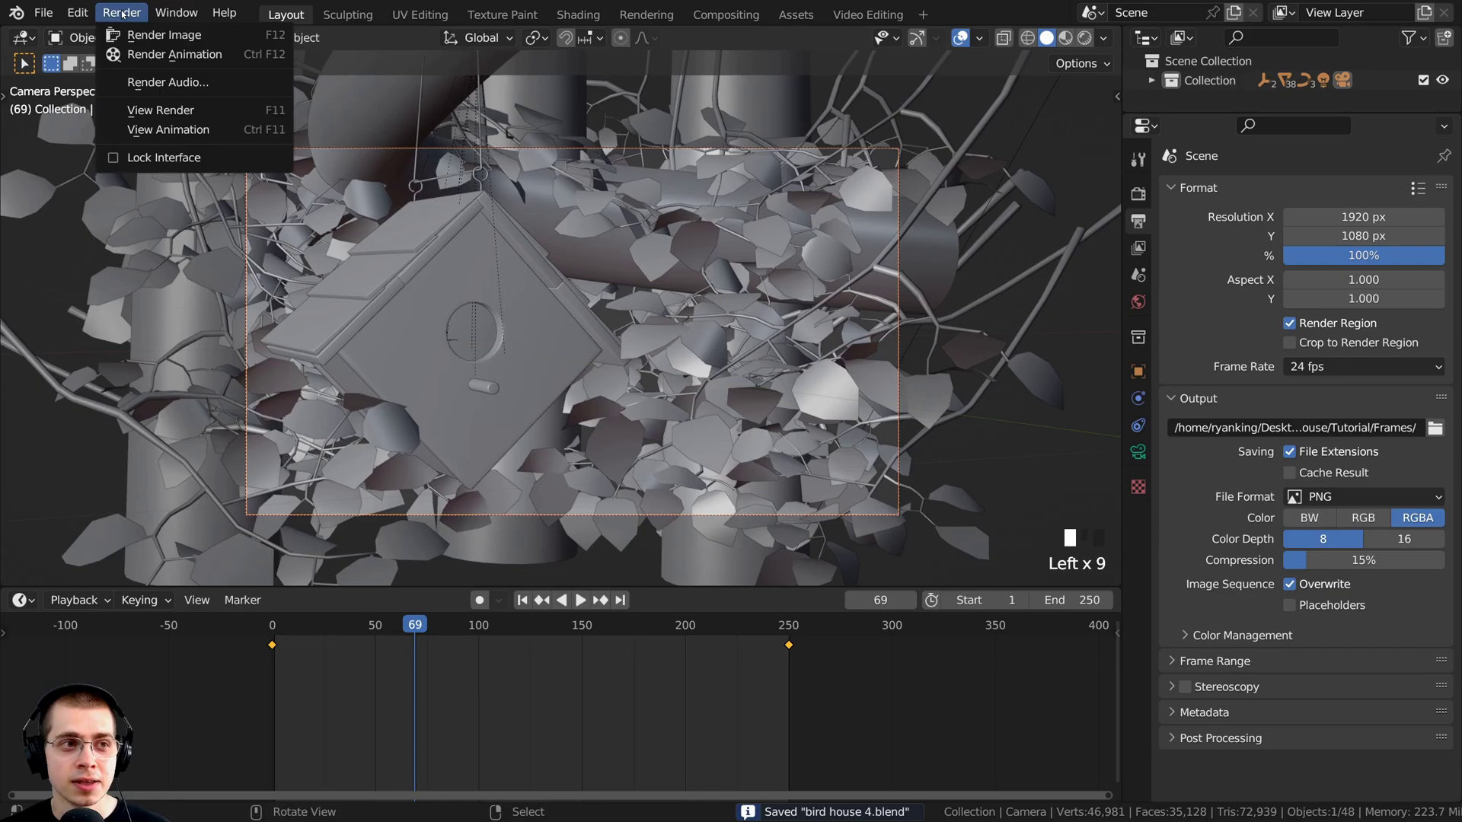
pyautogui.click(159, 54)
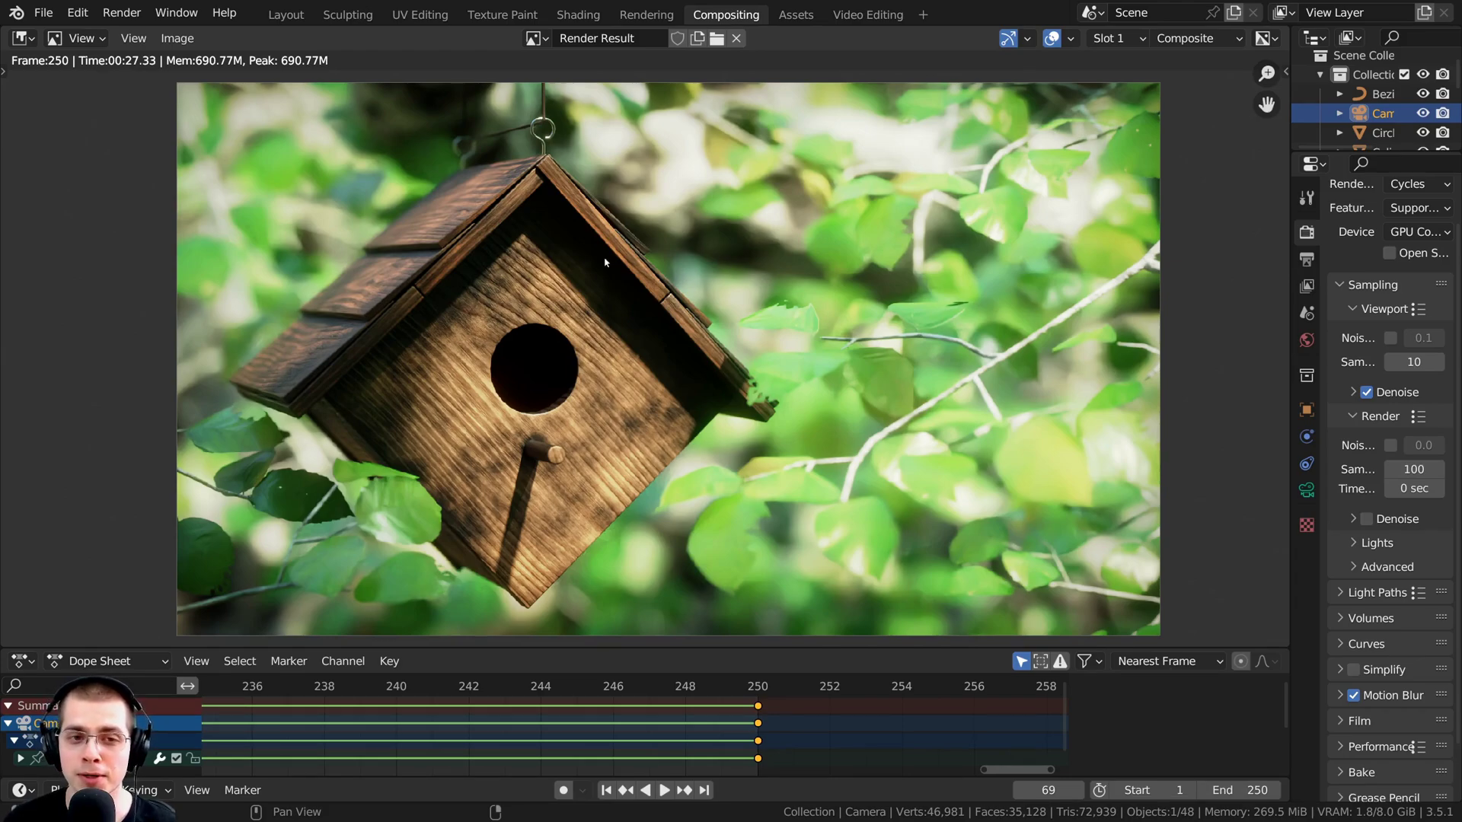
# Step: Save the rendered project and start a new file from the Video Editing template
pyautogui.hotkey('ctrl', 's')
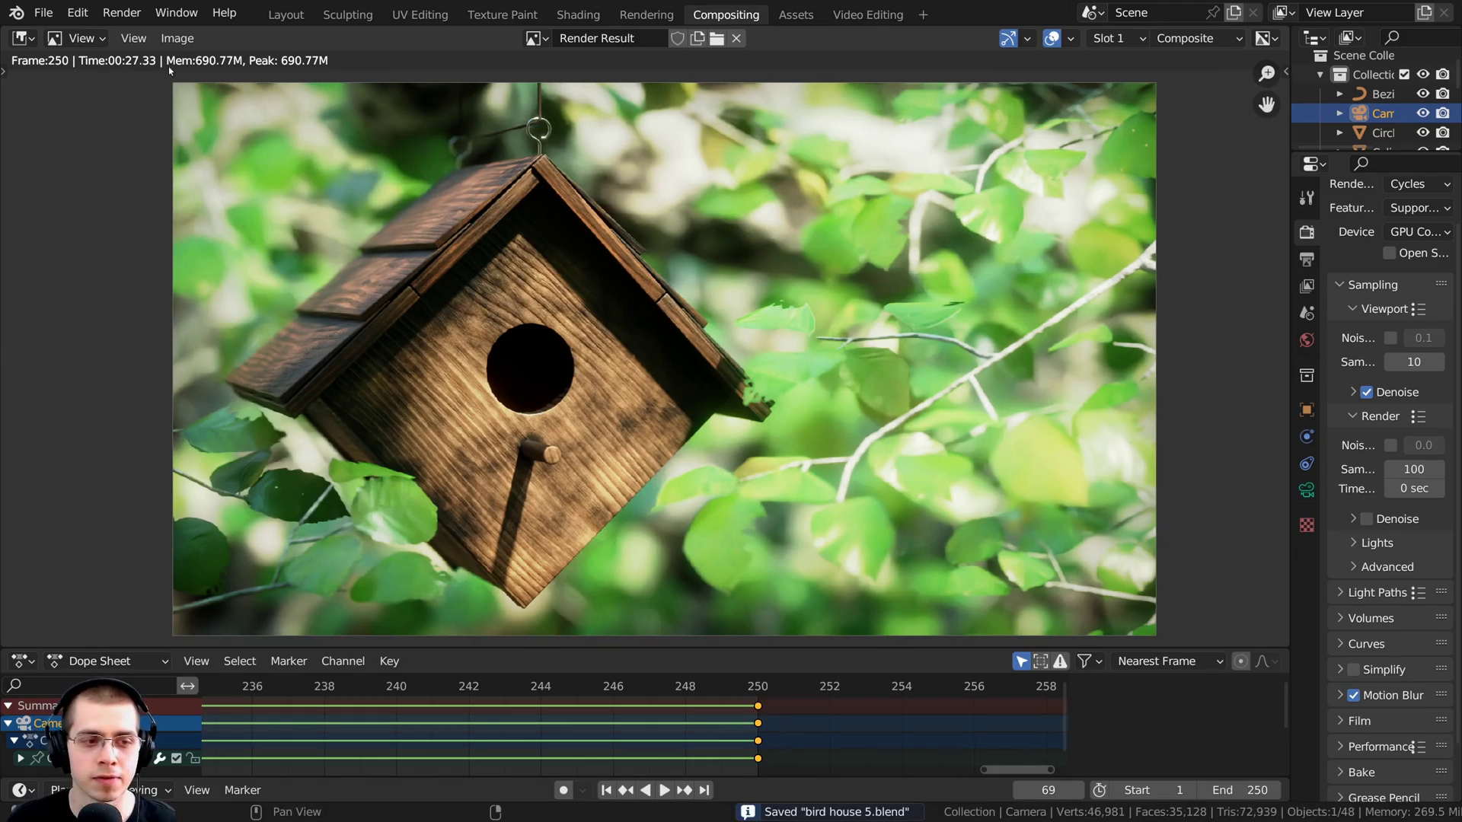
pyautogui.click(45, 17)
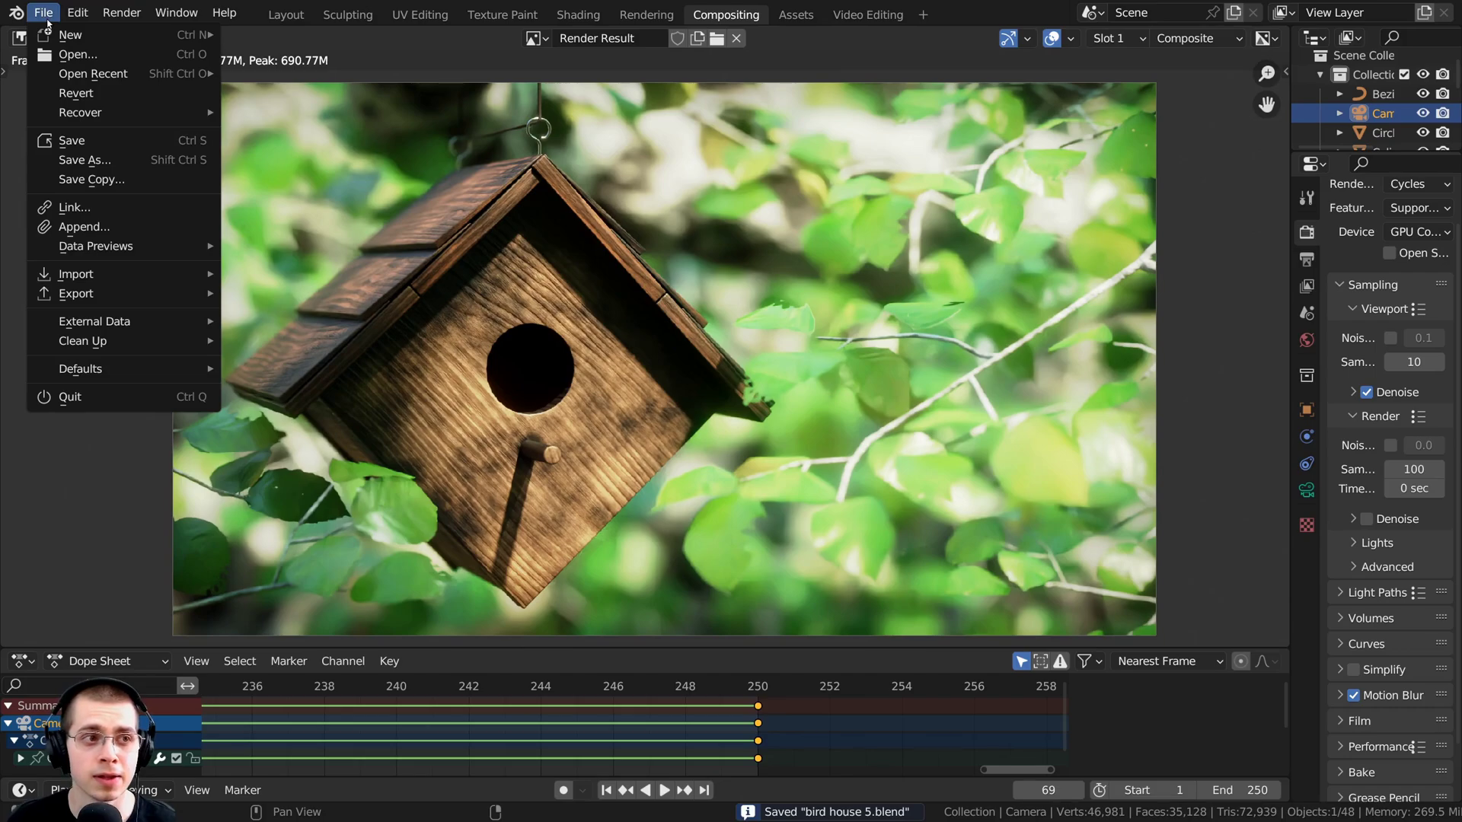
pyautogui.moveTo(72, 34)
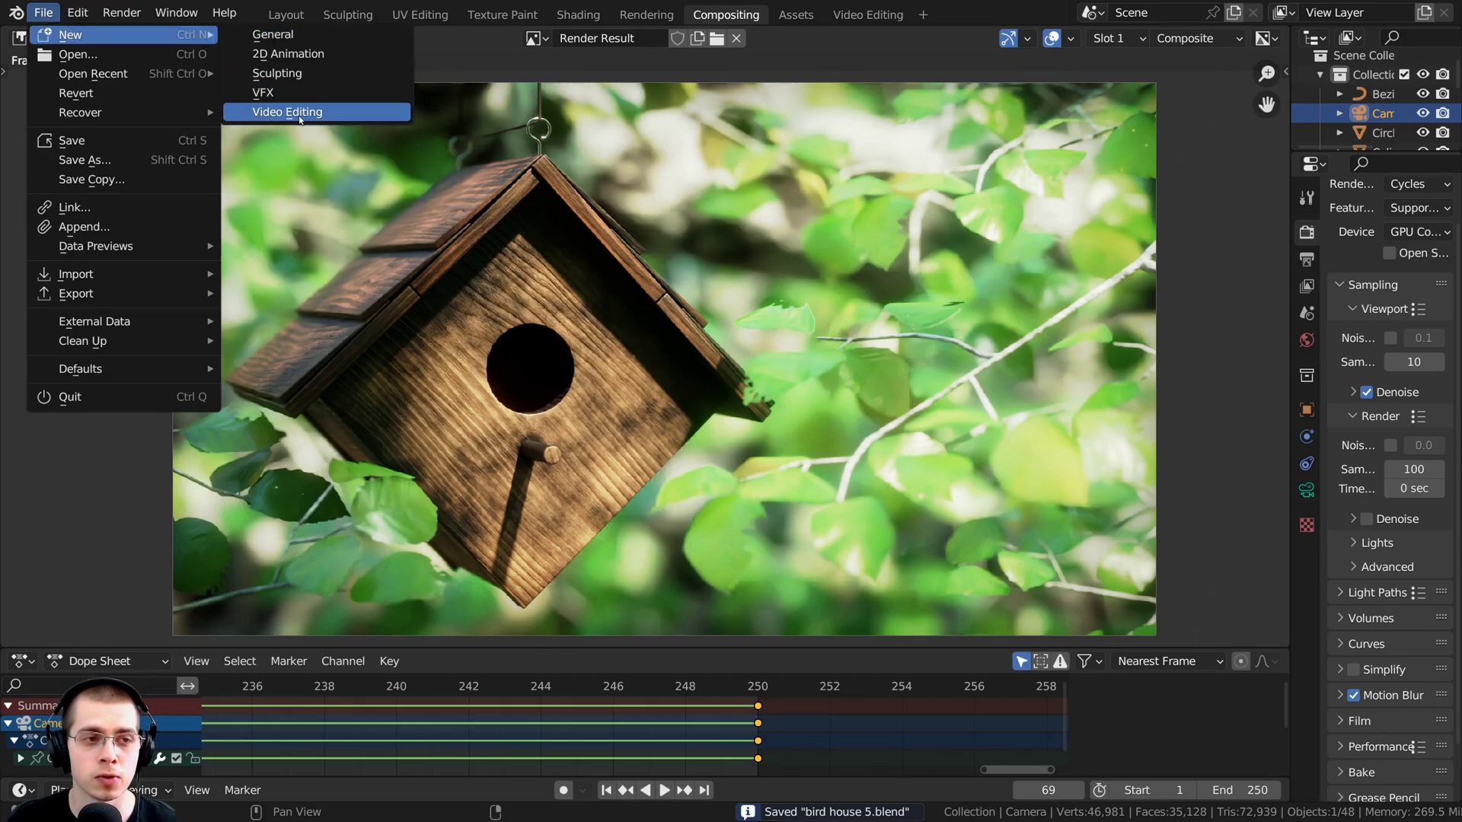
pyautogui.press('Return')
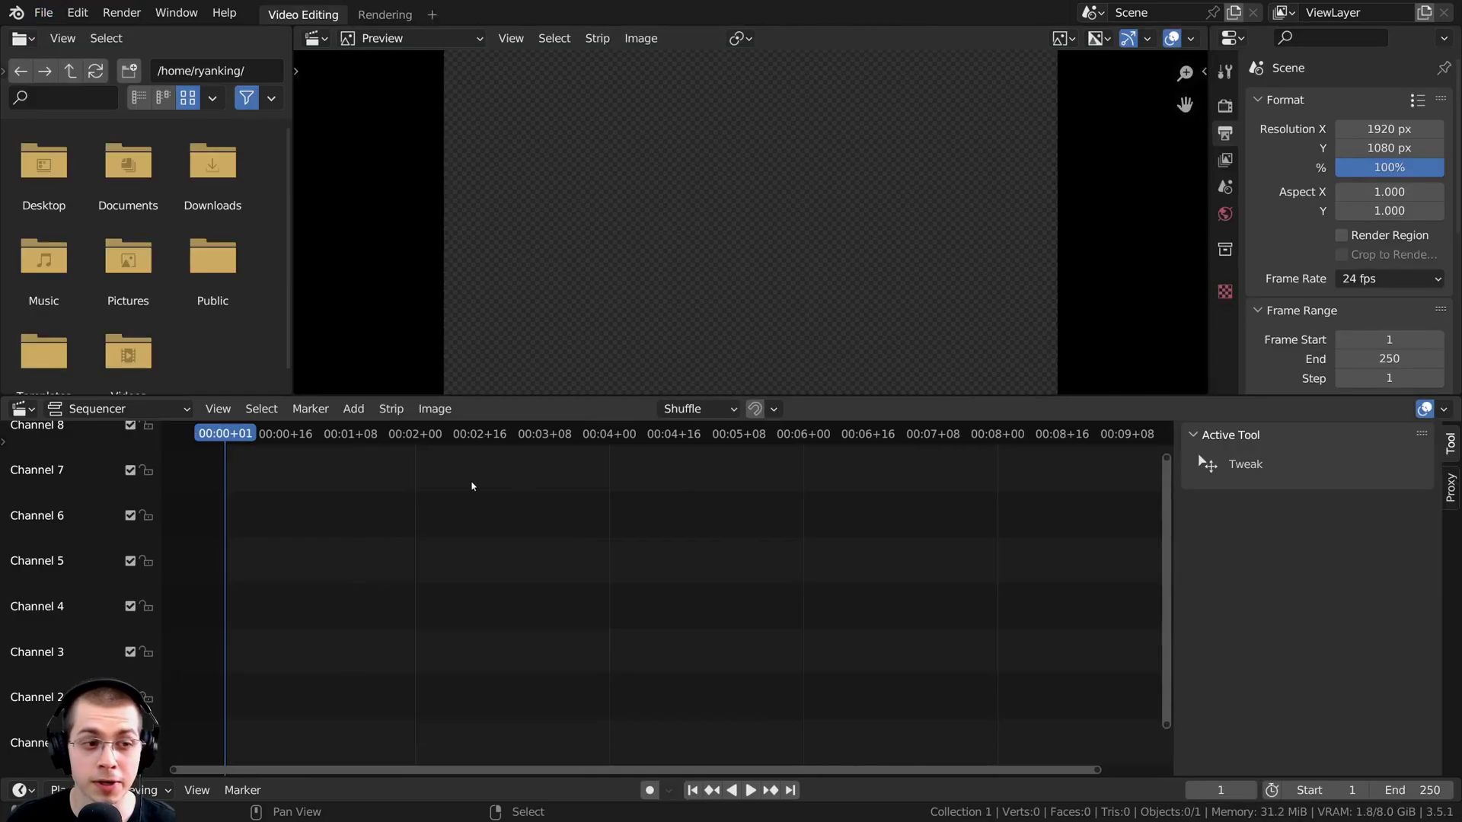
# Step: Add all rendered PNG images from the Frames folder, sorted by name, to the sequencer as one image strip
pyautogui.hotkey('shift', 'a')
pyautogui.moveTo(459, 480)
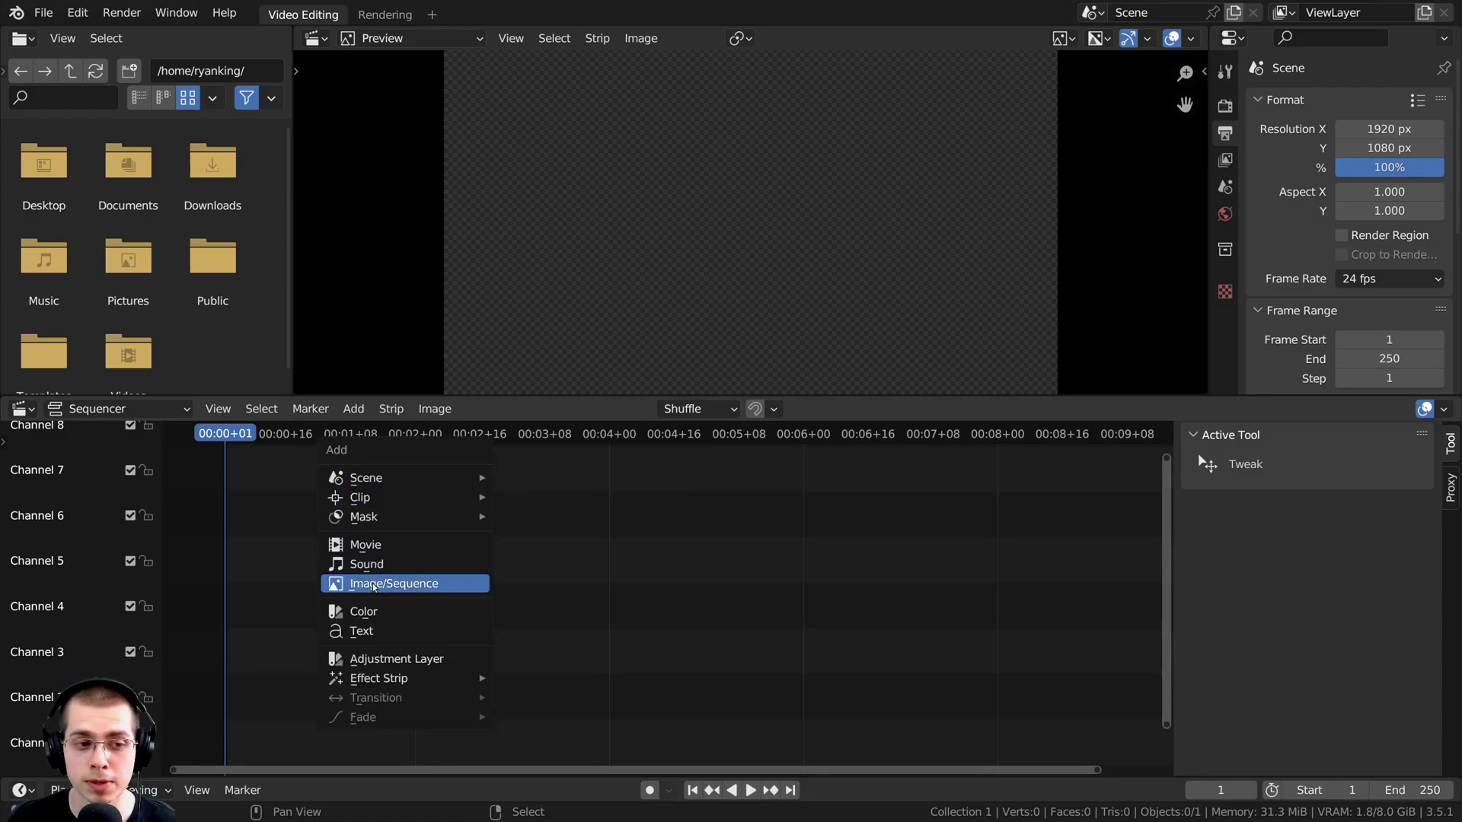
pyautogui.click(427, 590)
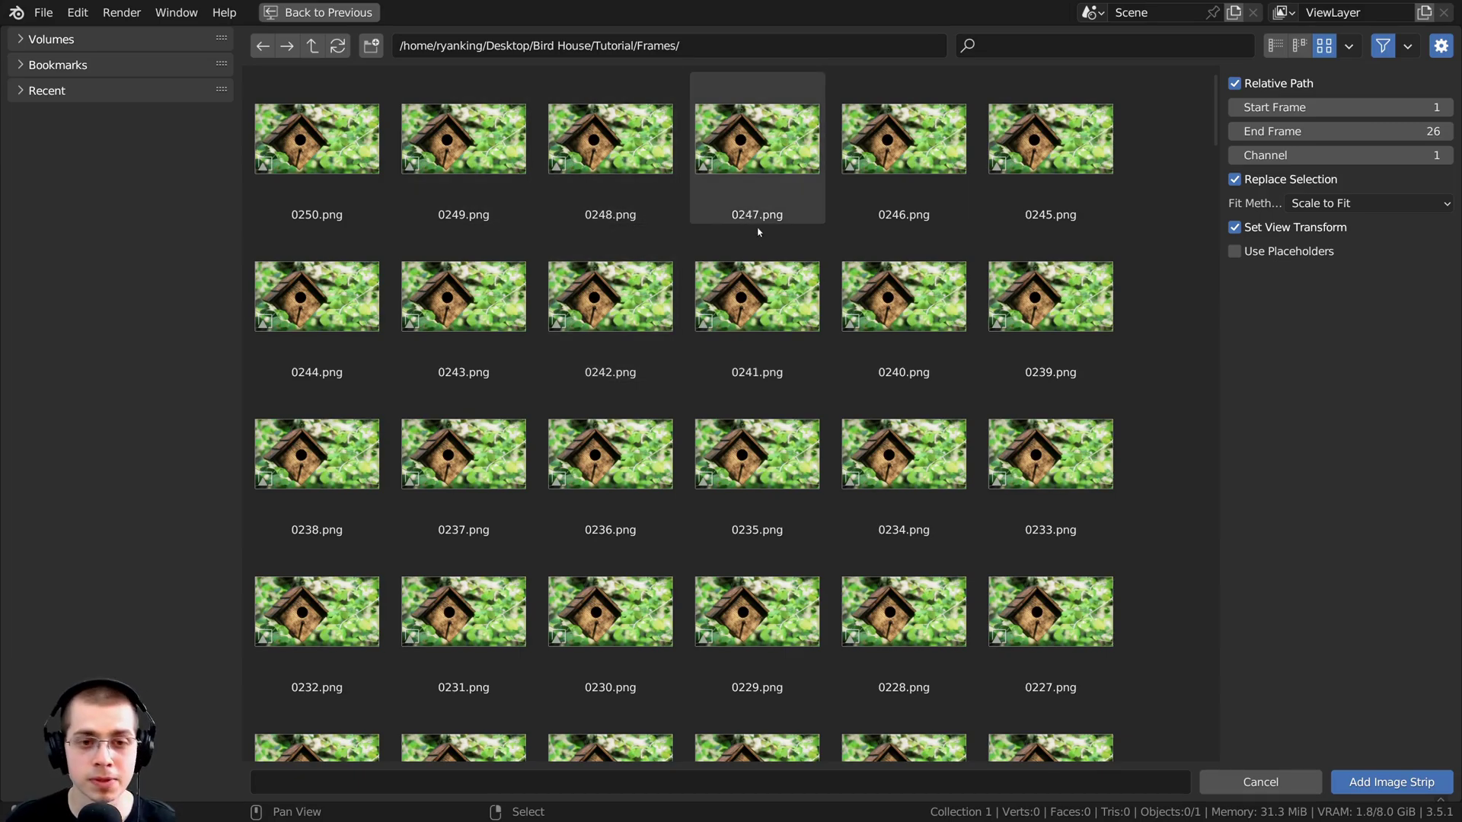
pyautogui.press('a')
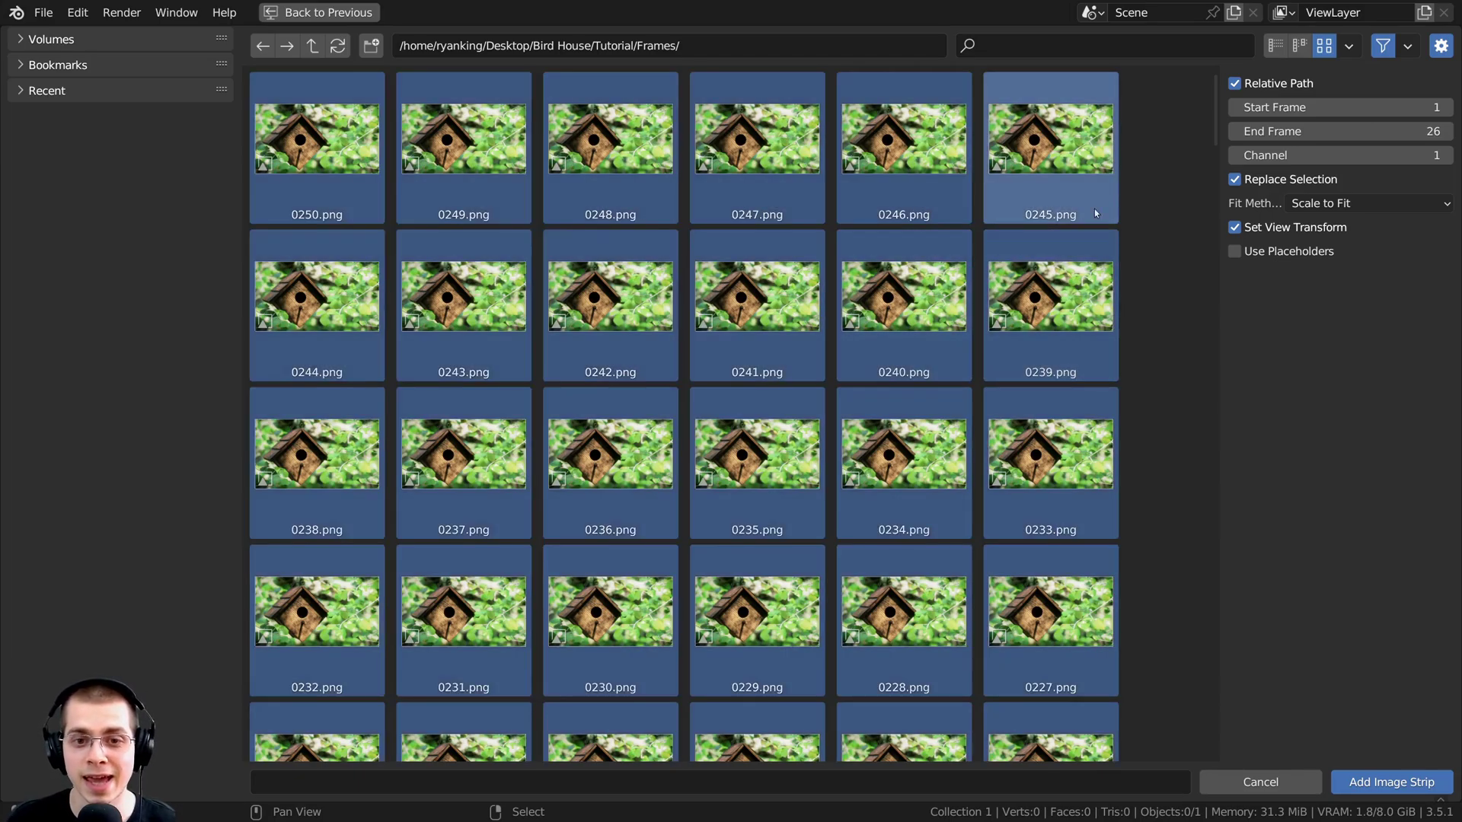
pyautogui.click(1348, 49)
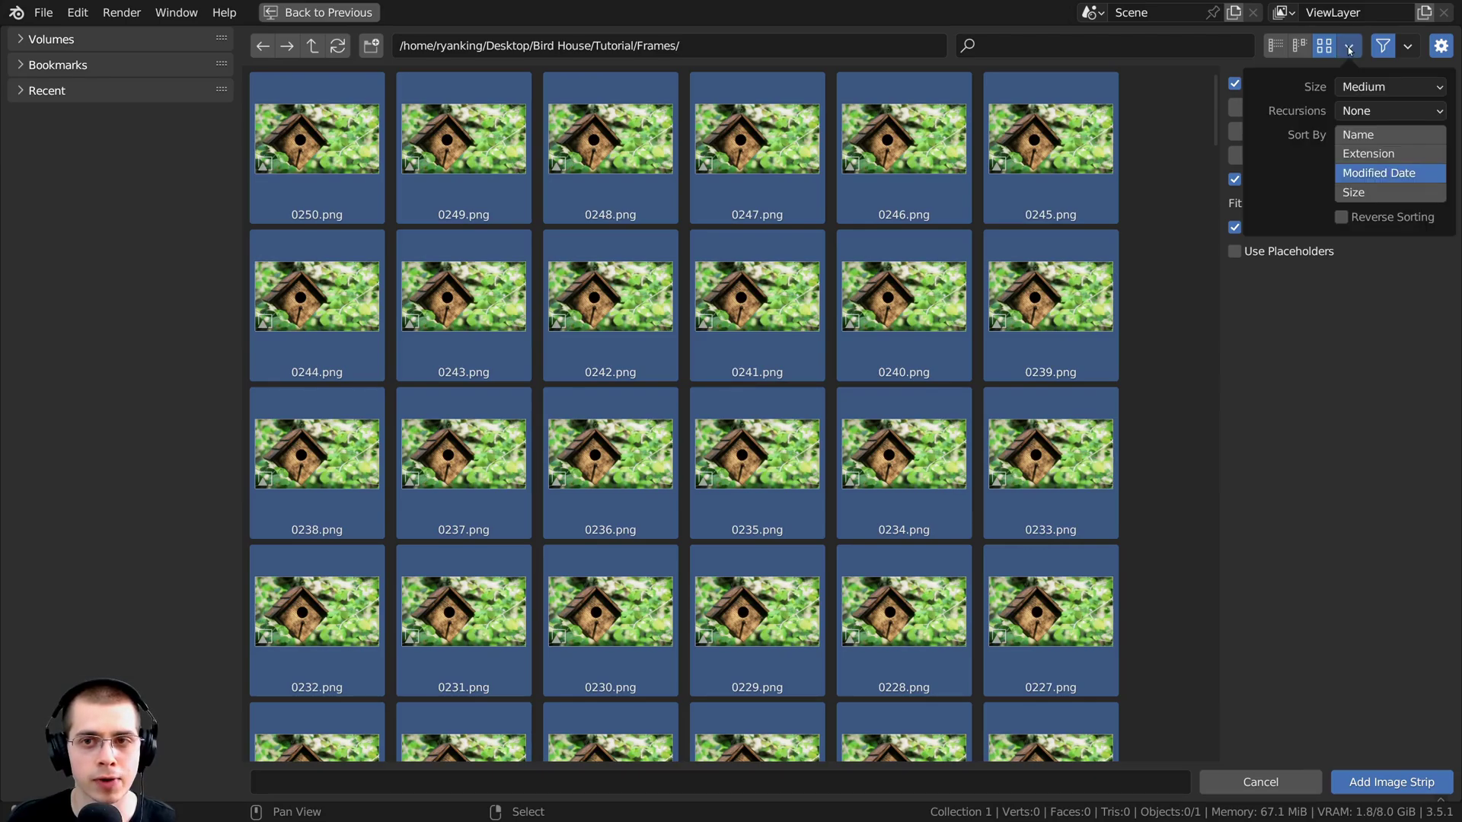
pyautogui.click(1351, 136)
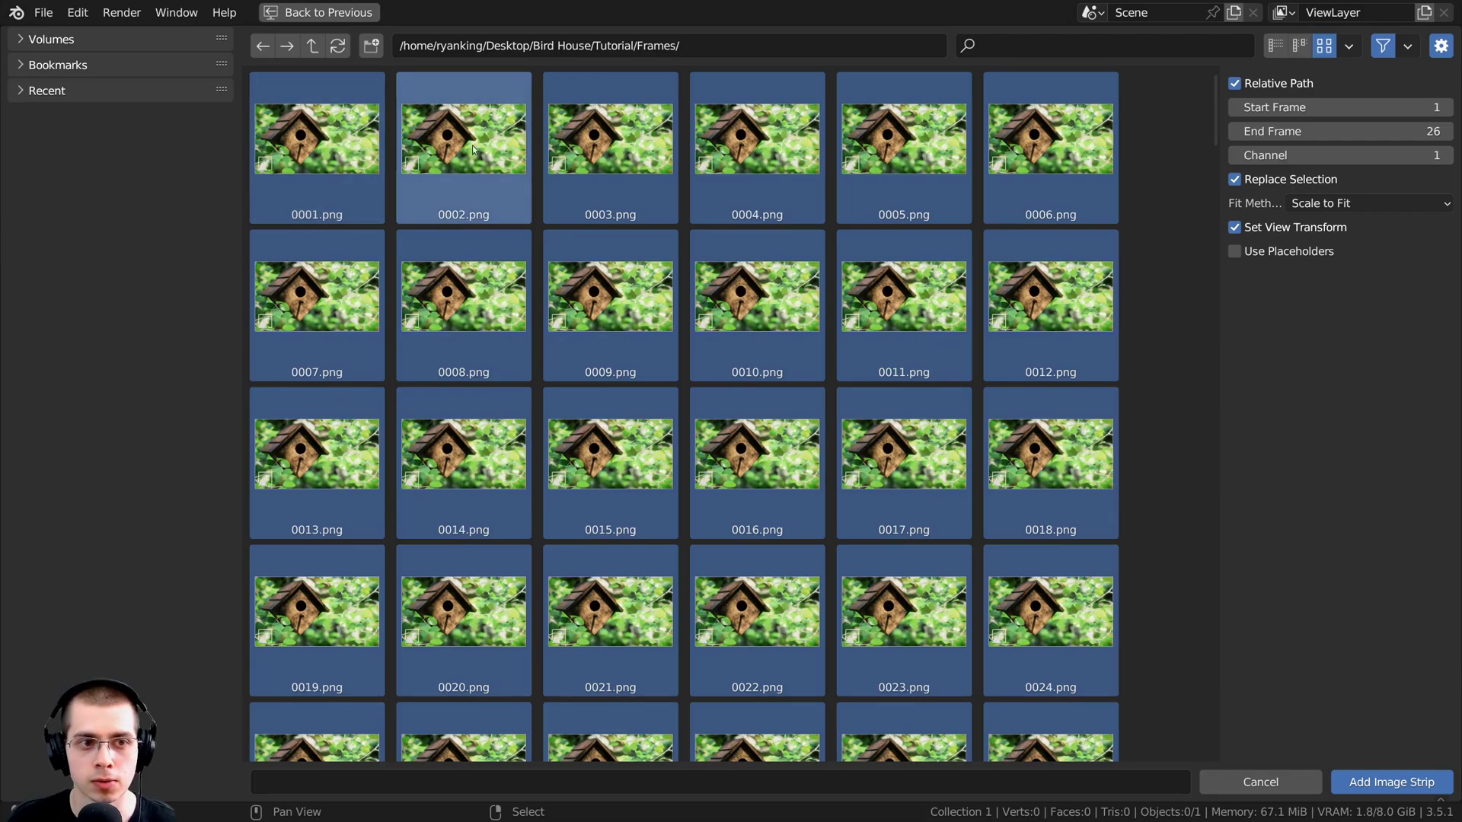
pyautogui.click(1385, 787)
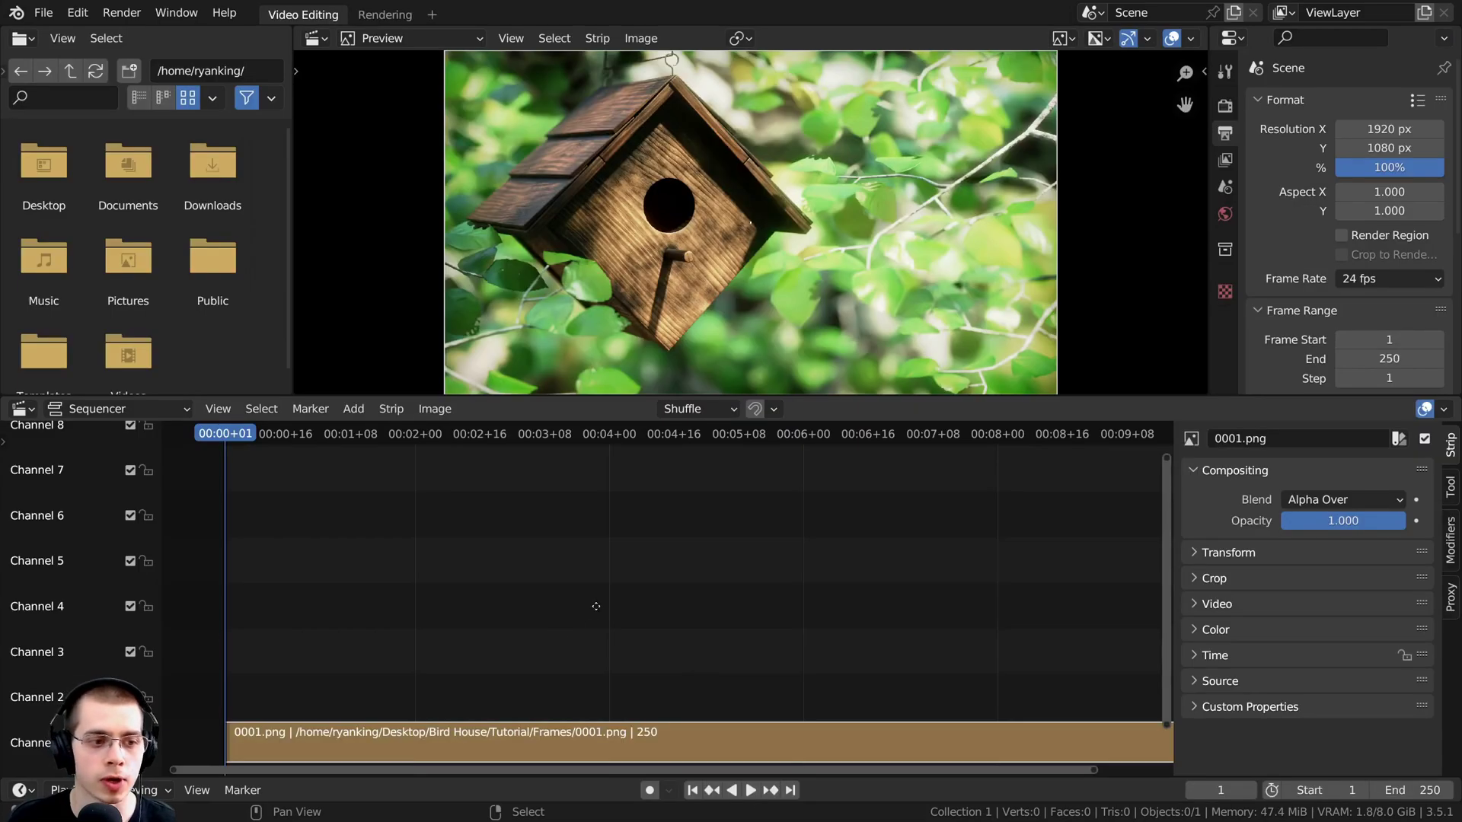
# Step: Fit the whole image strip in the sequencer and play the rendered animation
pyautogui.press('Home')
pyautogui.press('space')
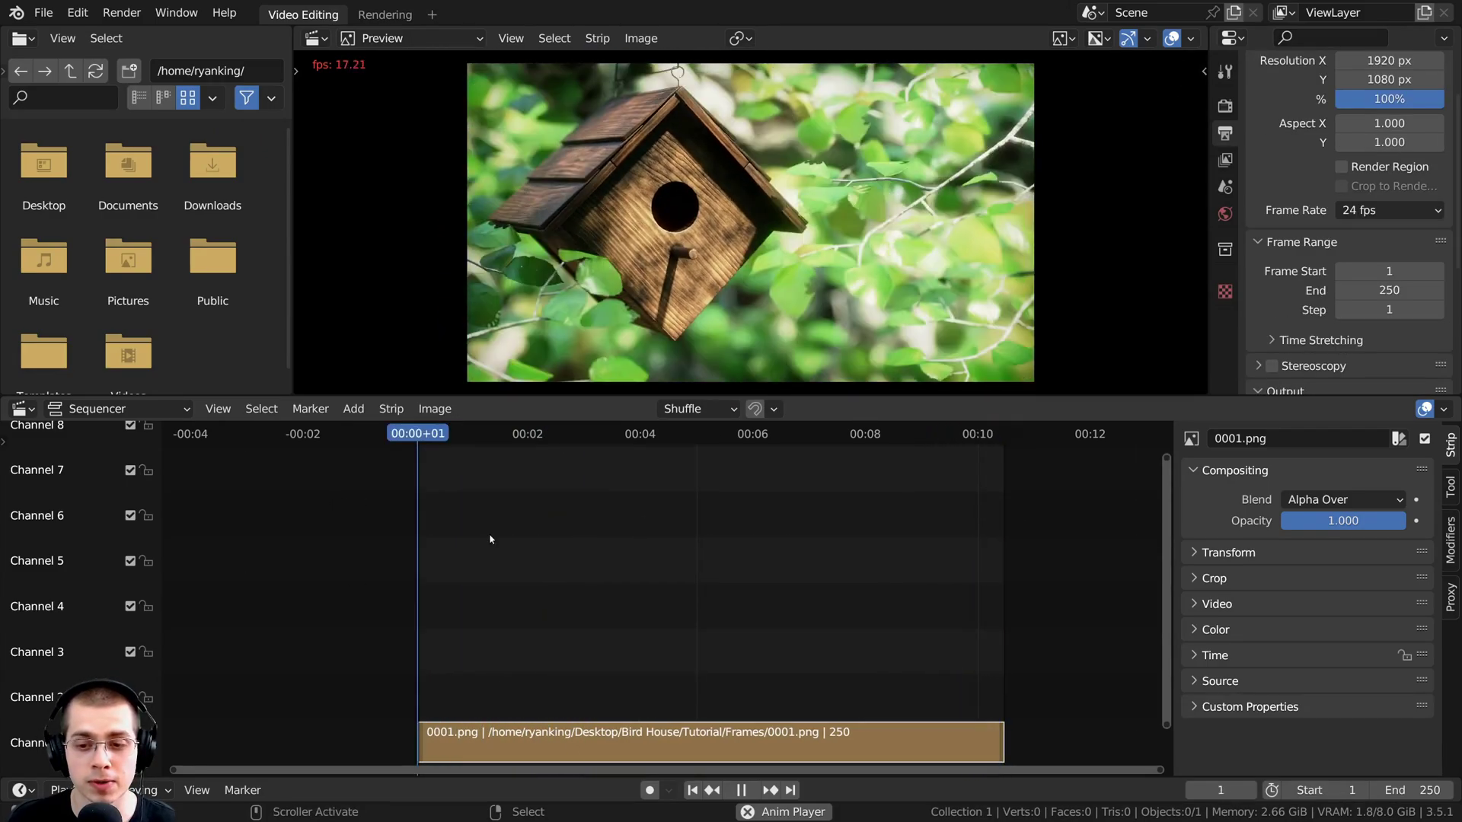
# Step: Replay the rendered animation from its first frame and fit the image strip in the sequencer view
pyautogui.press('space')
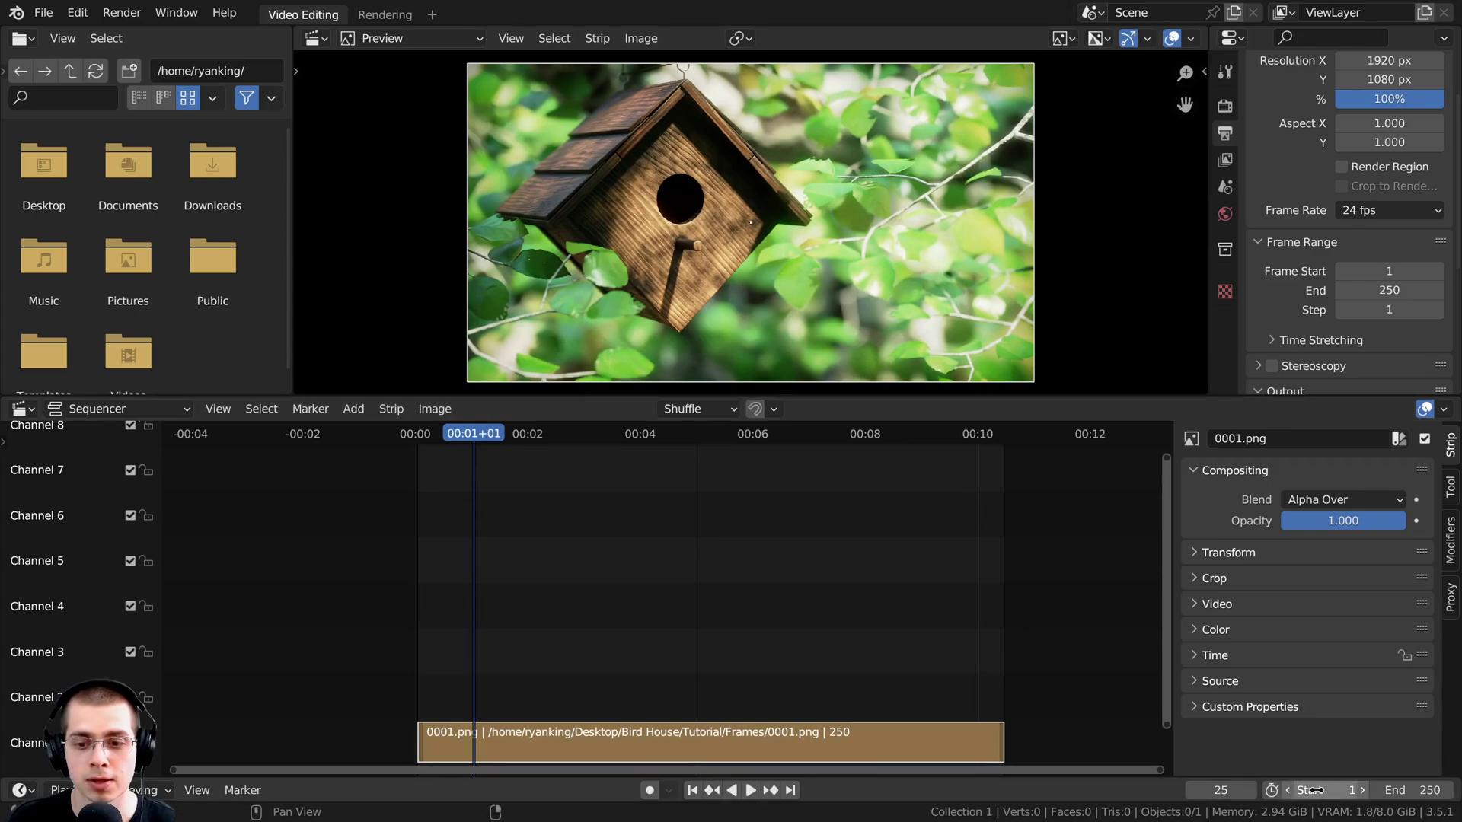
pyautogui.hotkey('shift', 'Left')
pyautogui.press('space')
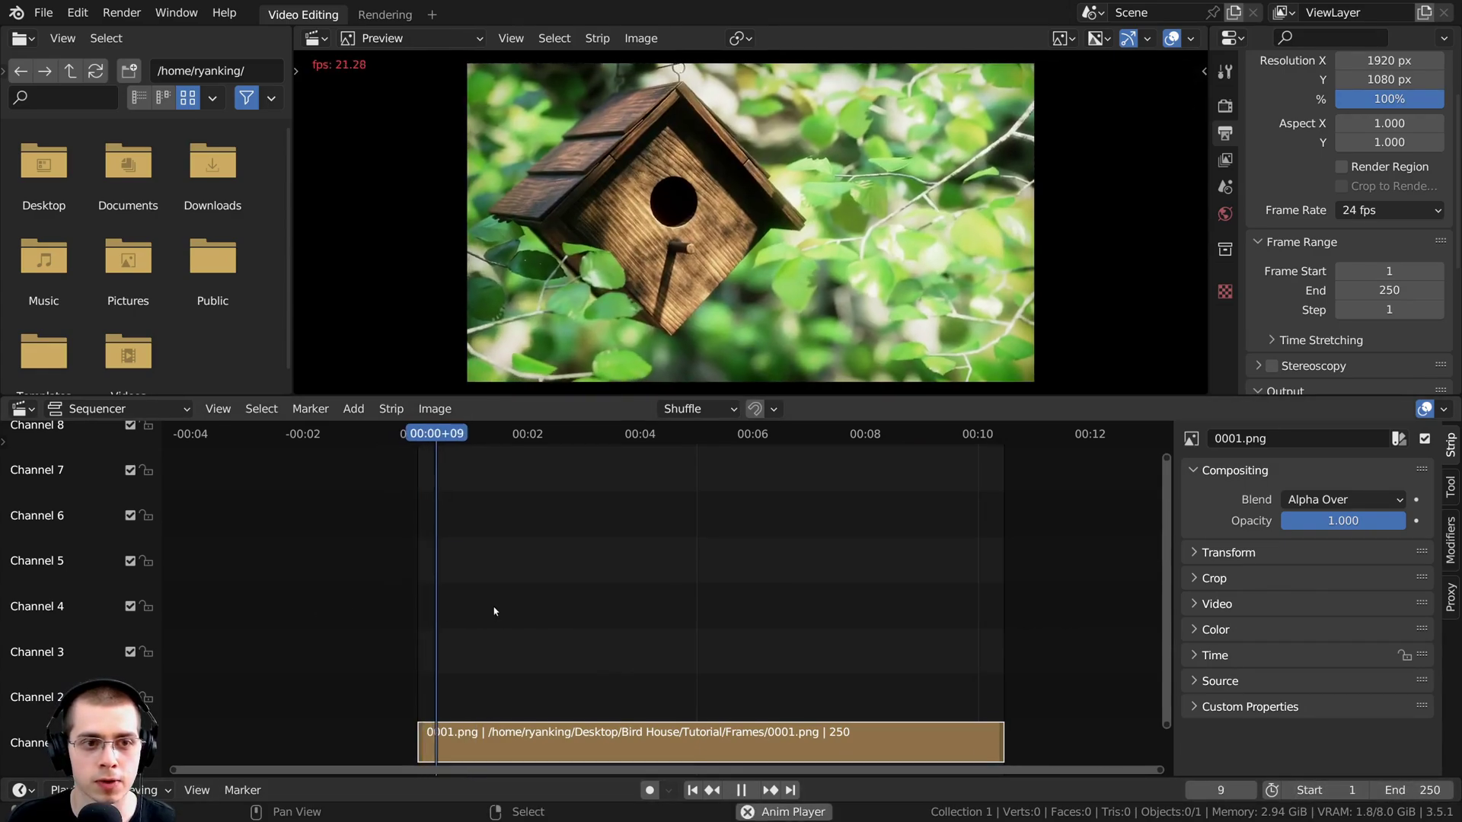
pyautogui.press('Home')
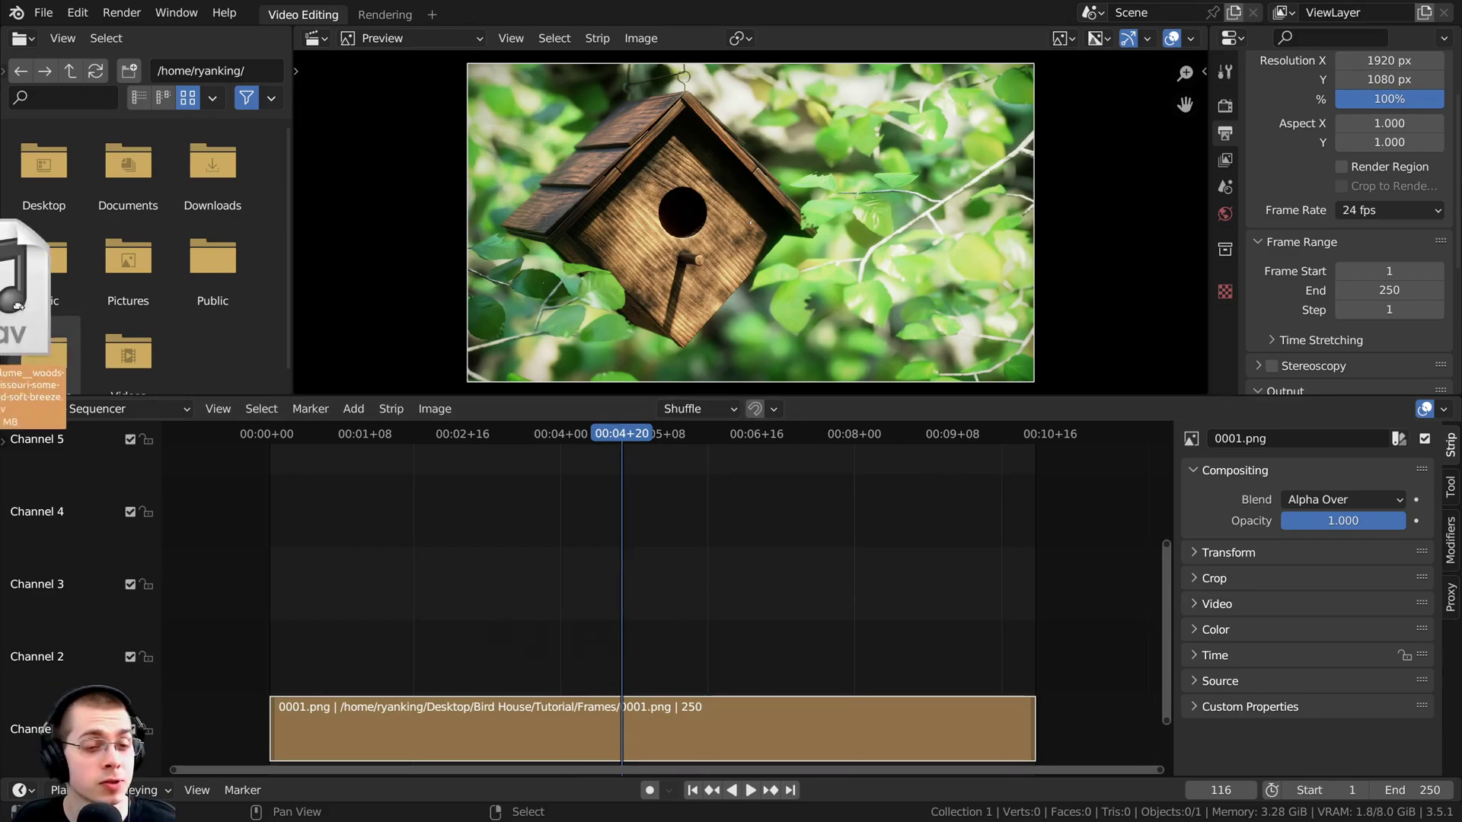
# Step: Add the woods-ambience-in-missouri WAV file as a sound strip and place it on channel 3, starting before the image strip
pyautogui.moveTo(3, 295); pyautogui.dragTo(631, 500)
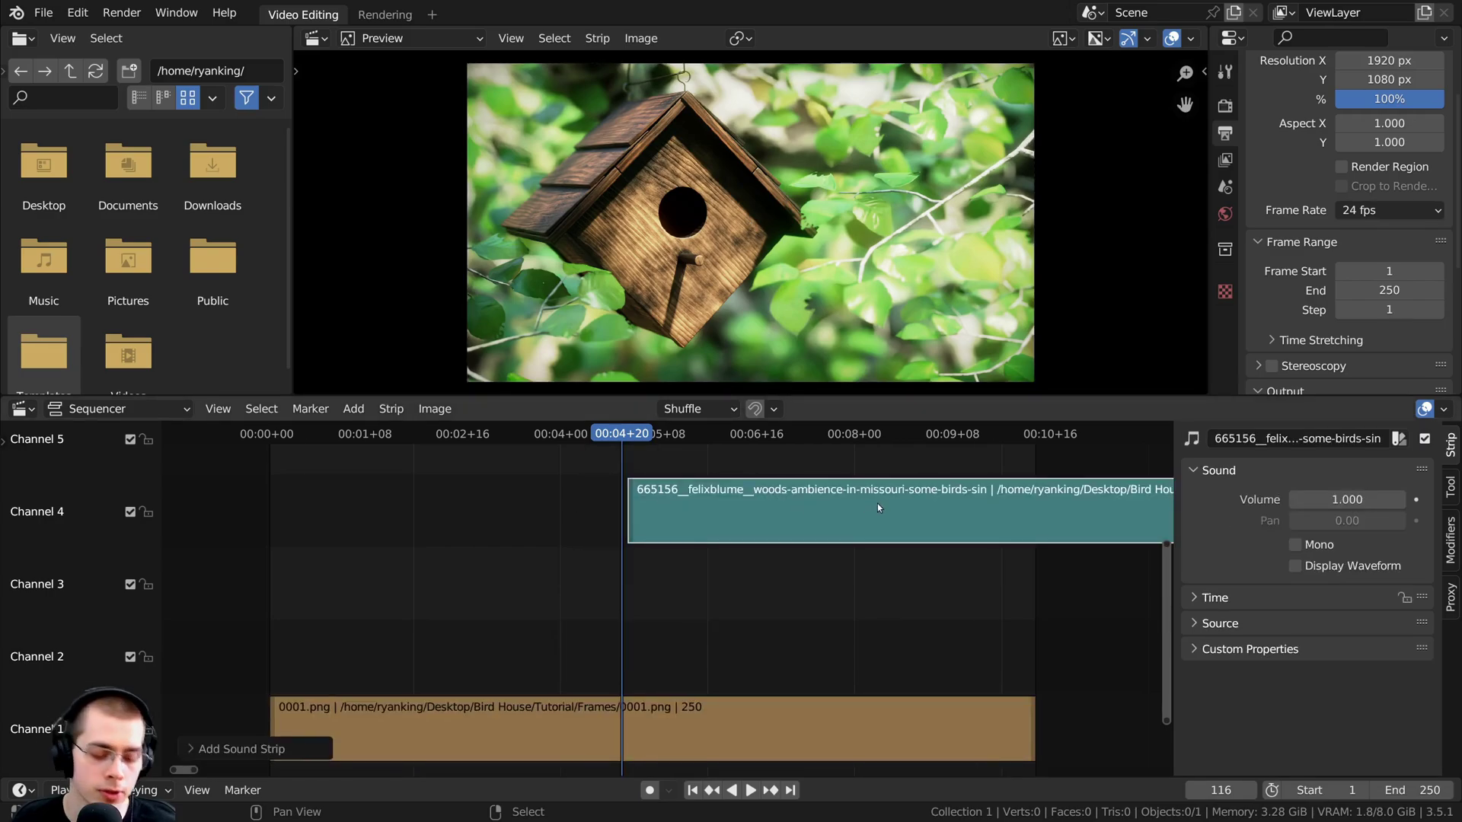
pyautogui.scroll(-1, 576, 566)
pyautogui.moveTo(913, 516); pyautogui.dragTo(451, 589)
# Step: Turn on the sound strip's waveform display, slide the strip earlier to about 4 seconds before the images, and play from the start
pyautogui.click(1307, 567)
pyautogui.scroll(-7, 730, 583)
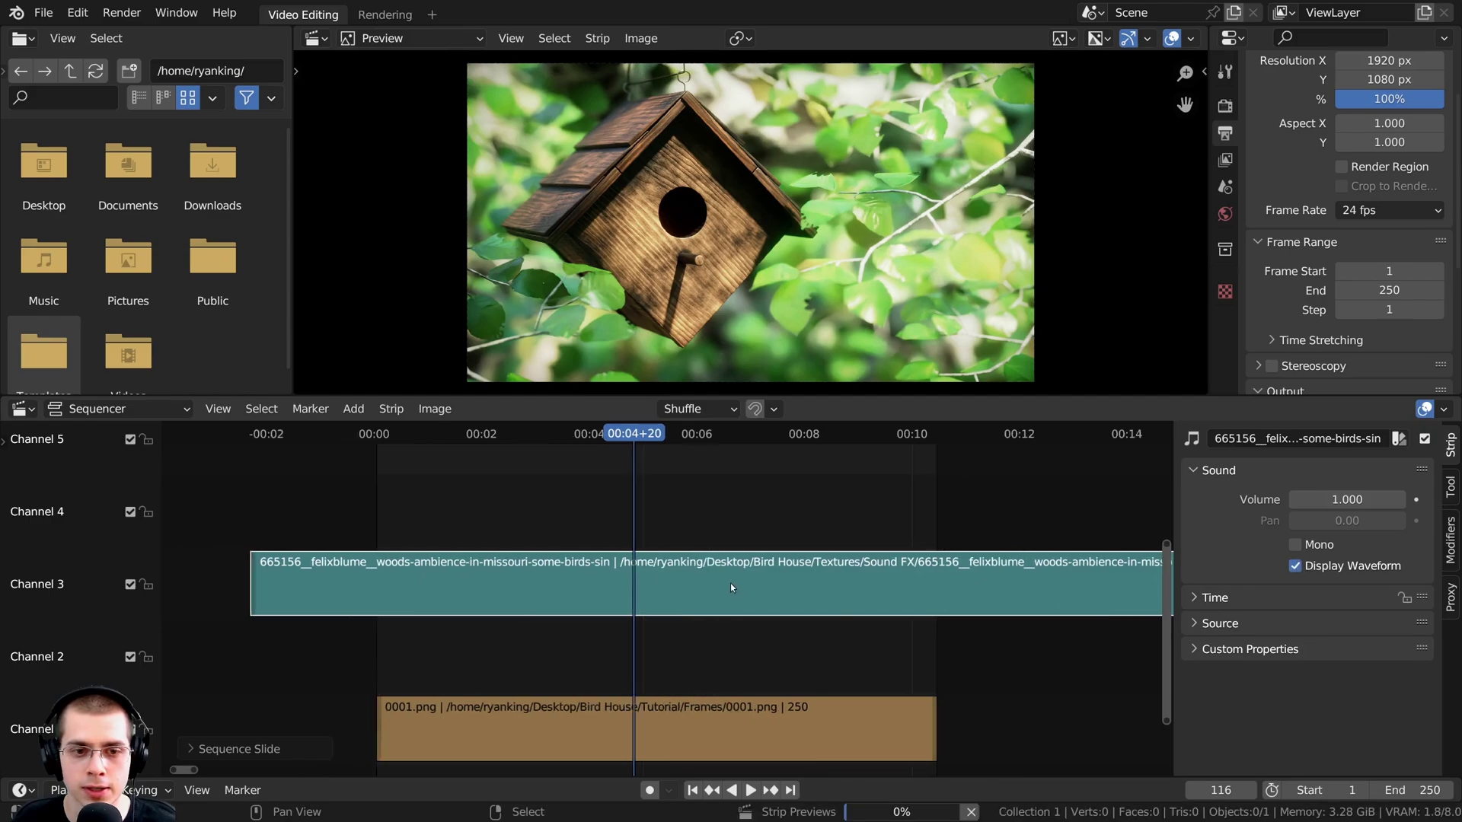
pyautogui.moveTo(718, 489); pyautogui.dragTo(733, 491, button='middle')
pyautogui.press('g')
pyautogui.click(701, 545)
pyautogui.click(613, 541)
pyautogui.press('space')
pyautogui.moveTo(572, 537); pyautogui.dragTo(469, 537)
pyautogui.press('space')
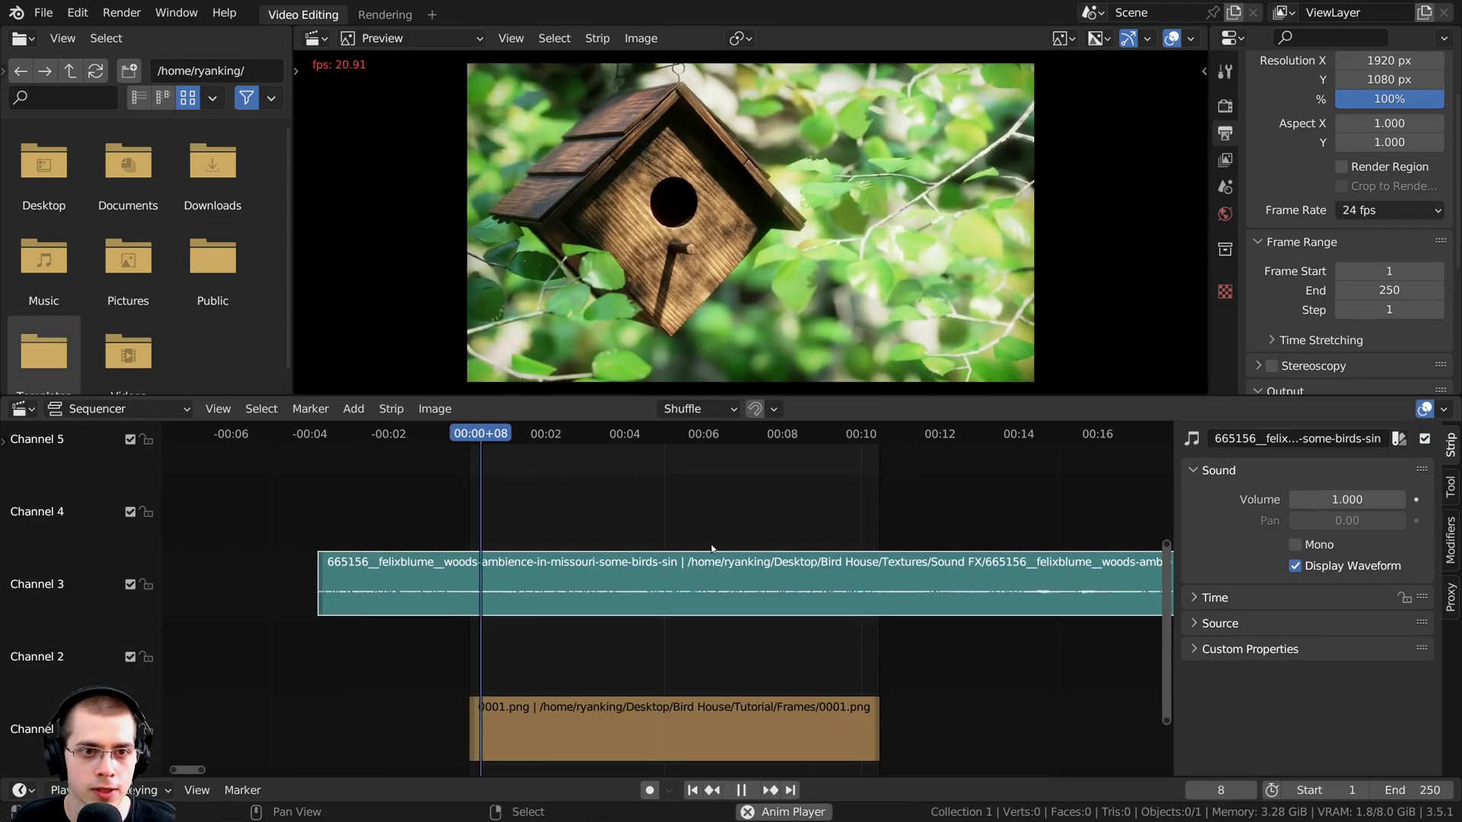
# Step: Slide the sound strip to channel 2 so it starts about 10 seconds before the images and extends past their end
pyautogui.press('g')
pyautogui.click(621, 545)
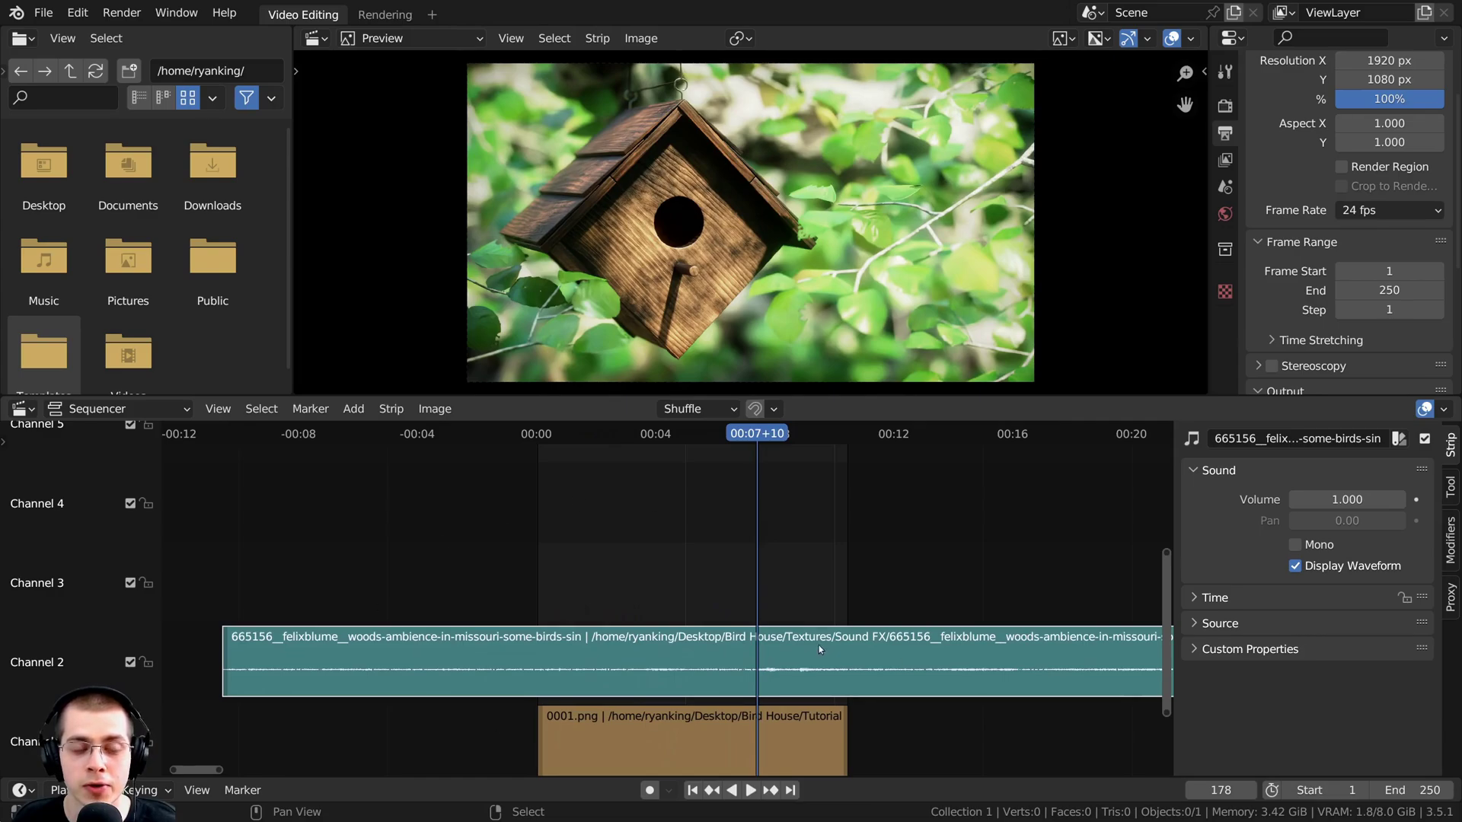
pyautogui.moveTo(820, 649); pyautogui.dragTo(813, 633, button='middle')
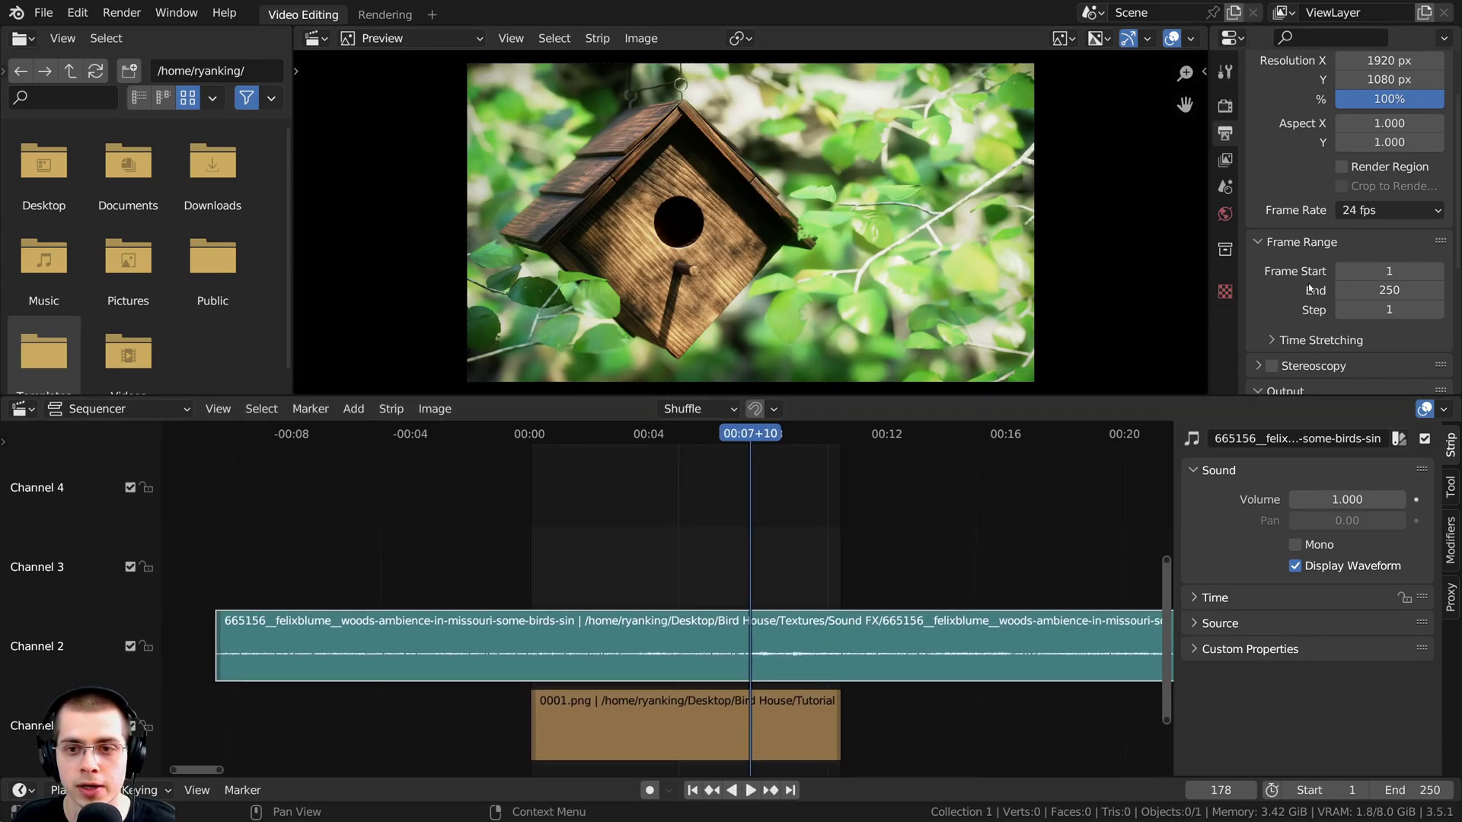
# Step: Set the render output path to a file named Final Animation in the Bird House/Tutorial folder
pyautogui.scroll(-5, 1309, 288)
pyautogui.moveTo(1285, 397); pyautogui.dragTo(1286, 452)
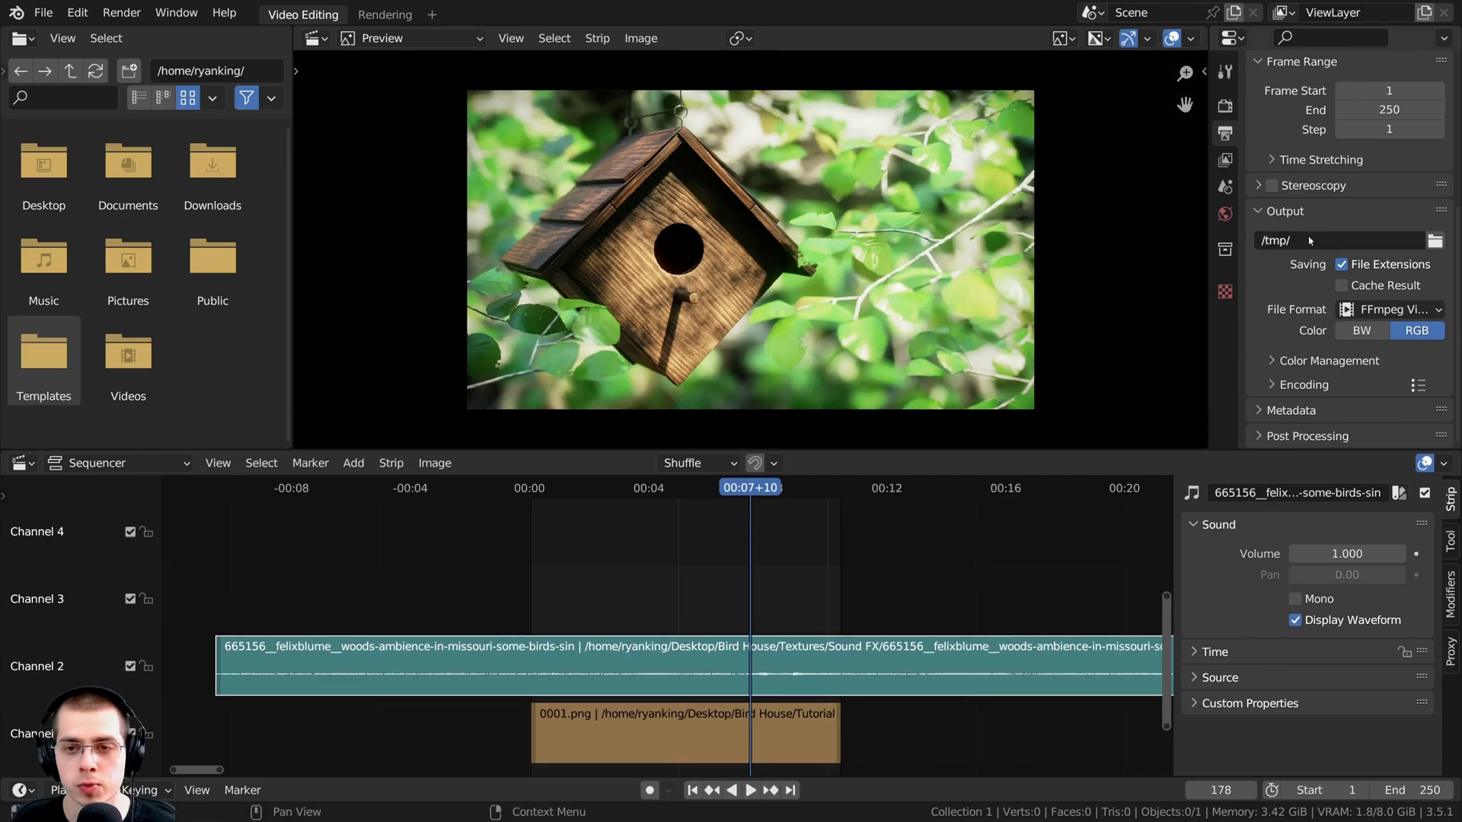
pyautogui.click(1435, 241)
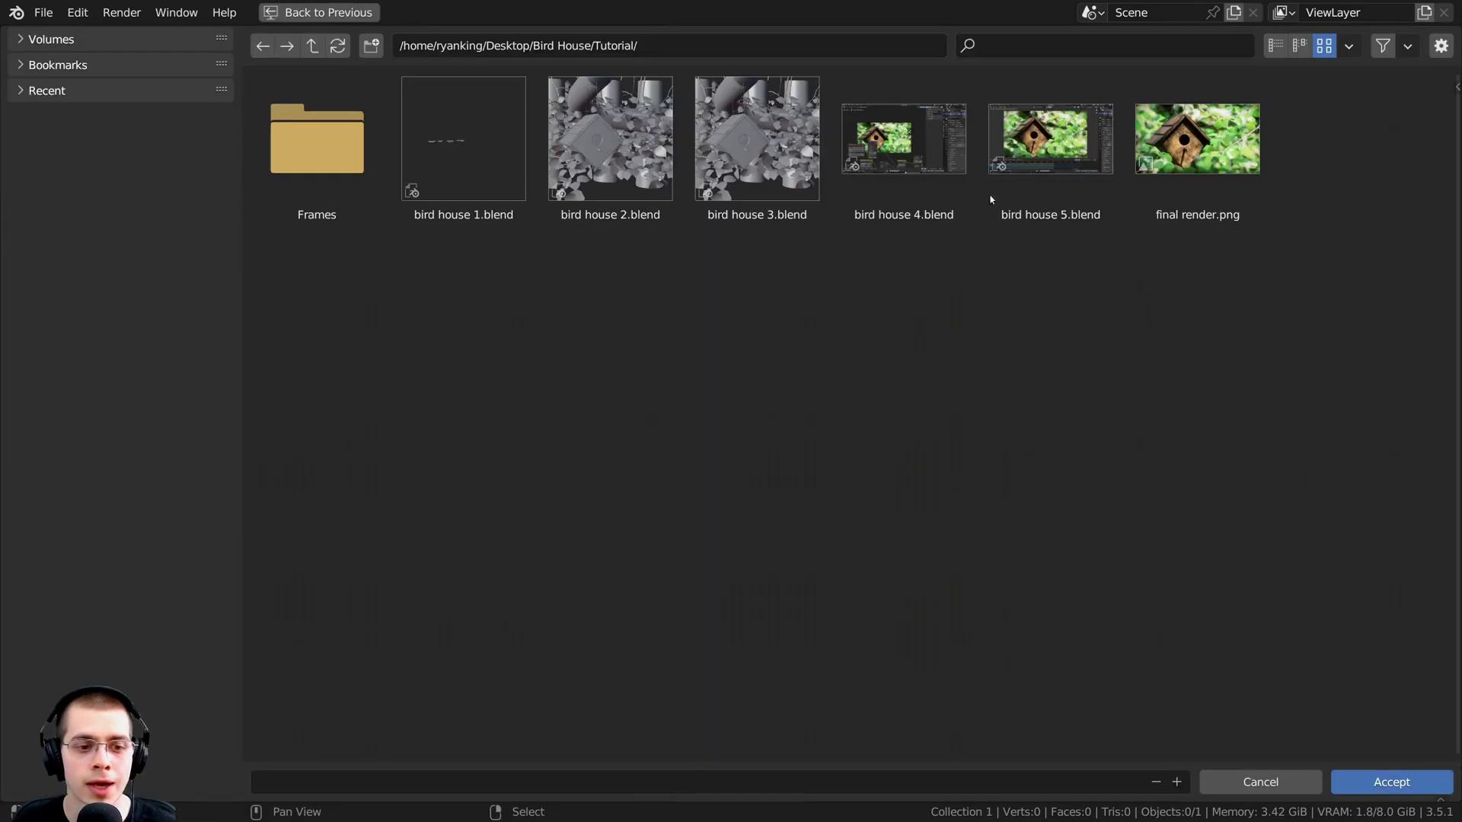
pyautogui.click(323, 782)
pyautogui.write('F')
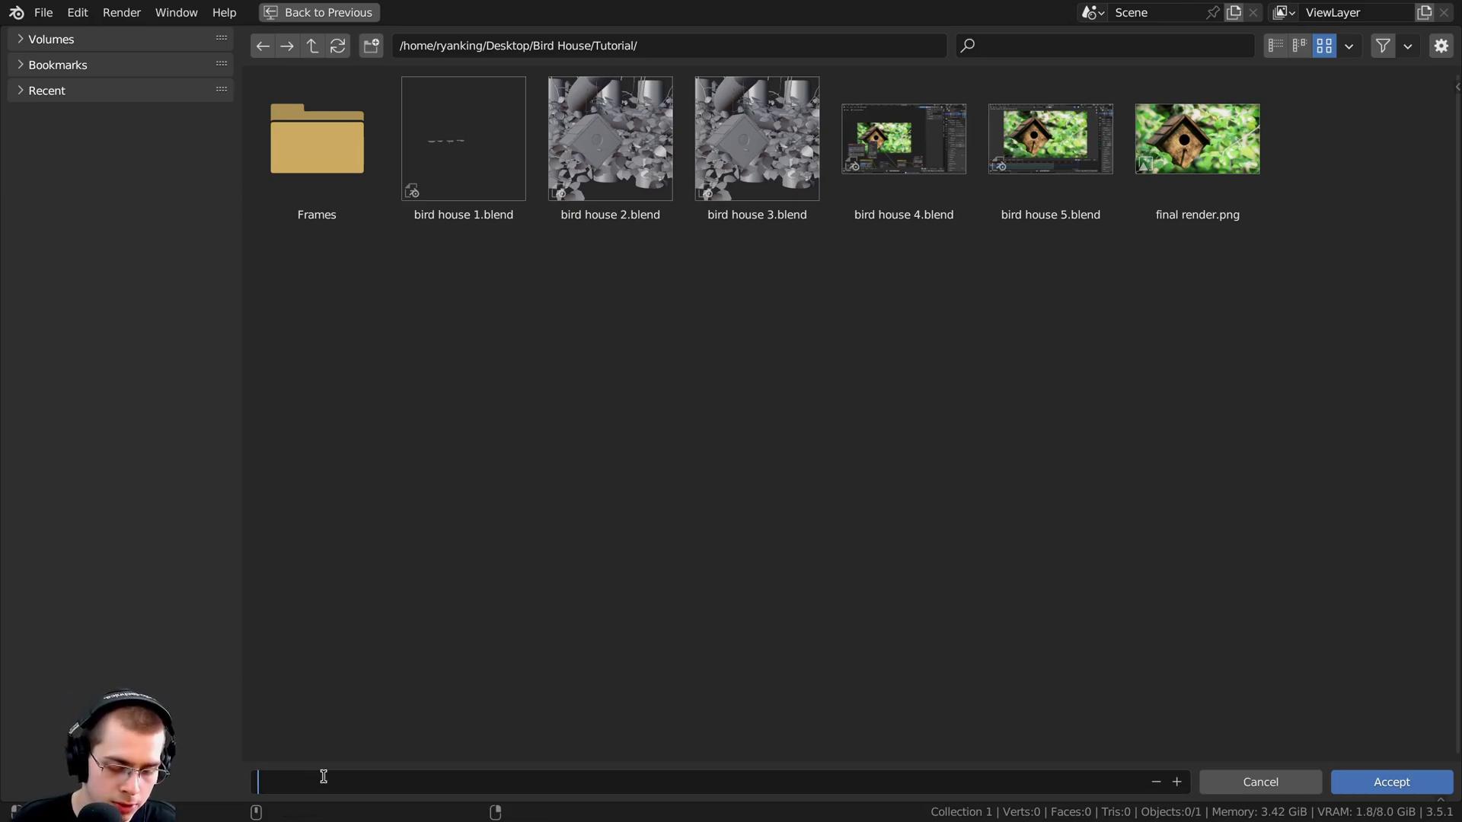
pyautogui.write('i')
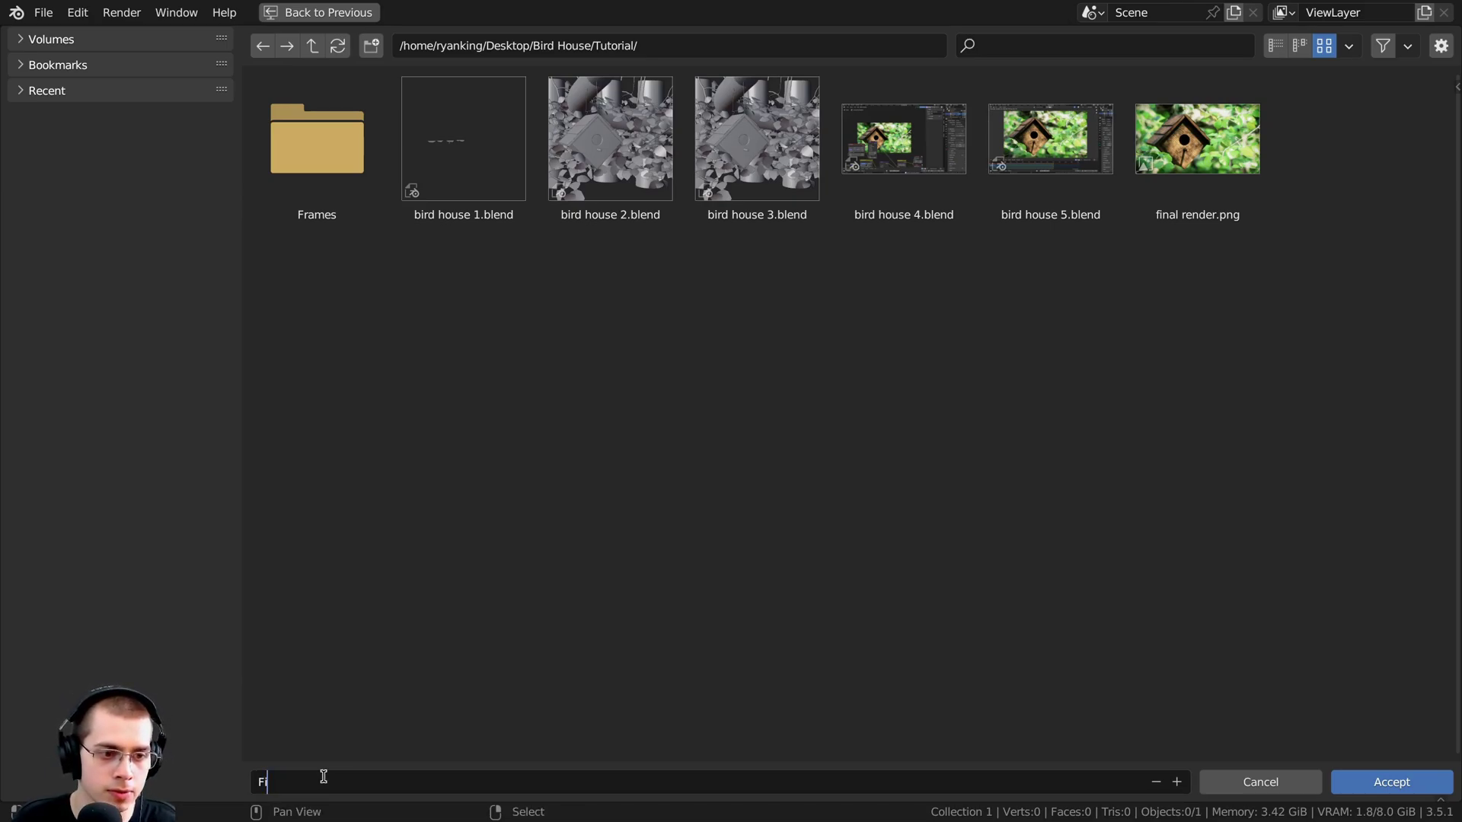
pyautogui.write('nal Animation')
pyautogui.click(1365, 782)
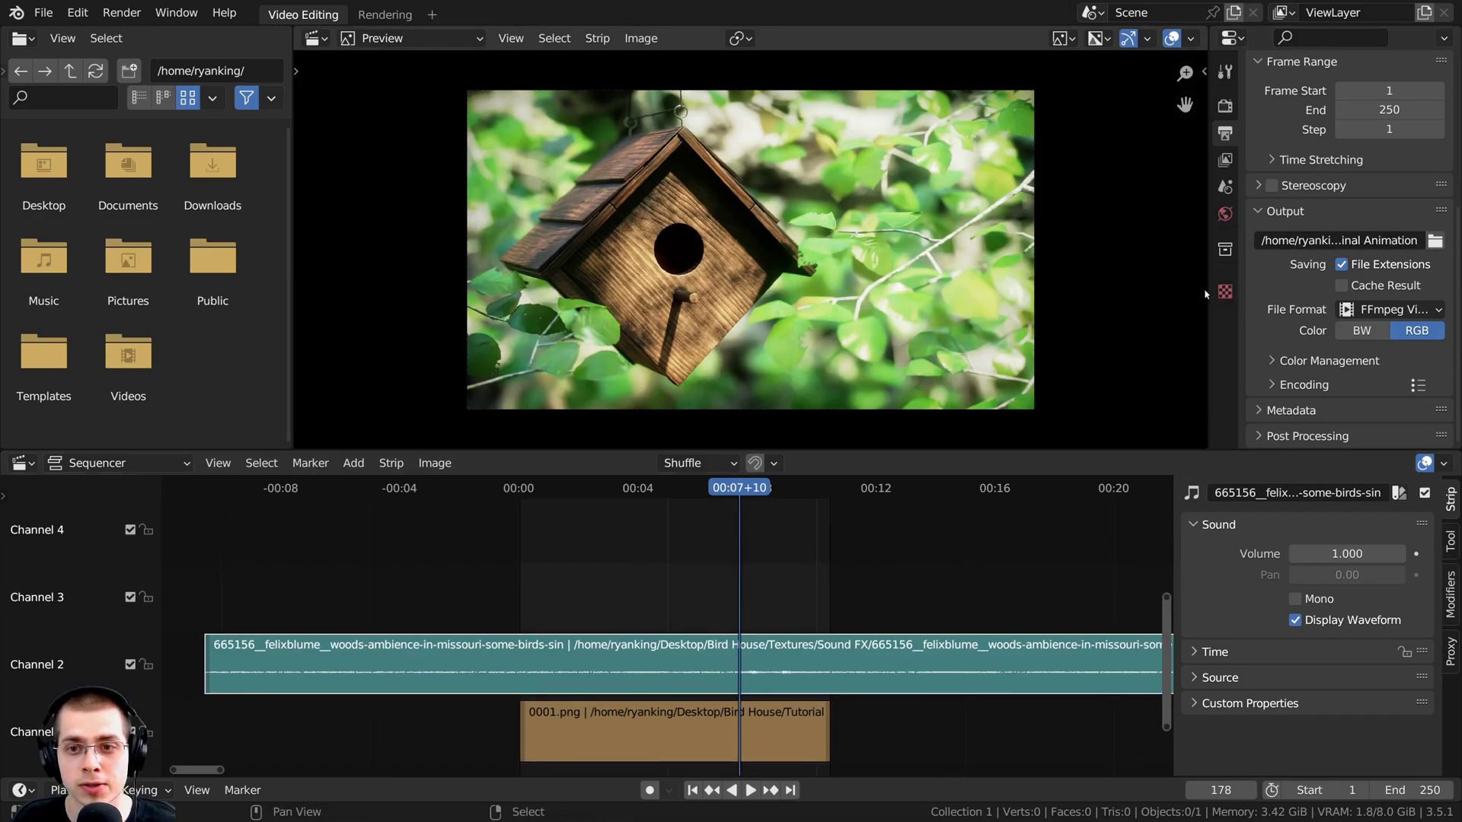
# Step: Examine the output file format, color management, container, video codec, output quality and audio encoding settings
pyautogui.moveTo(1208, 292); pyautogui.dragTo(1075, 292)
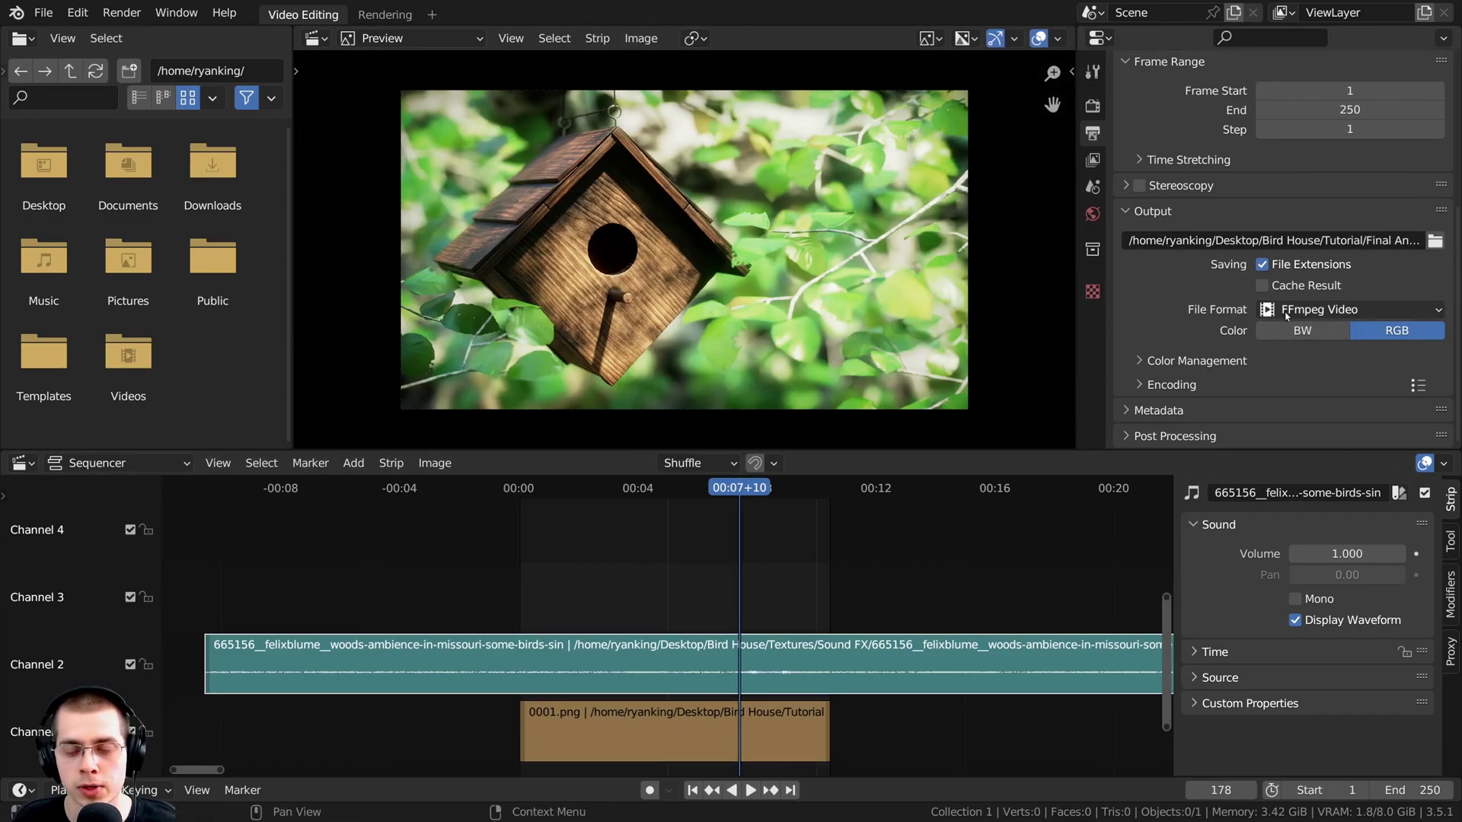
pyautogui.click(1178, 385)
pyautogui.click(1197, 360)
pyautogui.scroll(-2, 1218, 327)
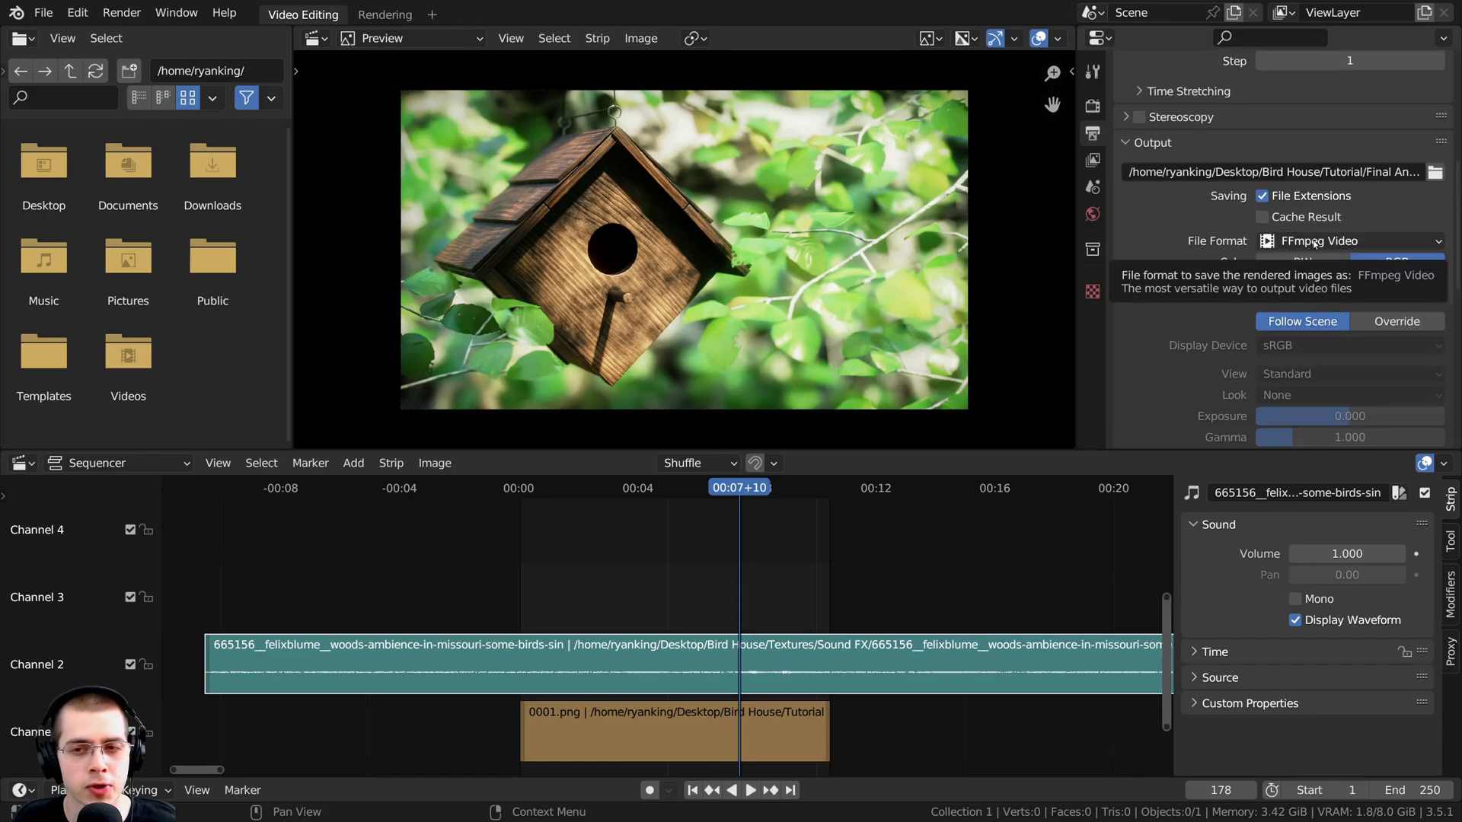
pyautogui.click(1289, 244)
pyautogui.click(1289, 244)
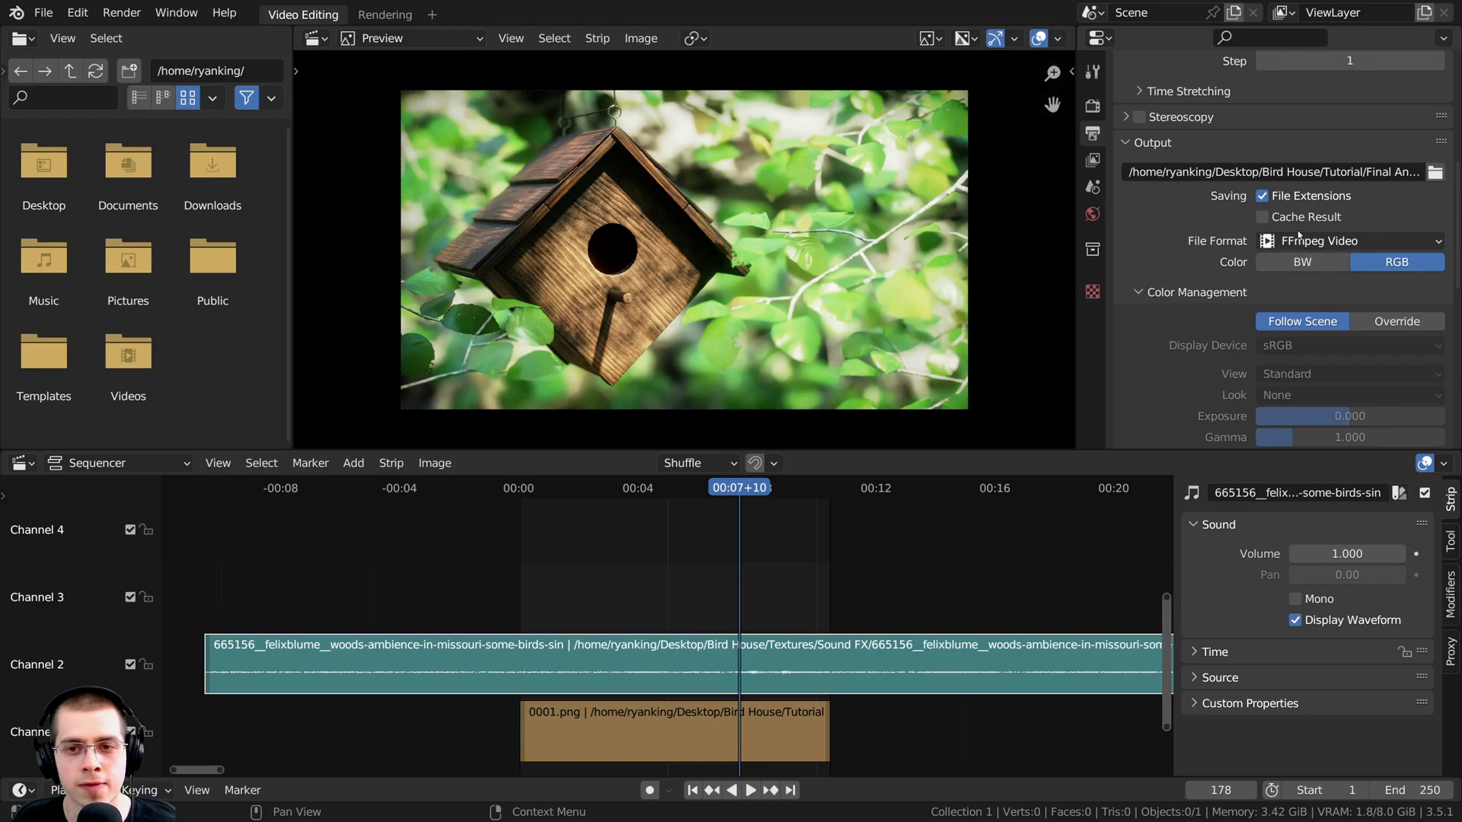
pyautogui.scroll(-6, 1297, 233)
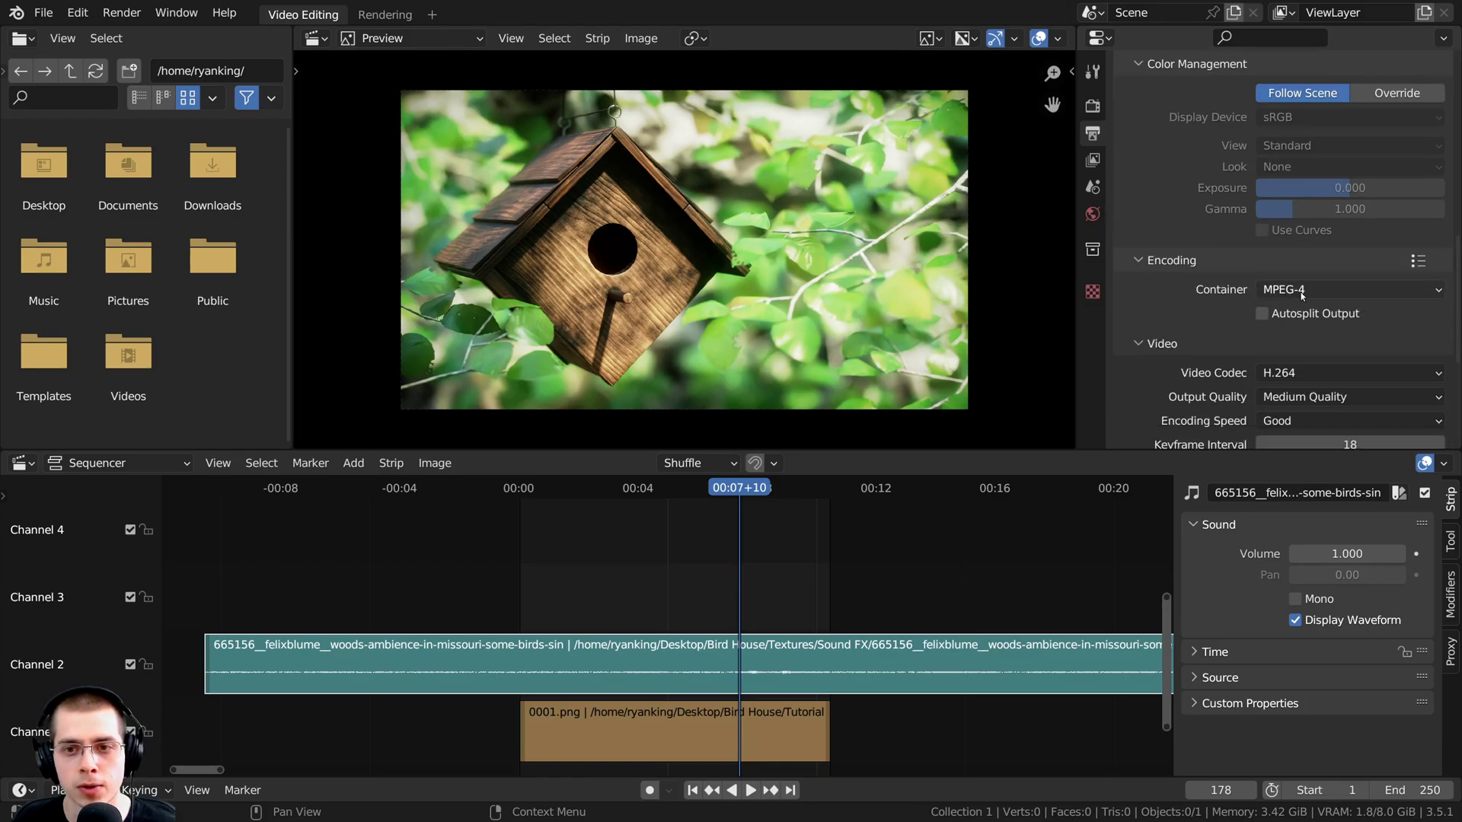
pyautogui.scroll(-4, 1192, 296)
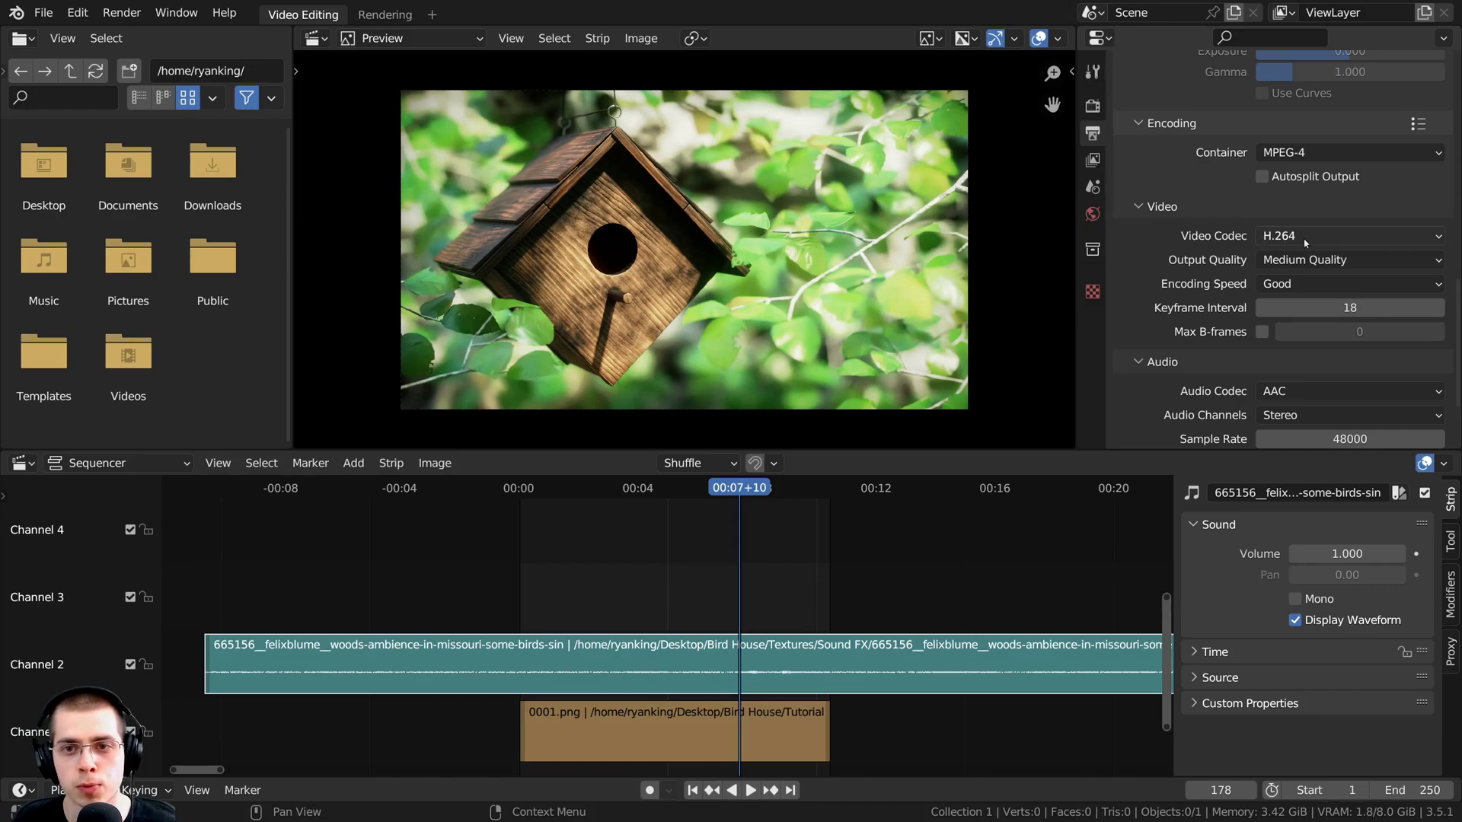
pyautogui.scroll(-1, 1210, 248)
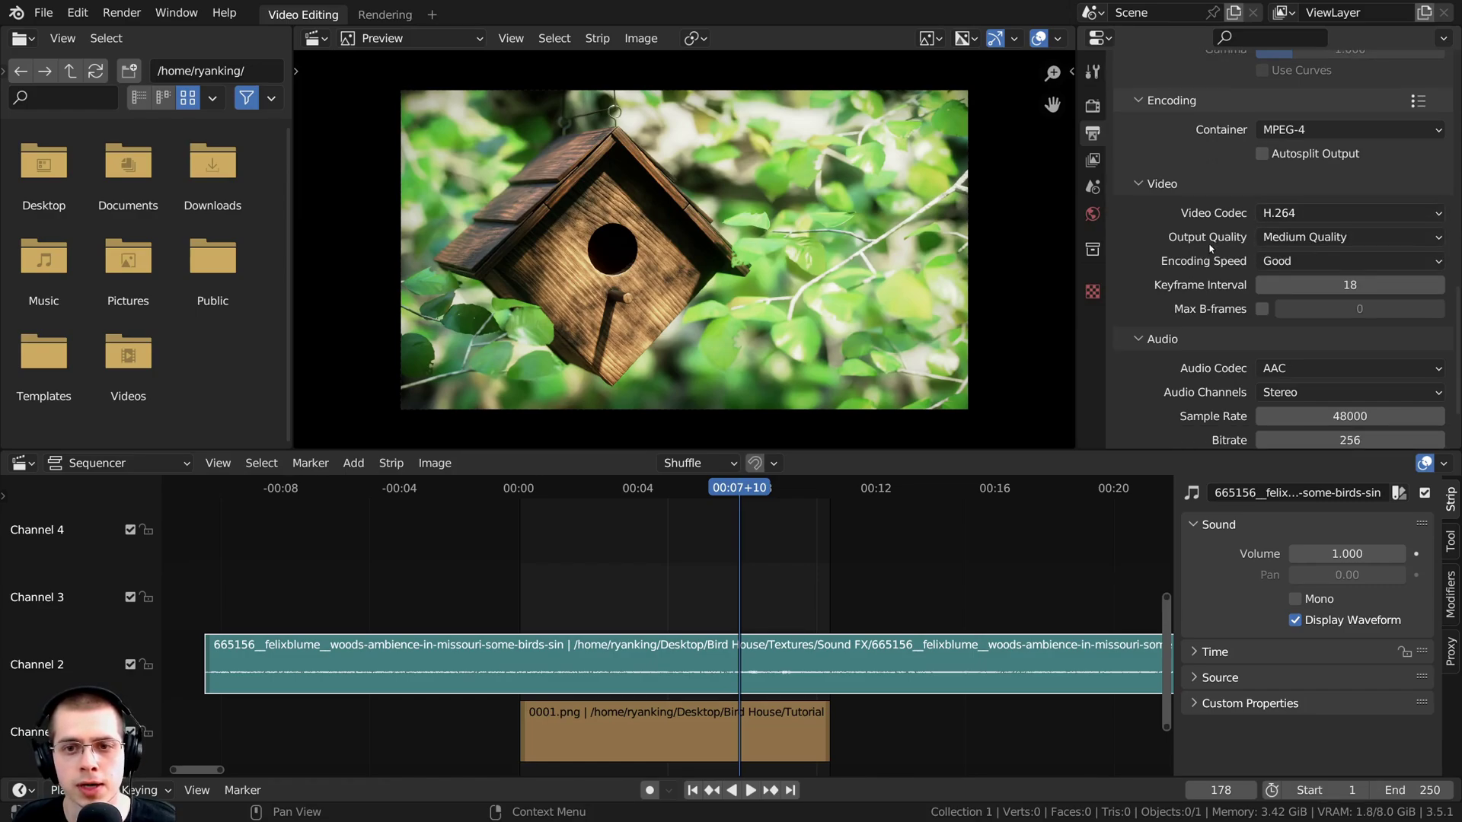
pyautogui.scroll(-3, 1212, 246)
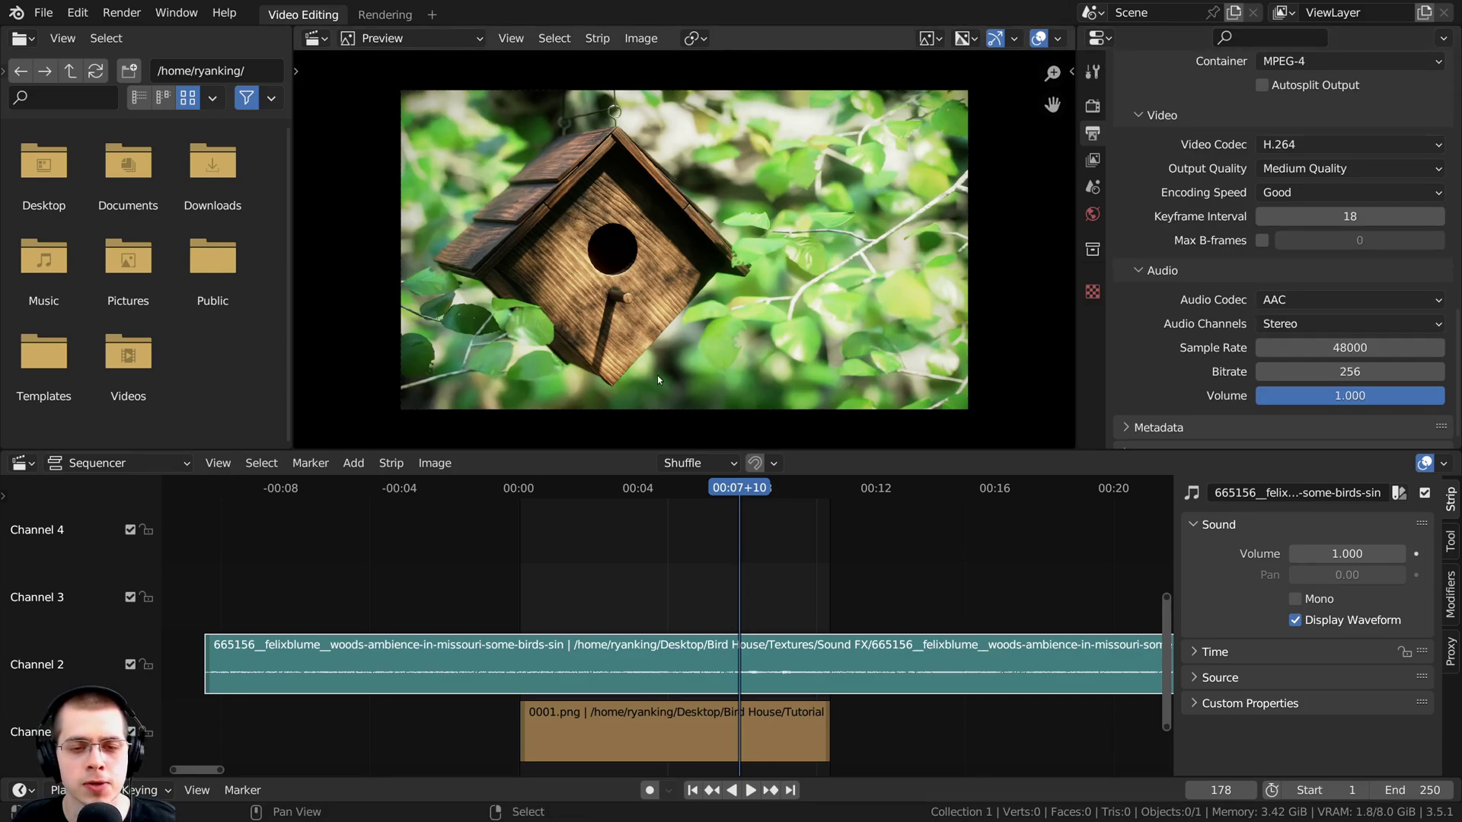
# Step: Render the sequenced images and sound as the final animation video
pyautogui.scroll(1, 627, 294)
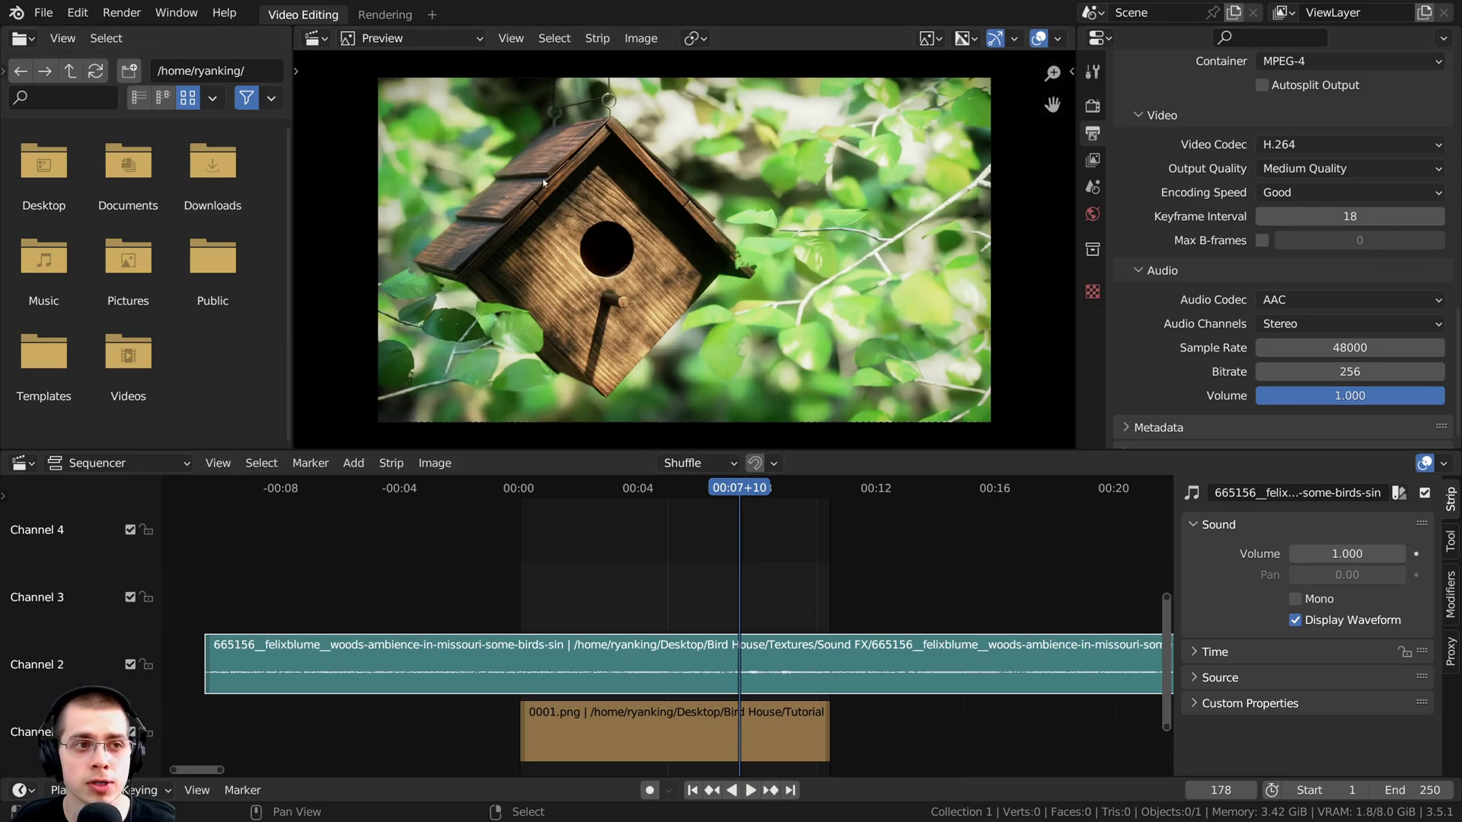
pyautogui.click(122, 13)
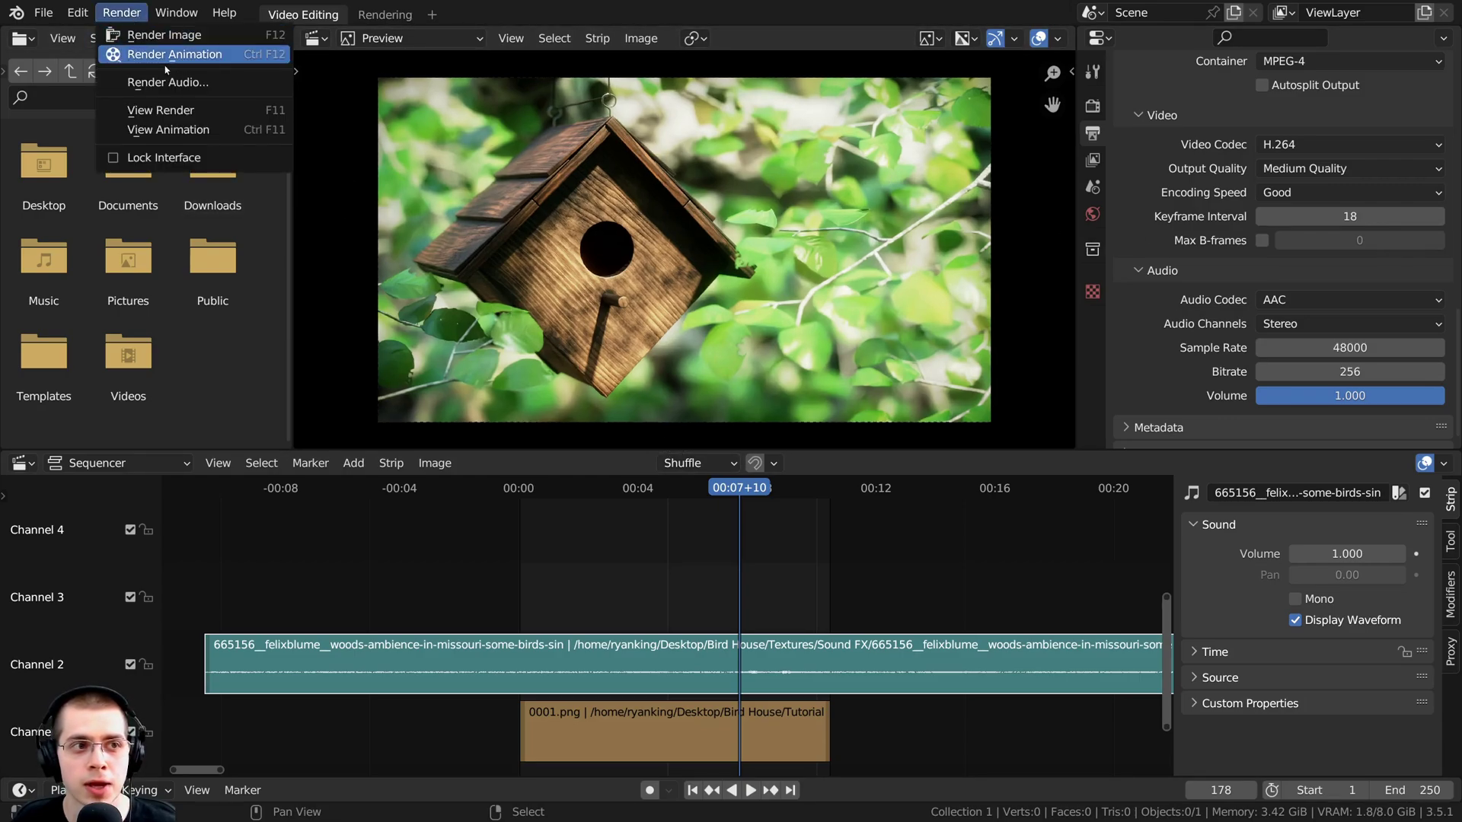
pyautogui.click(190, 61)
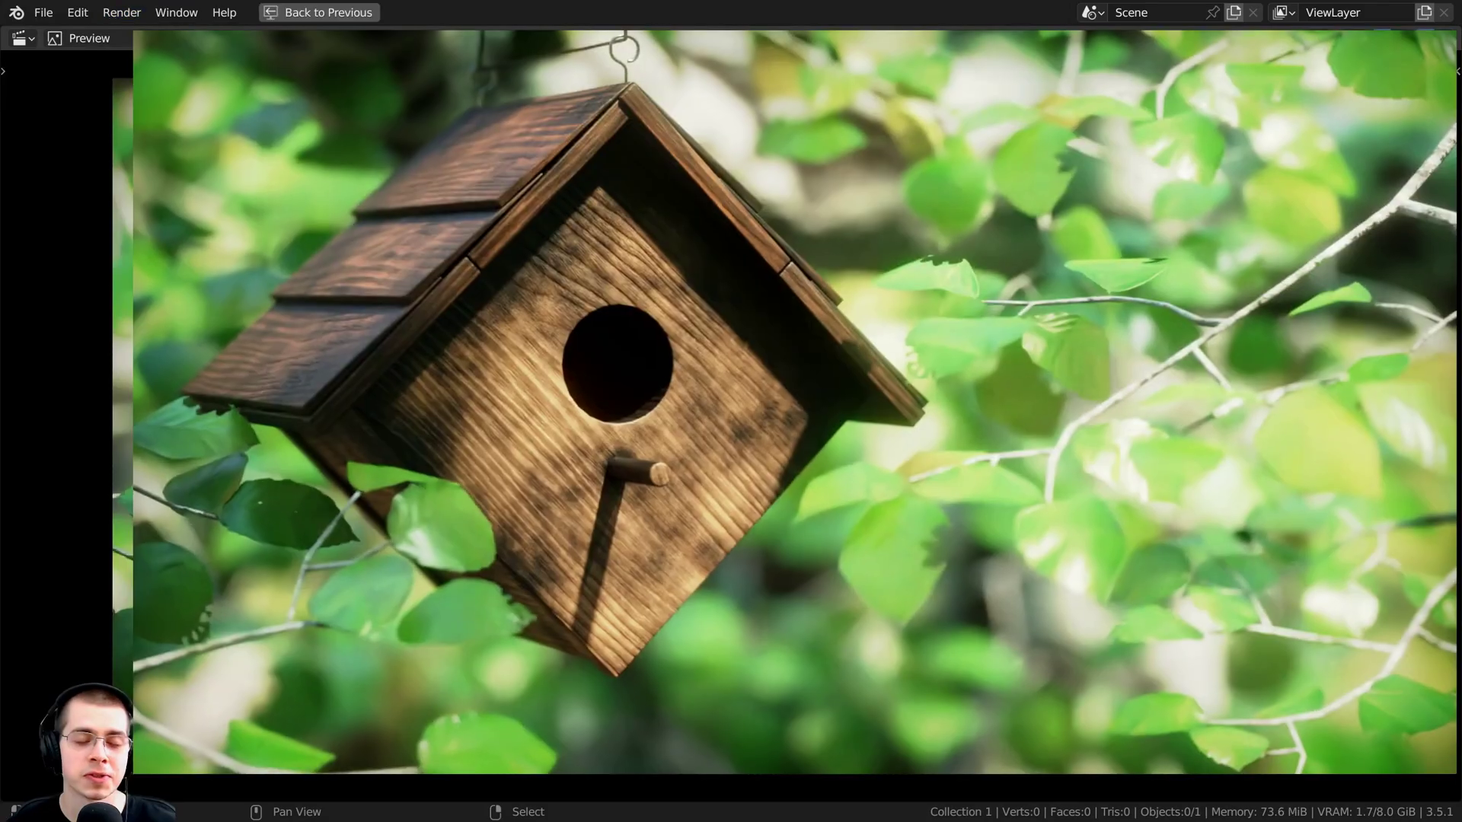